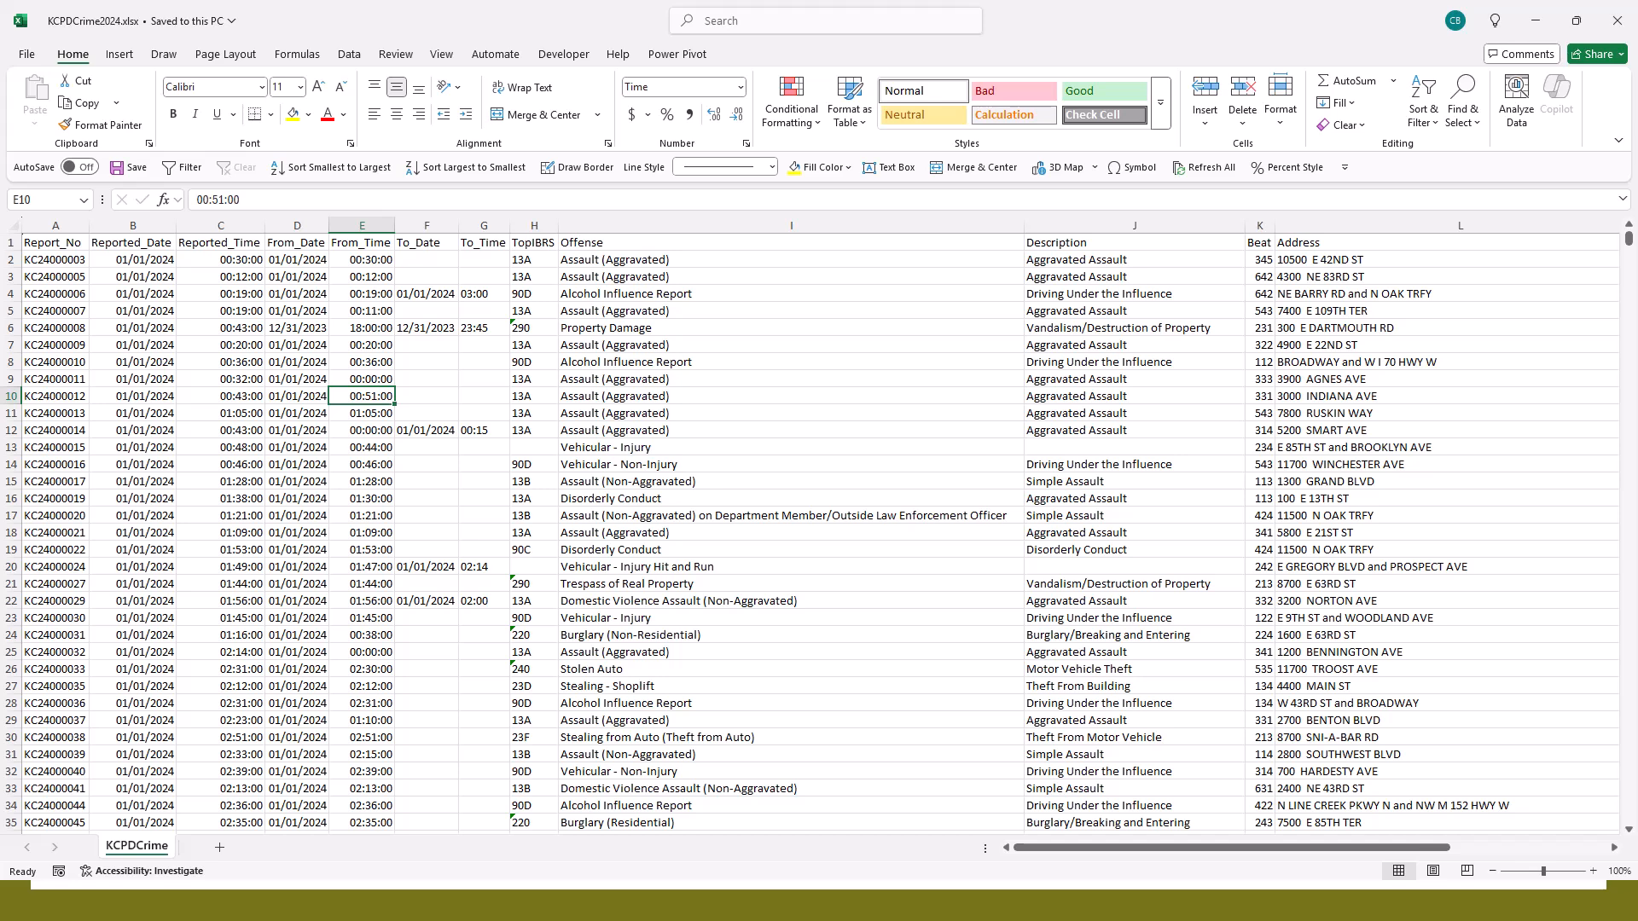
- Examine the column headers of the crime sheet from Report_No through To_Time
click(297, 396)
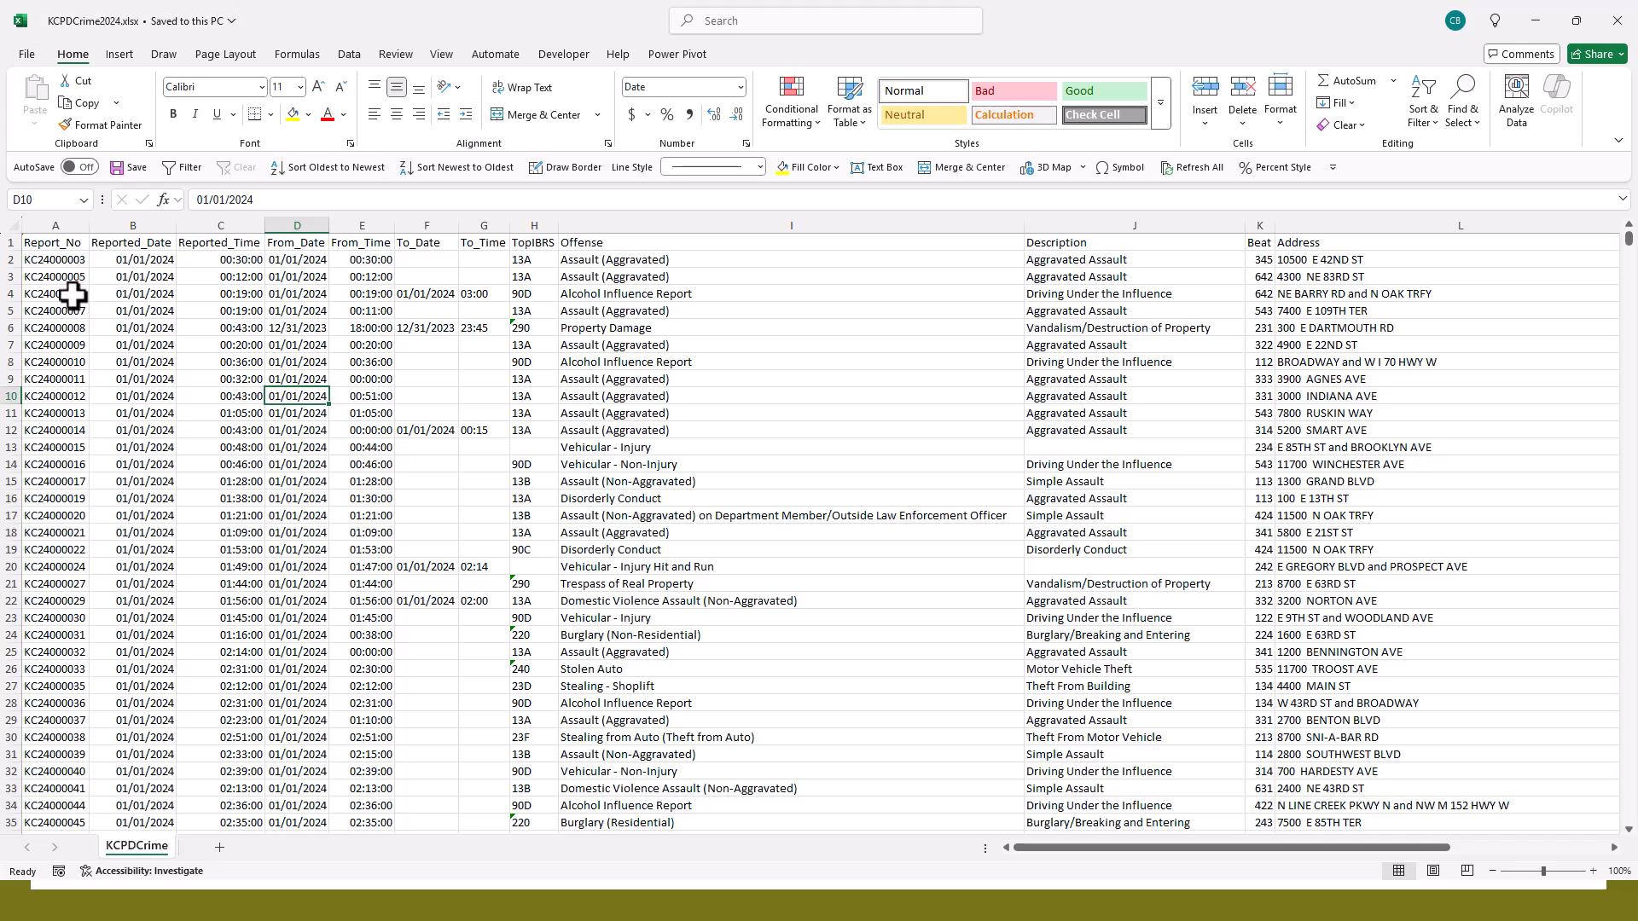
click(75, 243)
key(Right)
key(Right)
key(Right)
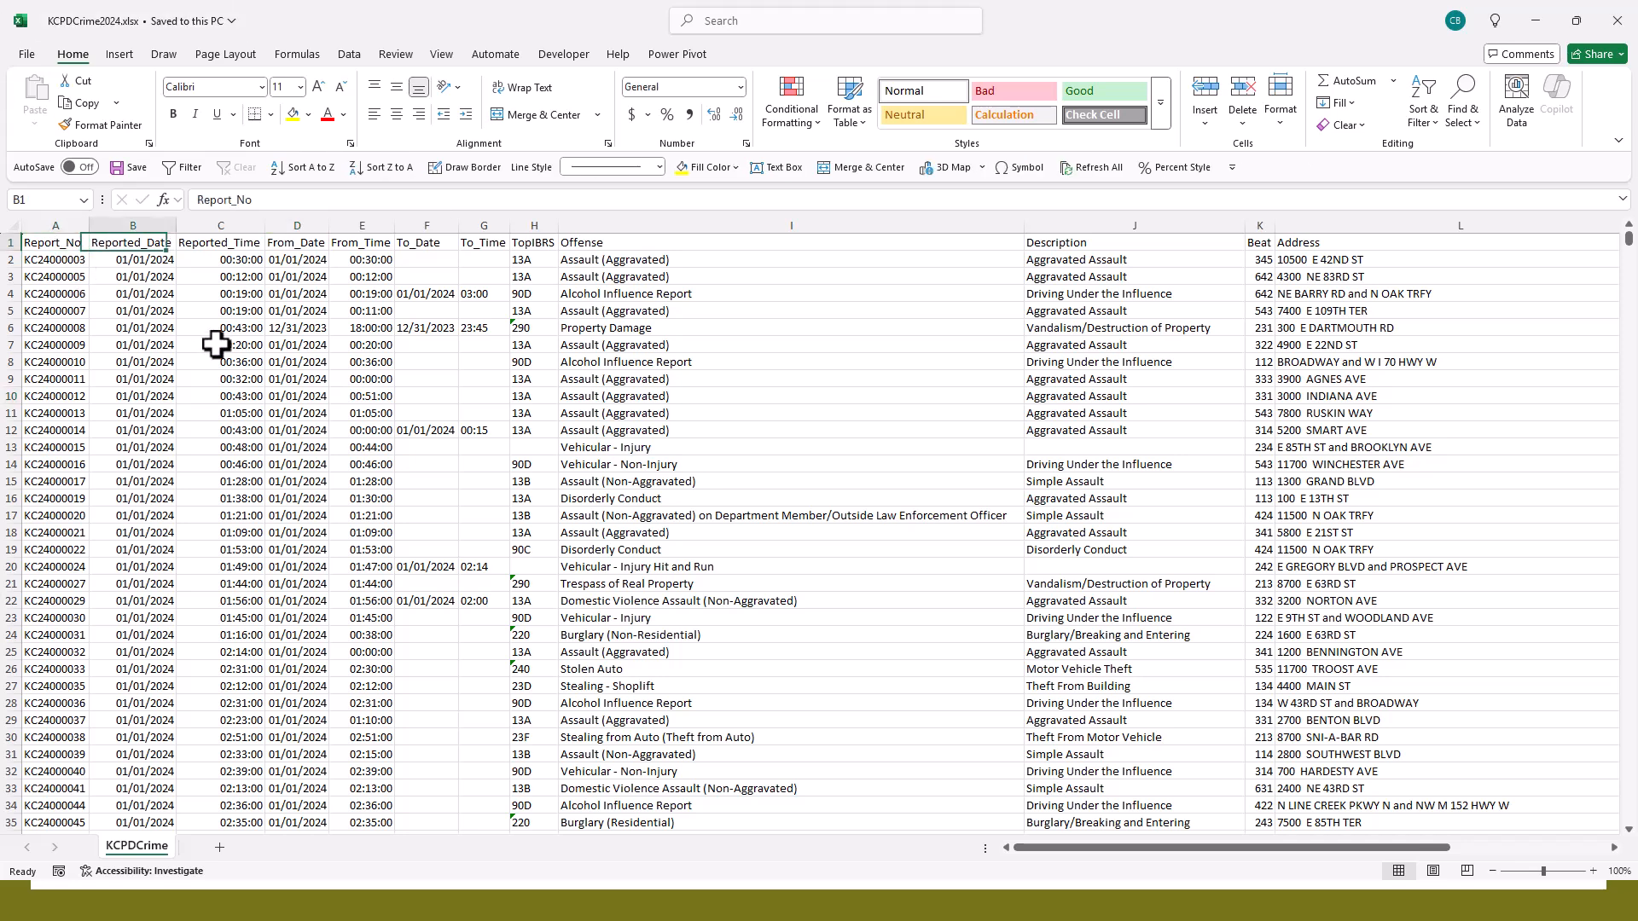
key(Right)
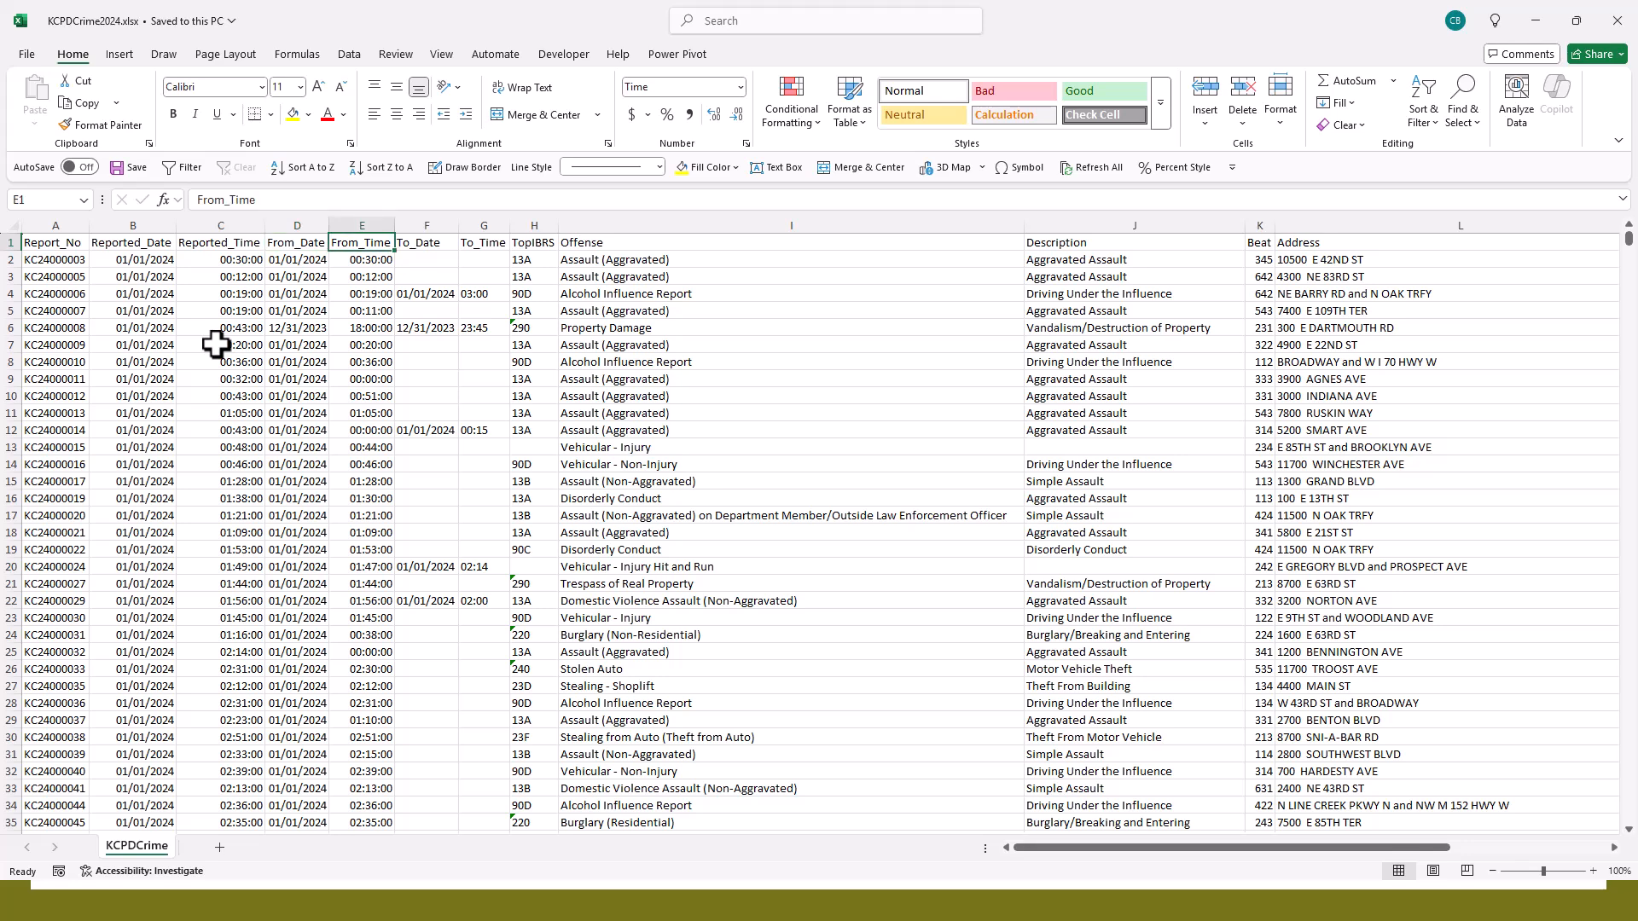
key(Right)
key(Right)
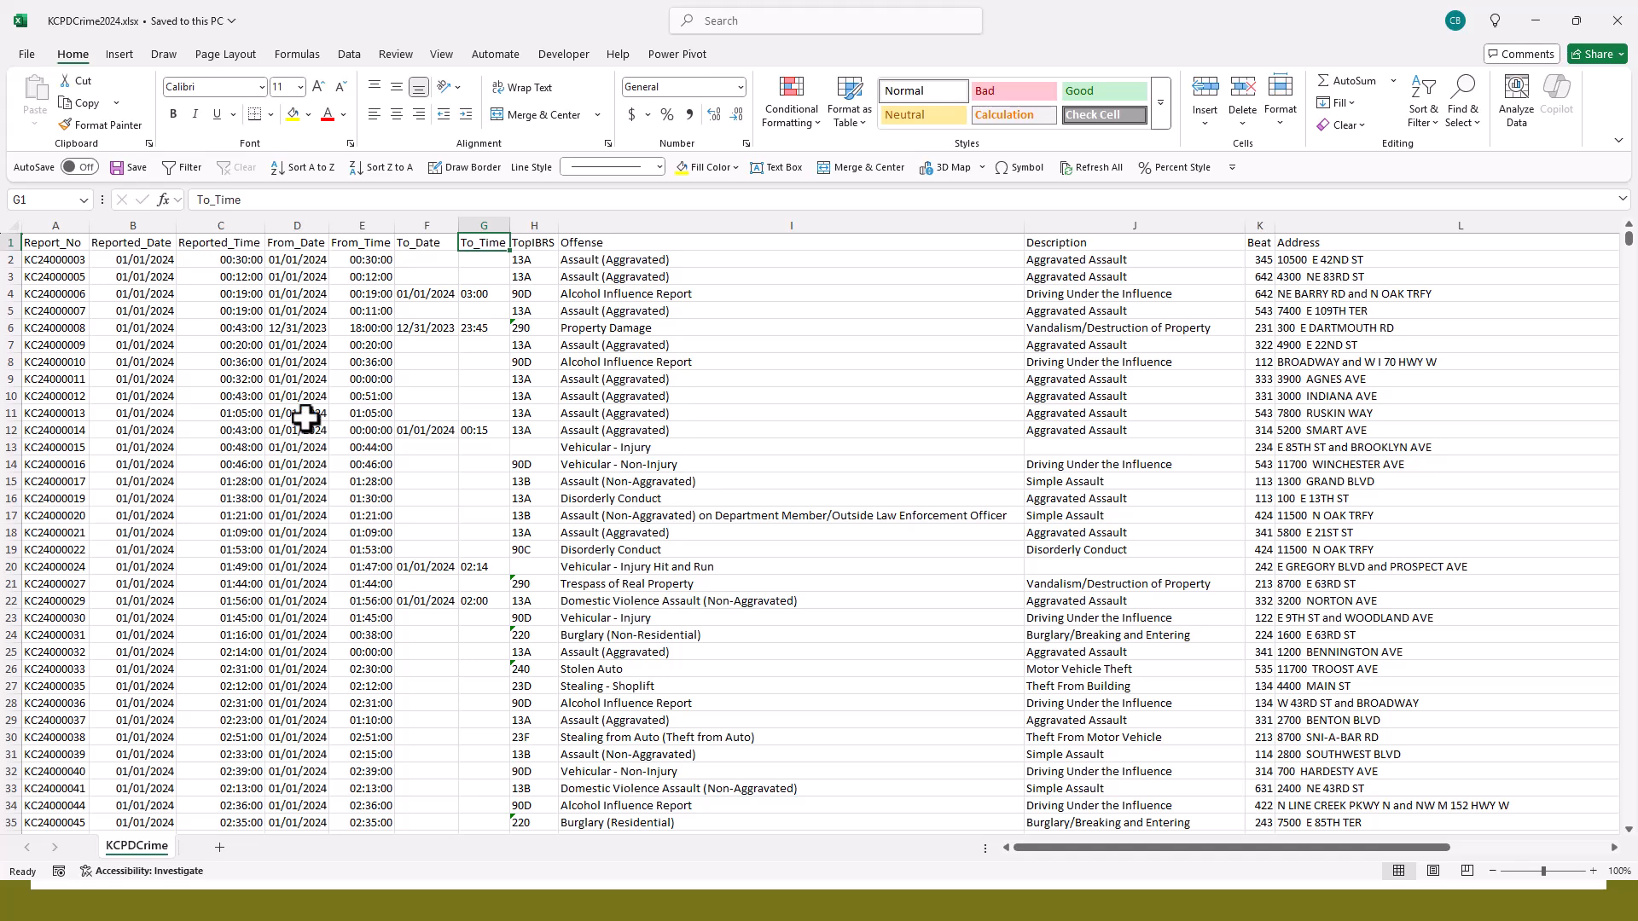
- Review the From and To date and time entries down the crime records, and select the whole record in row 26
click(358, 327)
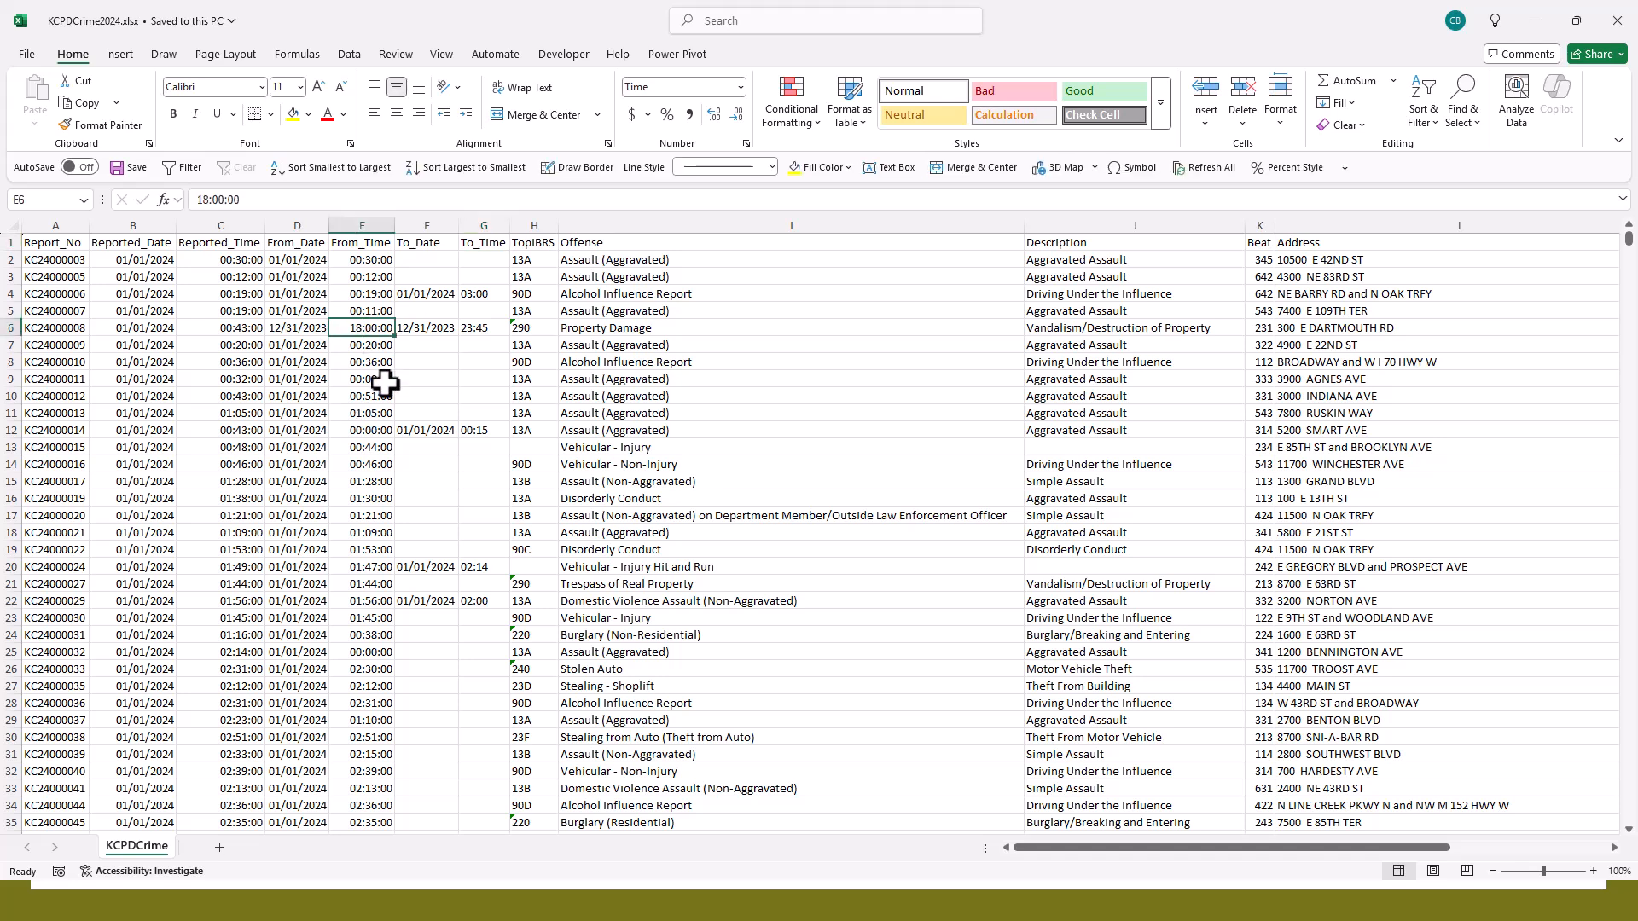
click(478, 312)
scroll(458, 466, down, 20)
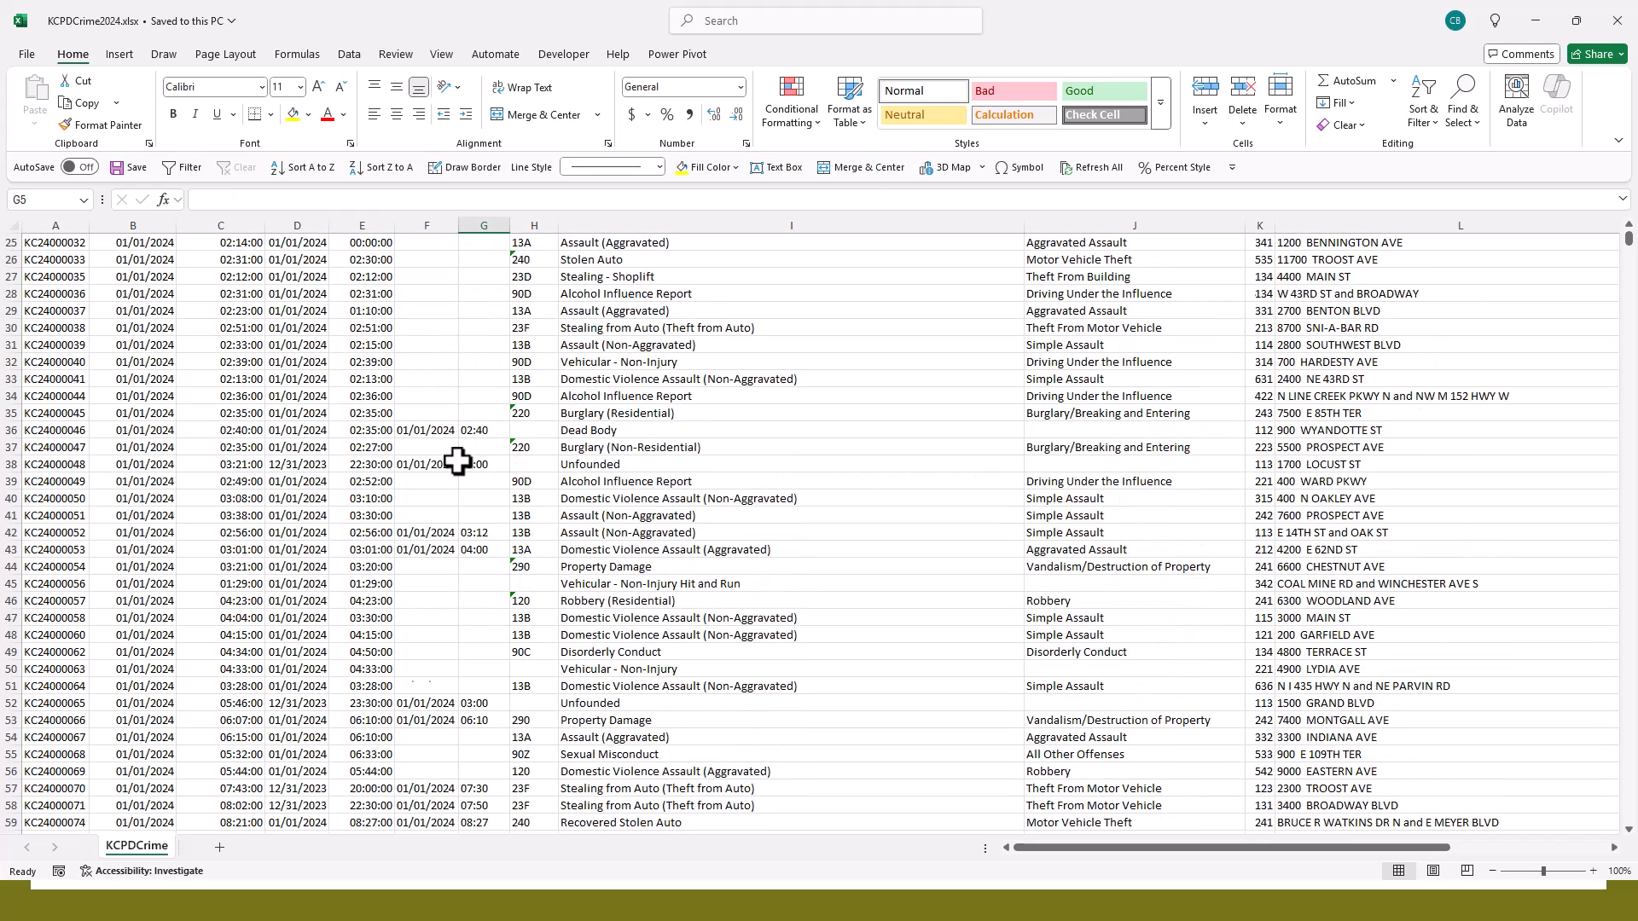
scroll(457, 456, up, 20)
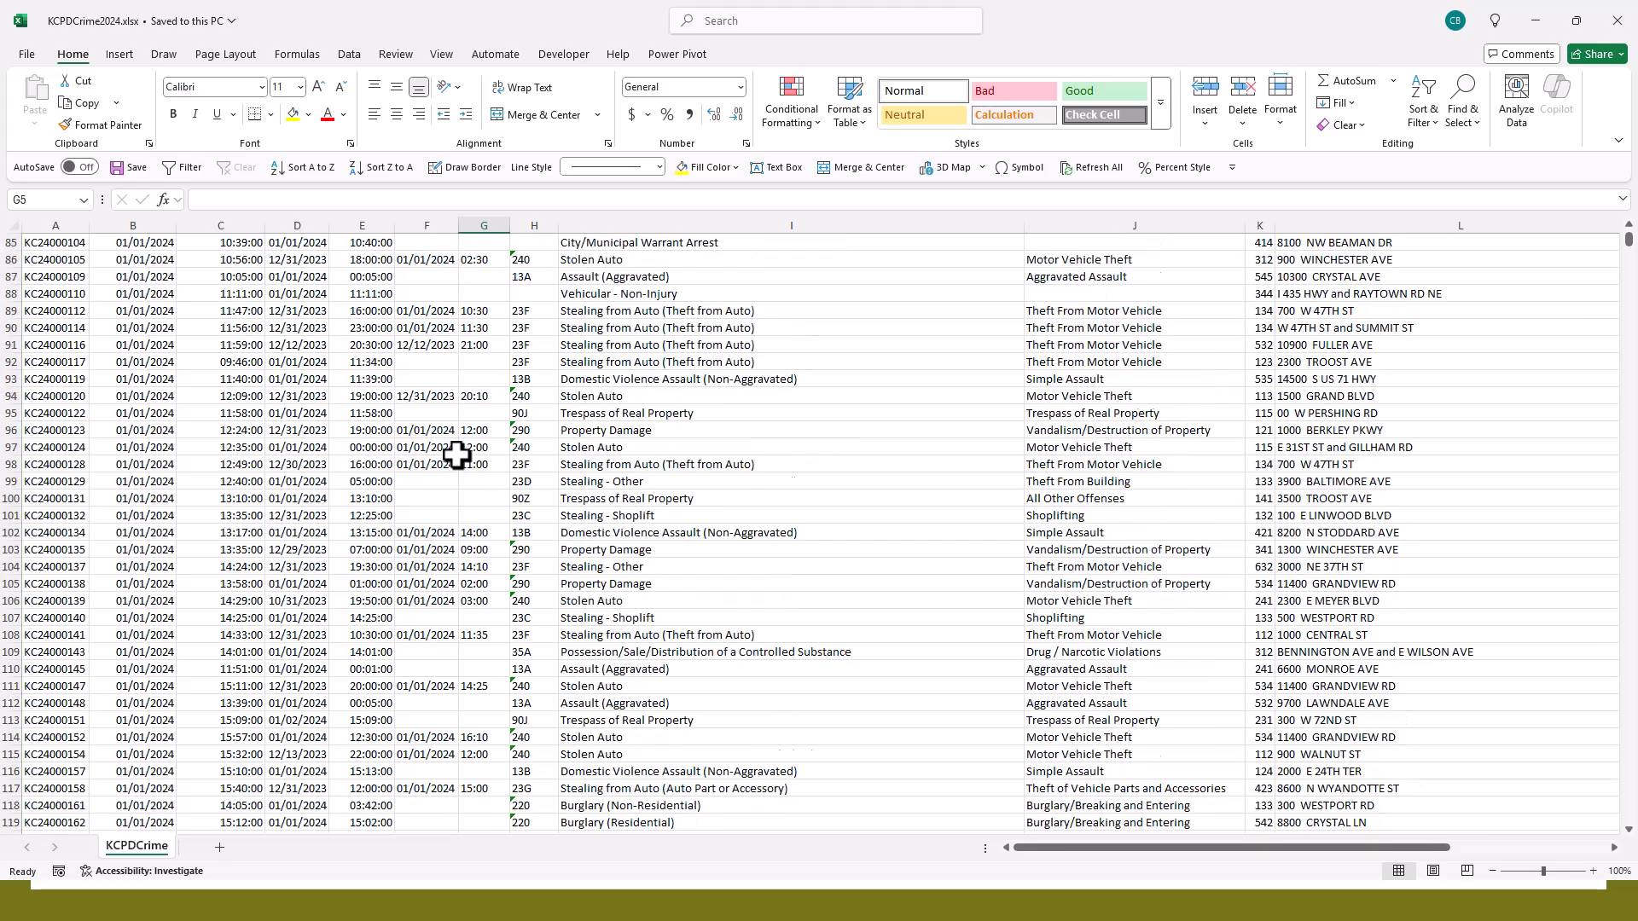
scroll(457, 456, down, 20)
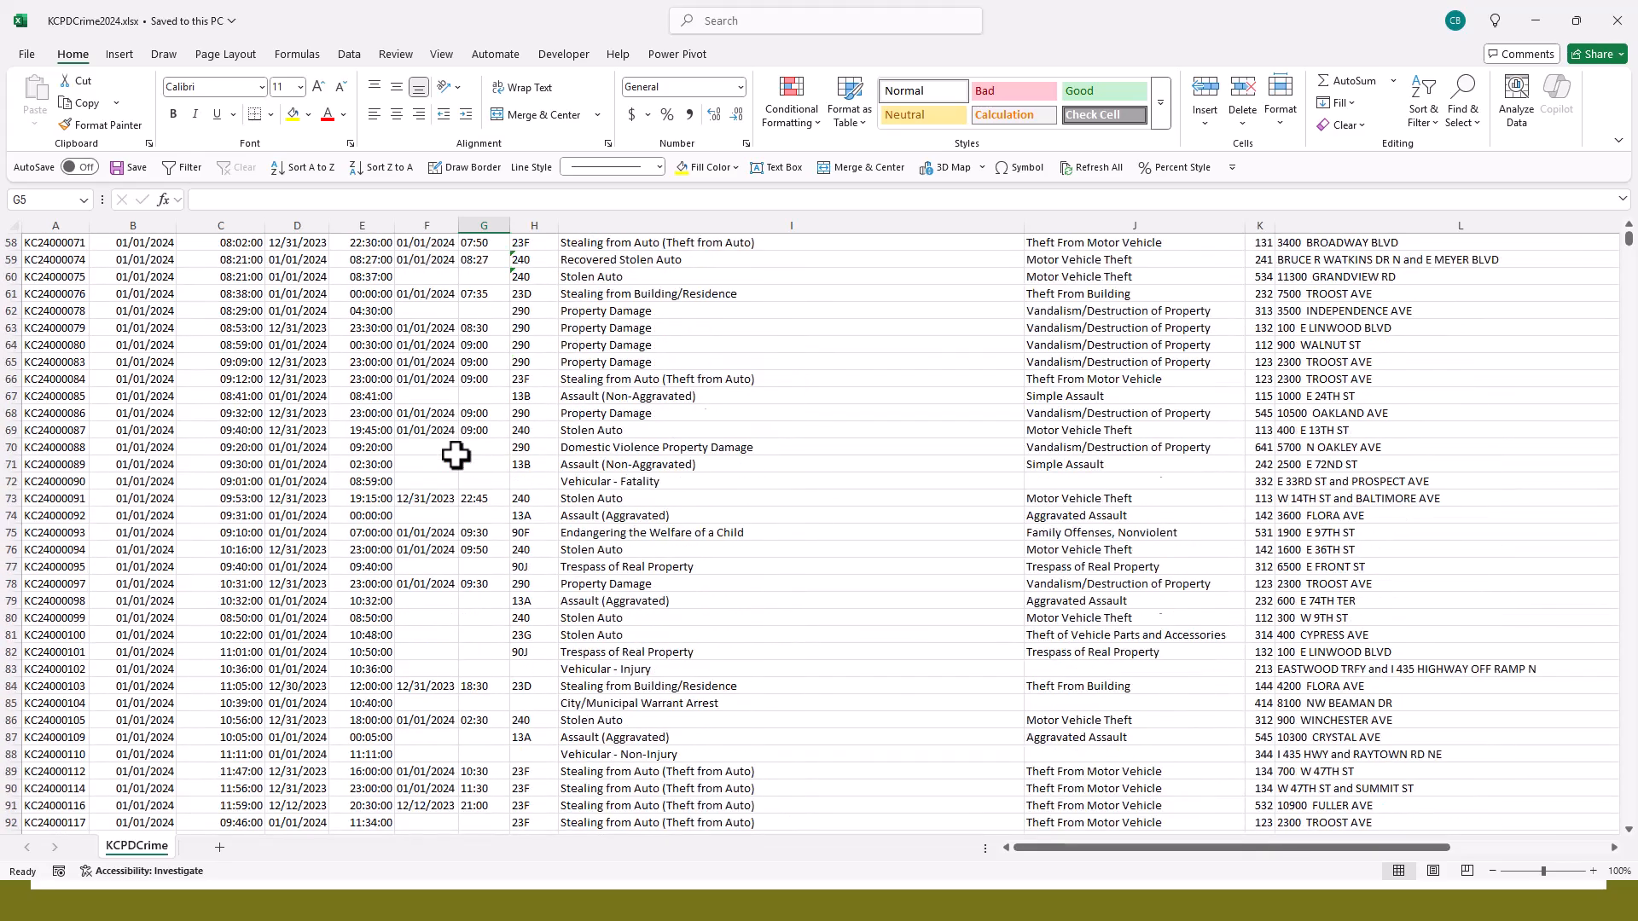
scroll(457, 455, down, 15)
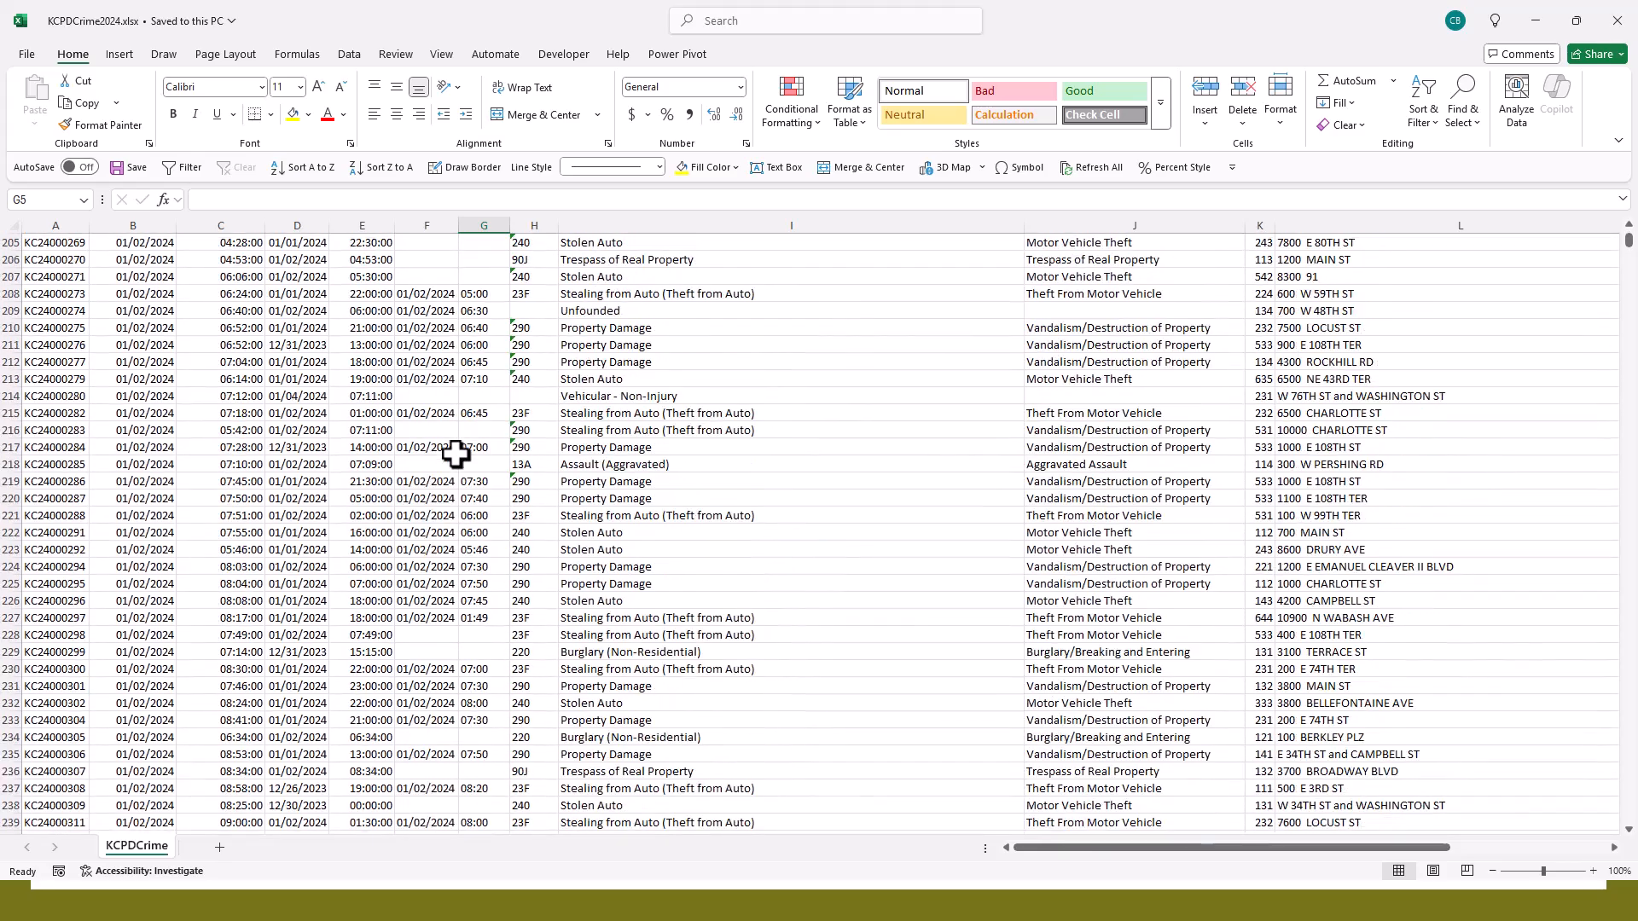
scroll(456, 455, up, 20)
scroll(456, 454, up, 20)
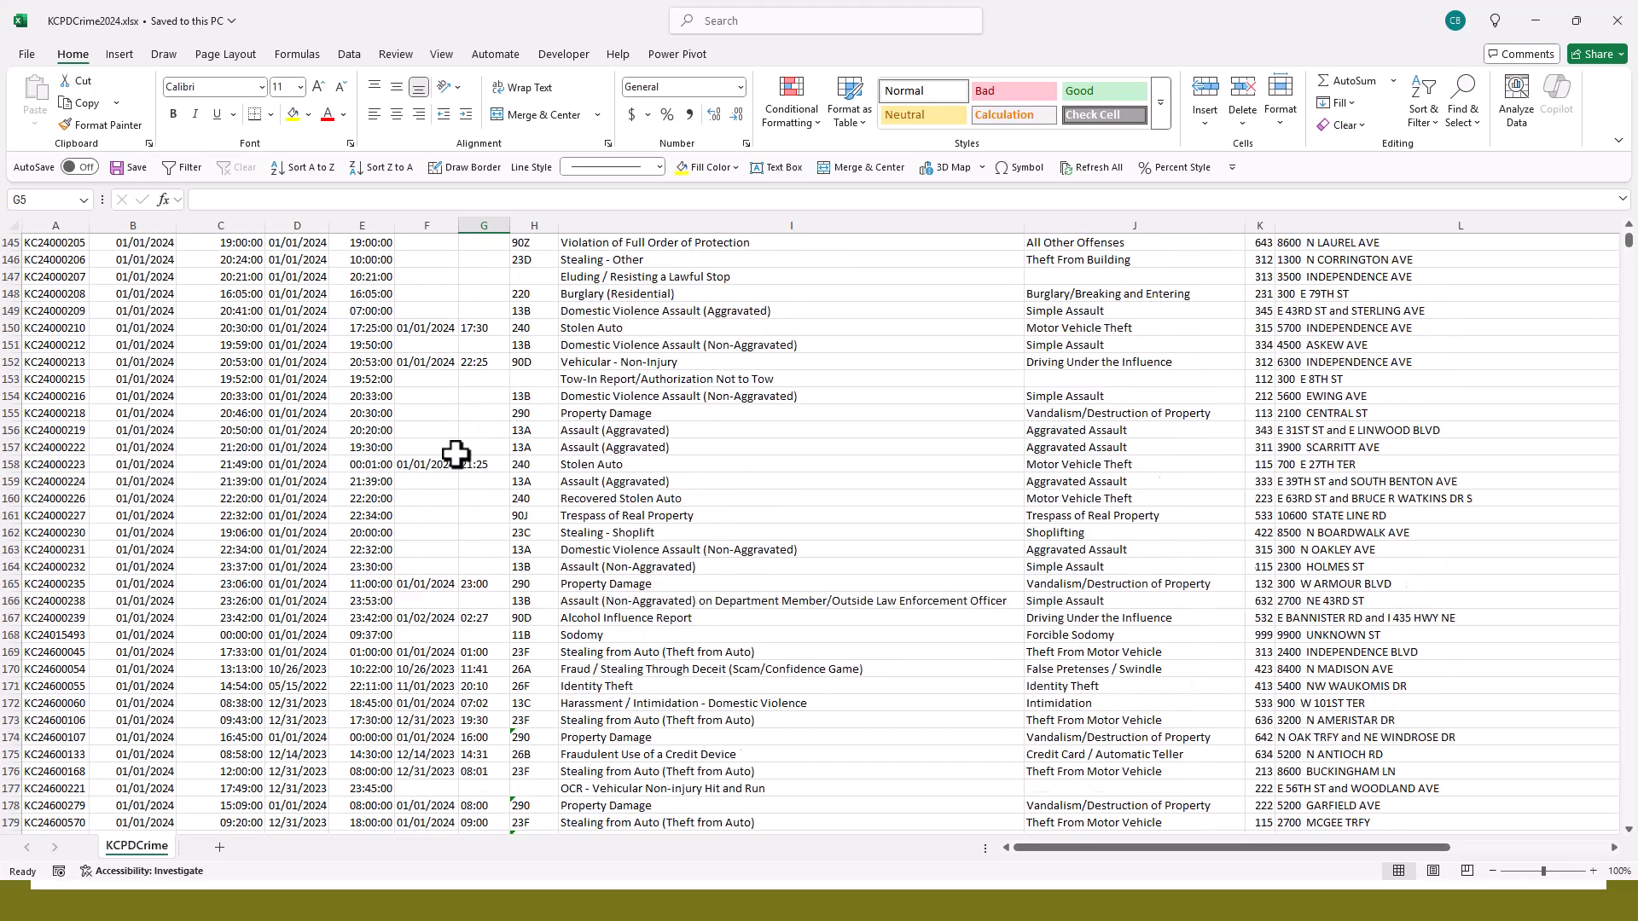
scroll(456, 454, up, 20)
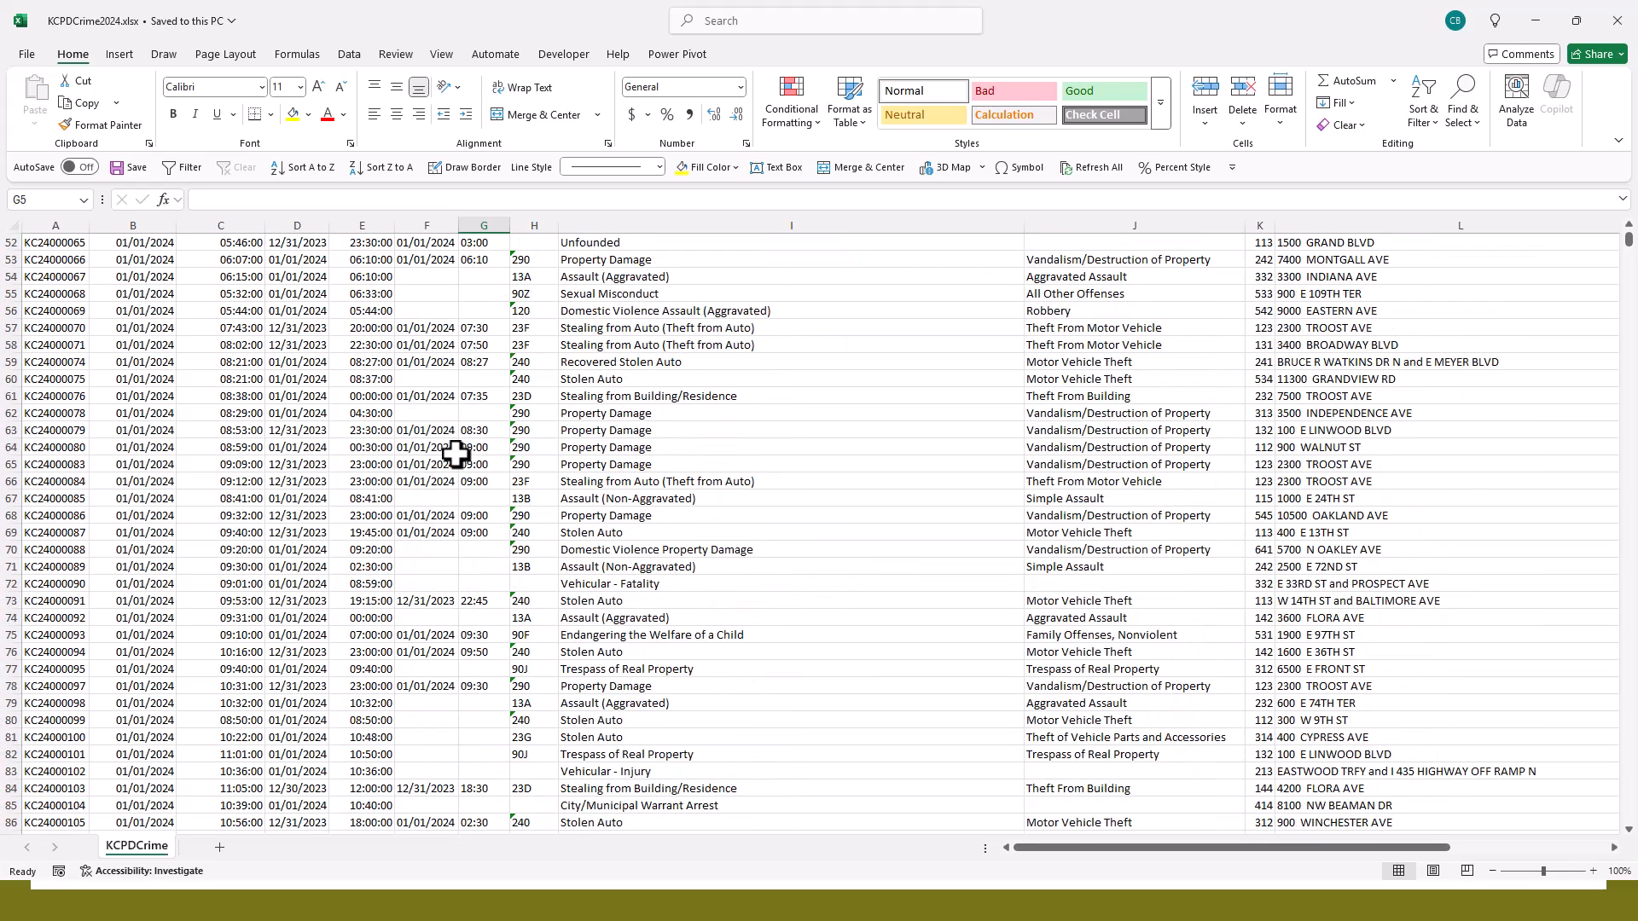
scroll(456, 455, up, 2)
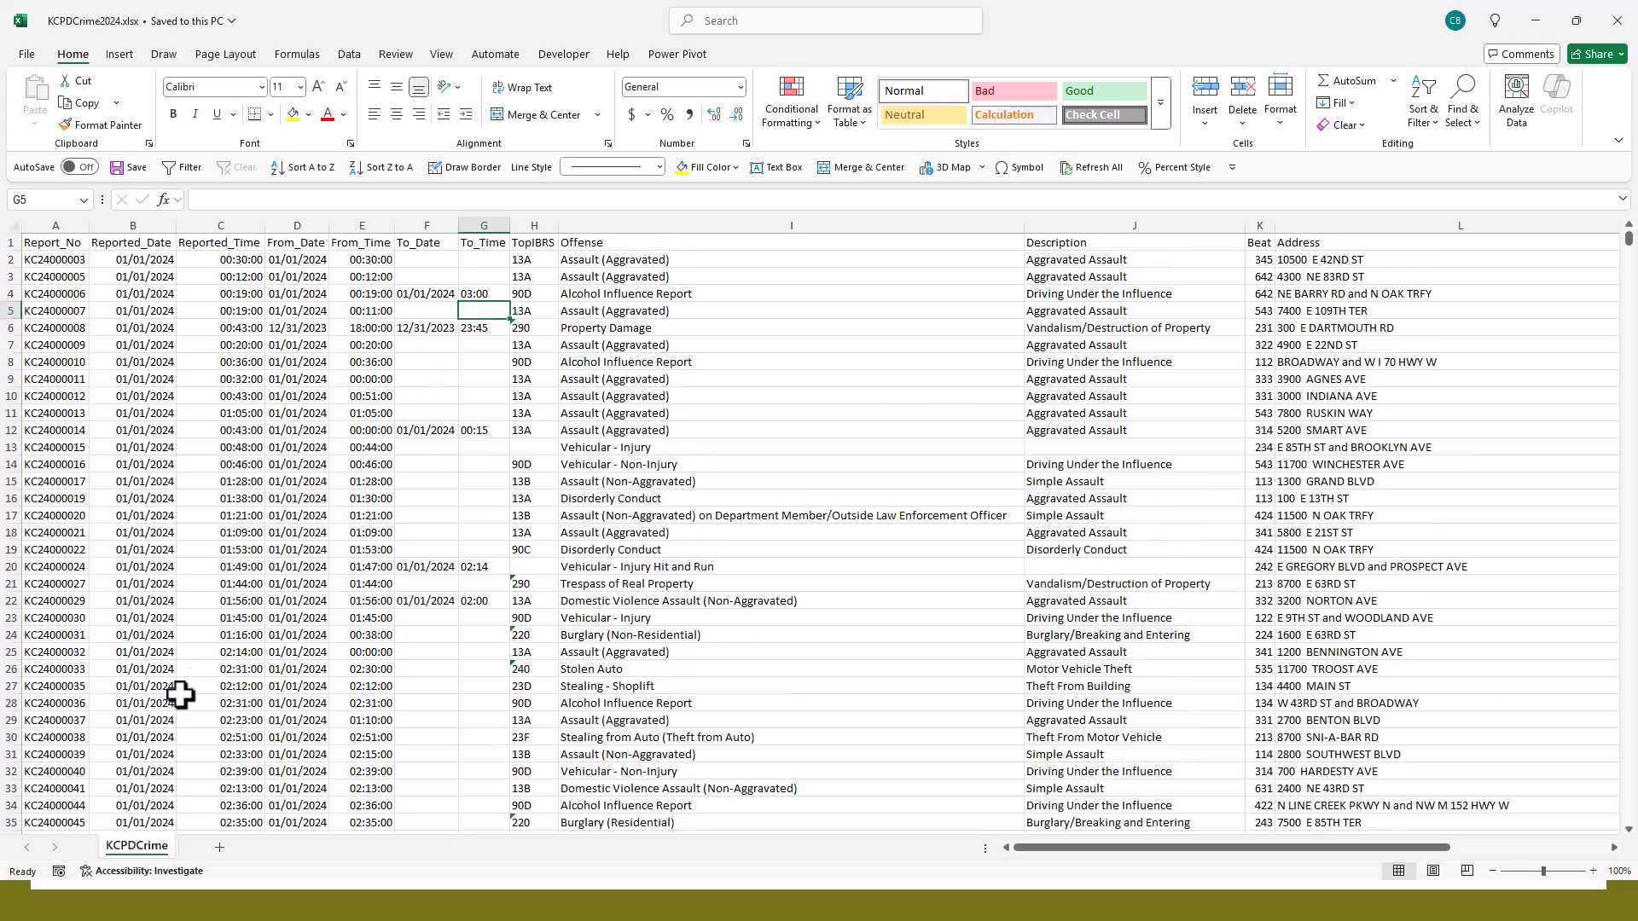
click(4, 670)
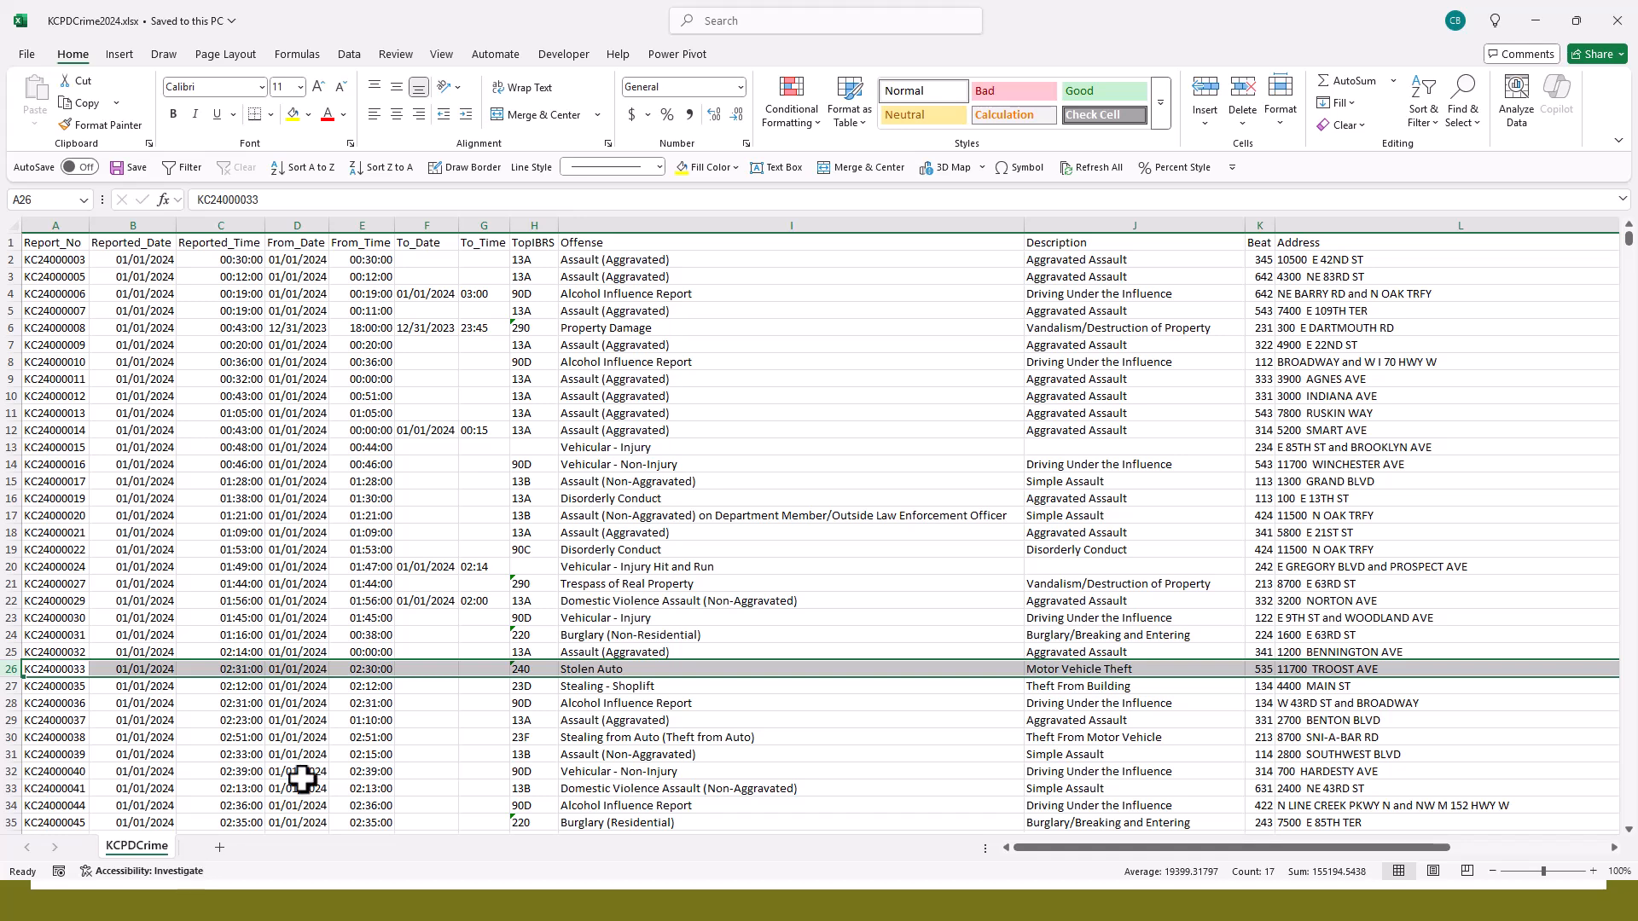
- Check whether the Filter and Sort A to Z commands can be added to the Quick Access Toolbar
click(353, 53)
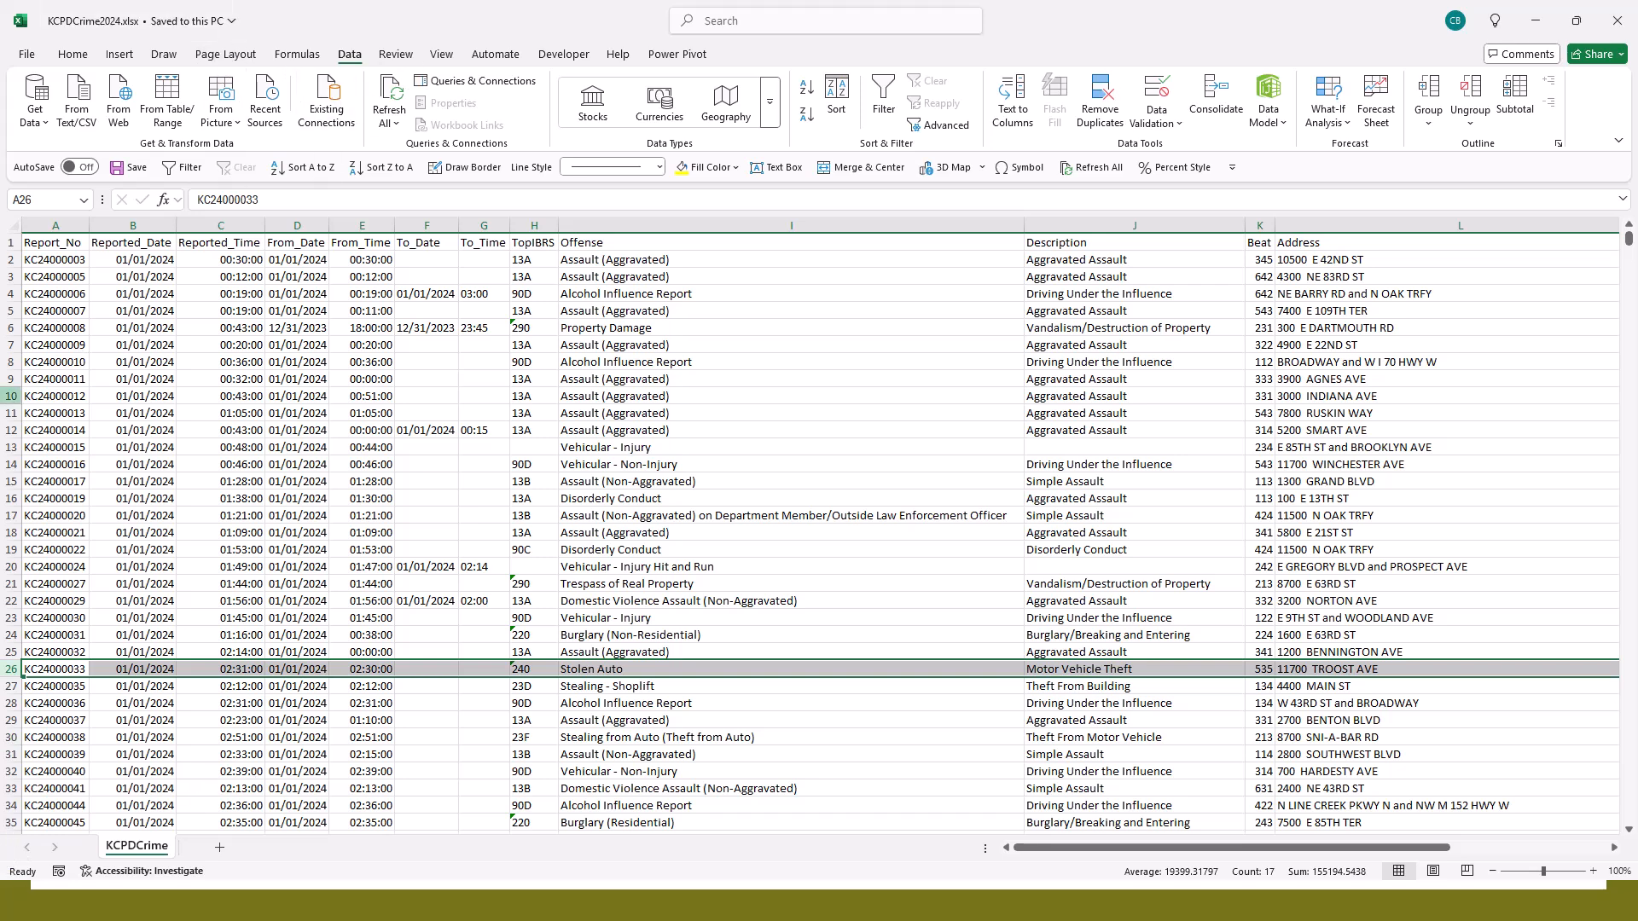
right_click(882, 84)
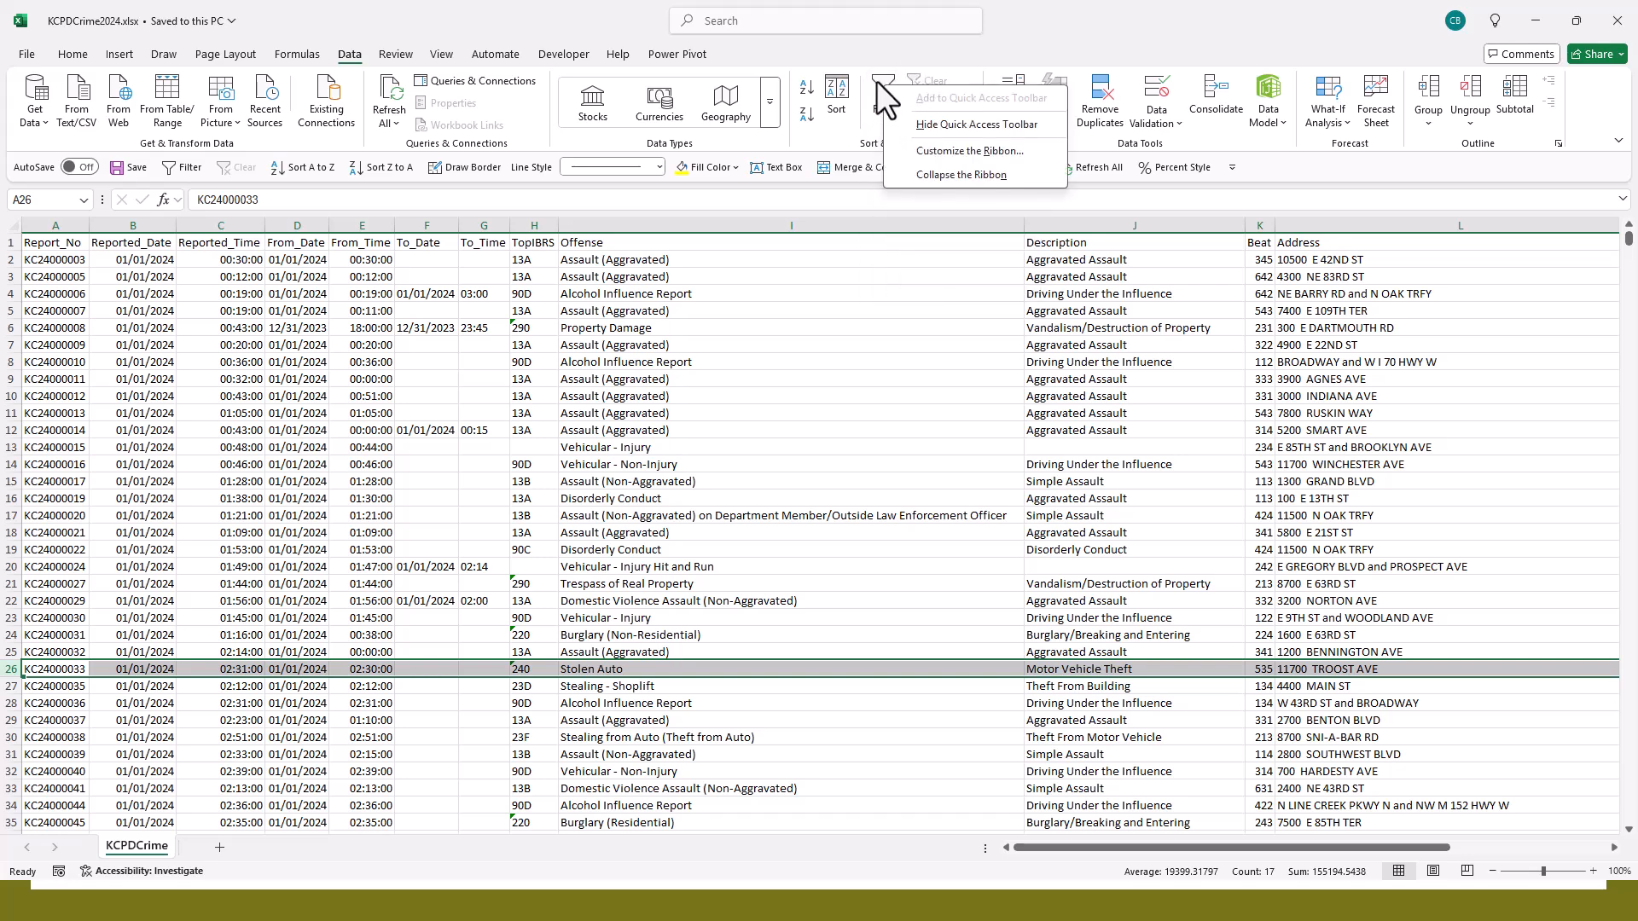
drag(873, 45, 866, 48)
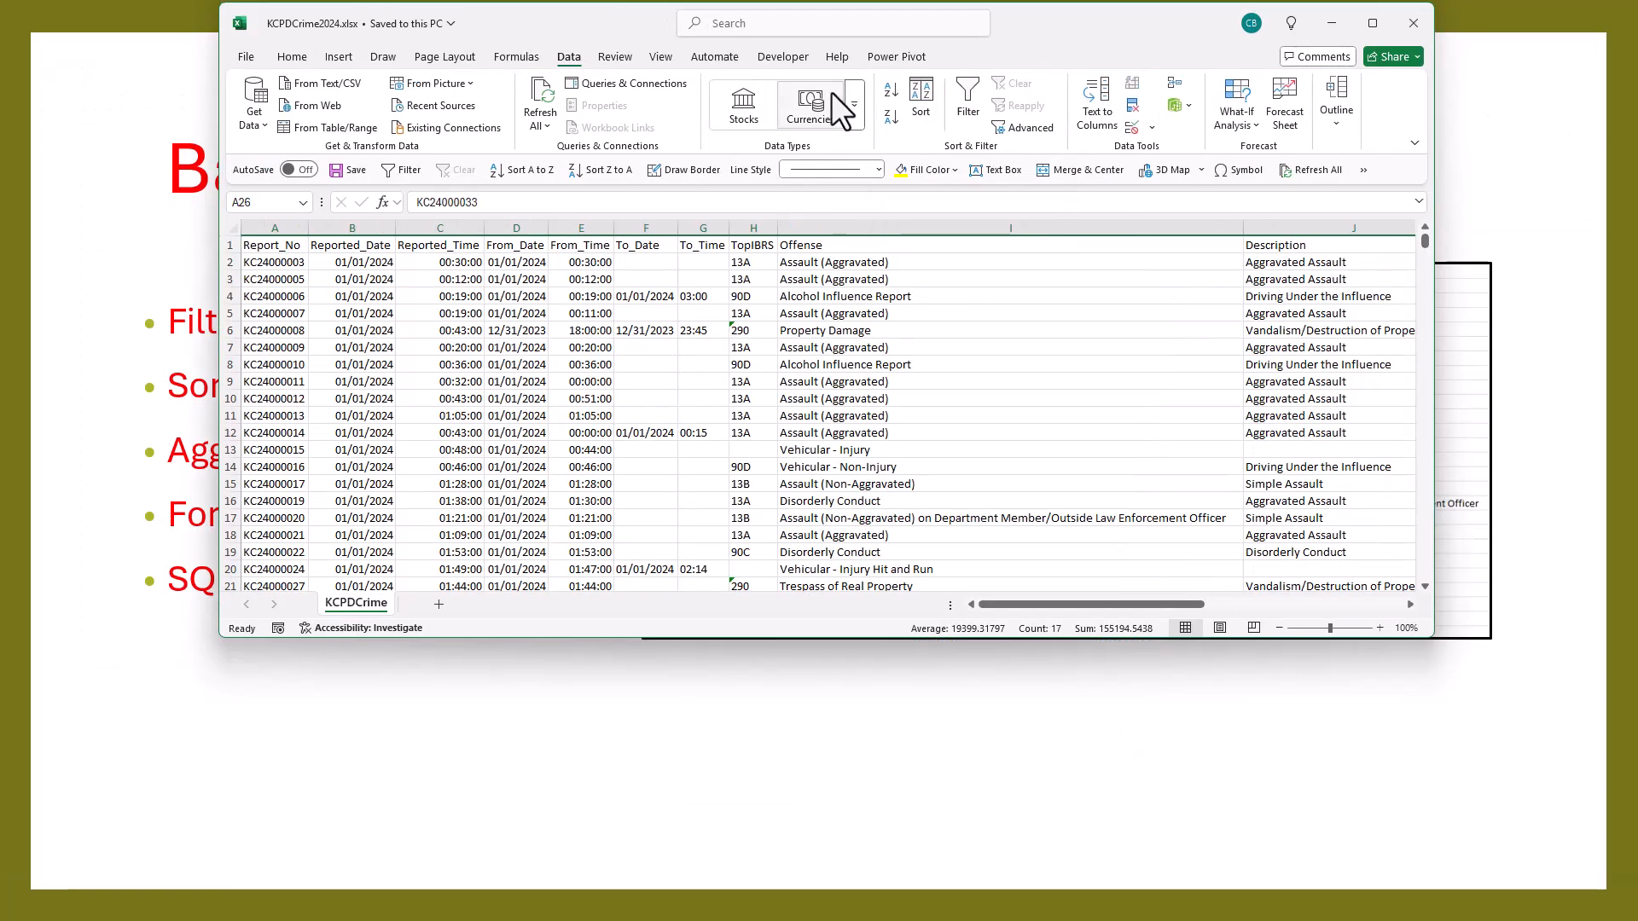
double_click(1051, 14)
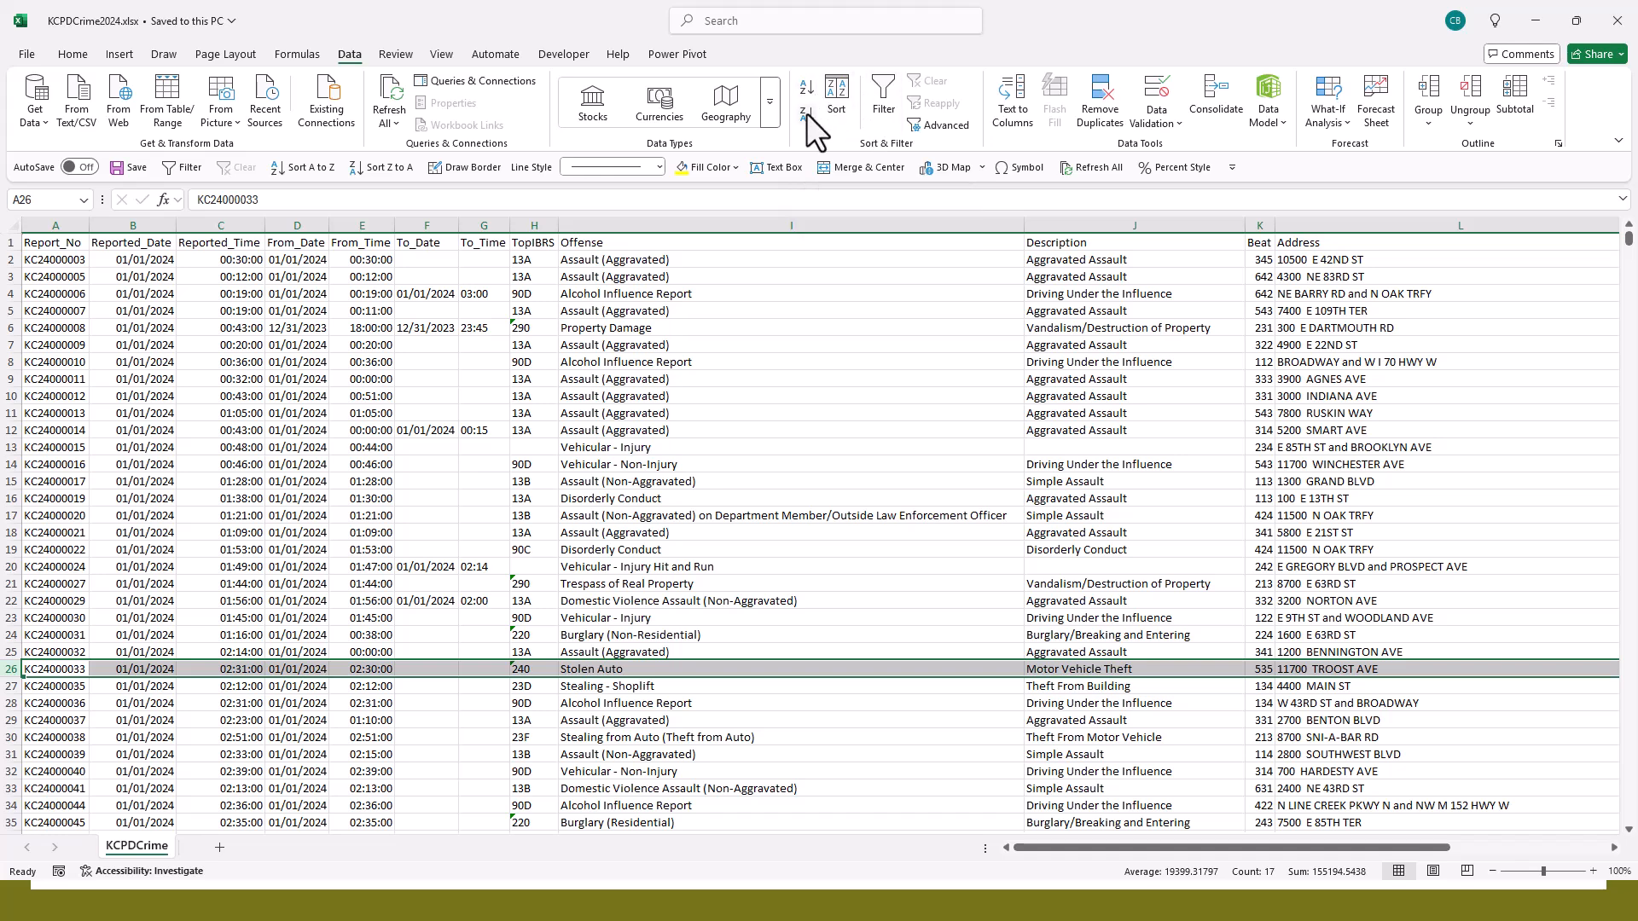
right_click(806, 91)
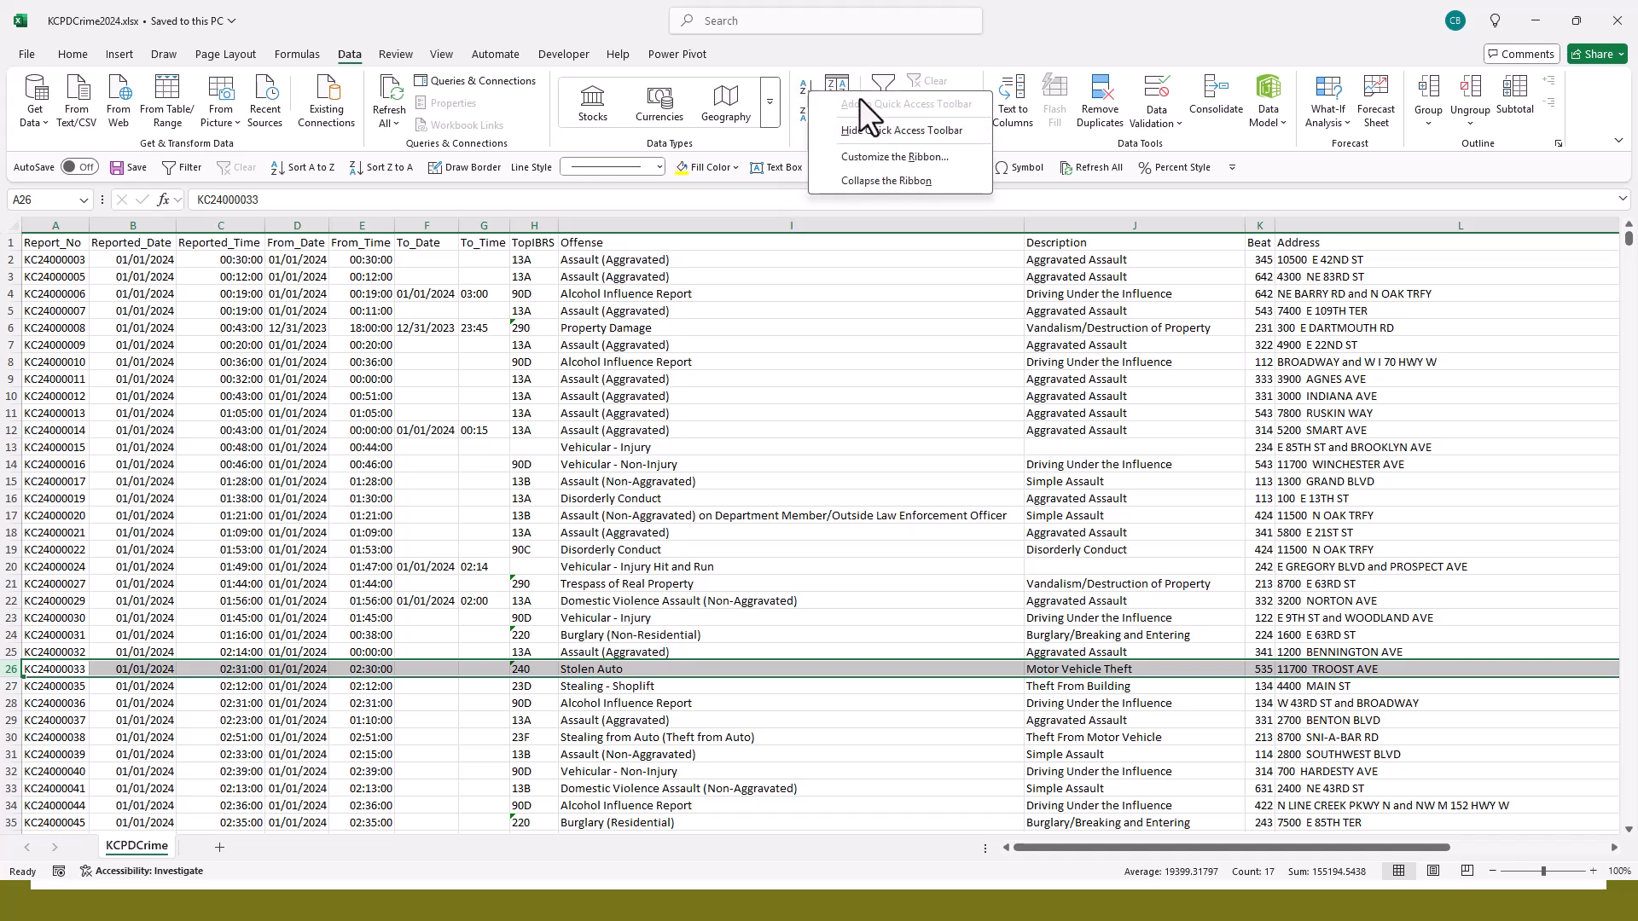
click(817, 46)
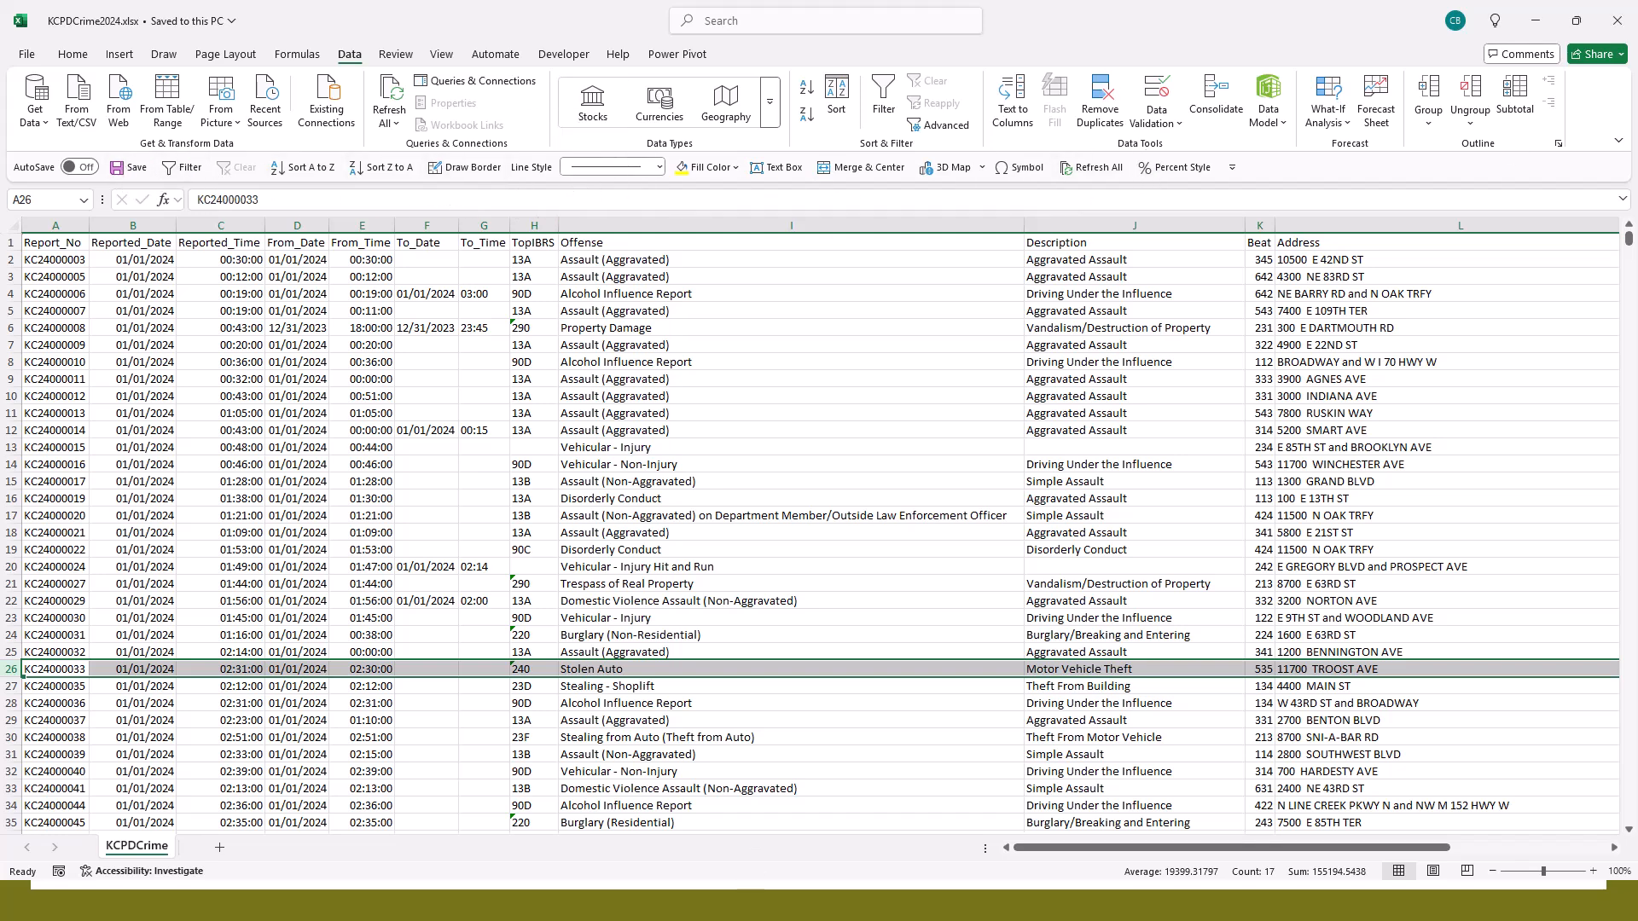
- Show the Quick Access Toolbar above the ribbon, and return it to below the ribbon
right_click(365, 166)
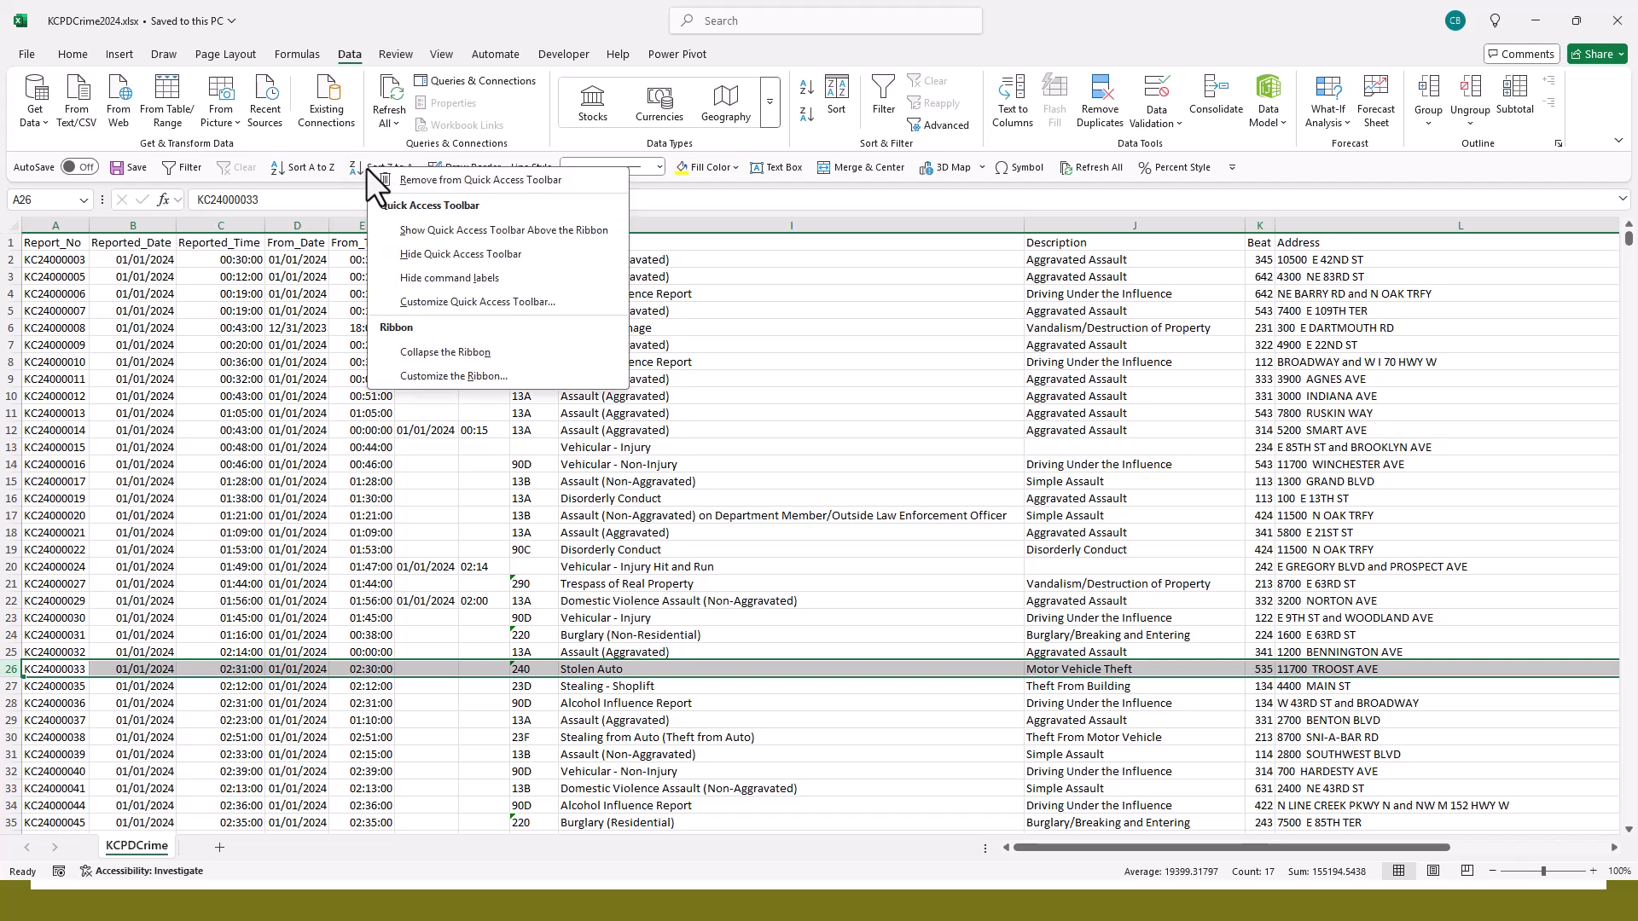
click(458, 229)
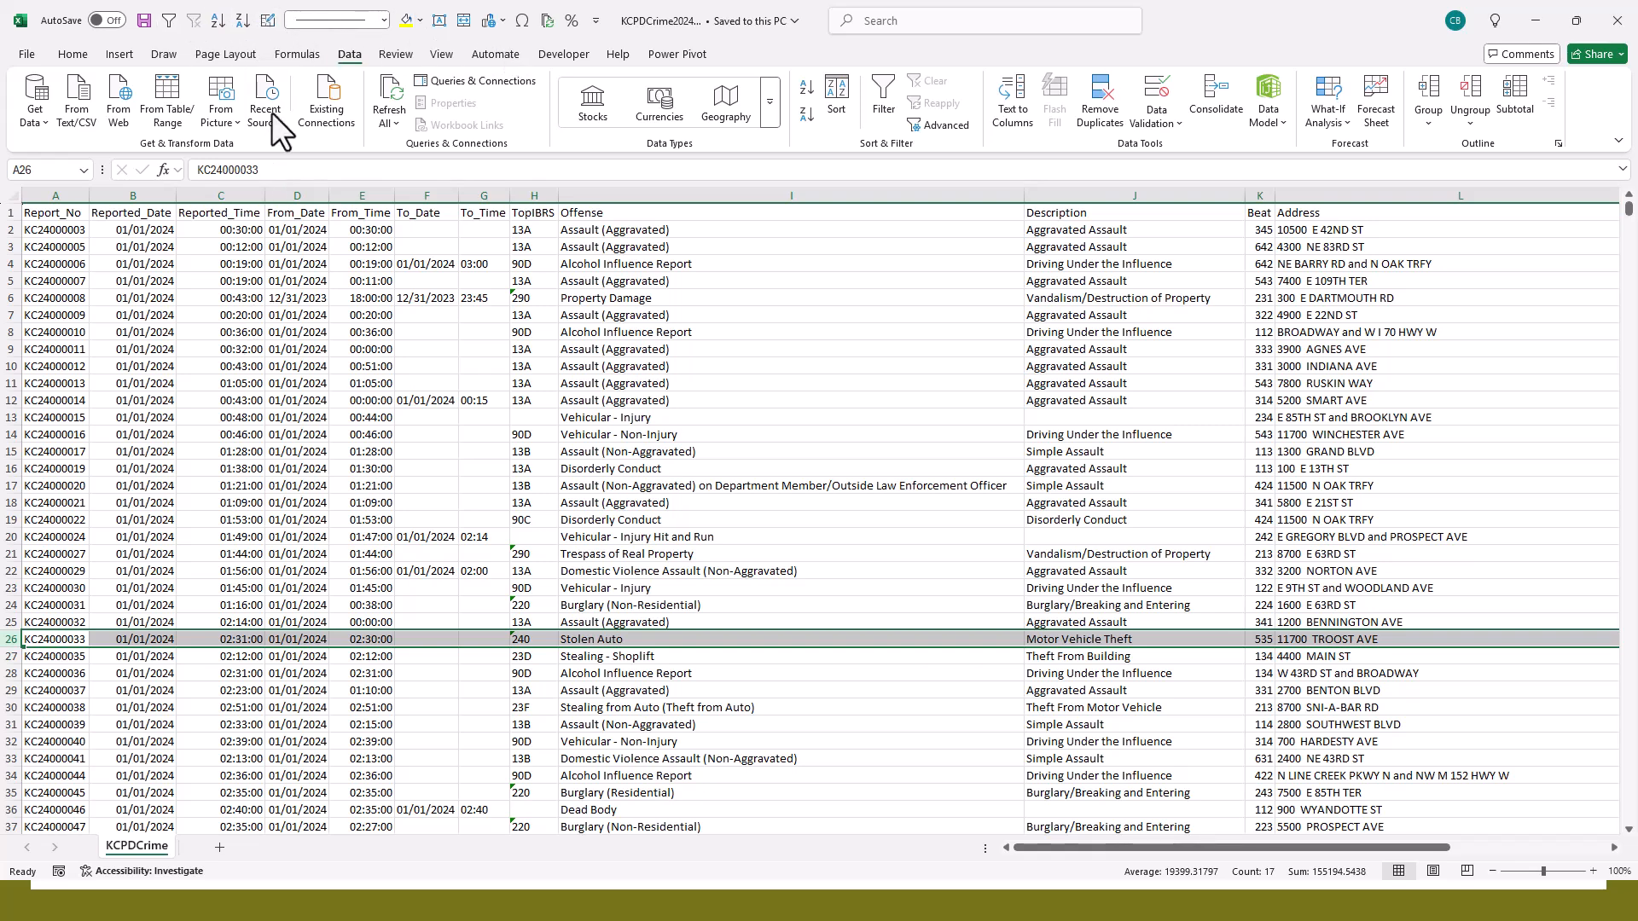
right_click(243, 23)
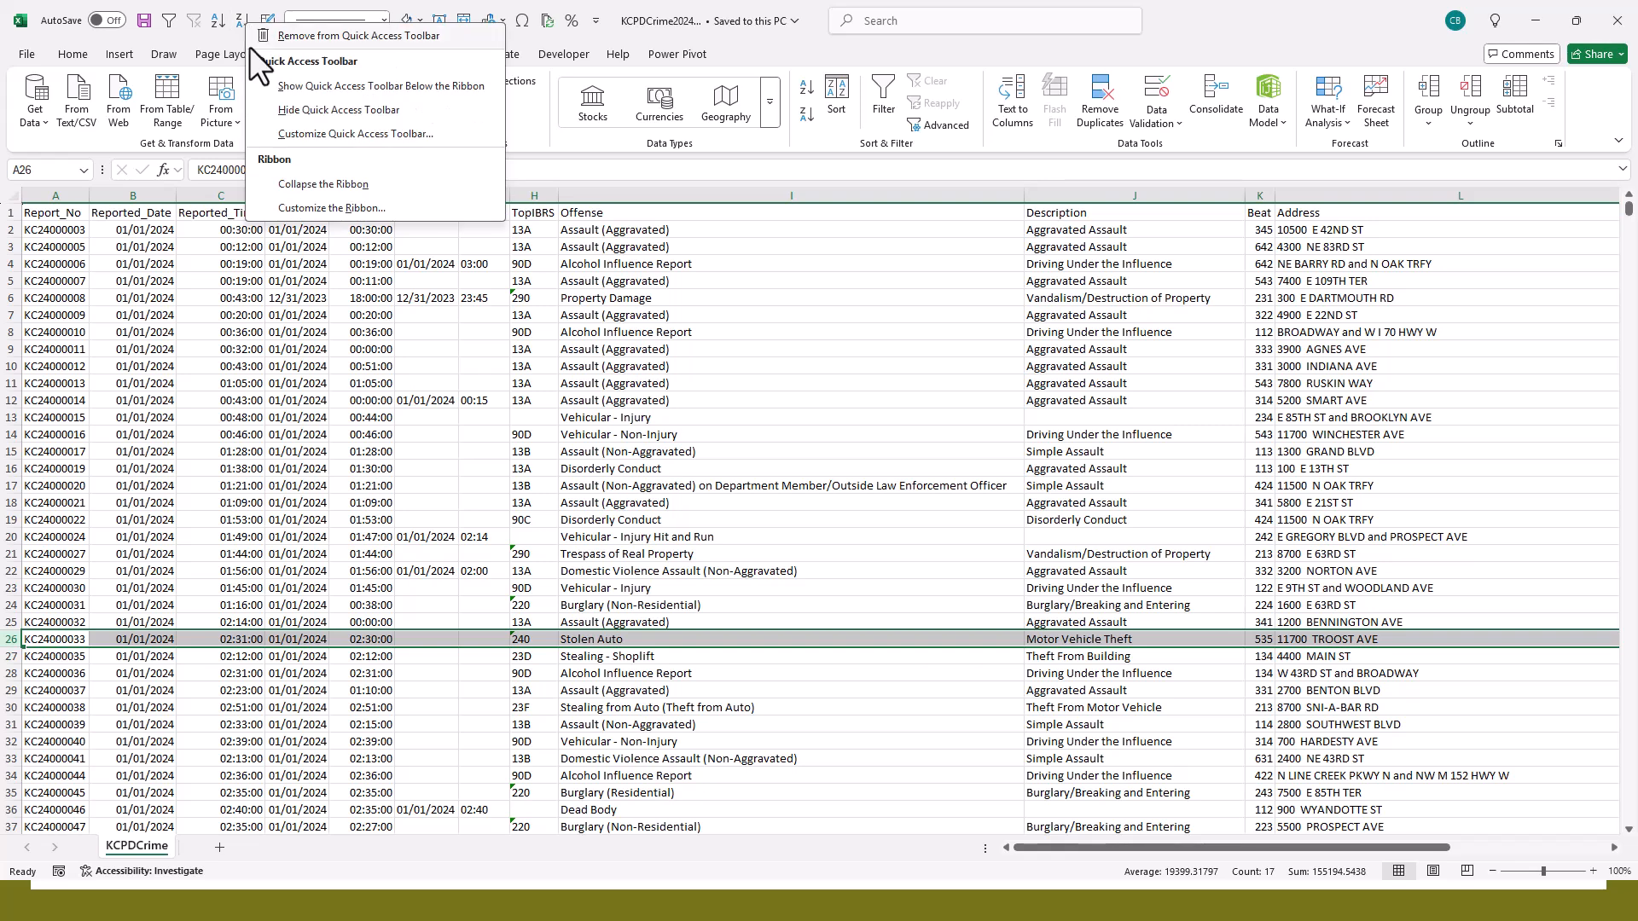
click(294, 86)
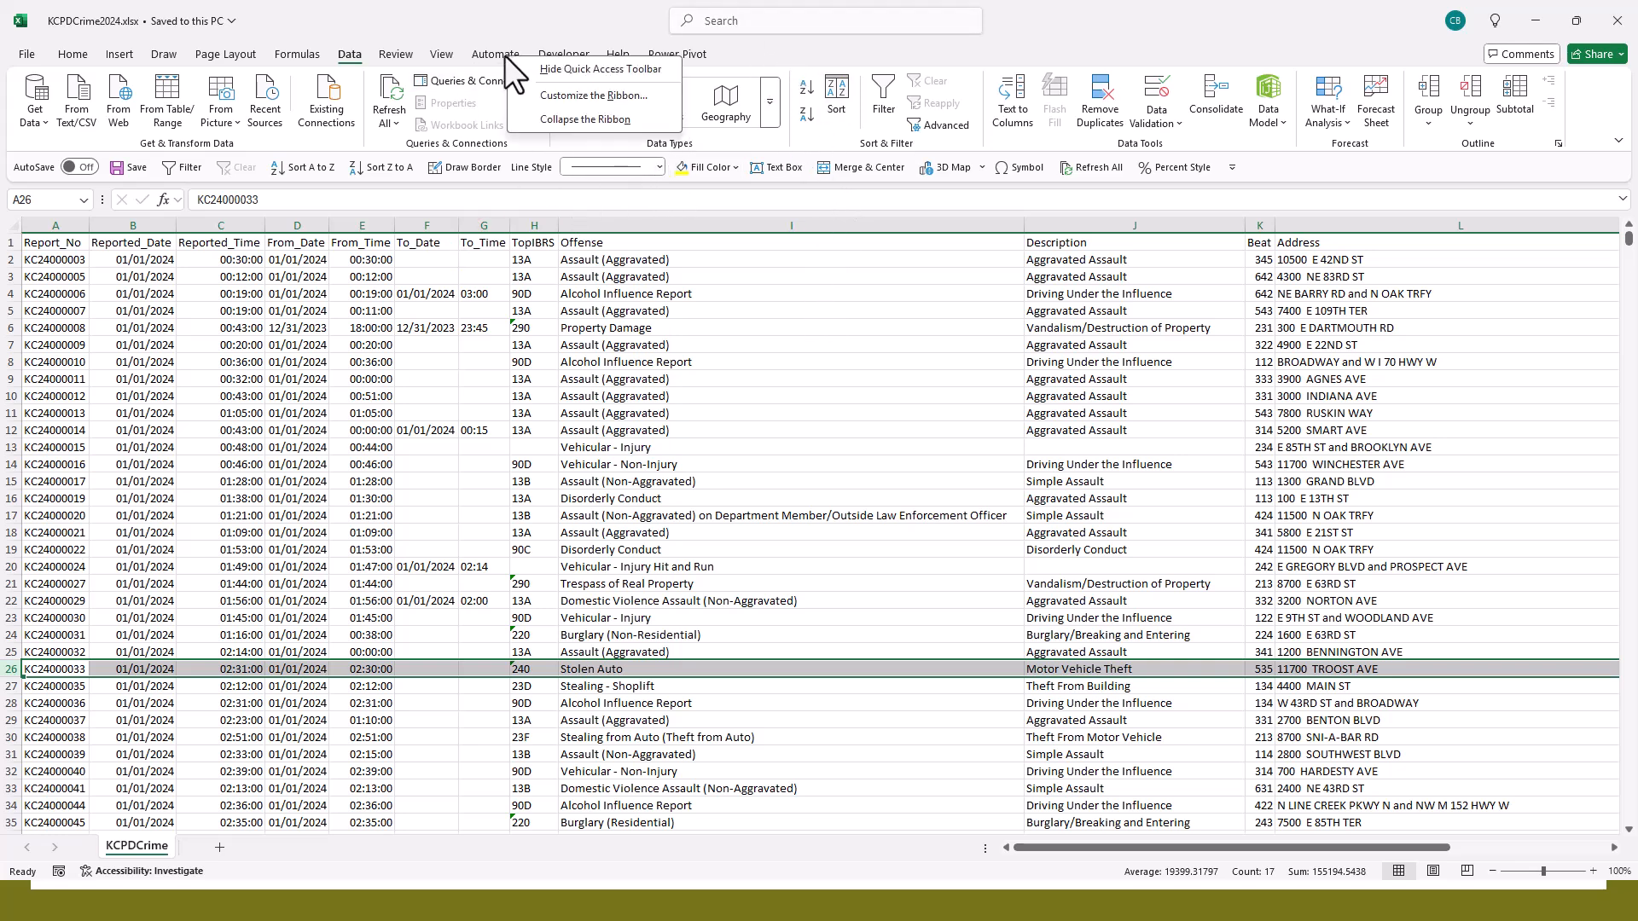
- Collapse the ribbon and expand it again
click(556, 121)
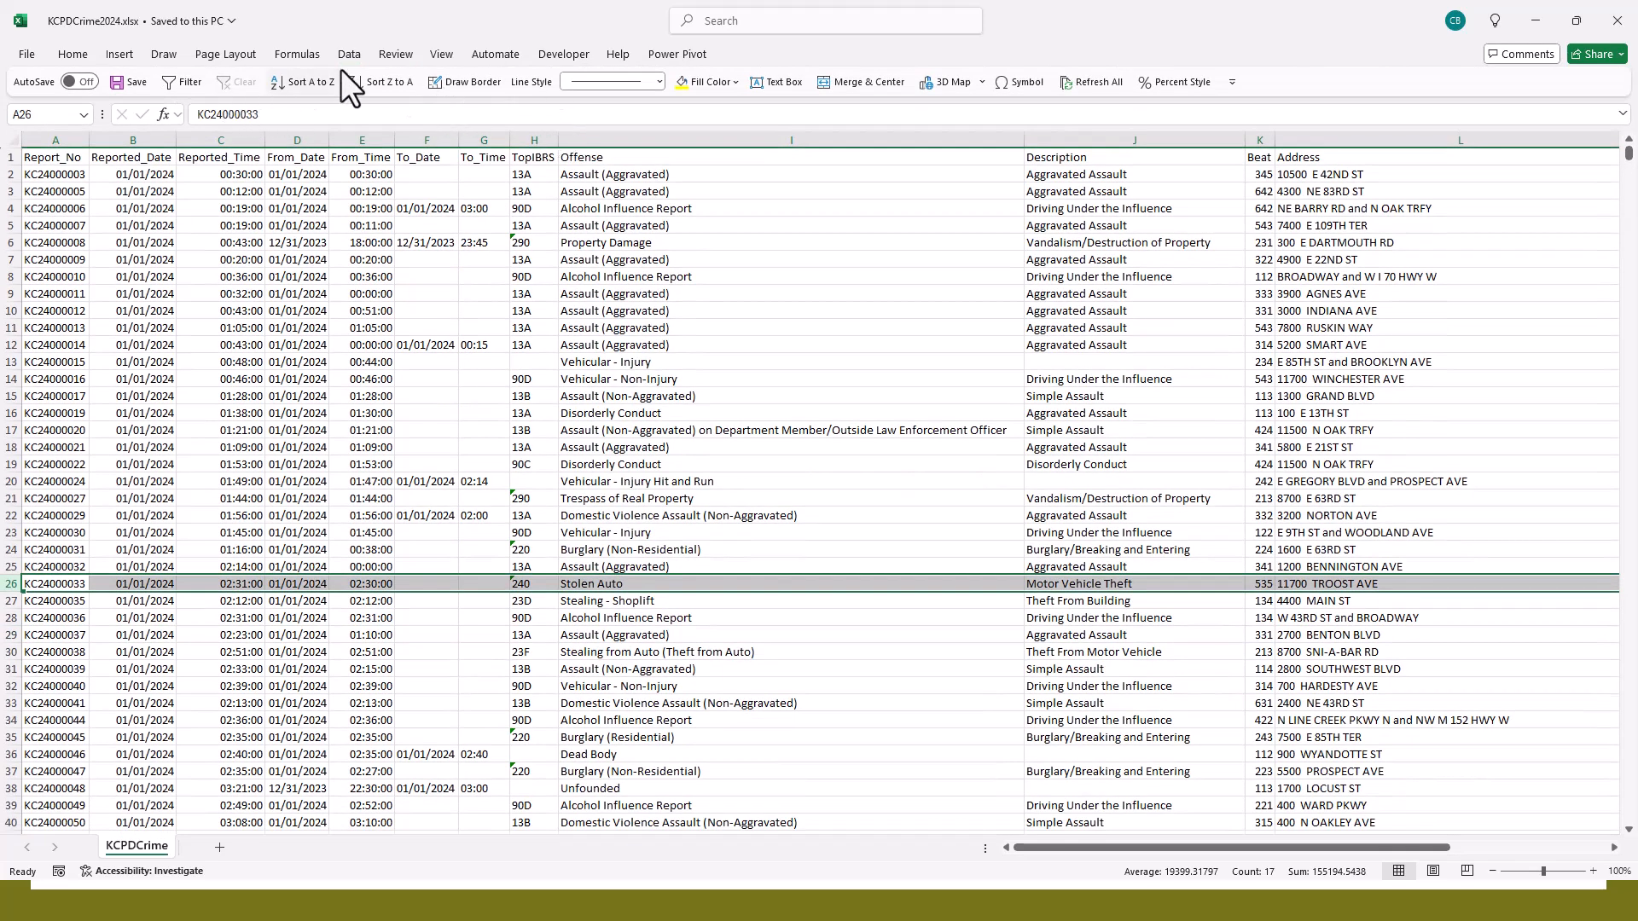
right_click(447, 54)
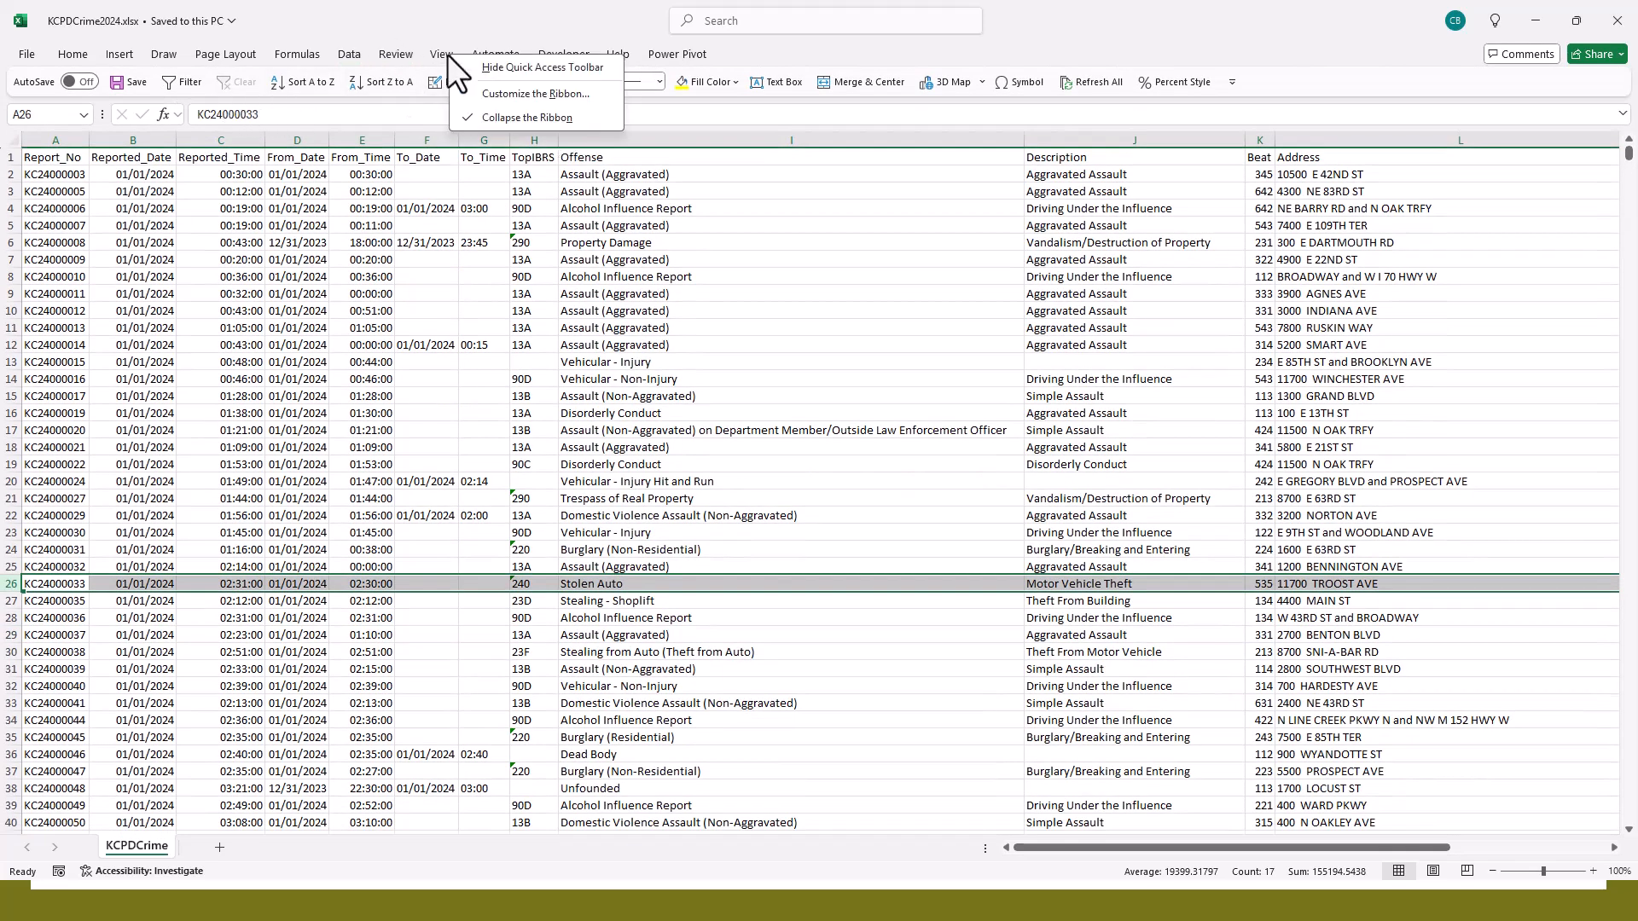
click(488, 117)
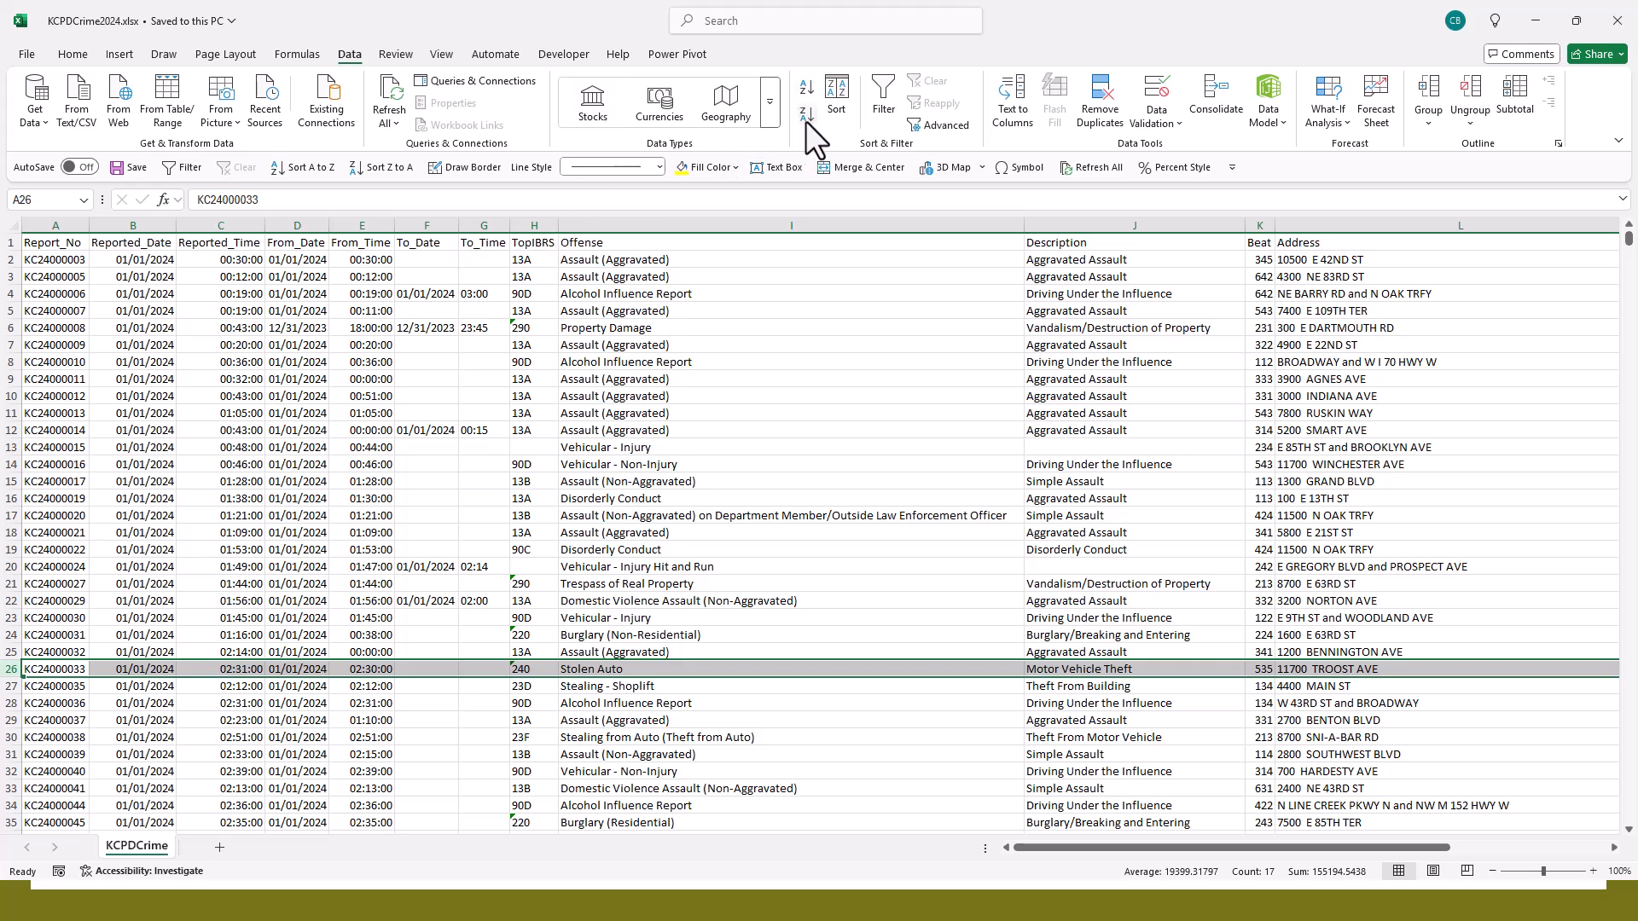
click(219, 345)
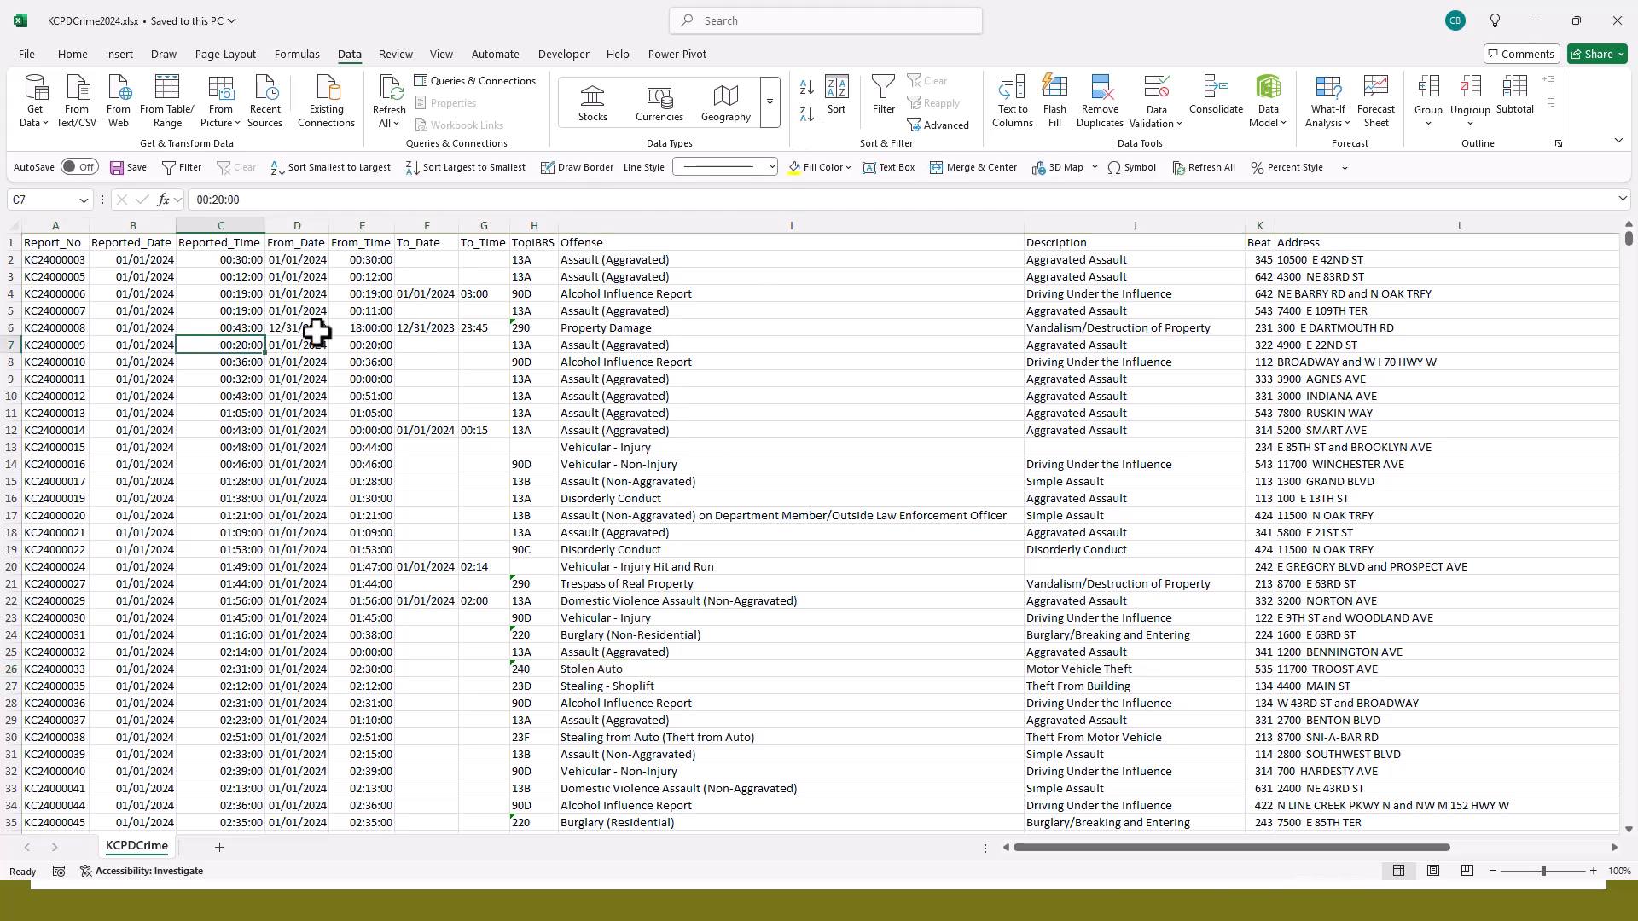
click(363, 294)
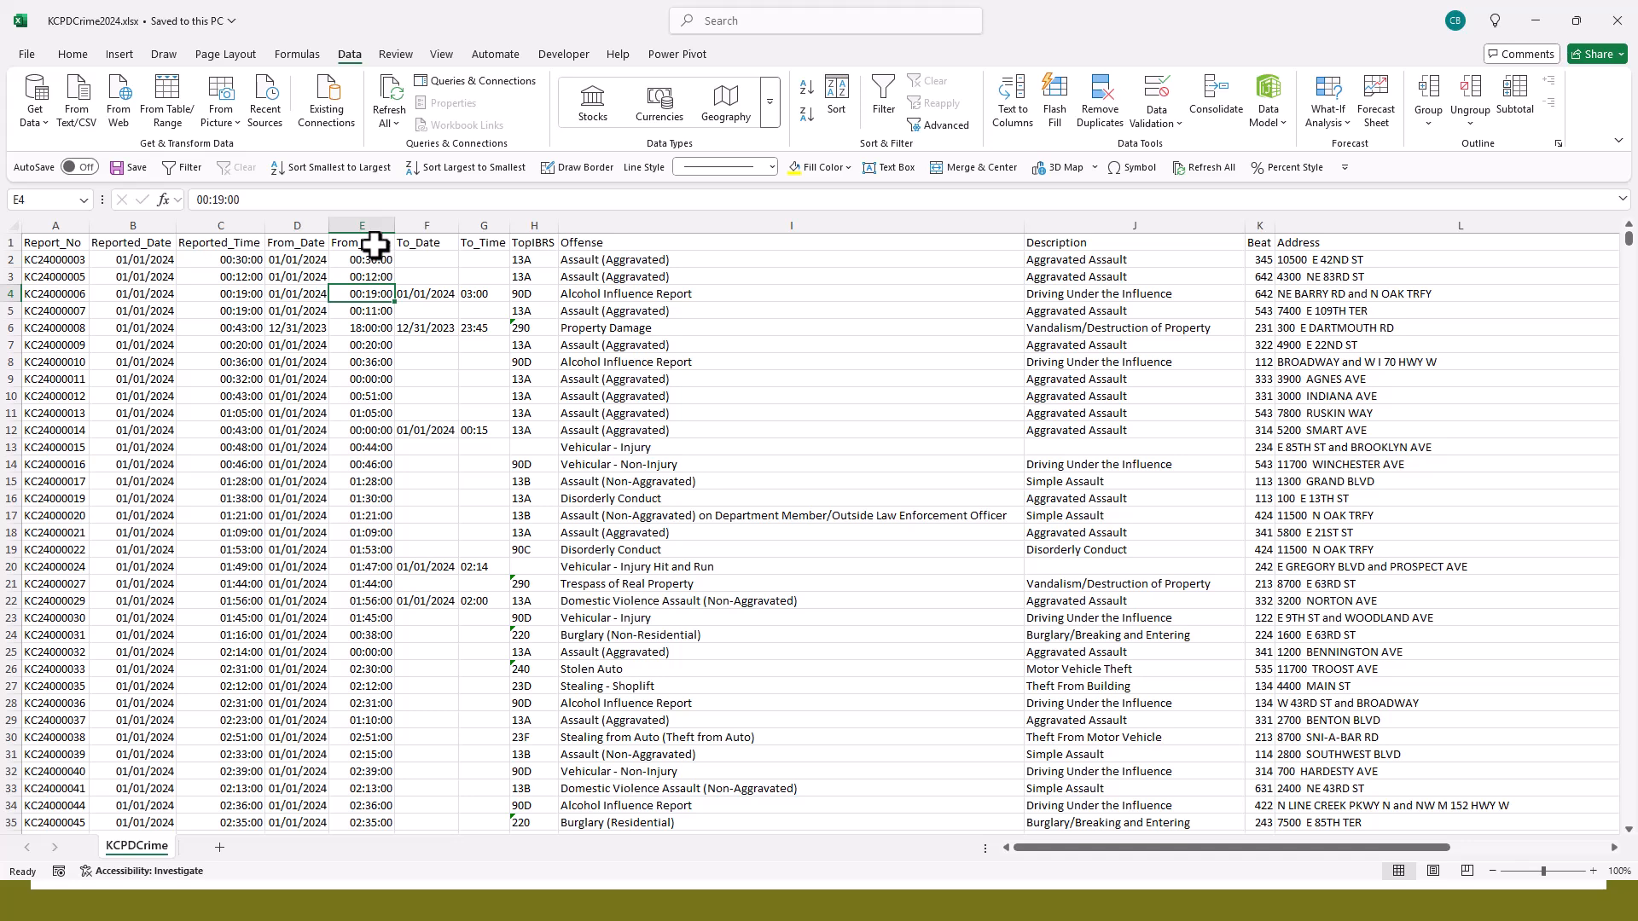
click(365, 215)
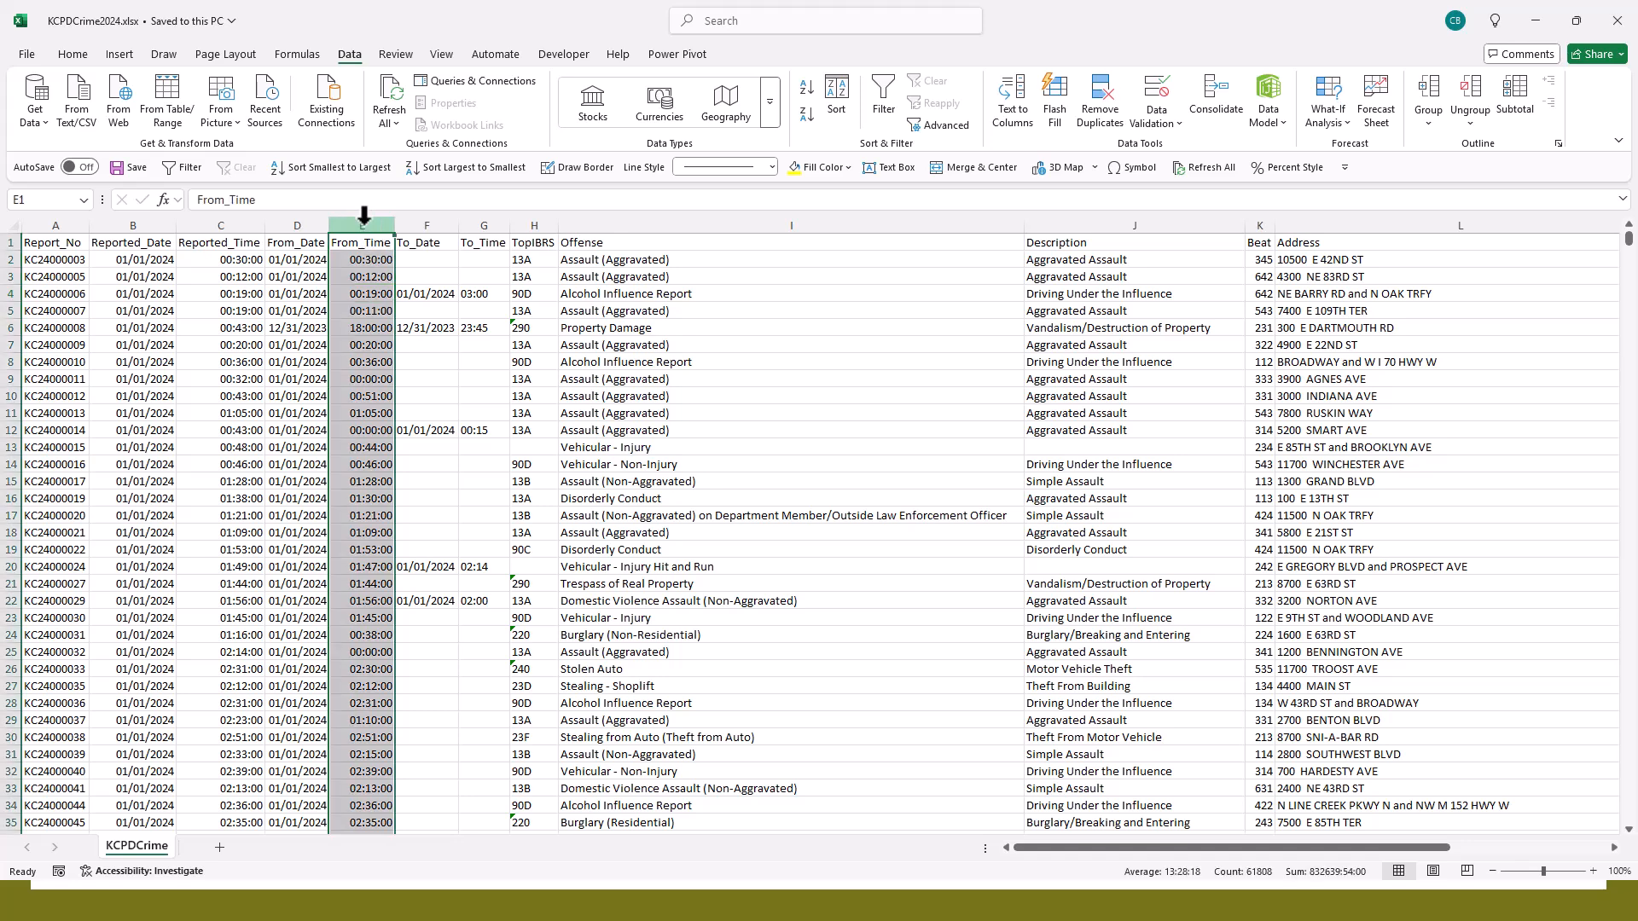
click(376, 313)
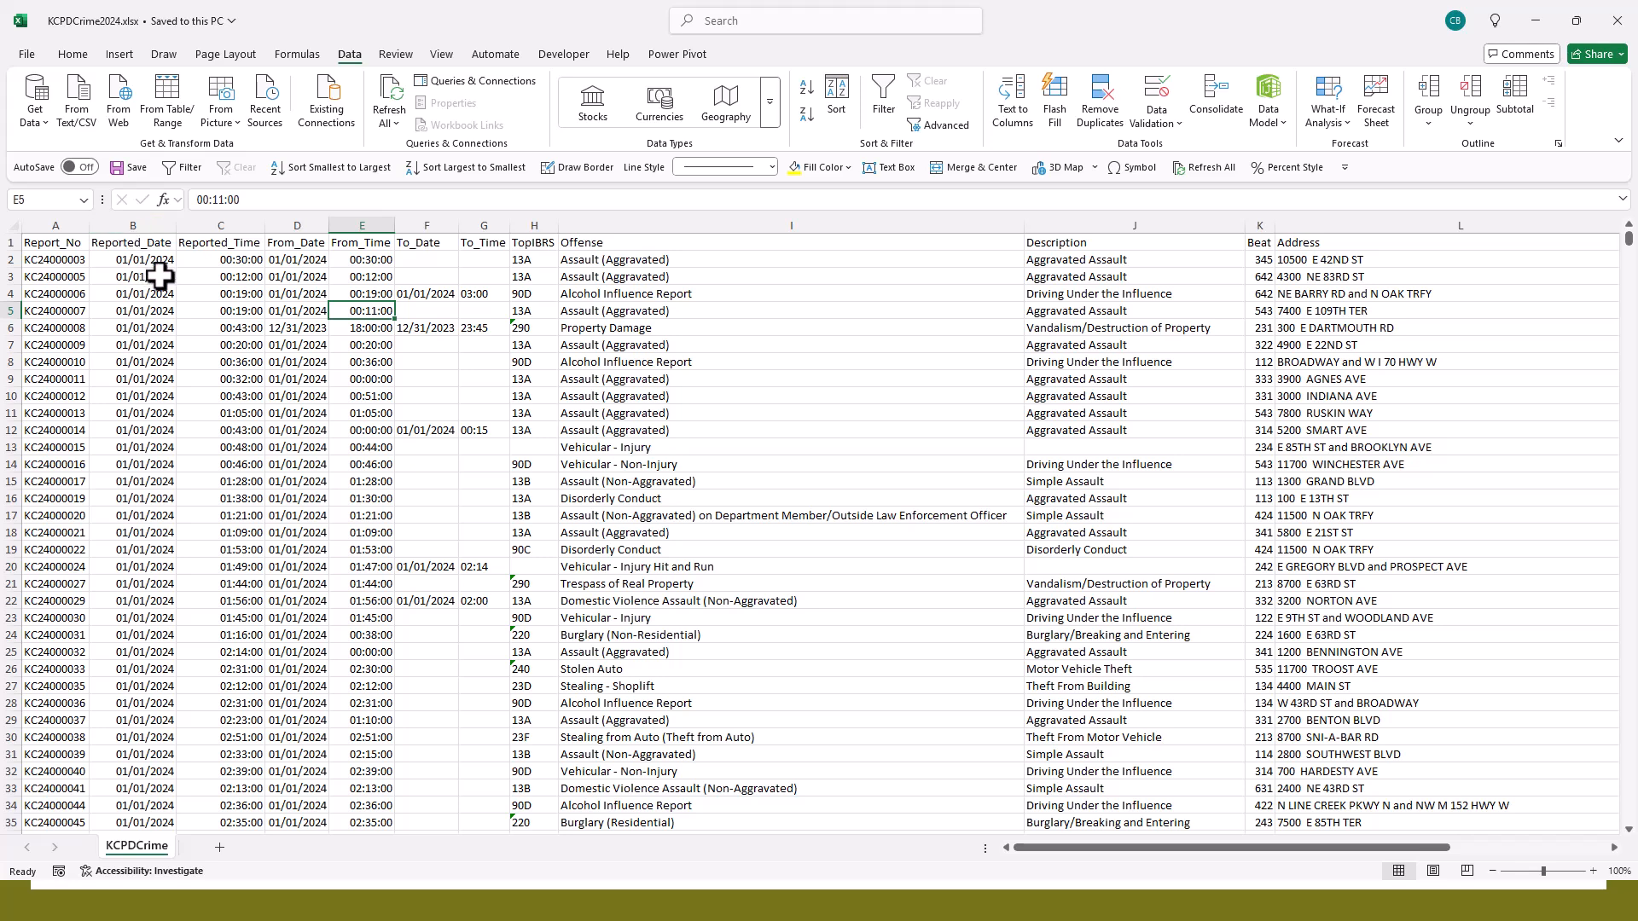
- Try to sort the whole selected Reported_Date column from newest to oldest, and cancel the sort
click(152, 217)
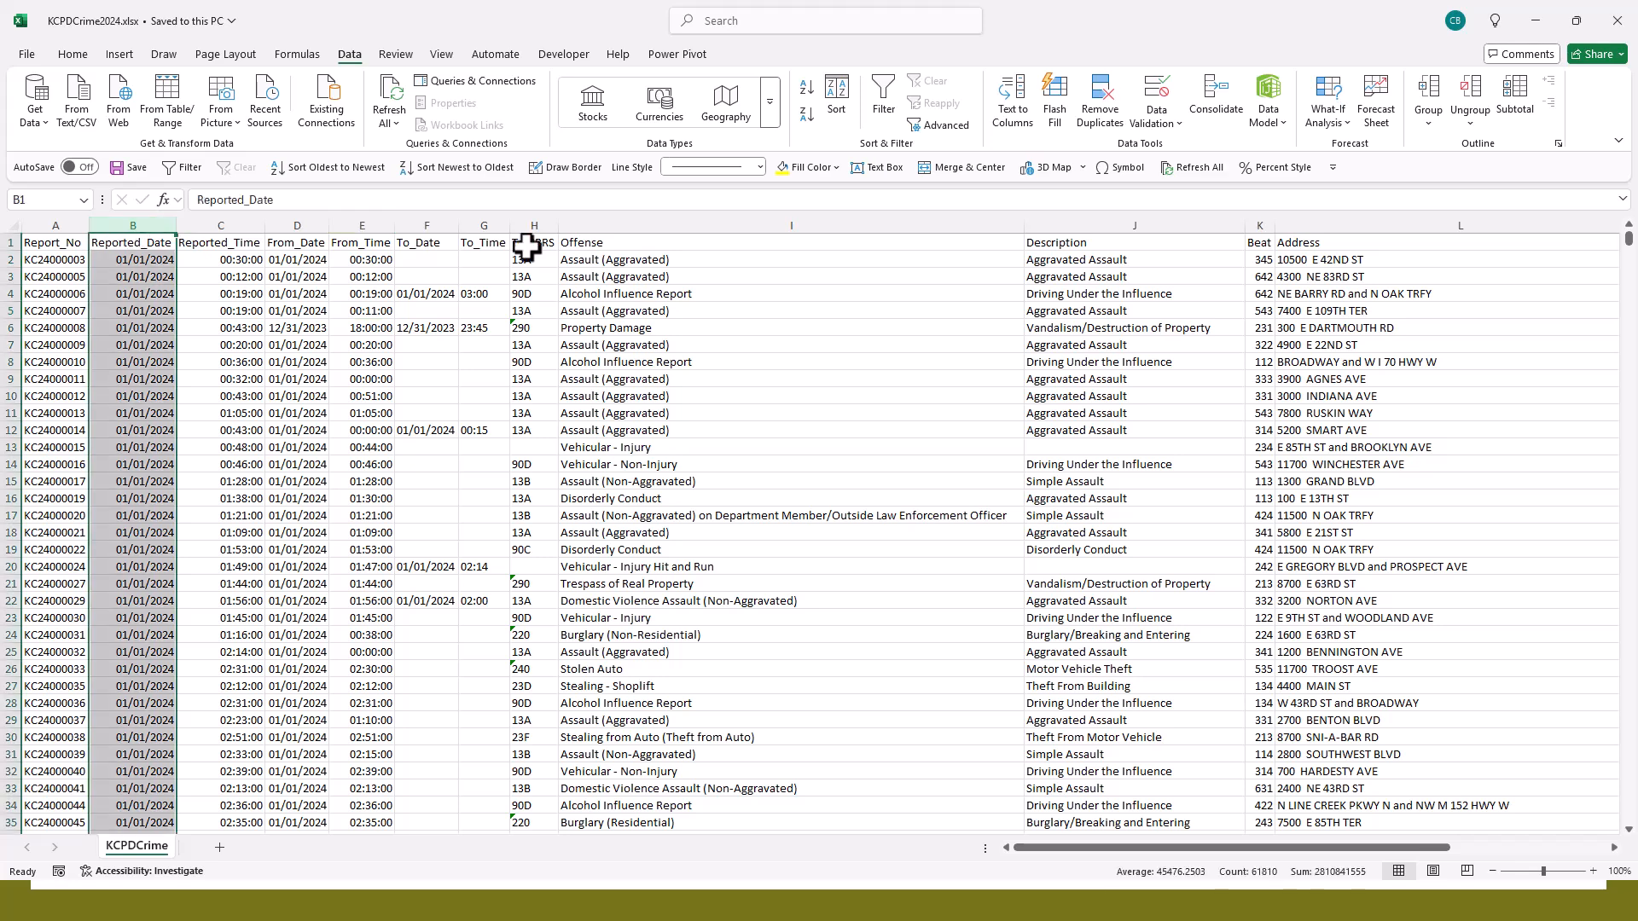
click(805, 118)
drag(632, 475, 653, 292)
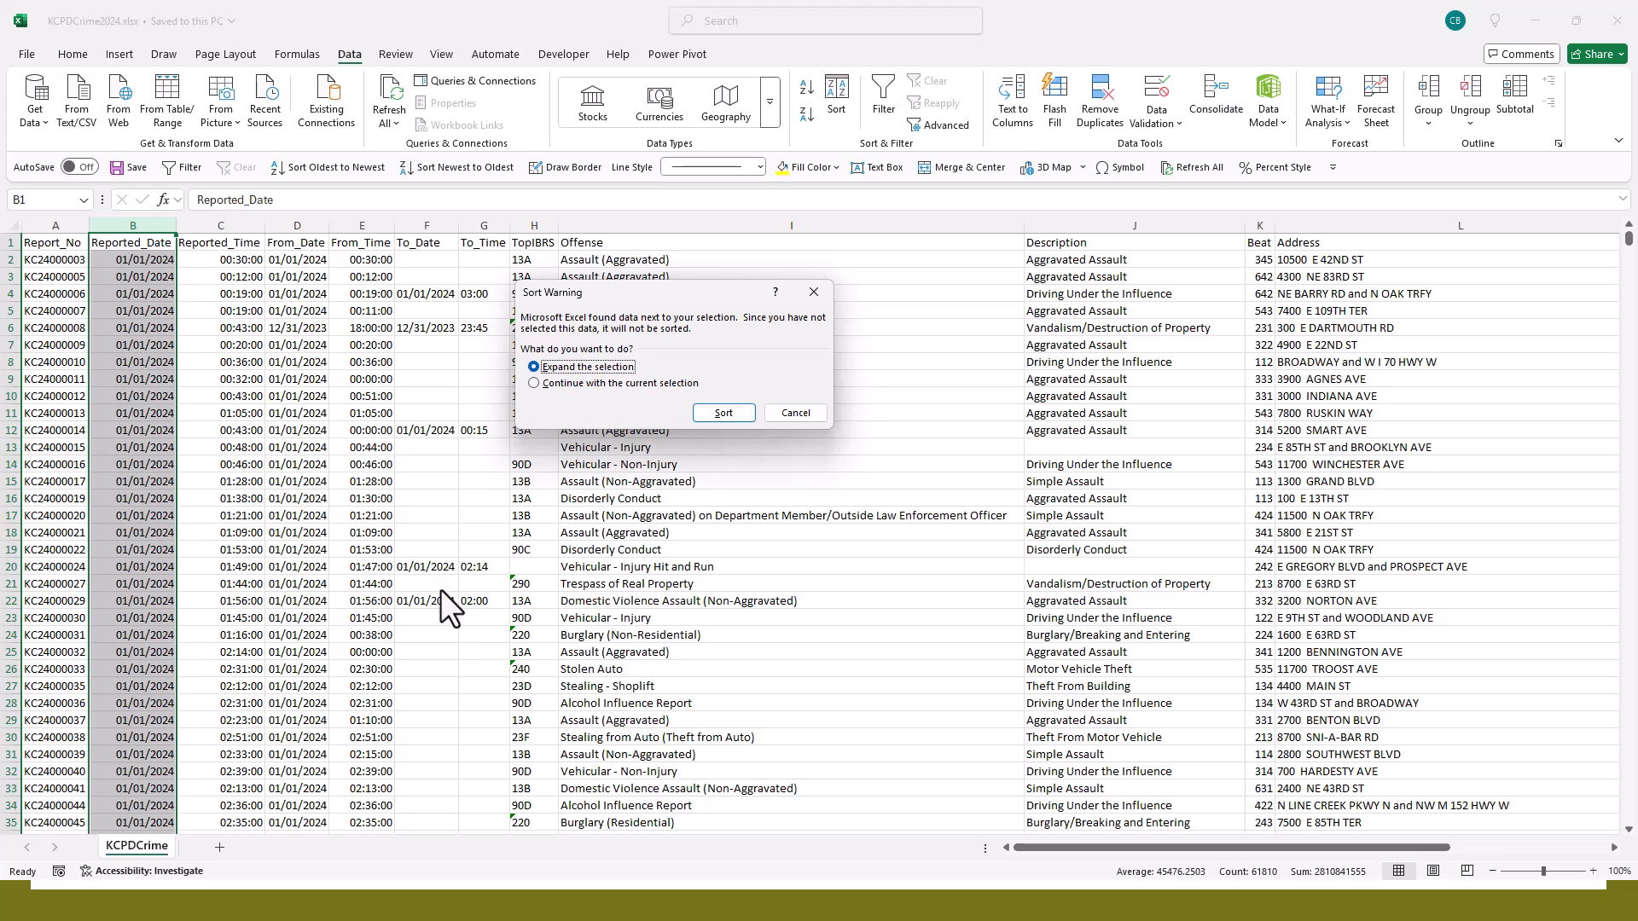
click(786, 415)
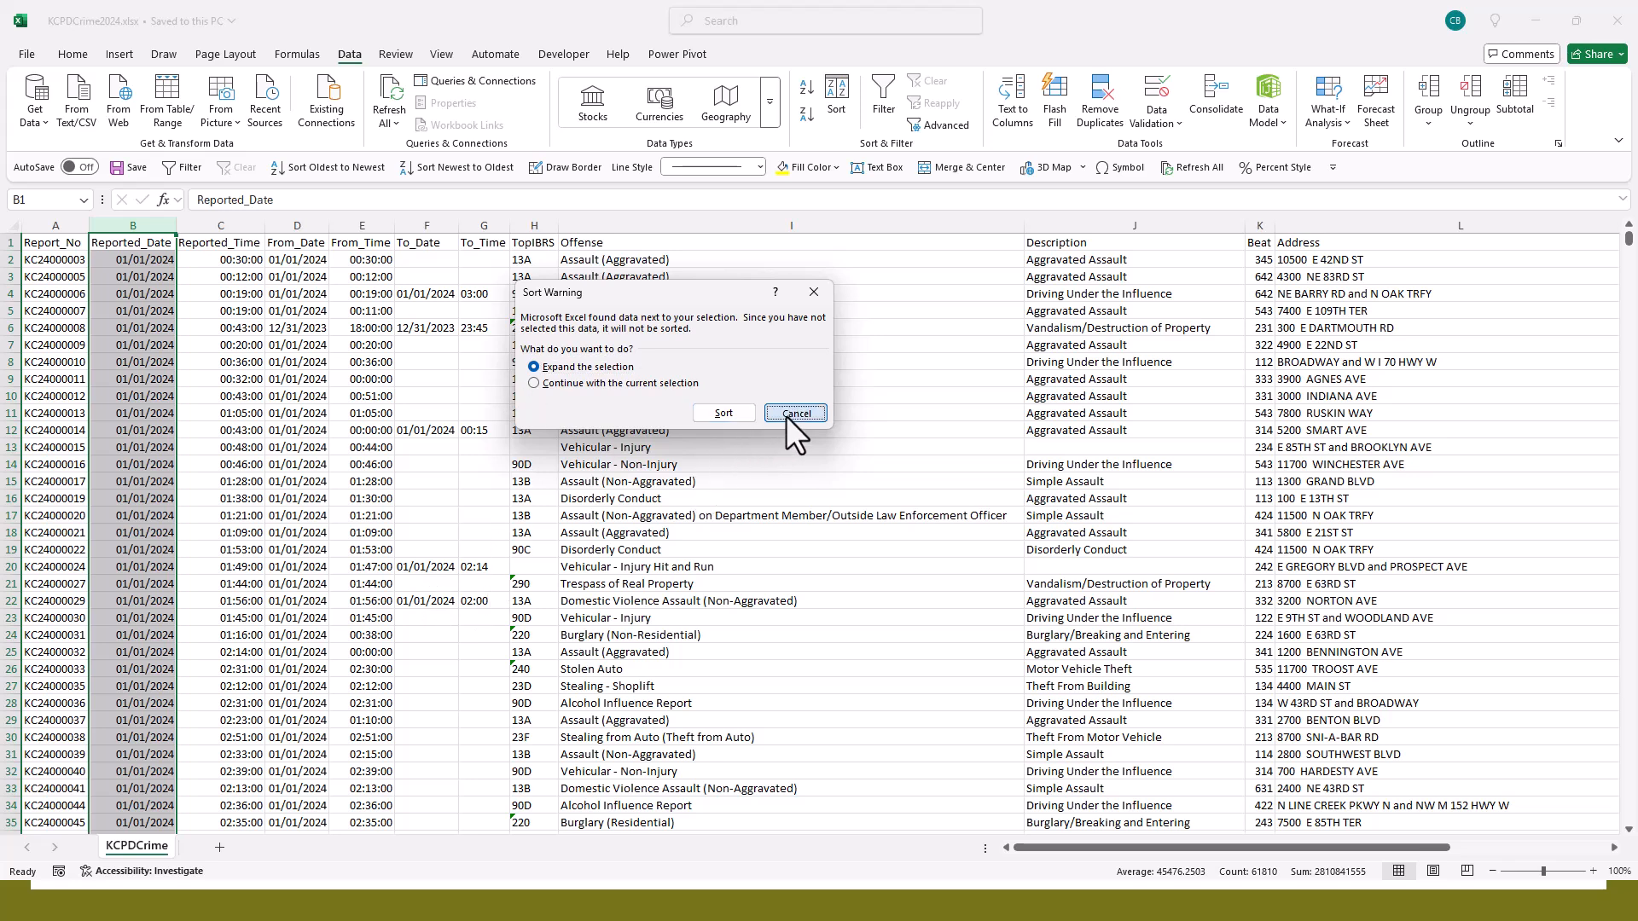
- Sort all records by Reported_Date from newest to oldest, and re-sort them from oldest to newest
click(124, 262)
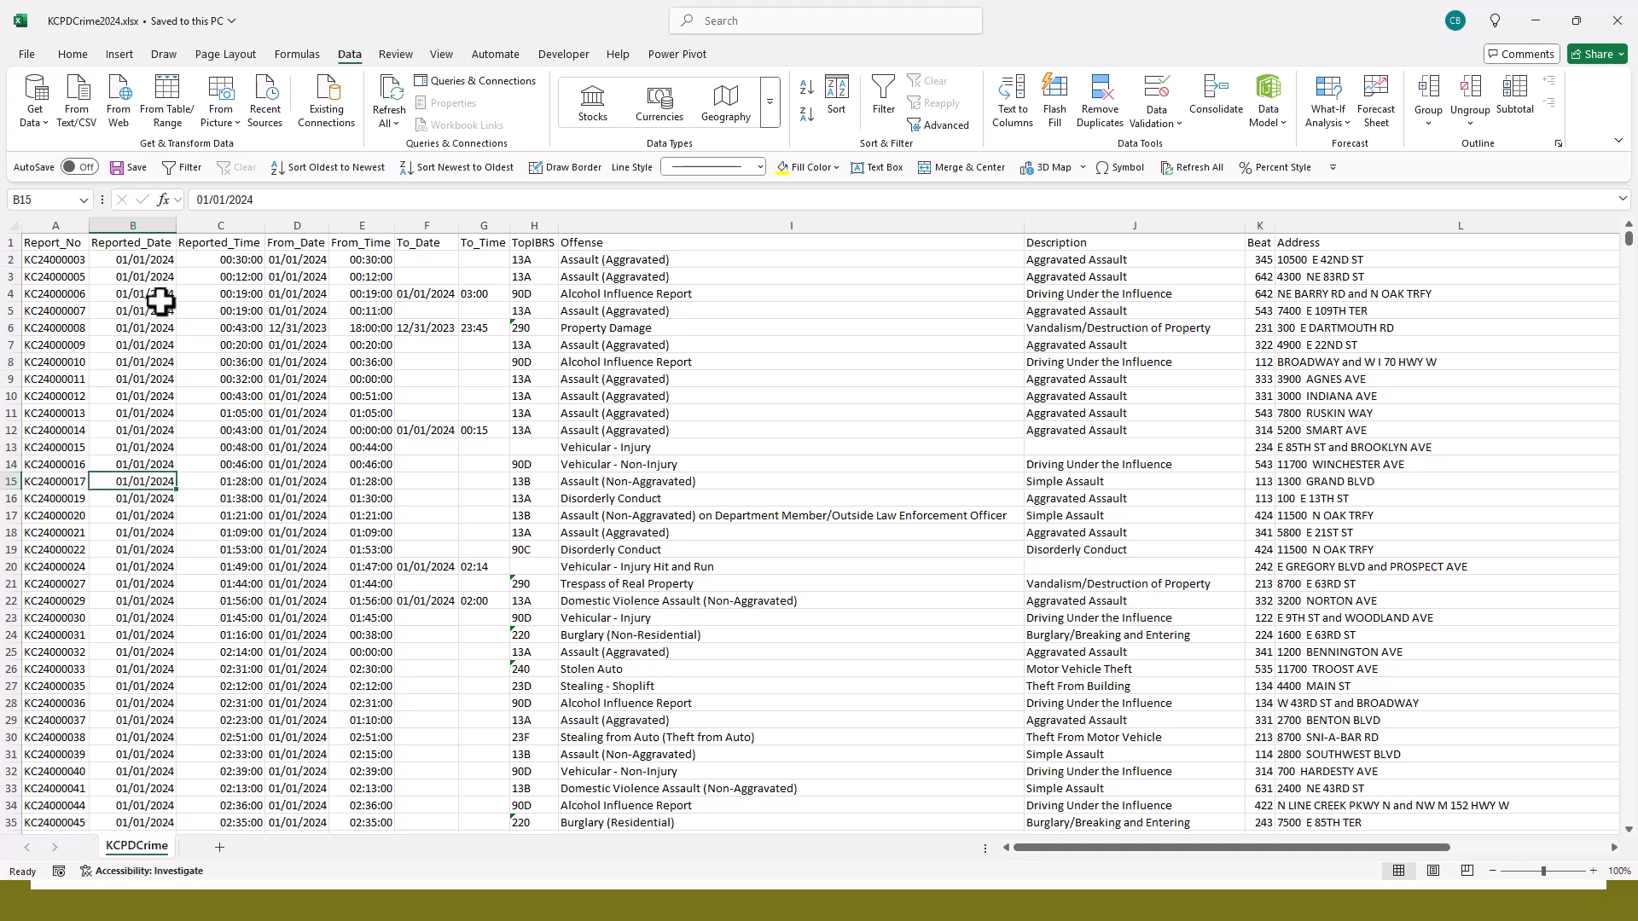
click(136, 242)
click(141, 401)
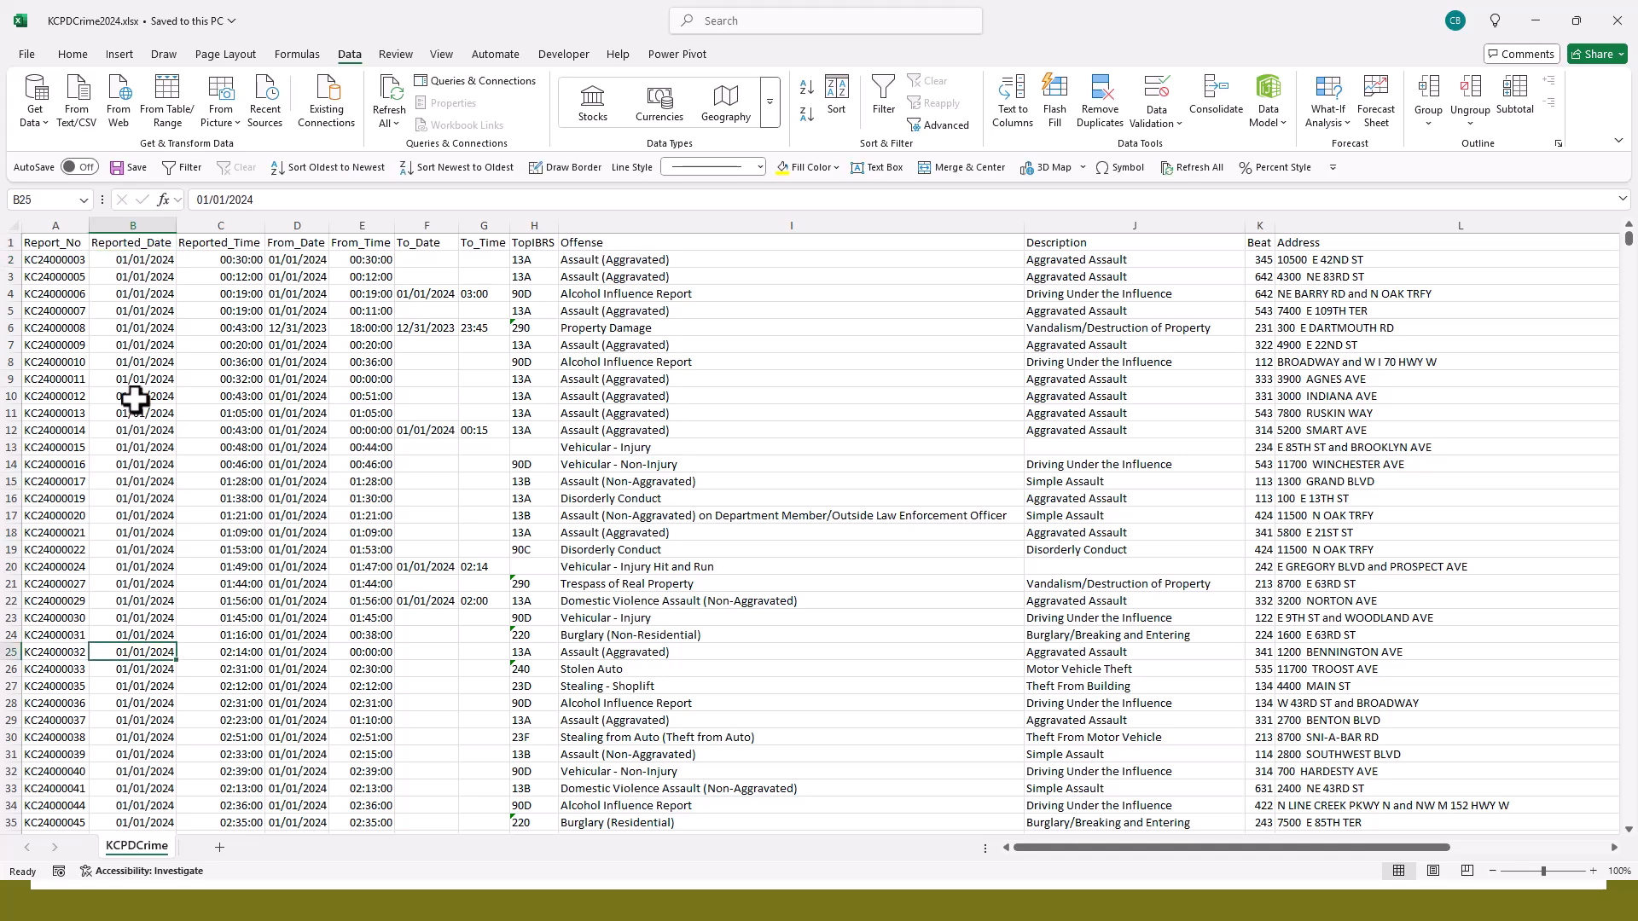
click(803, 114)
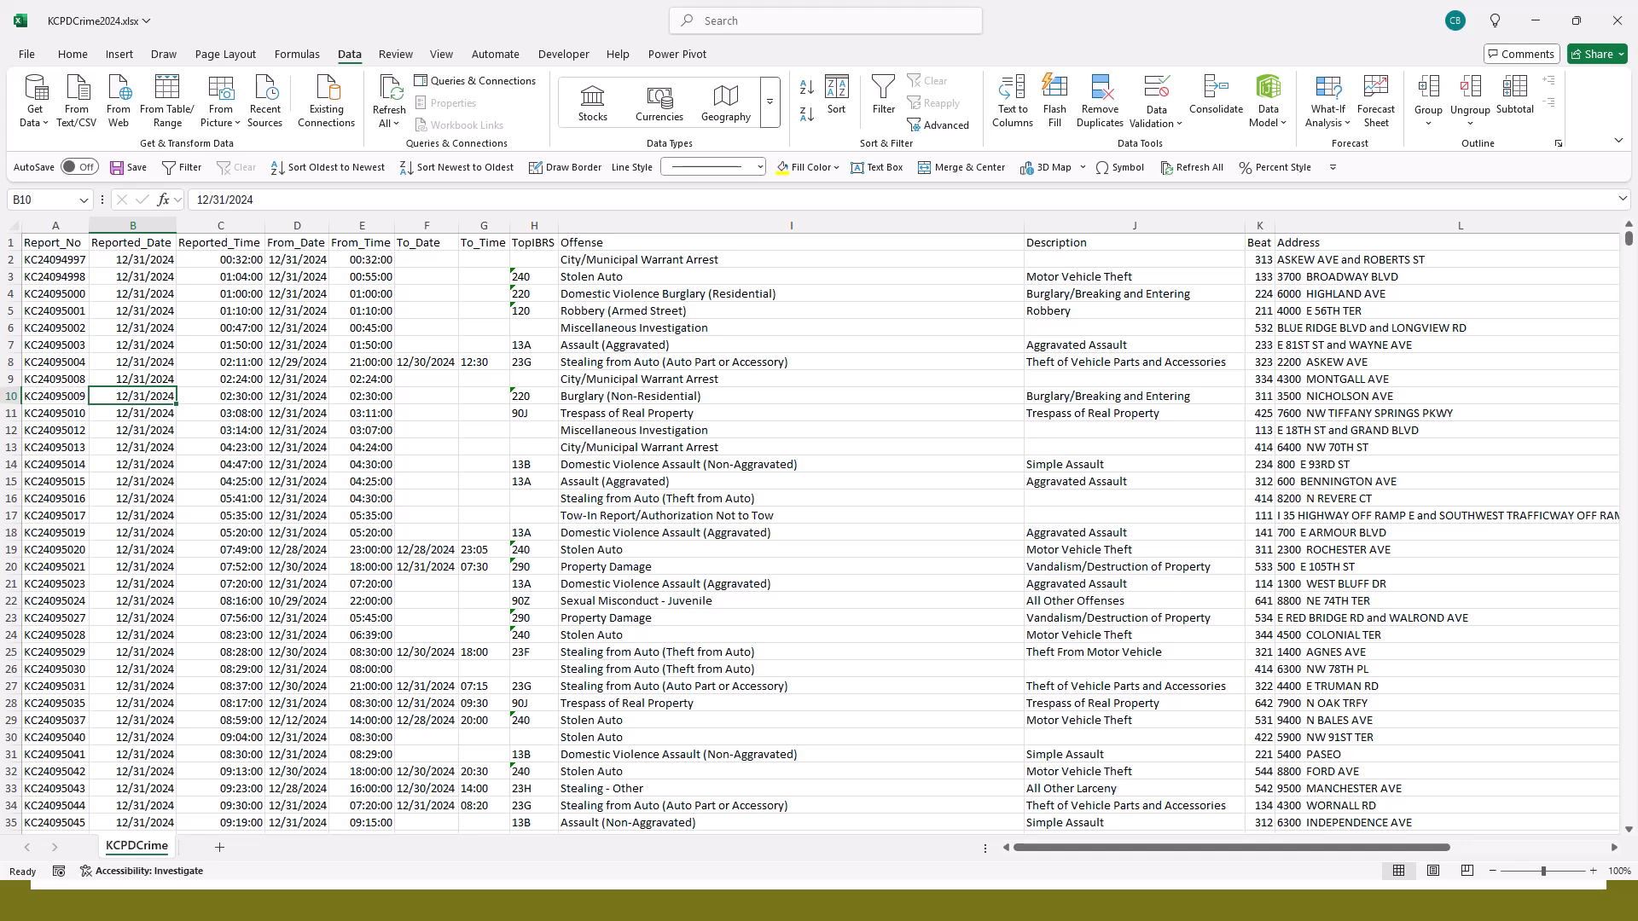
click(135, 259)
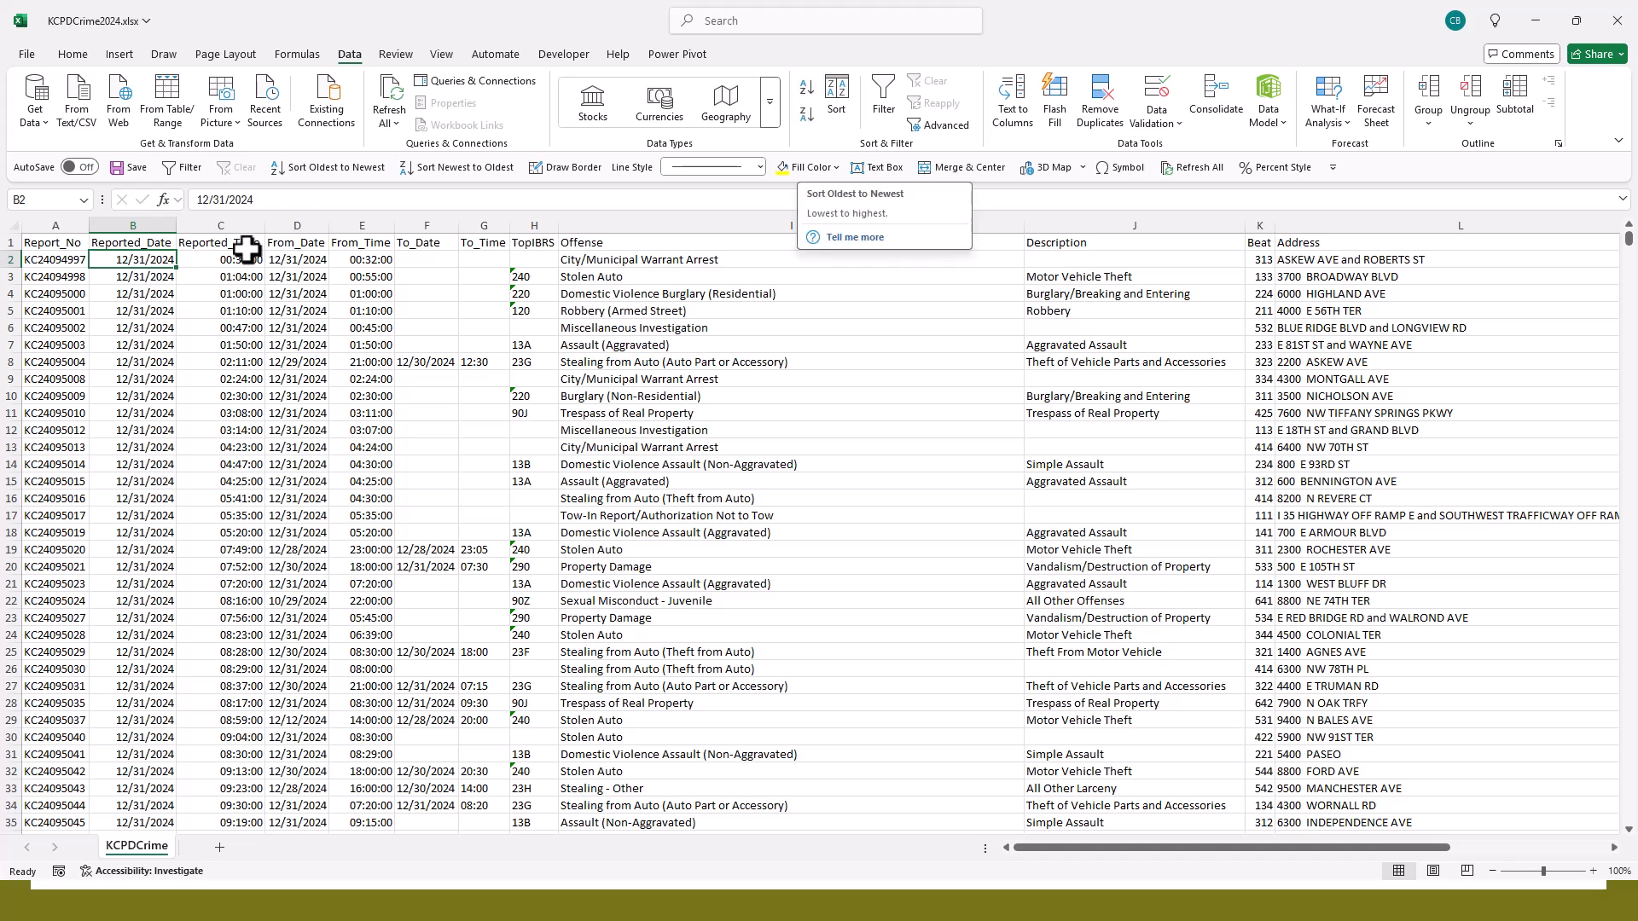
click(796, 94)
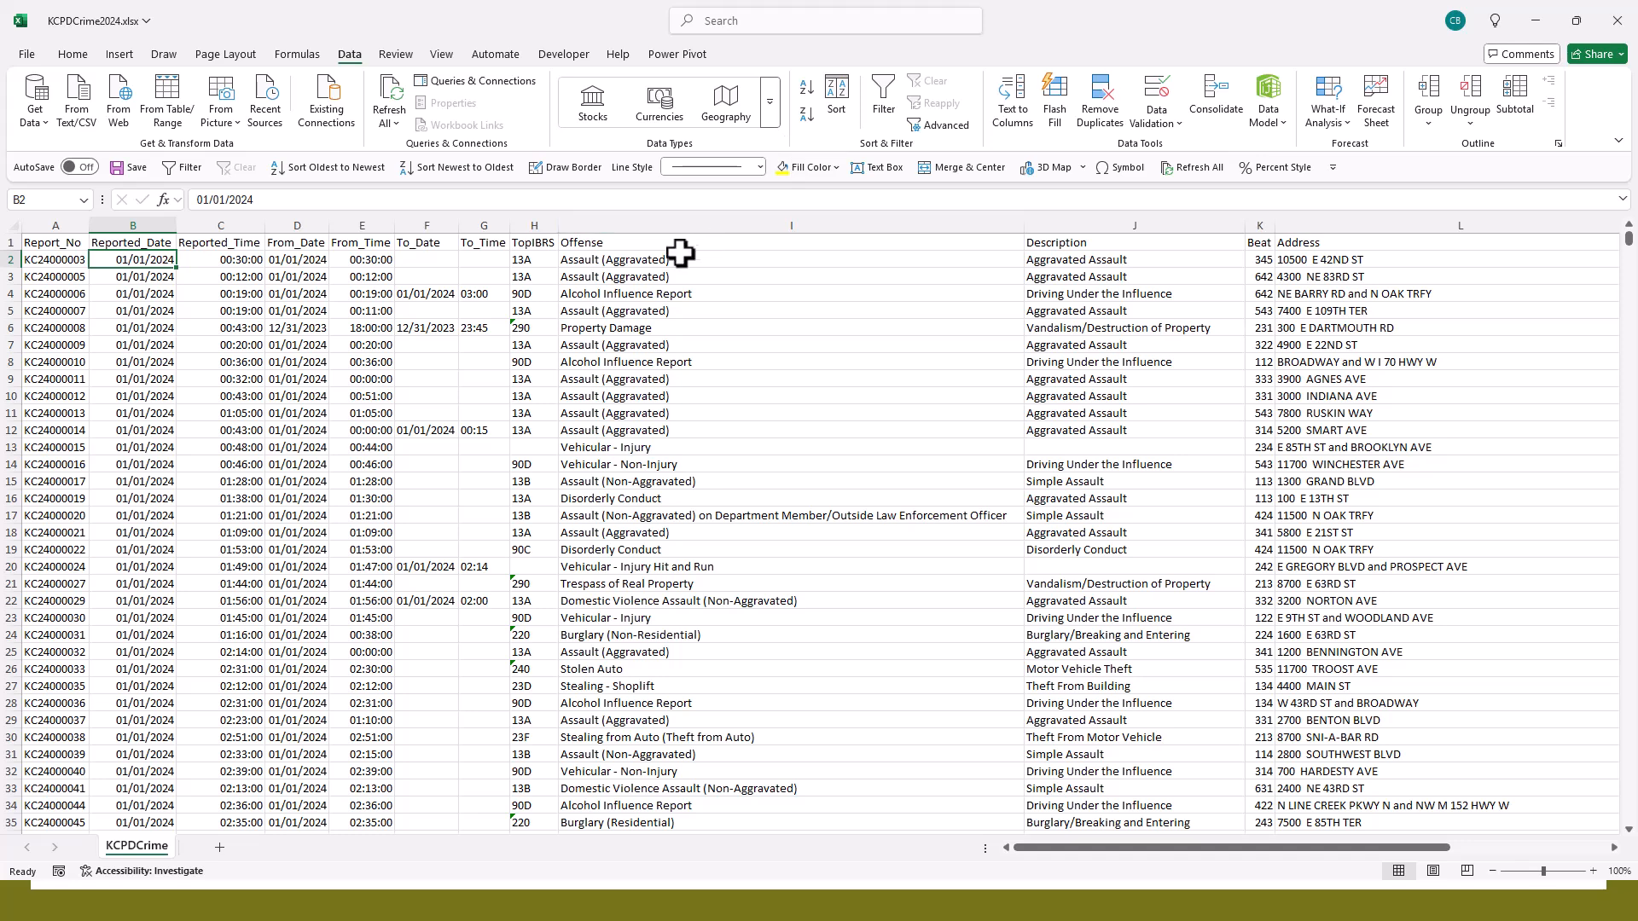
- Sort the records by the TopIBRS column from A to Z and review the codes and offenses listed first
click(521, 258)
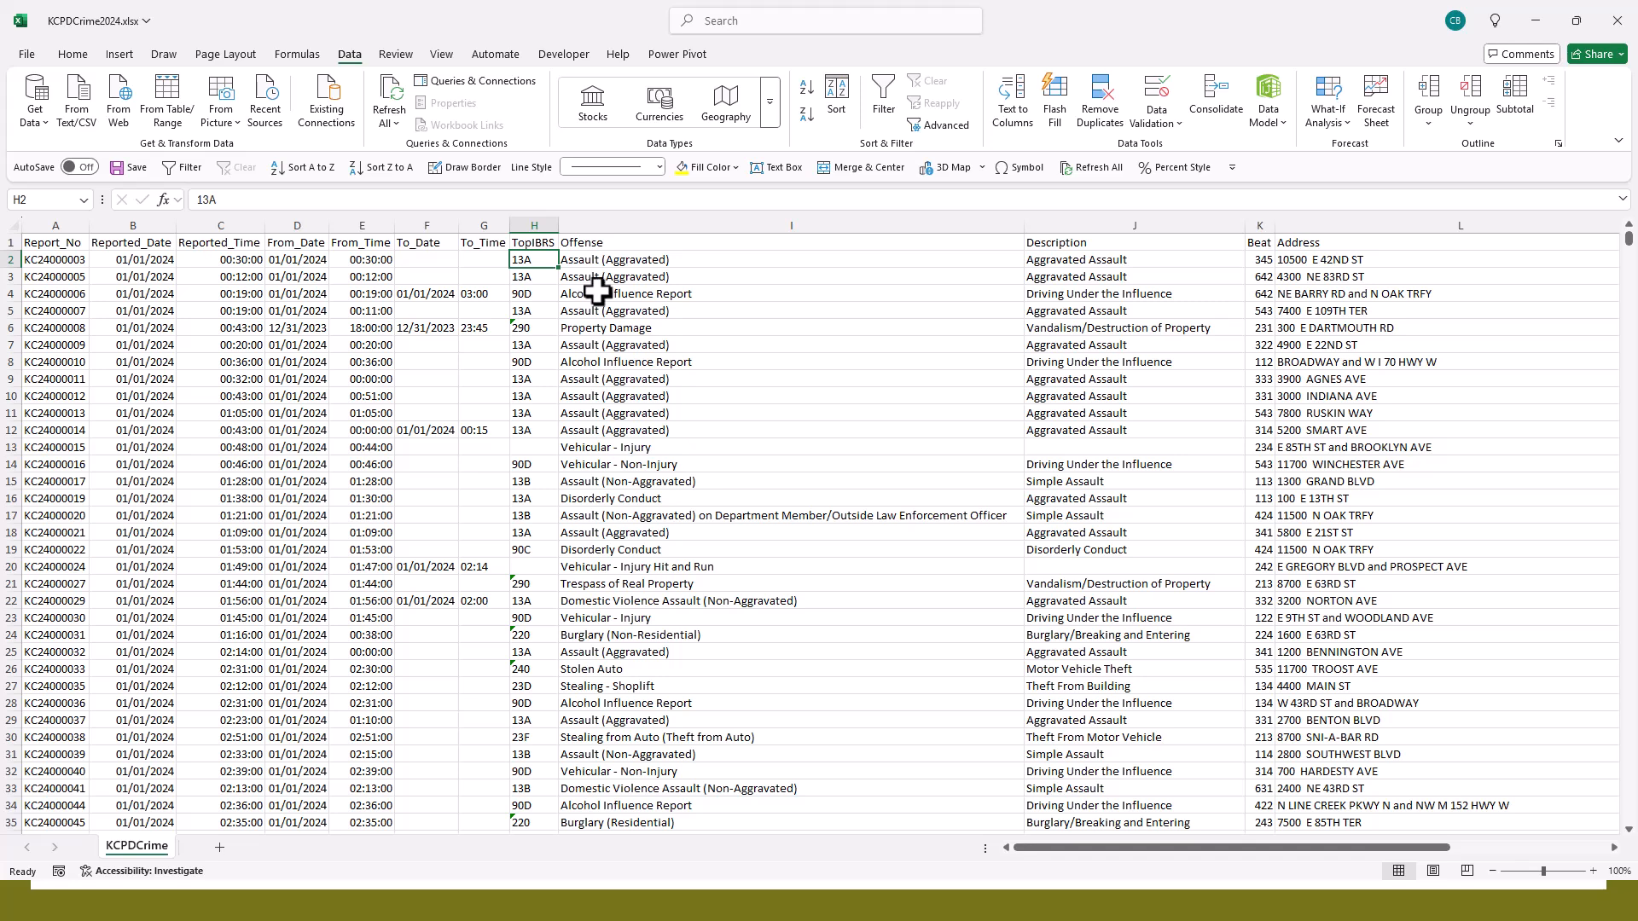
click(525, 275)
click(529, 260)
click(802, 89)
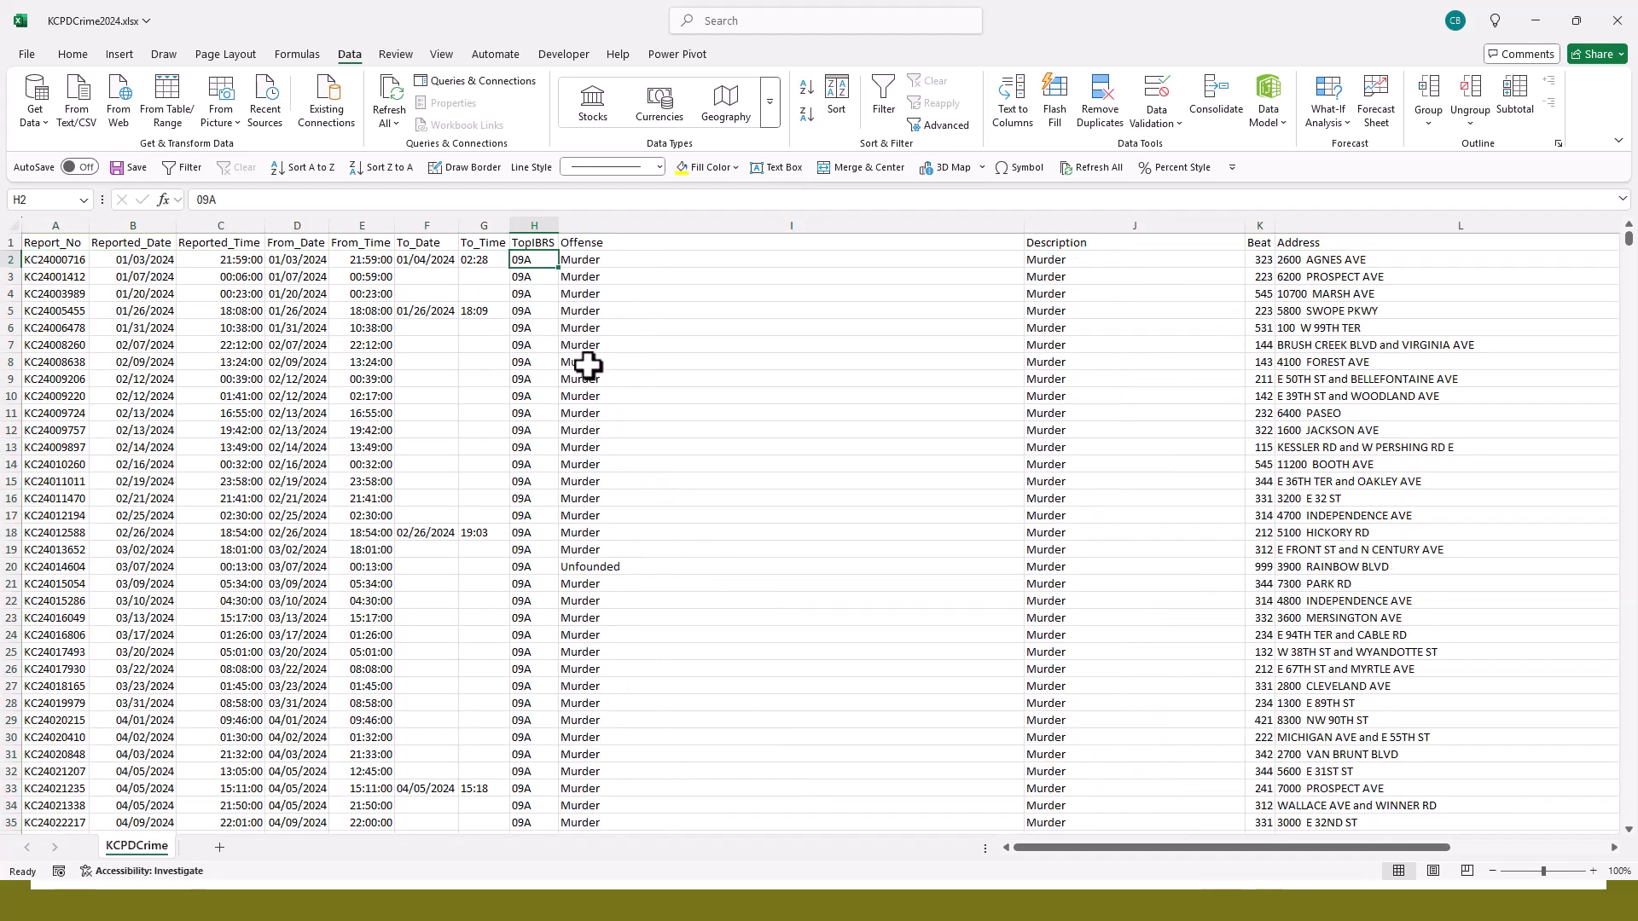
scroll(588, 365, down, 15)
scroll(587, 365, down, 19)
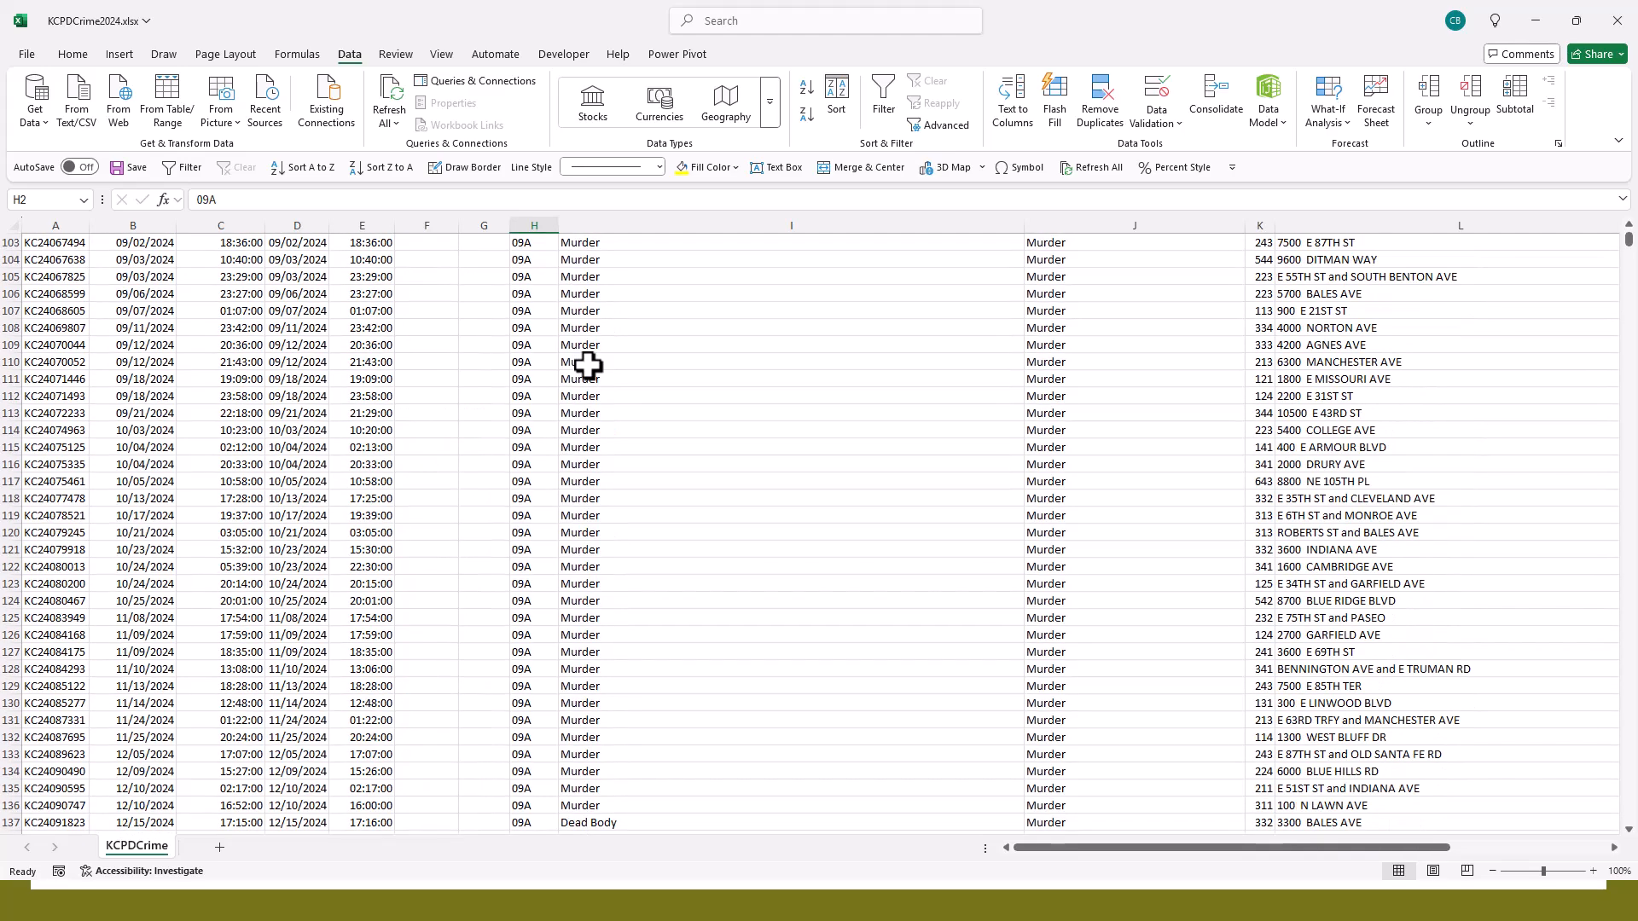
scroll(587, 366, down, 4)
scroll(588, 365, up, 9)
scroll(587, 365, up, 20)
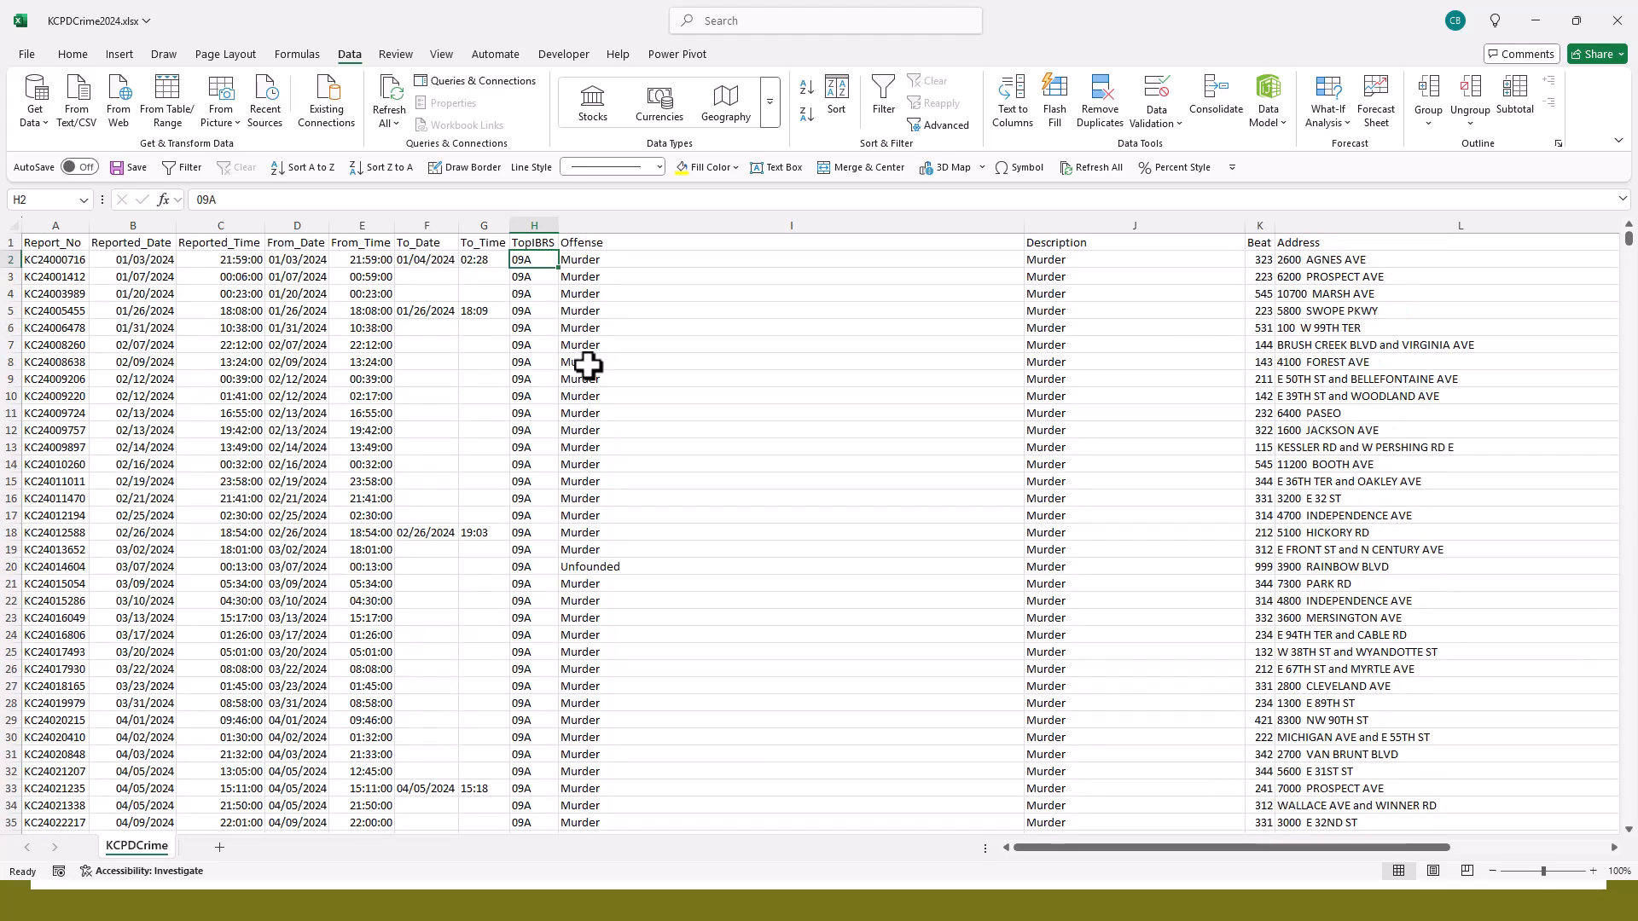
- Sort the records by the TopIBRS column from Z to A and look through the leading rows
click(806, 113)
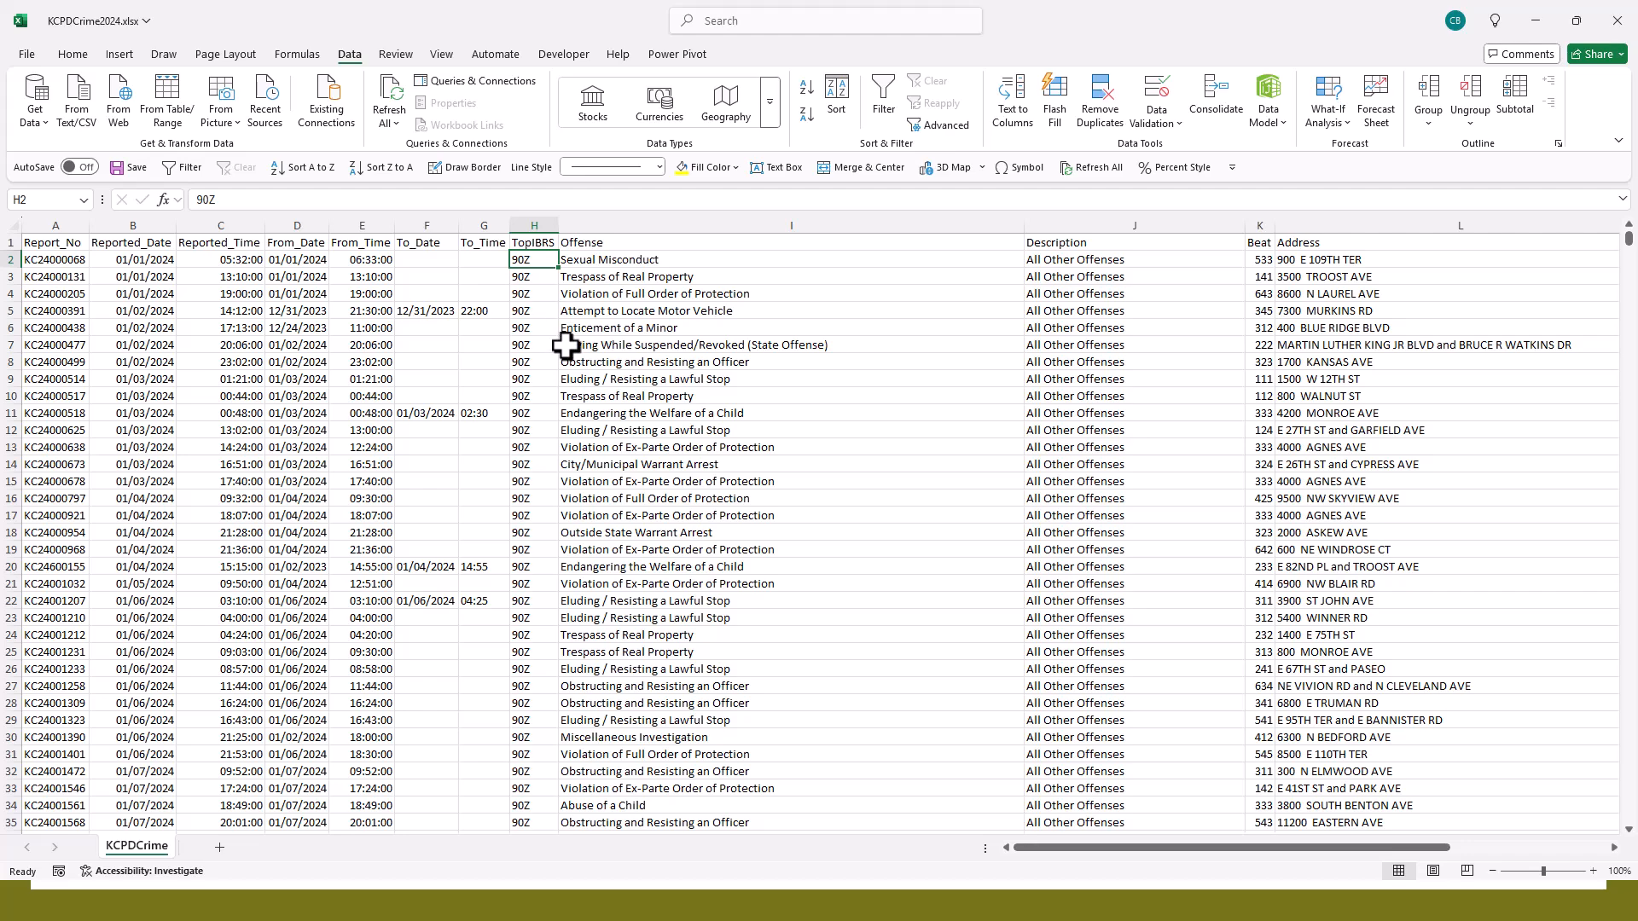
scroll(566, 346, down, 11)
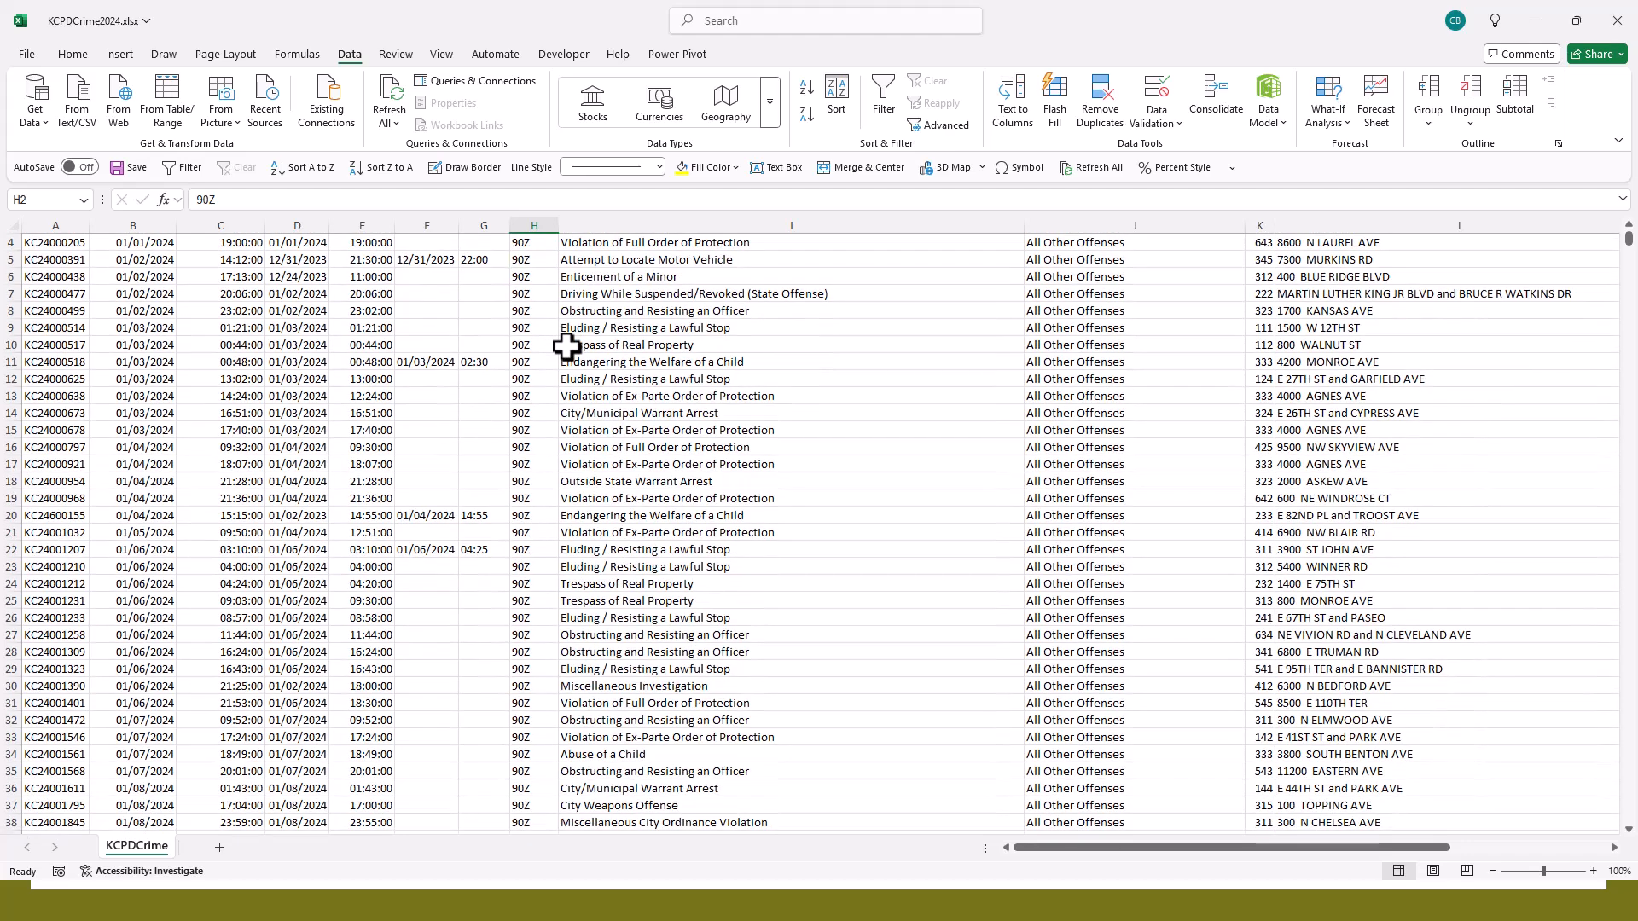
scroll(566, 346, up, 7)
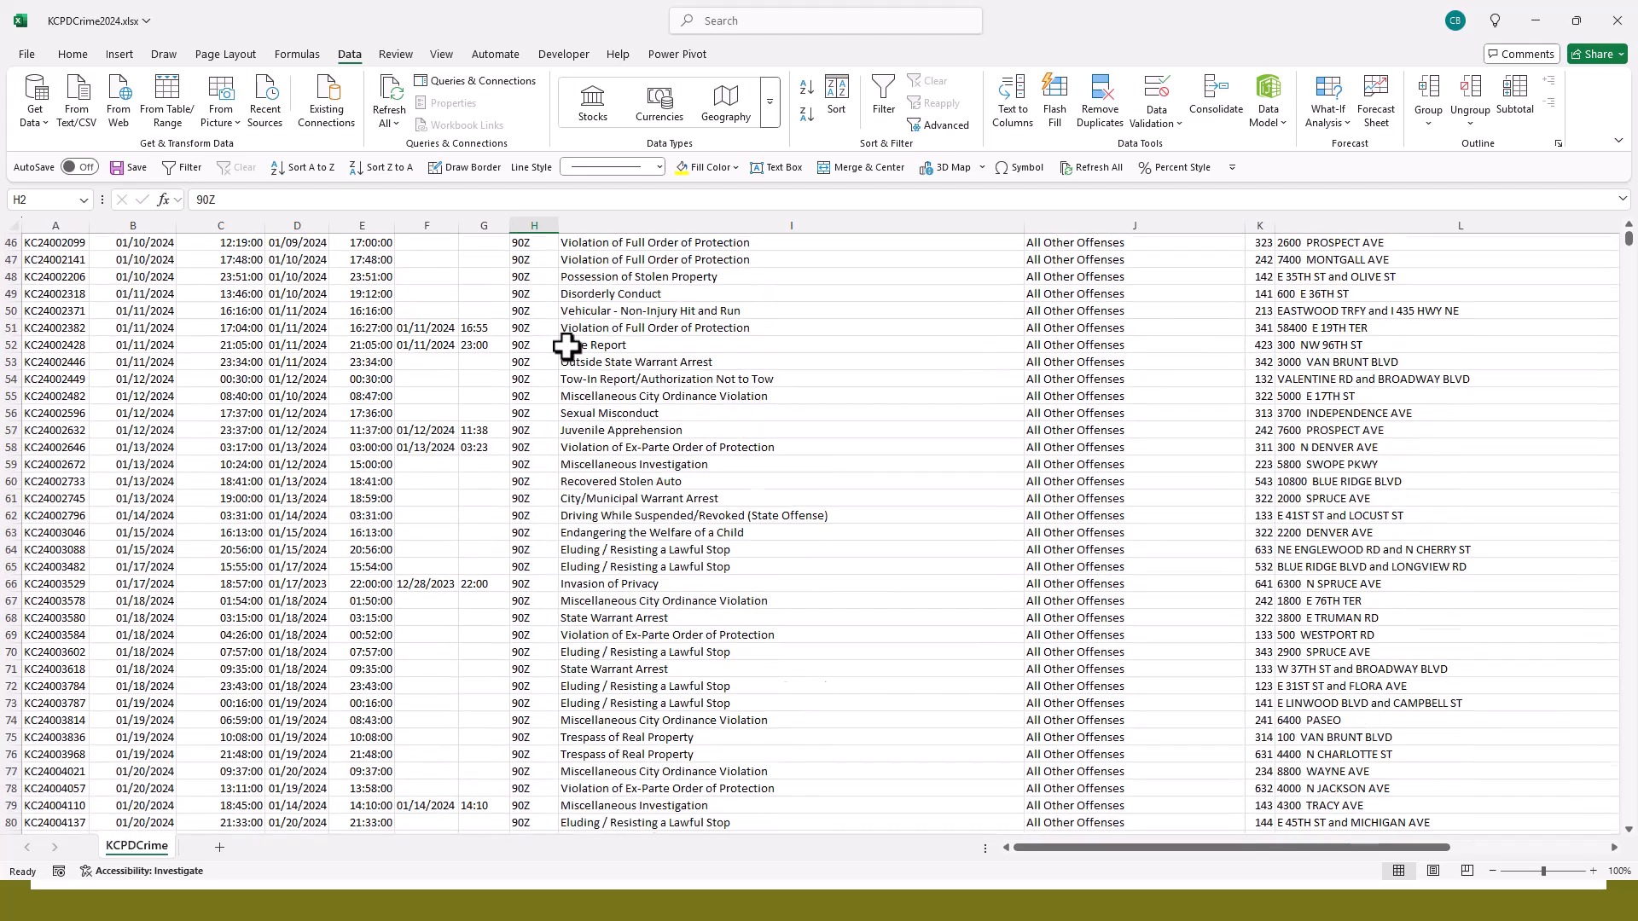
scroll(566, 347, up, 4)
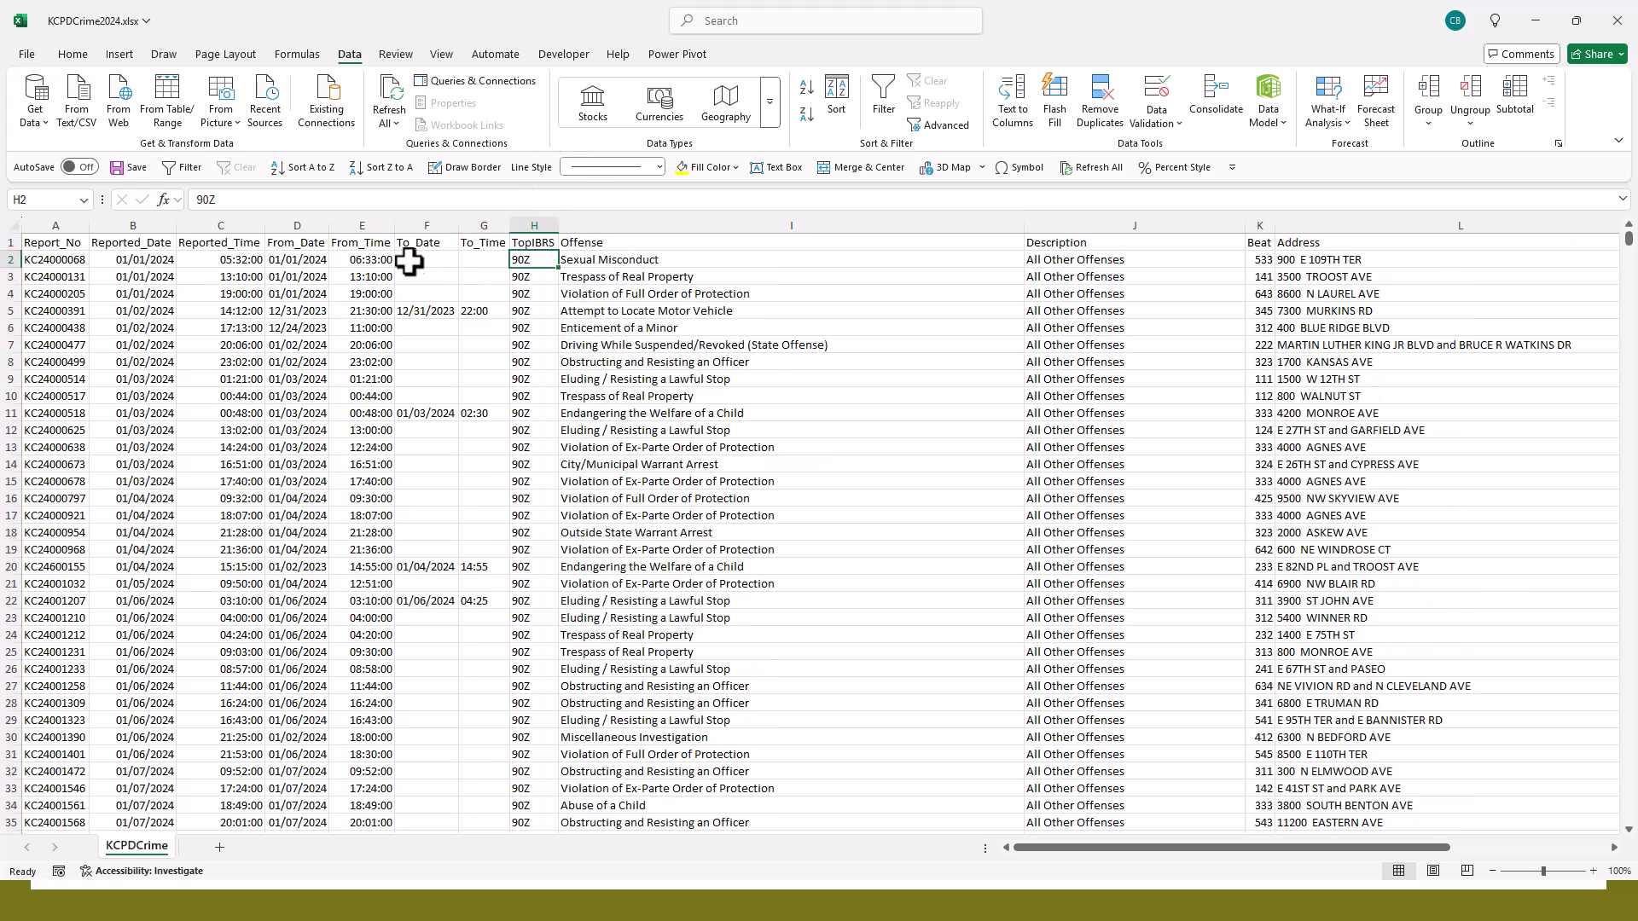
- Sort the records by Reported_Date from newest to oldest, and re-sort them by Reported_Time from largest to smallest
click(154, 263)
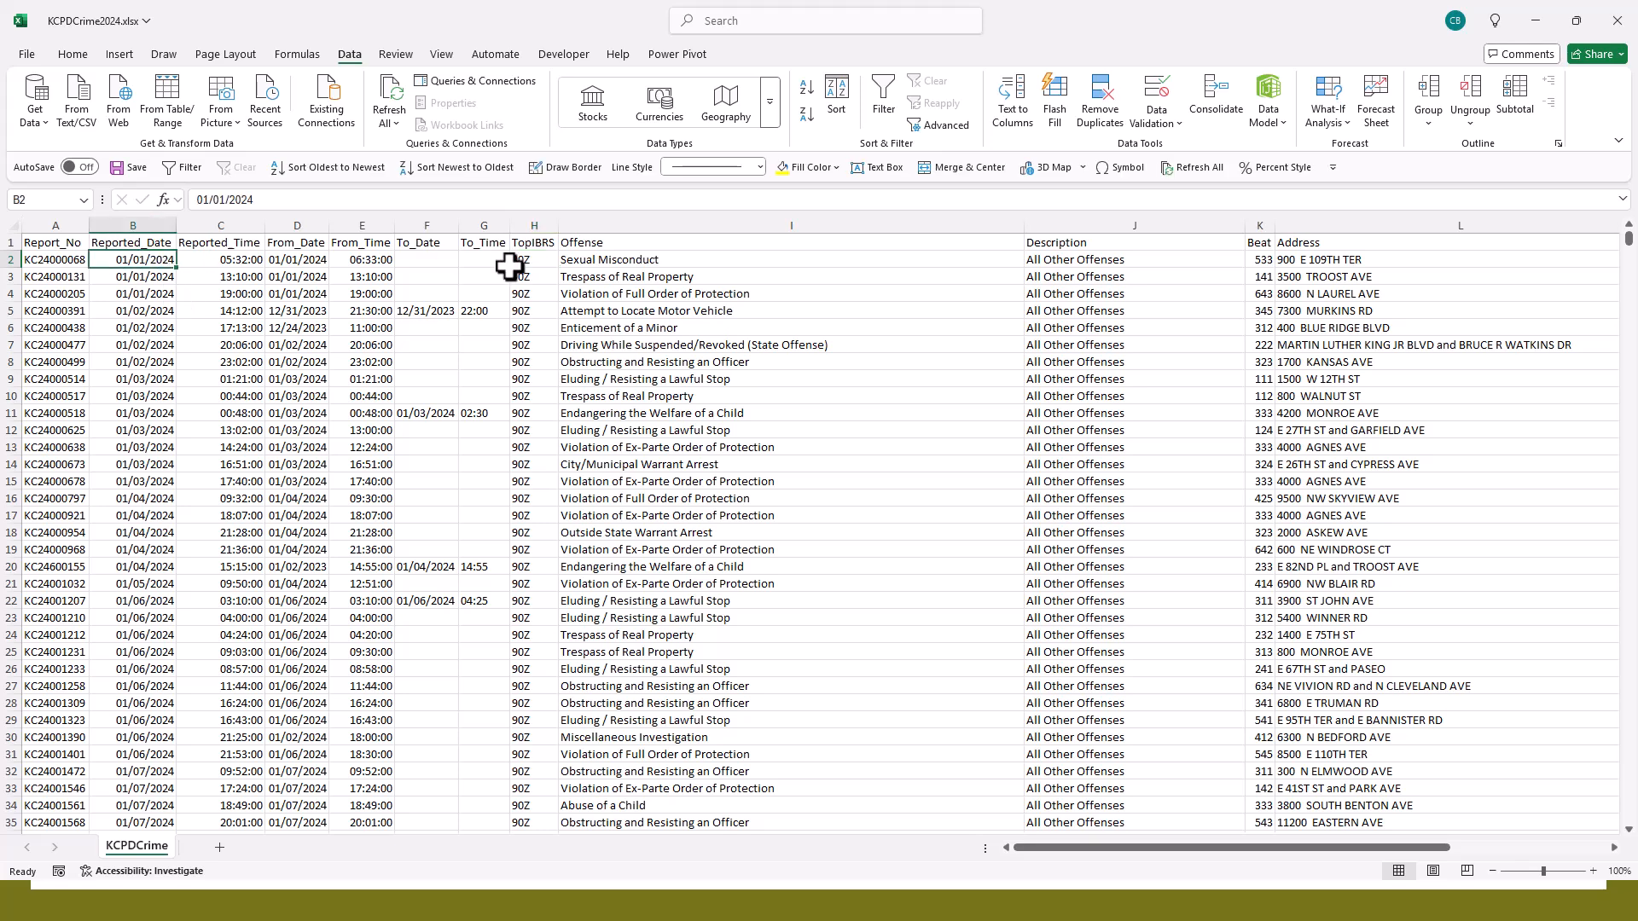
click(806, 115)
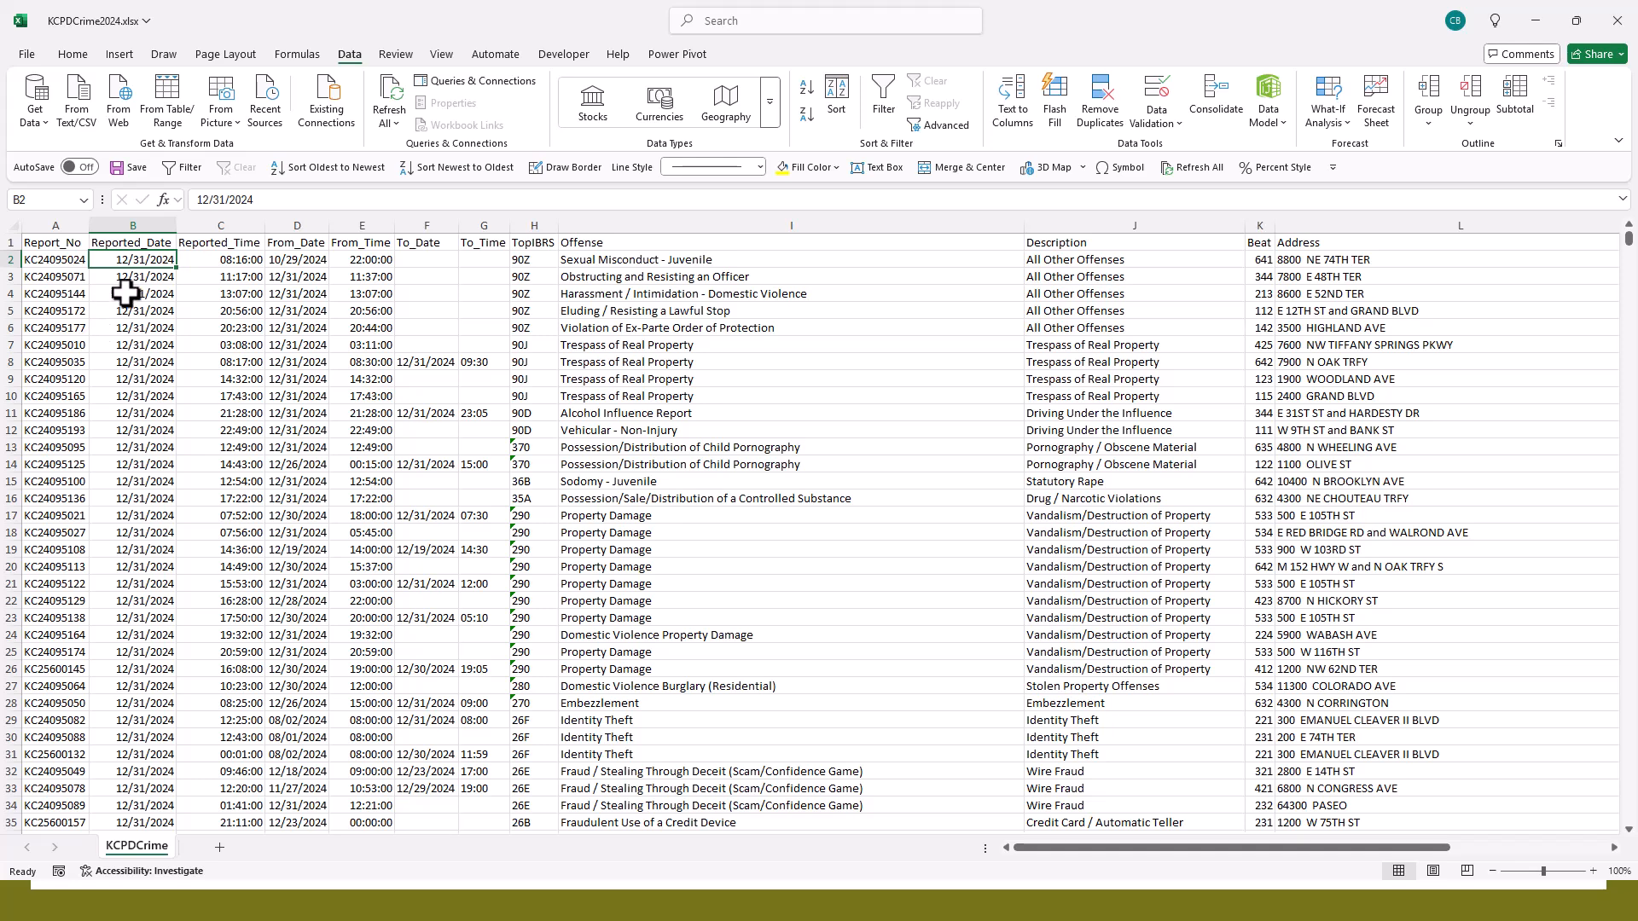
click(219, 262)
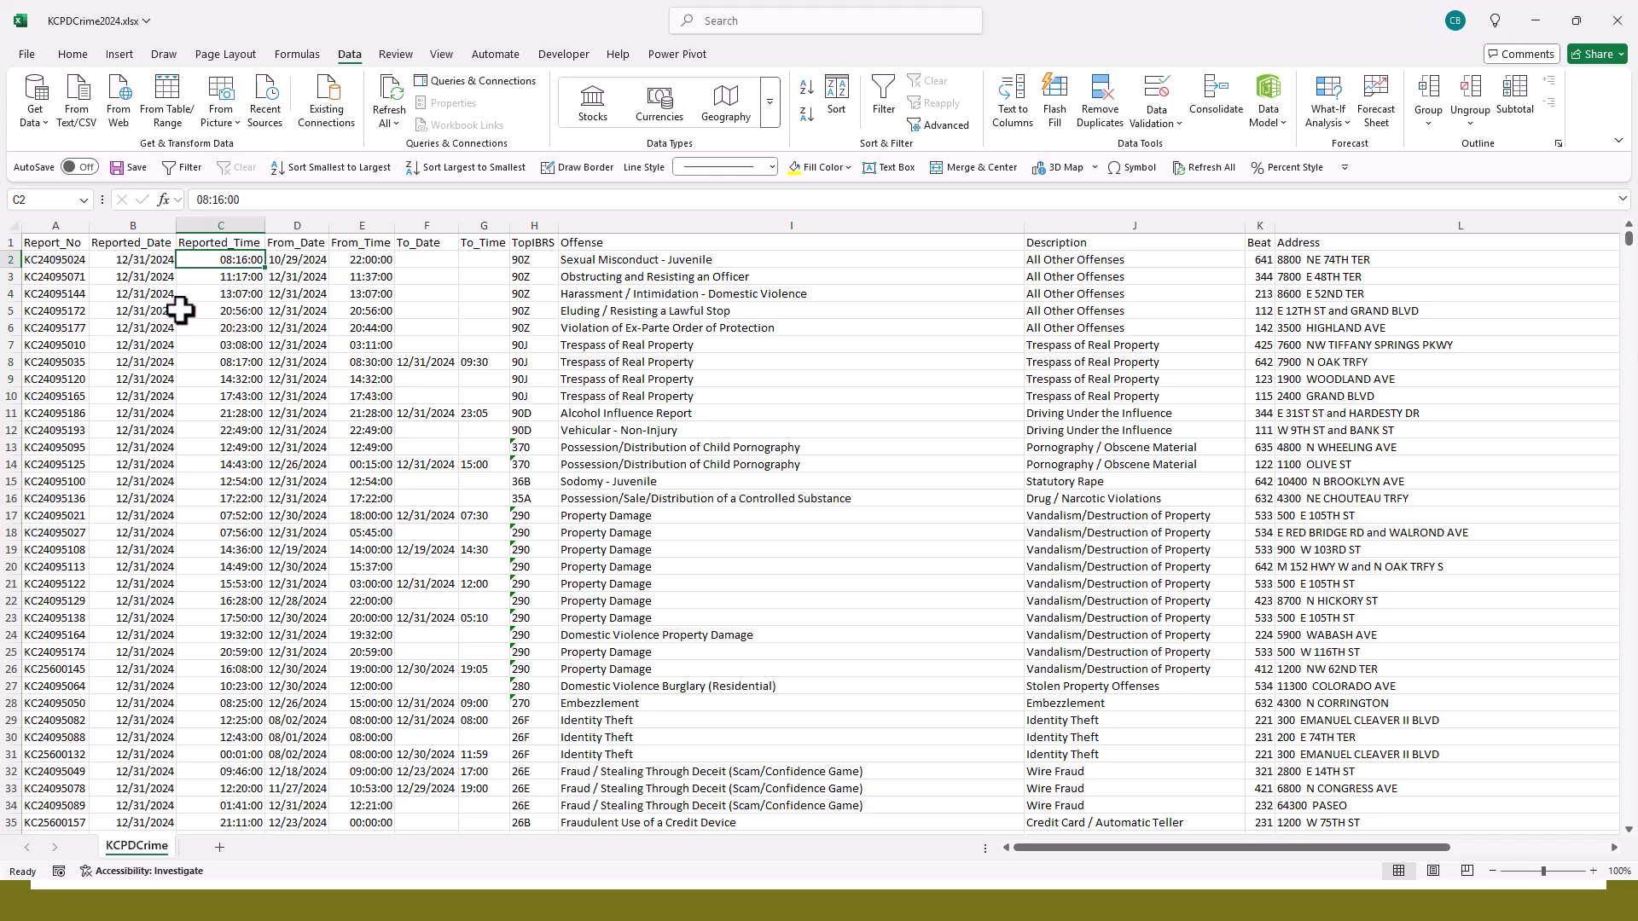
click(802, 115)
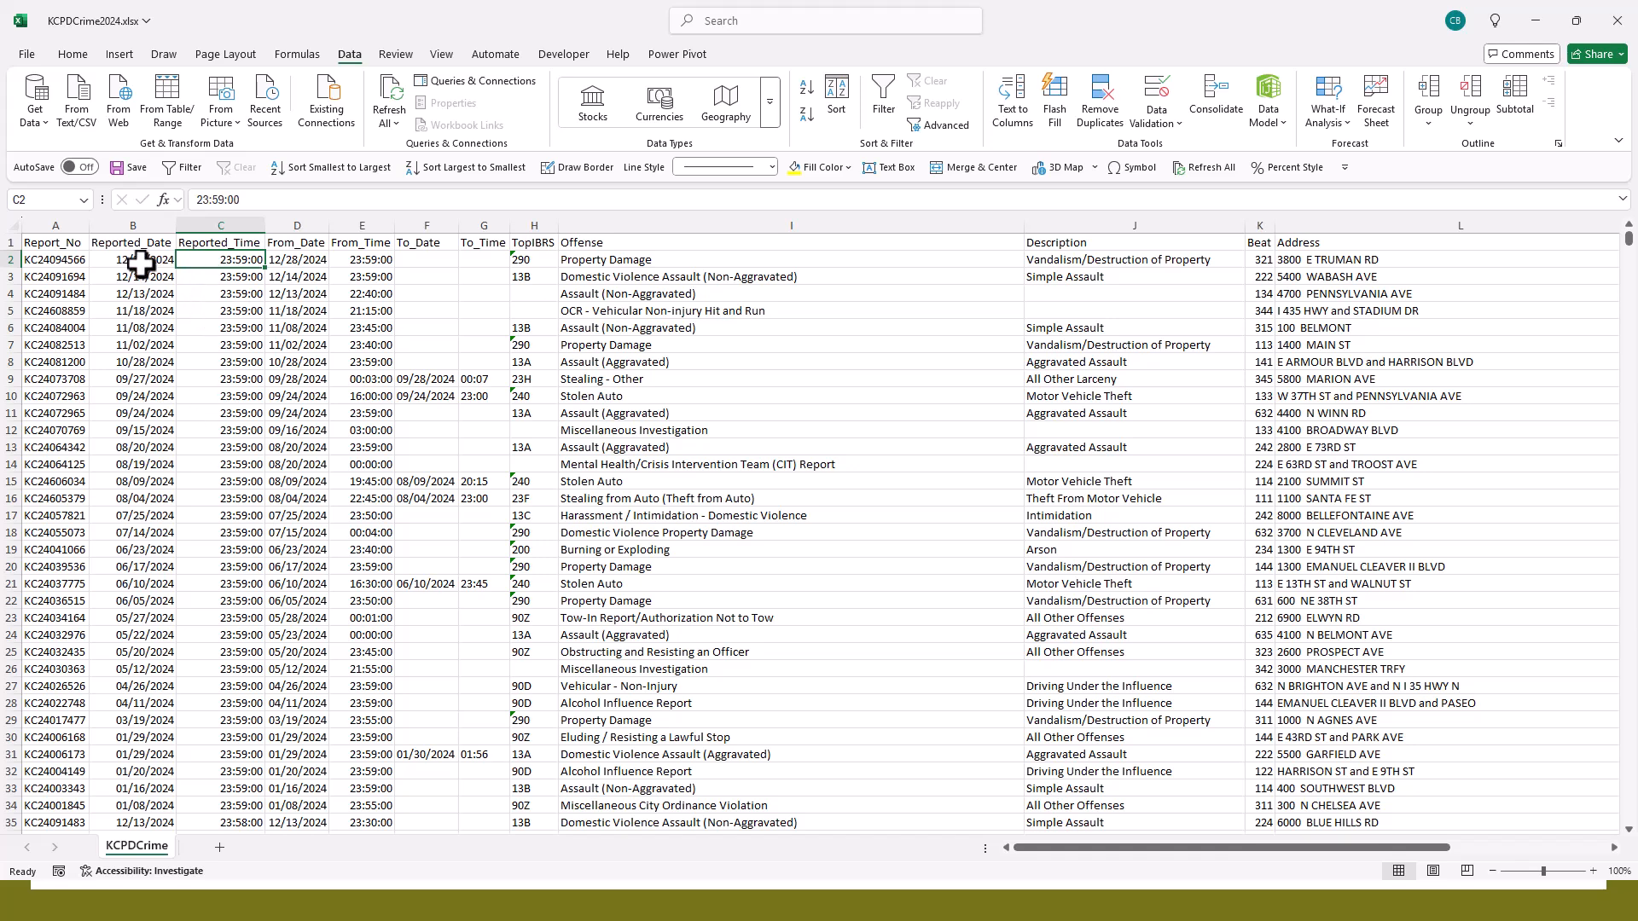
- Sort the records by Reported_Time from smallest to largest
click(239, 281)
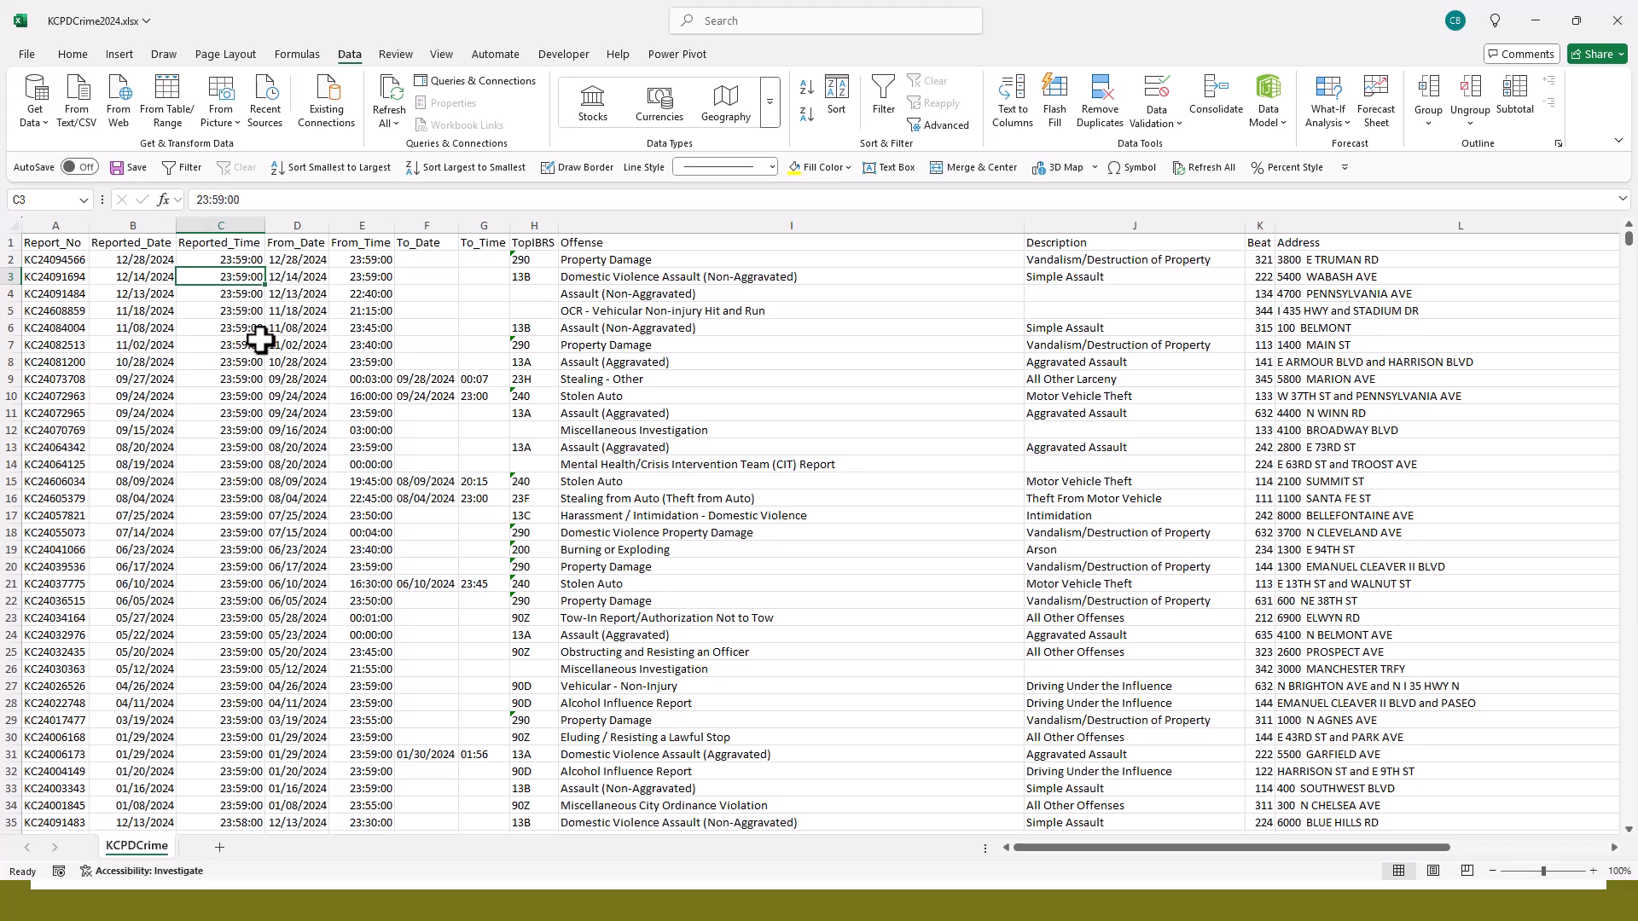
click(241, 261)
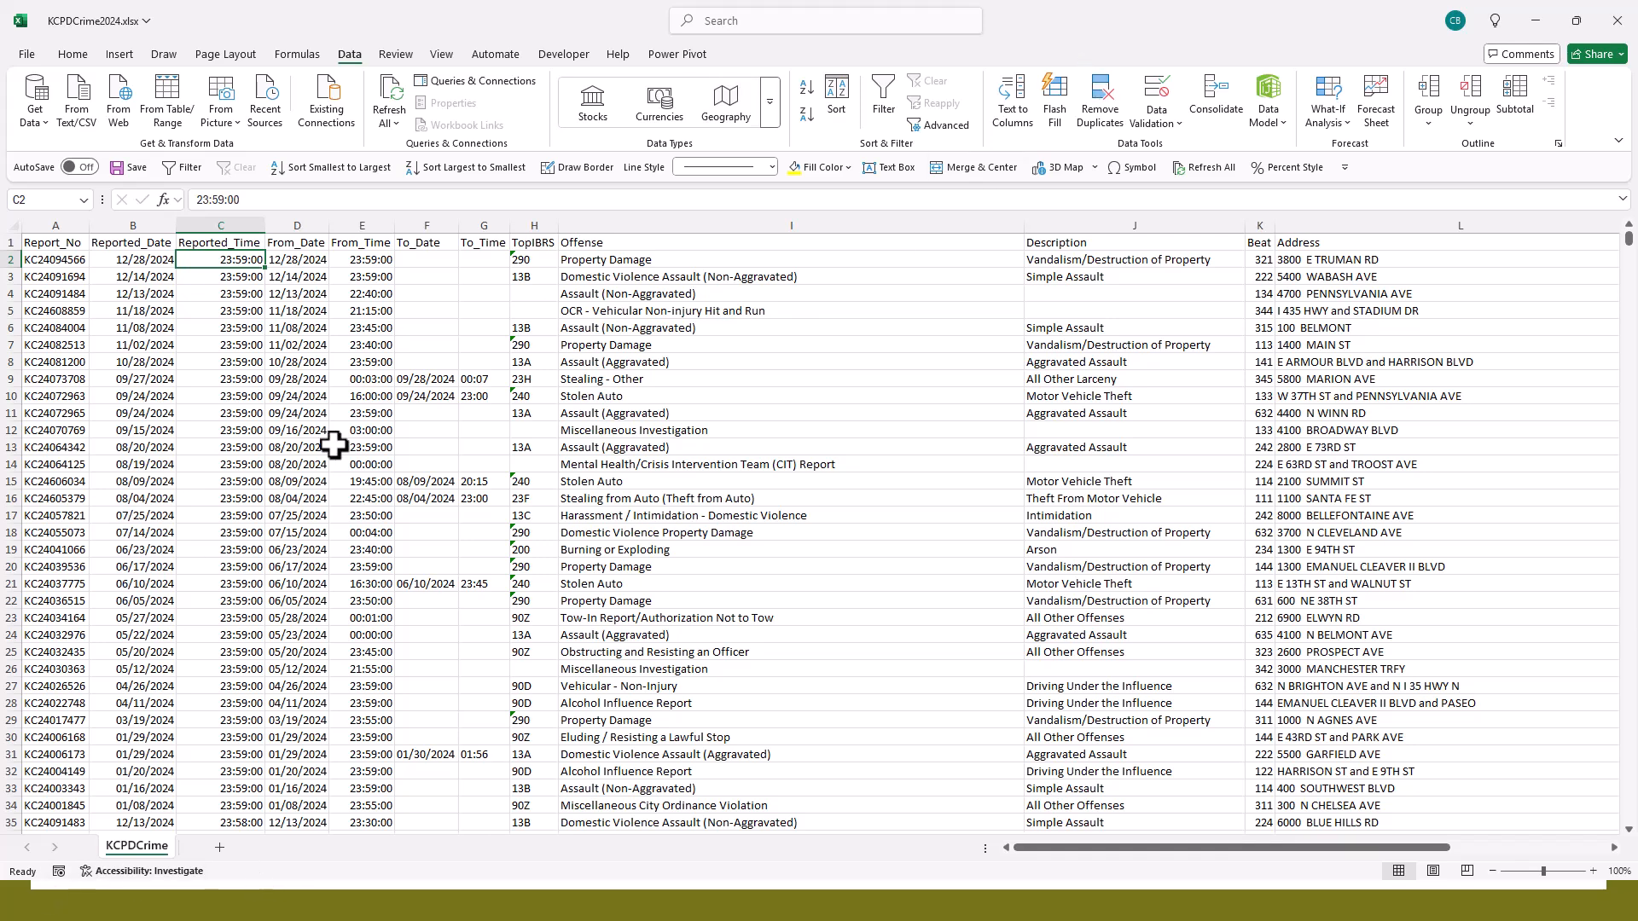
click(805, 86)
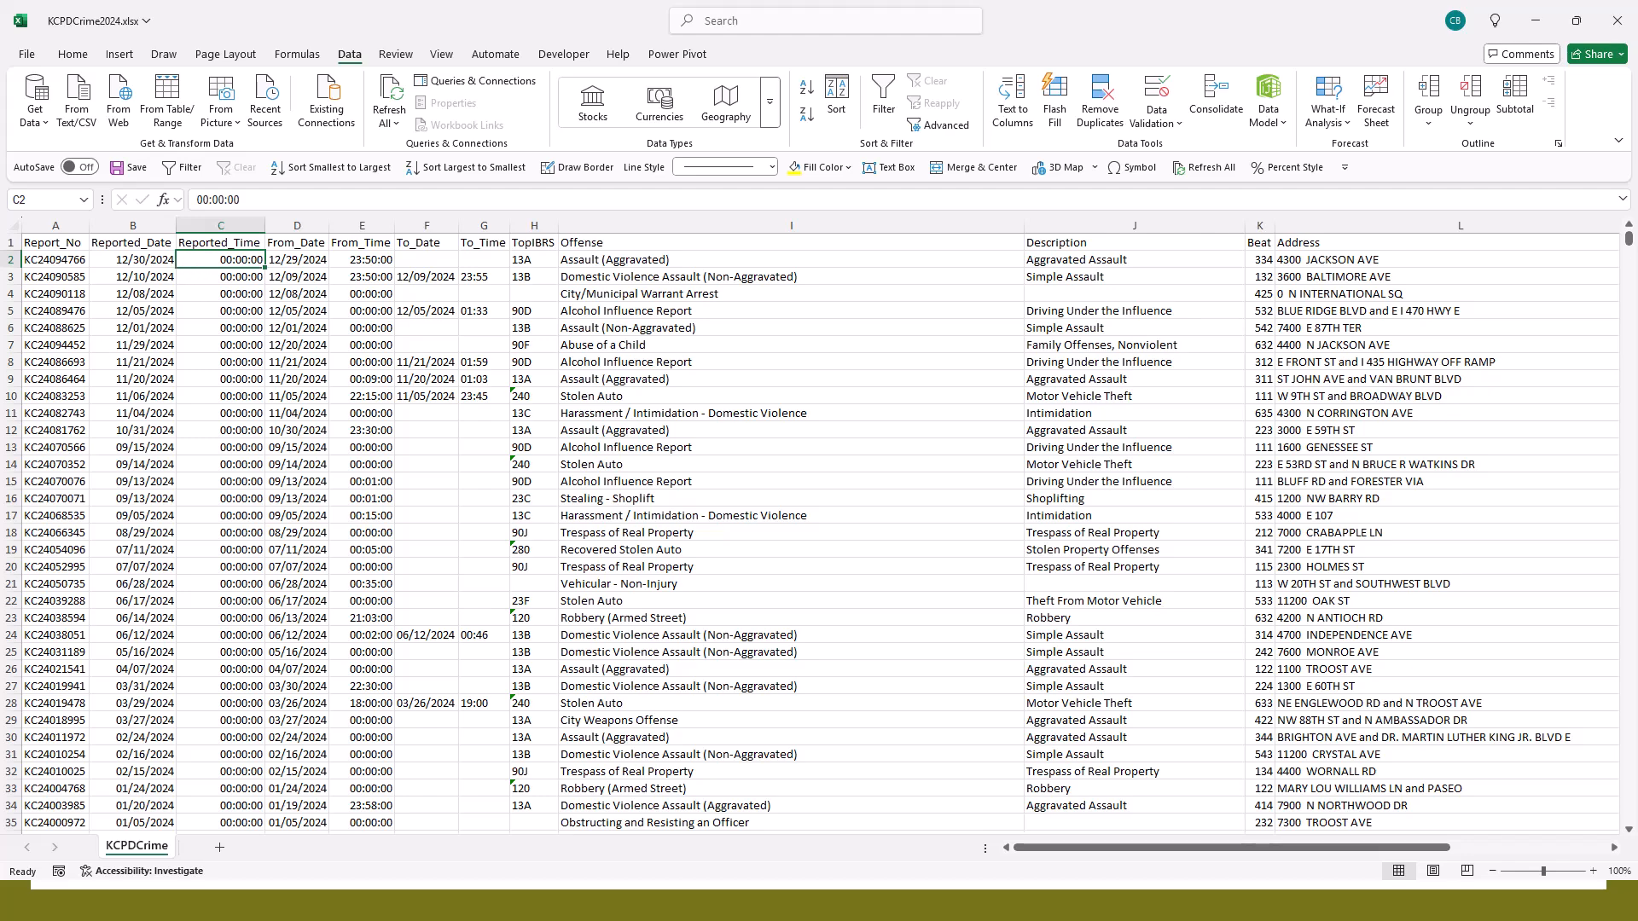
- Sort the time-ordered records by Reported_Date from oldest to newest
click(132, 260)
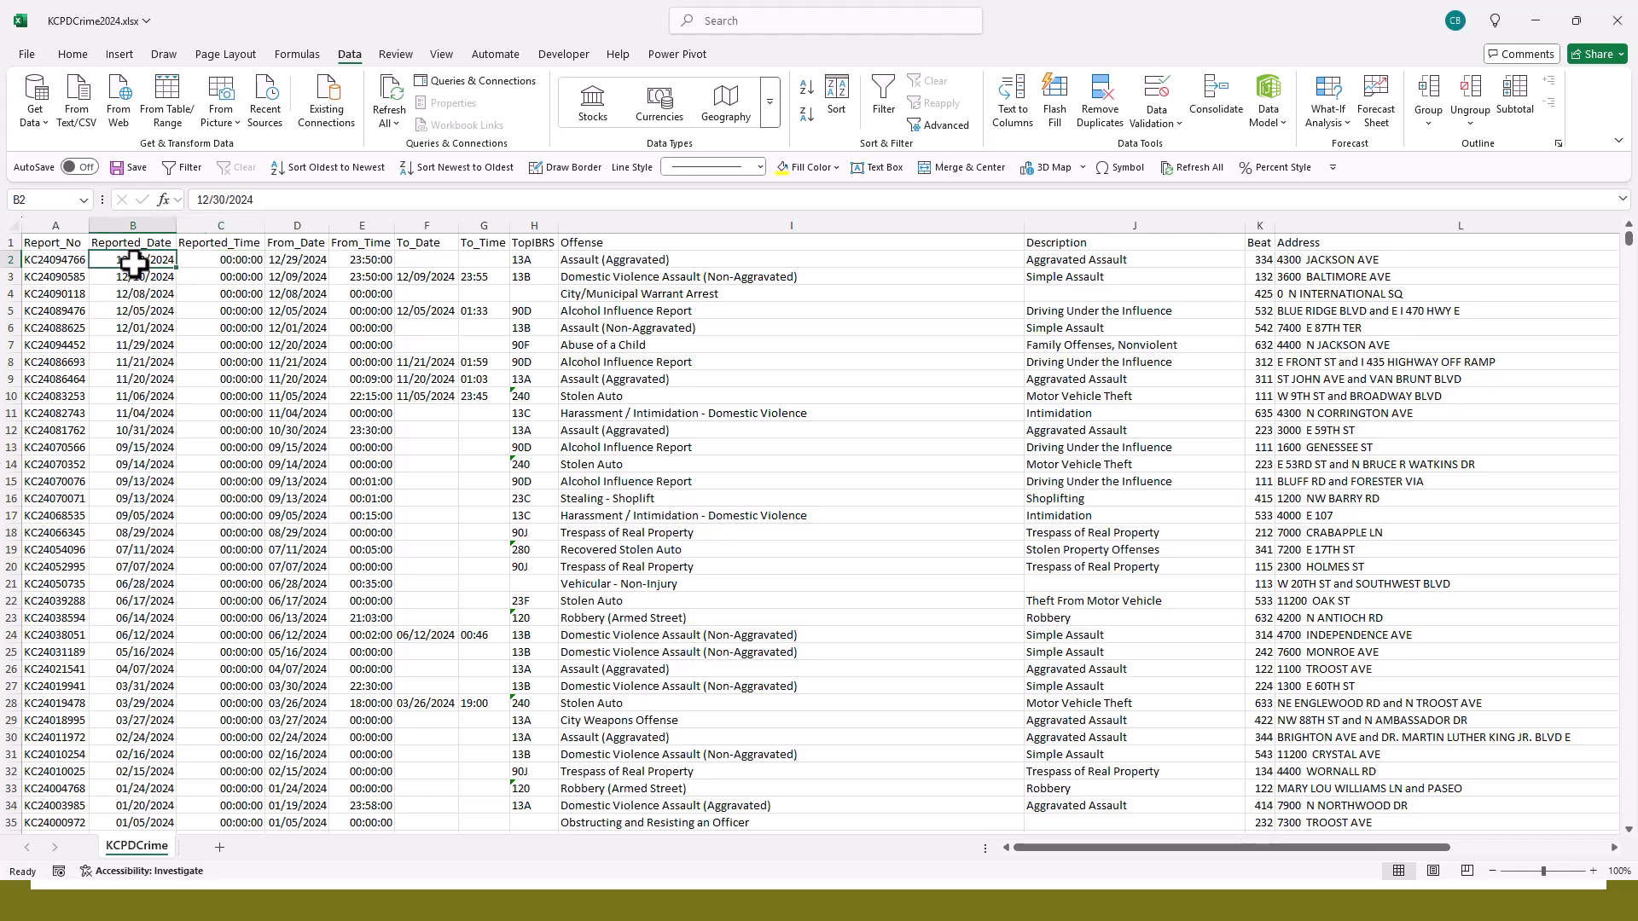
scroll(333, 574, down, 1)
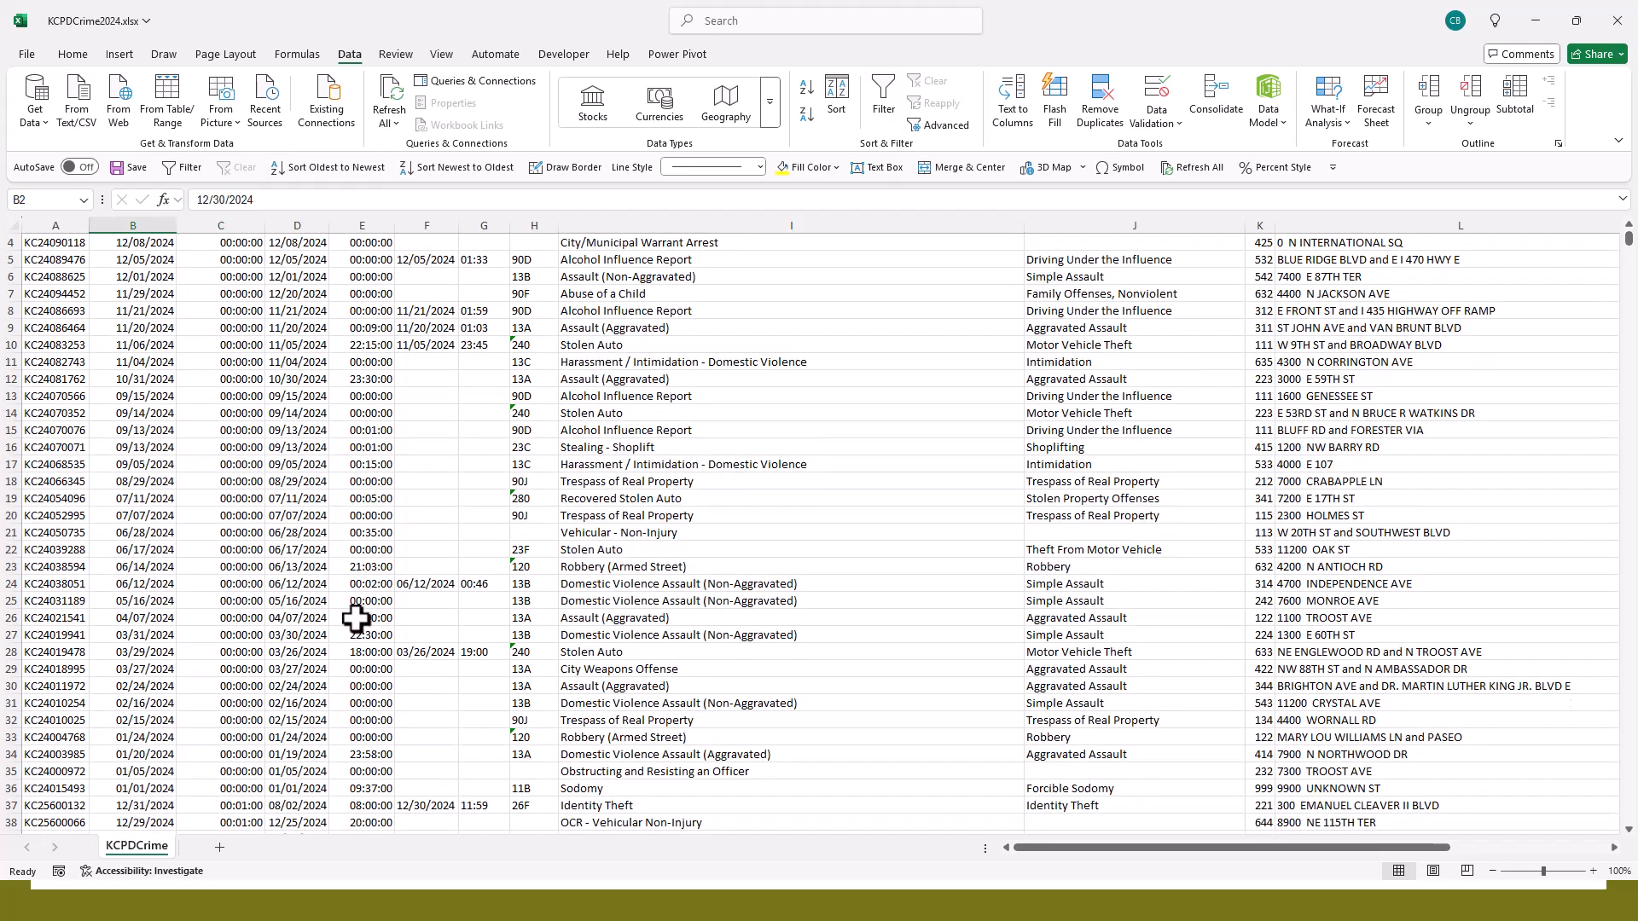
scroll(357, 623, up, 1)
scroll(1049, 110, up, 1)
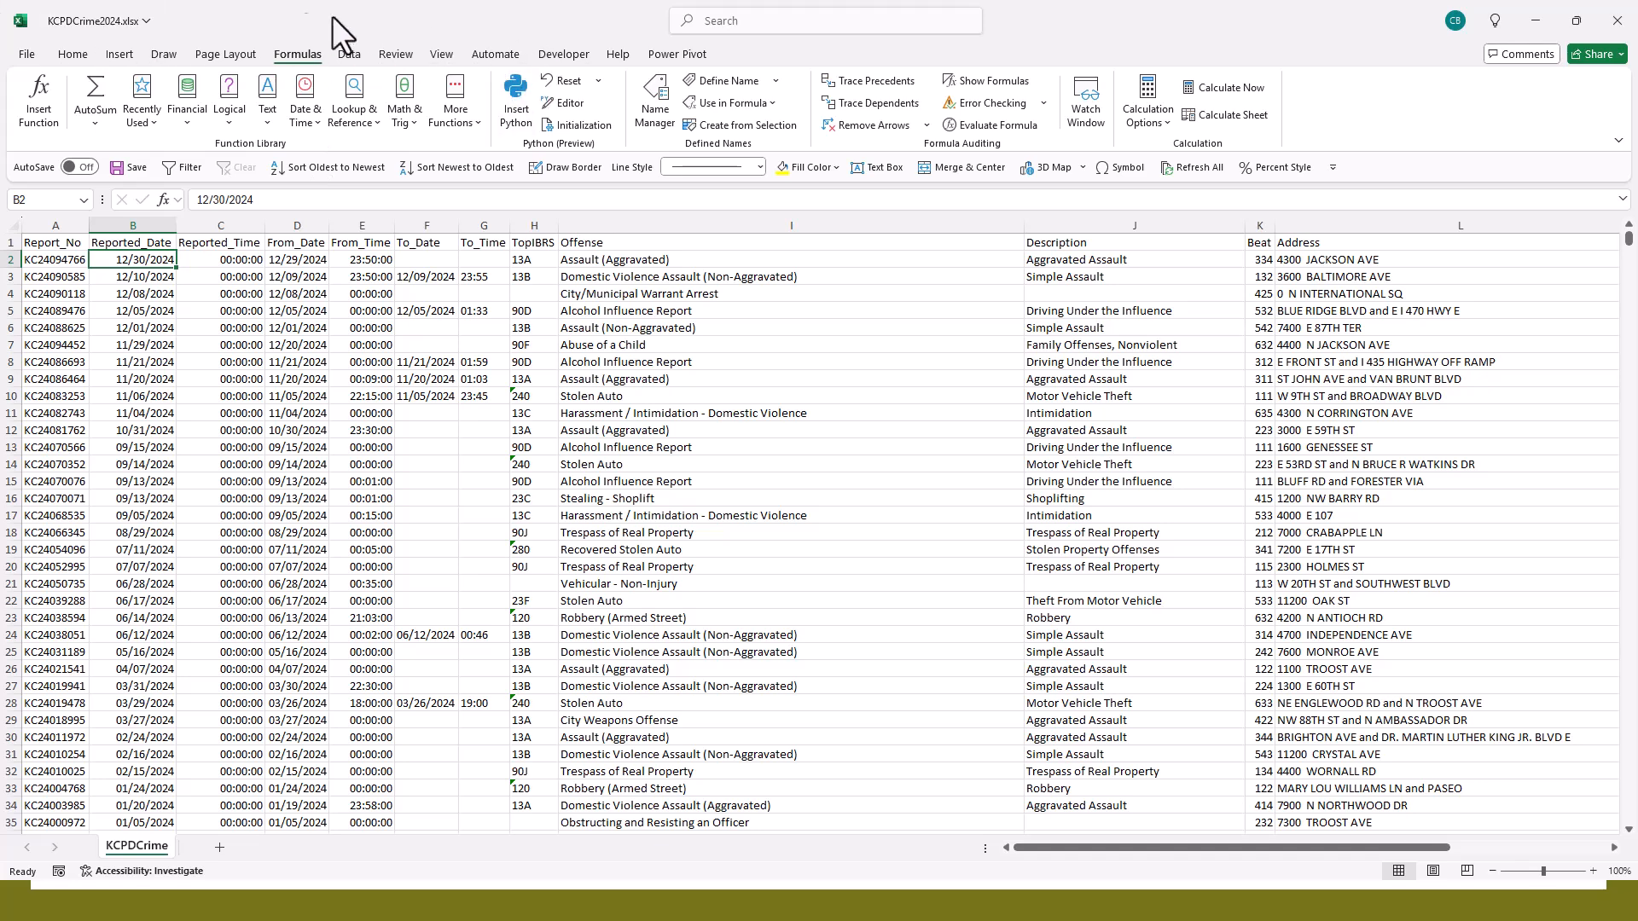
click(365, 55)
click(803, 89)
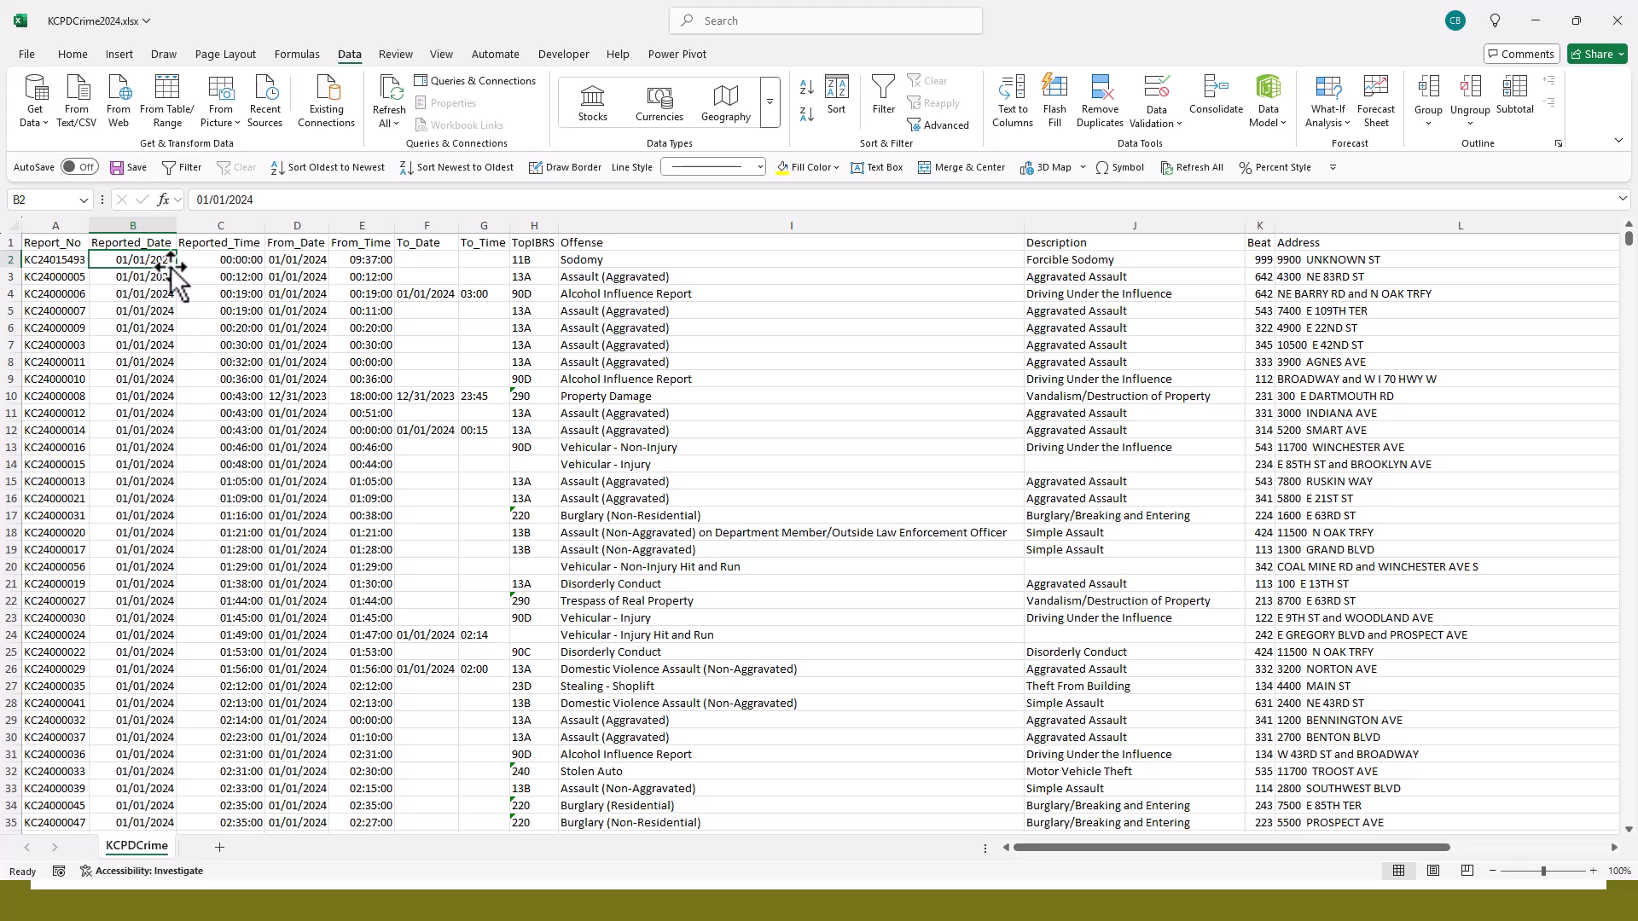
- Sort the records by Reported_Time from largest to smallest, and re-sort them by Reported_Date from newest to oldest
click(228, 261)
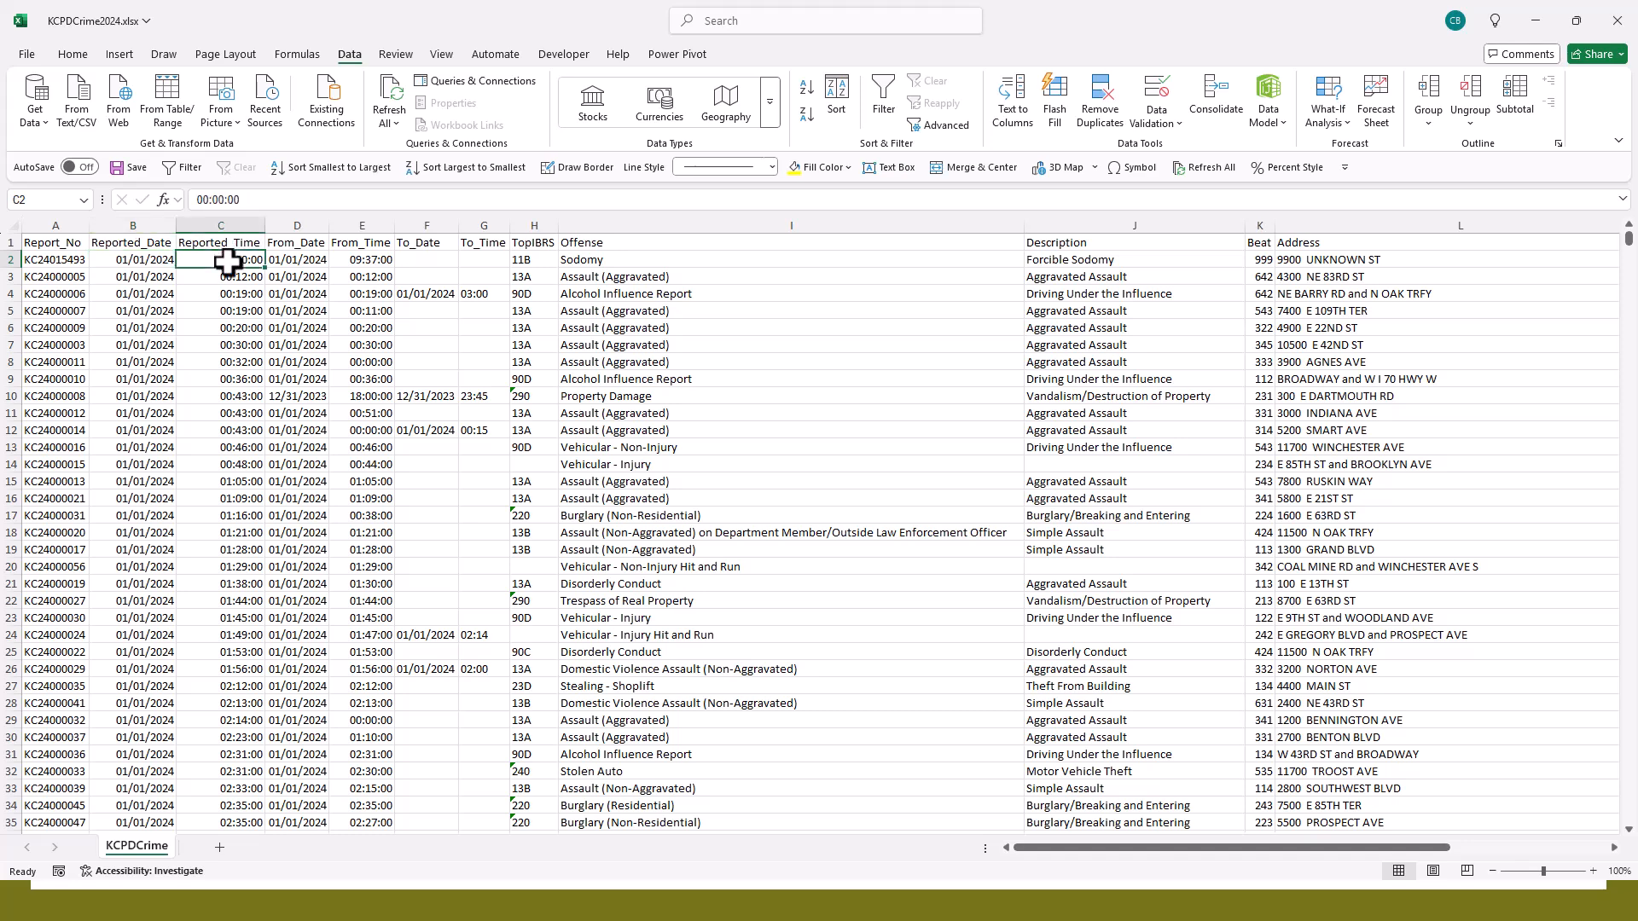
click(806, 114)
click(133, 260)
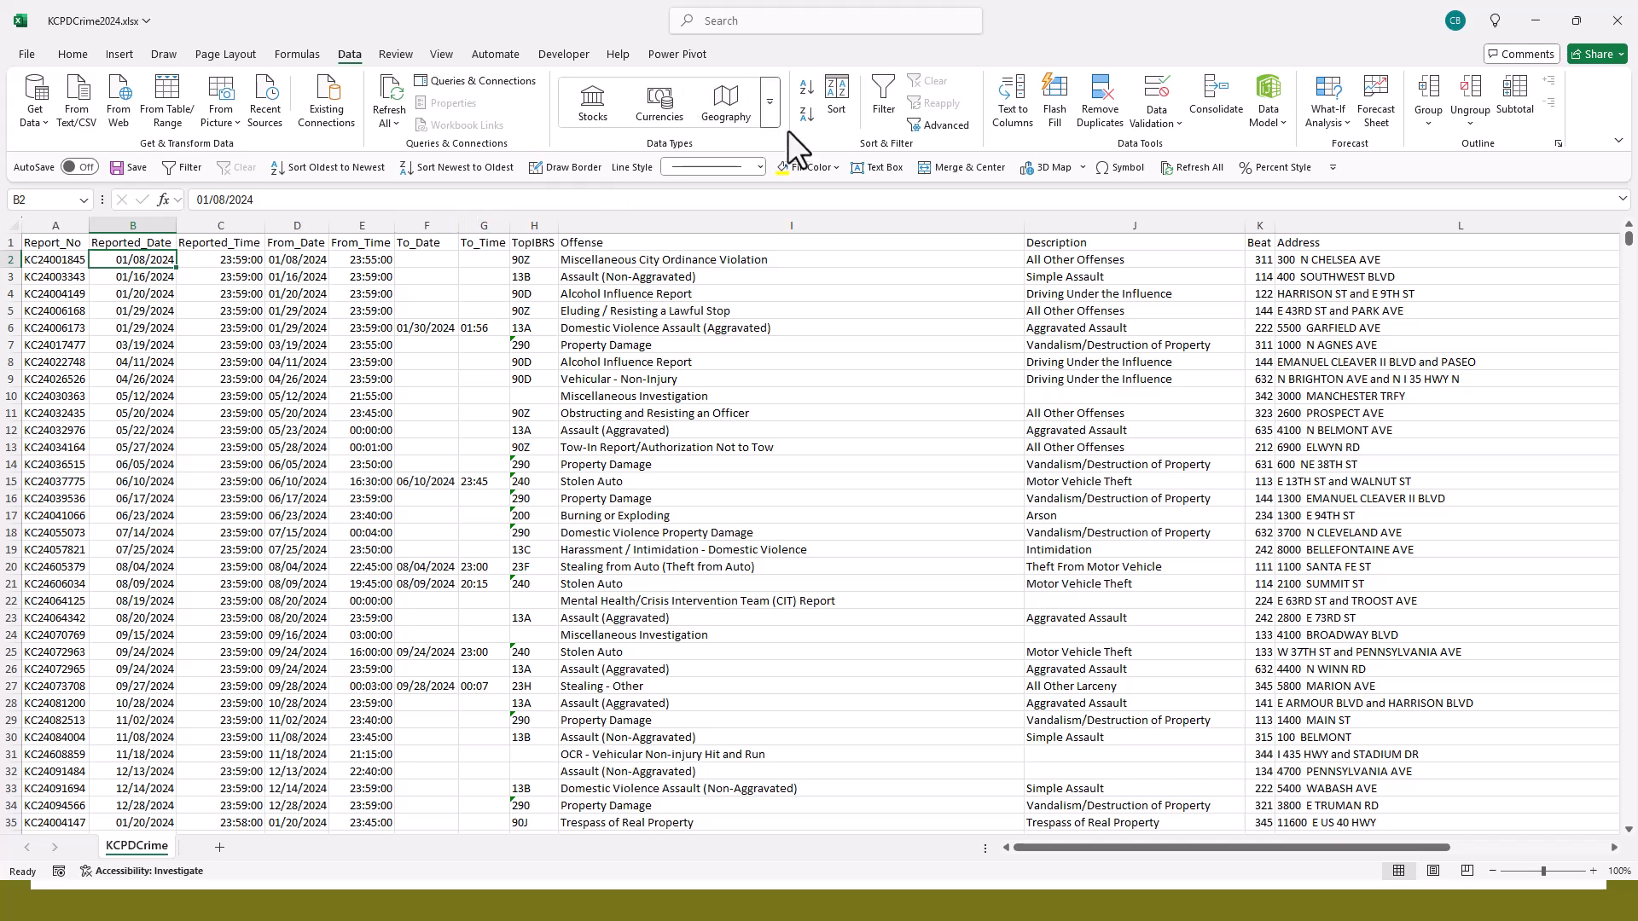
click(806, 120)
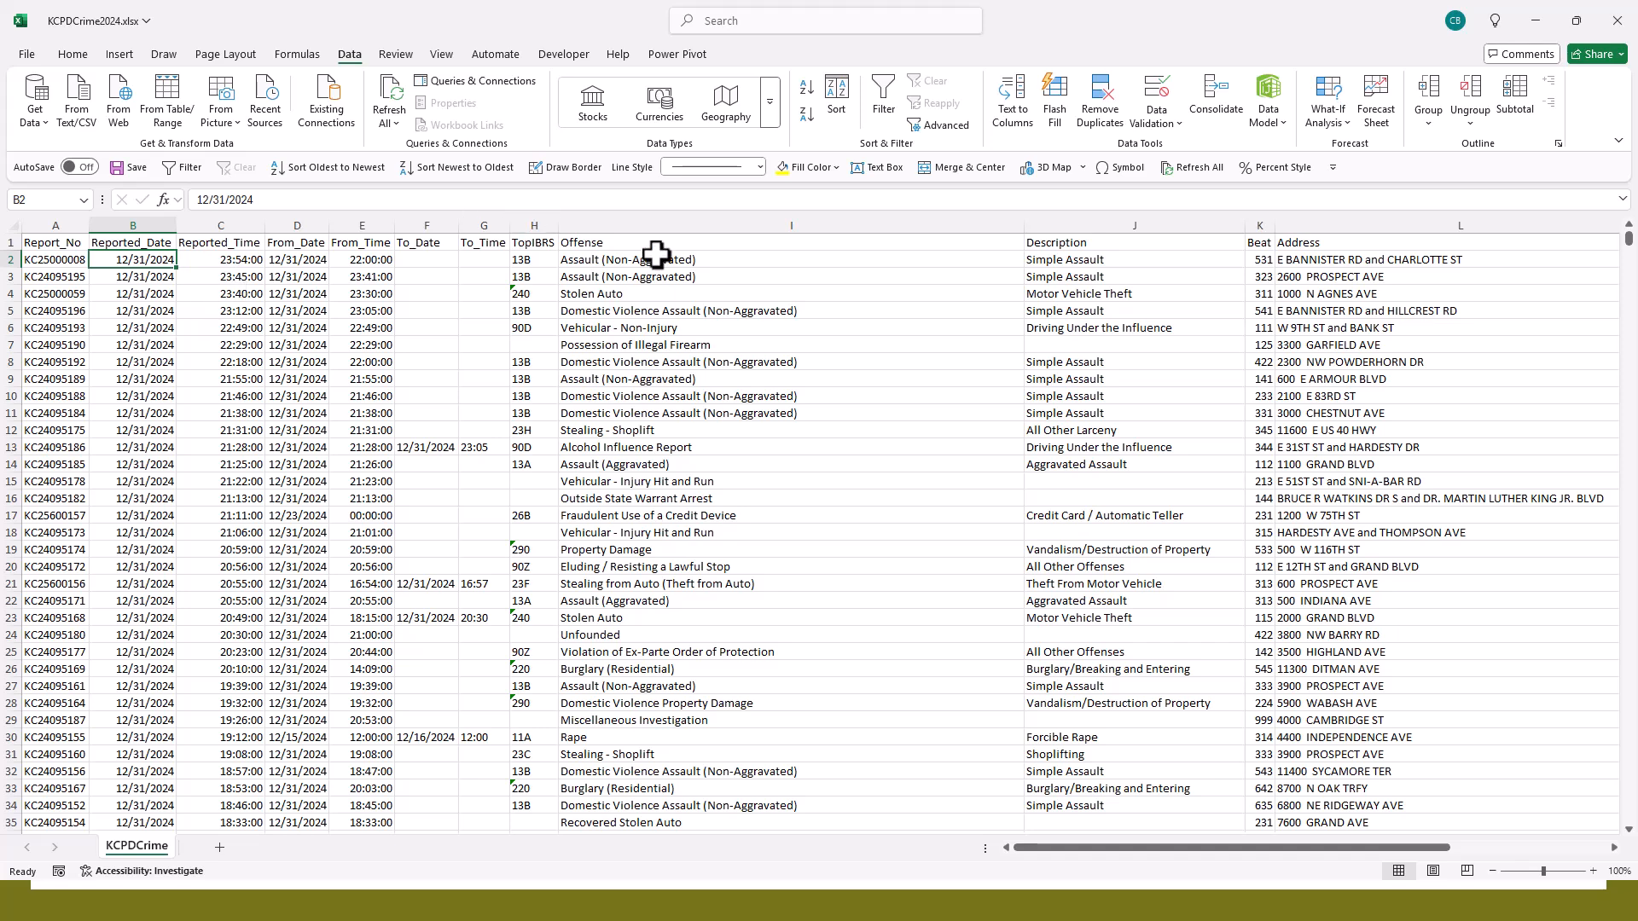
- Start a custom sort on Reported_Date by cell values, Newest to Oldest, and add a second sort level
click(836, 89)
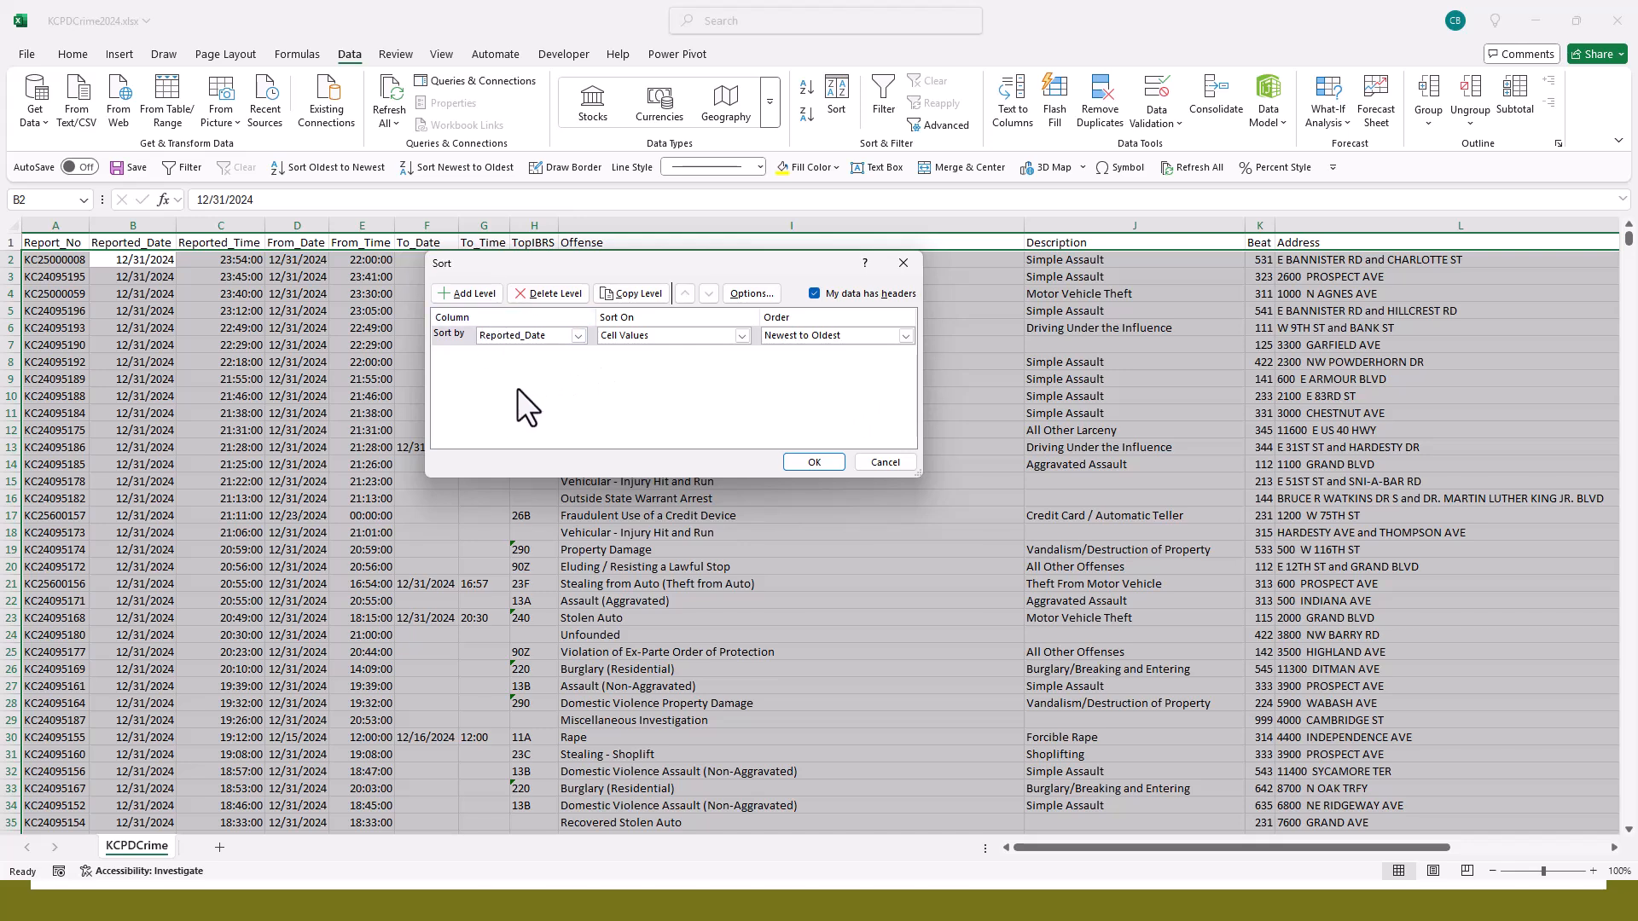
click(469, 293)
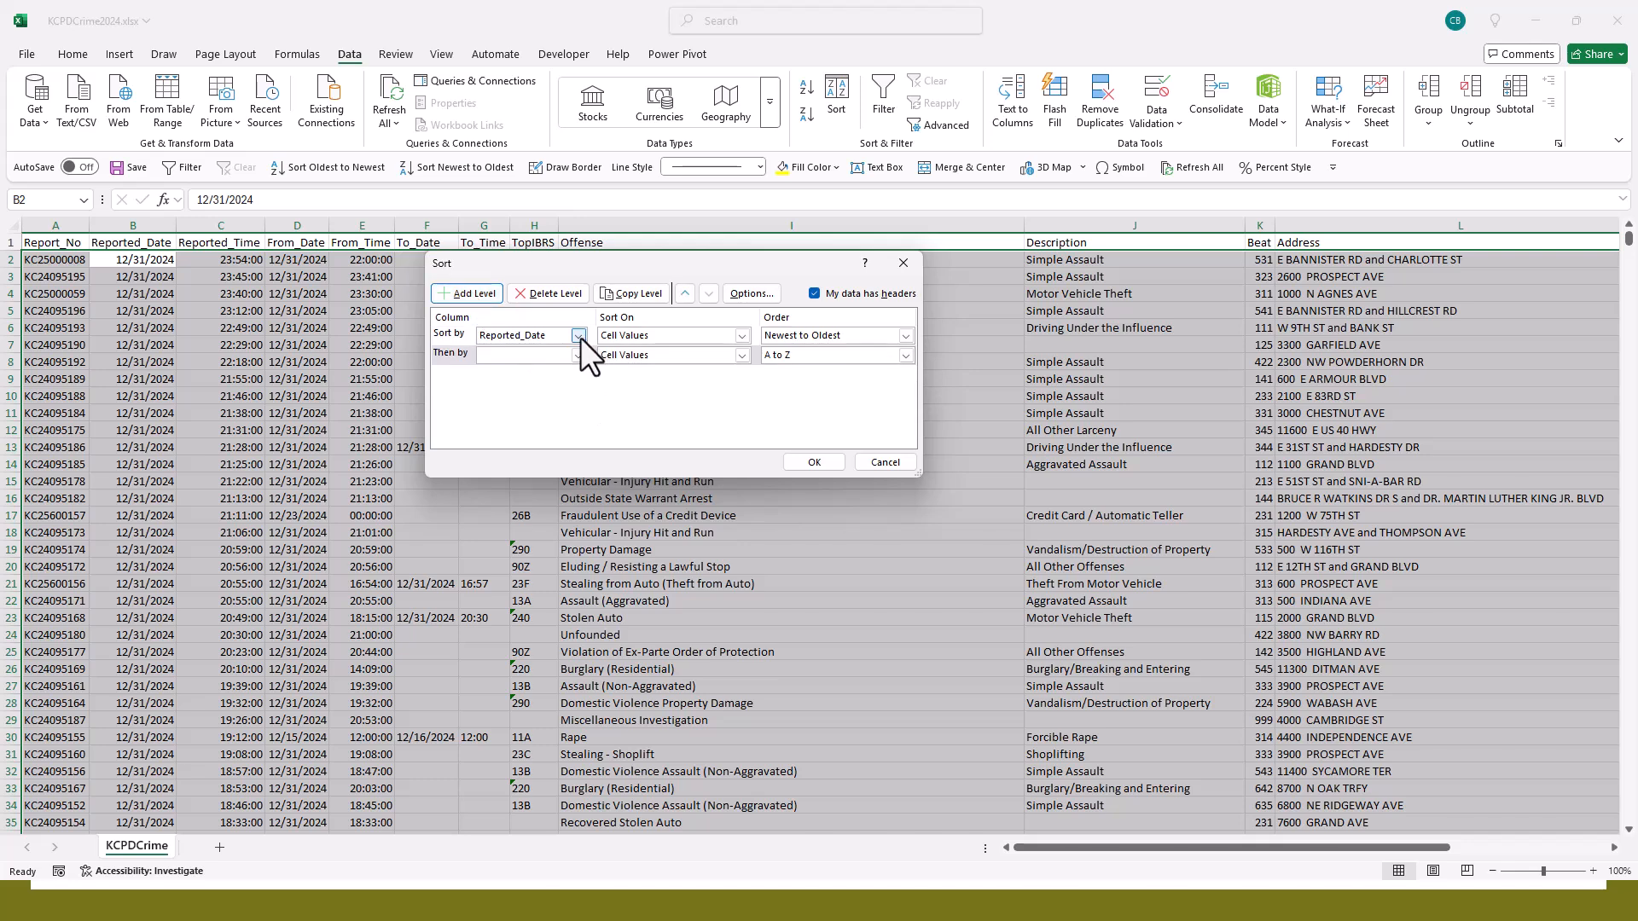
click(730, 336)
click(730, 336)
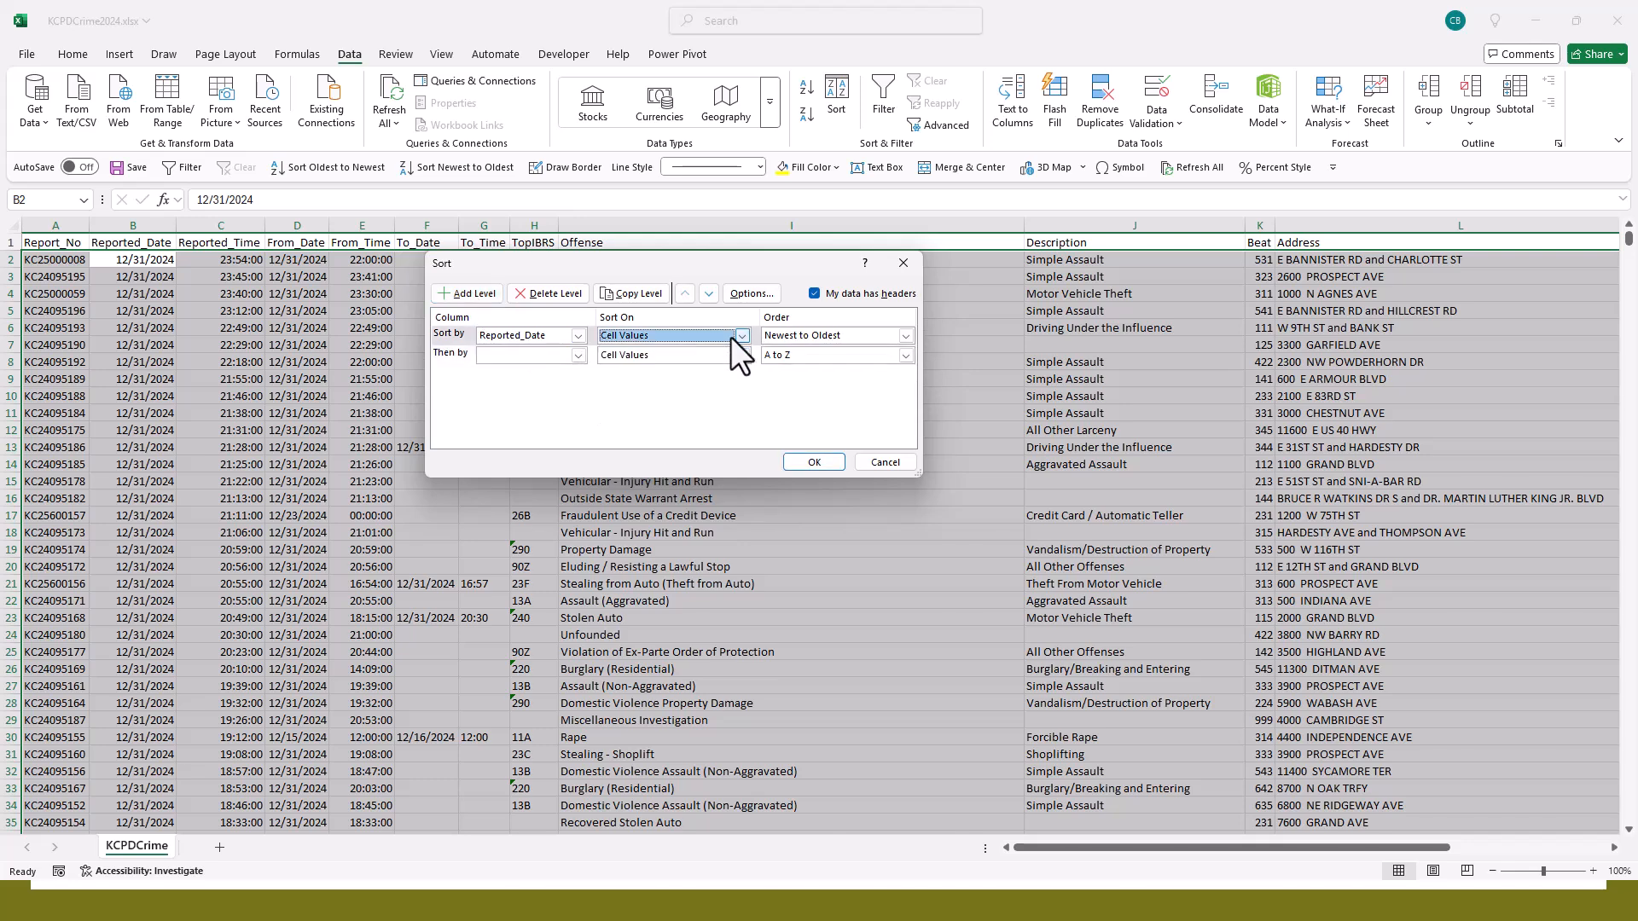
click(905, 337)
click(848, 362)
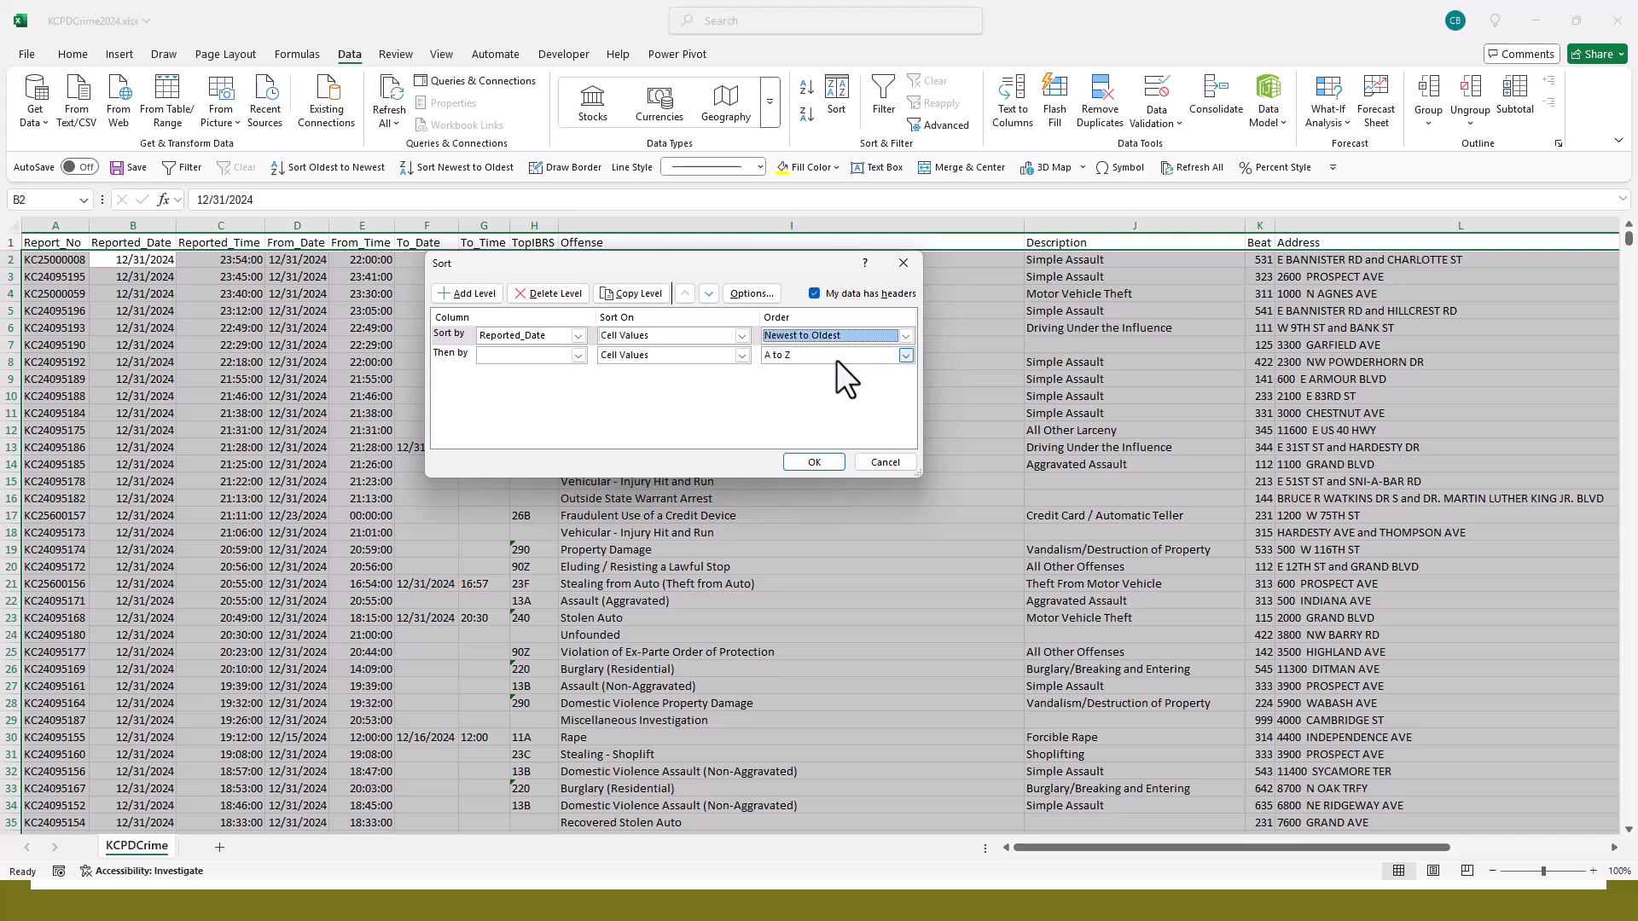
- Set the second sort level to Reported_Time, Largest to Smallest, and apply the custom sort
click(579, 355)
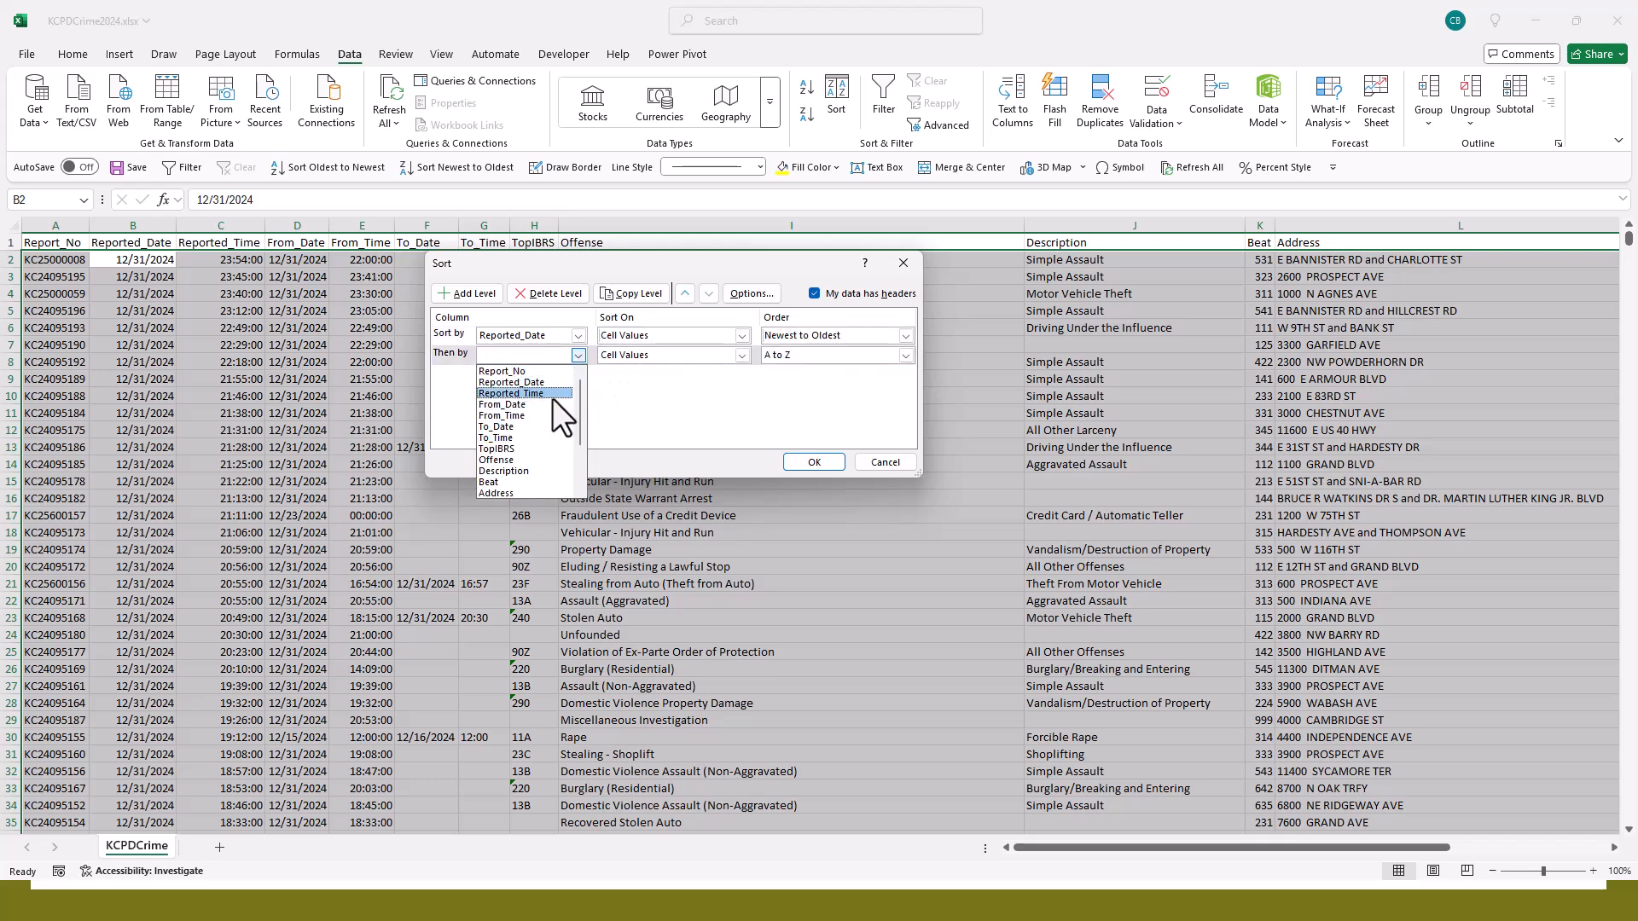
click(551, 395)
click(904, 357)
click(900, 354)
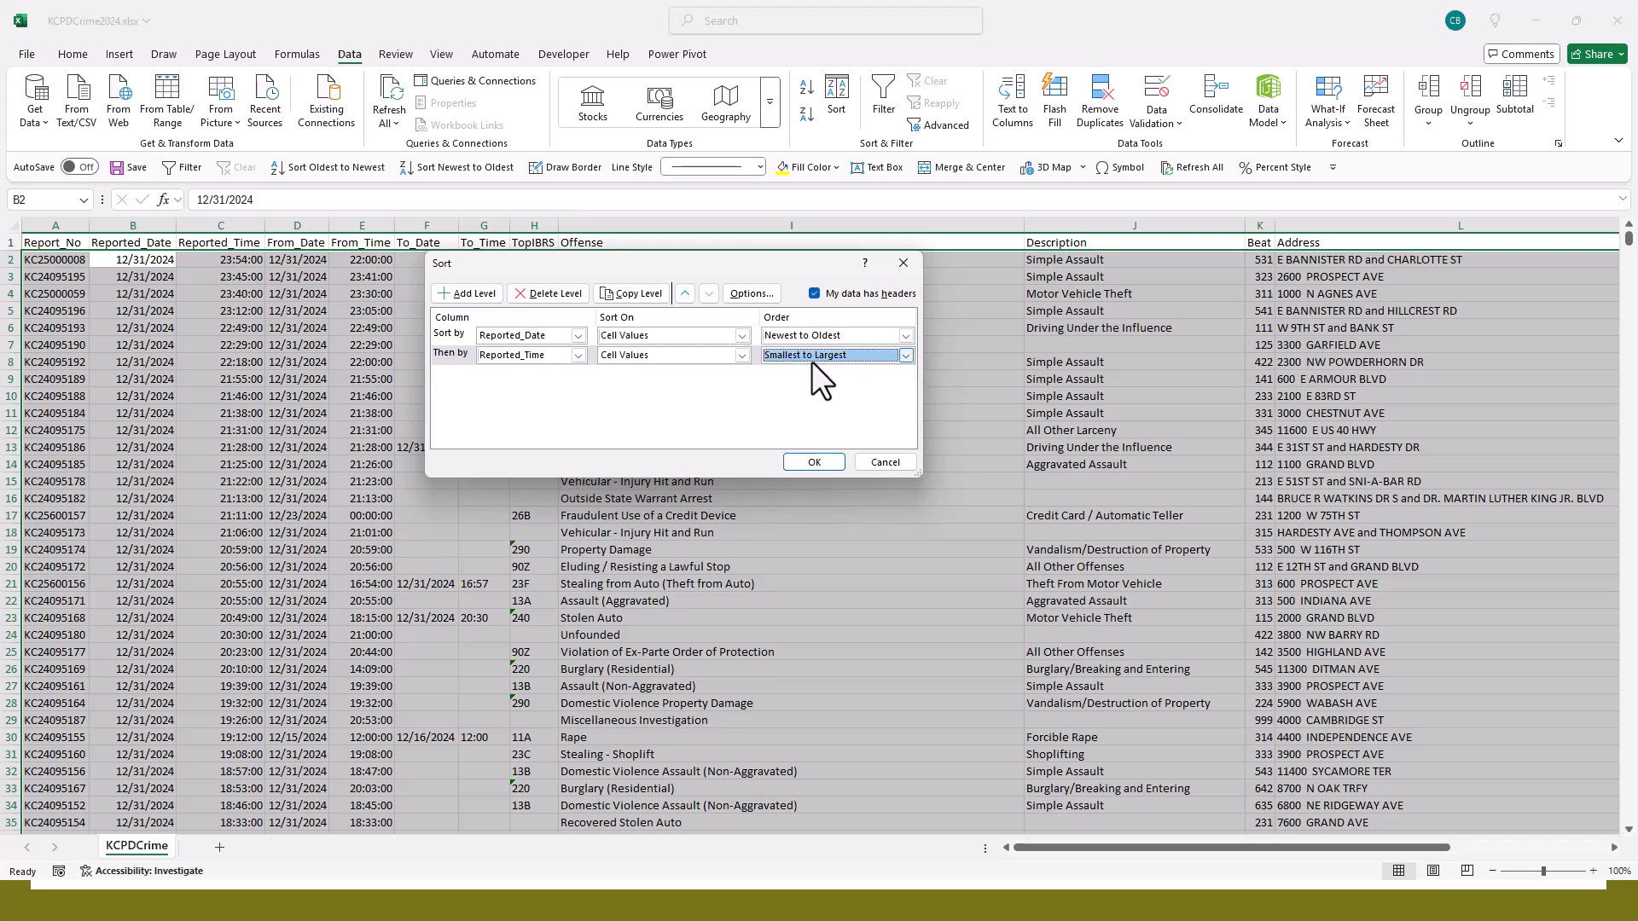
click(902, 353)
click(860, 379)
click(812, 462)
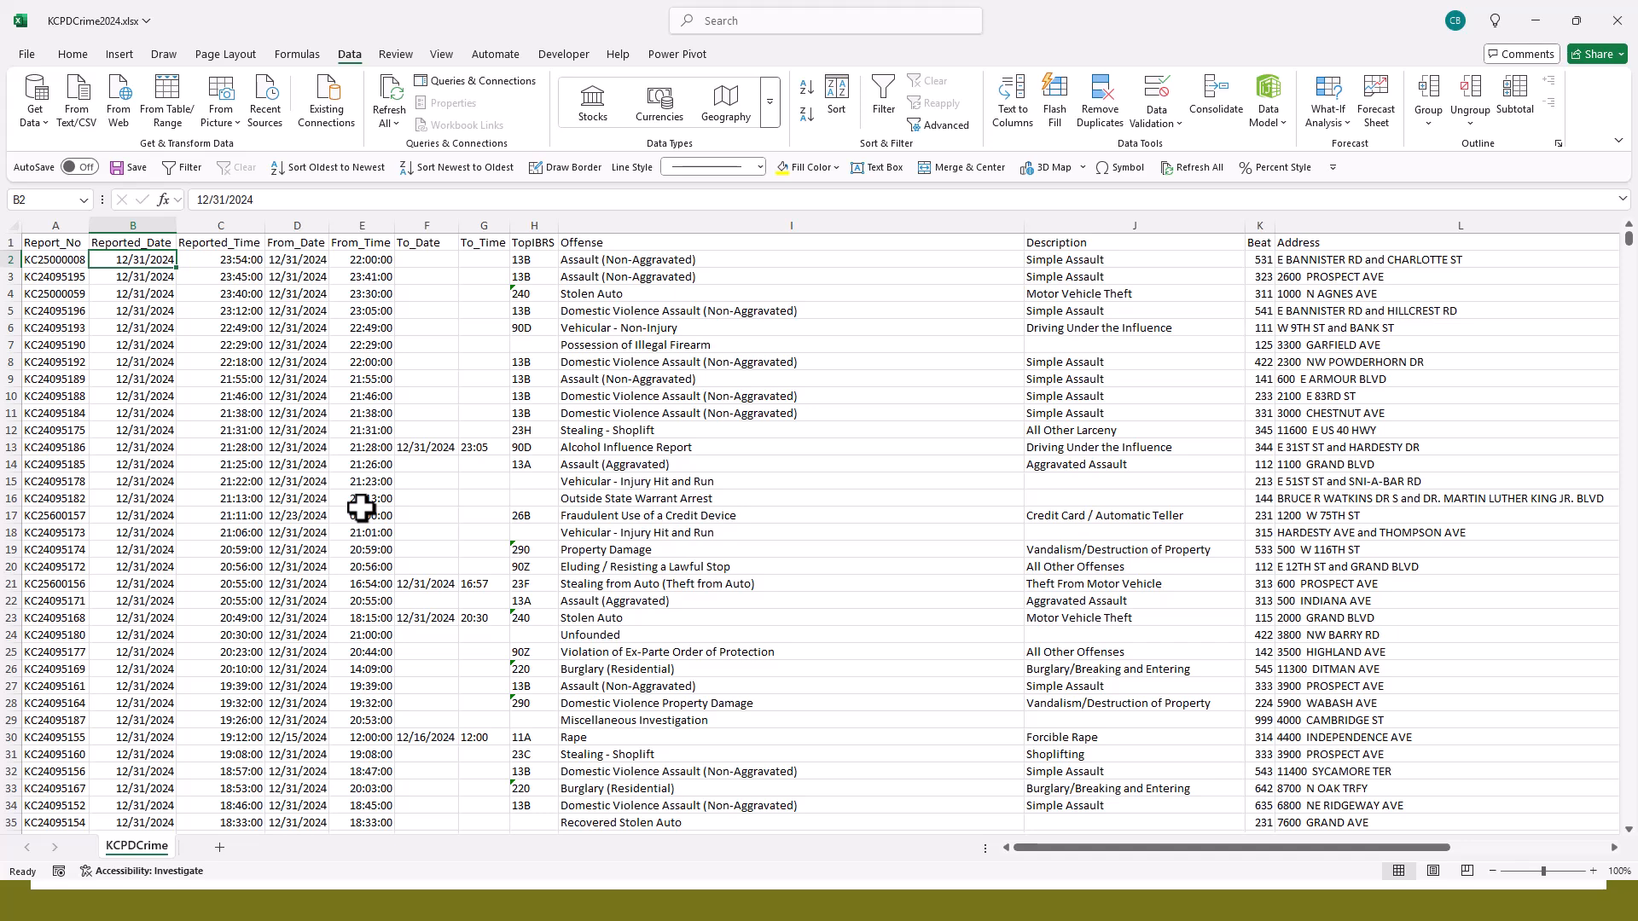
click(597, 429)
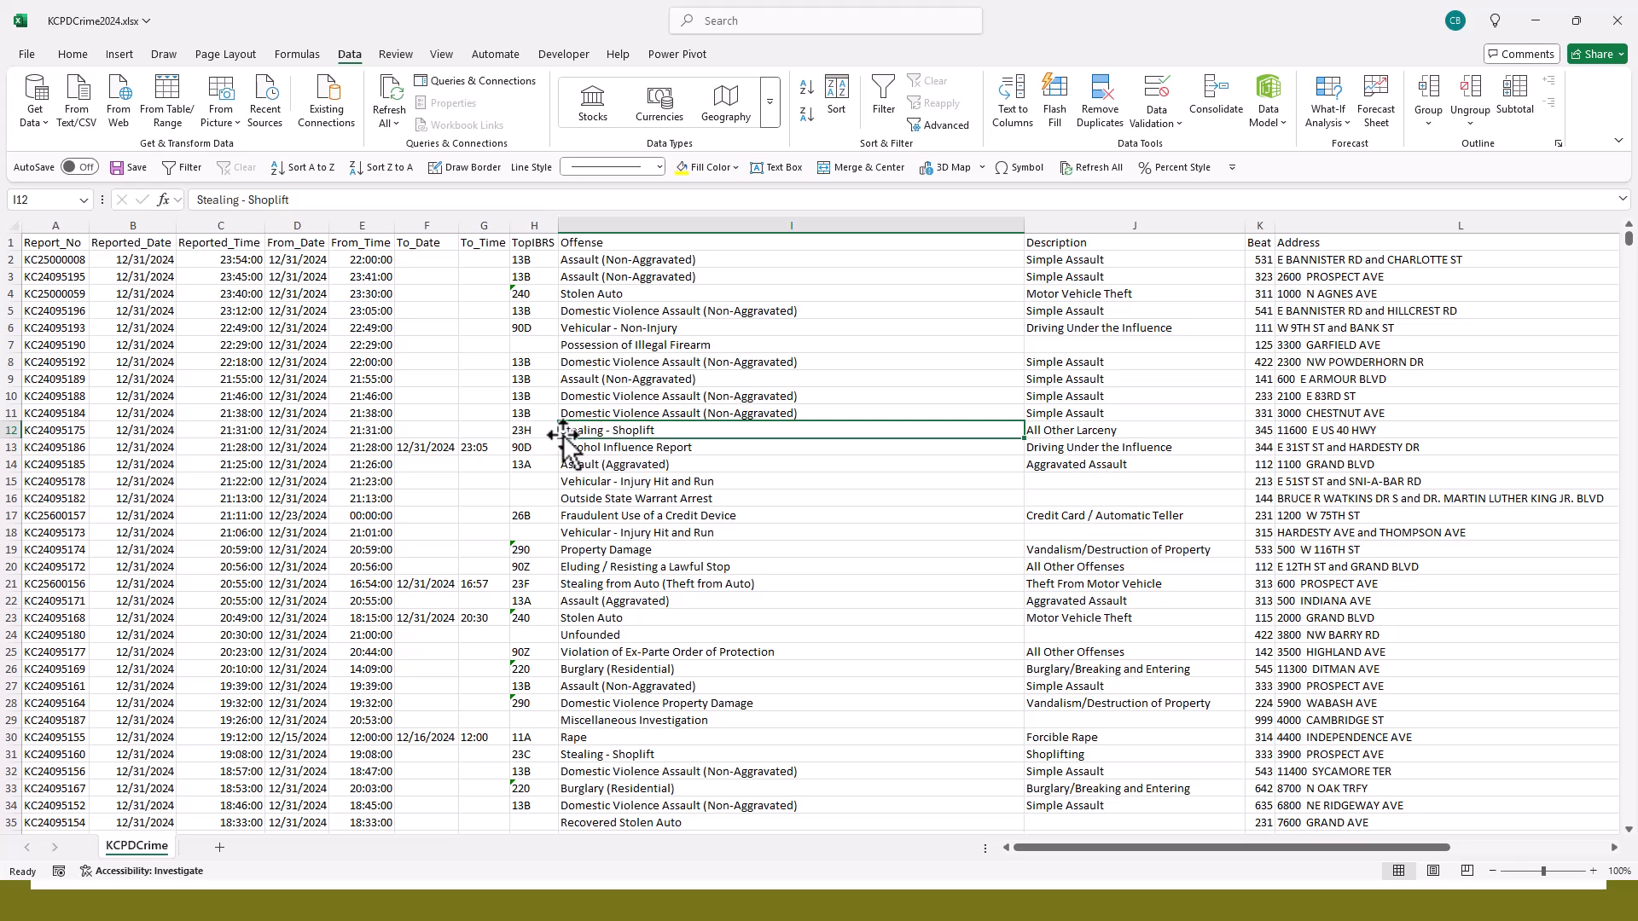
- Look over the sorted records and turn on filters for the data's header row
scroll(572, 444, down, 1)
click(570, 702)
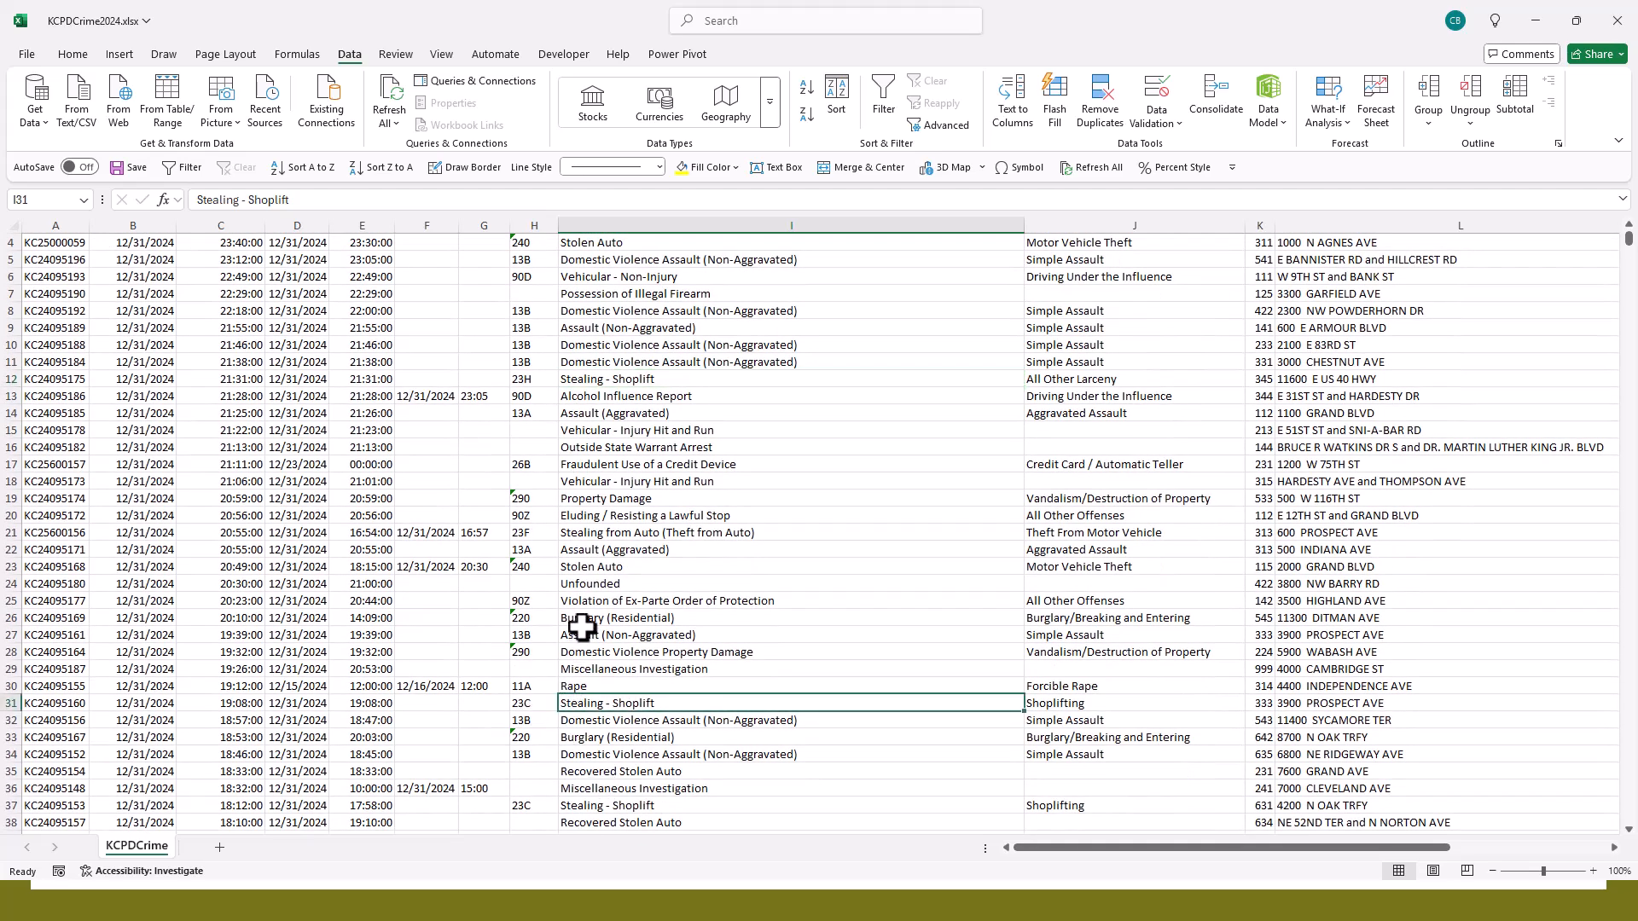
scroll(582, 627, up, 1)
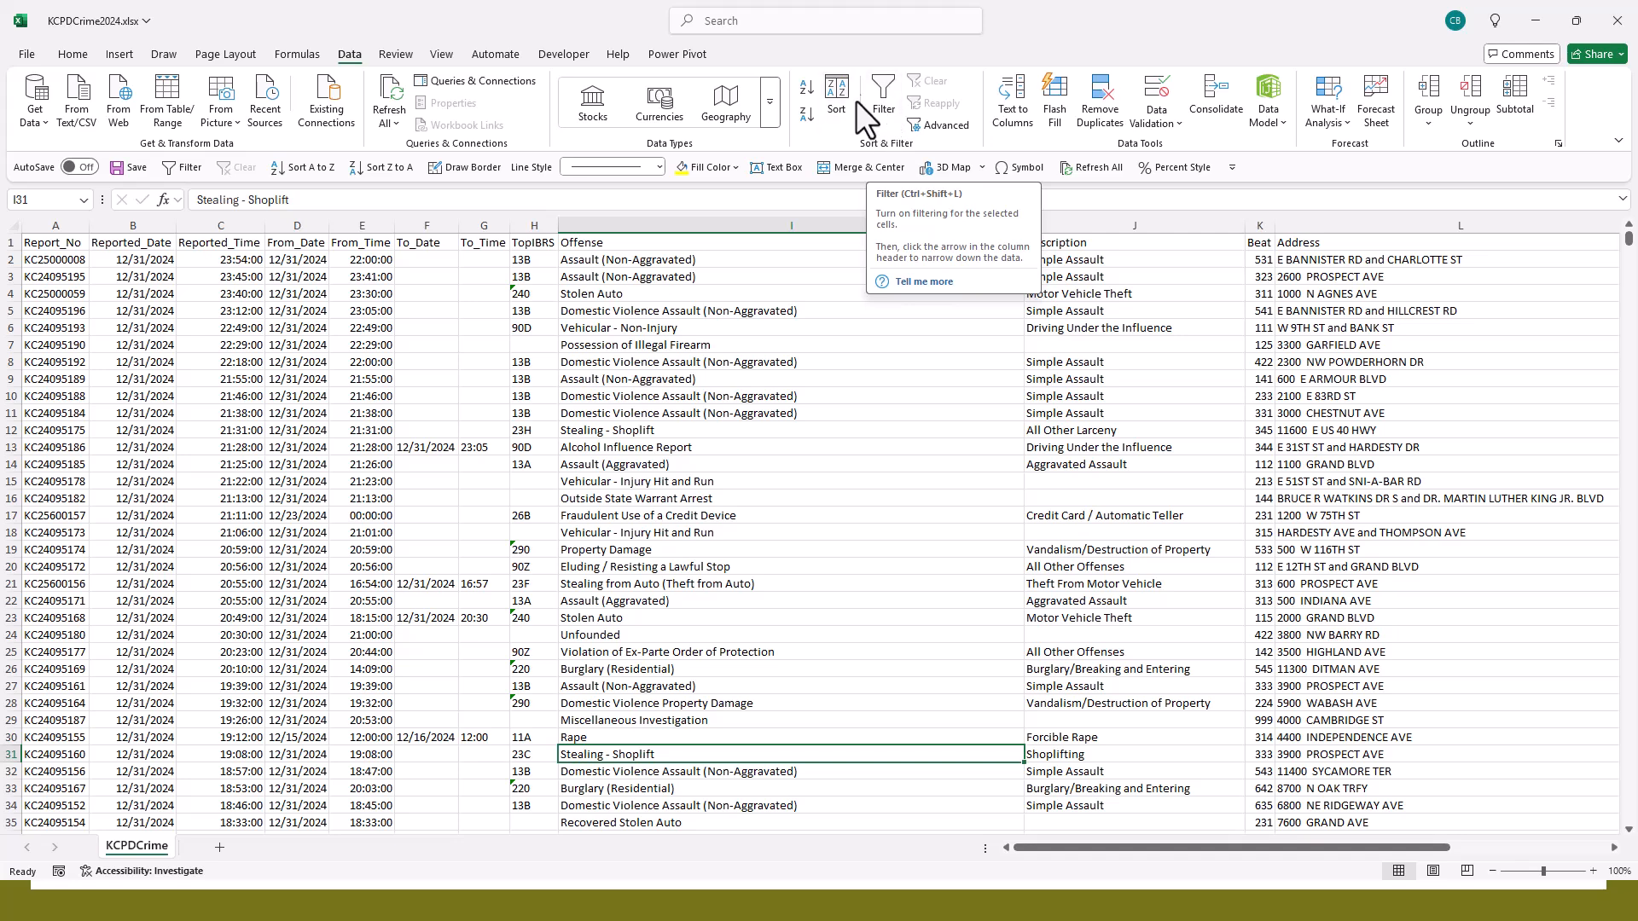
click(176, 167)
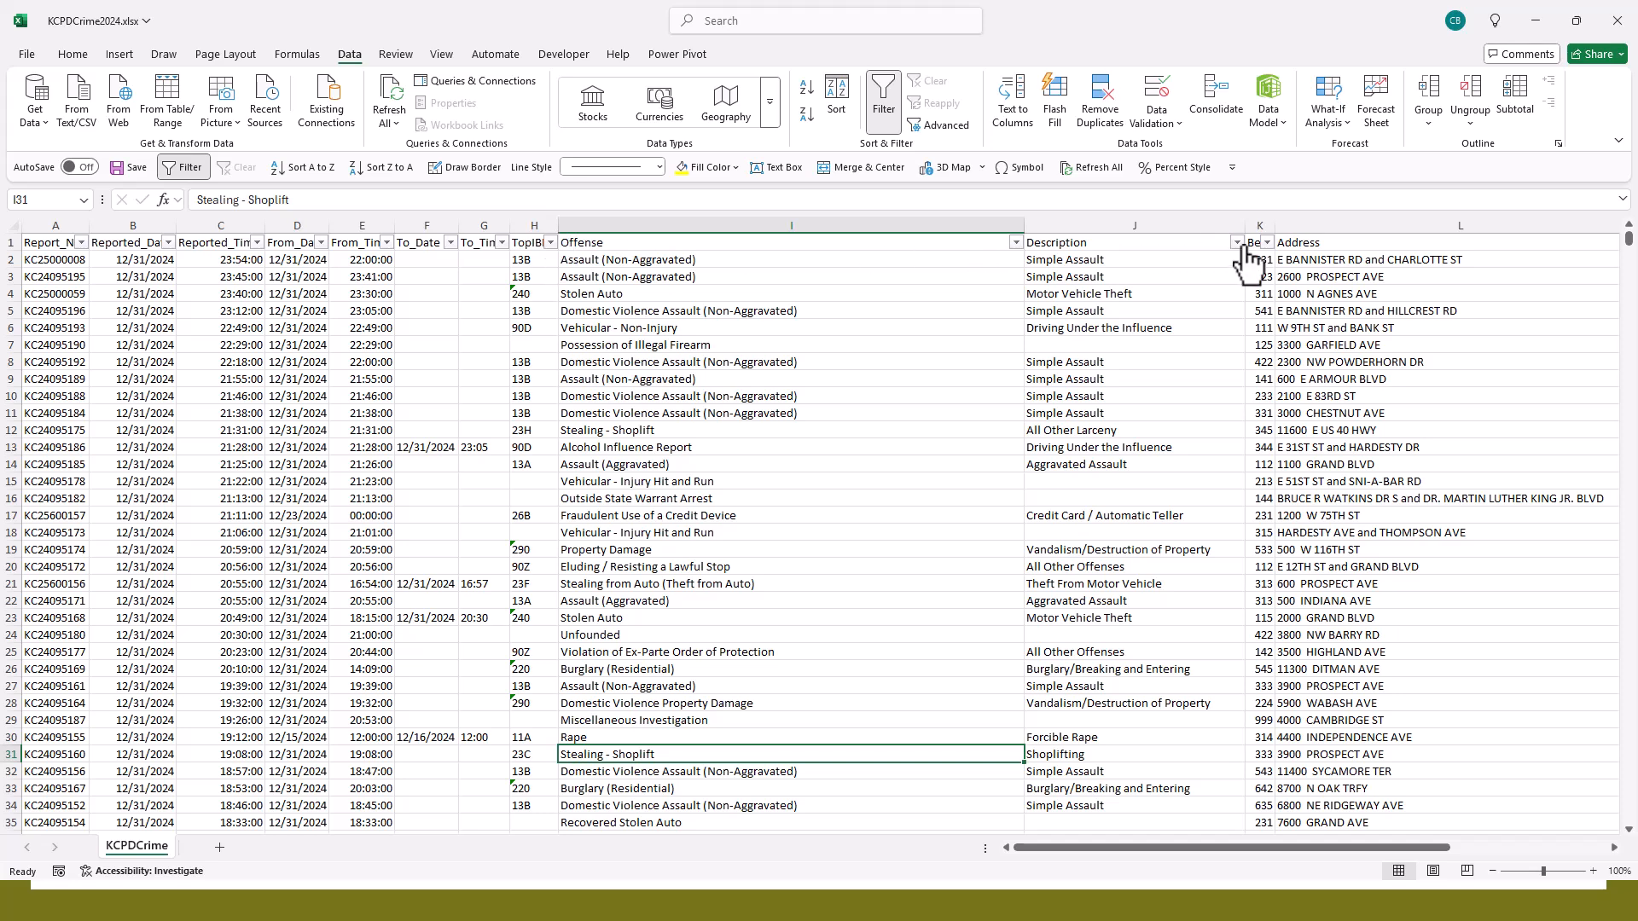
click(5, 242)
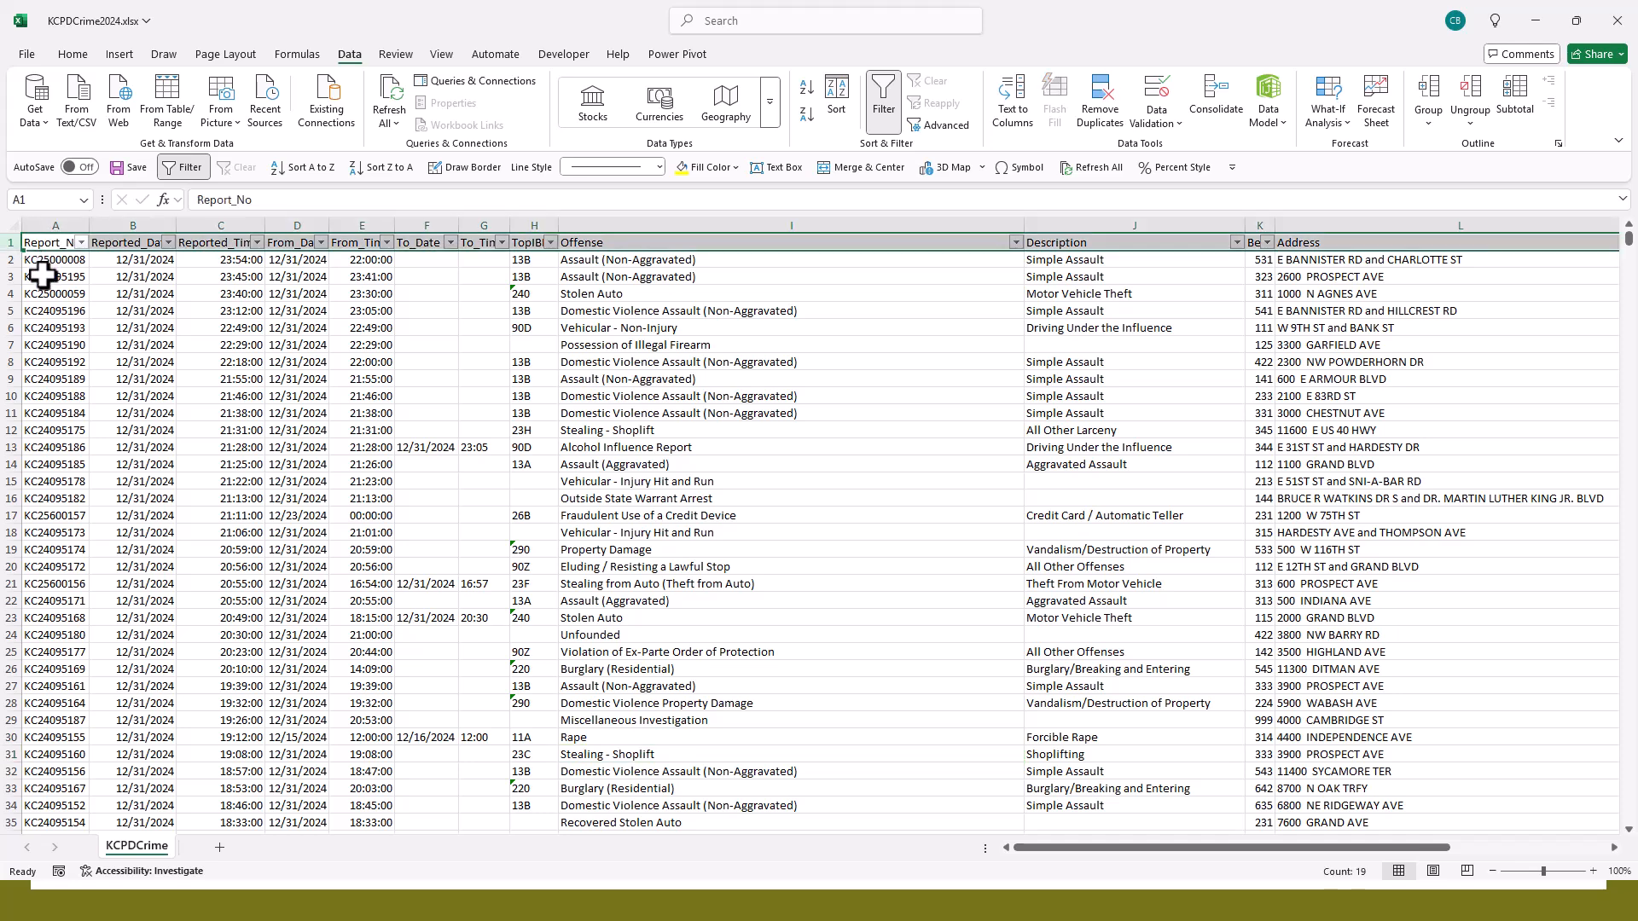
click(506, 311)
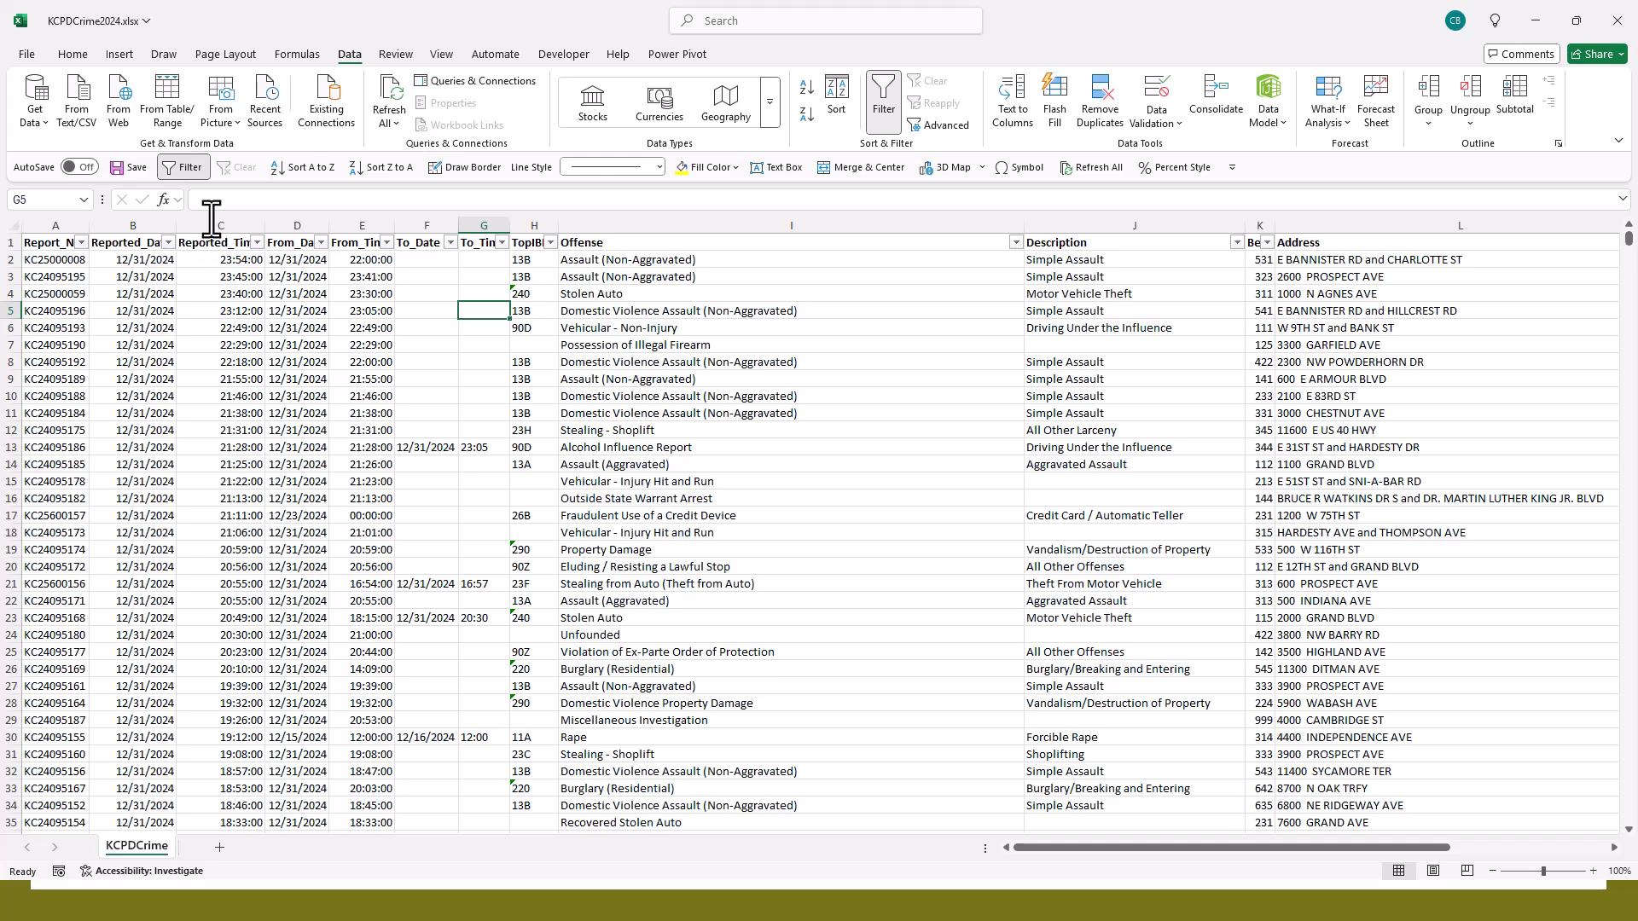
- Freeze the header row and the Report_No column, using cell B2 as the split point
click(131, 260)
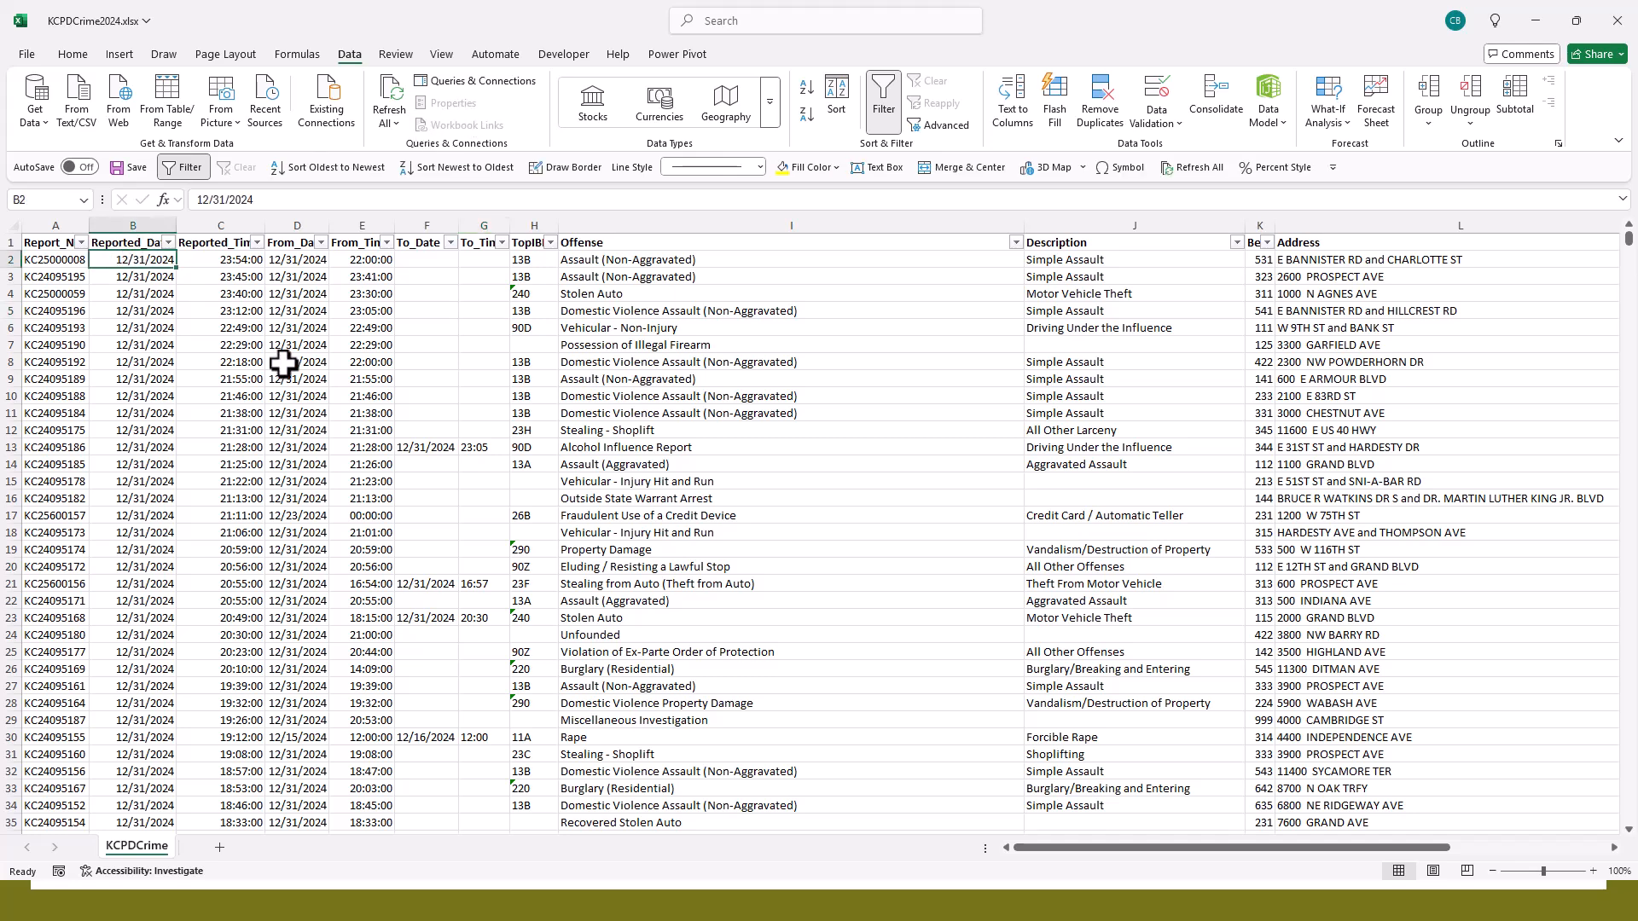
click(440, 55)
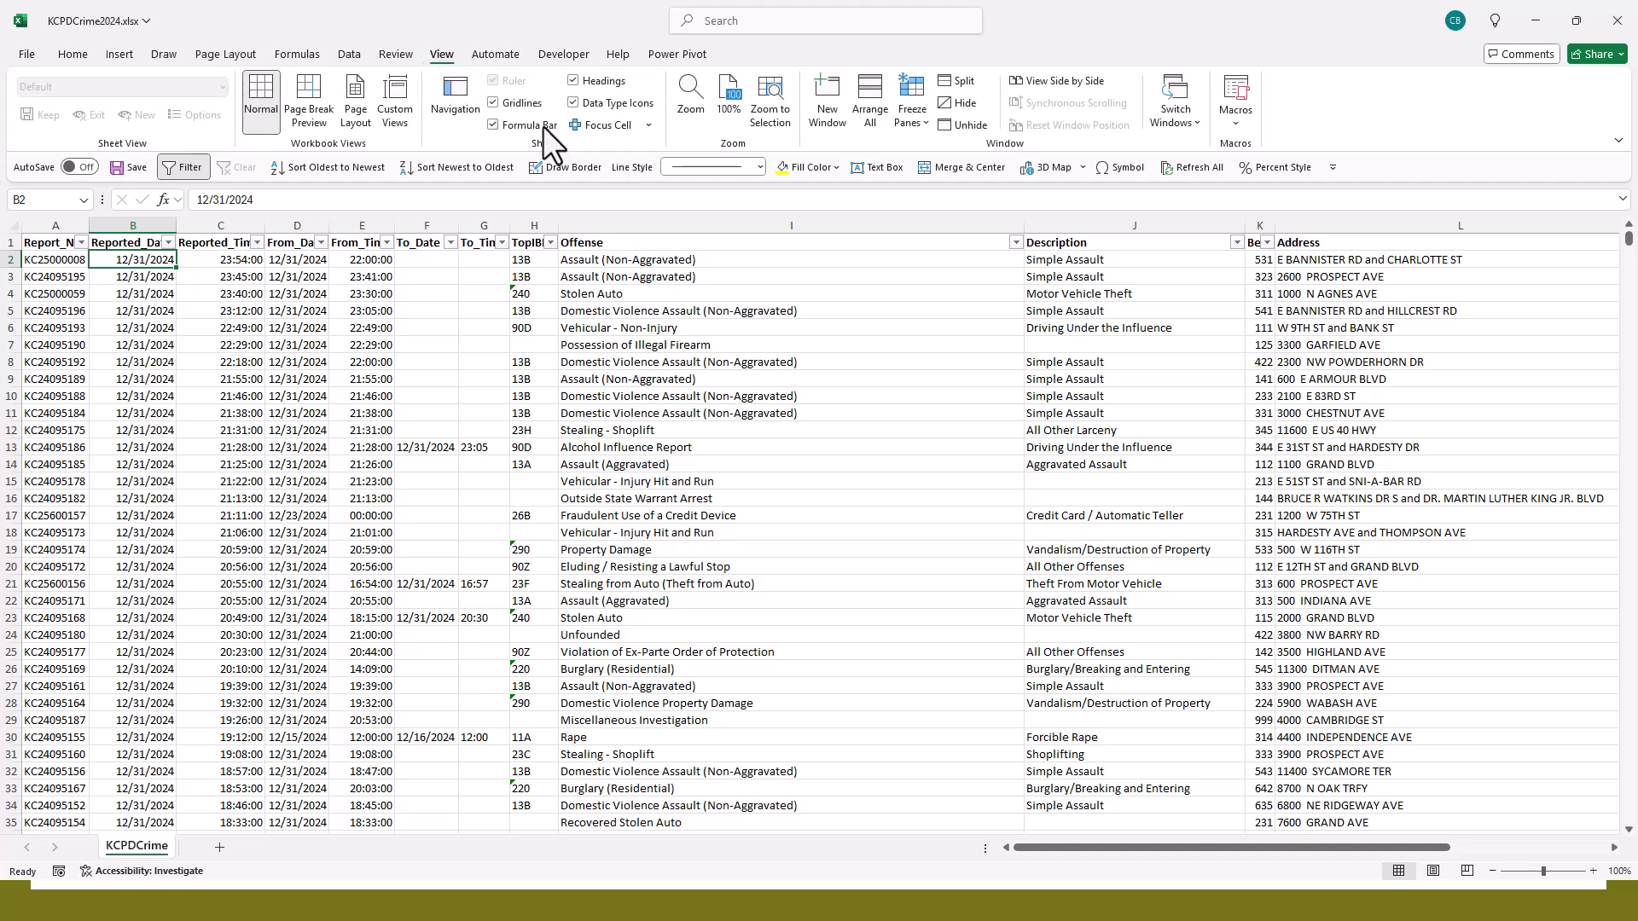
click(919, 124)
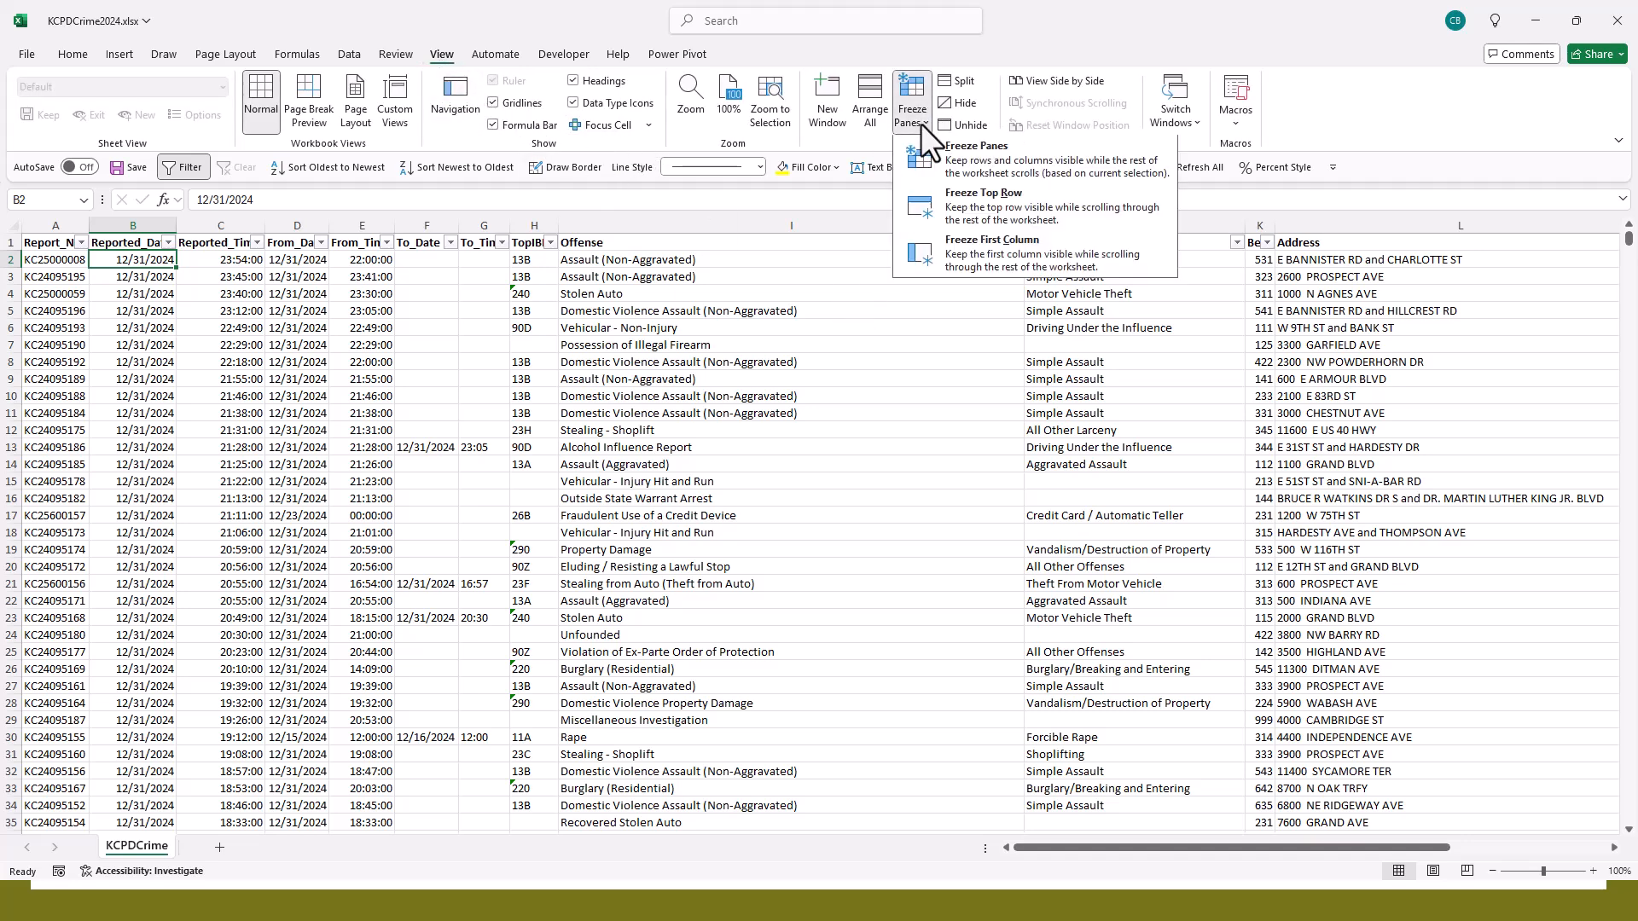
click(948, 164)
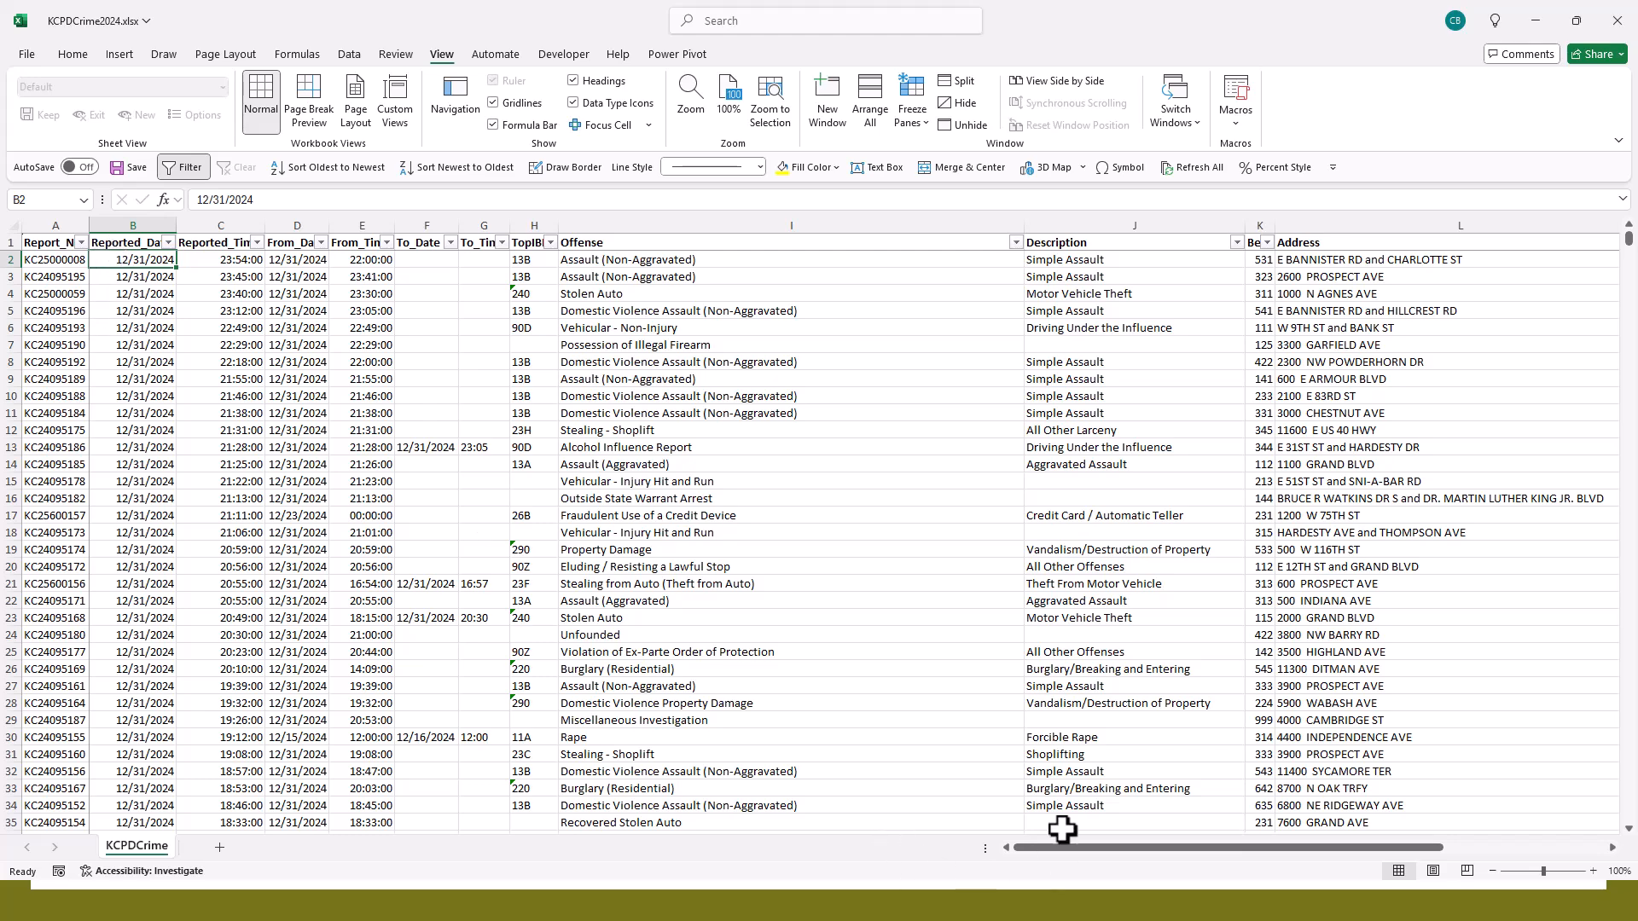
- Examine how the frozen header row and Report_No column behave across lower rows and the far columns of the sheet
scroll(958, 739, down, 20)
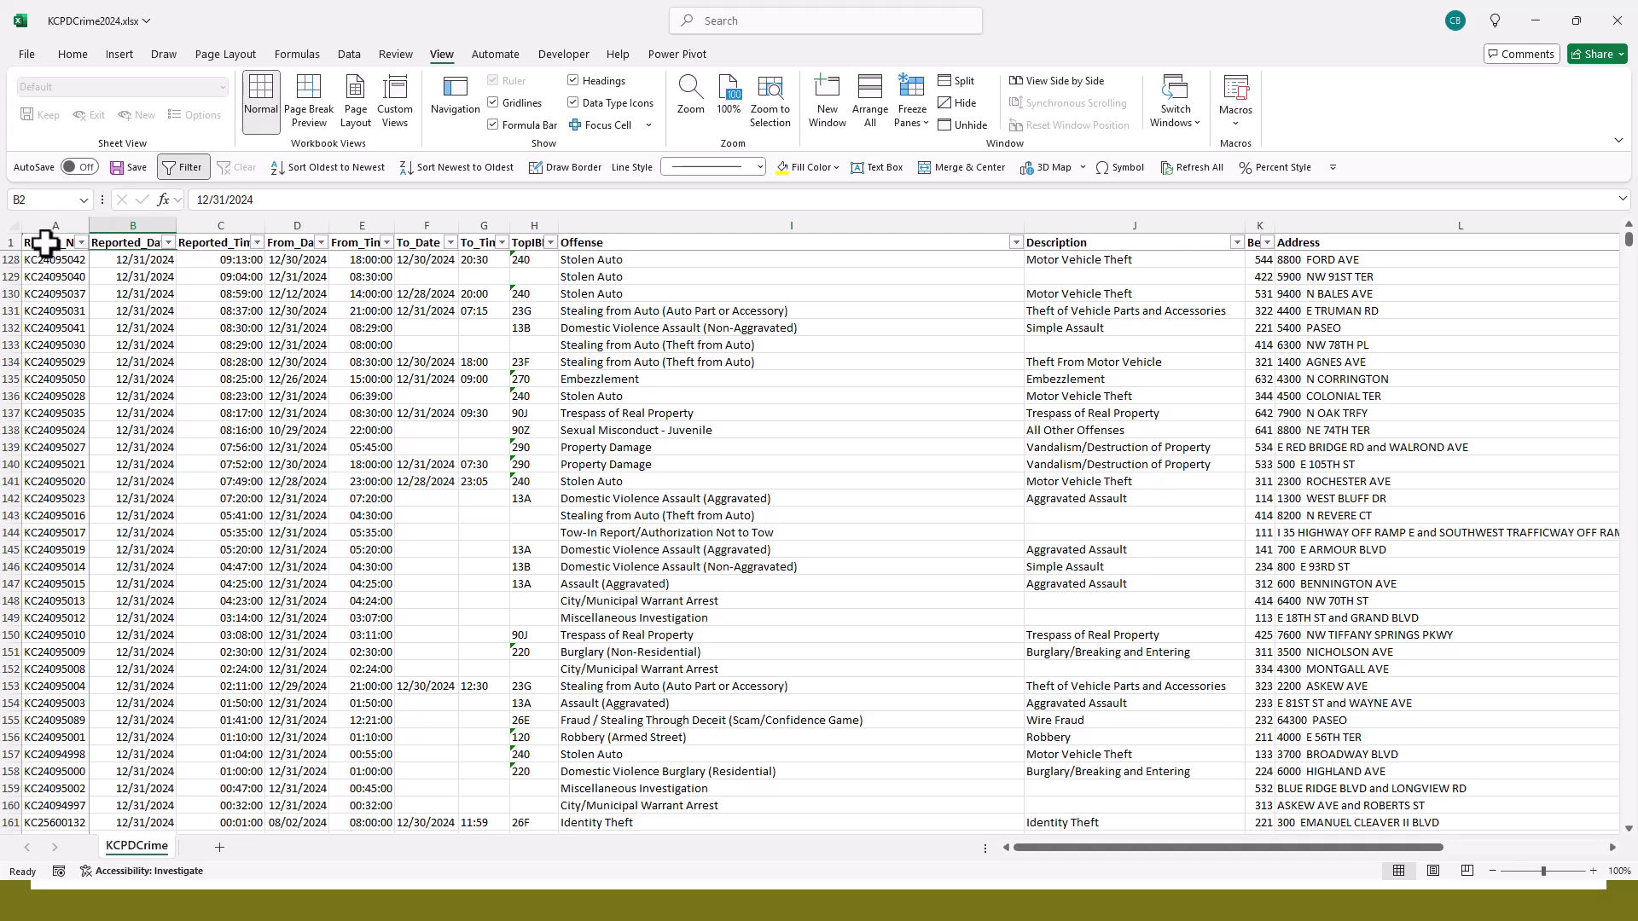
scroll(59, 311, down, 4)
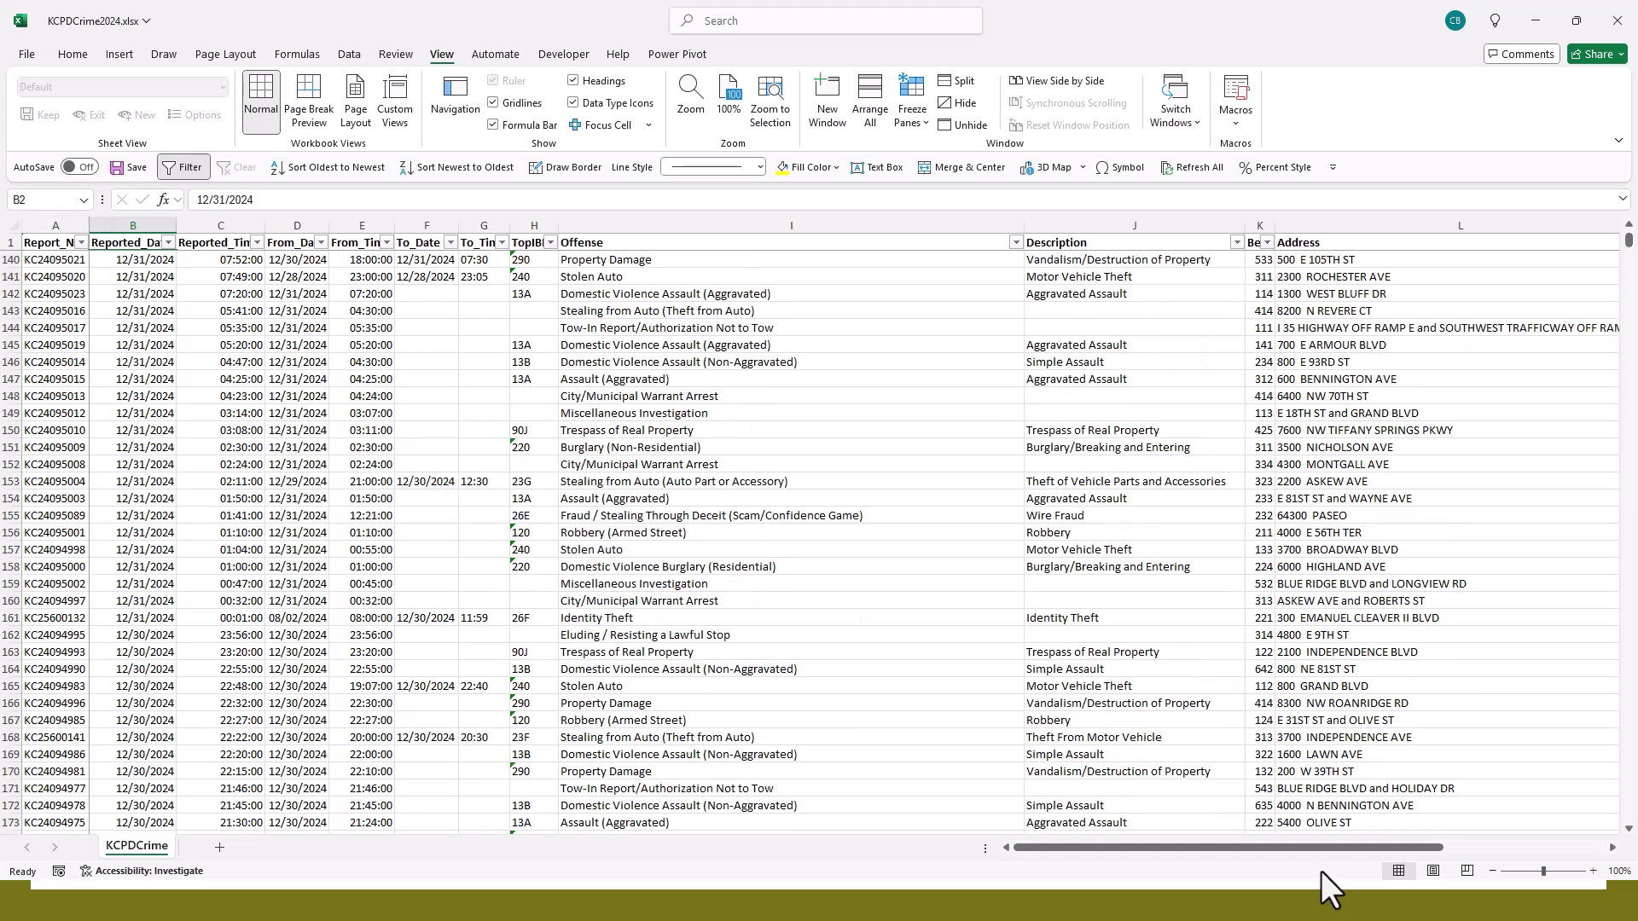
drag(1329, 846, 1528, 870)
scroll(1236, 541, up, 13)
scroll(1209, 577, up, 20)
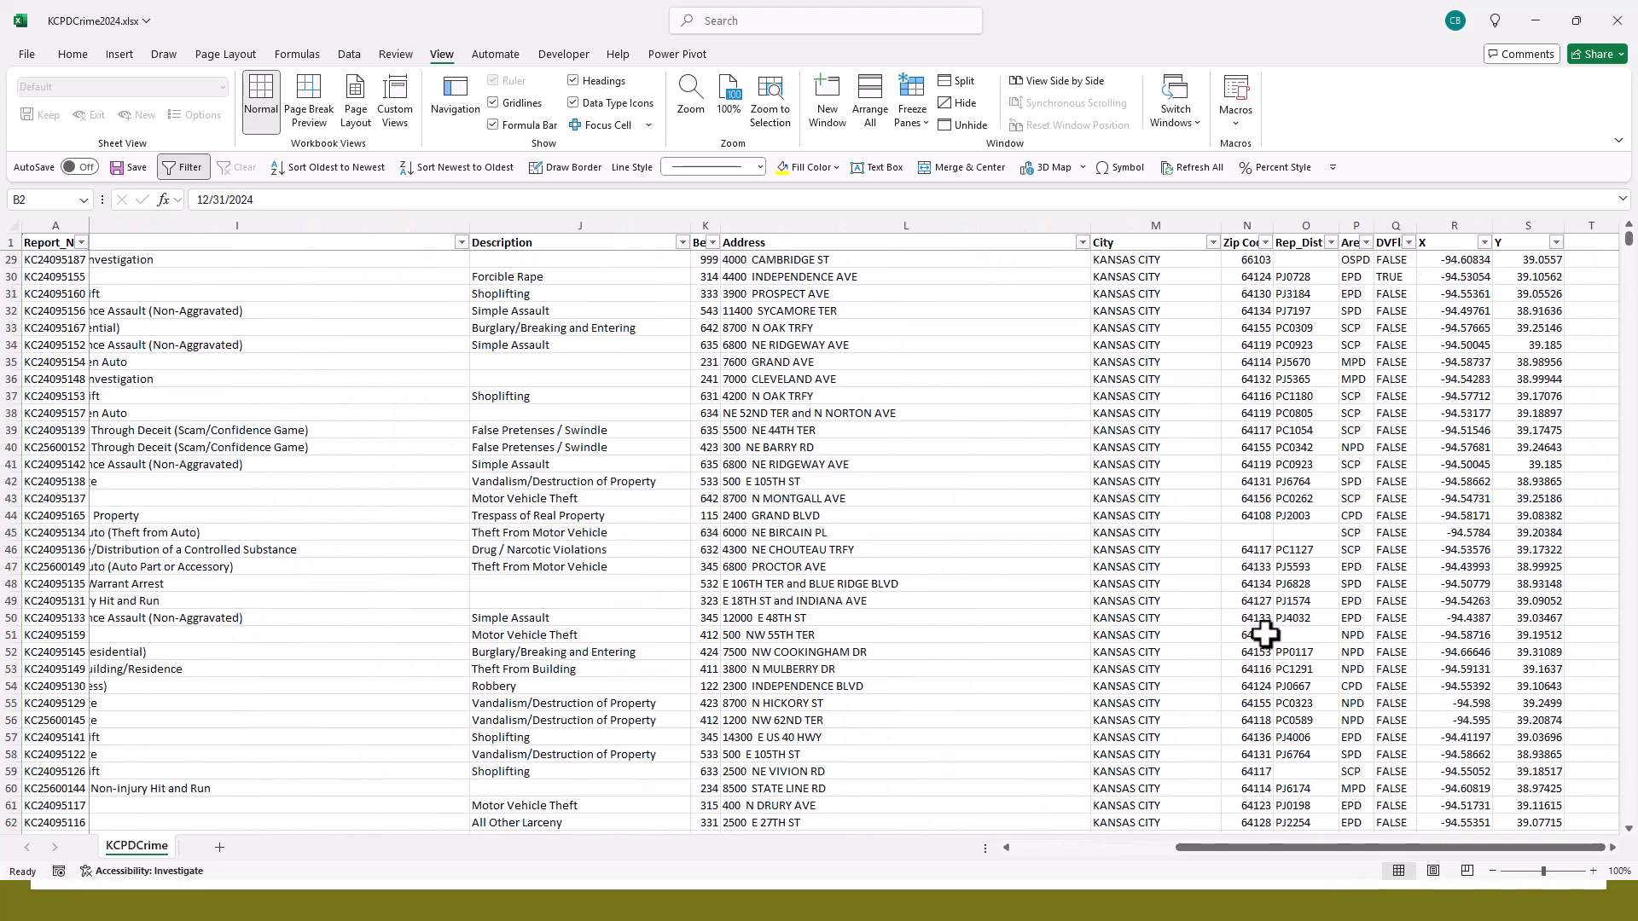
drag(1353, 846, 1155, 862)
scroll(610, 384, up, 9)
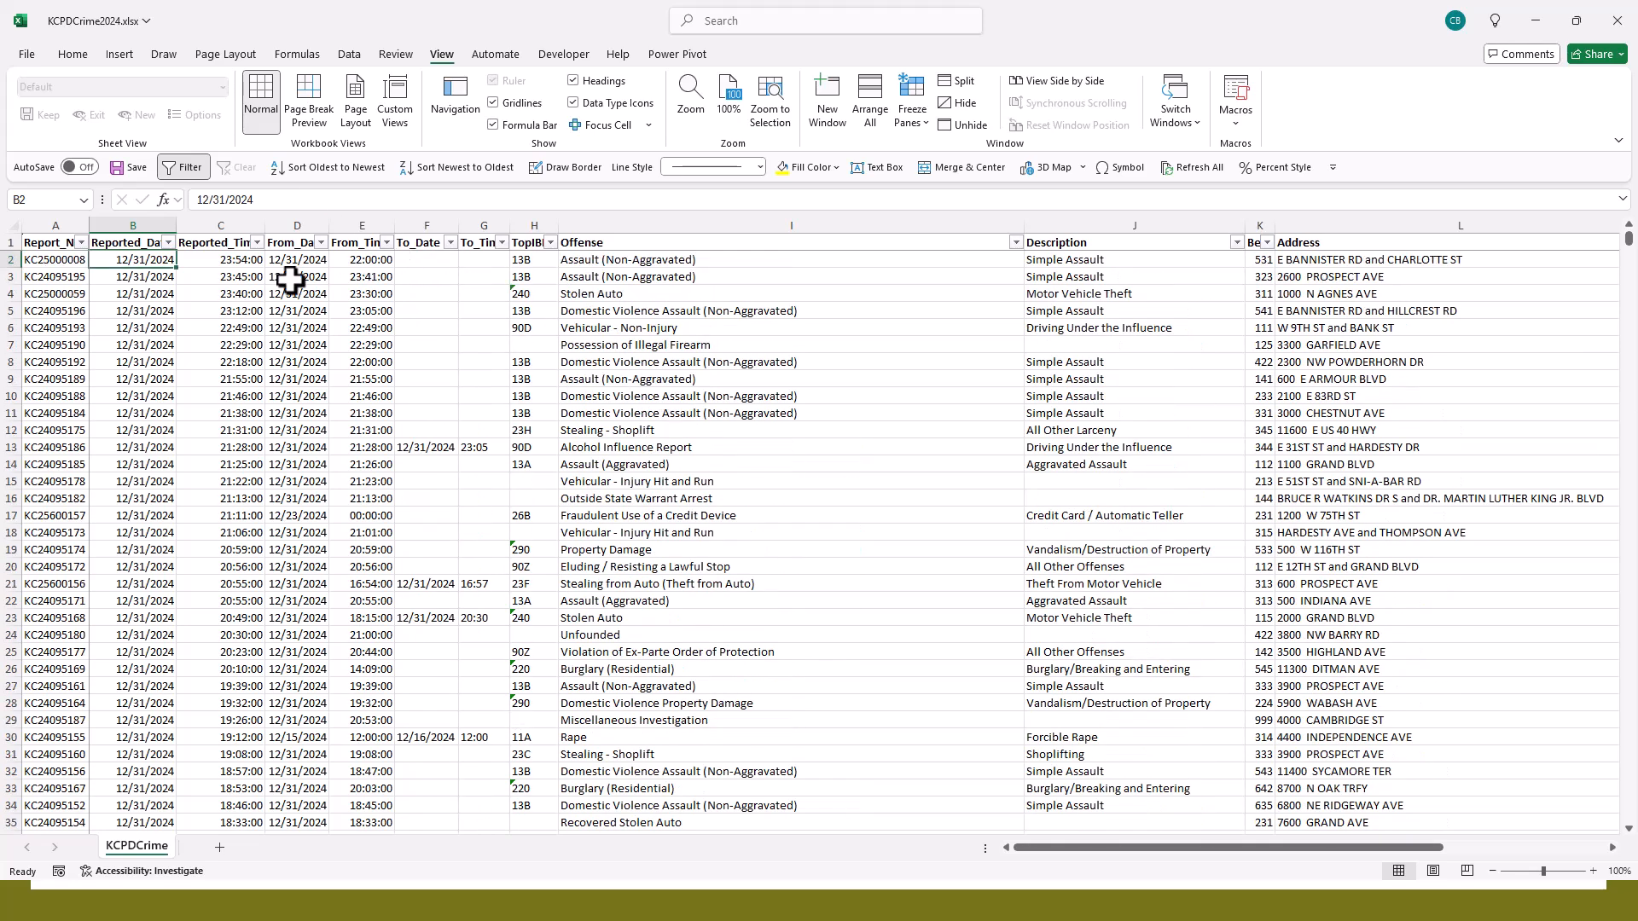
right_click(482, 348)
click(705, 372)
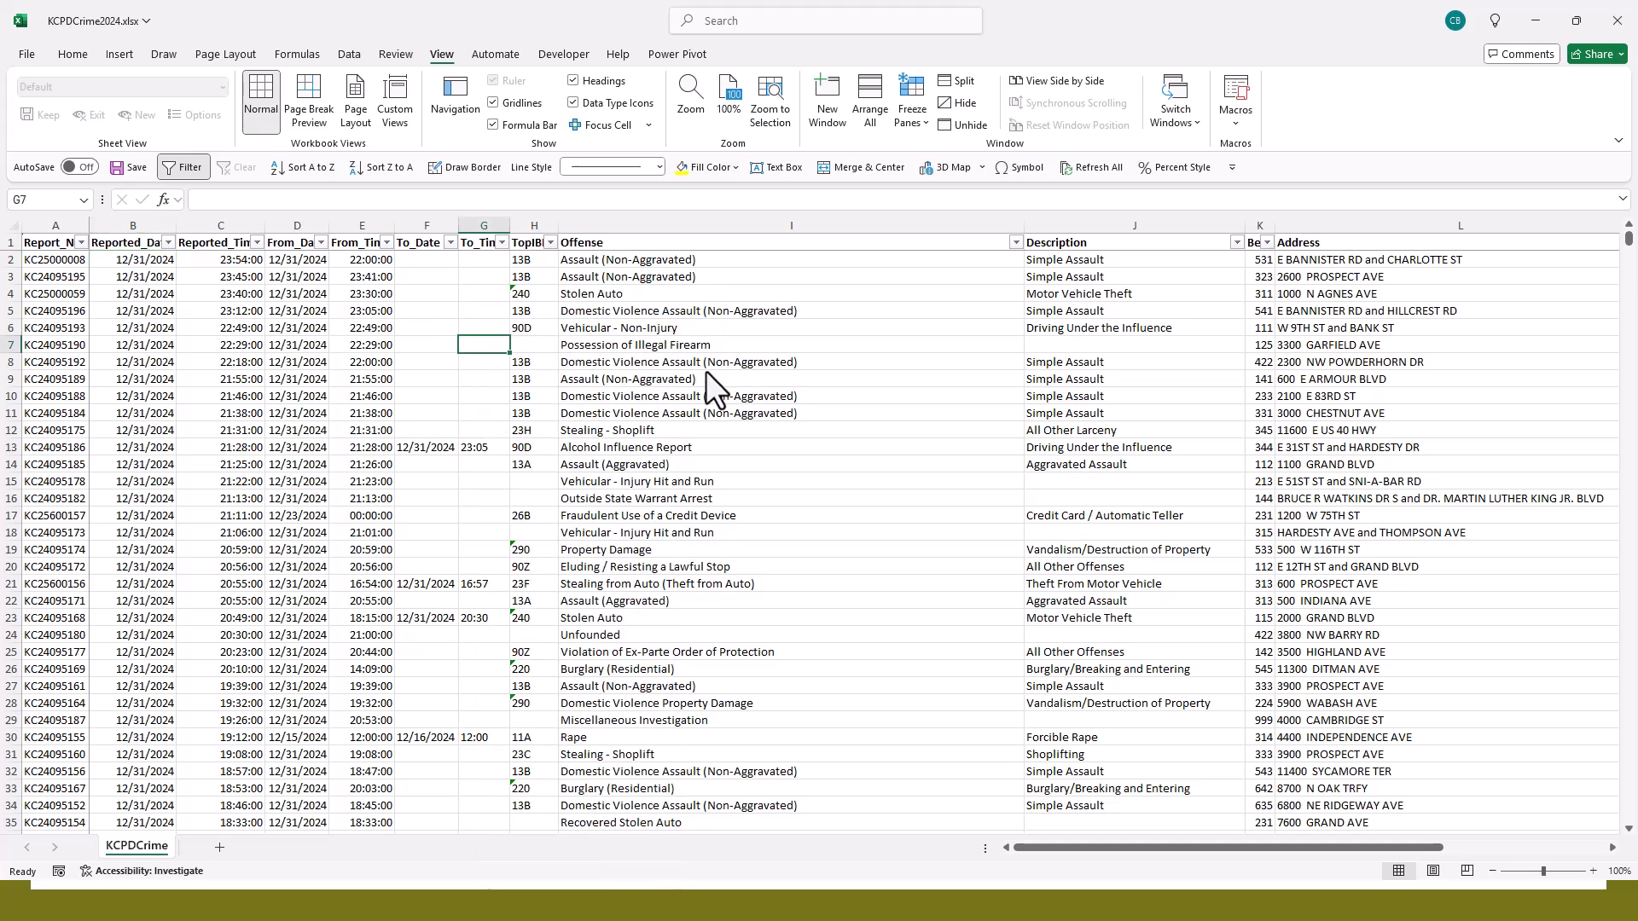
click(550, 243)
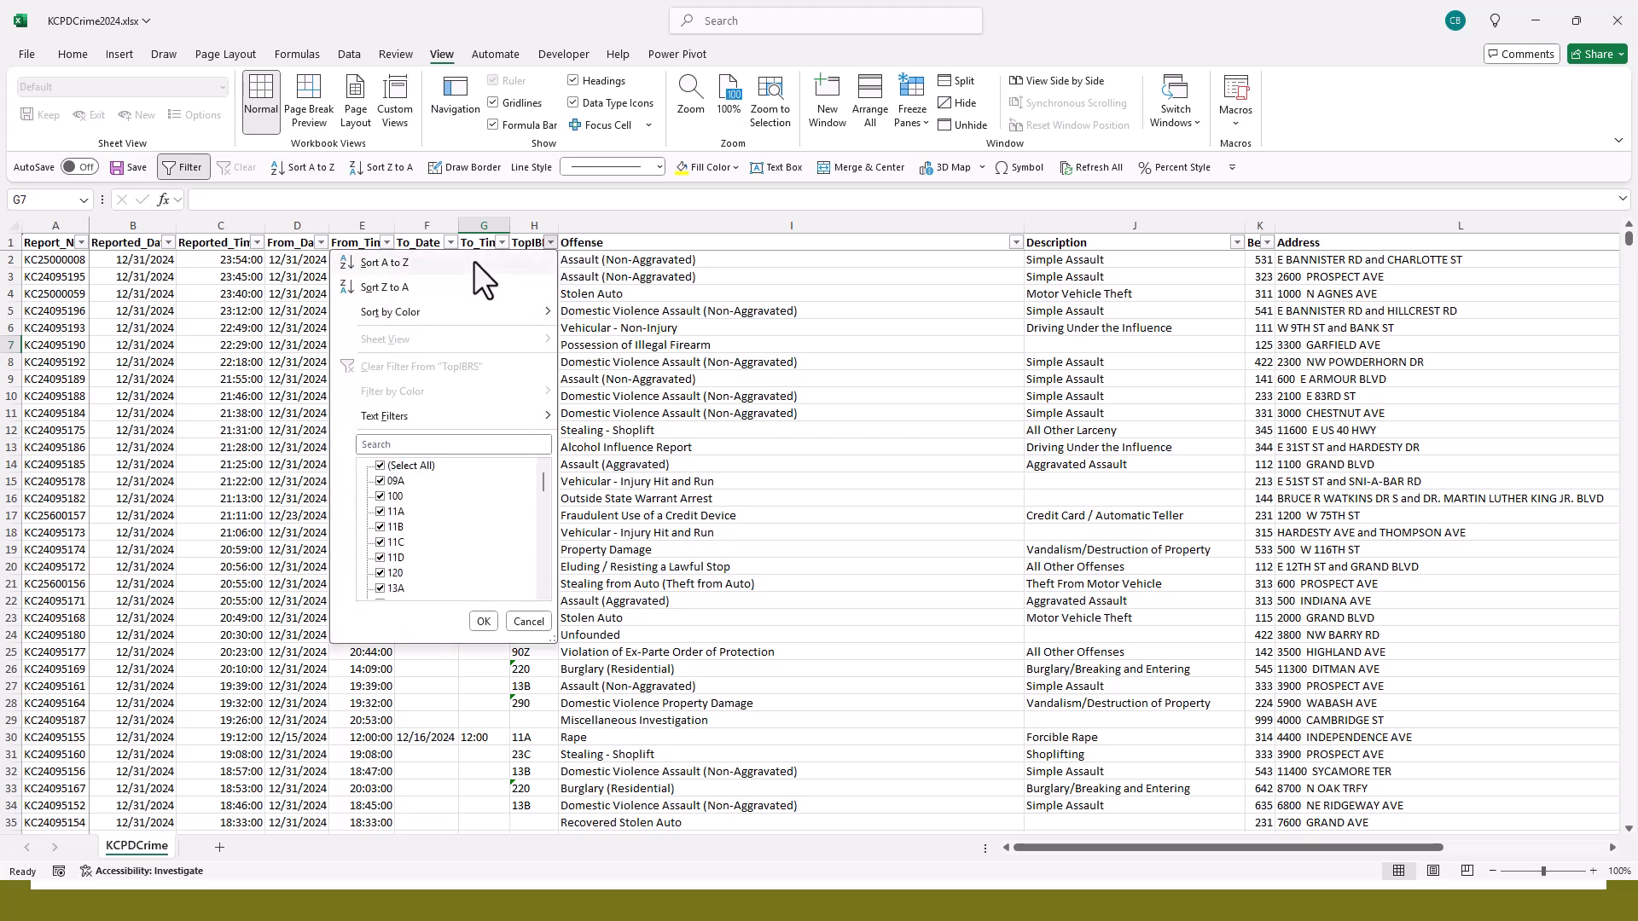
scroll(458, 512, down, 1)
scroll(458, 511, up, 1)
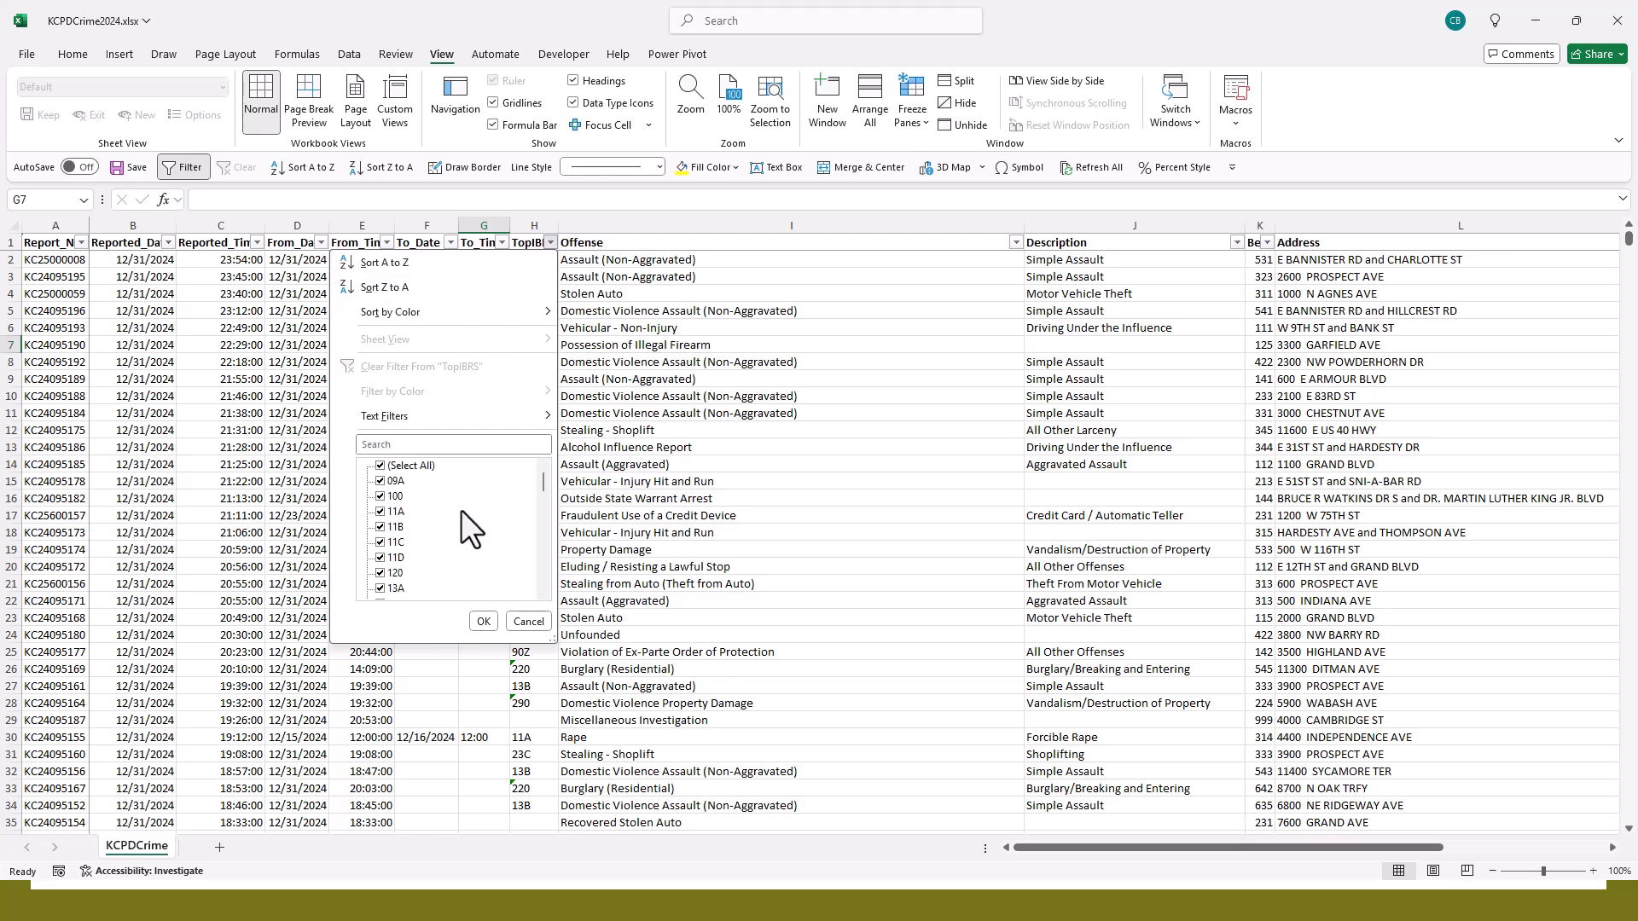
click(381, 467)
scroll(470, 530, down, 3)
scroll(469, 526, down, 5)
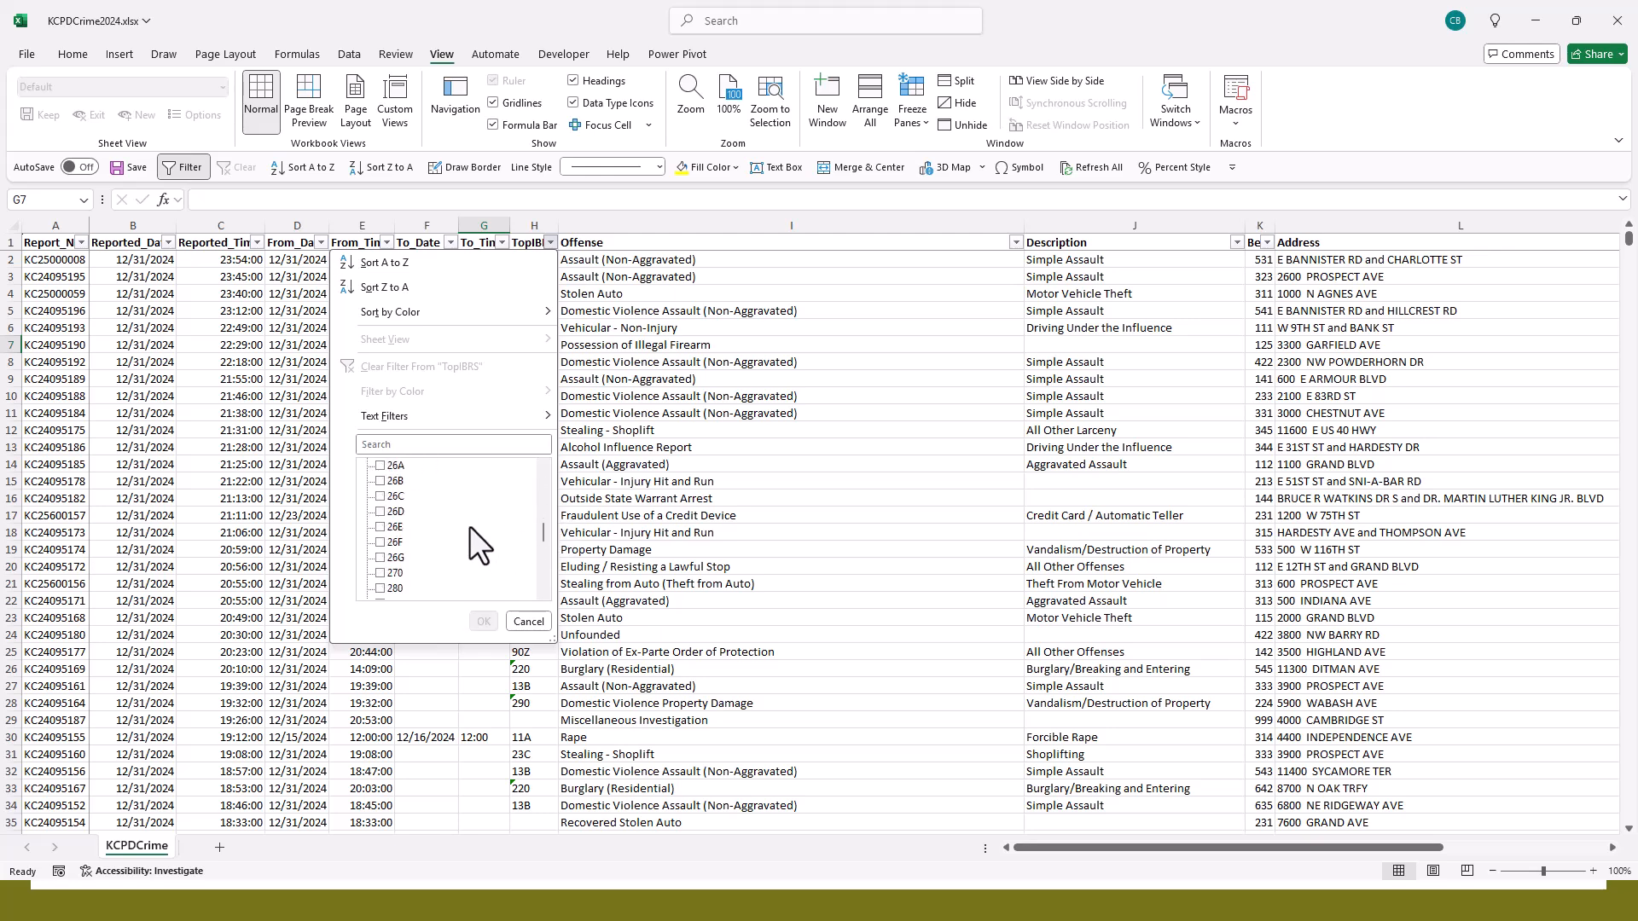
scroll(468, 524, up, 3)
scroll(401, 507, up, 1)
click(381, 526)
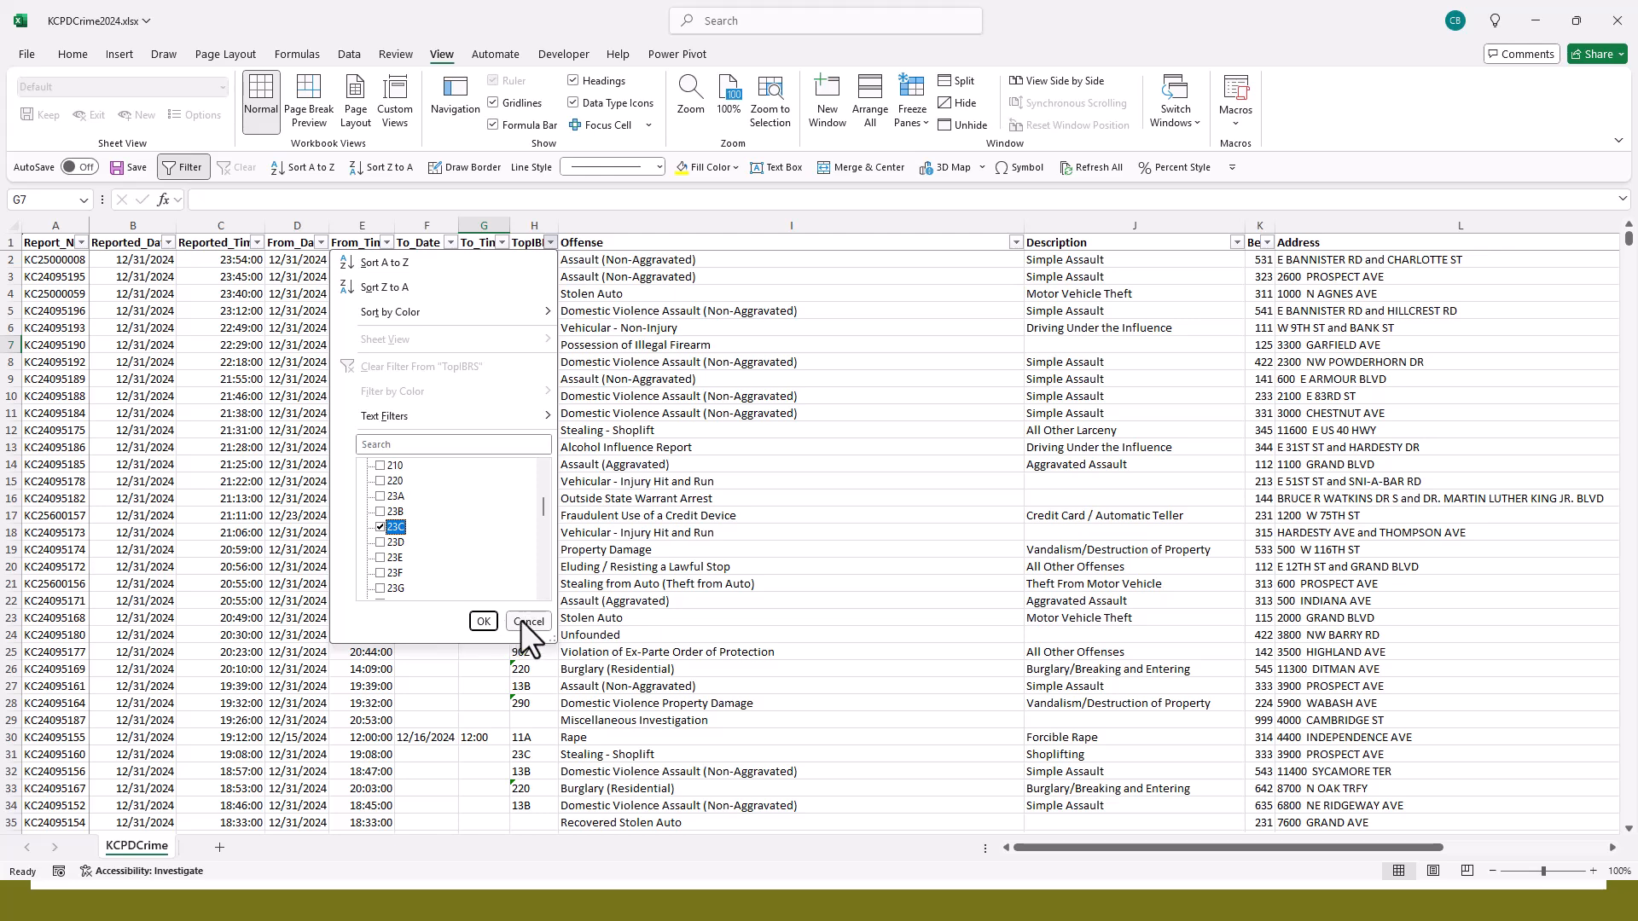
click(395, 527)
scroll(398, 512, up, 4)
click(379, 465)
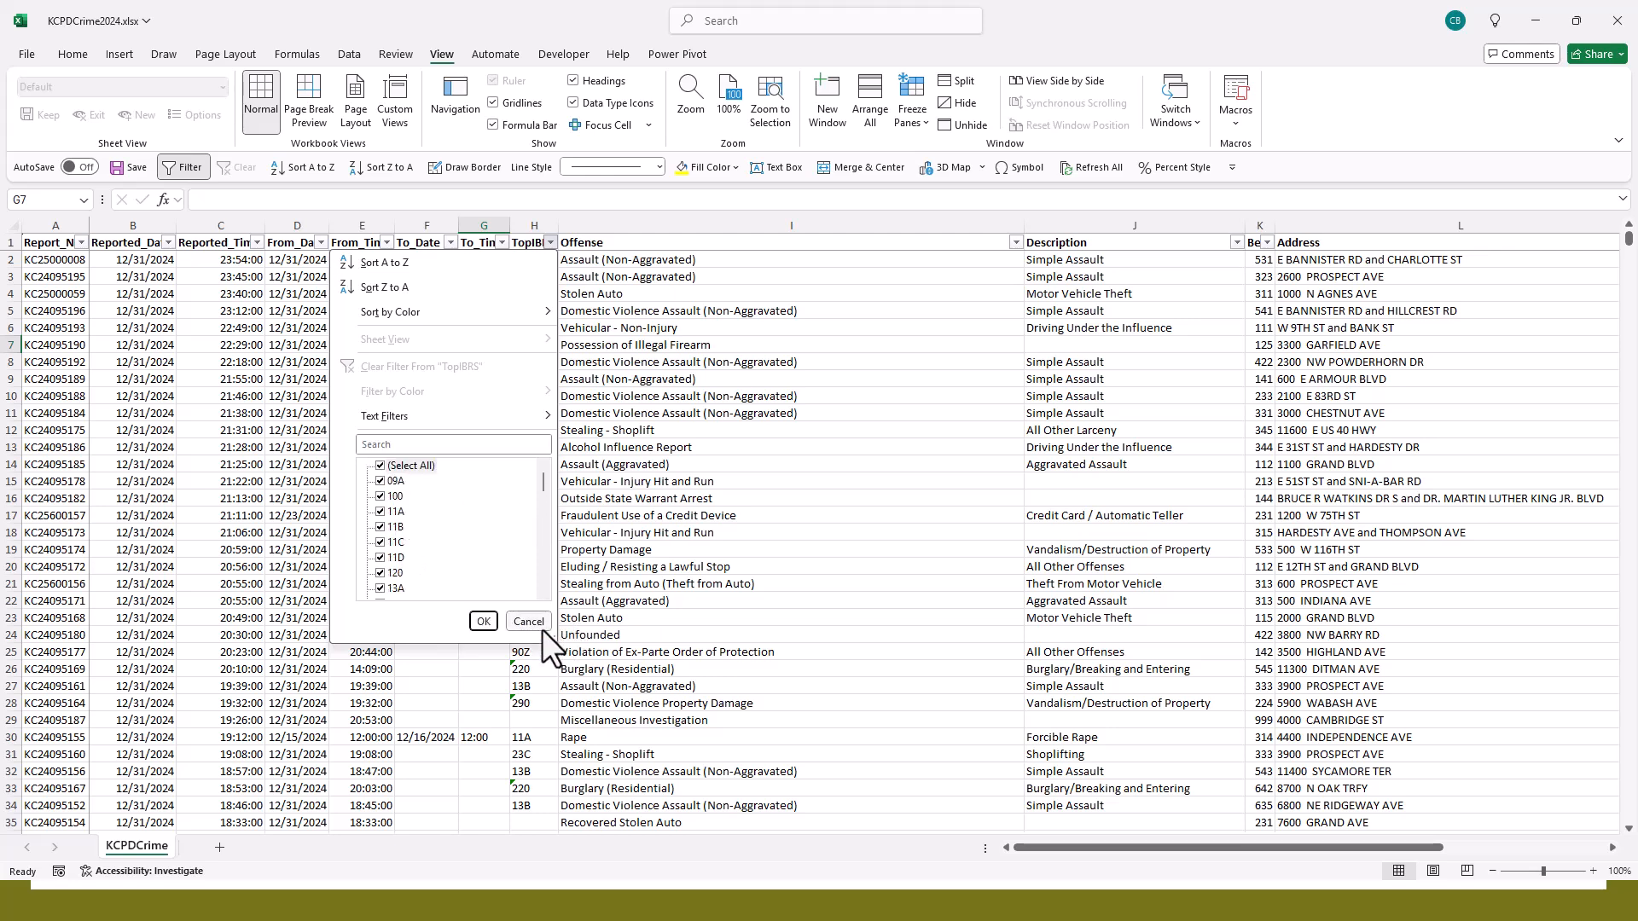
click(483, 621)
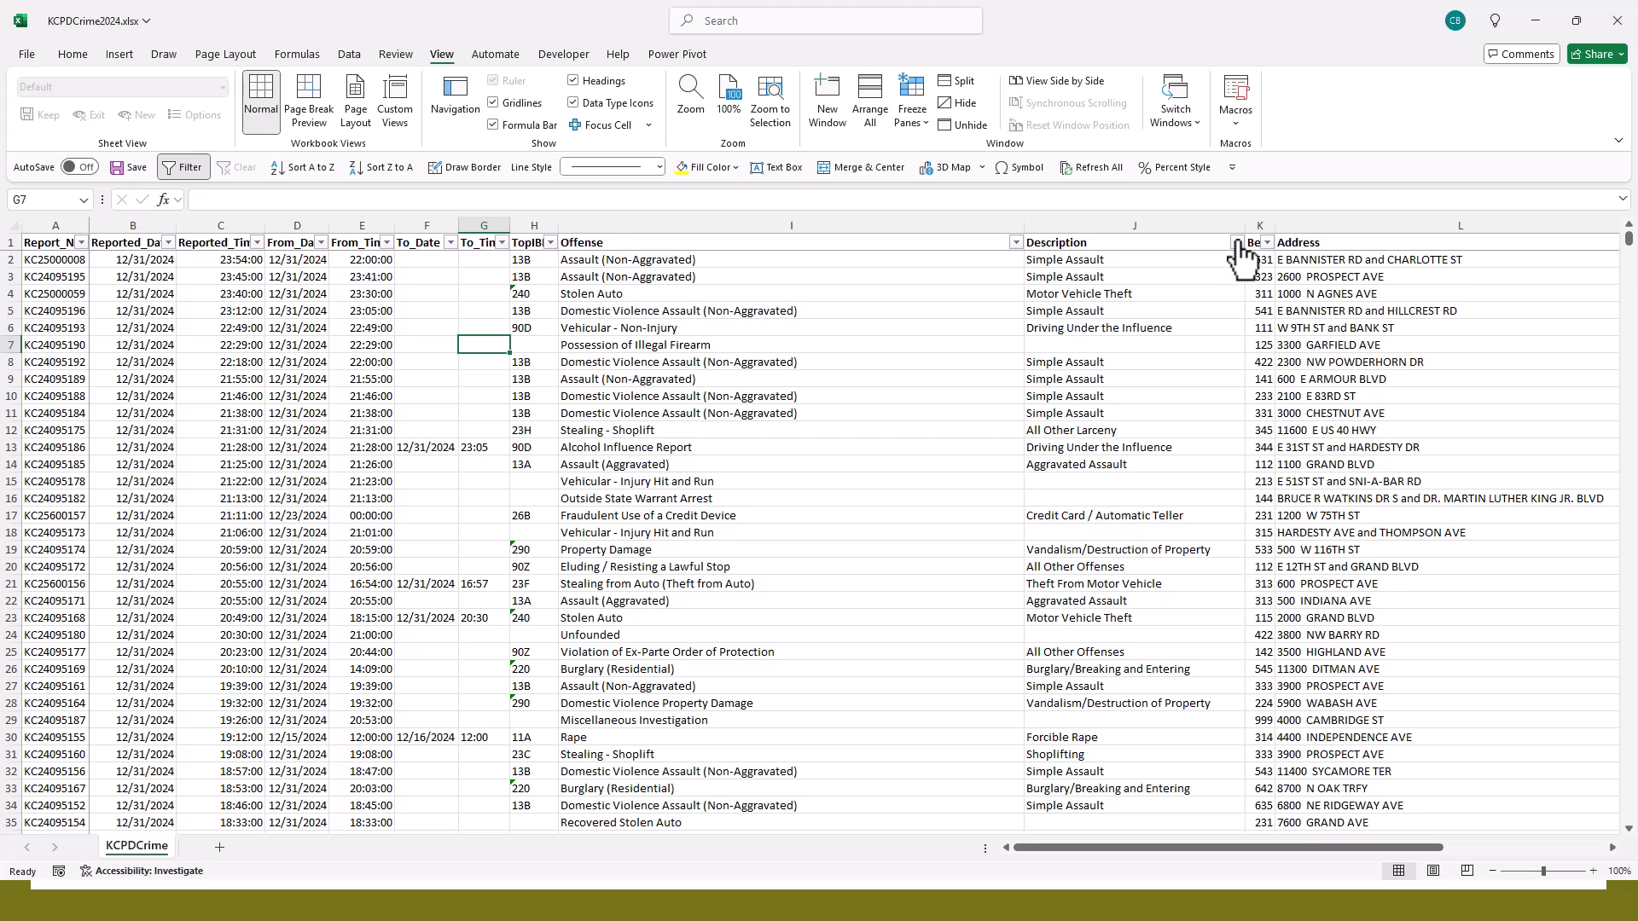
- Filter the Description column to show only Shoplifting records
click(723, 311)
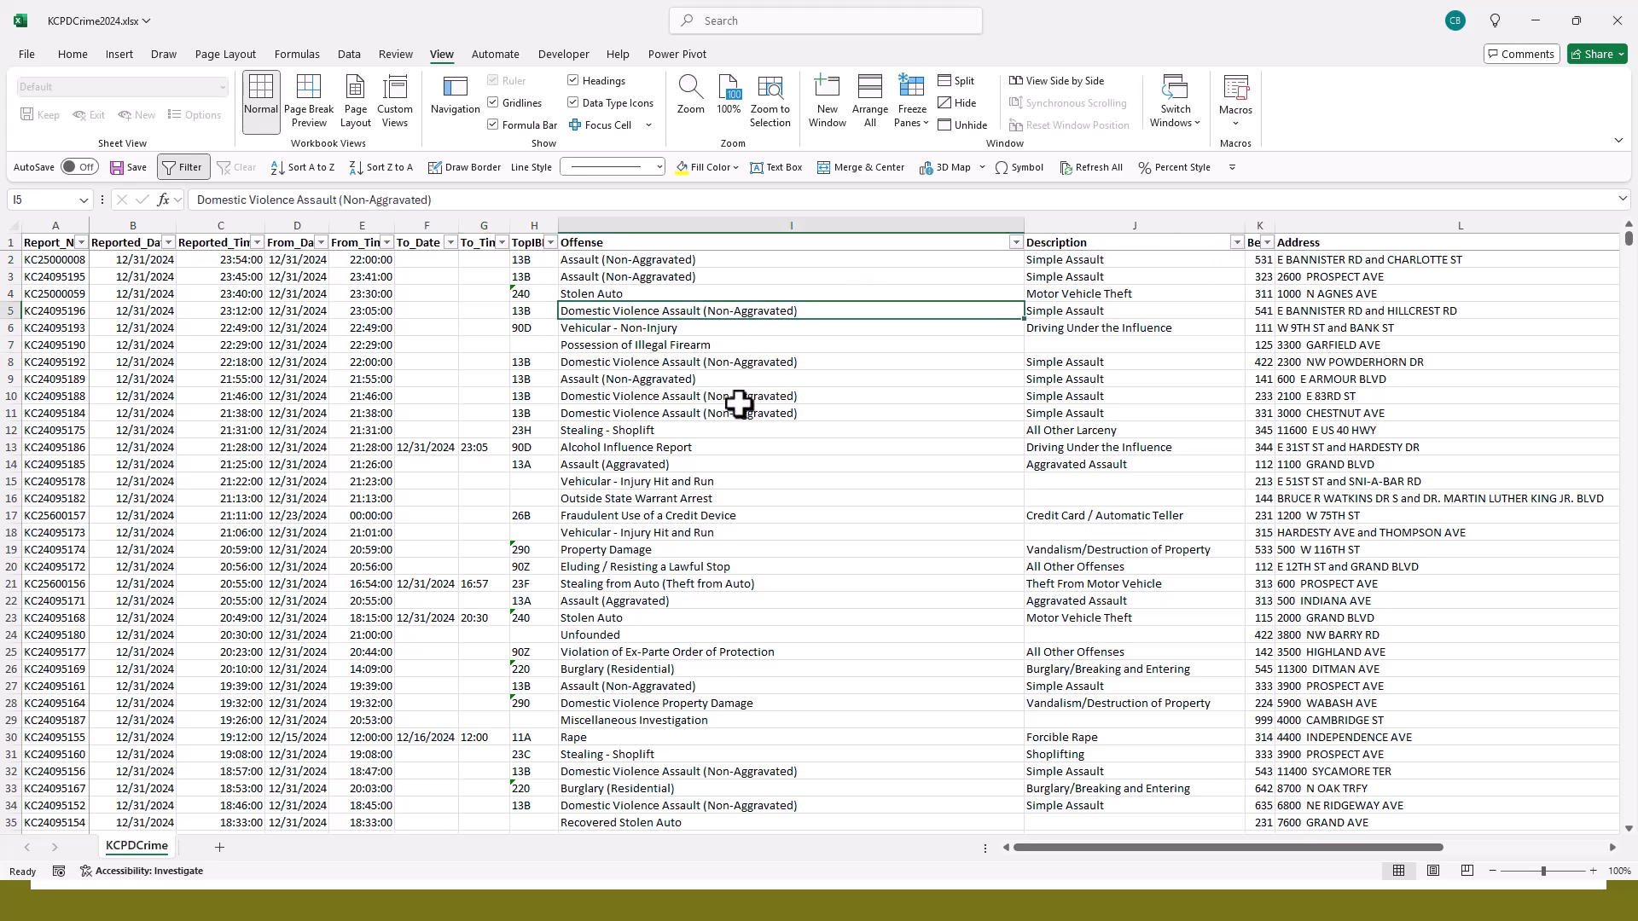
click(1108, 263)
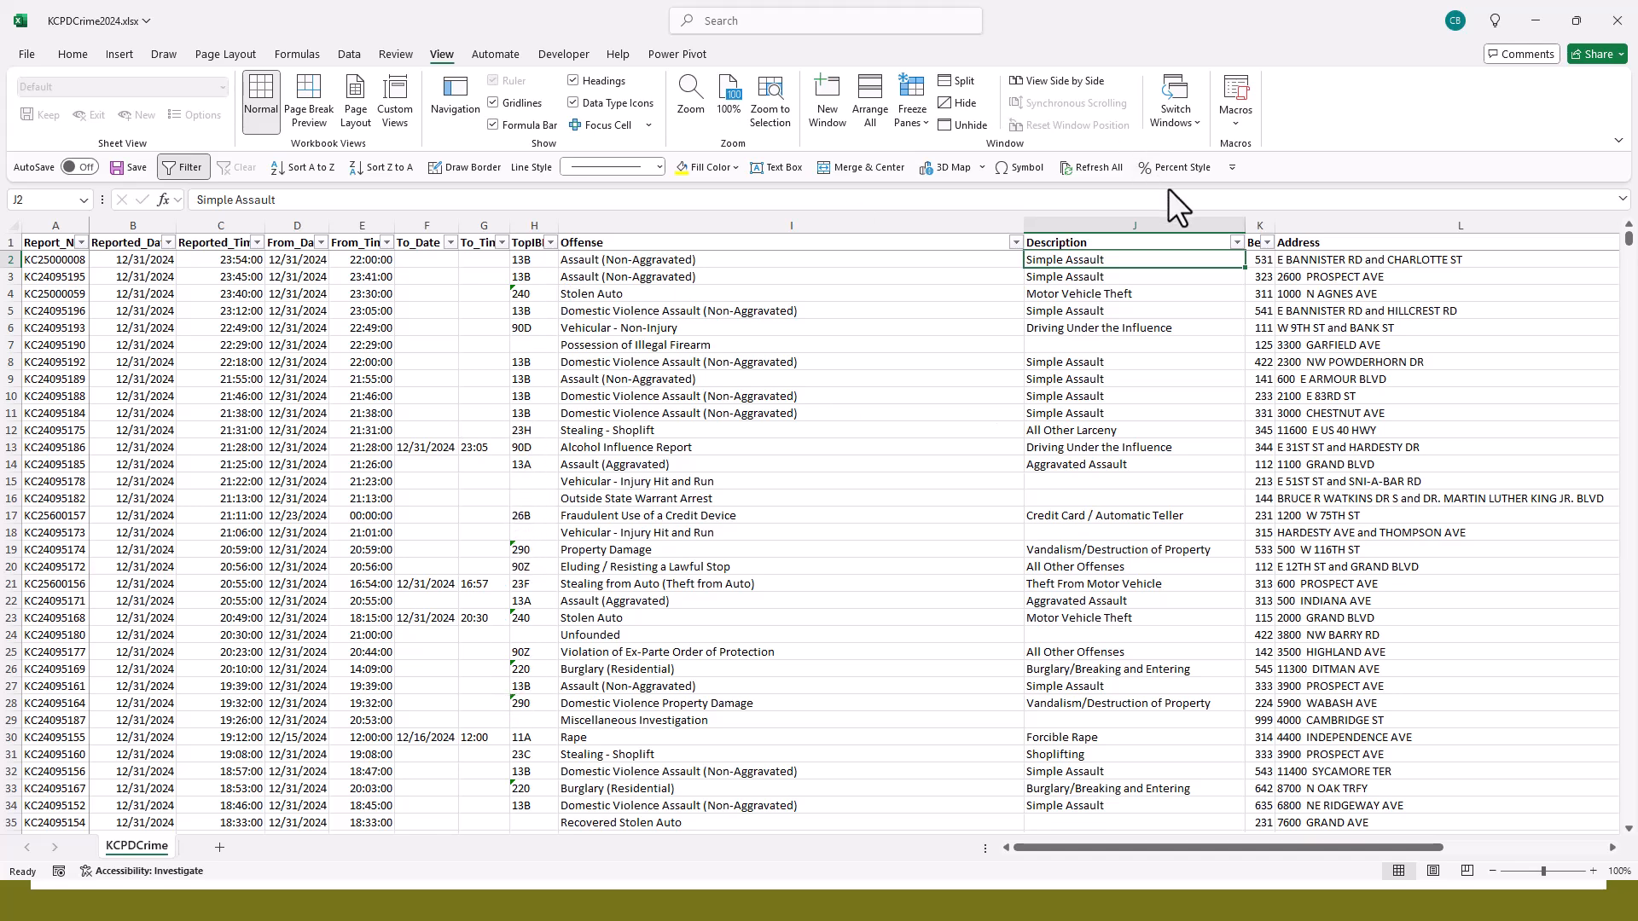
click(1236, 243)
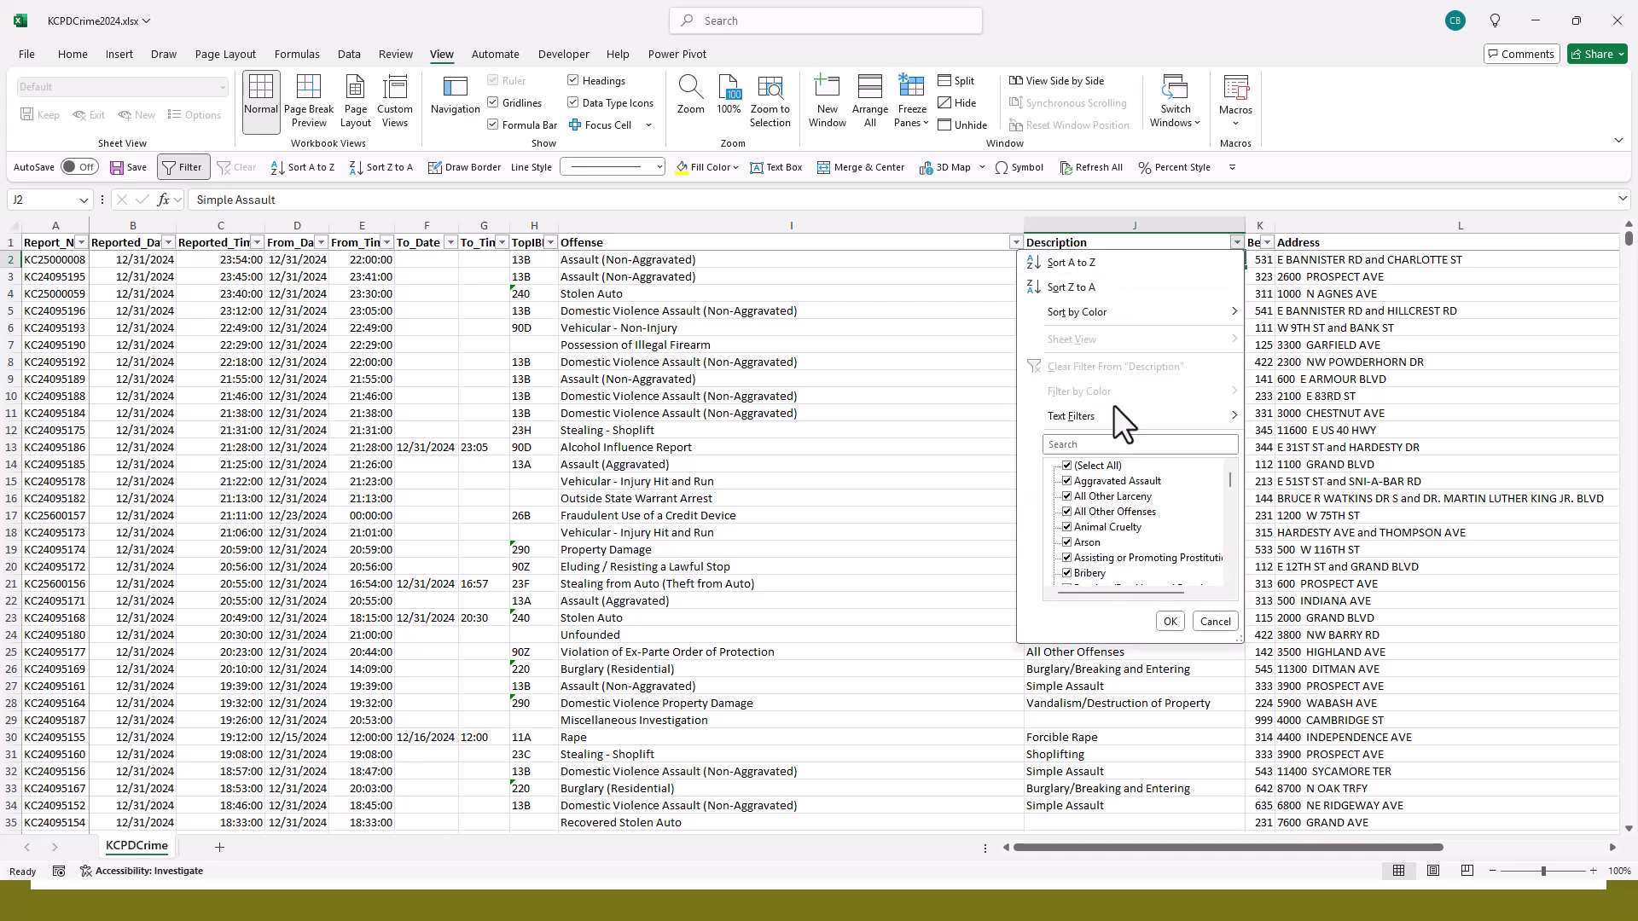
click(1108, 464)
scroll(1119, 500, down, 15)
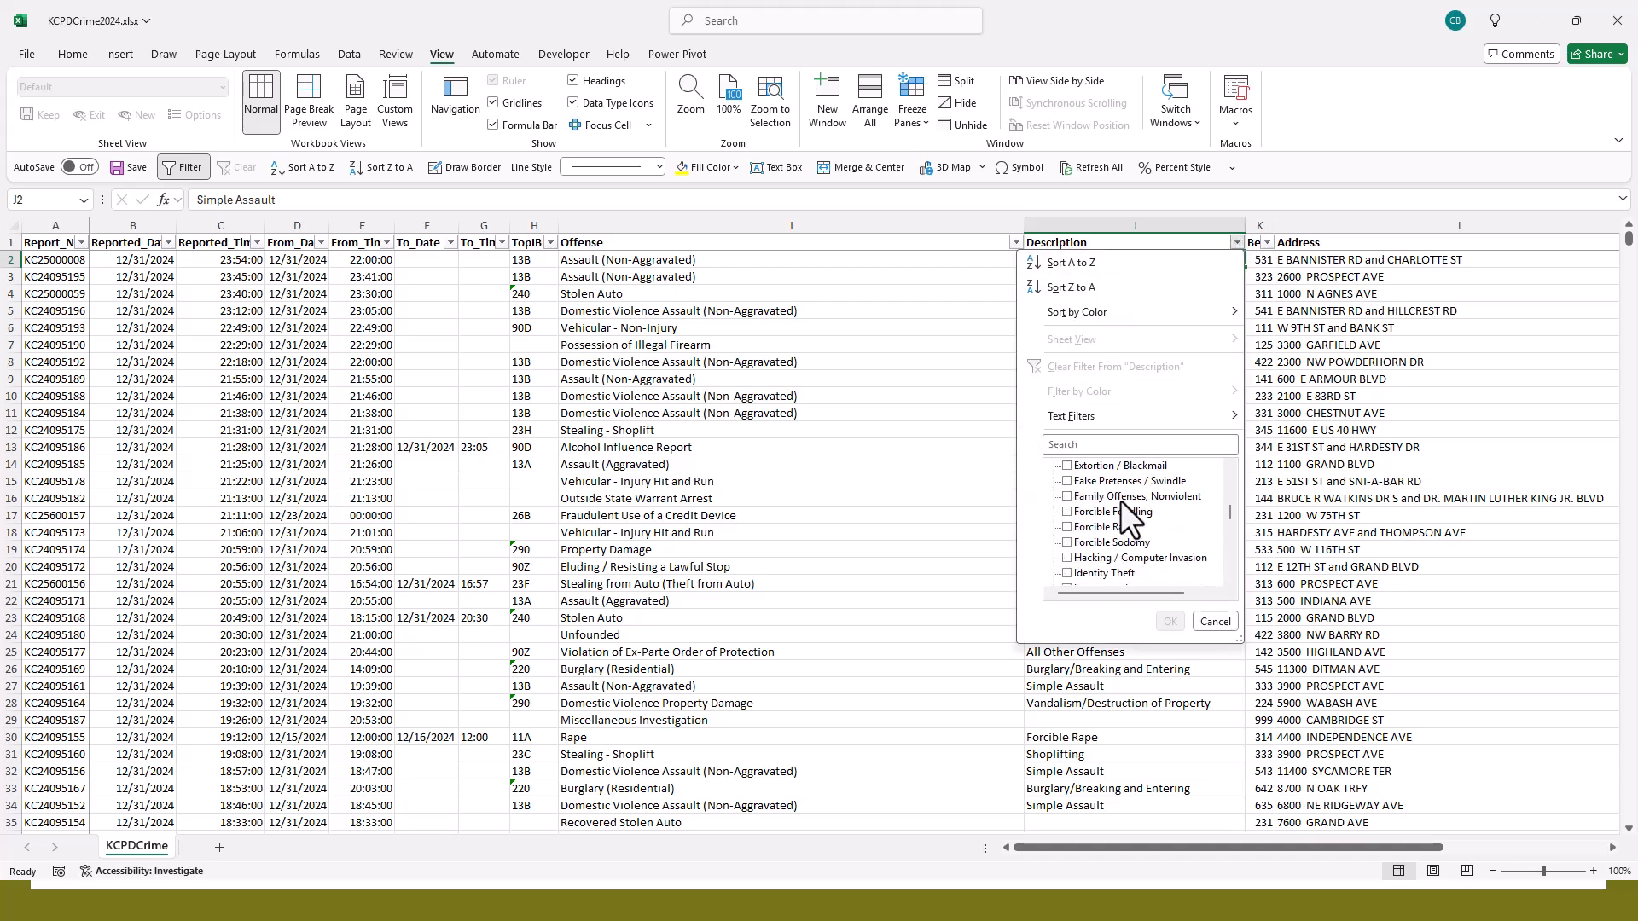
scroll(1119, 500, down, 2)
click(1086, 479)
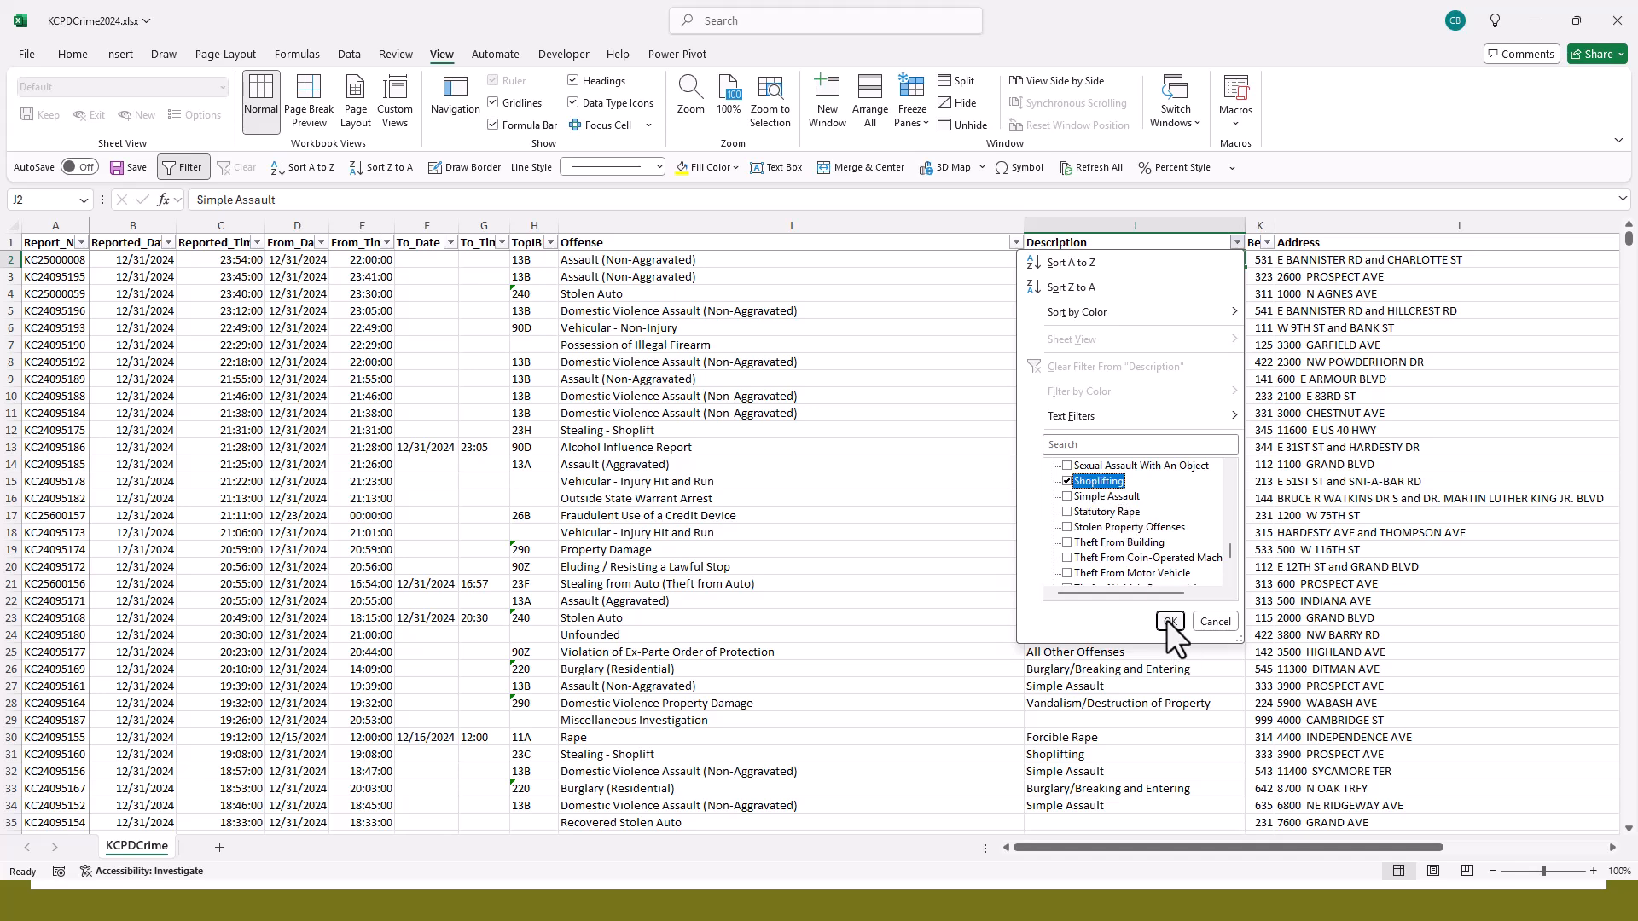
click(1170, 621)
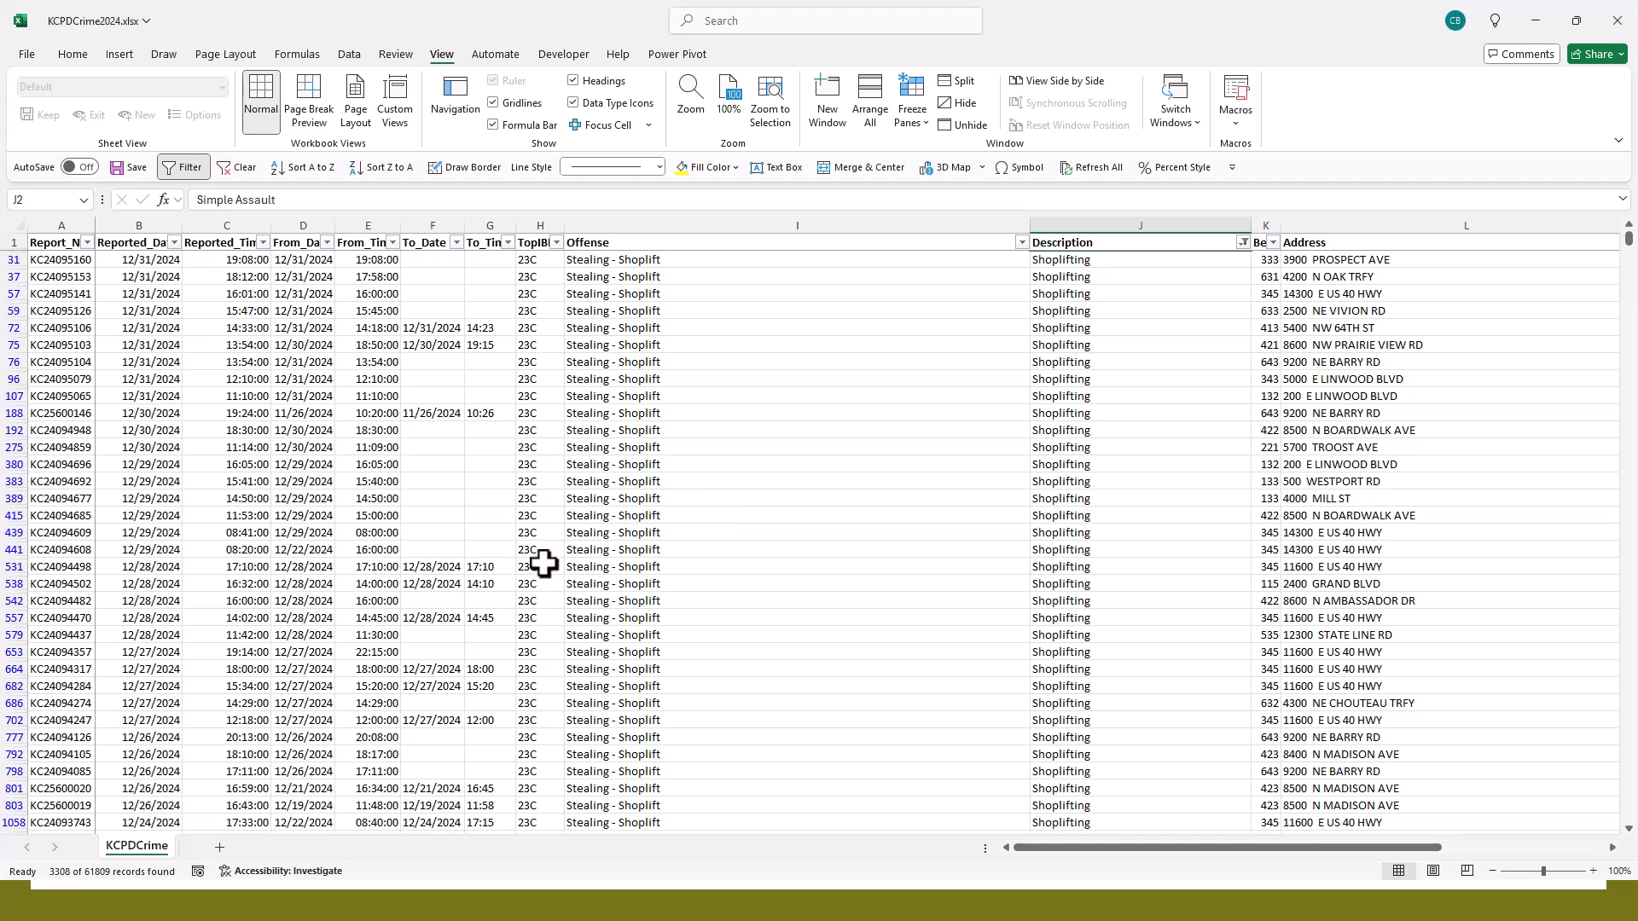
- Reselect all values in the Description filter to restore the full record list
click(1242, 244)
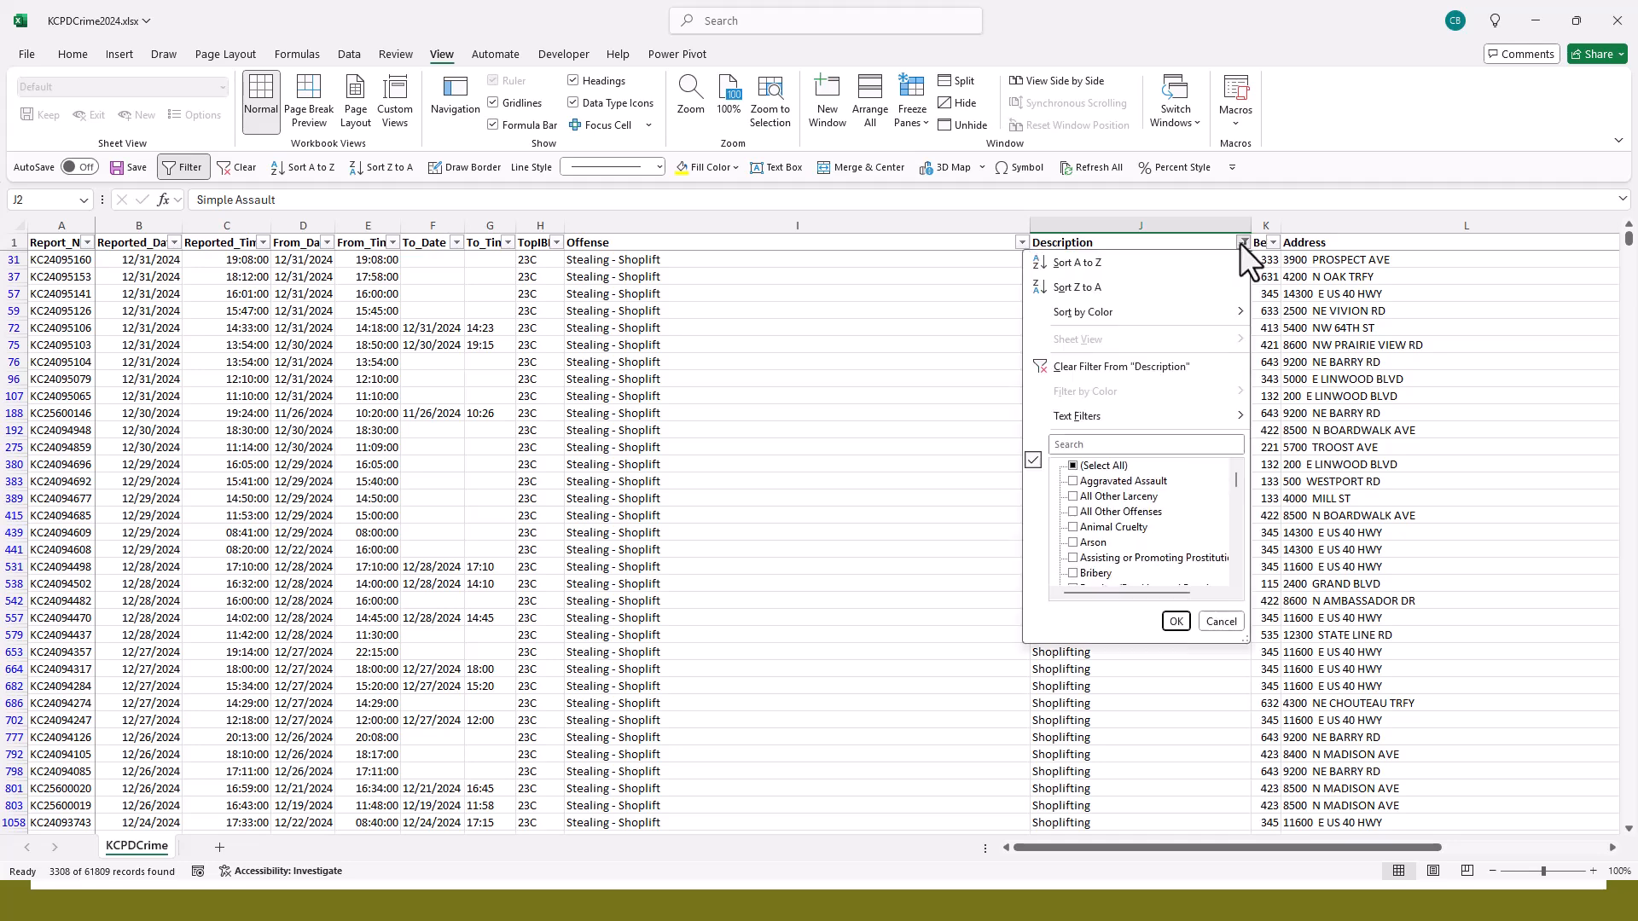
click(1072, 465)
click(1174, 621)
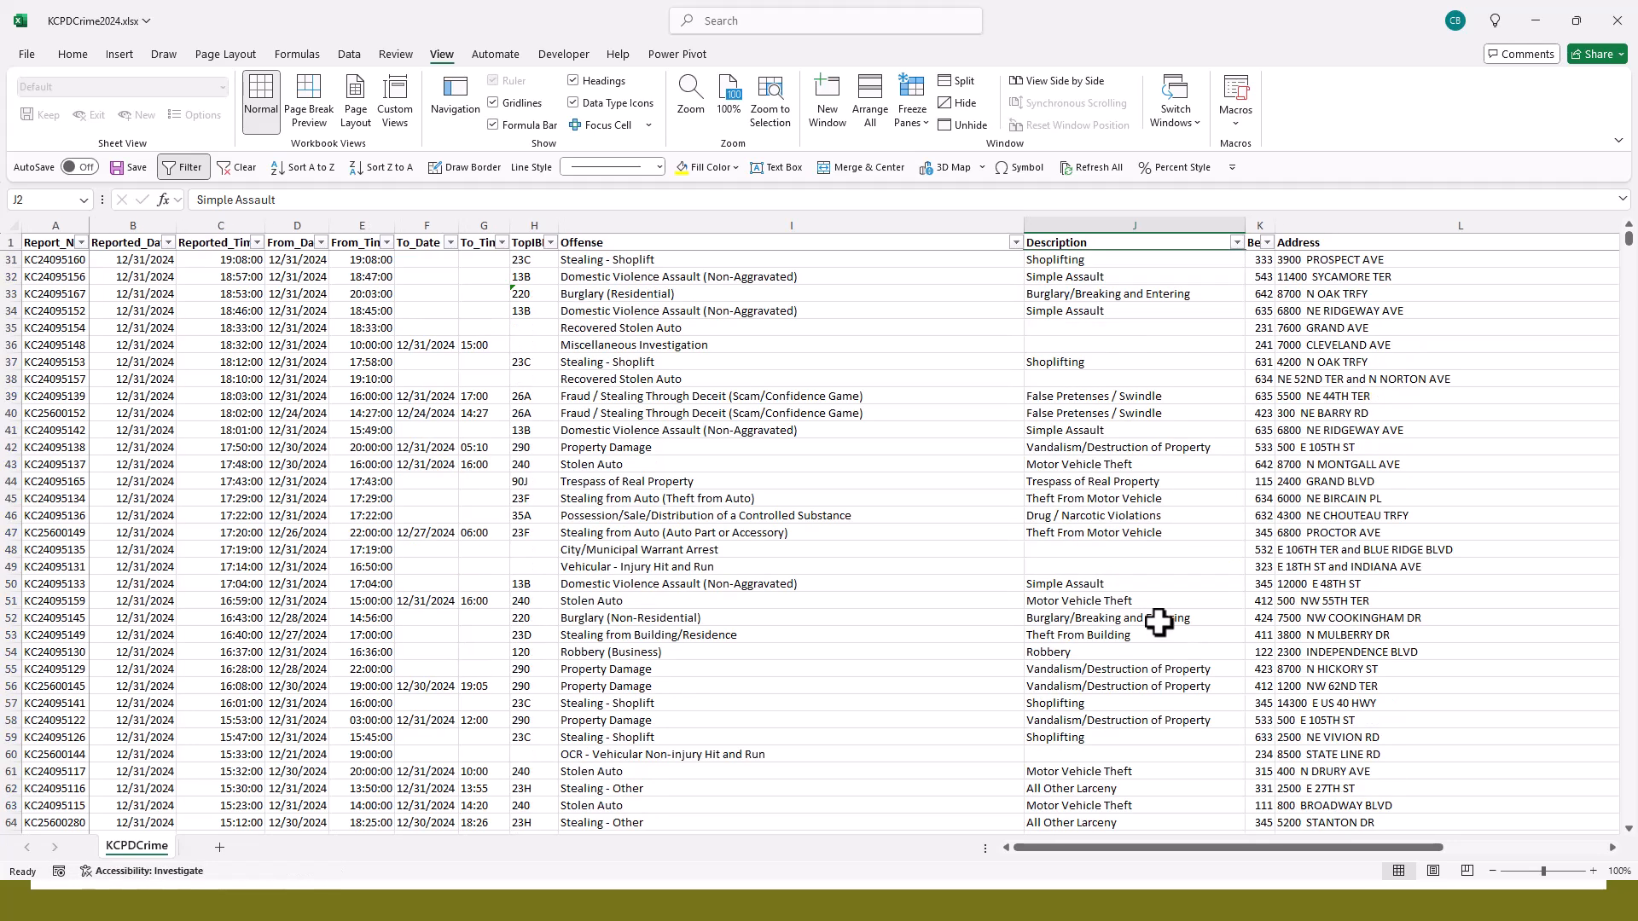
- Filter the Description column to show only Murder records
click(1236, 244)
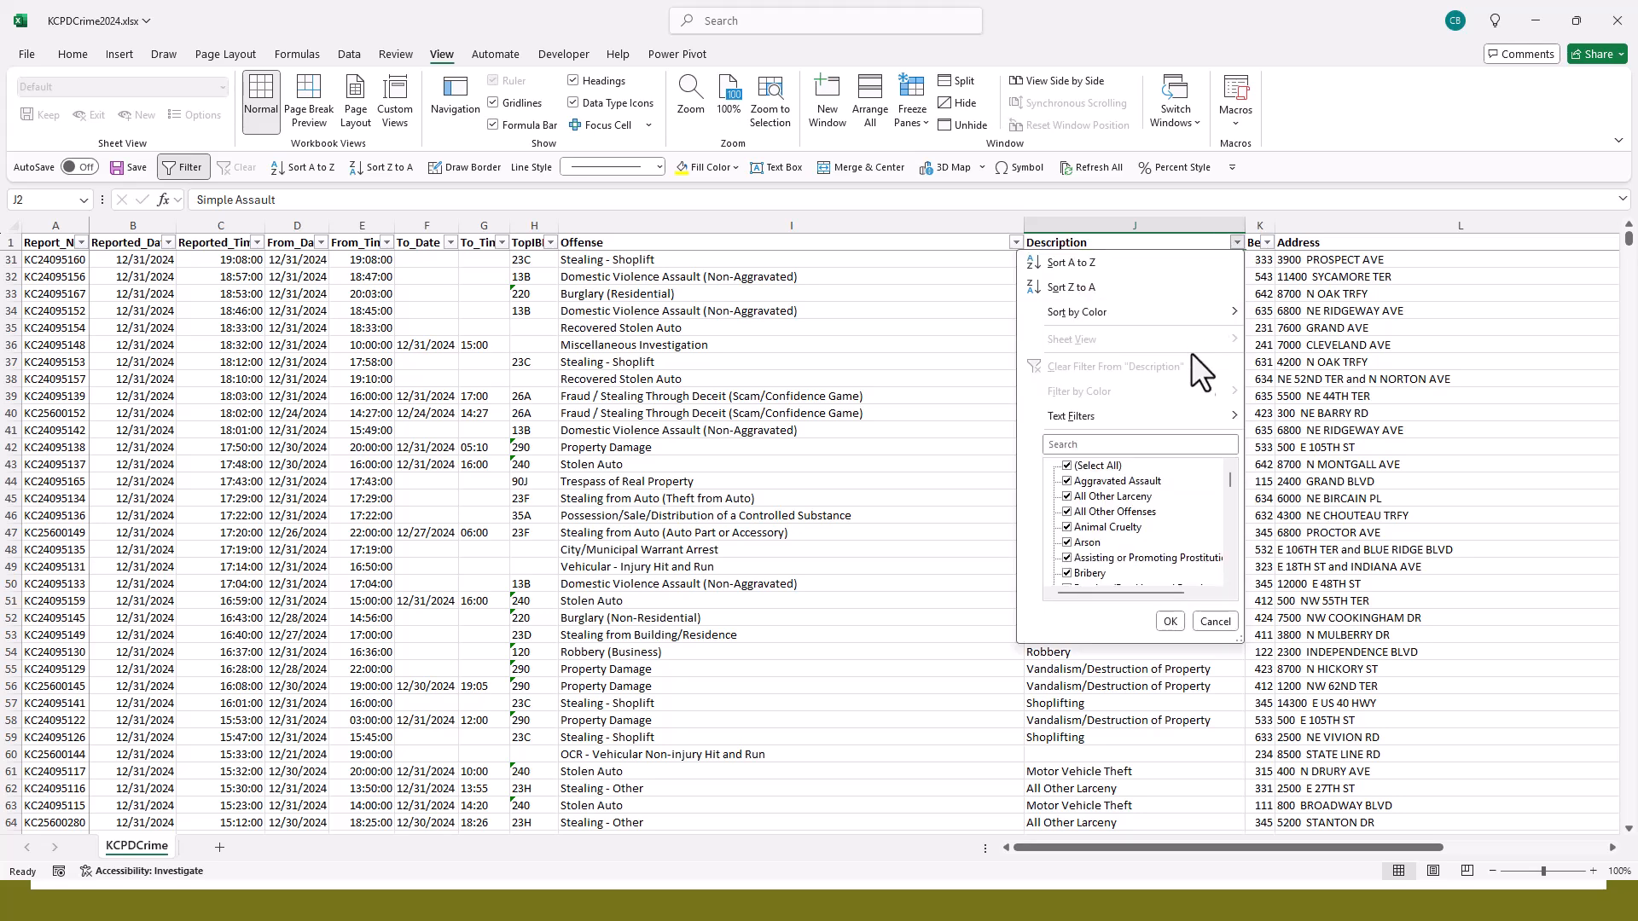
click(1088, 467)
scroll(1095, 505, down, 6)
scroll(1096, 508, down, 2)
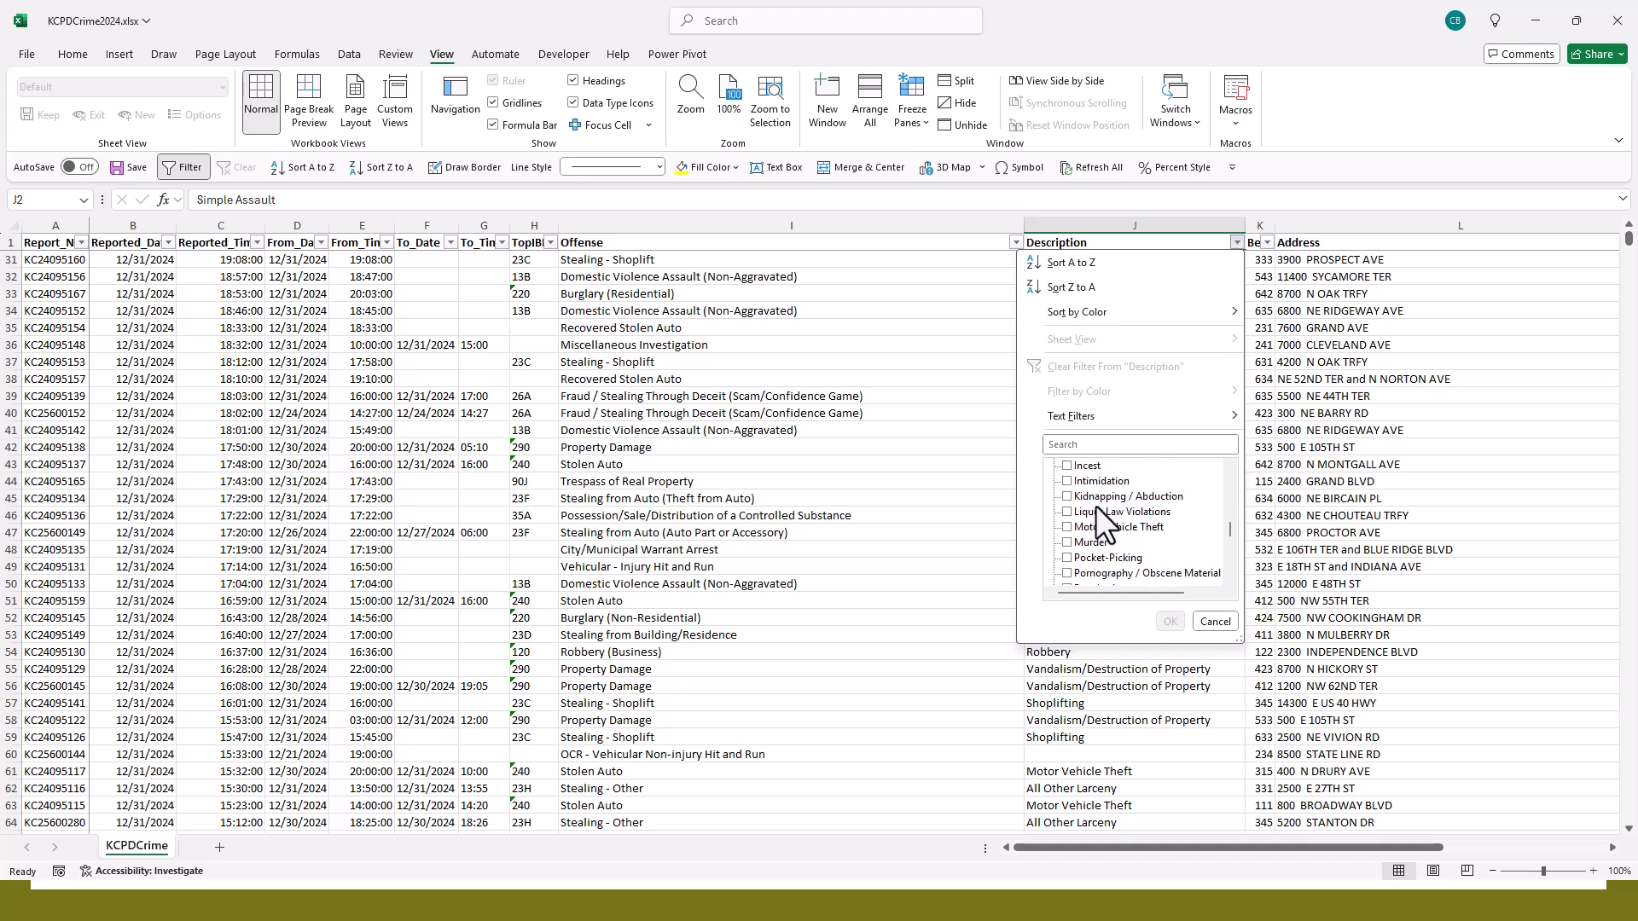
click(1089, 544)
click(1172, 620)
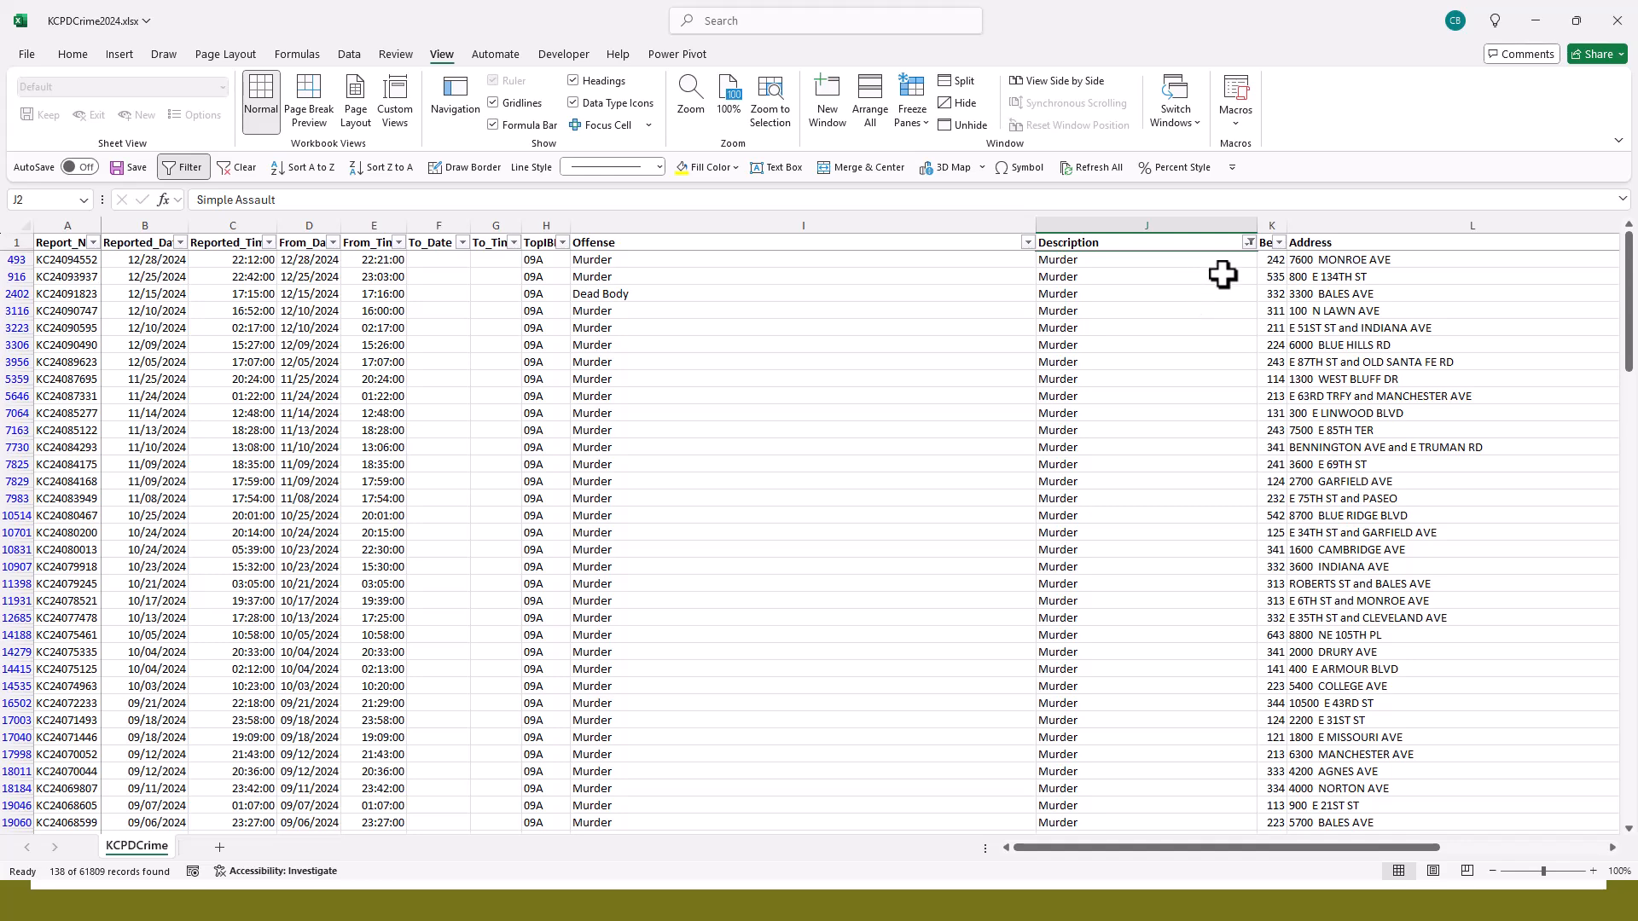
- Add Aggravated Assault to the Description filter alongside Murder
click(1249, 243)
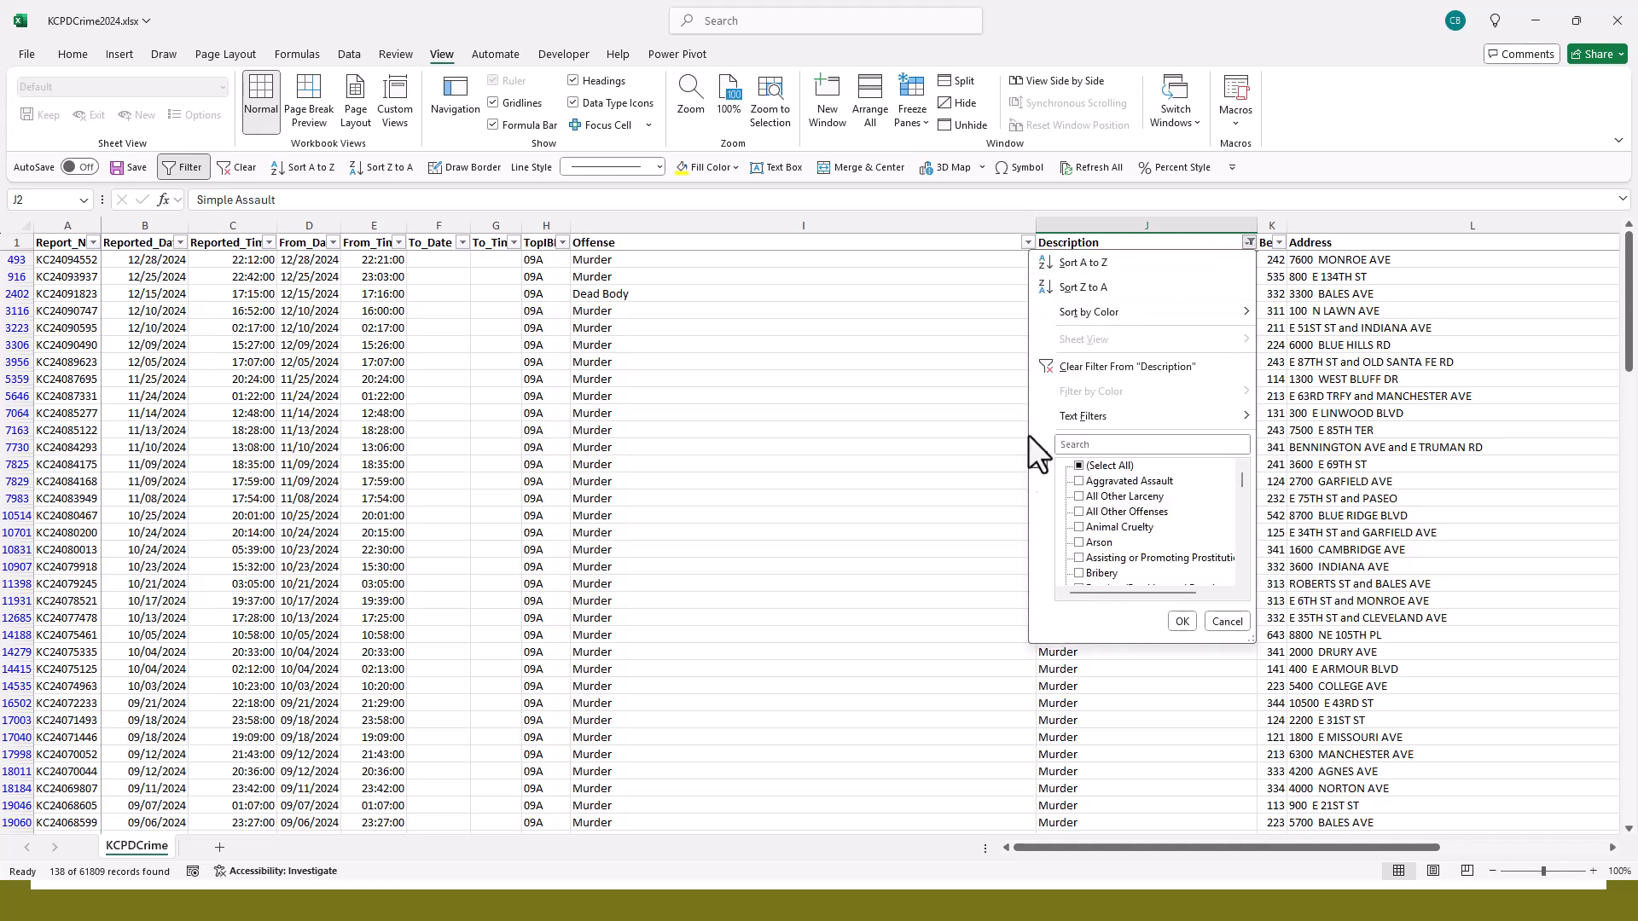
click(1103, 480)
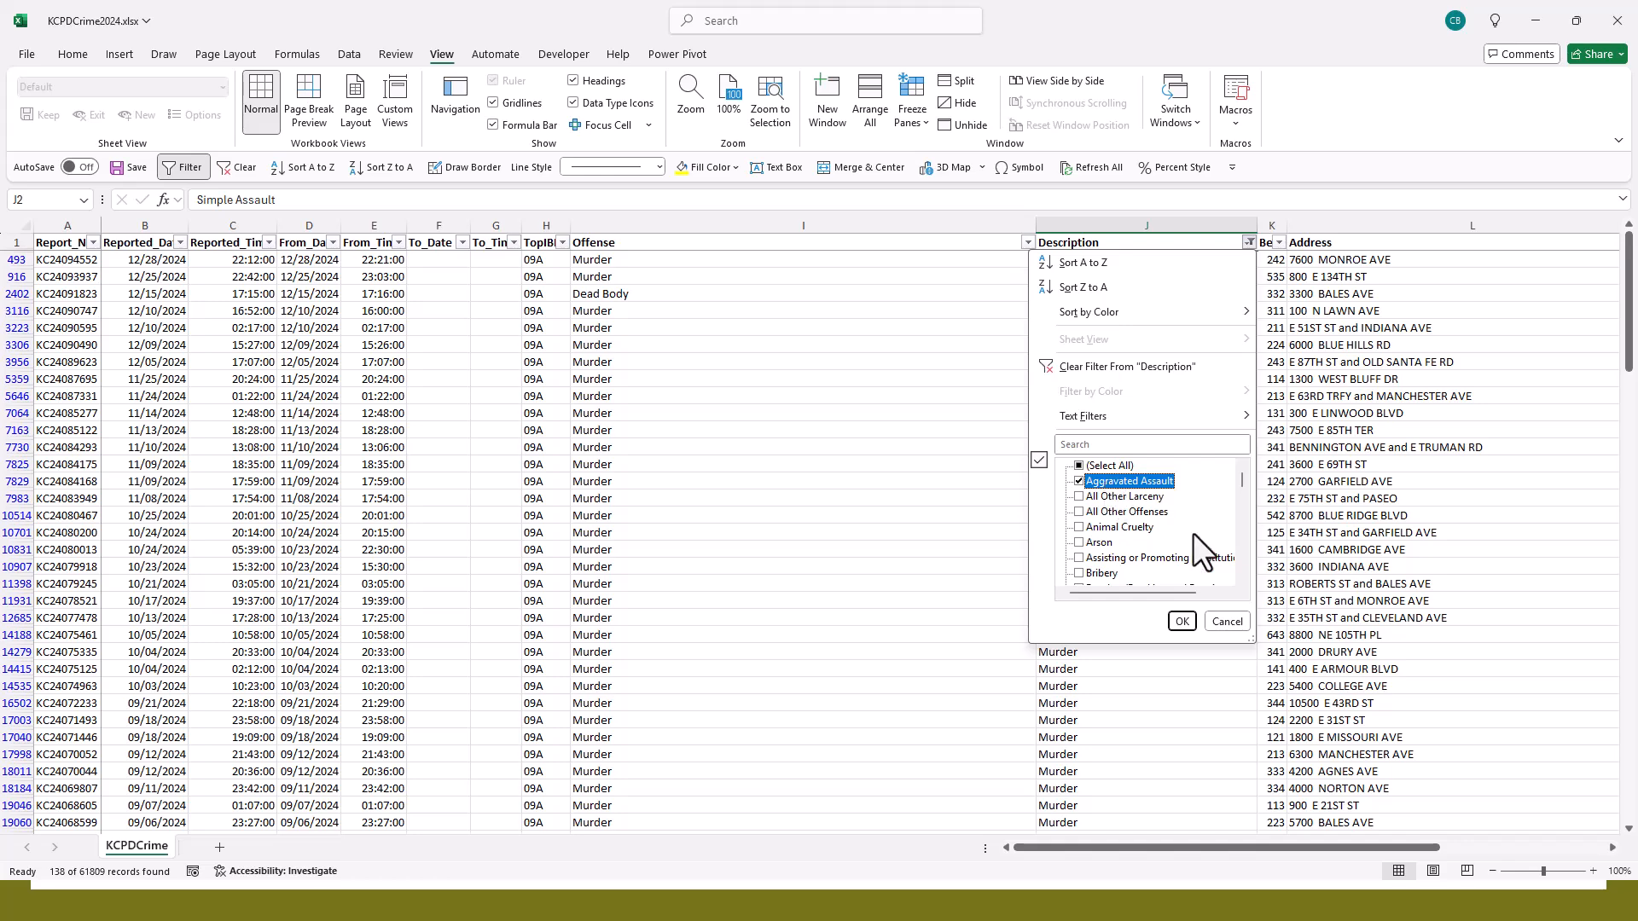
click(1180, 620)
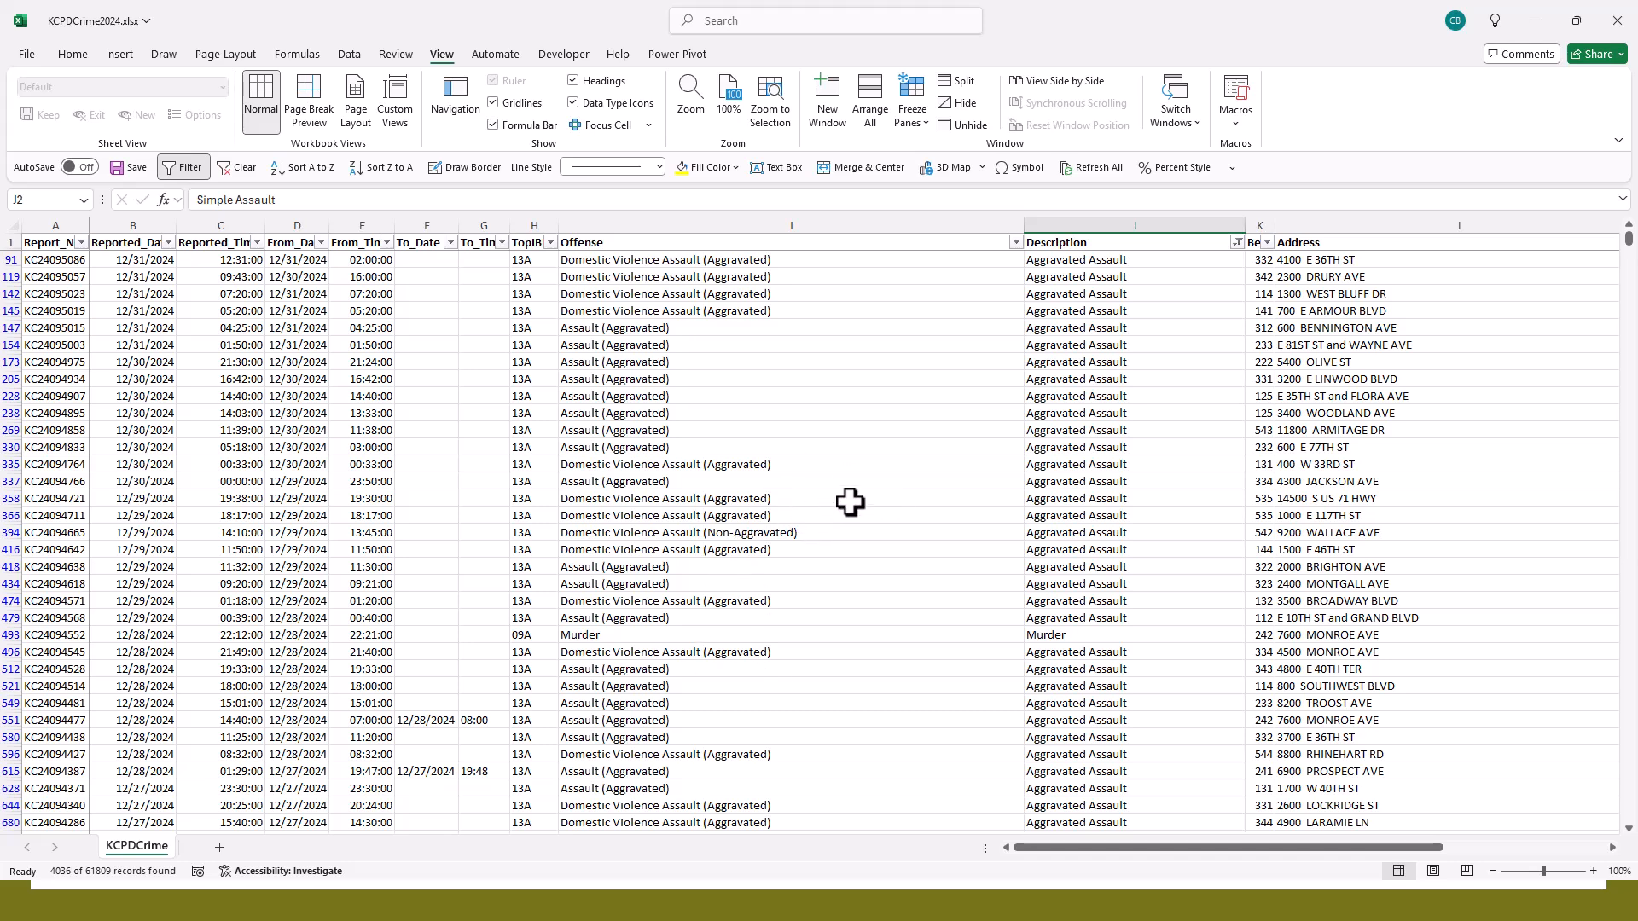
- Filter the Reported_Date column to show only records from July 2024
click(168, 243)
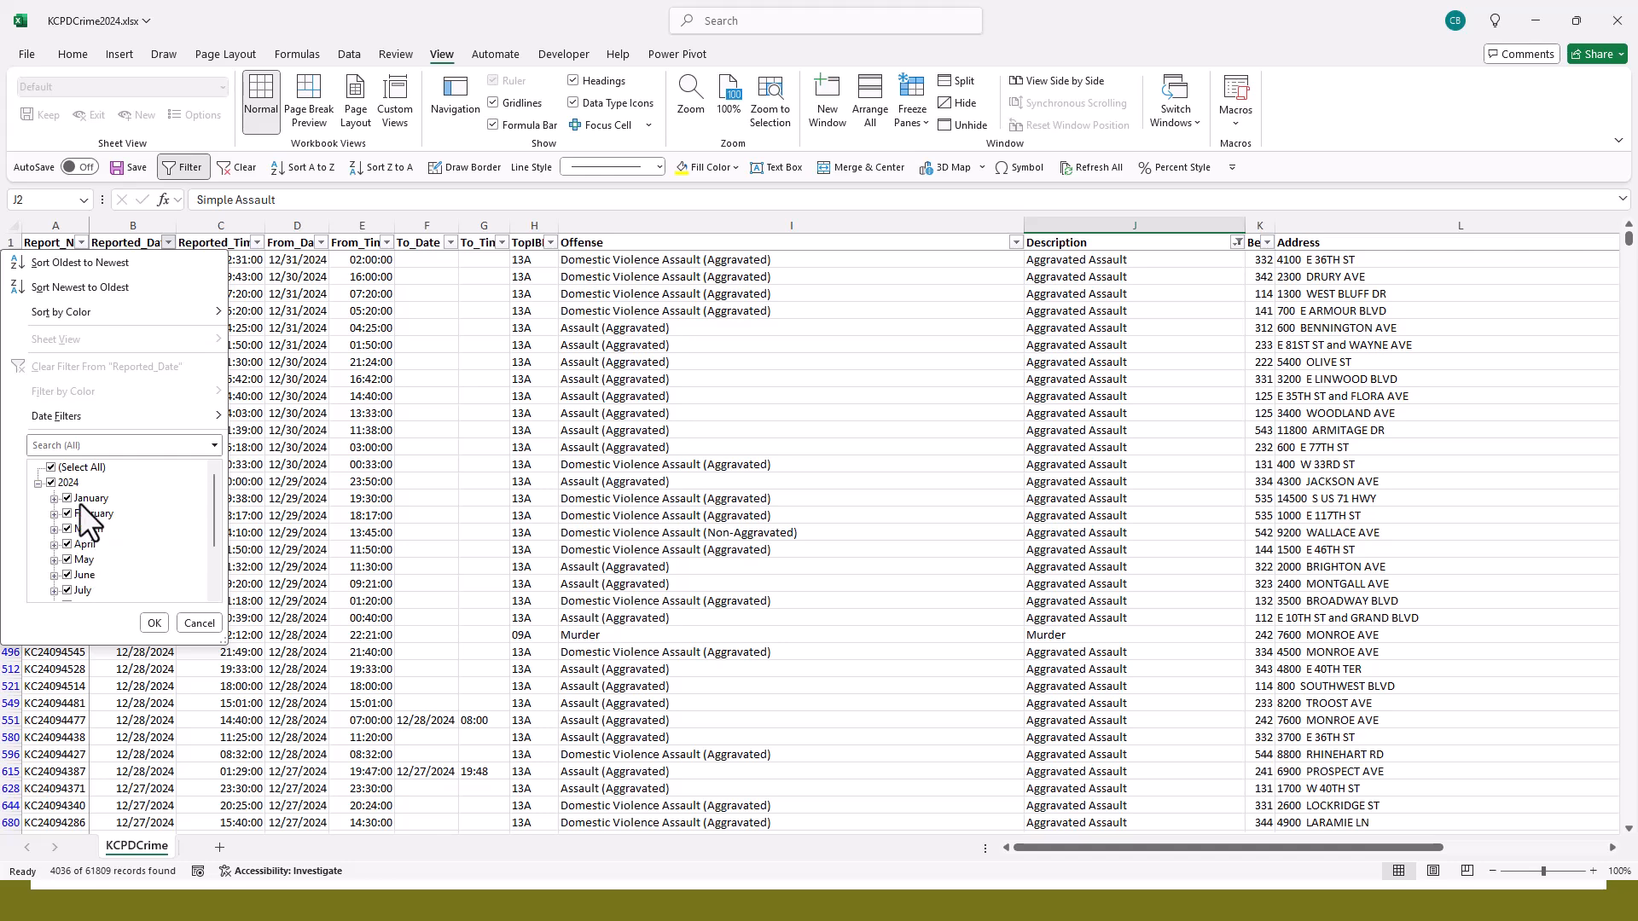
click(49, 466)
scroll(61, 512, down, 1)
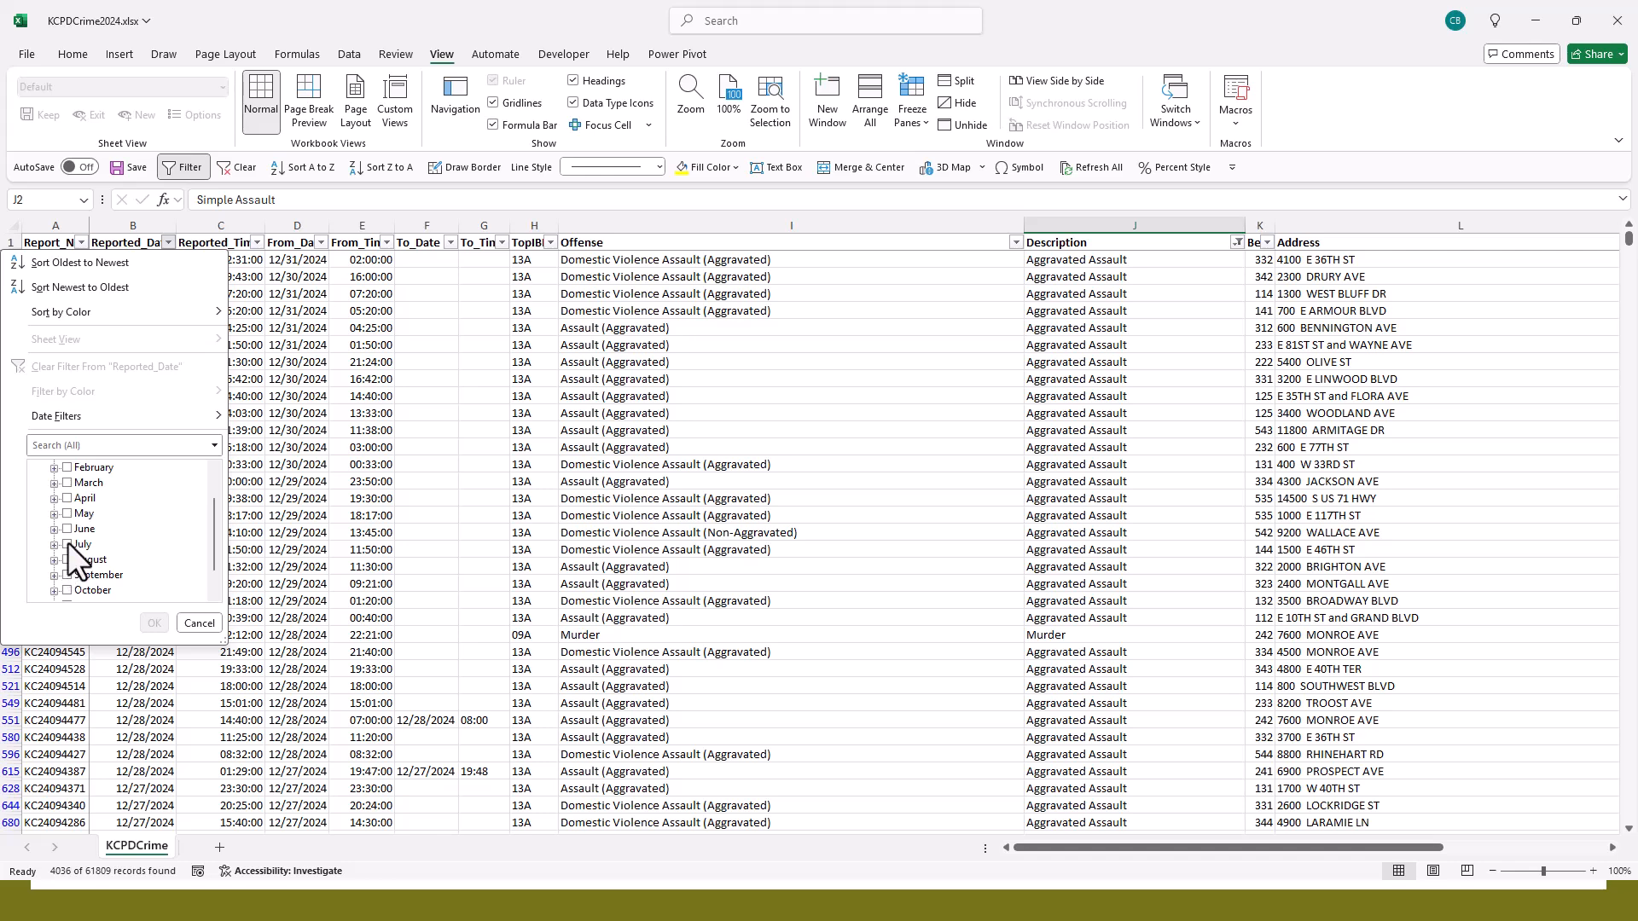
click(69, 544)
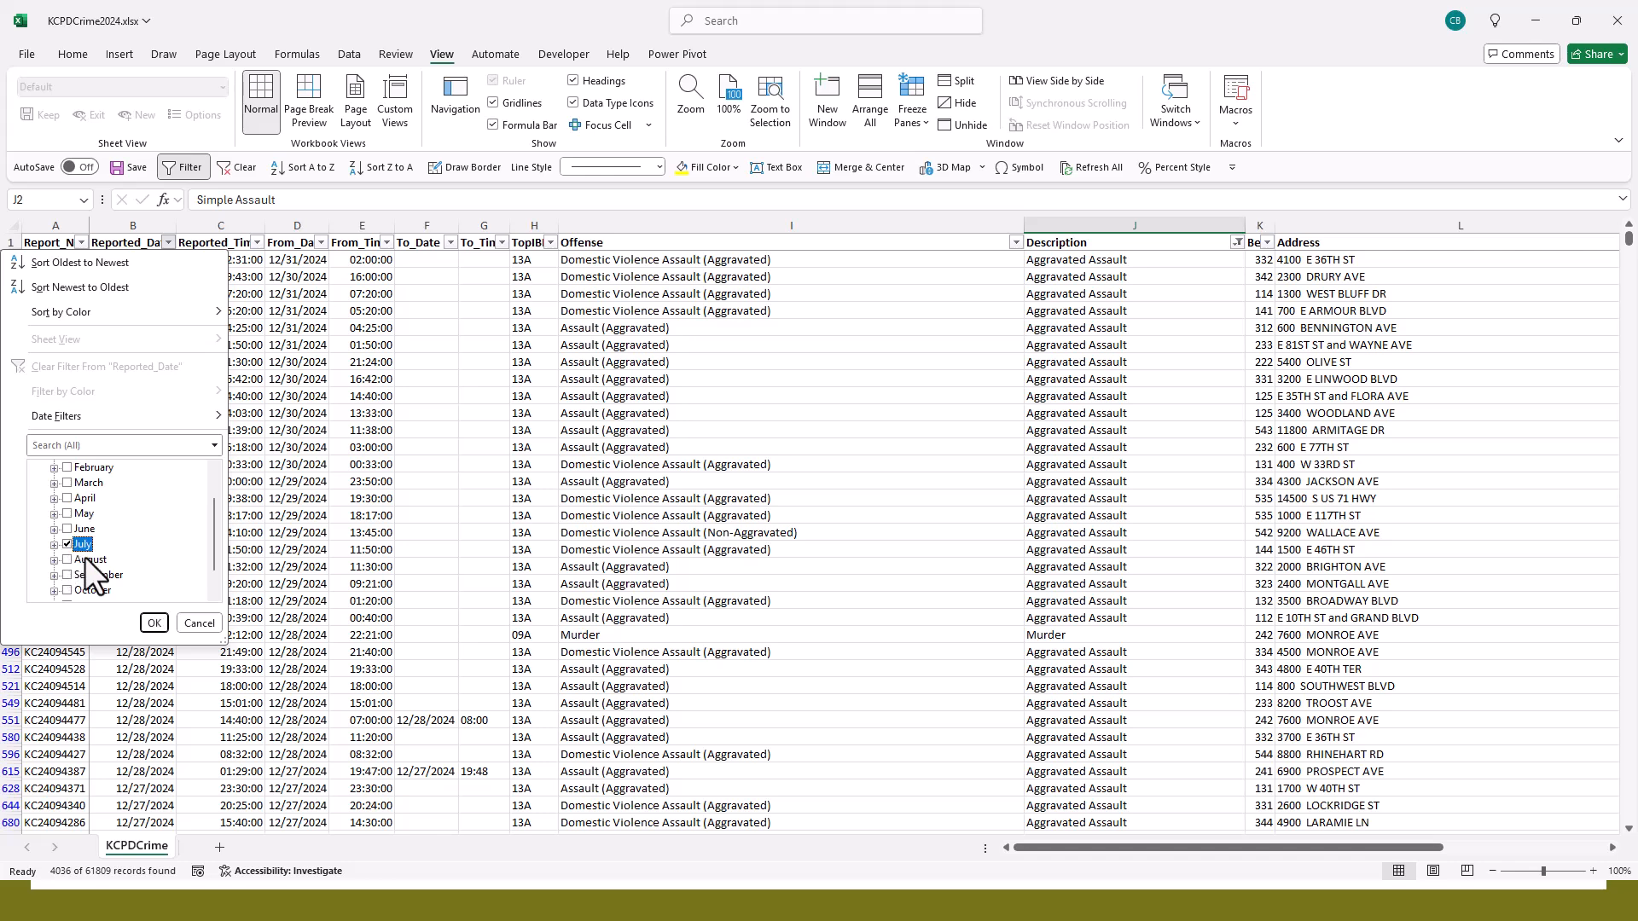
click(153, 621)
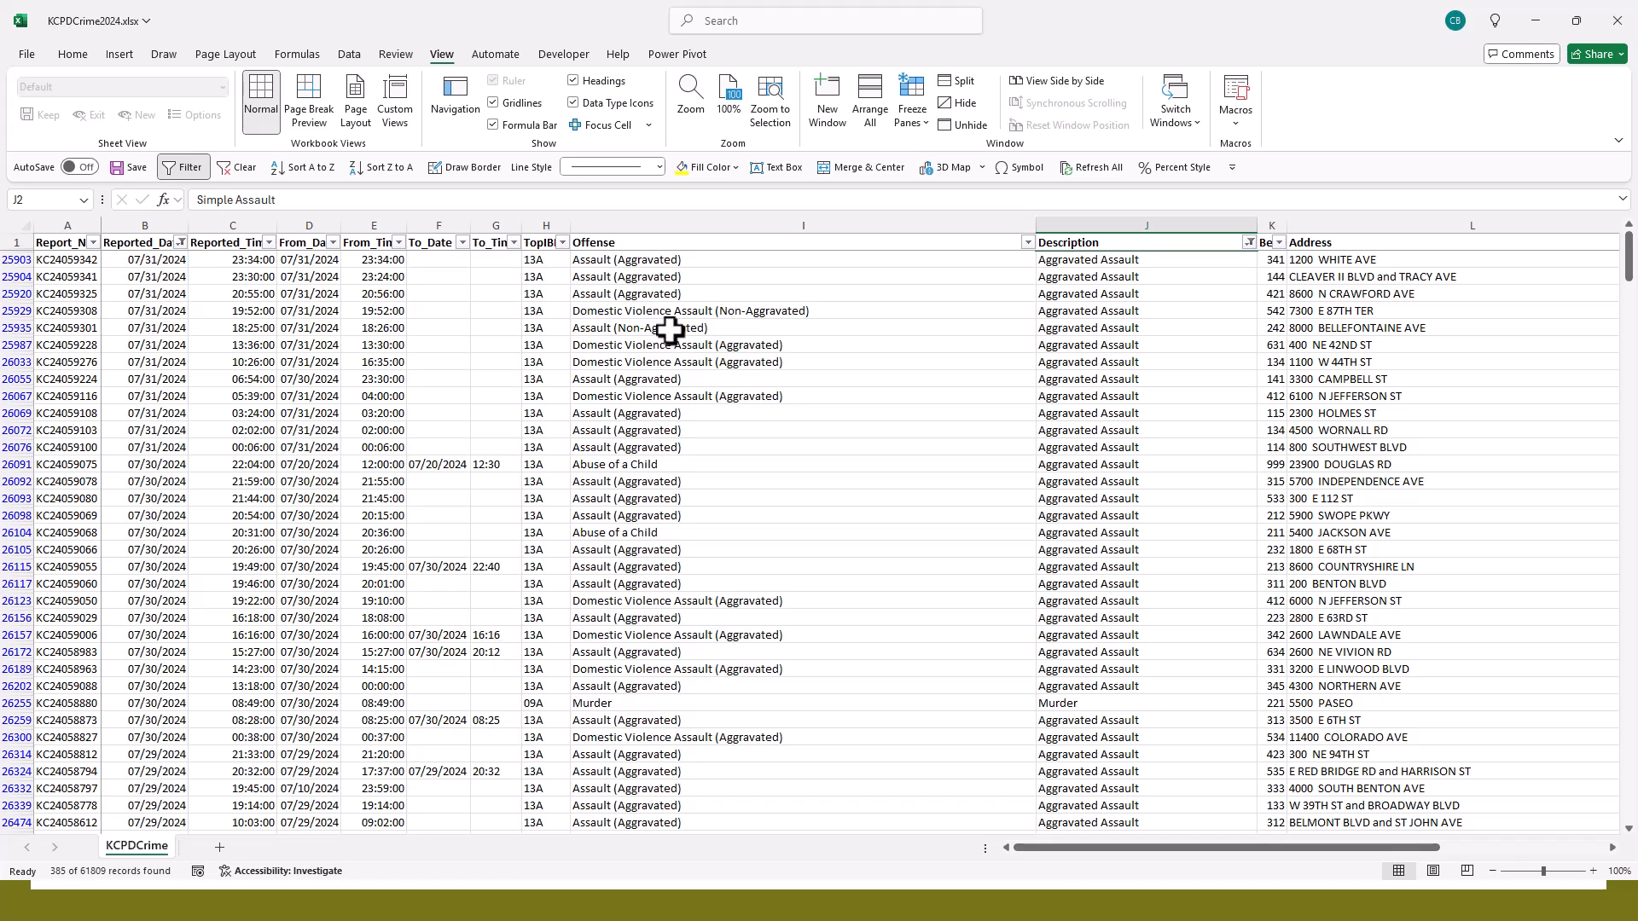
- Look through the July murder and aggravated assault records, including their address, city and zip code columns
drag(1109, 848, 1254, 857)
scroll(1221, 687, down, 11)
scroll(1221, 687, up, 11)
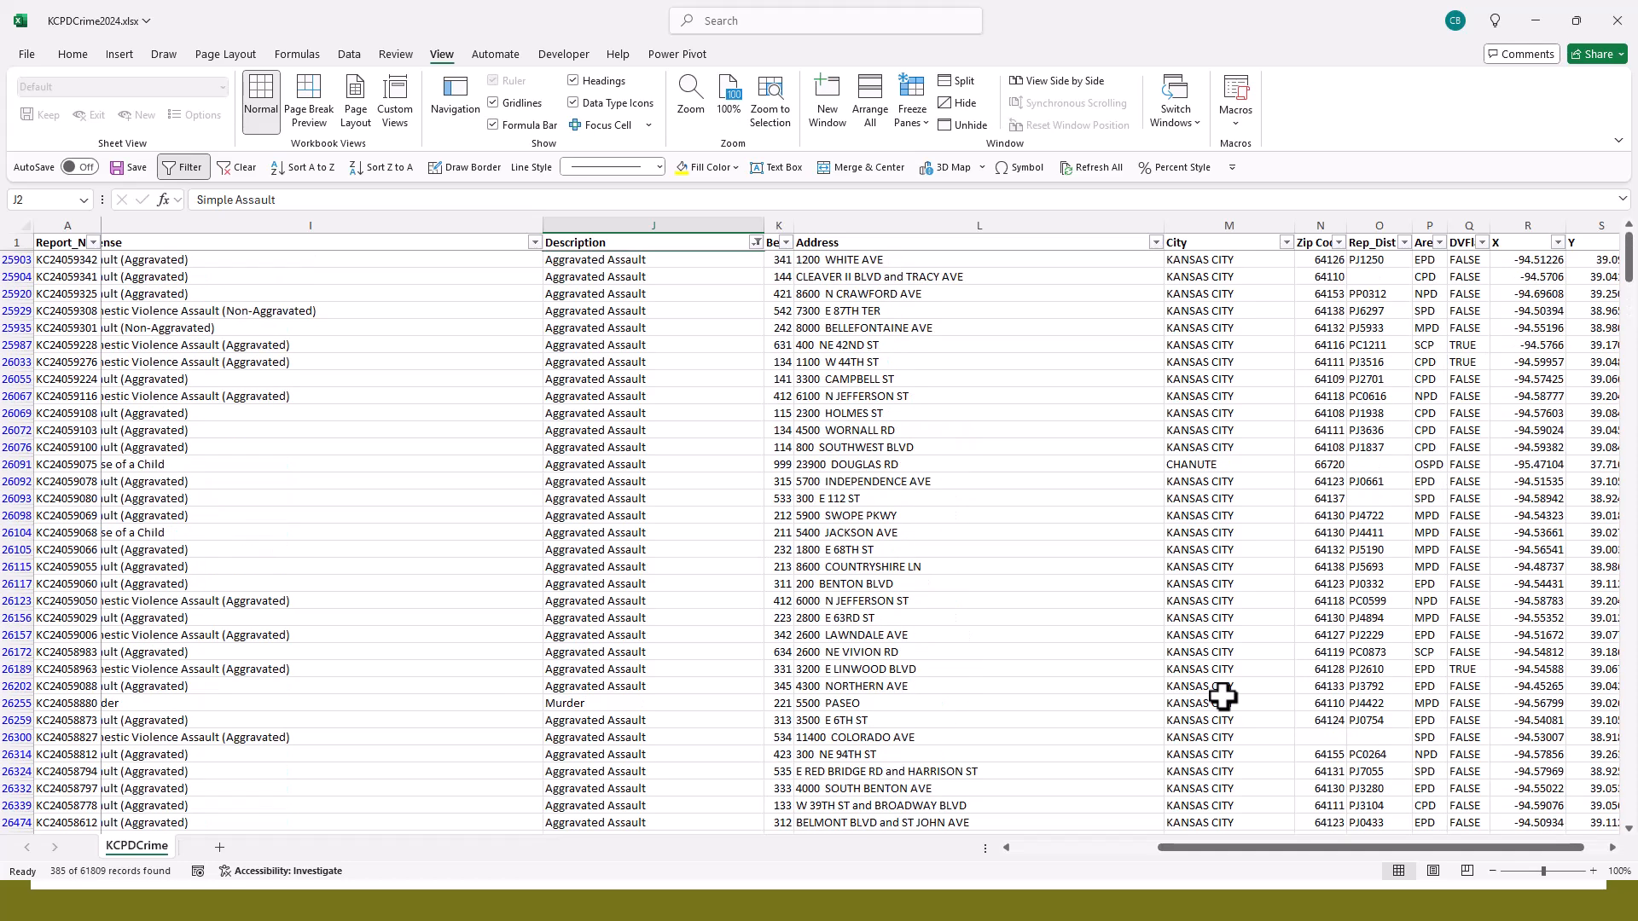
scroll(1222, 697, left, 3)
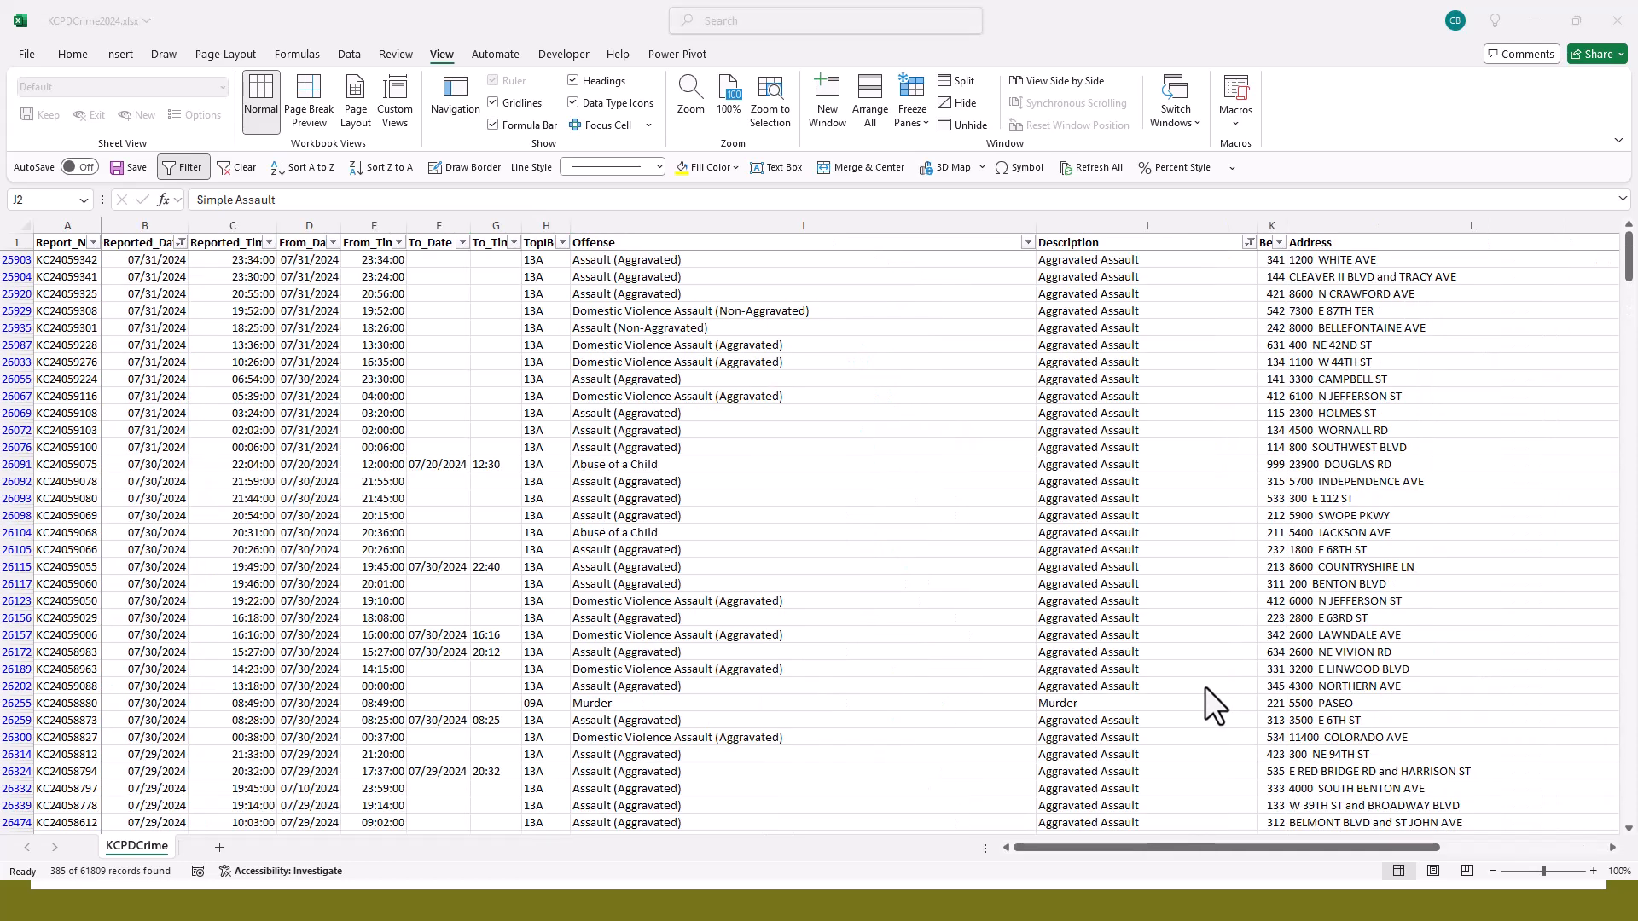
click(711, 362)
scroll(711, 366, down, 4)
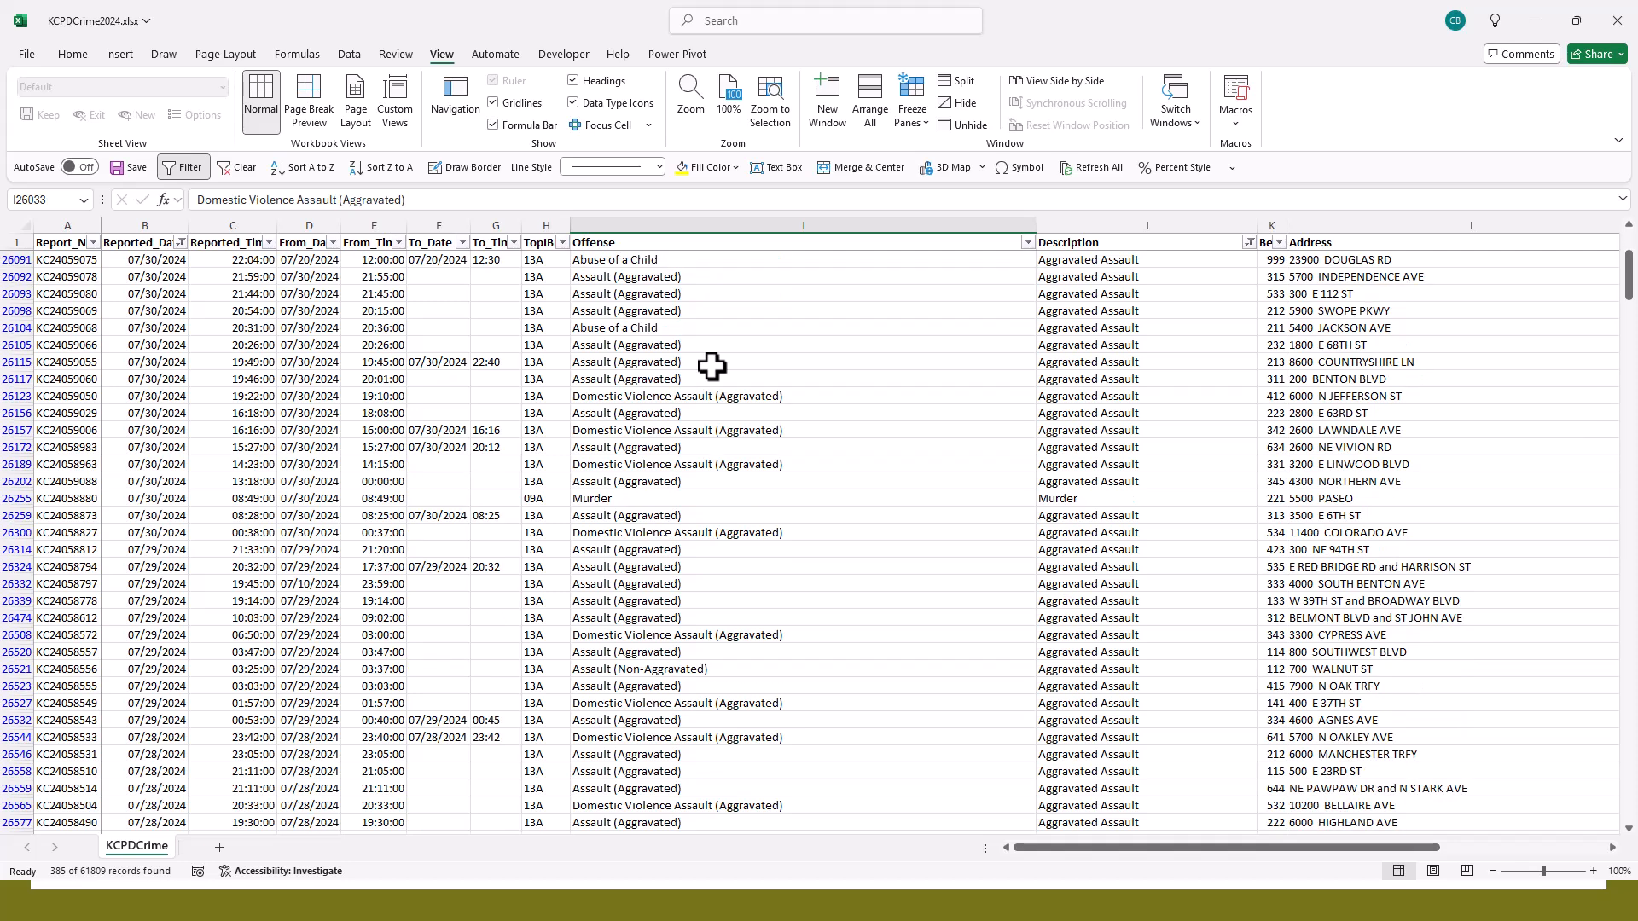
scroll(711, 366, down, 10)
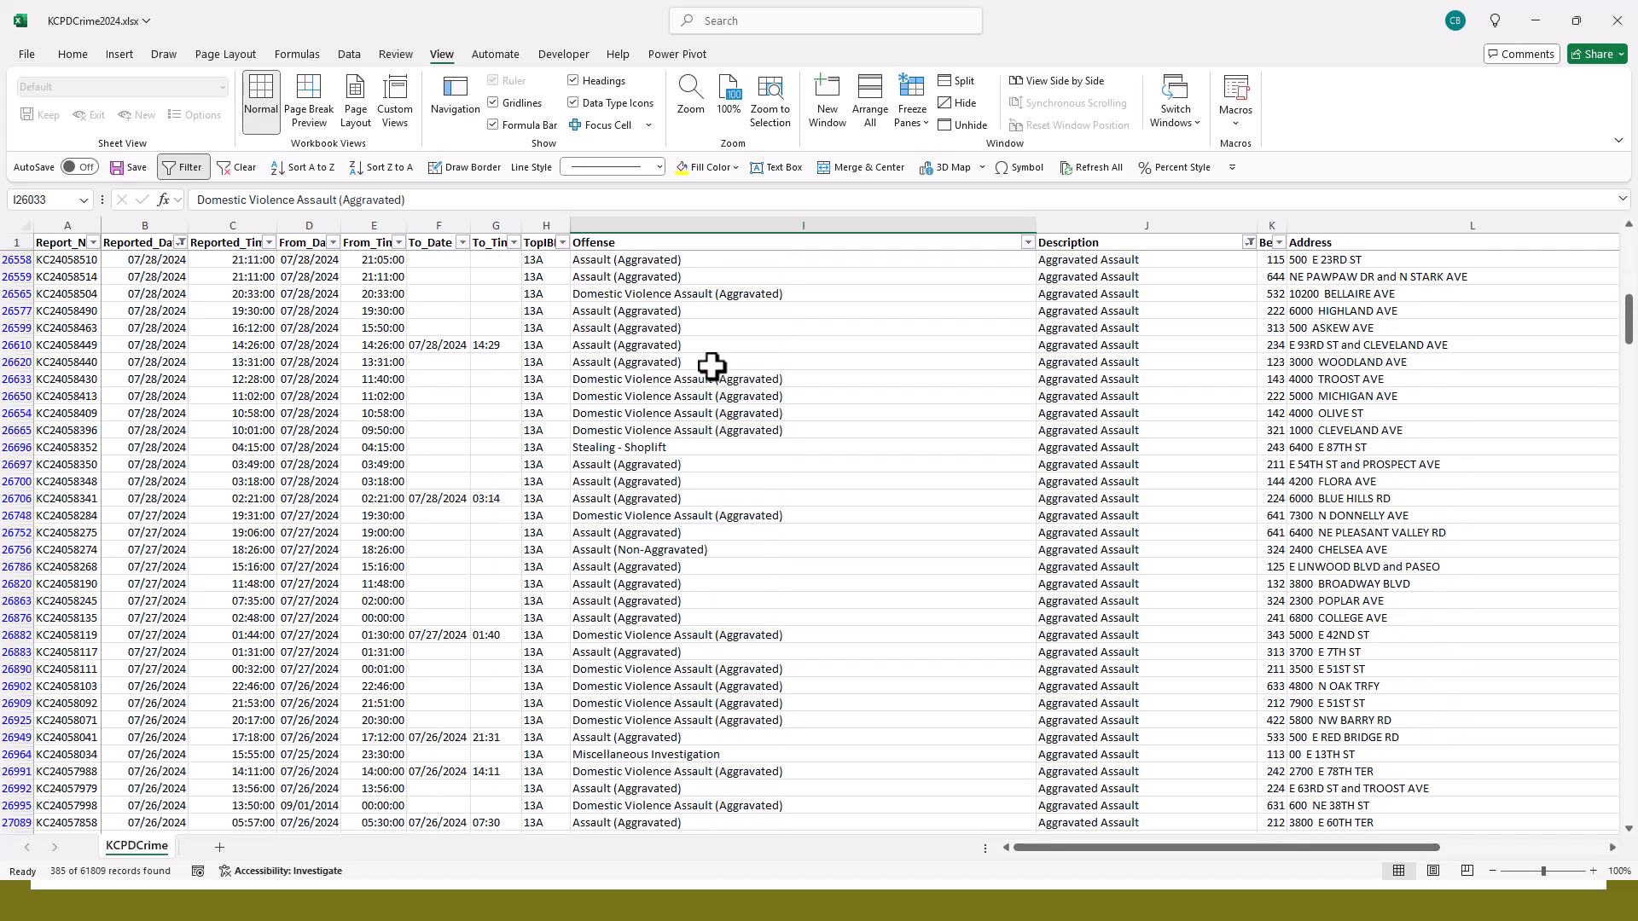
scroll(711, 366, down, 6)
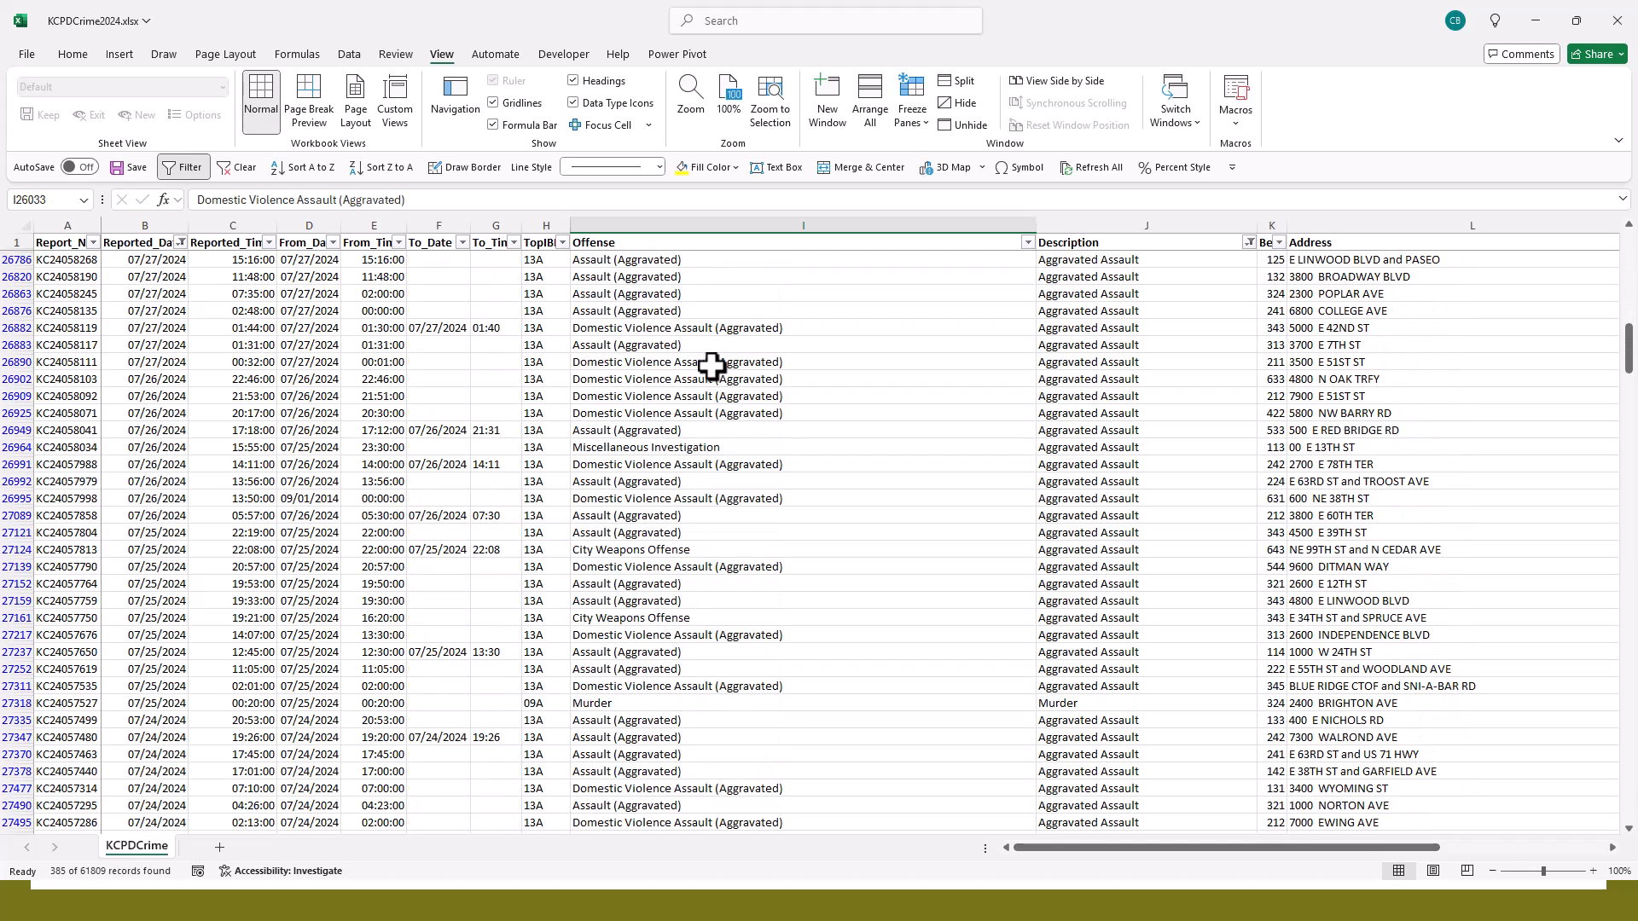
scroll(711, 366, down, 6)
scroll(712, 366, up, 15)
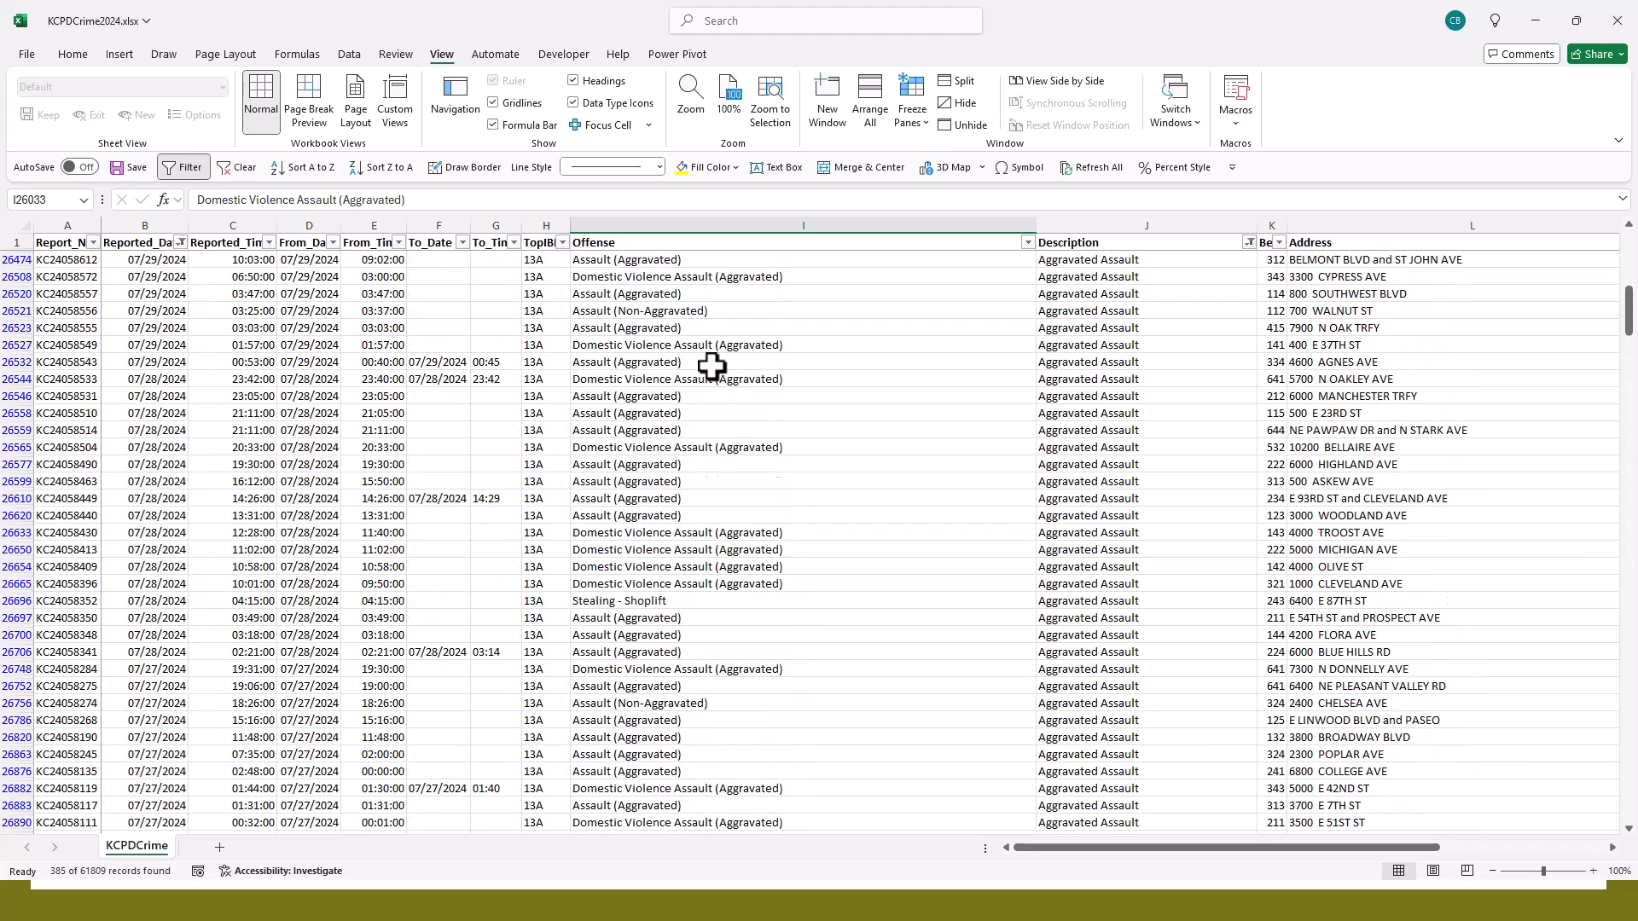
scroll(711, 366, up, 11)
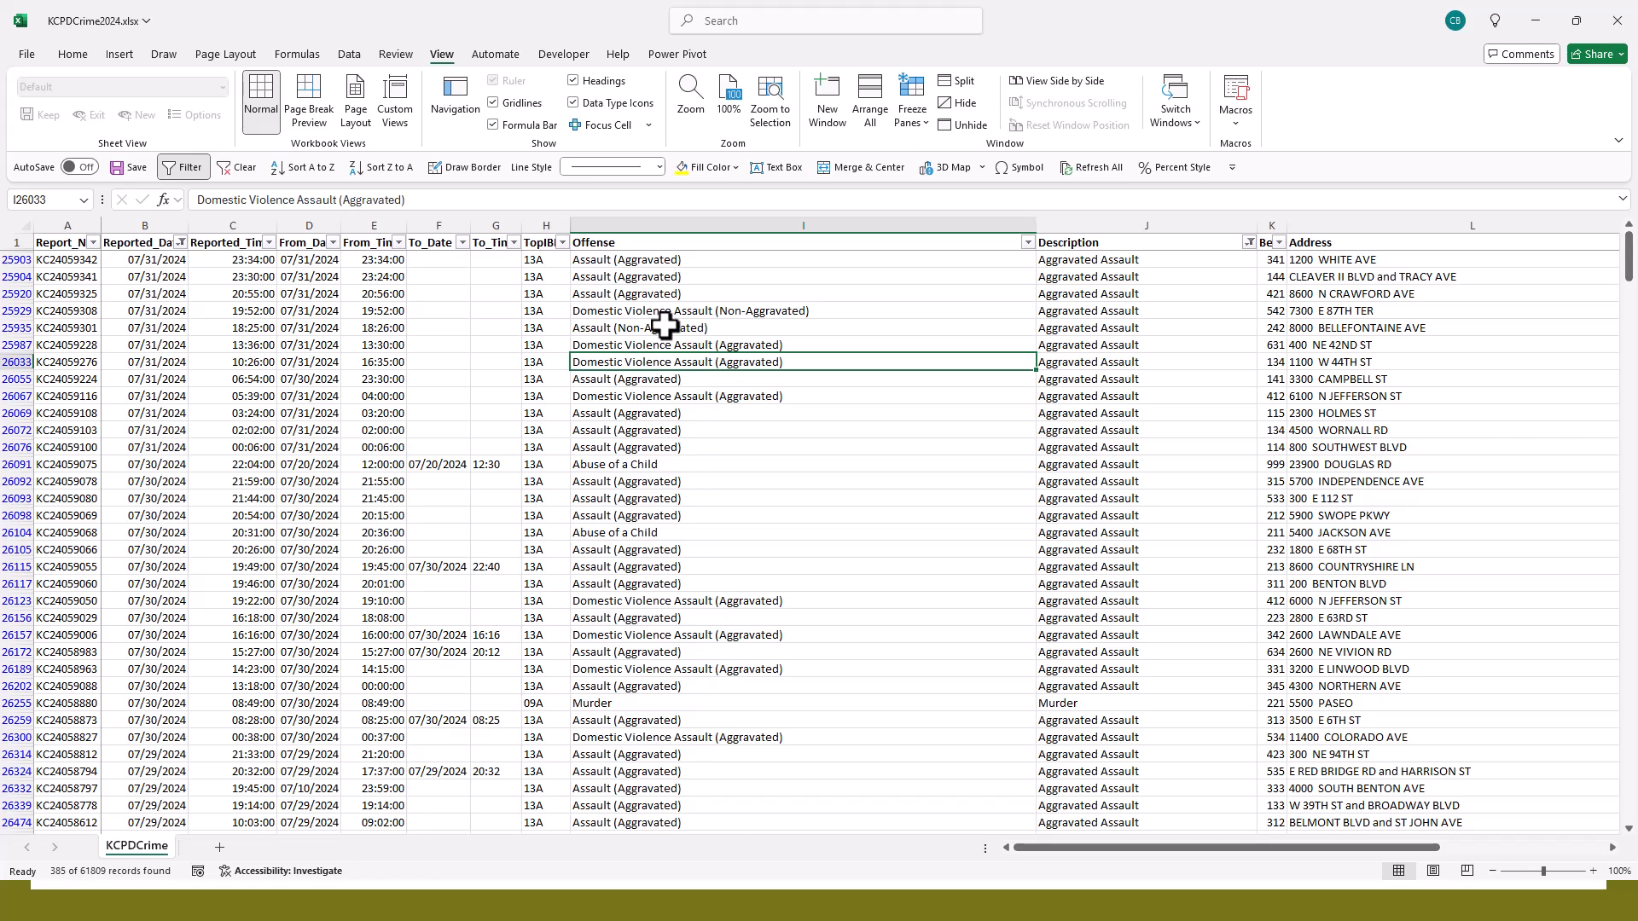
- Clear the Reported_Date filter, along with the remaining Description filter, to restore the full record list
click(181, 243)
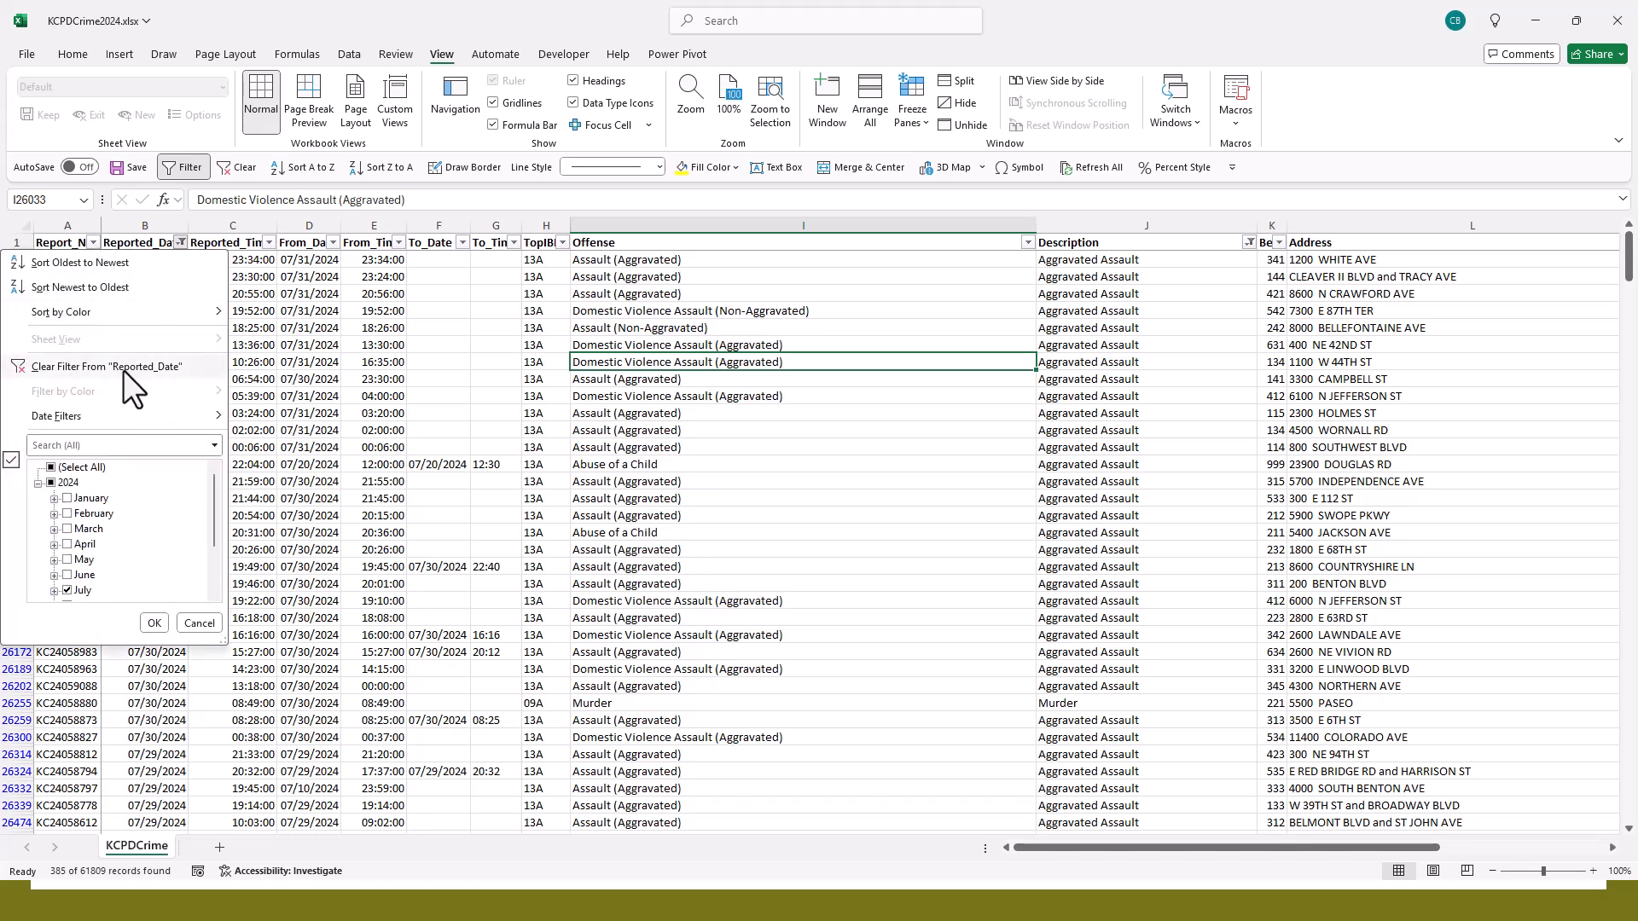
click(123, 366)
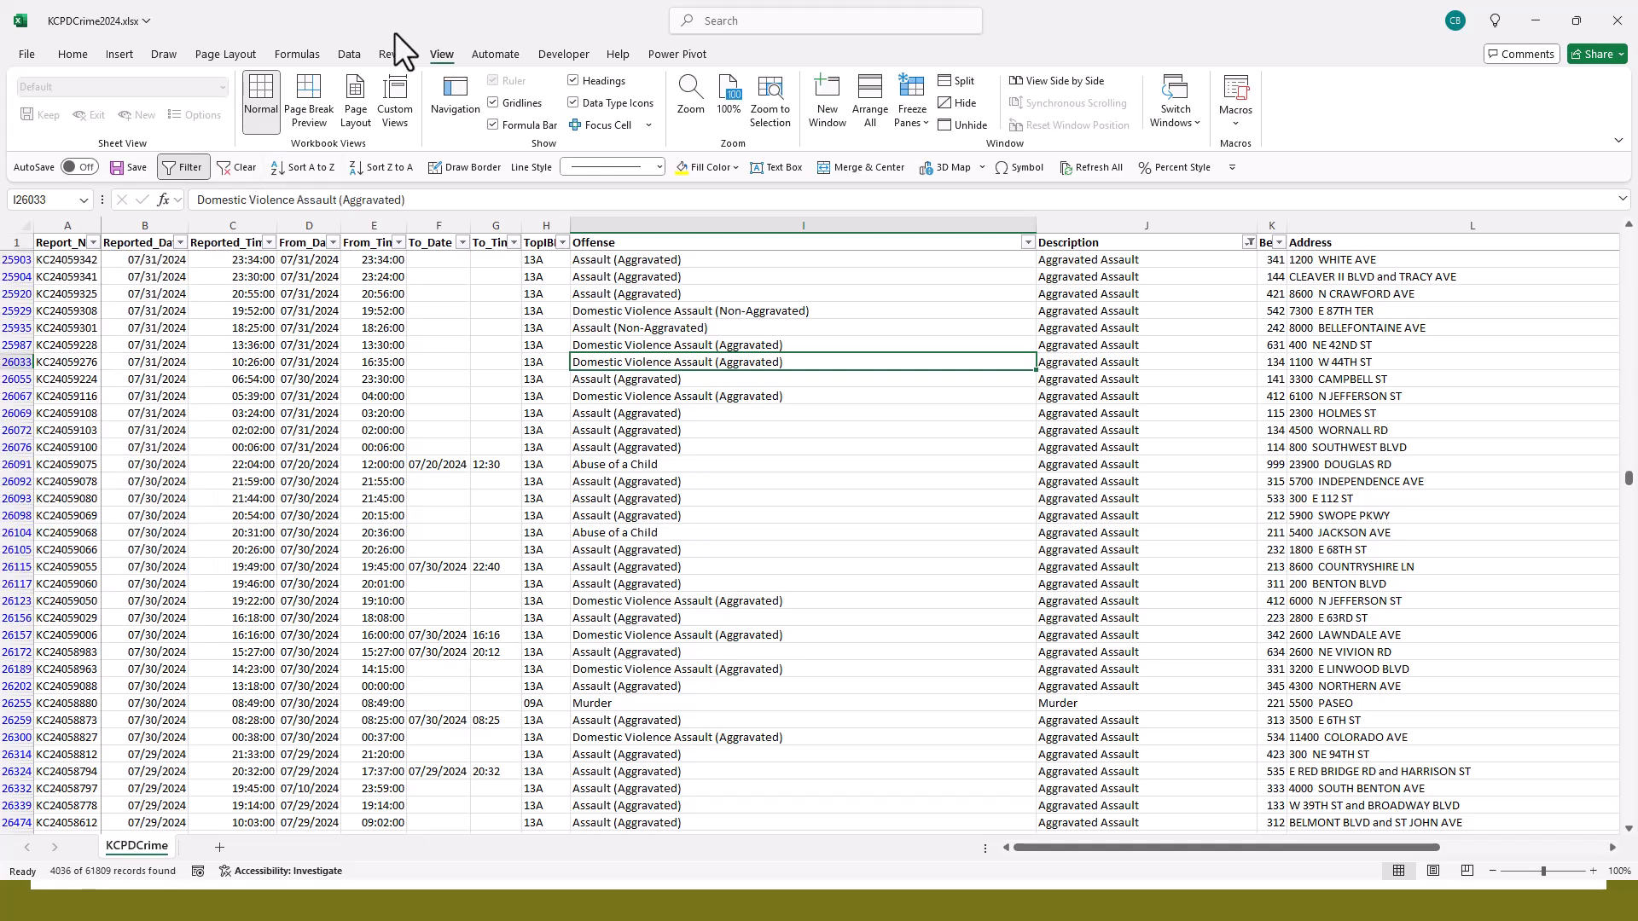
click(343, 56)
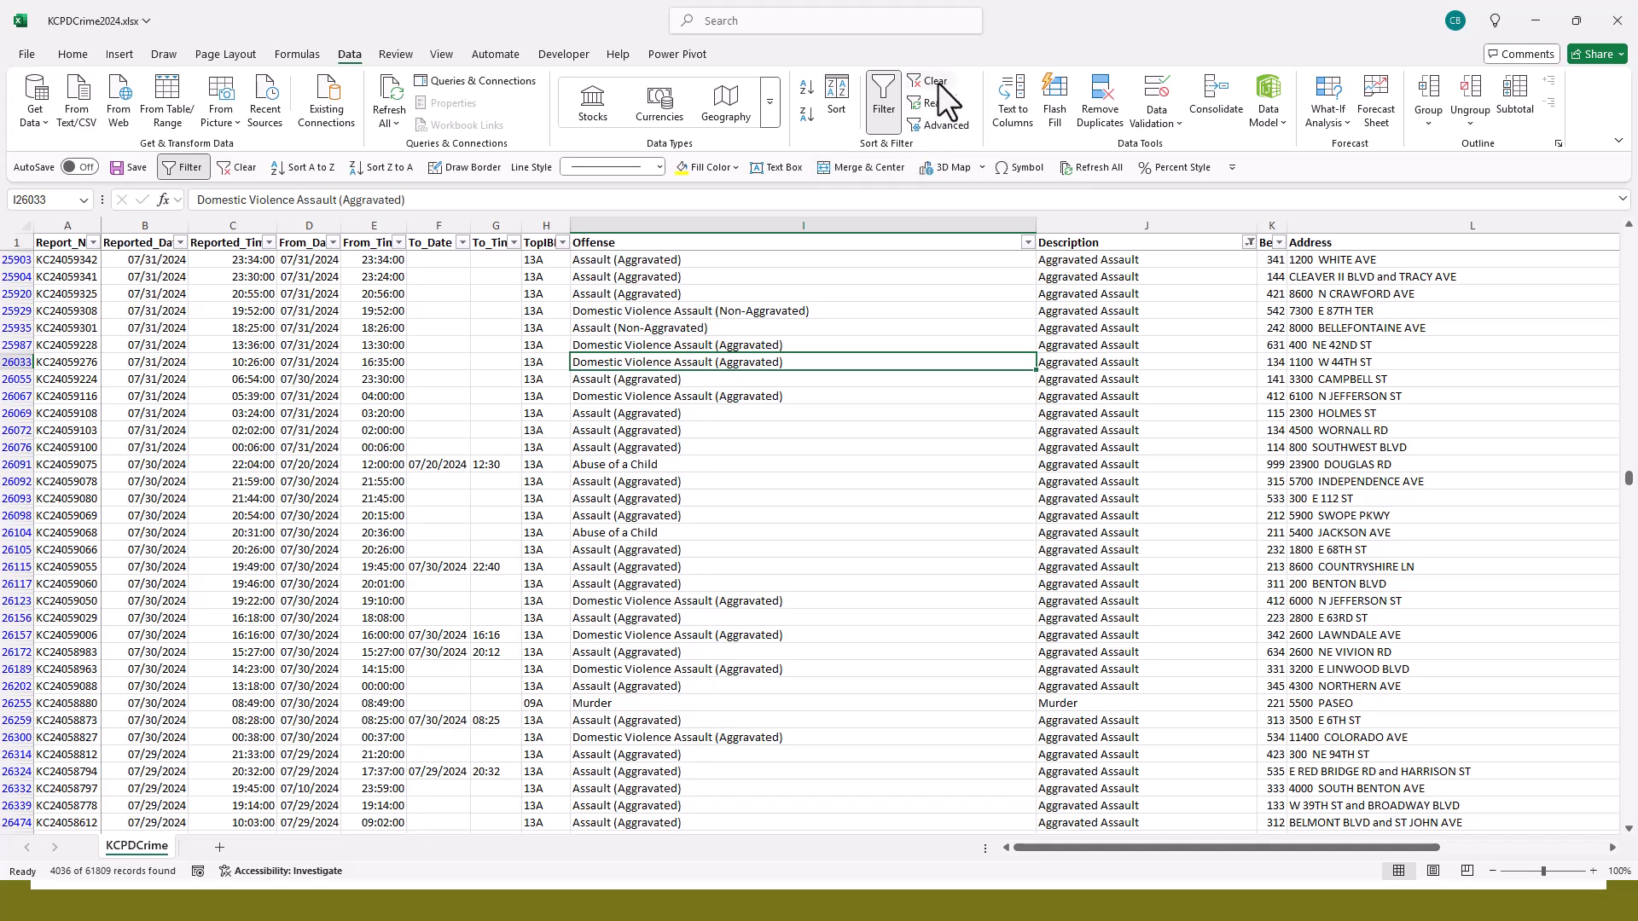
click(238, 167)
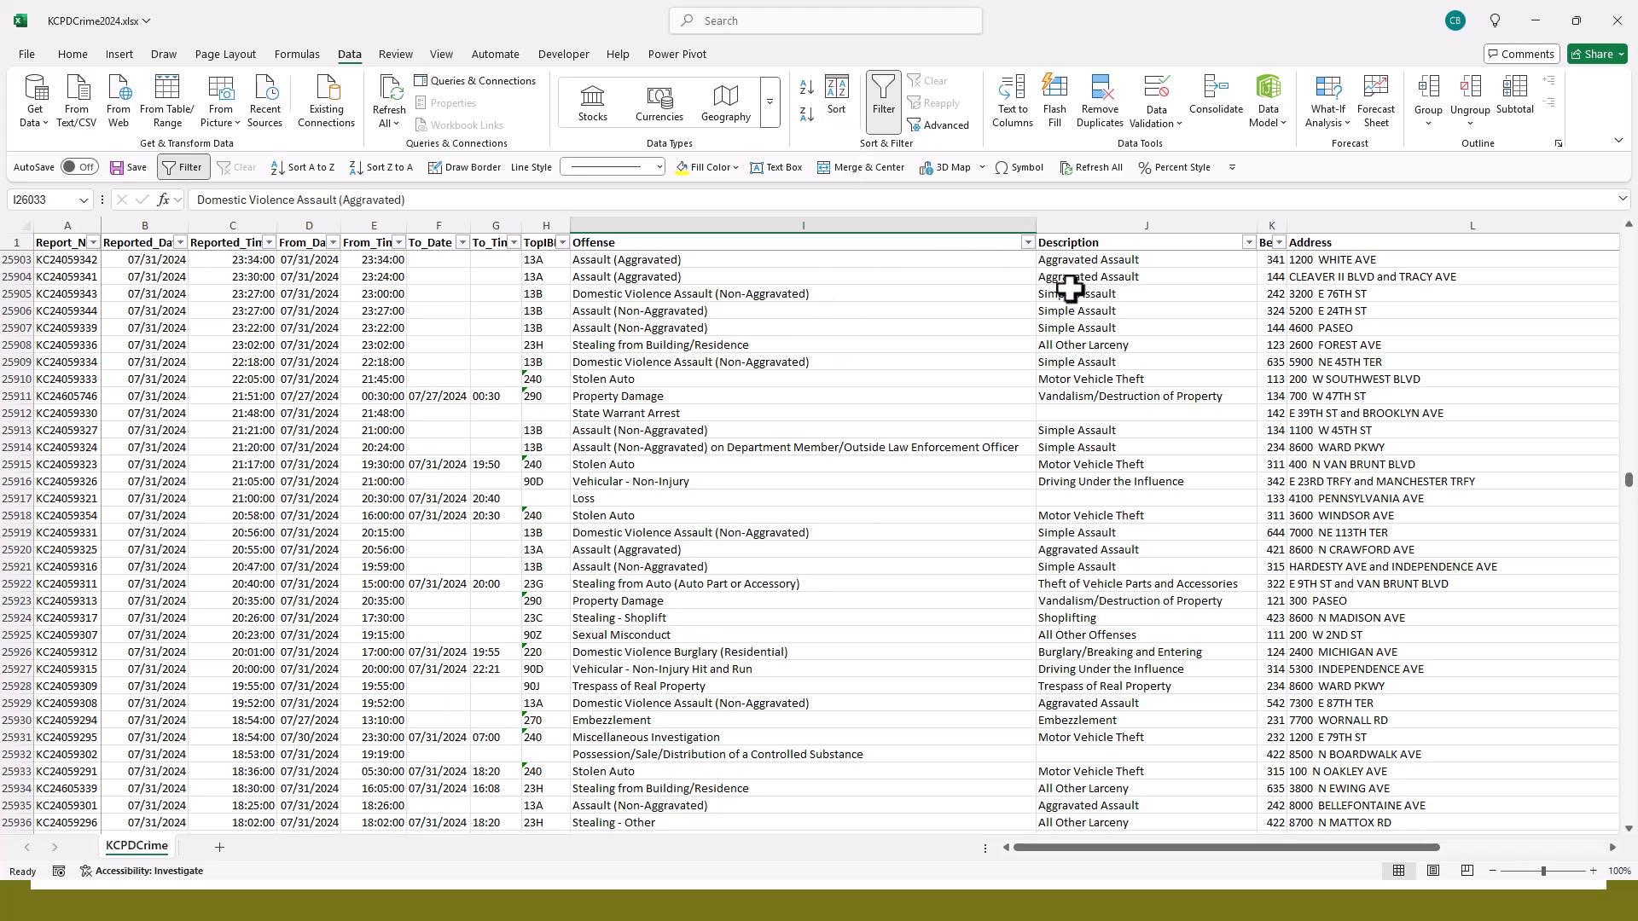
- Filter the Offense column with a custom text filter for entries that contain "Domestic"
click(1027, 243)
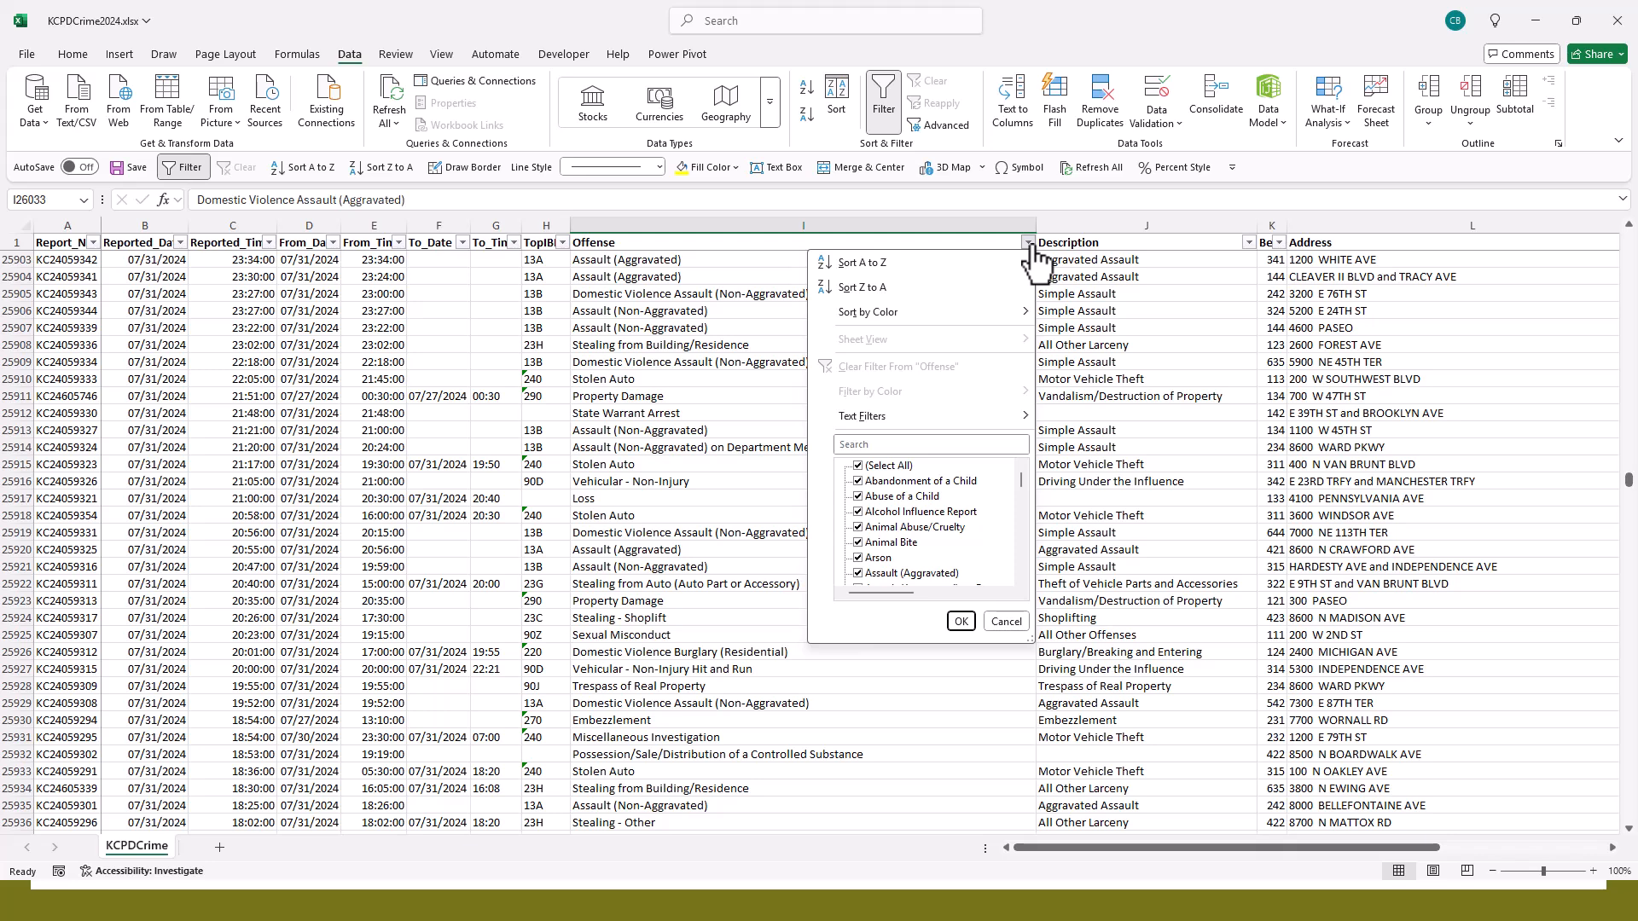
mouse_move(882, 421)
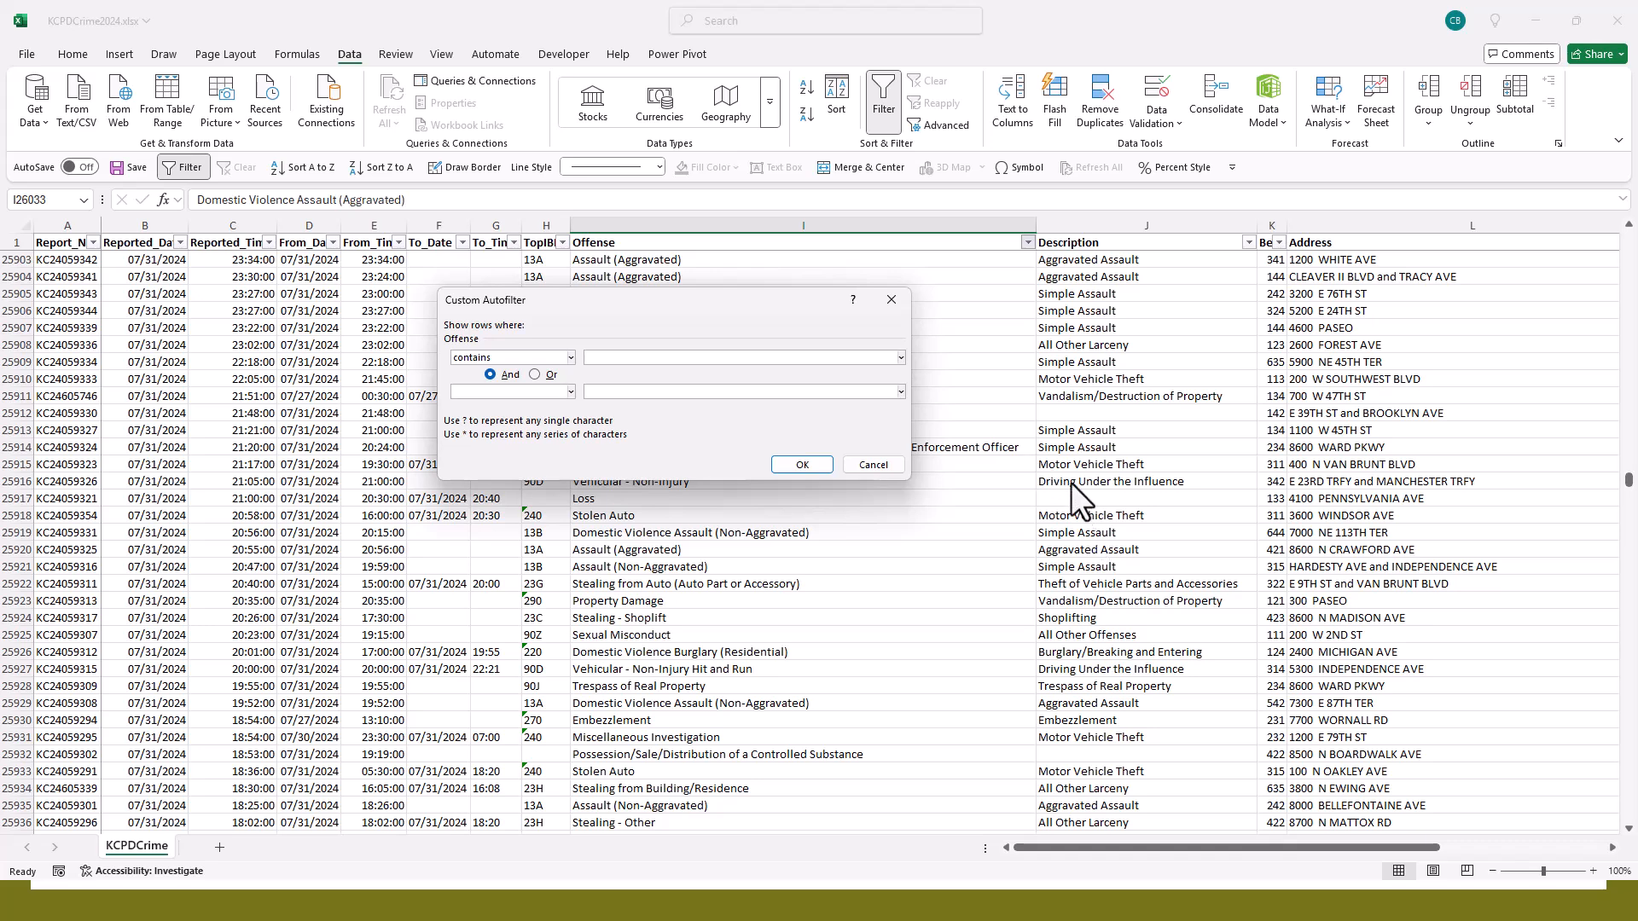
text(Domesti)
click(802, 464)
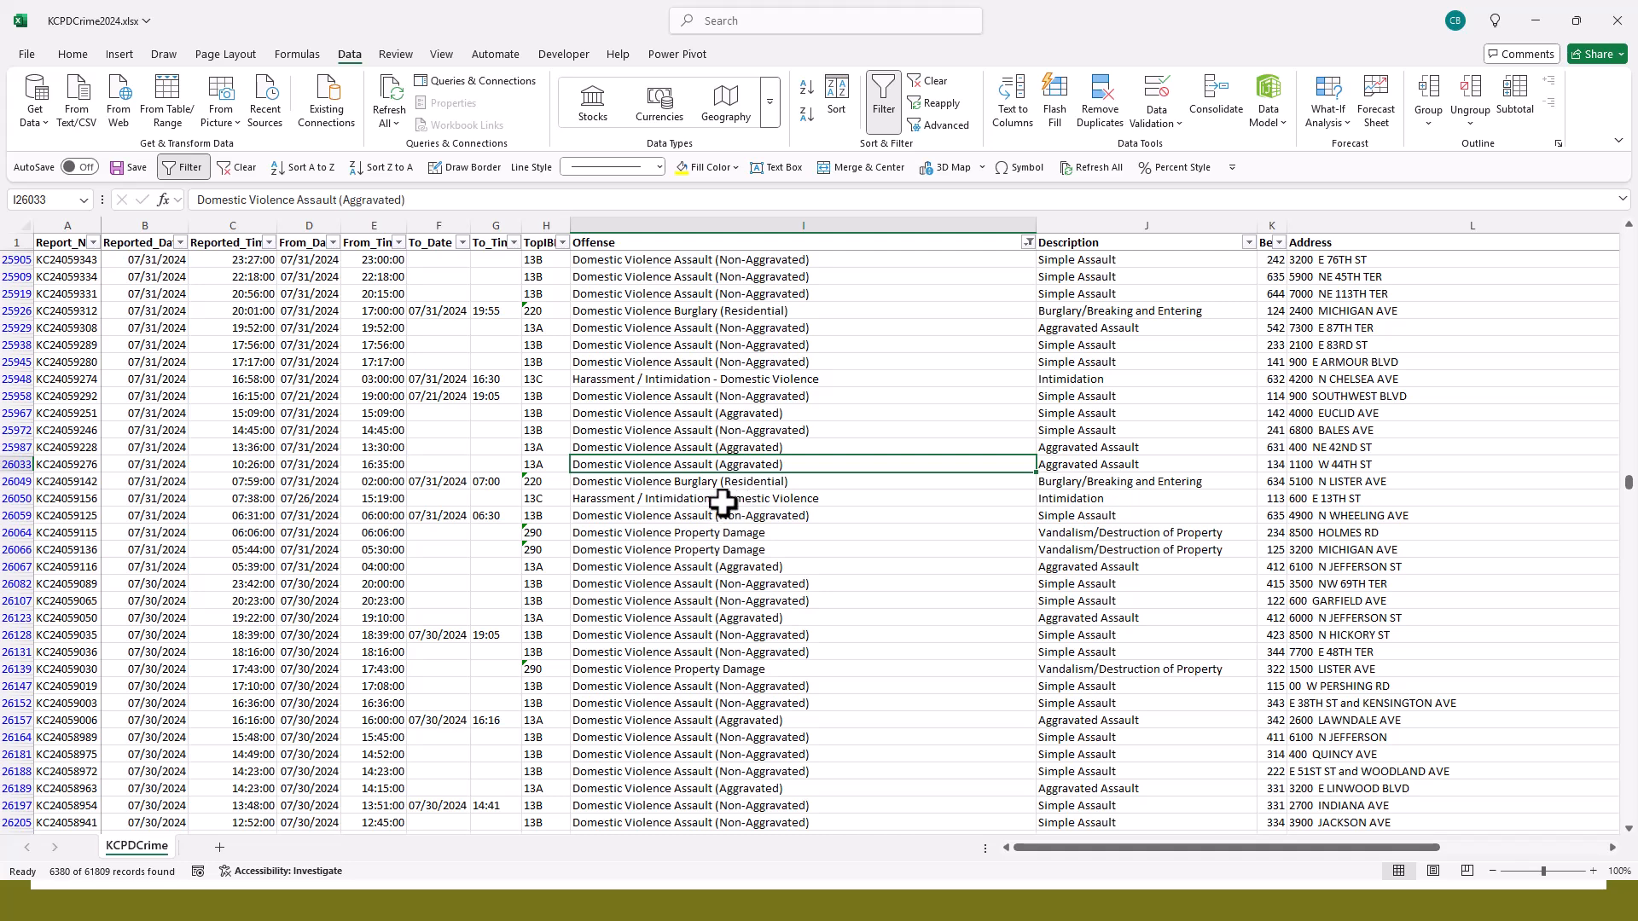
- Look through the filtered domestic violence records and compare their Offense and Description values
scroll(724, 503, down, 3)
scroll(724, 503, down, 20)
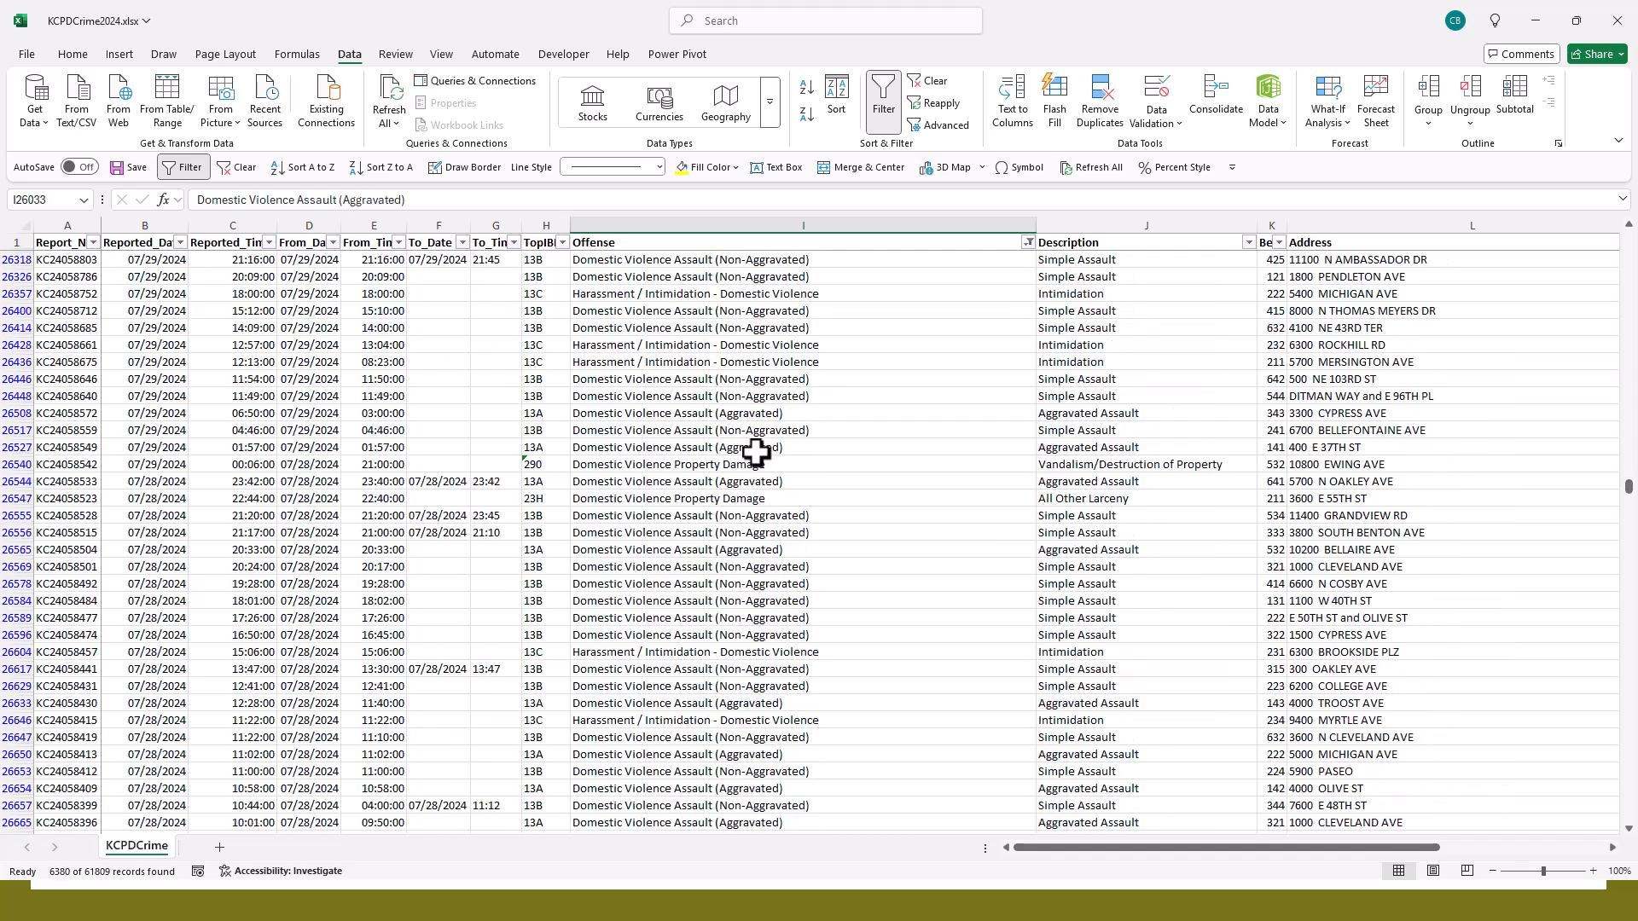
scroll(755, 452, down, 16)
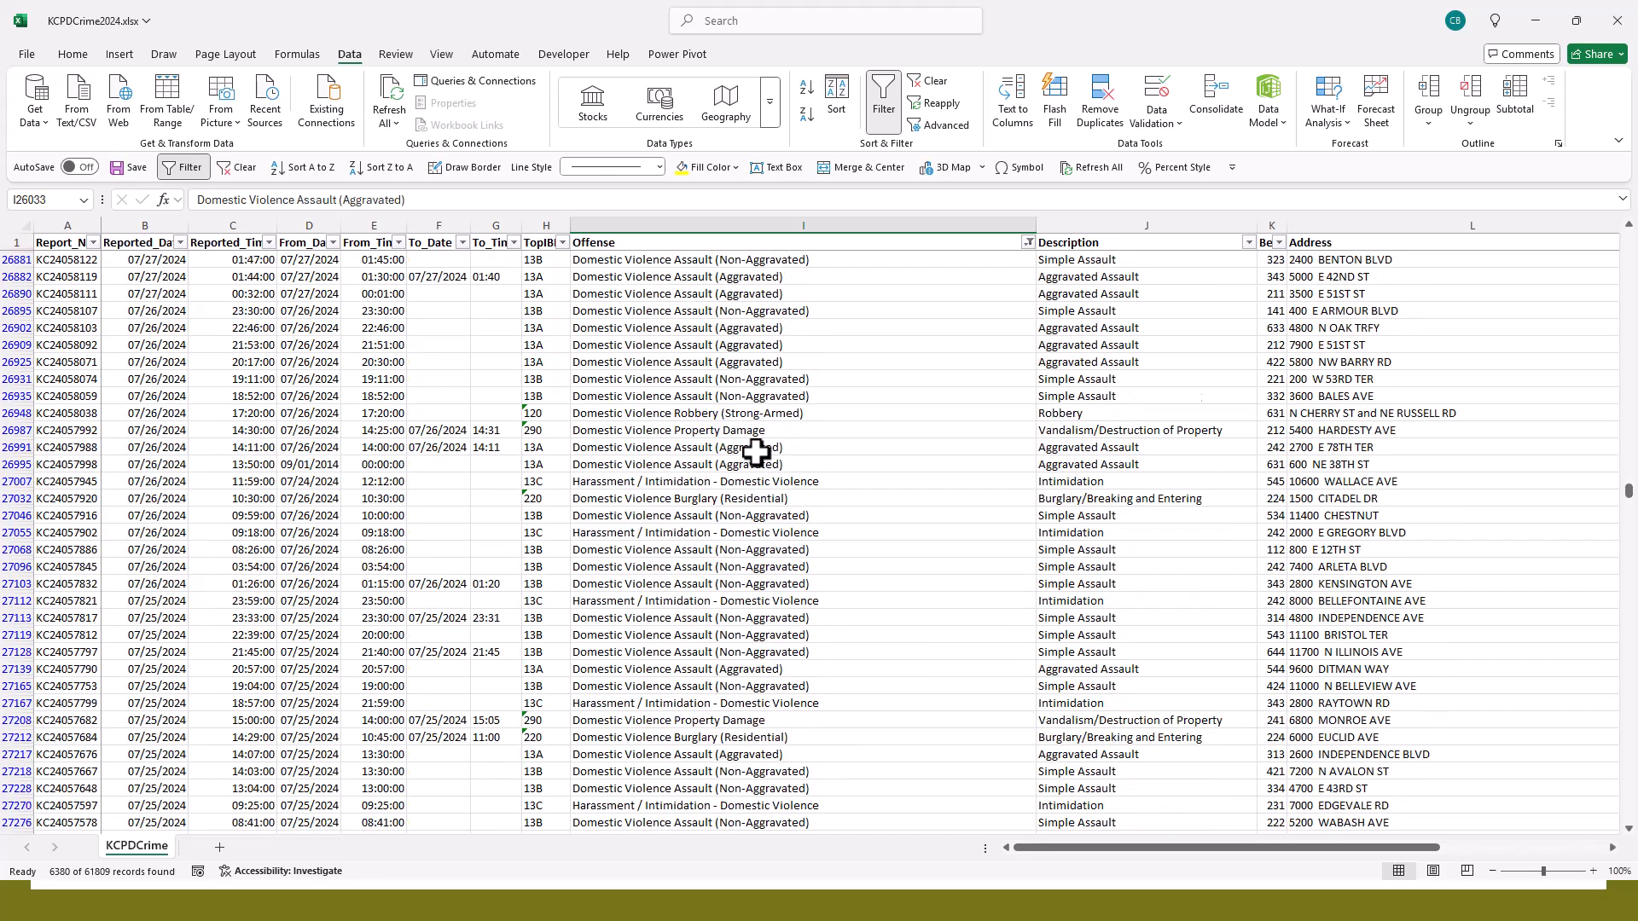
scroll(756, 452, down, 8)
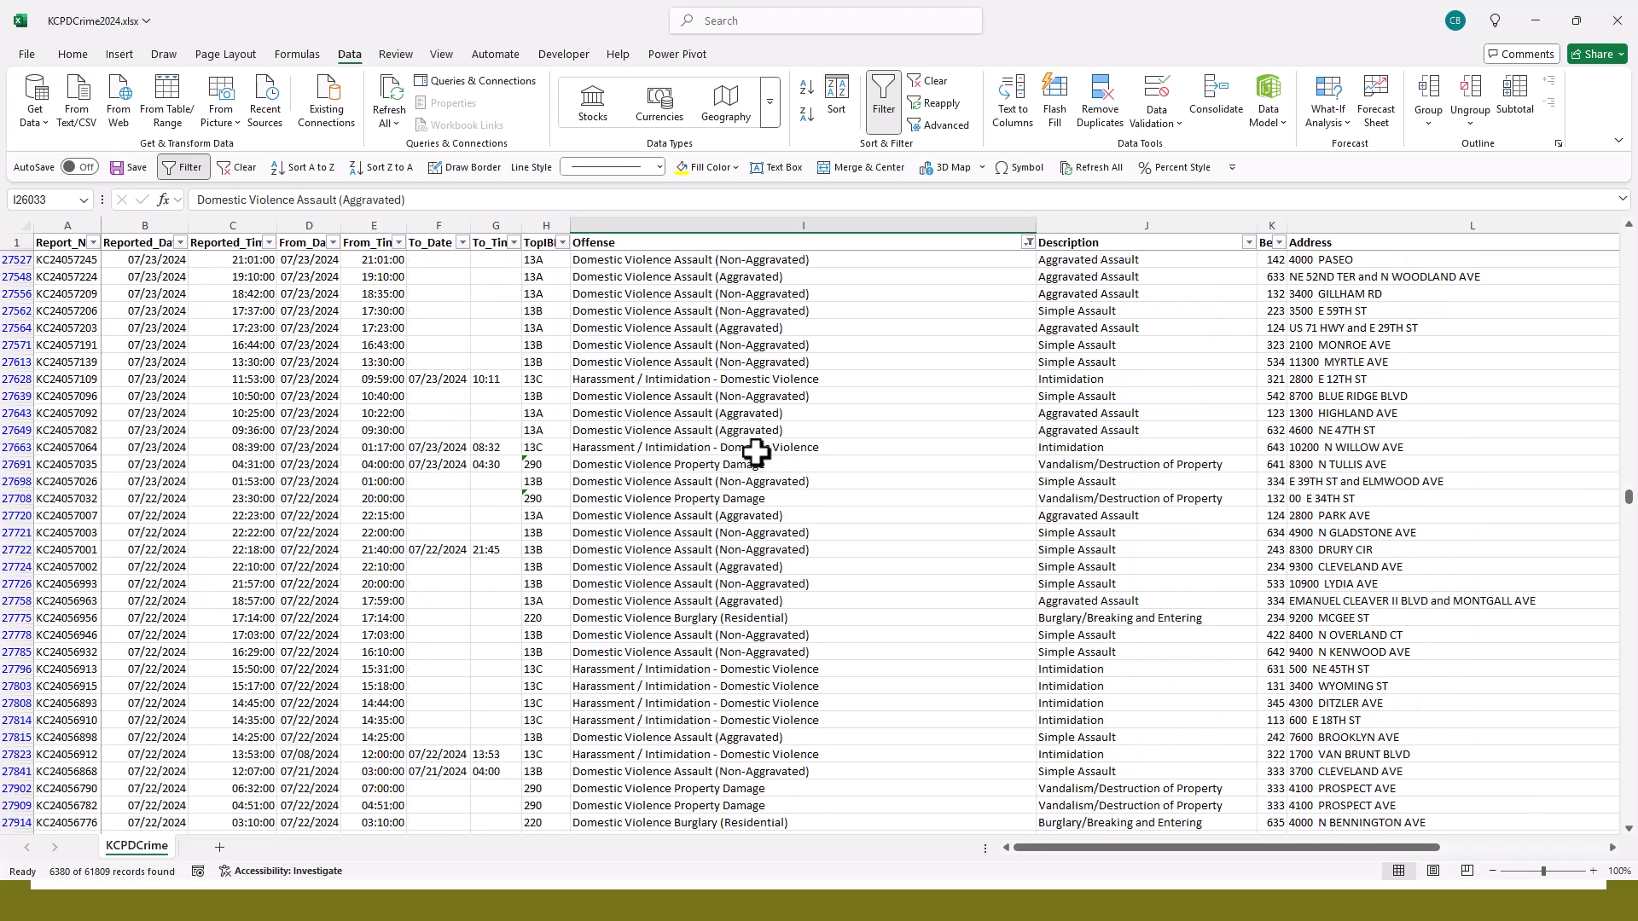
scroll(755, 452, up, 20)
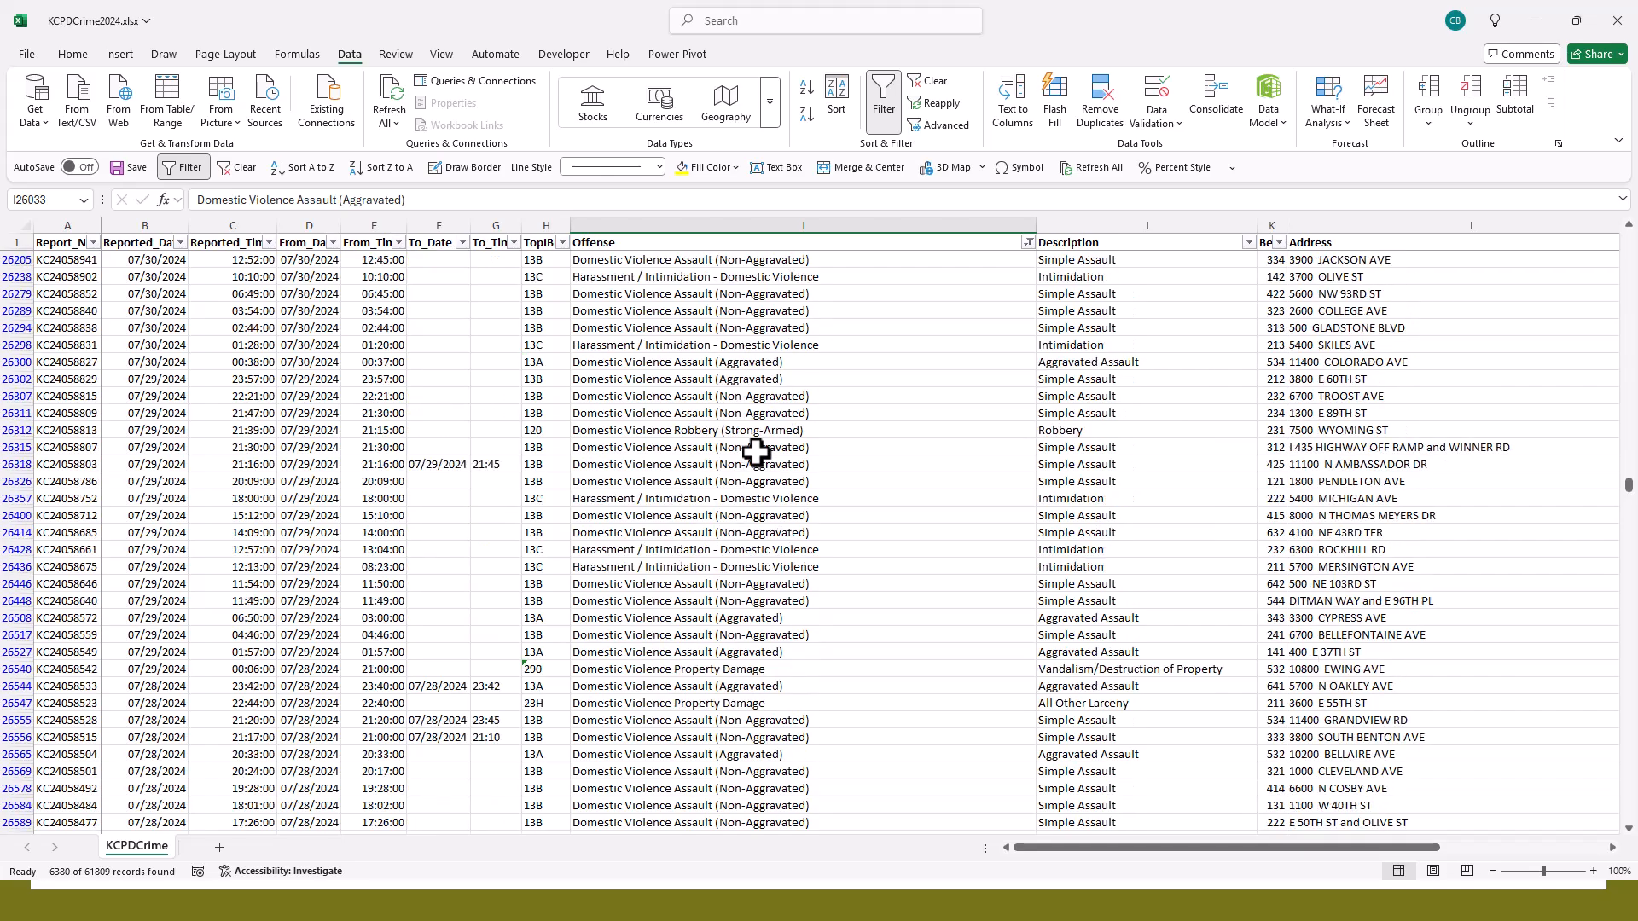
scroll(756, 452, up, 20)
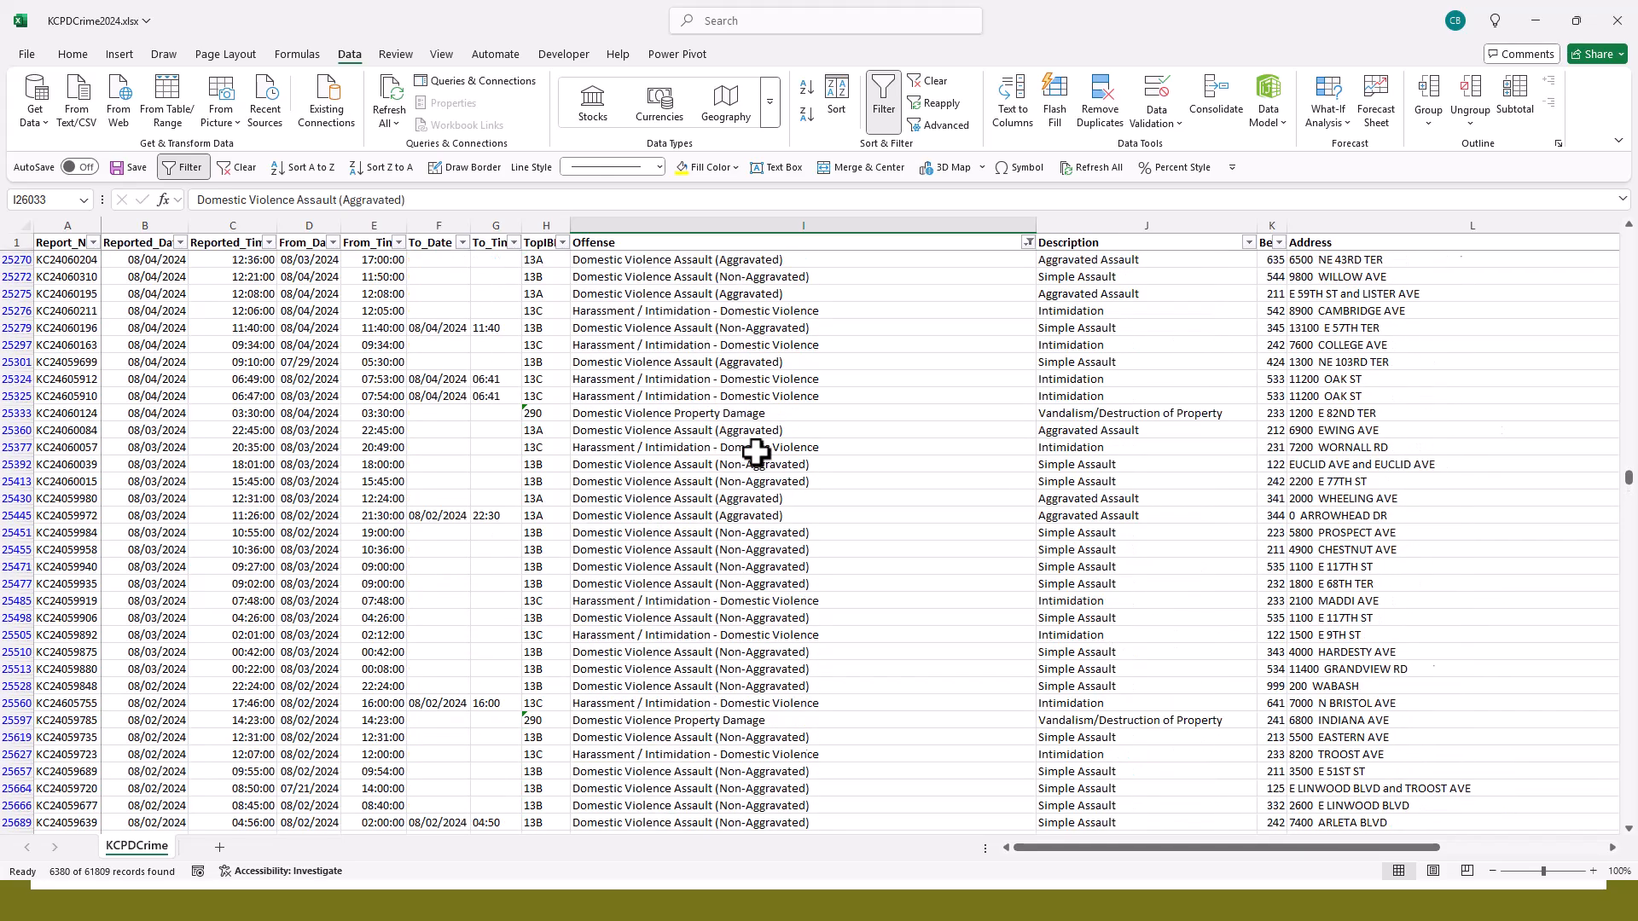
scroll(756, 452, up, 20)
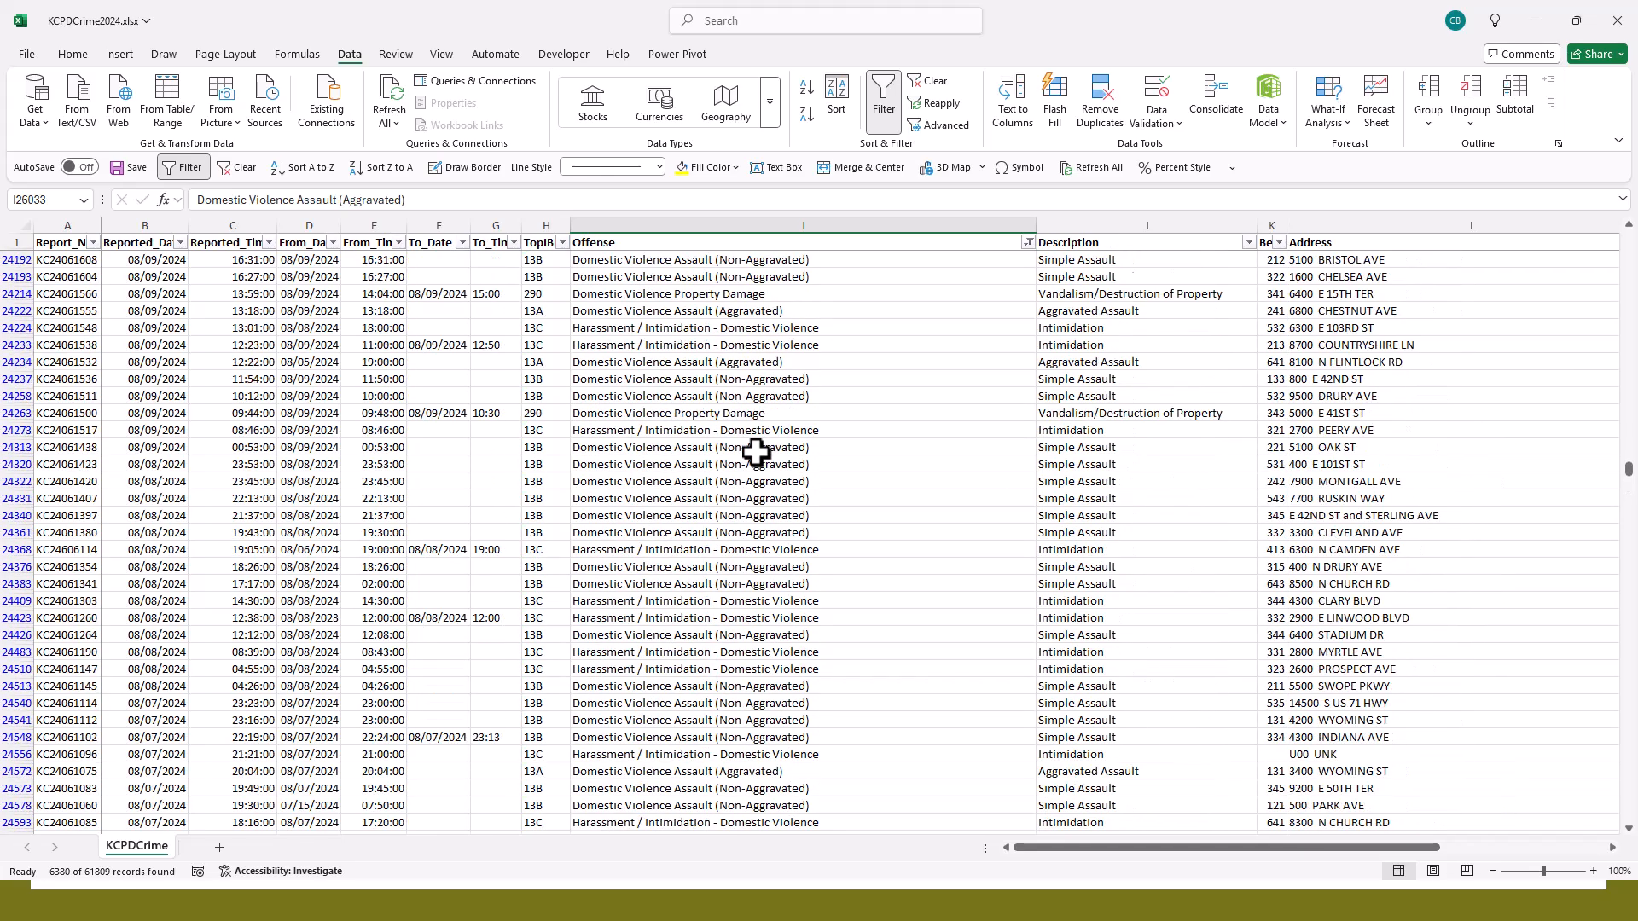
scroll(756, 452, up, 20)
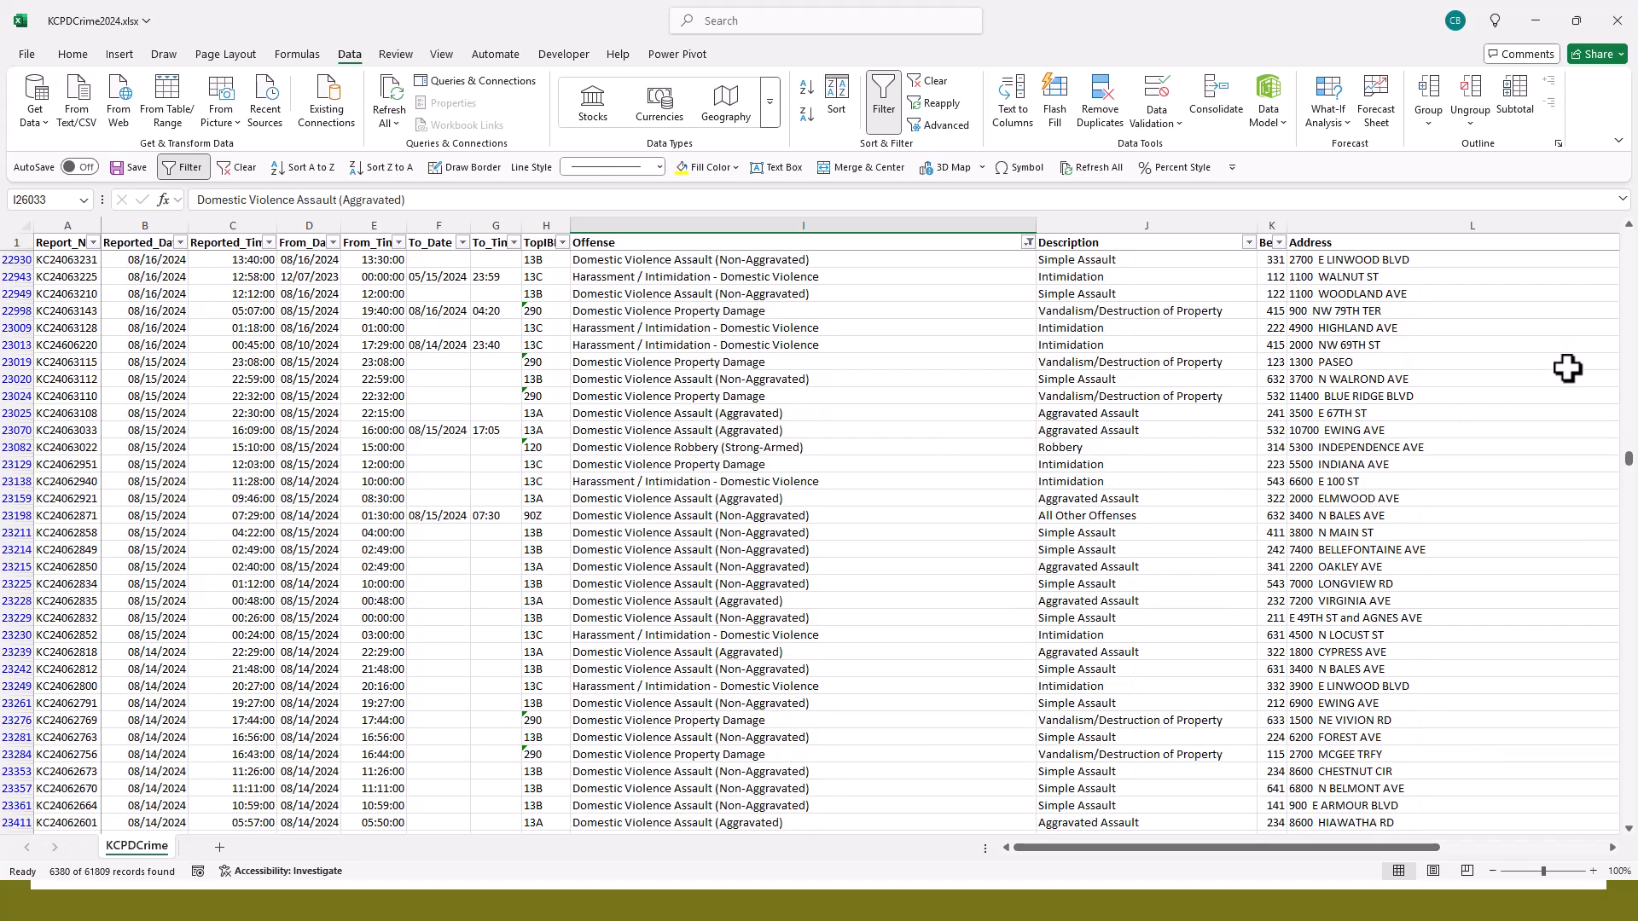
- Return to the first records and clear the Offense filter
drag(1626, 461, 1626, 247)
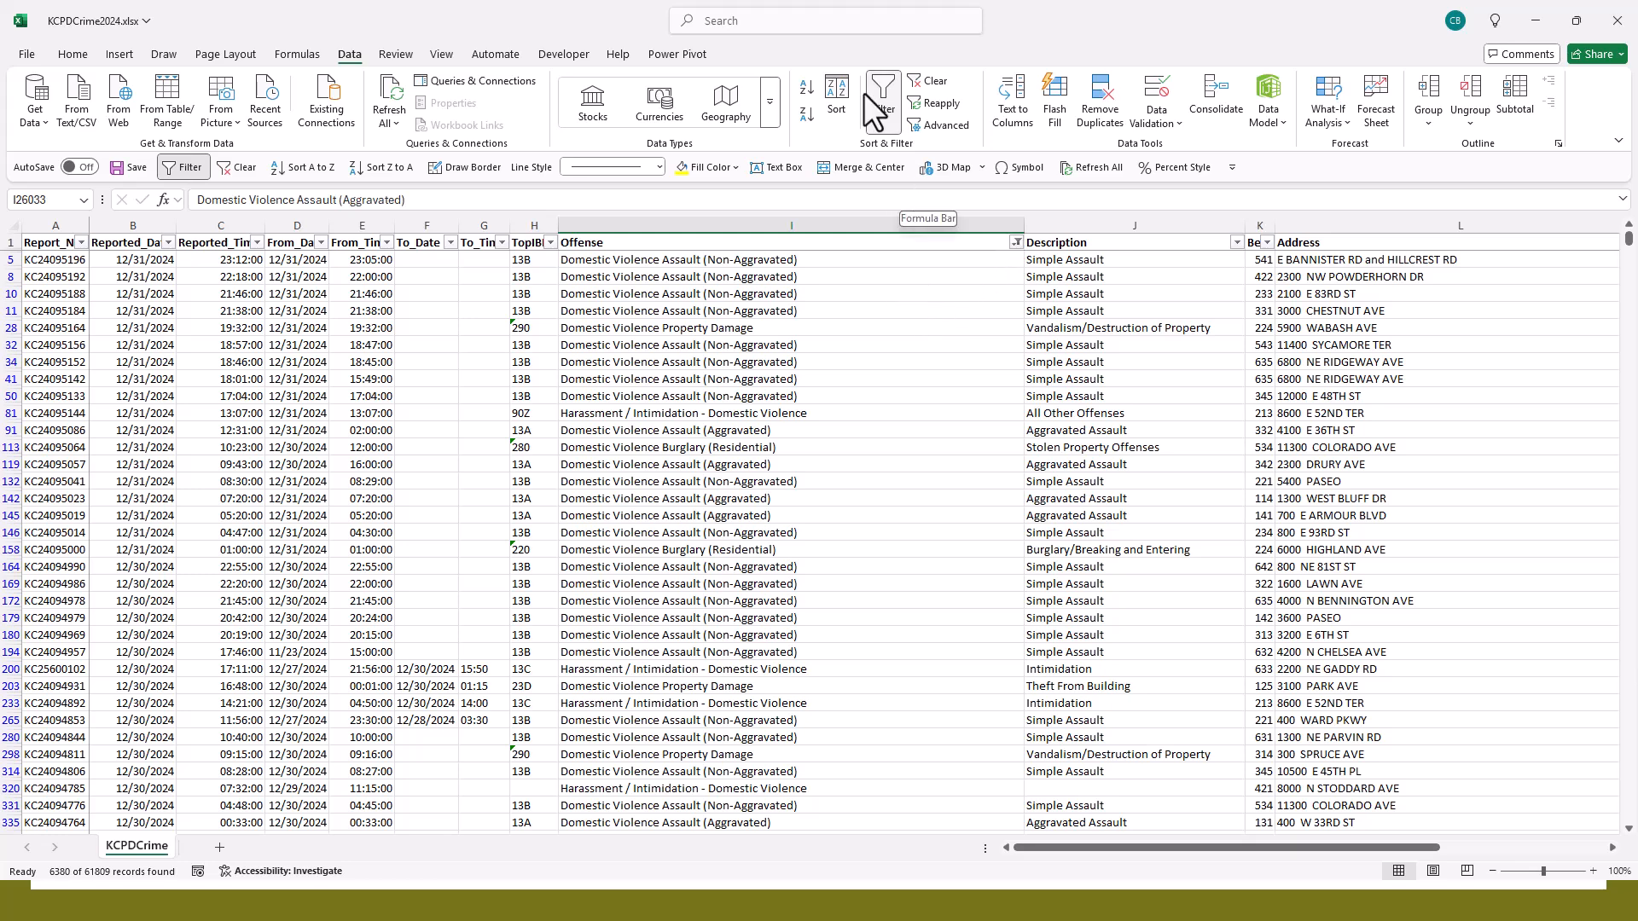
click(937, 81)
- Search the Address column's filter values for "Royal", review the matching addresses, and leave without applying a filter
drag(1262, 847, 1446, 860)
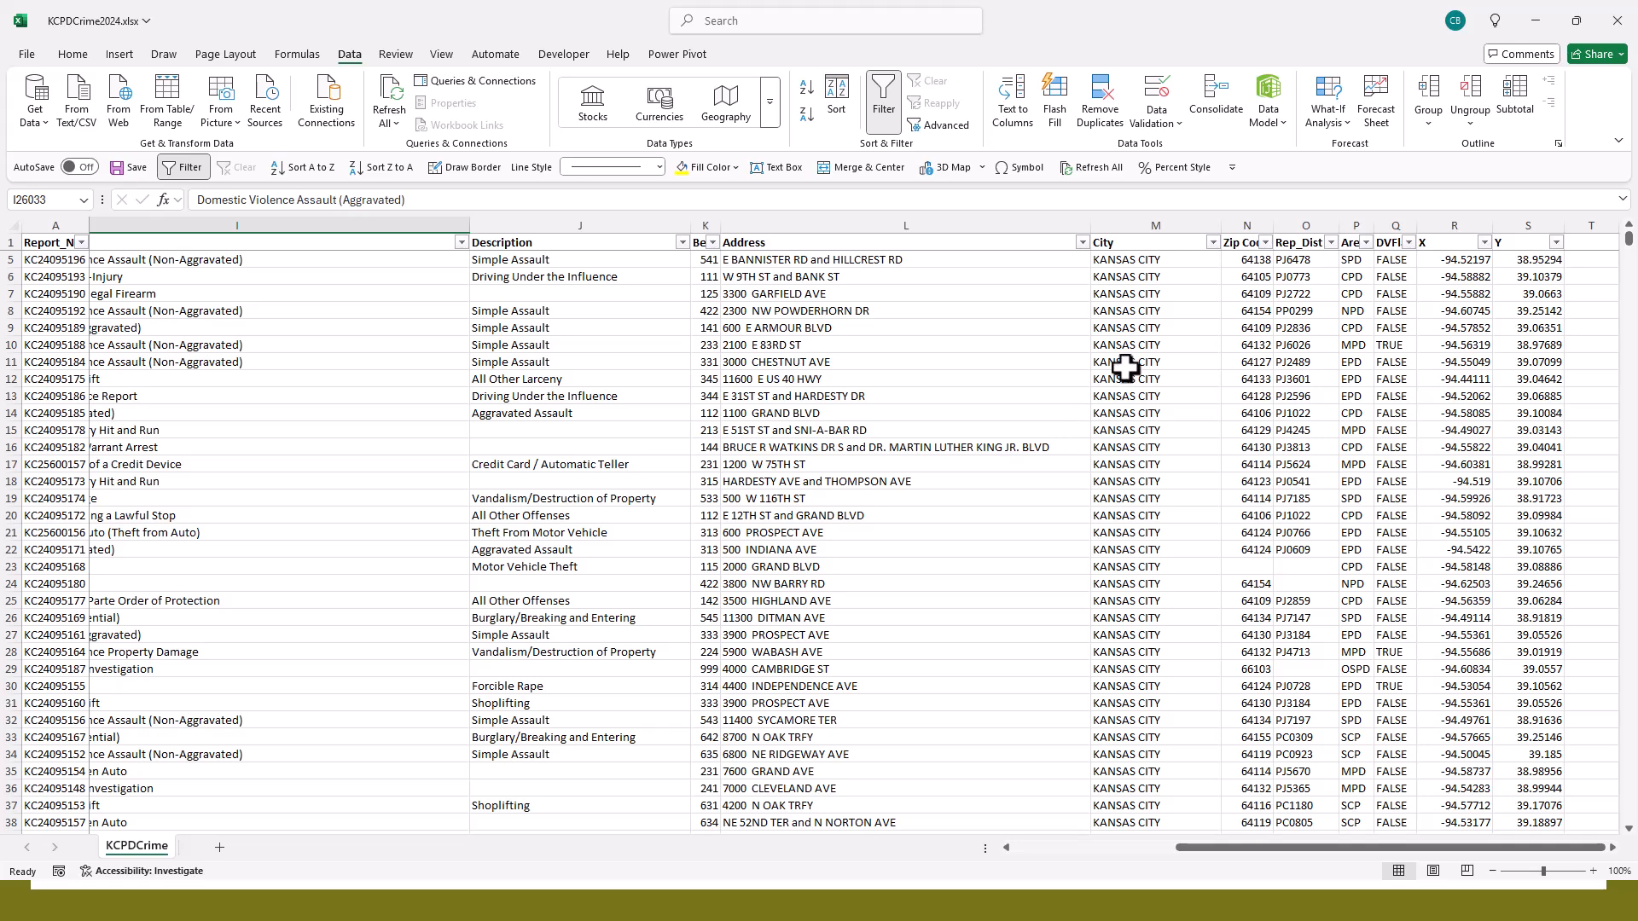
click(1081, 243)
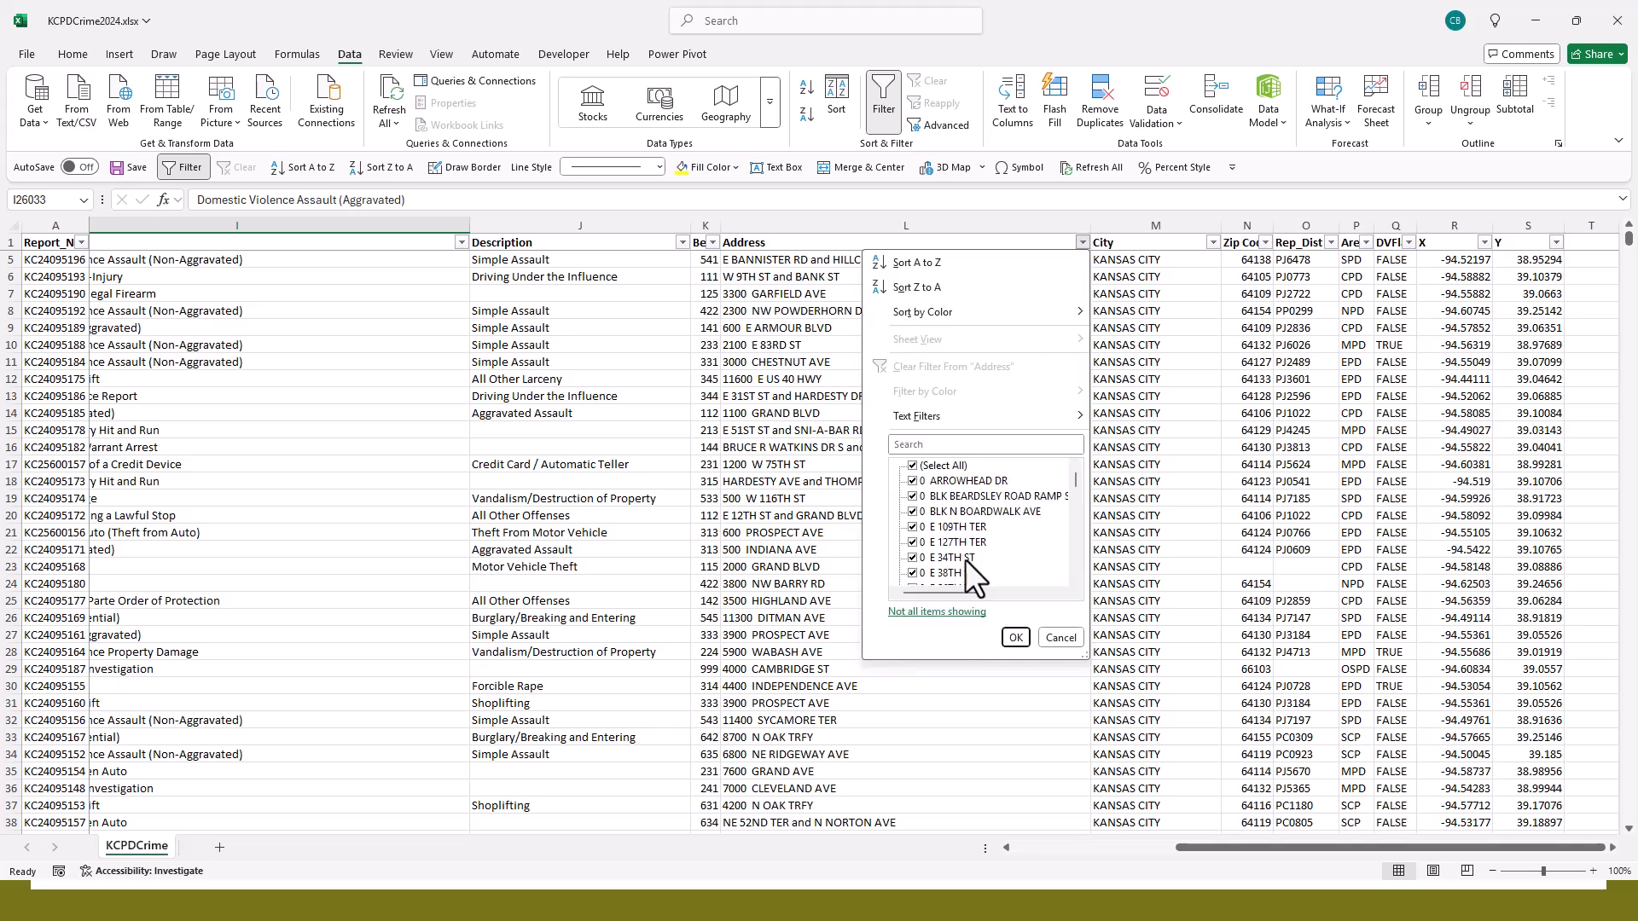
drag(1072, 481, 1071, 437)
click(940, 445)
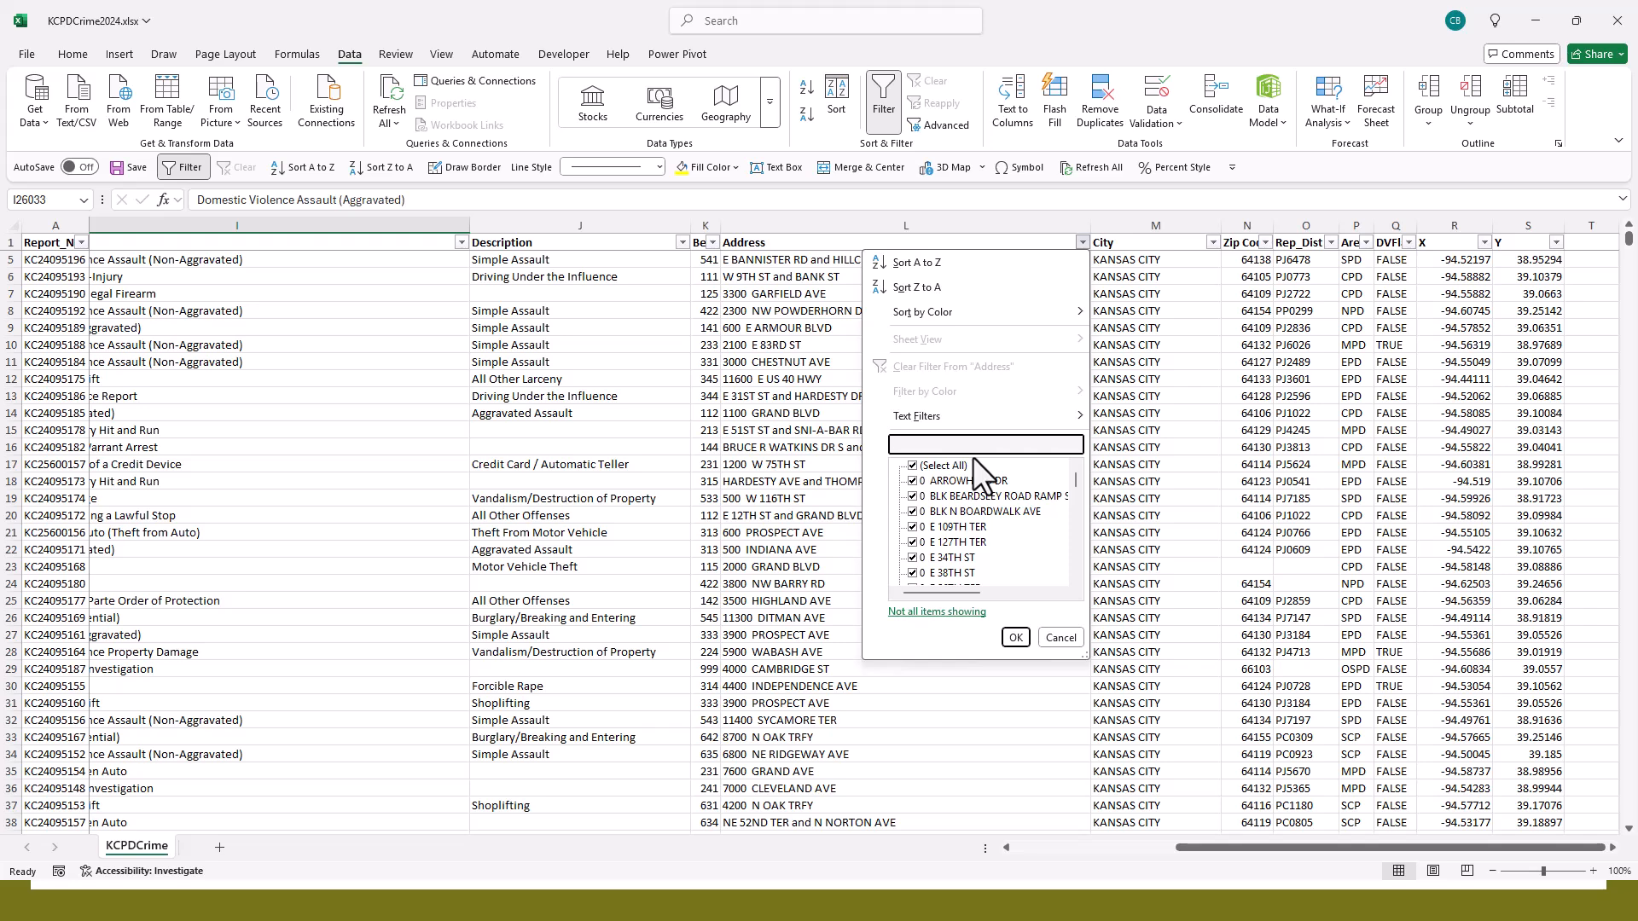
text(R)
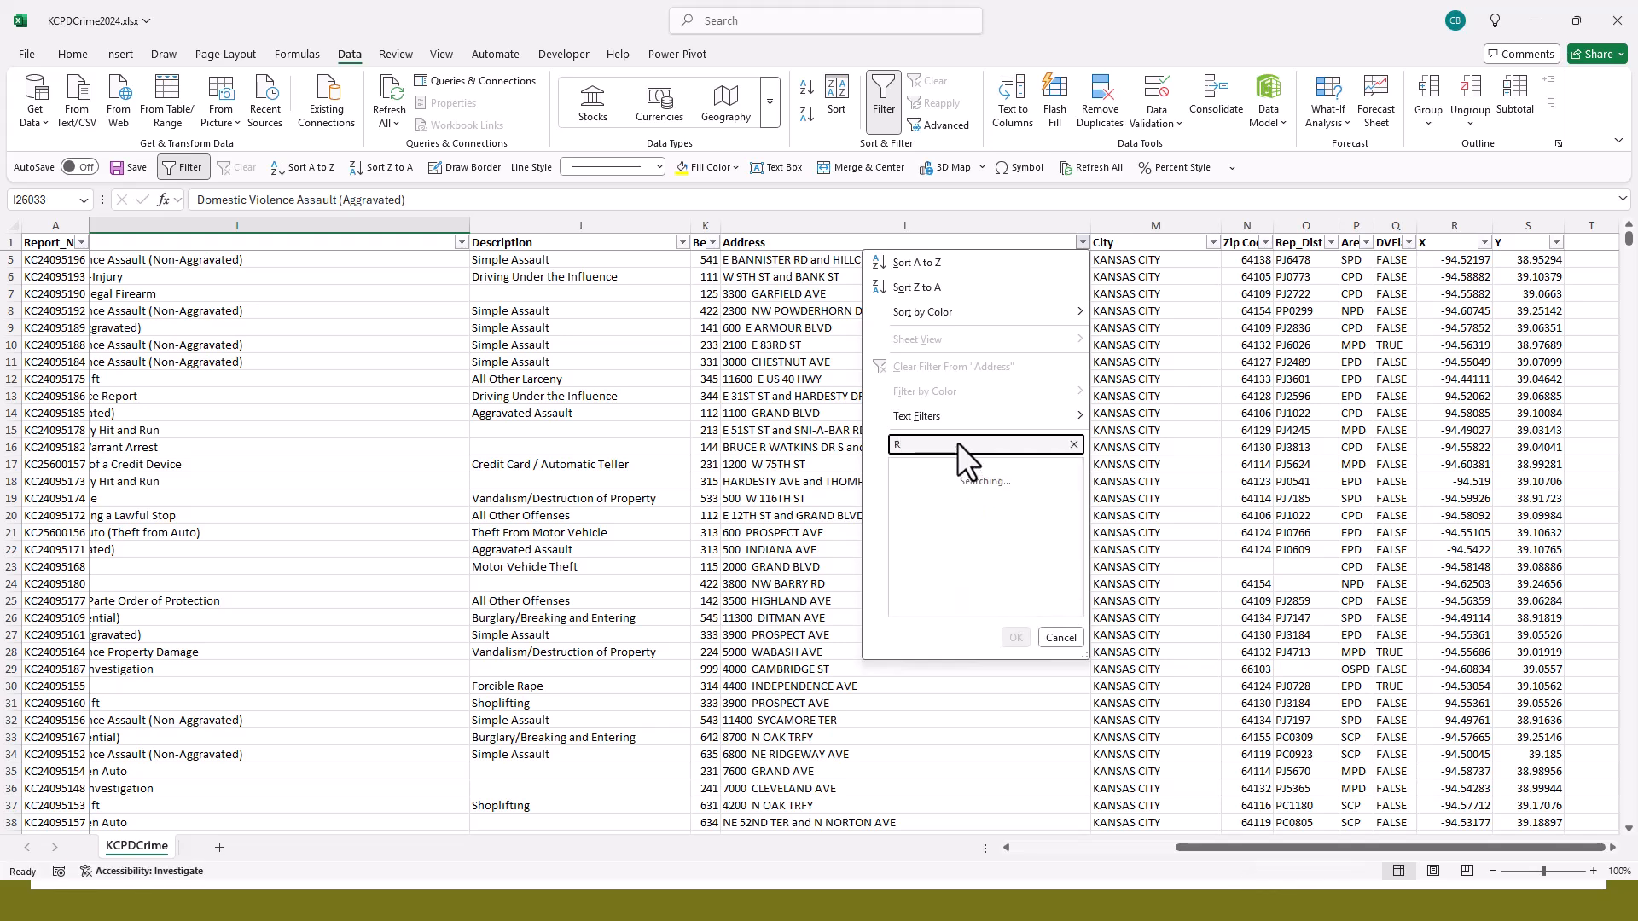
text(oyal)
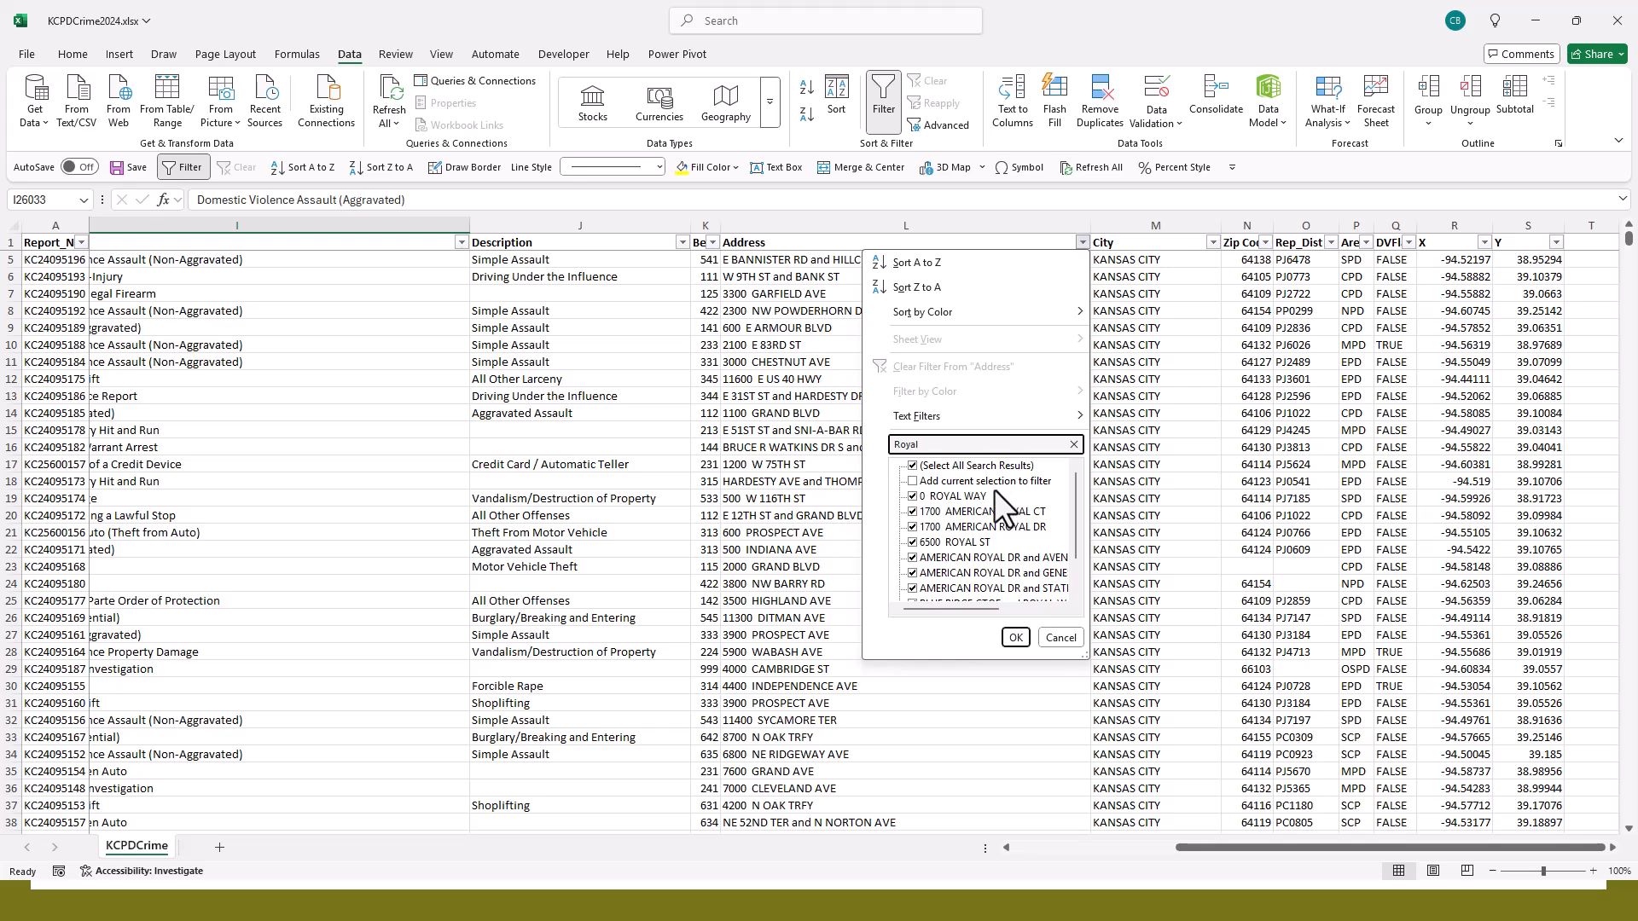
scroll(966, 499, down, 1)
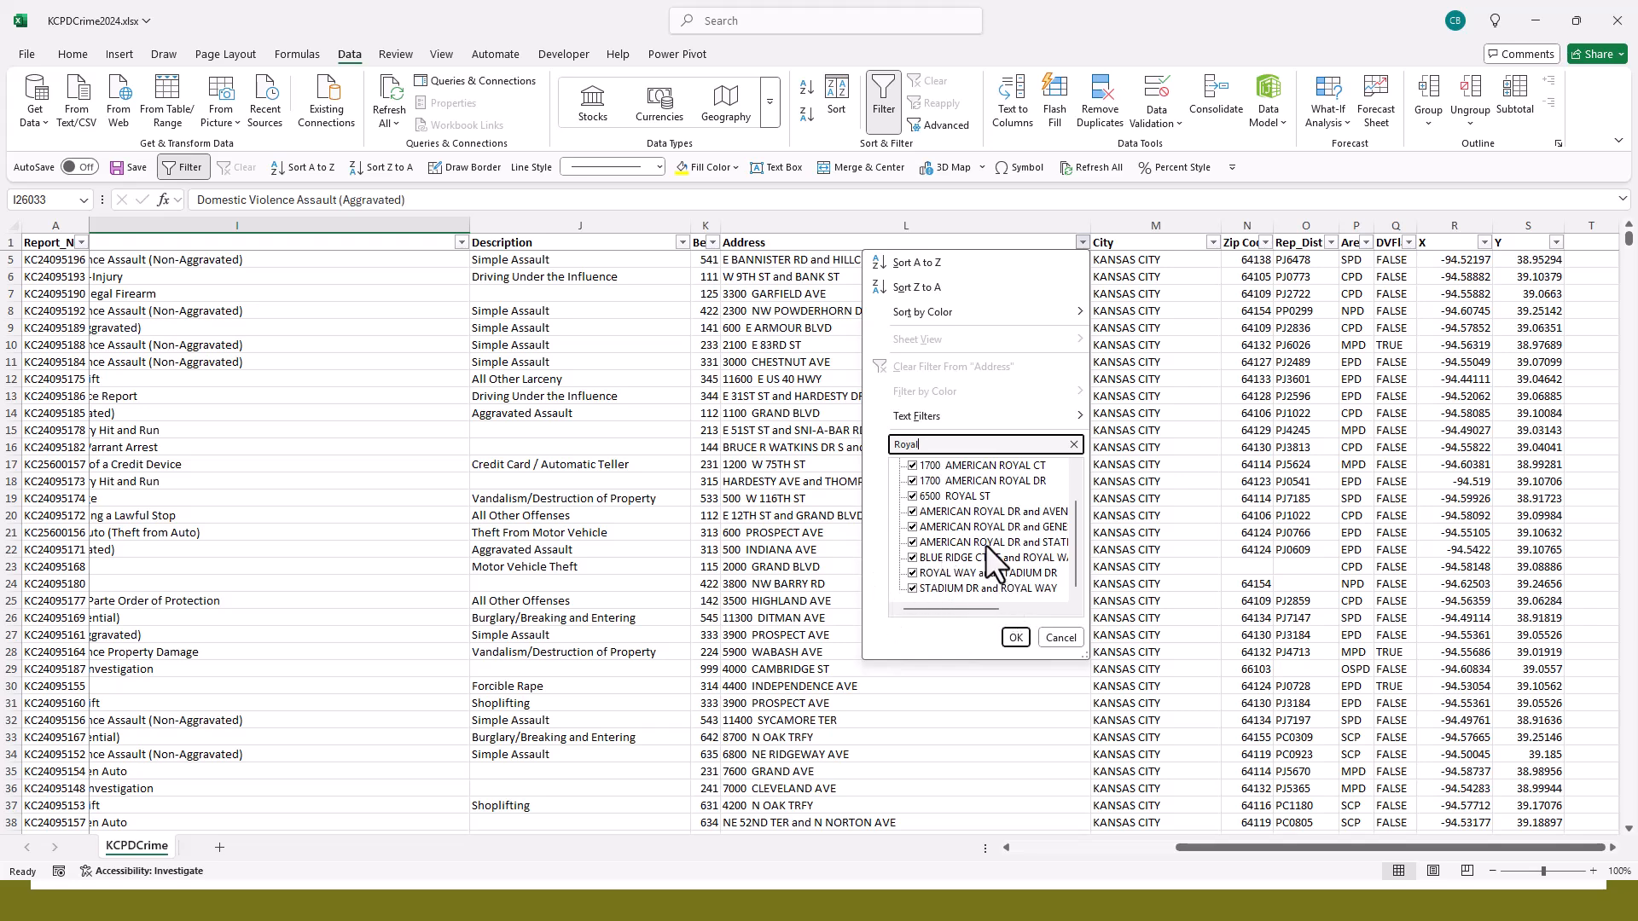
scroll(964, 500, up, 1)
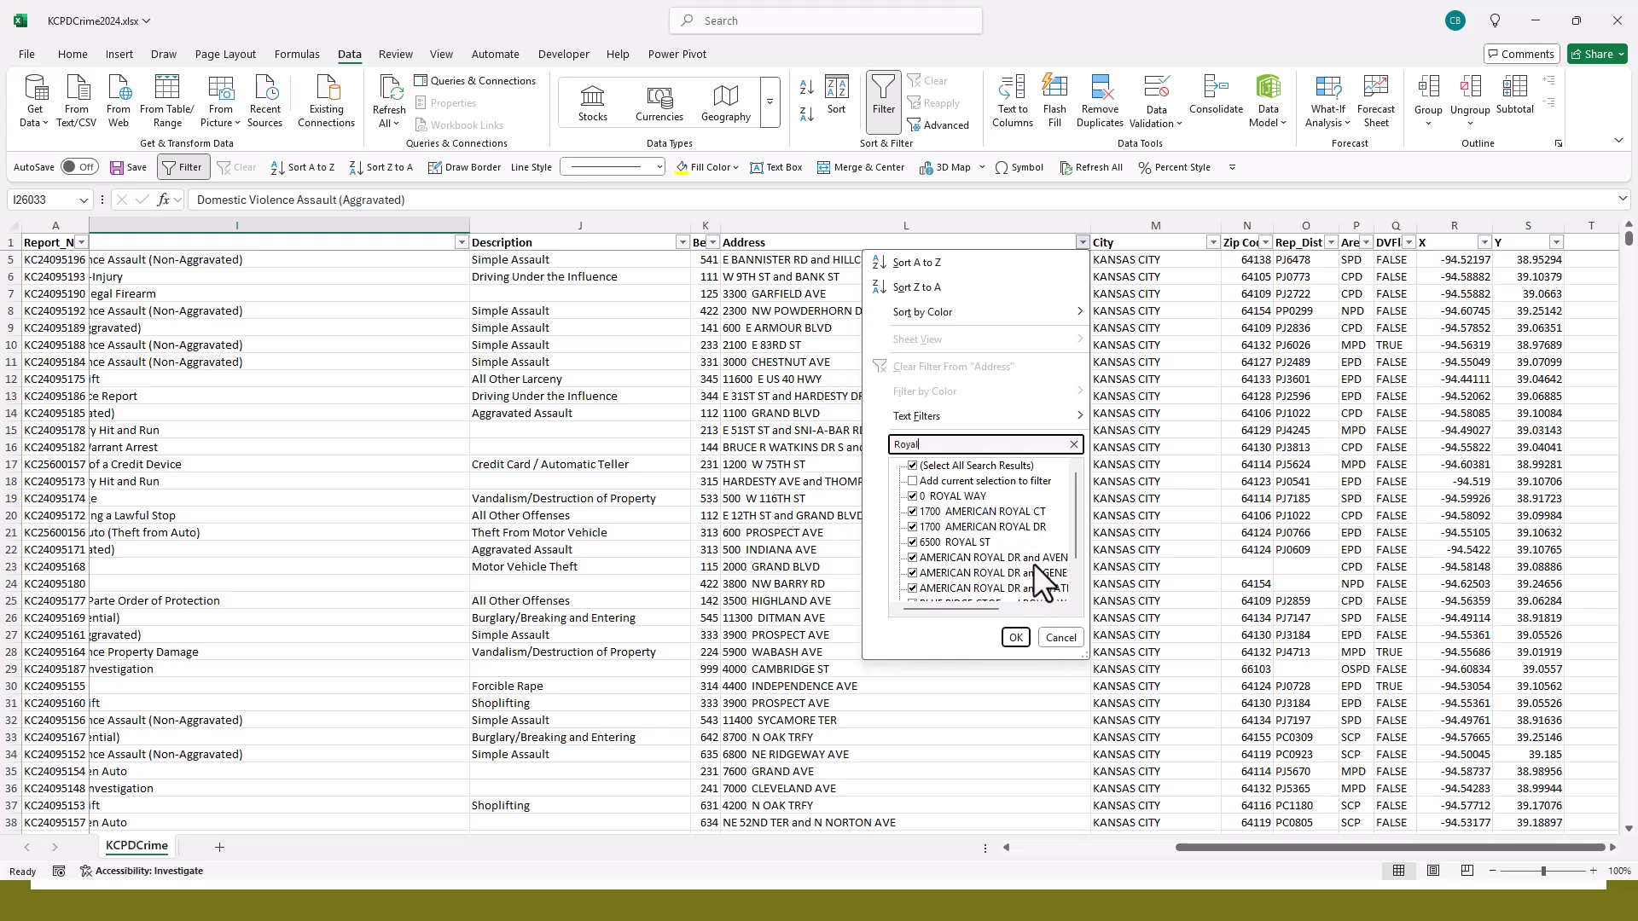
click(1060, 639)
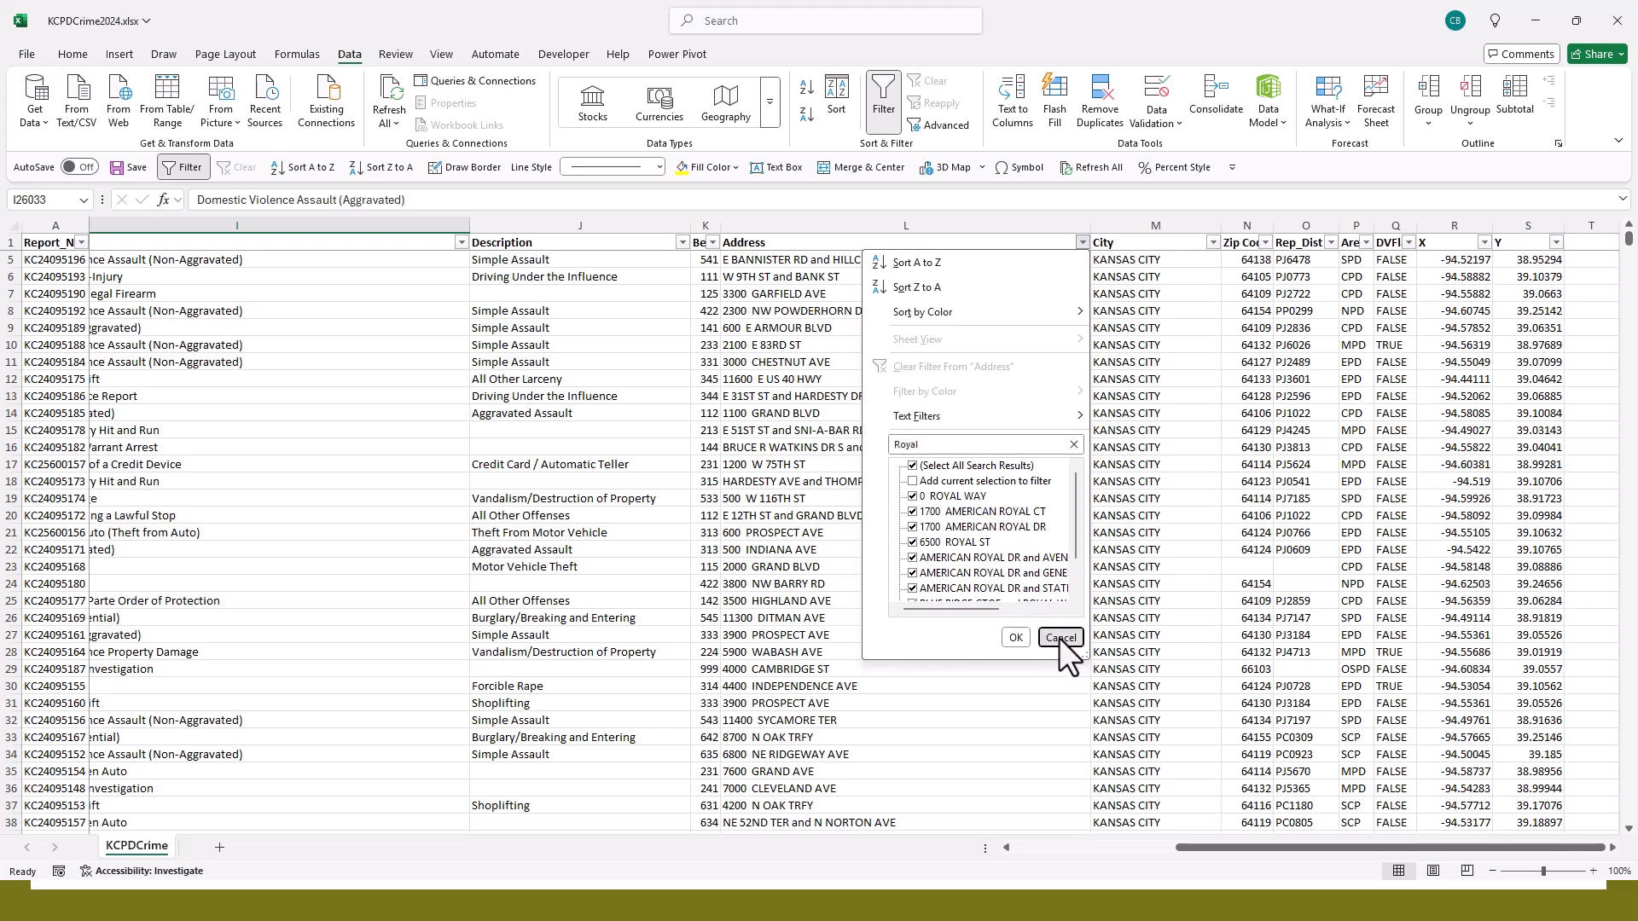
- Filter the Address column with a text filter for addresses that contain "Royal Way"
click(1082, 243)
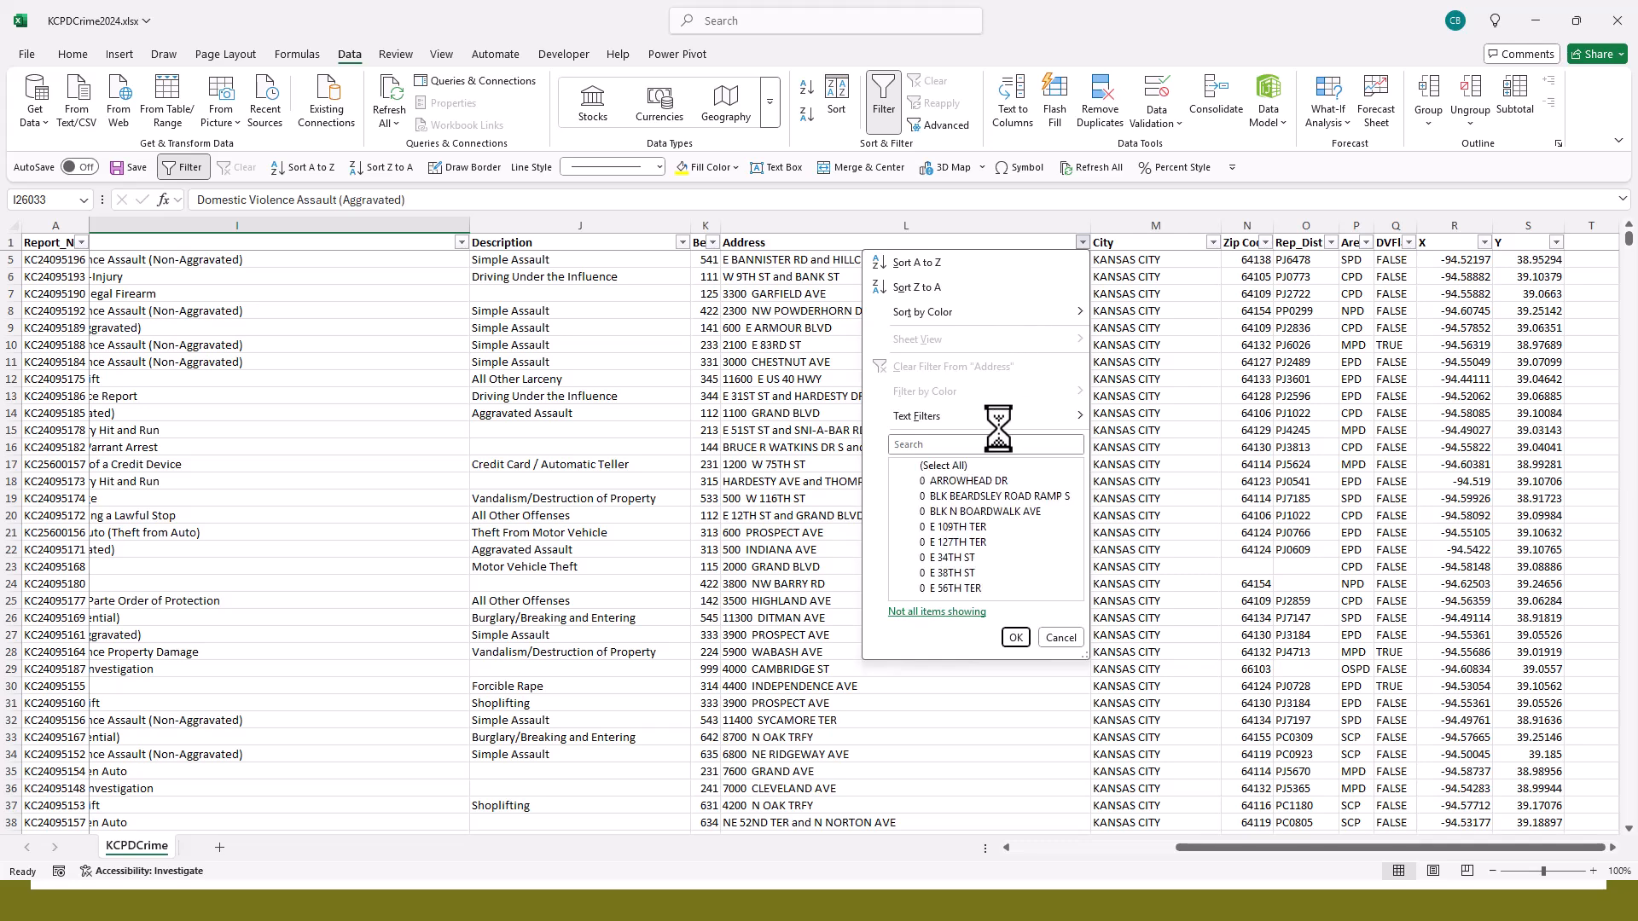
mouse_move(997, 417)
click(1139, 520)
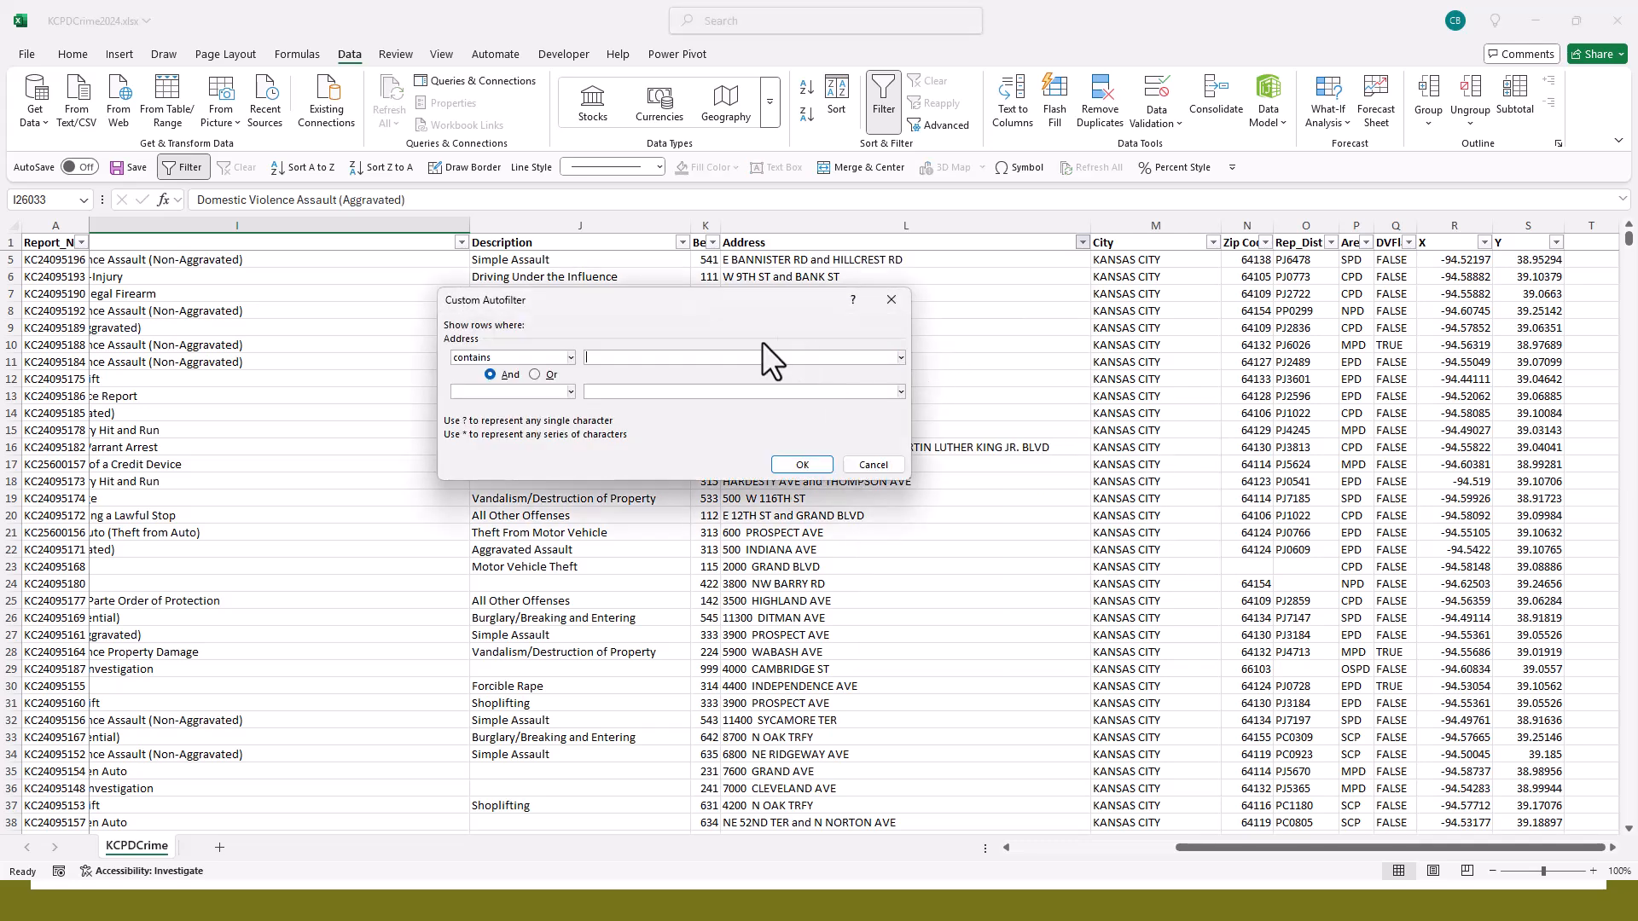
text(Royal Way)
click(805, 461)
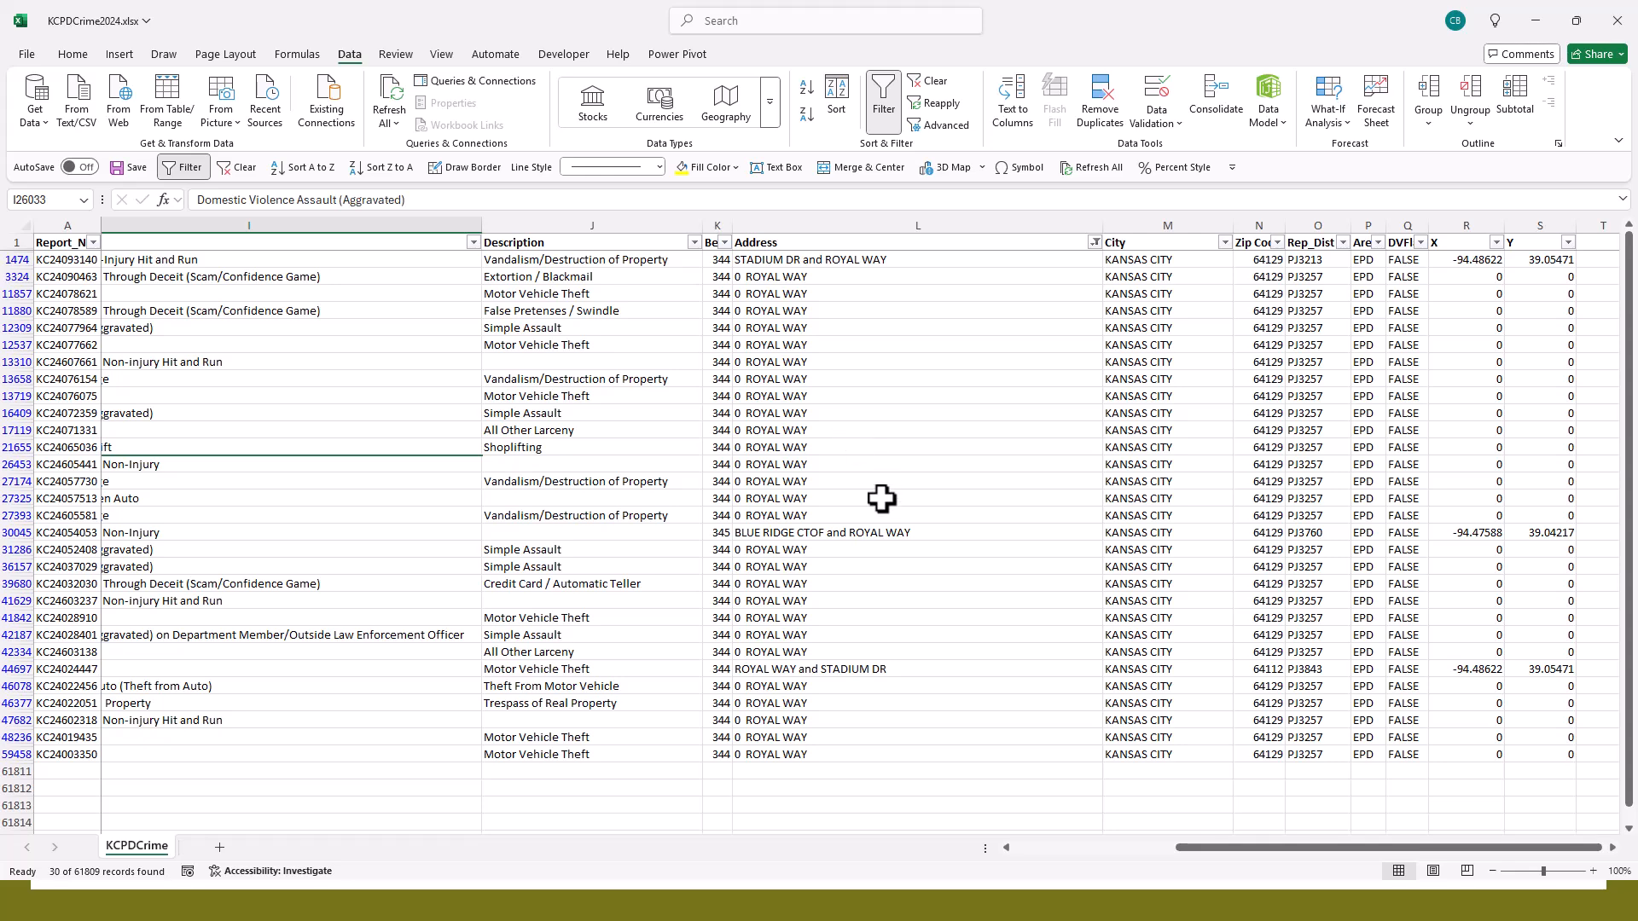
- Look through the filtered Royal Way records and examine their dates, Offense and Description values
scroll(881, 486, down, 1)
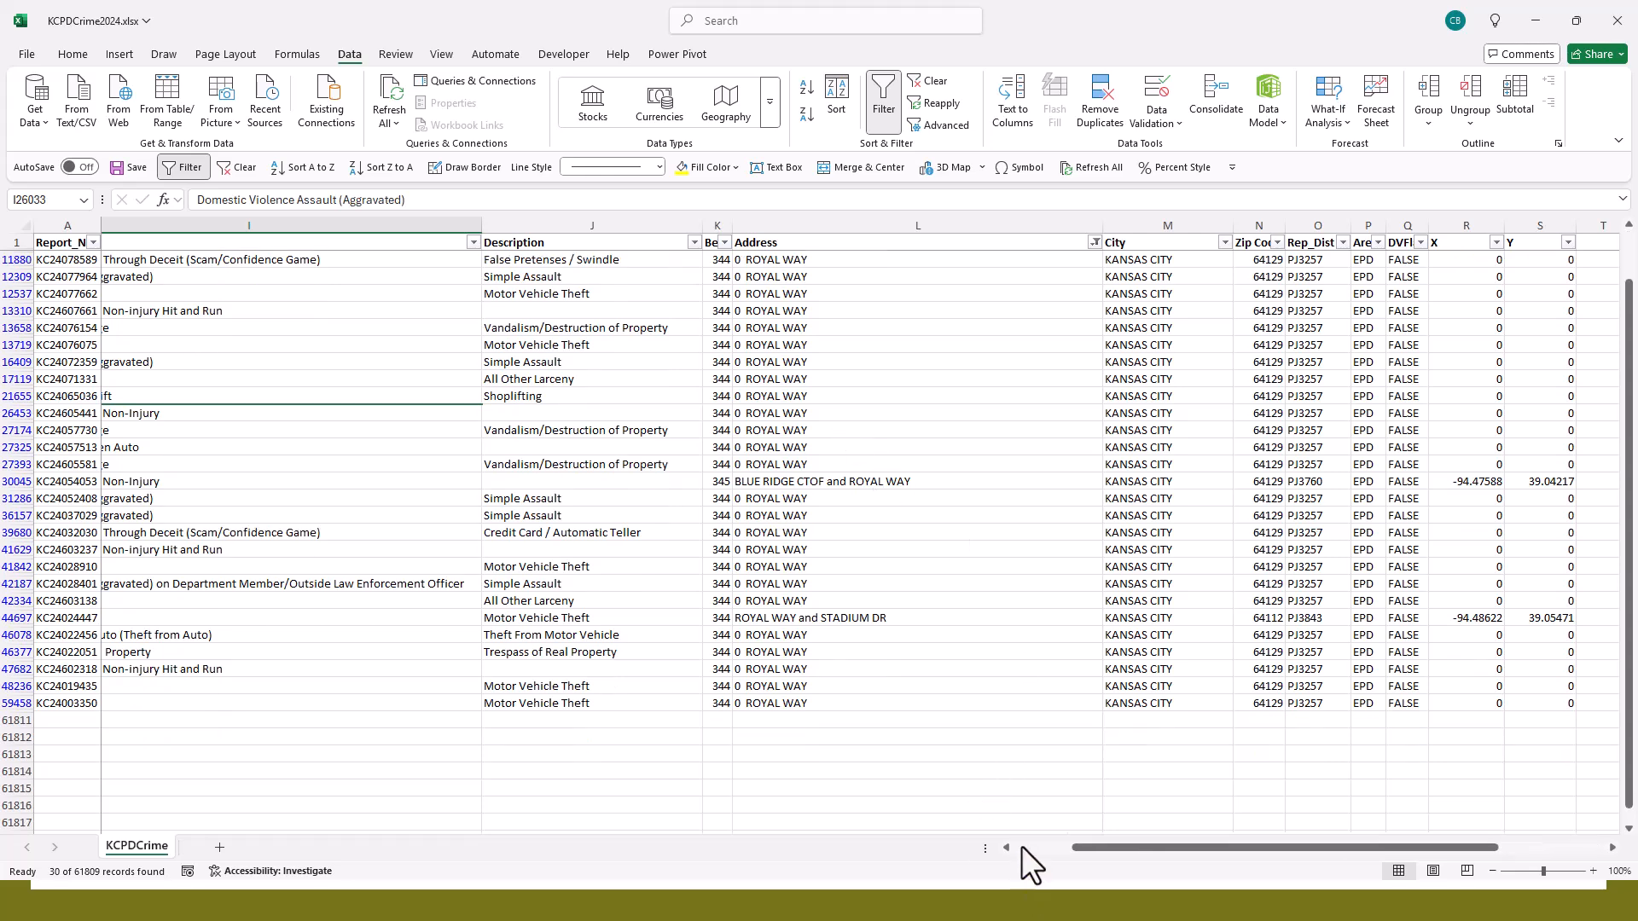
click(1021, 846)
drag(1076, 847, 1085, 847)
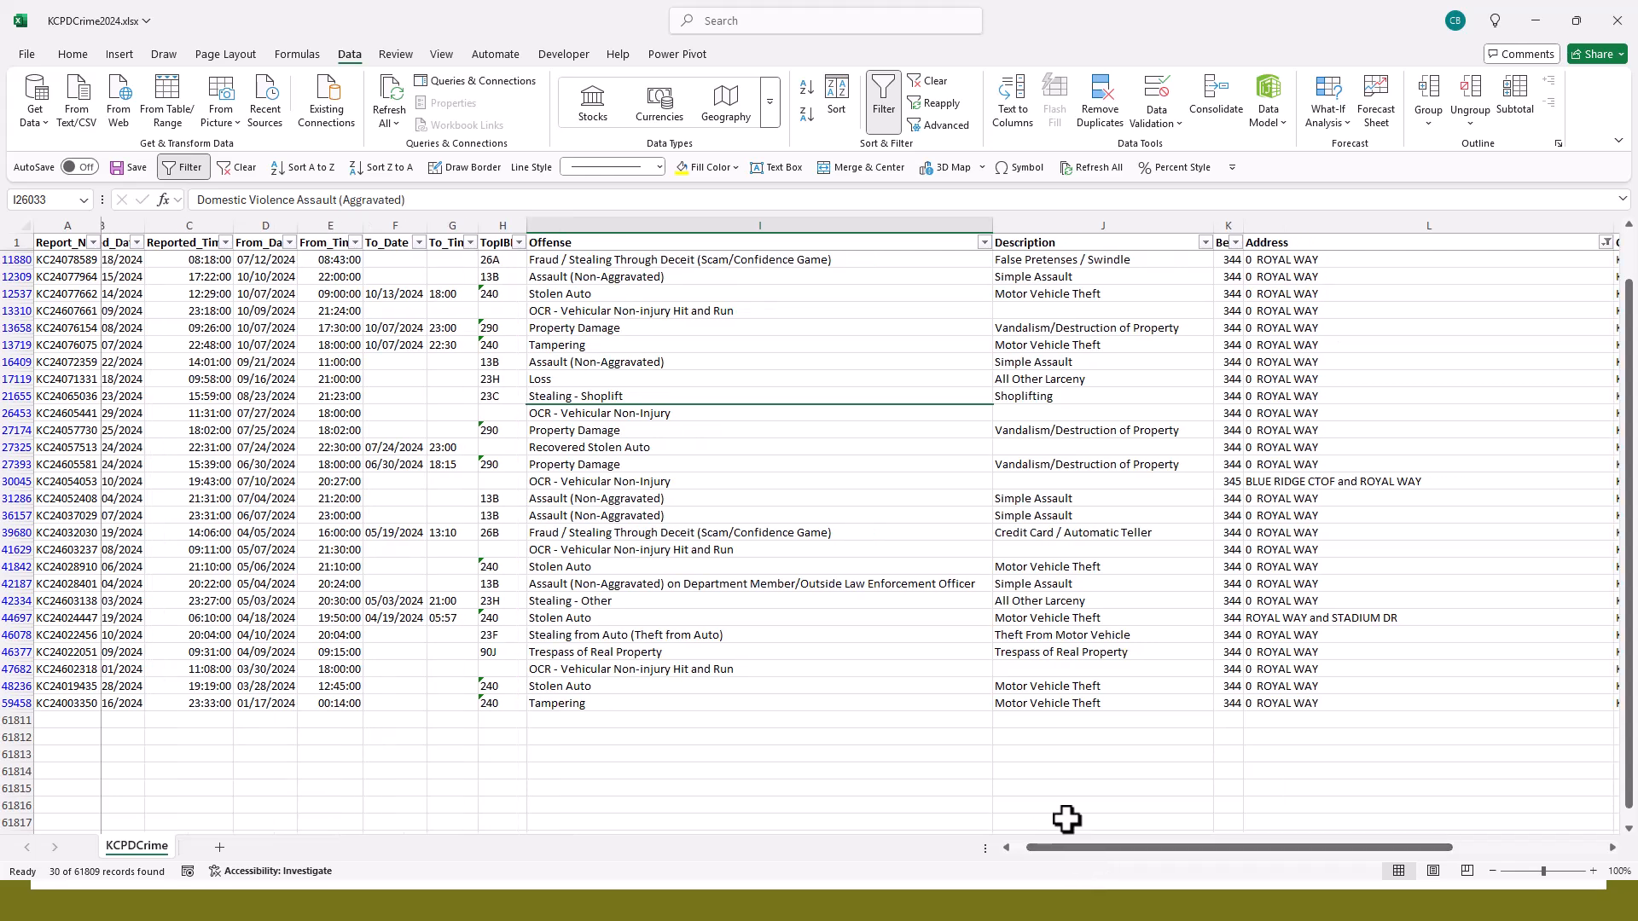
scroll(1067, 819, up, 1)
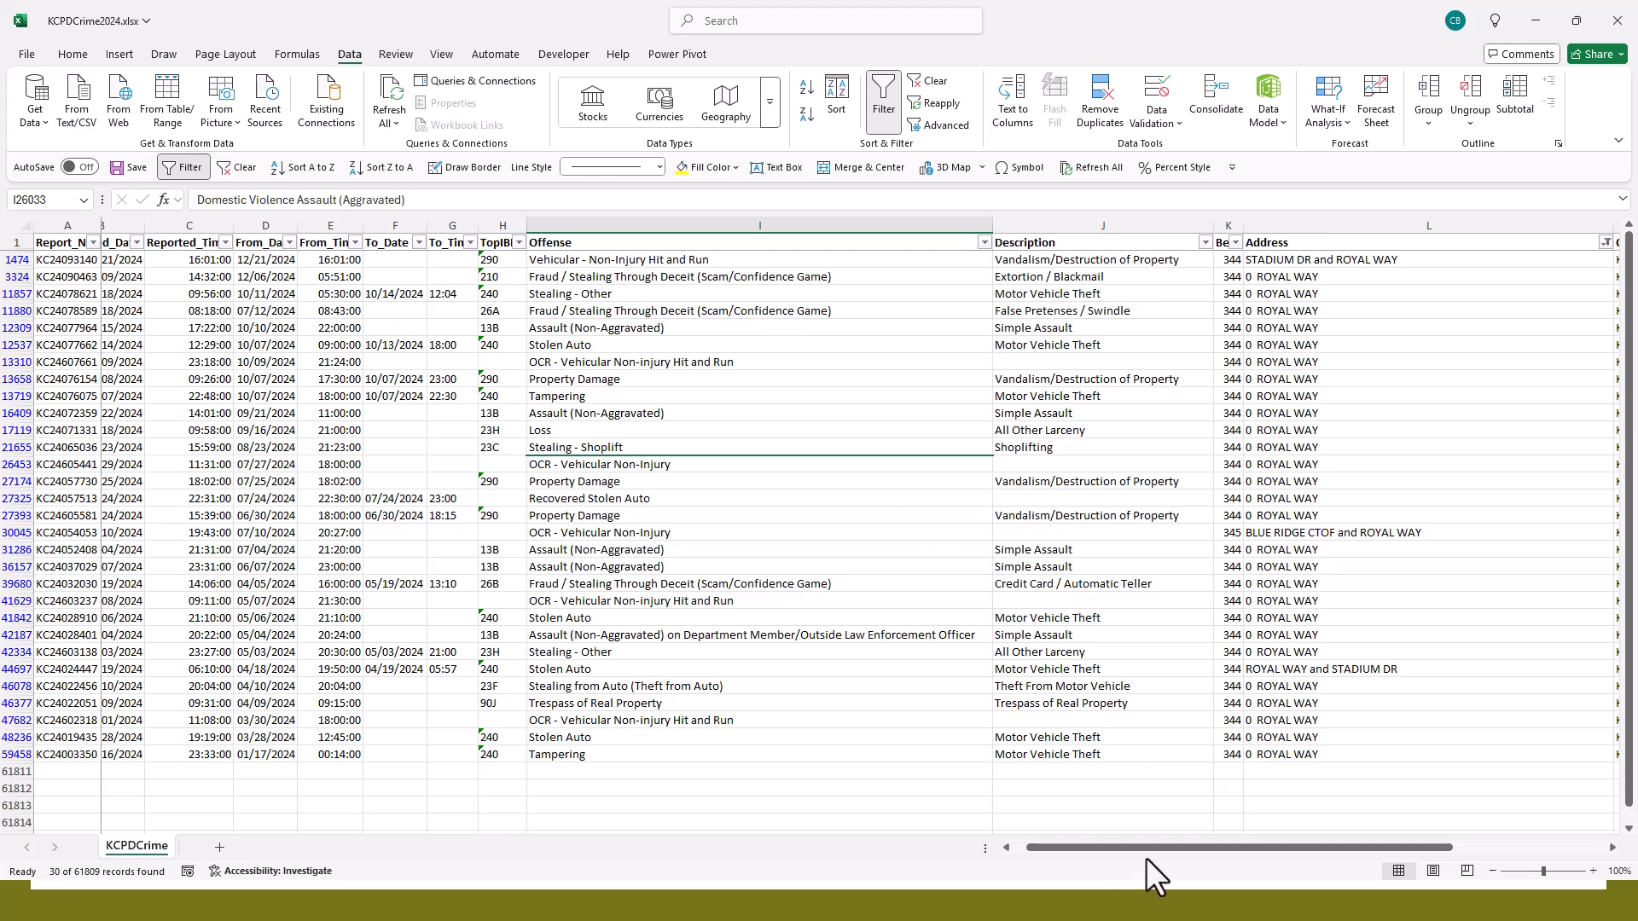
- Try to extend the Address filter with an Or condition for "Kauffman" alongside "Royal Way"
drag(1144, 847, 1209, 833)
click(1382, 243)
mouse_move(1298, 418)
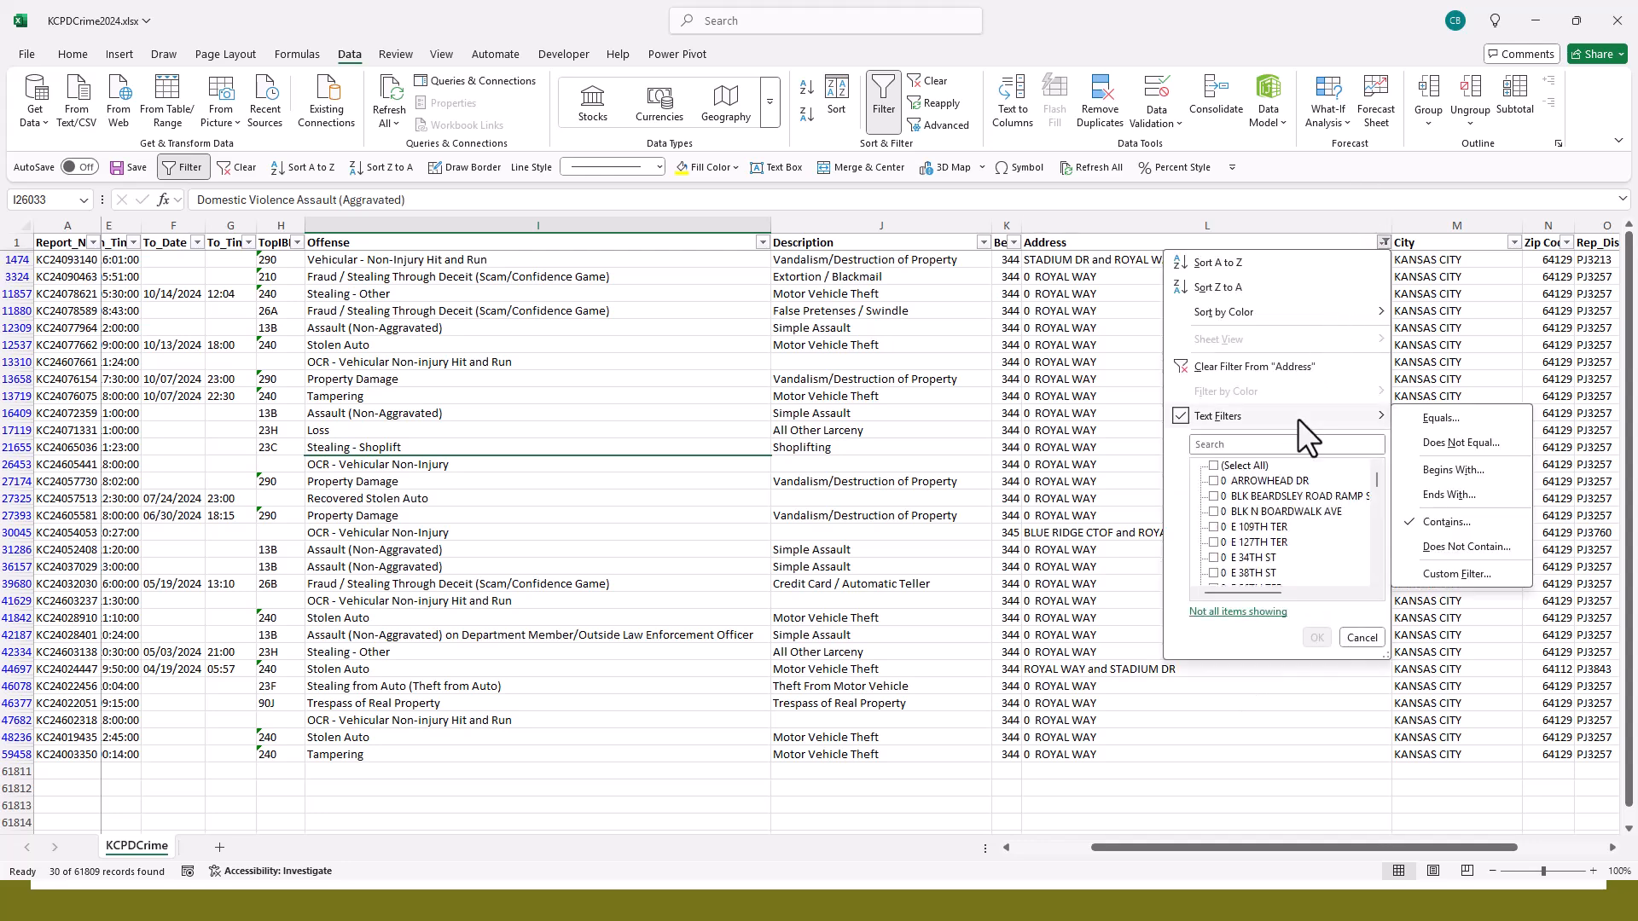
click(1456, 574)
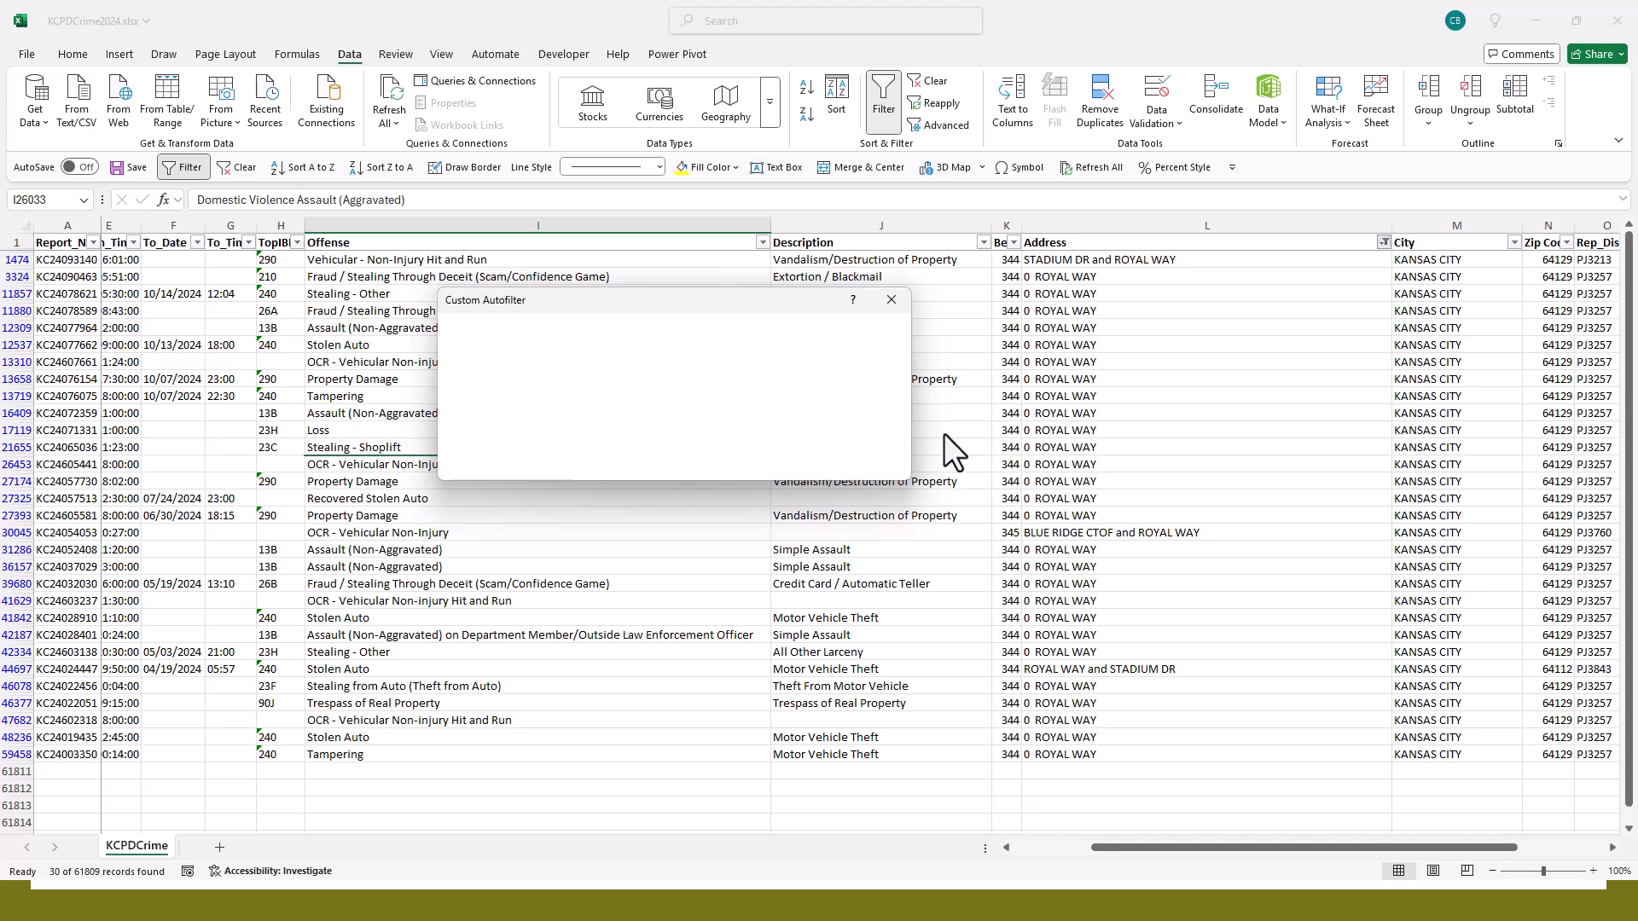
click(534, 375)
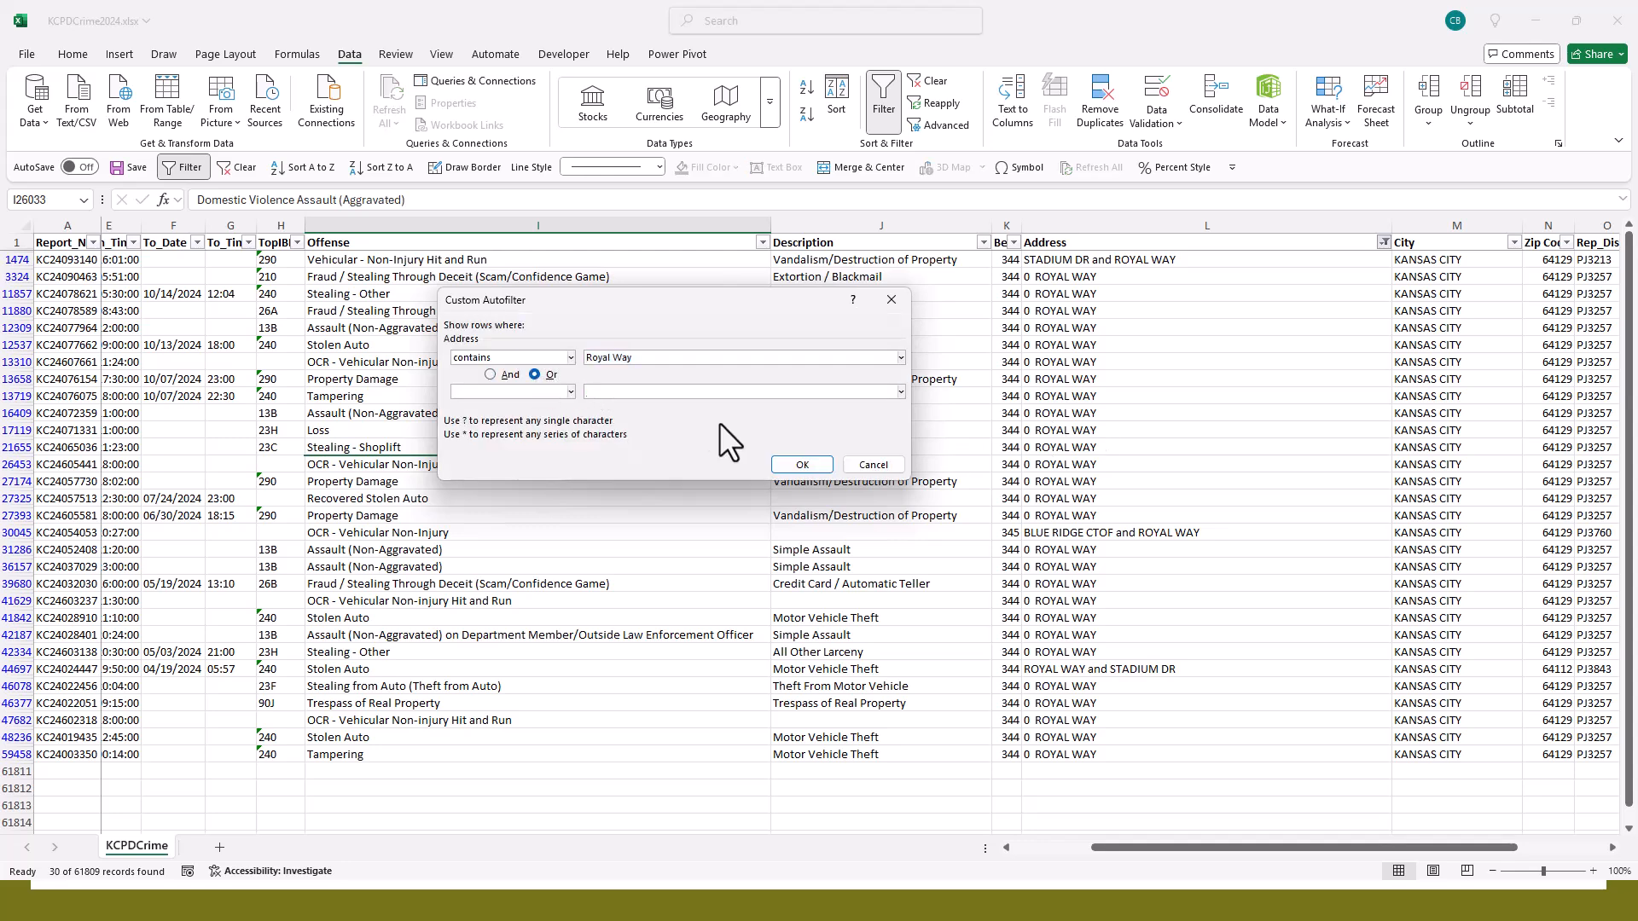
key(BackSpace)
key(BackSpace)
text(Kauffman)
click(802, 465)
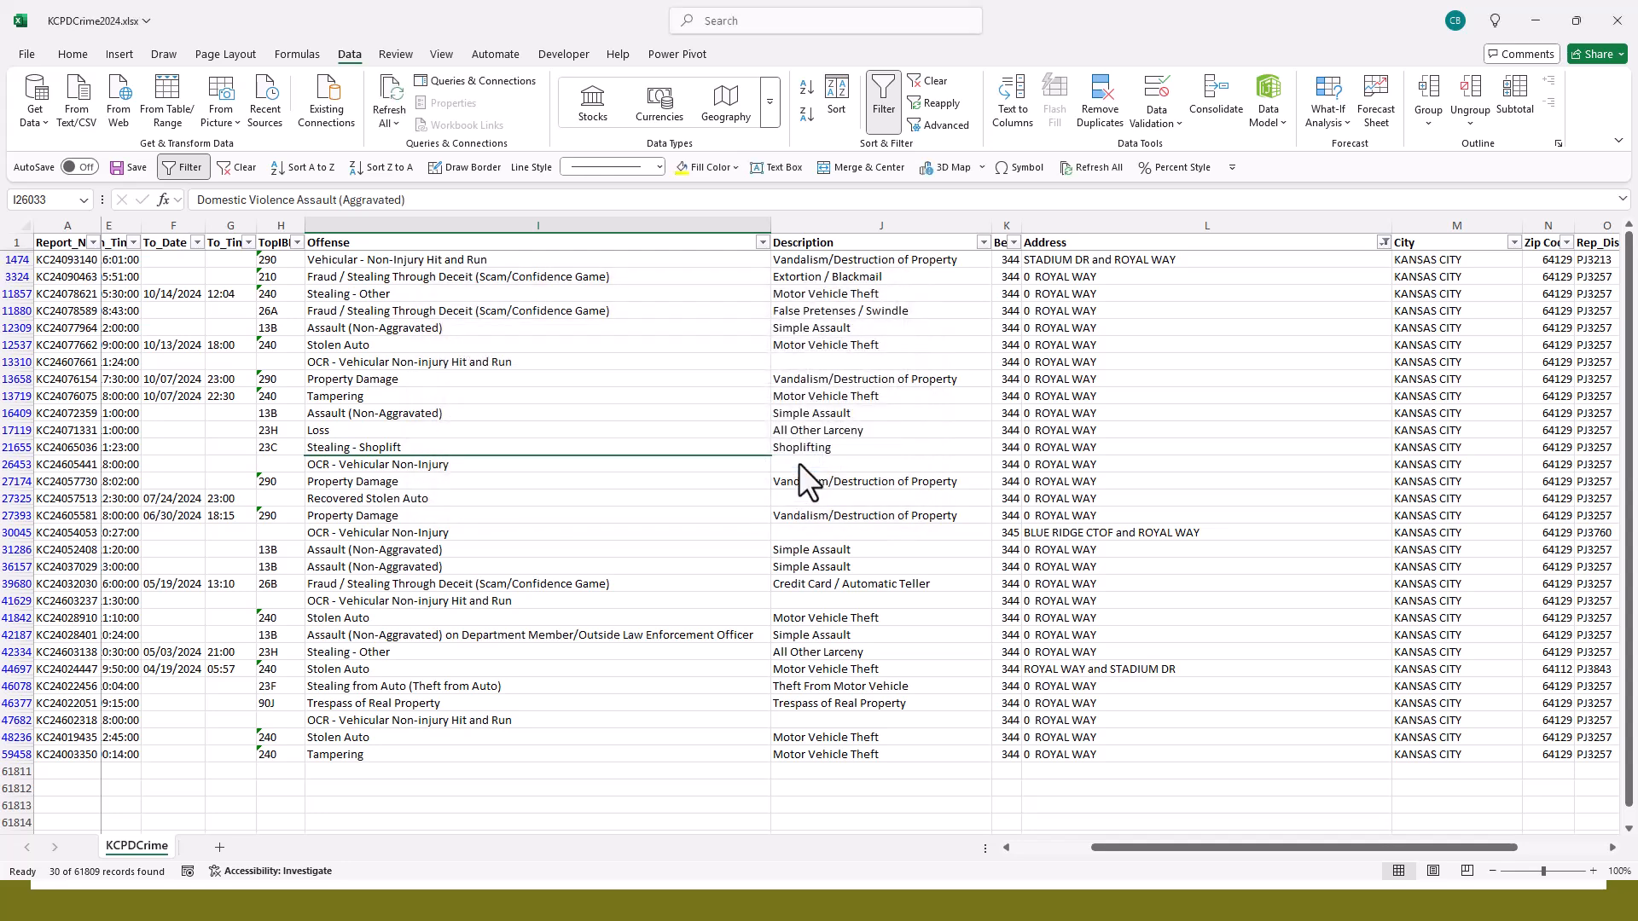
- Retry the custom Address filter with a second condition, entering "Stadium" and replacing it with "Kauffman" before applying it
click(1385, 244)
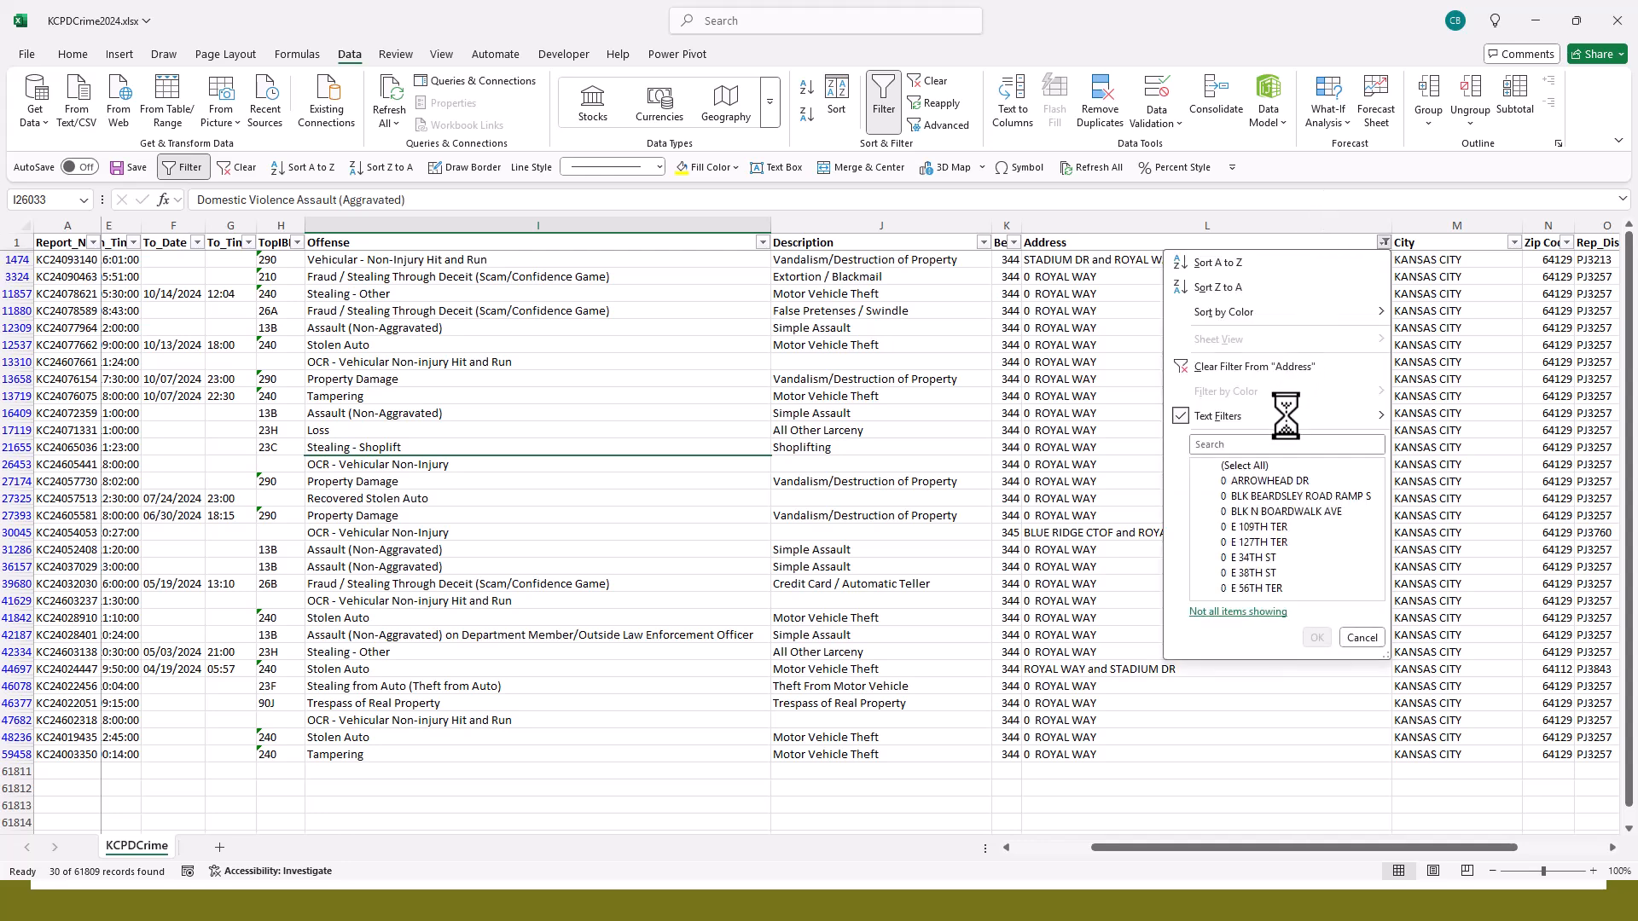
mouse_move(1284, 416)
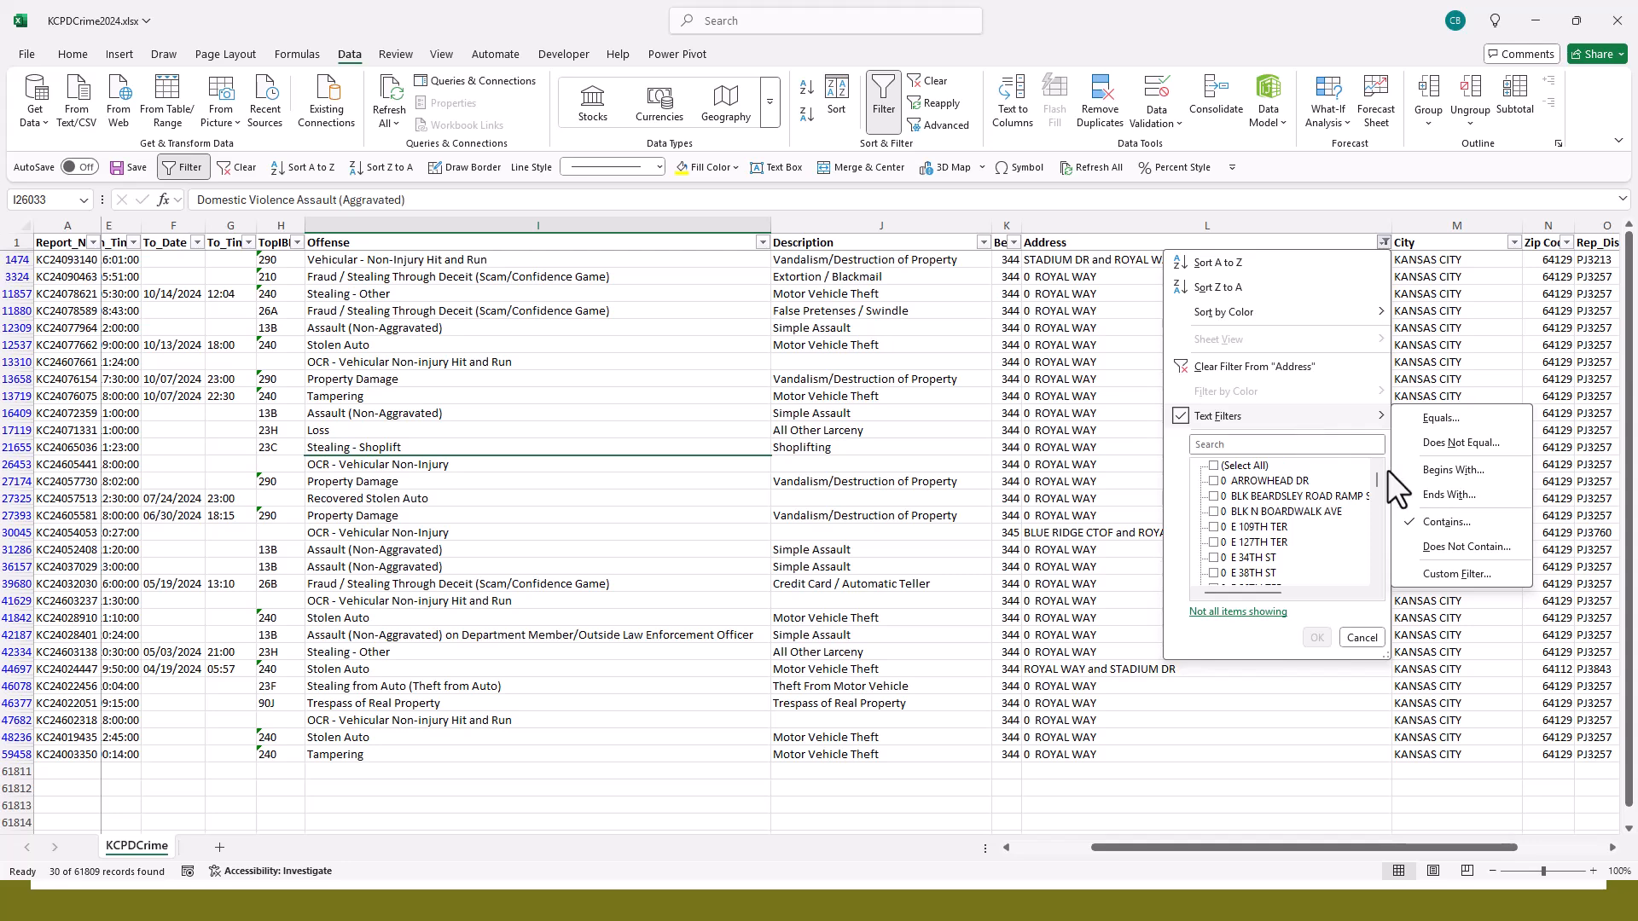
click(1450, 530)
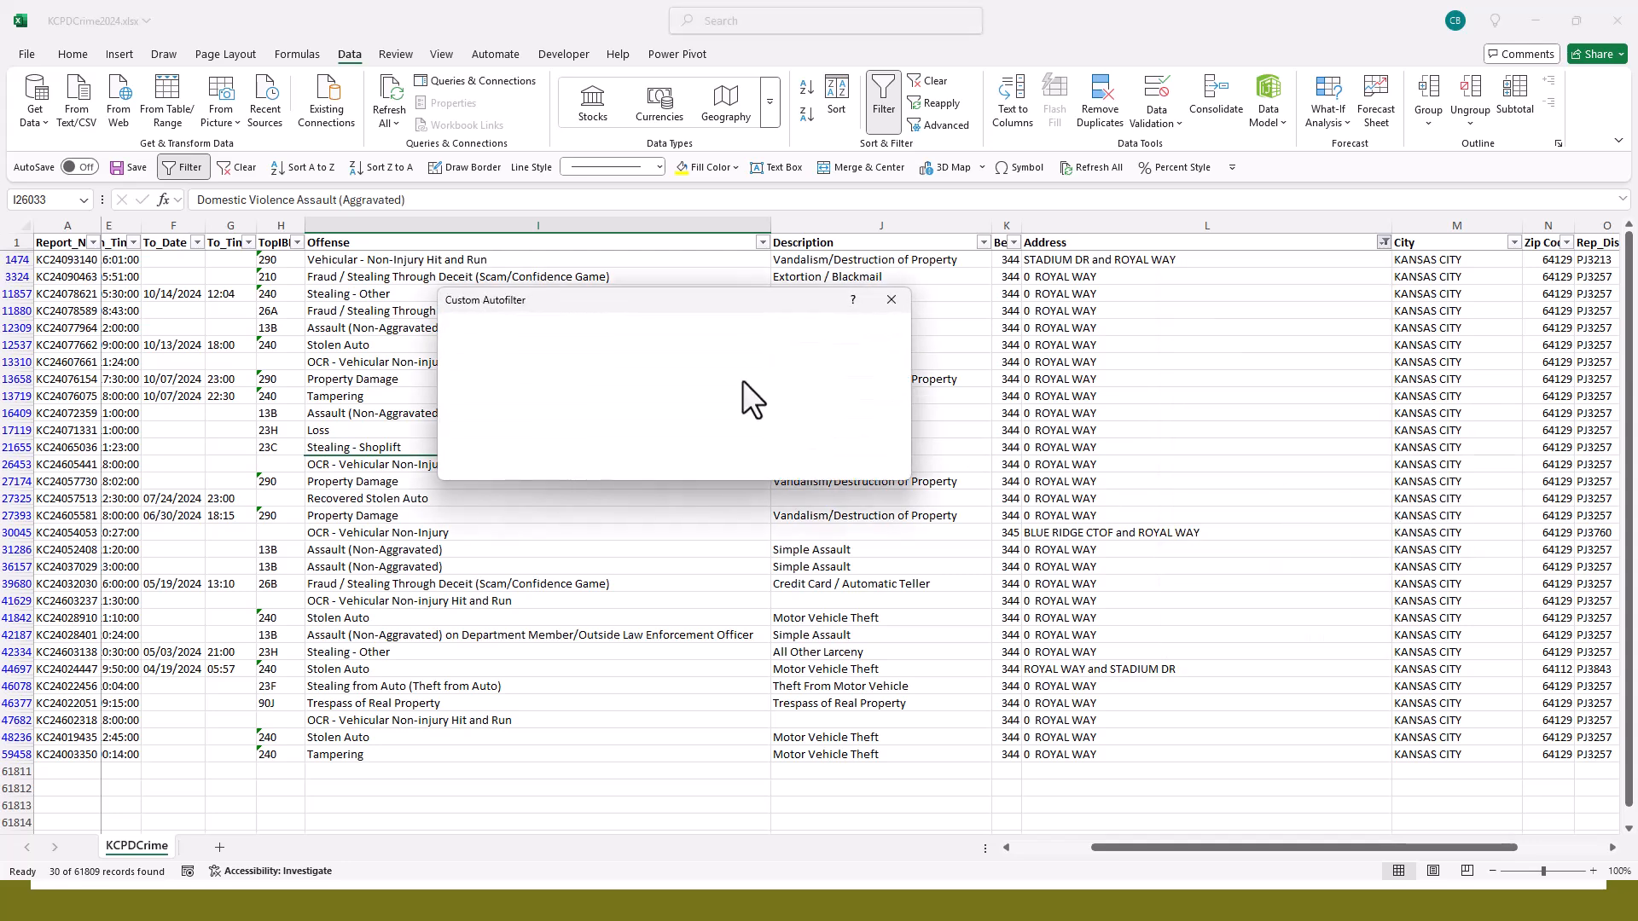
click(535, 375)
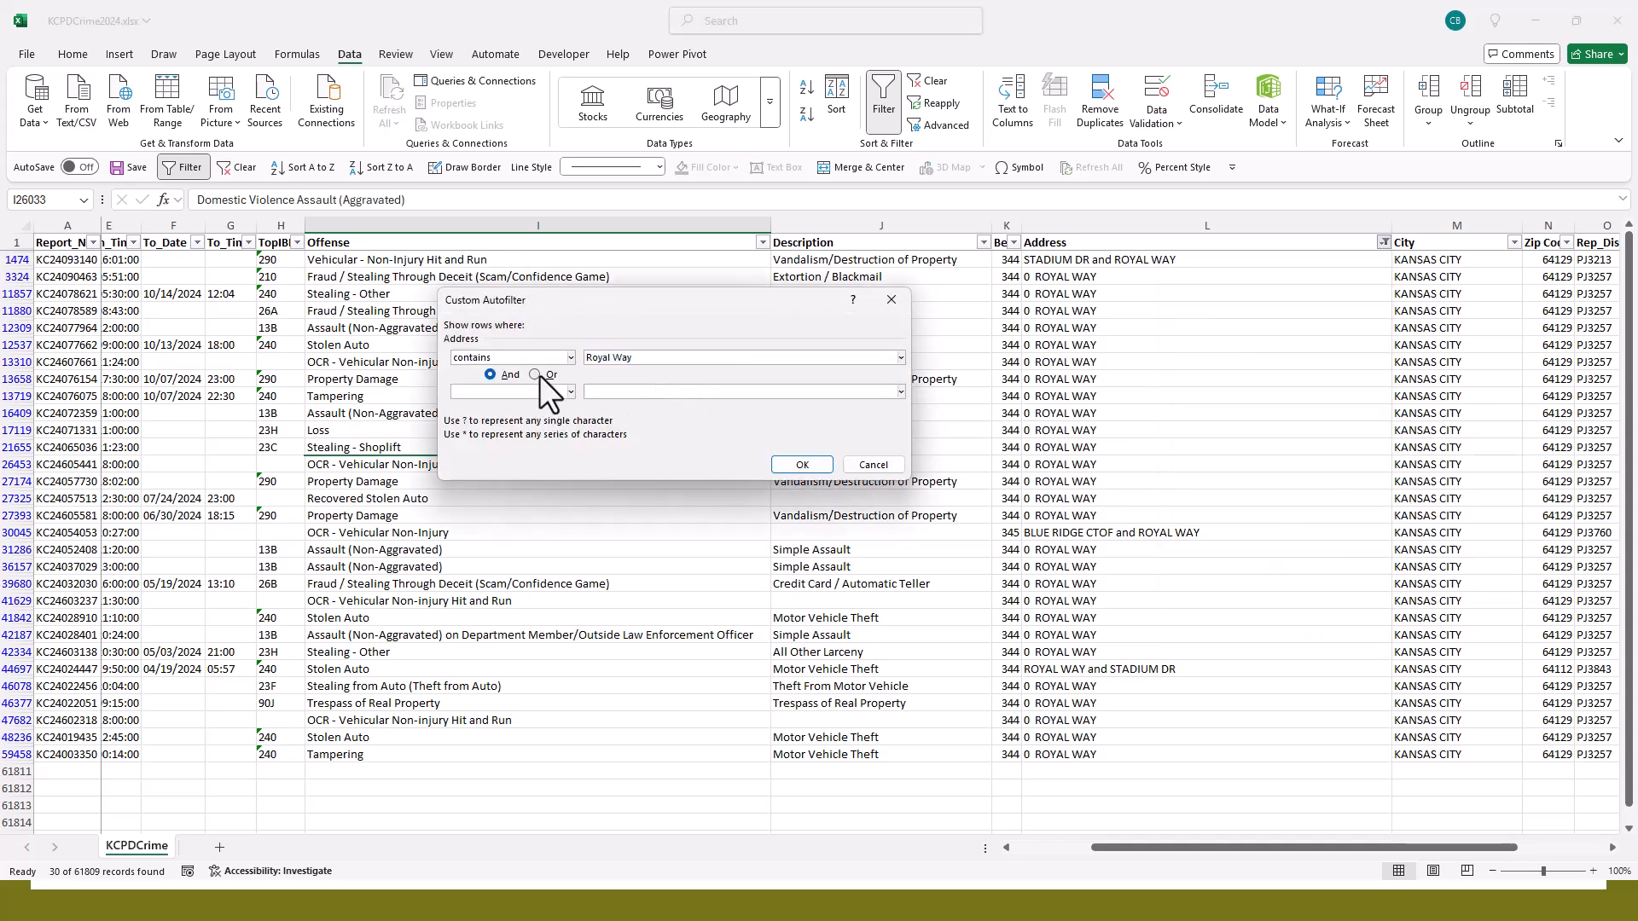
click(621, 393)
text(Stadium)
drag(684, 396, 481, 396)
text(Kauffman)
click(800, 464)
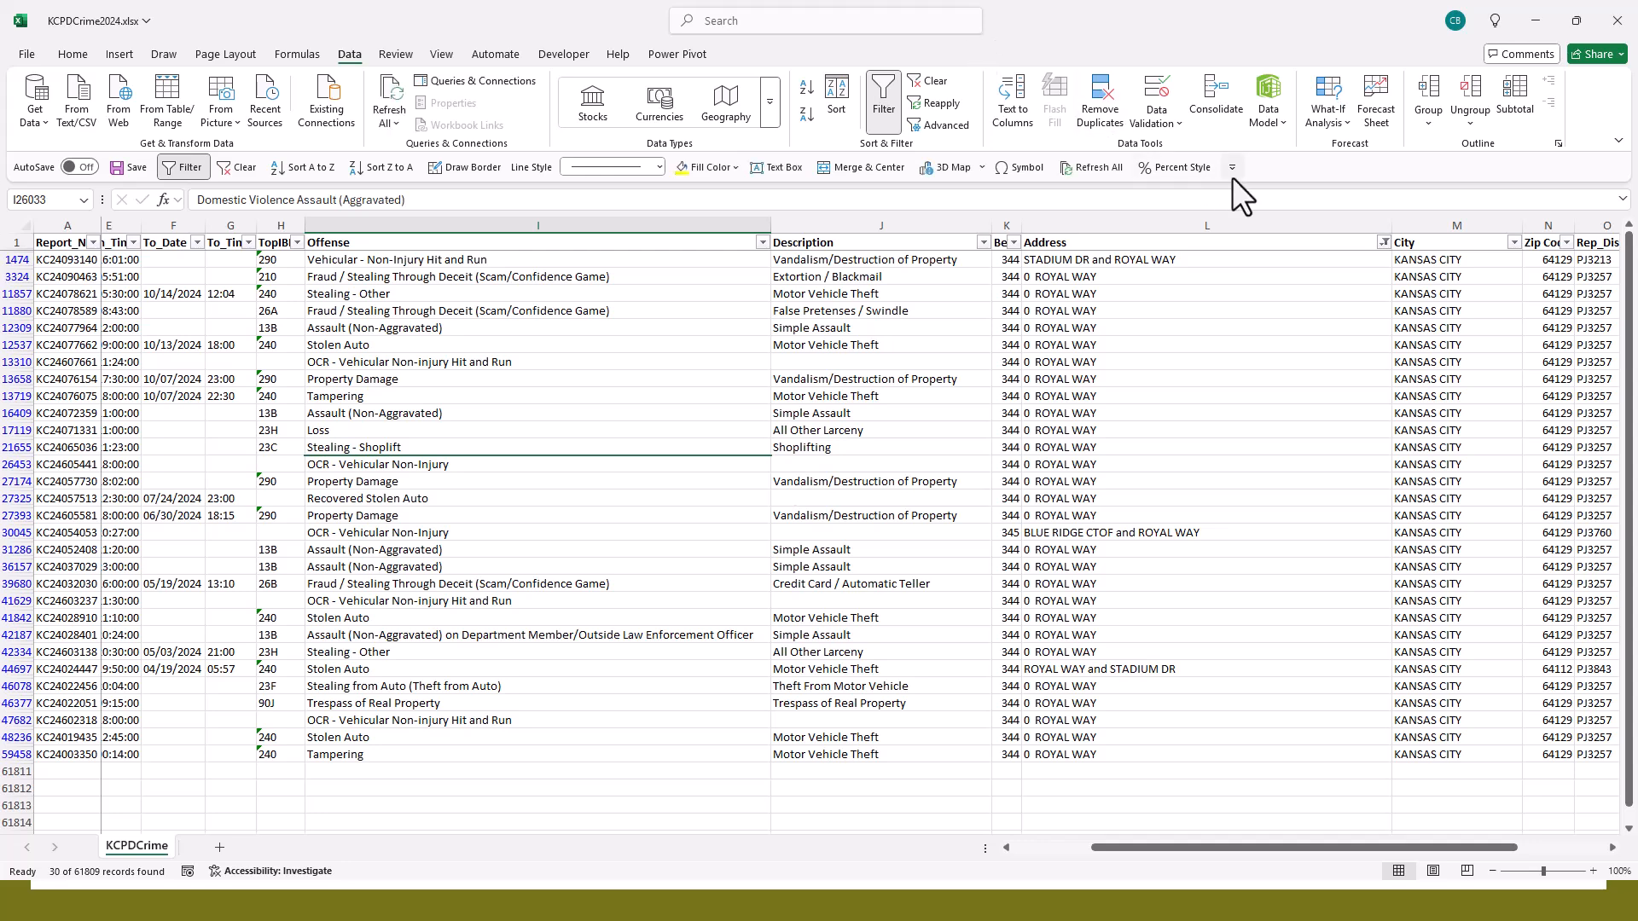
- Try to filter the Address column for "Royal Way" or "Stadium" and check the listed records
click(1382, 243)
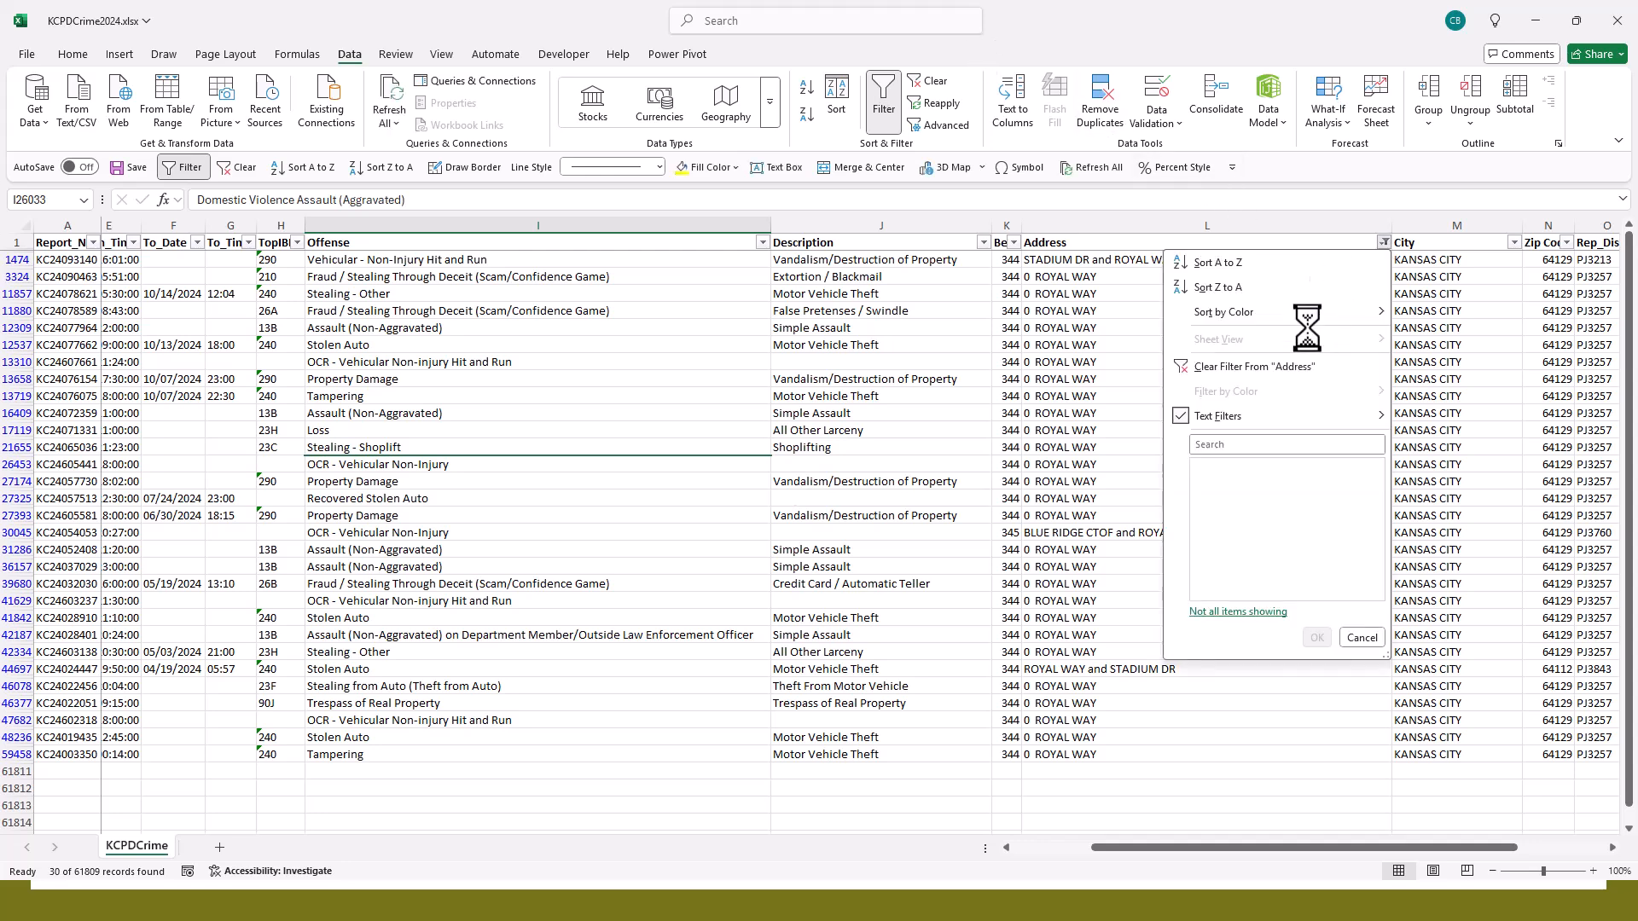
mouse_move(1291, 418)
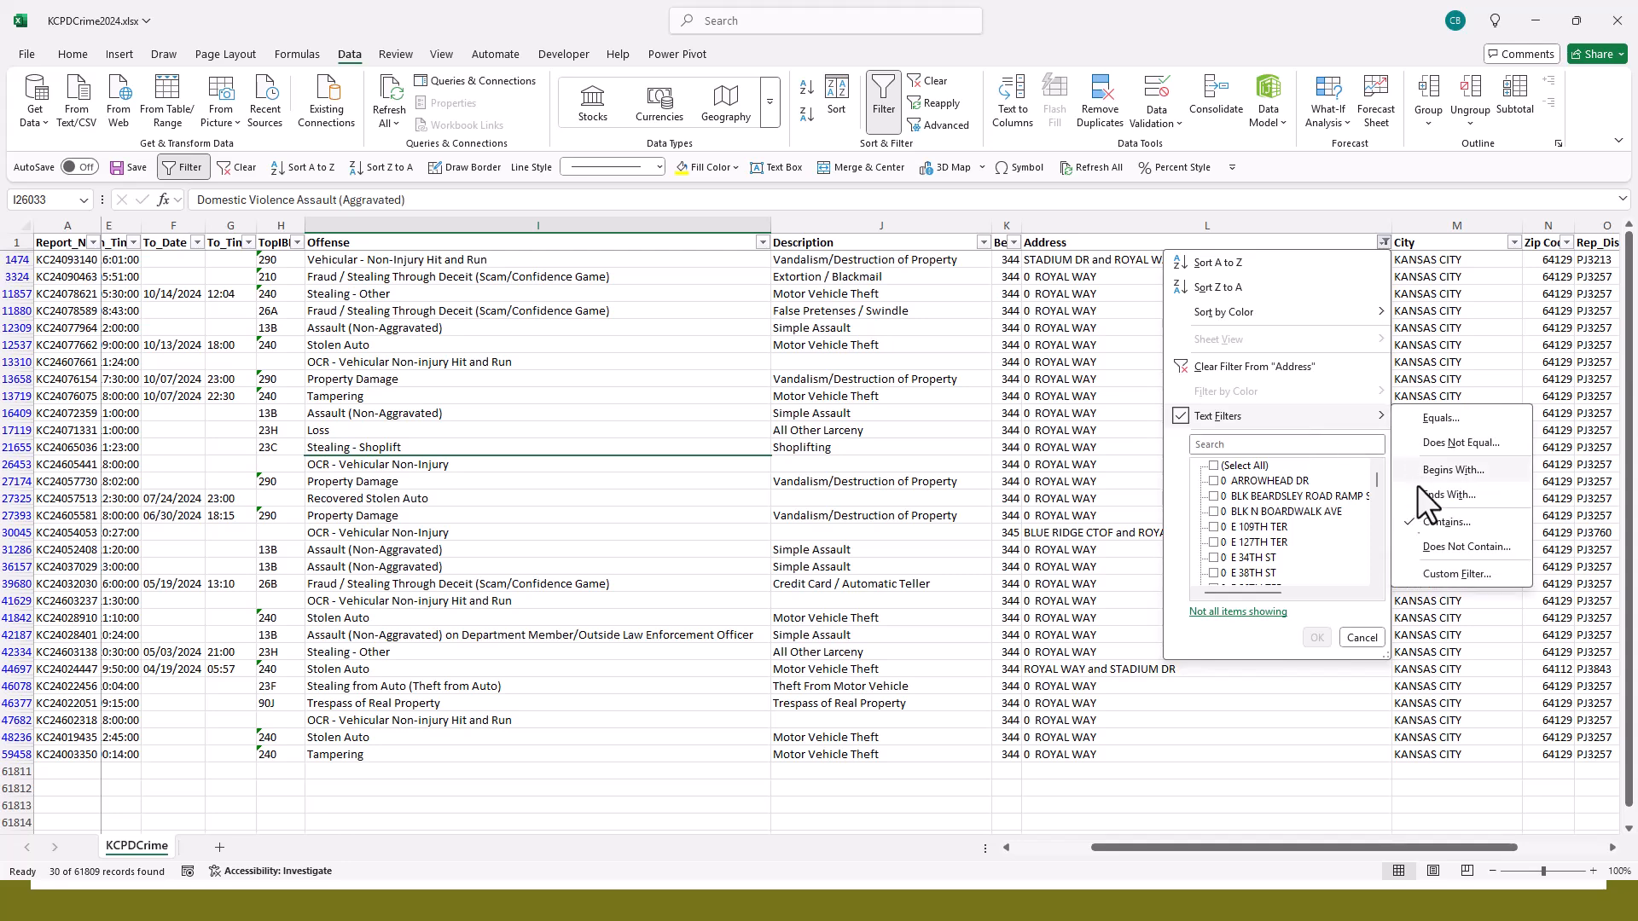
click(1437, 523)
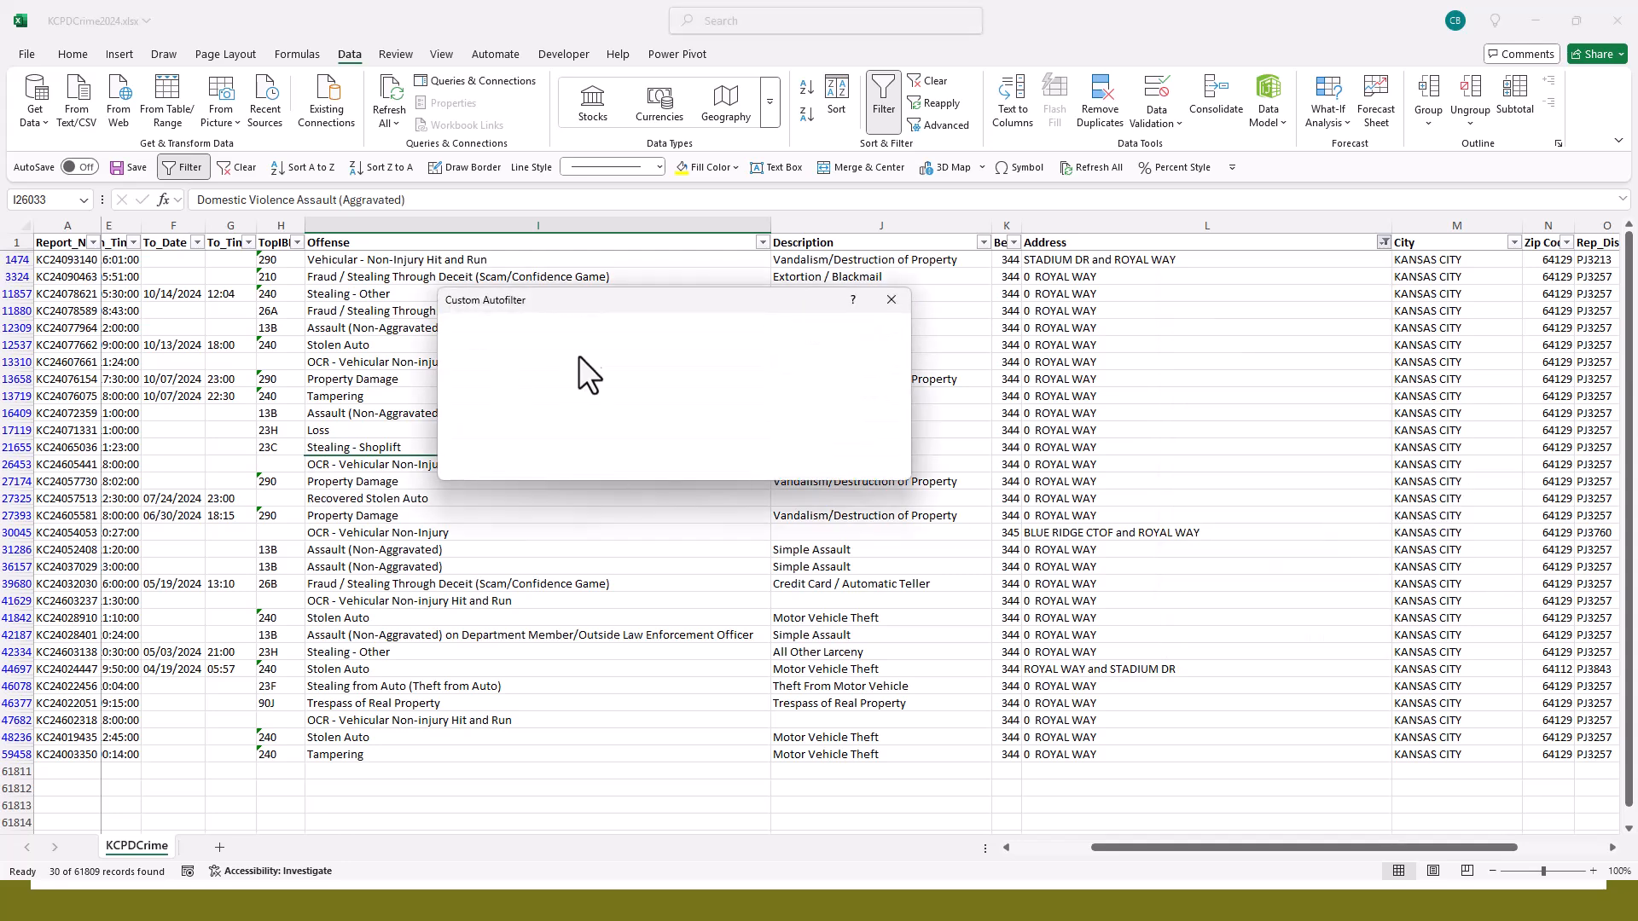
click(713, 394)
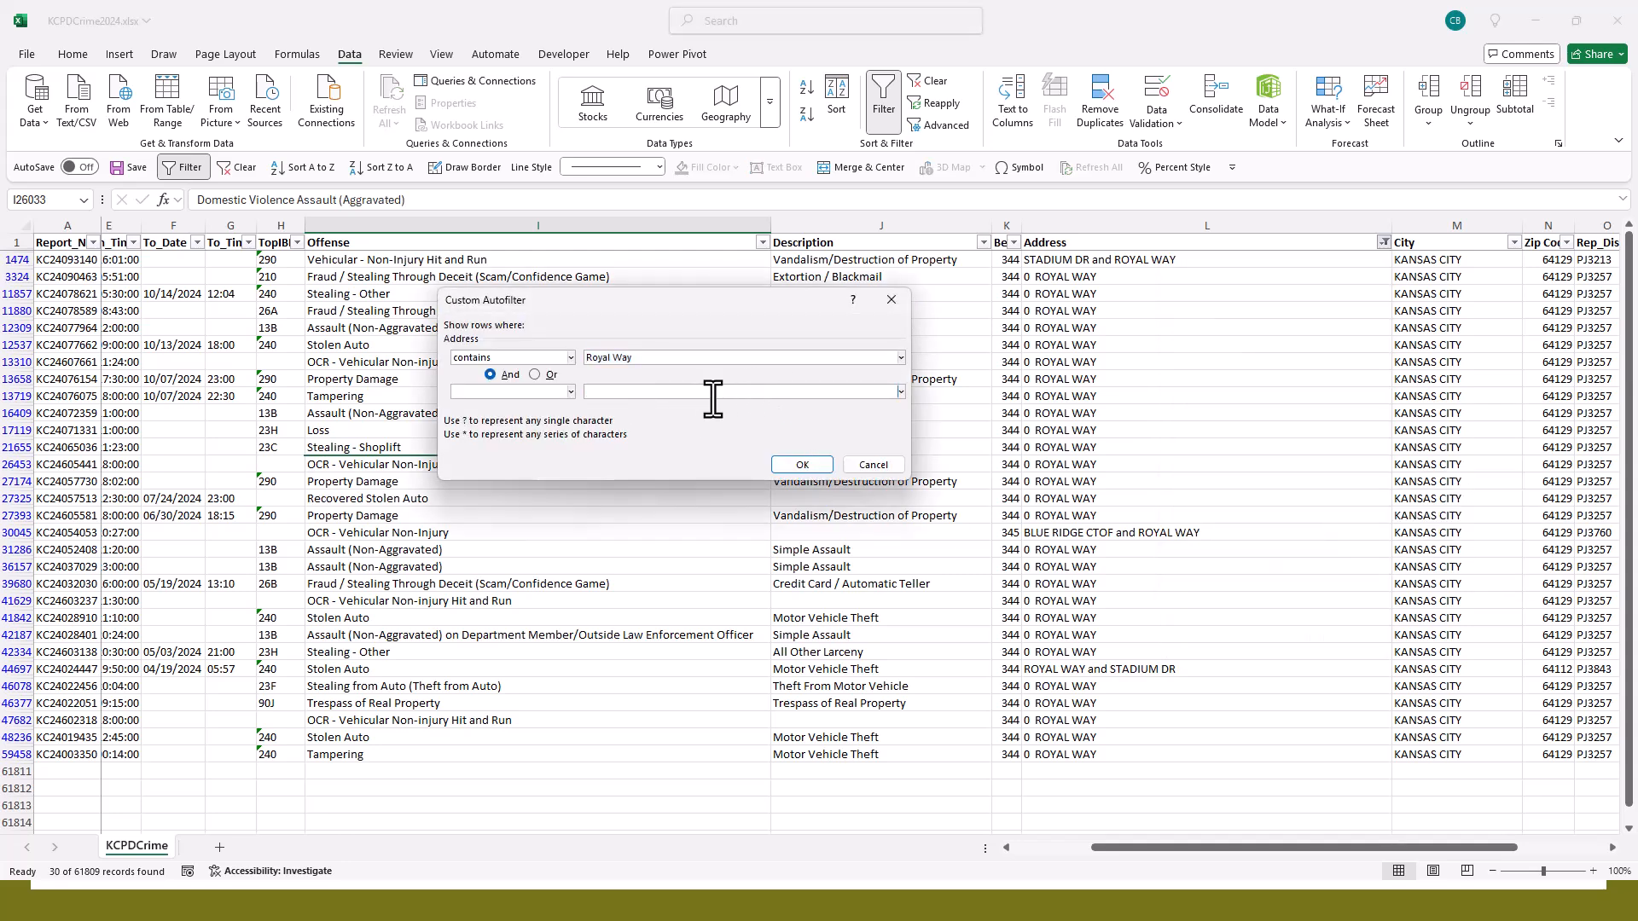
click(548, 376)
click(620, 392)
text(Stadium)
click(790, 469)
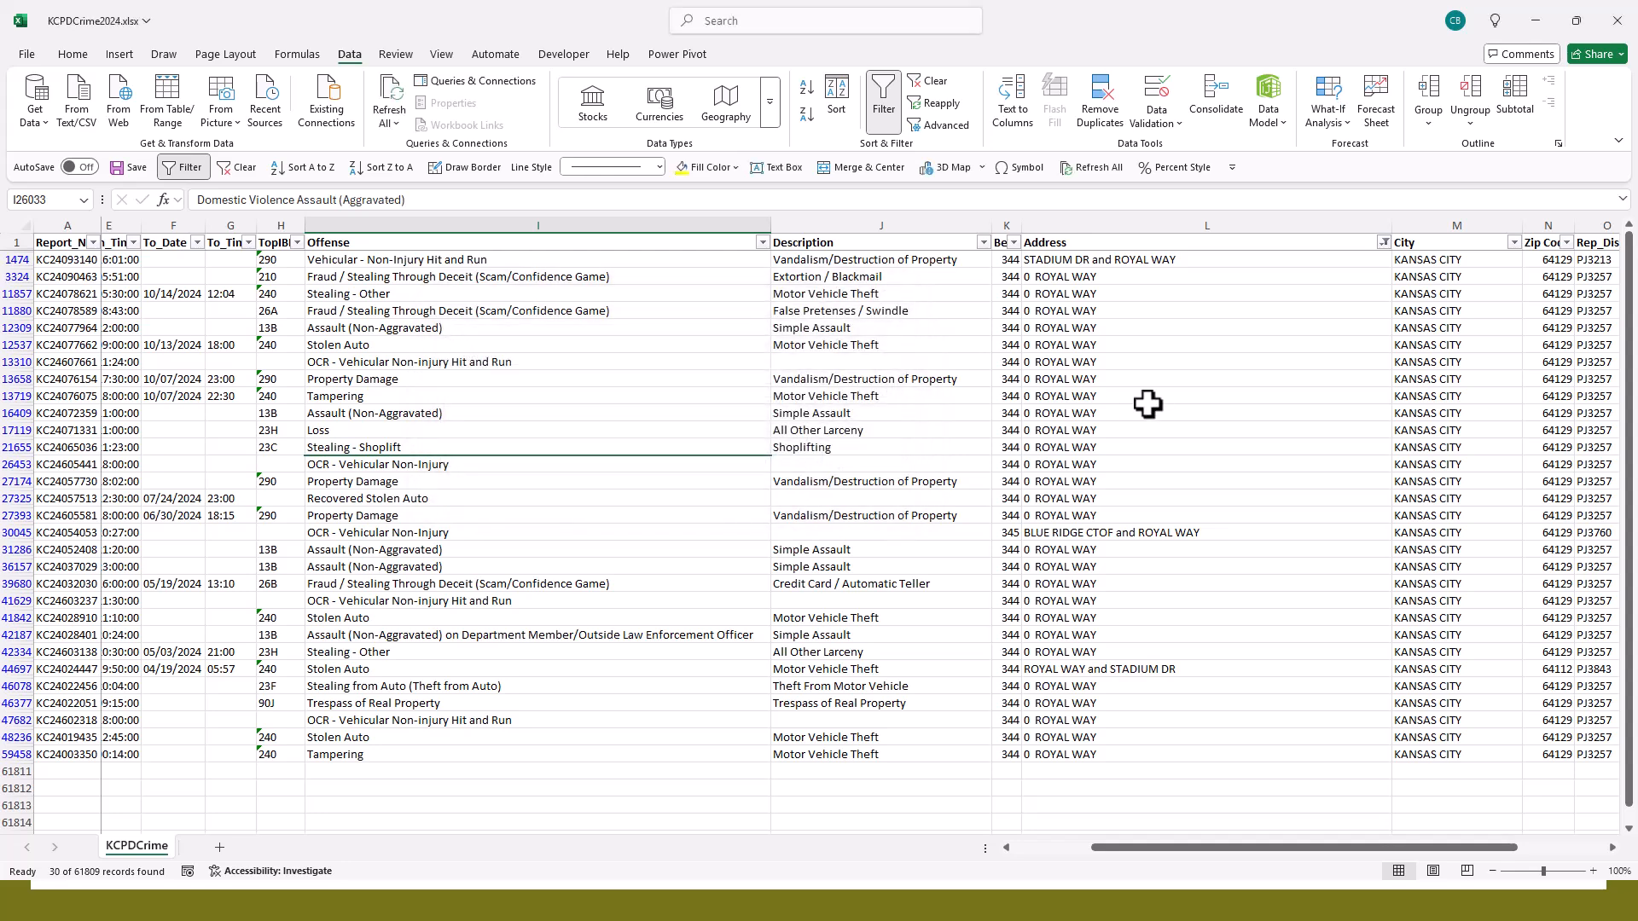
scroll(1182, 400, down, 5)
scroll(1182, 401, up, 5)
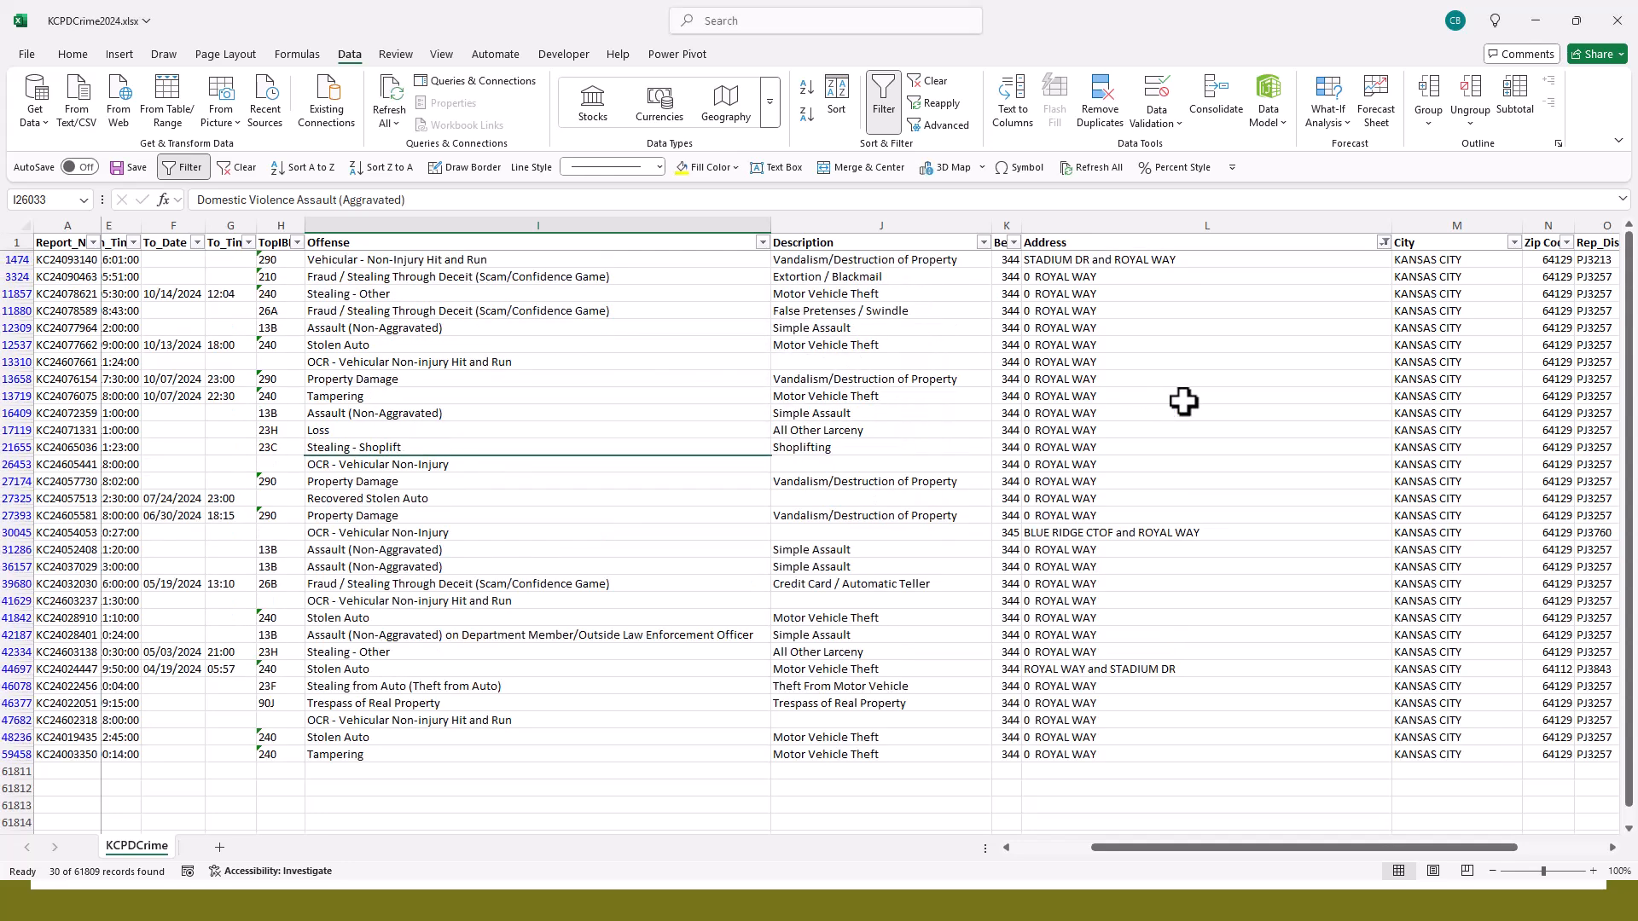
- Try to filter the Address column for "Royal Way" or "Truman"
click(1383, 243)
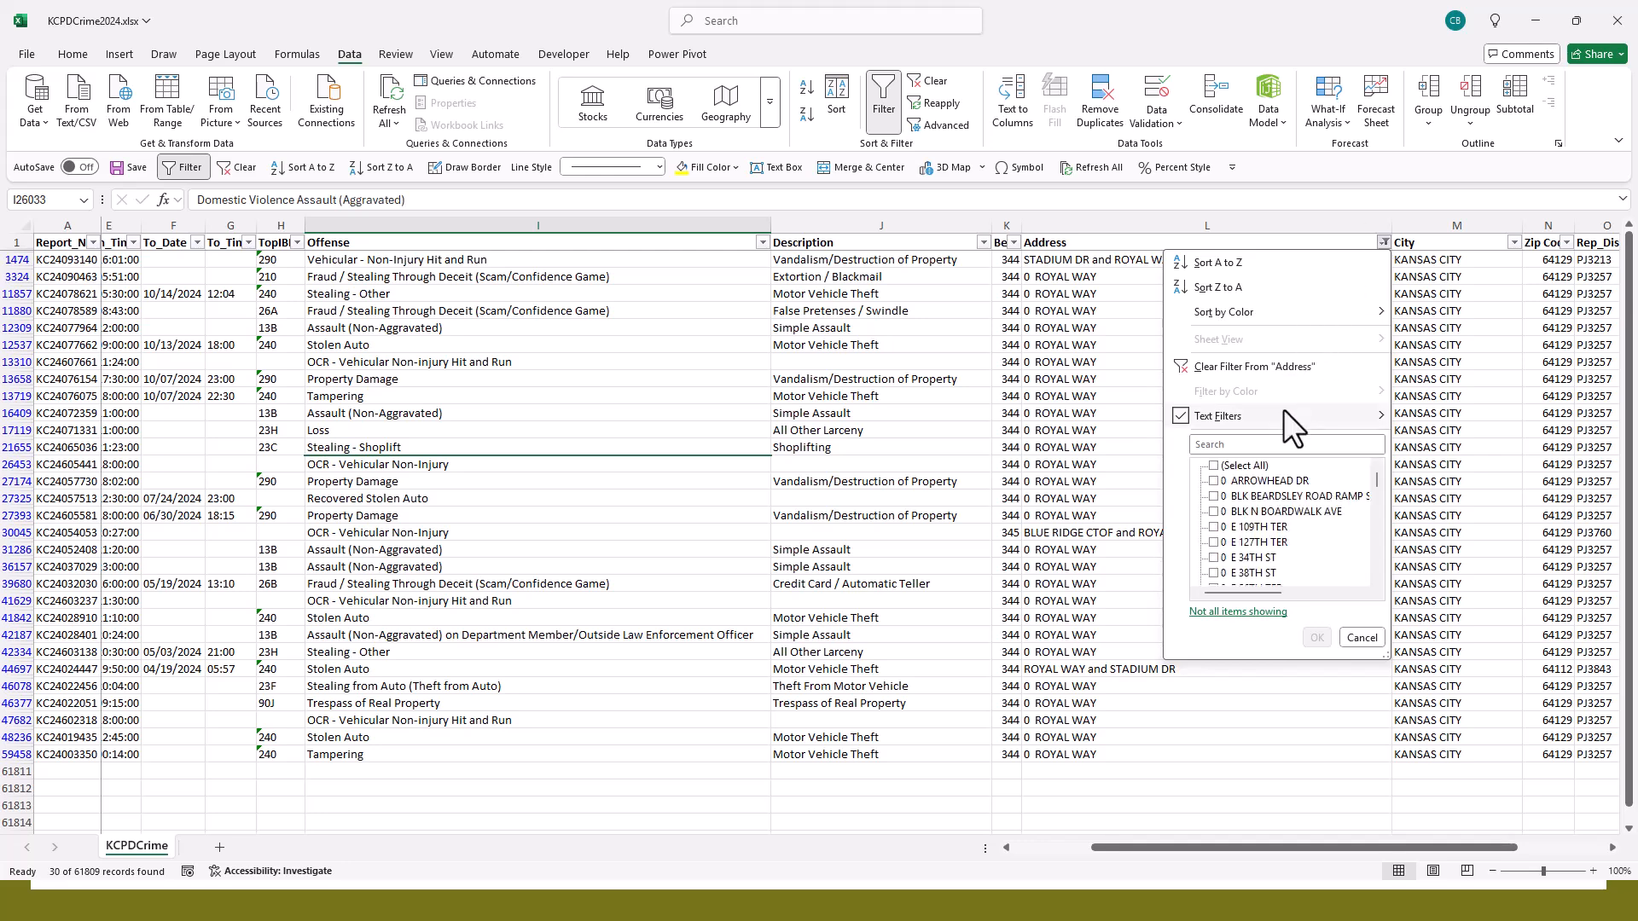
mouse_move(1283, 409)
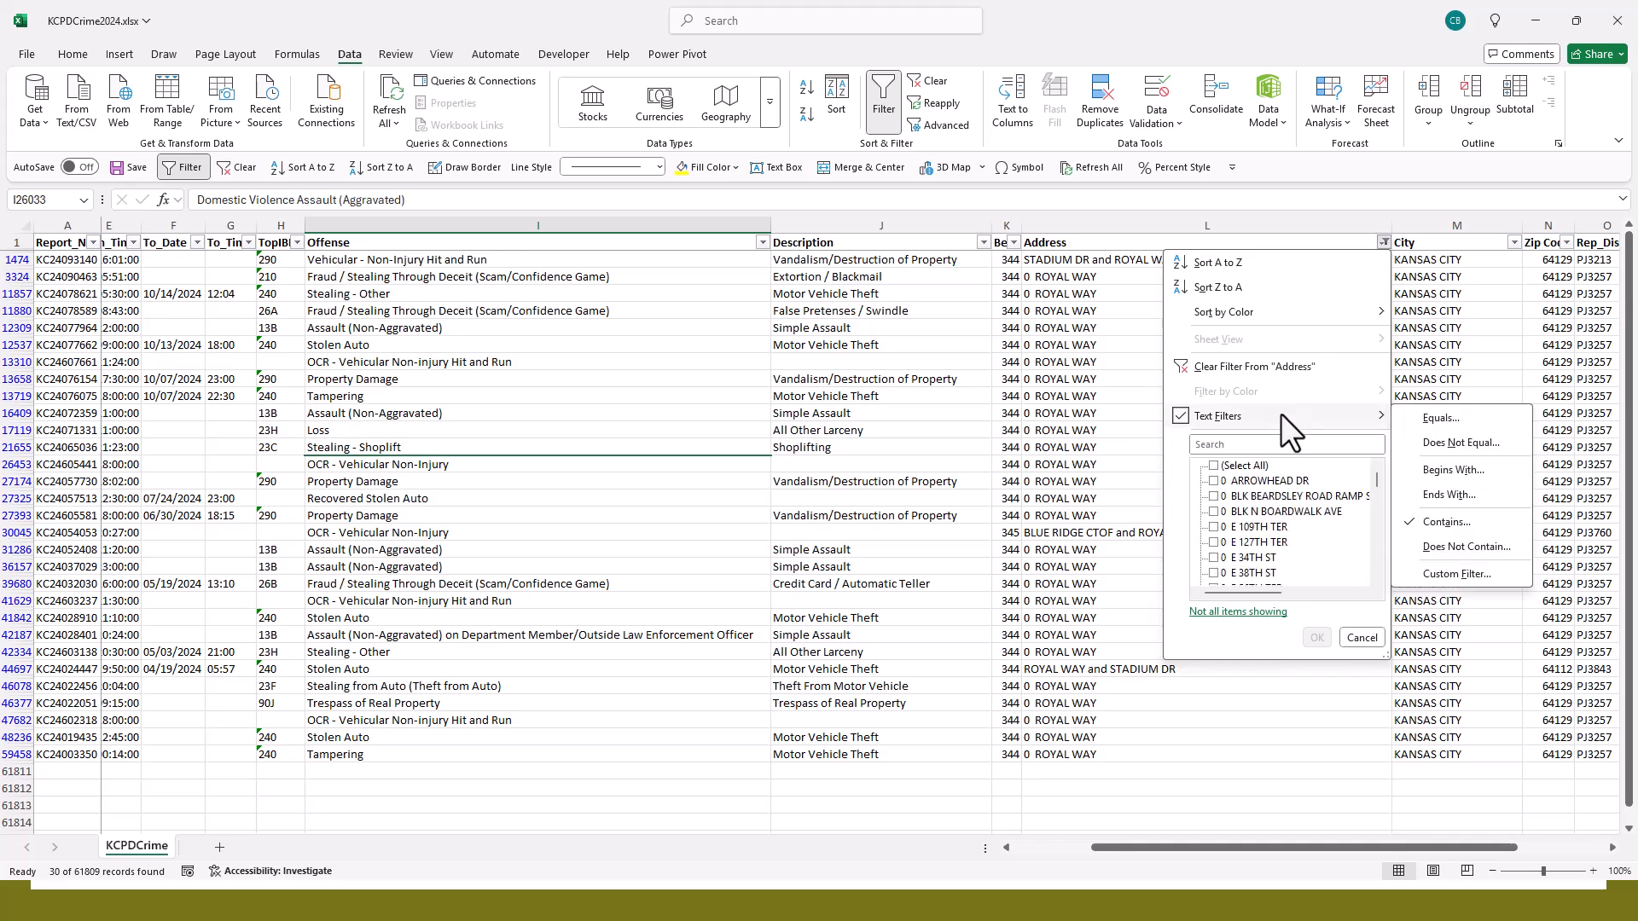
click(1456, 523)
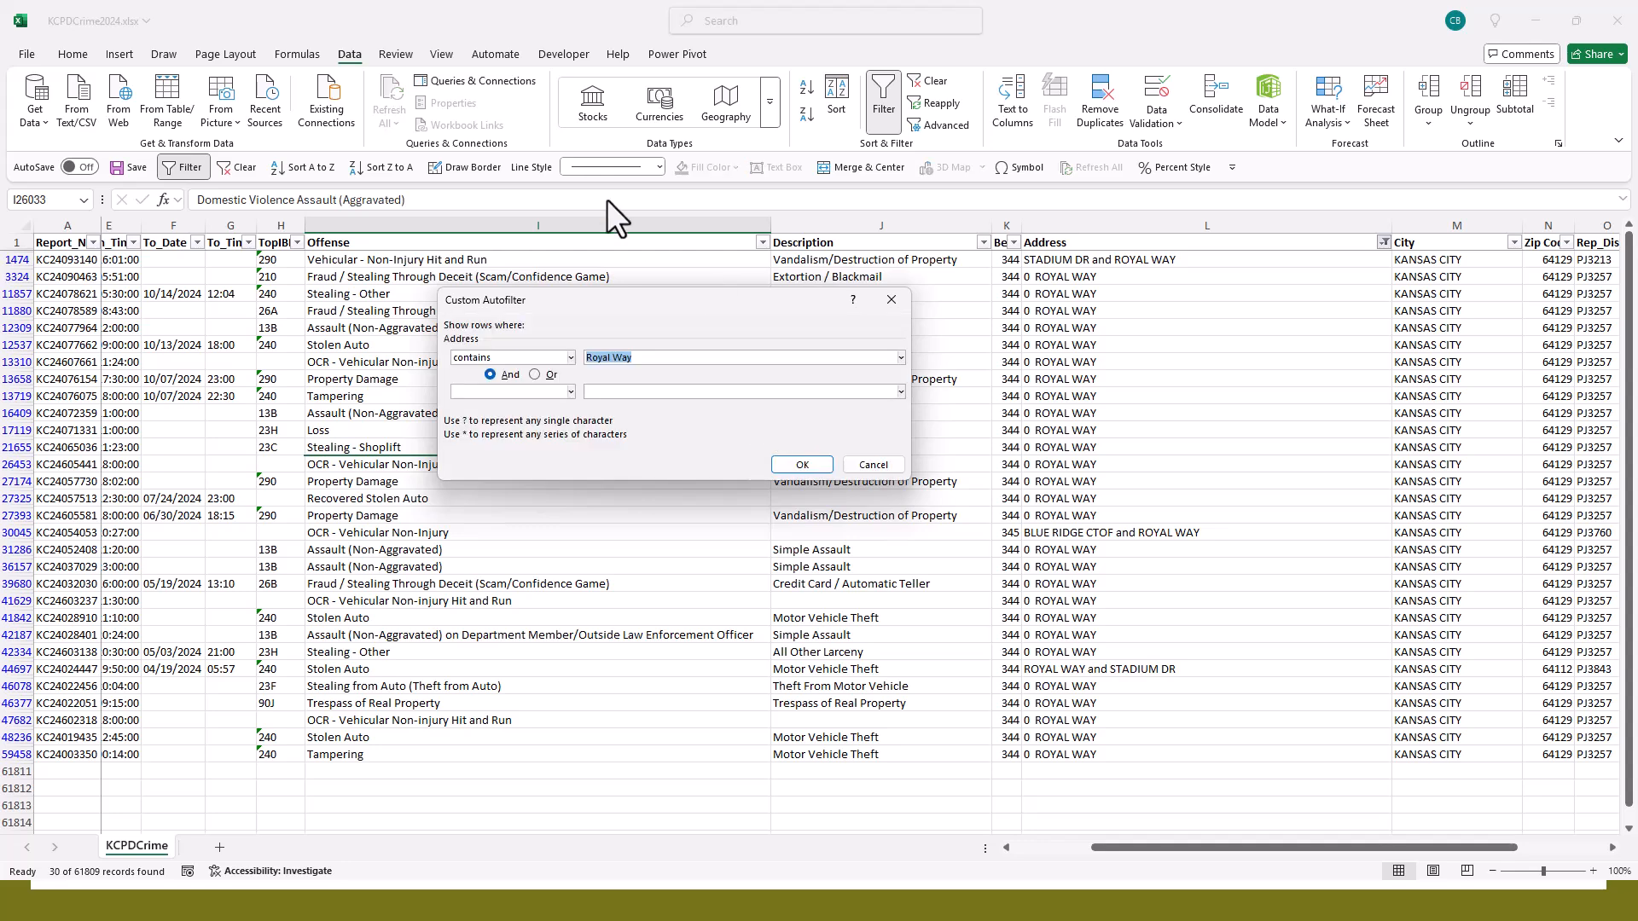
click(530, 375)
text(Truman)
click(791, 464)
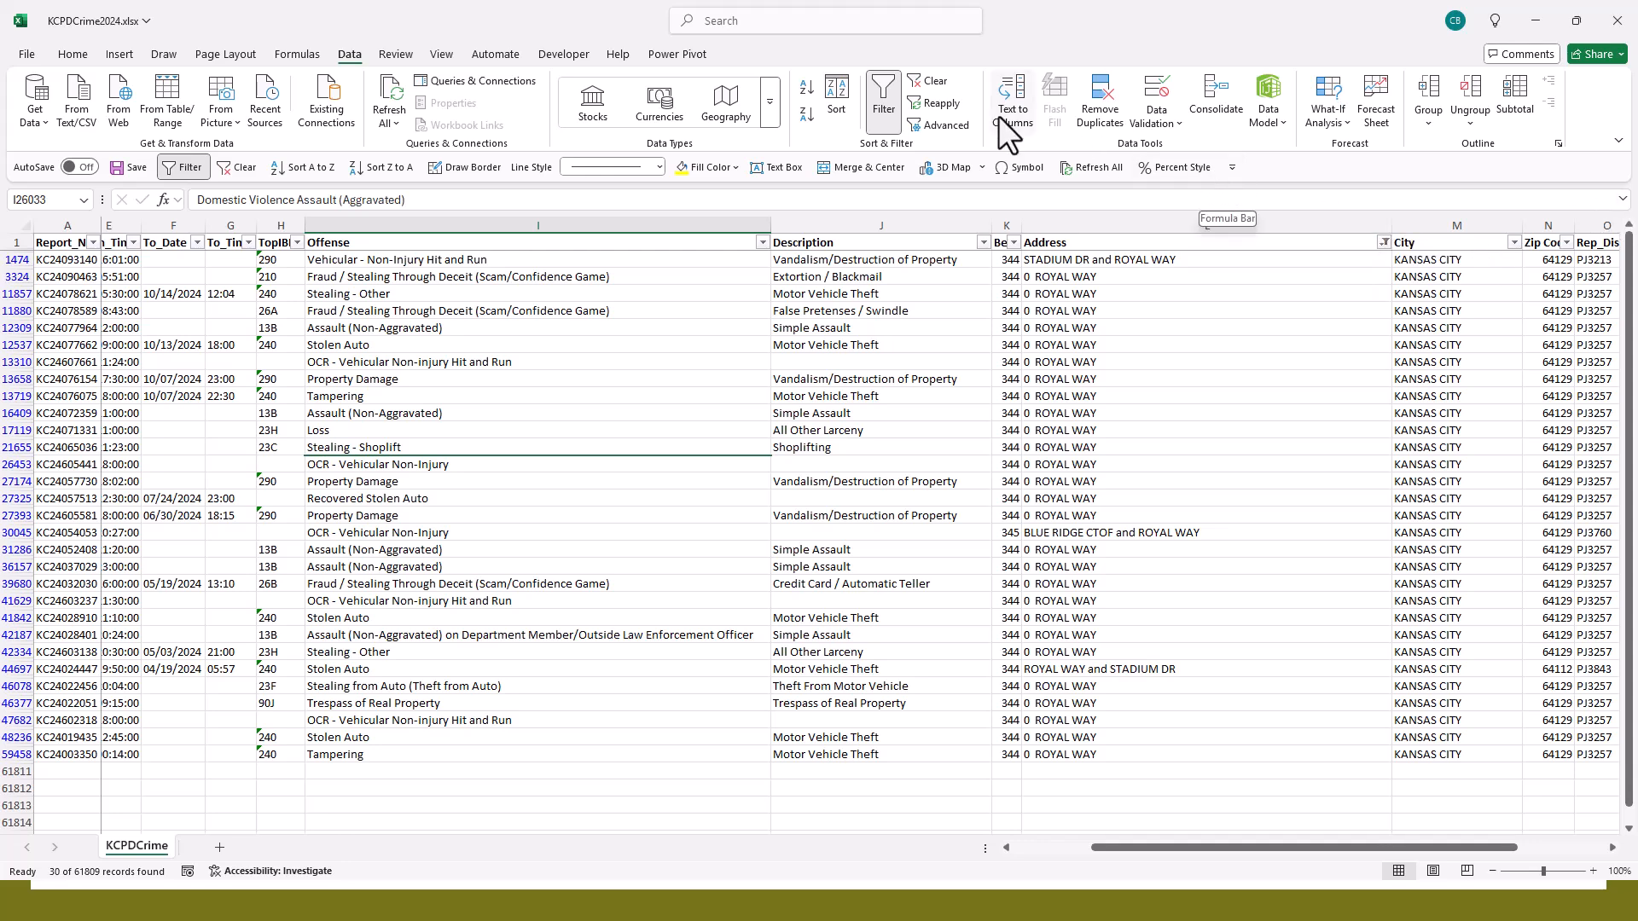
- Clear the Address filter and select a single cell inside the data in the Reported_Date column
click(936, 79)
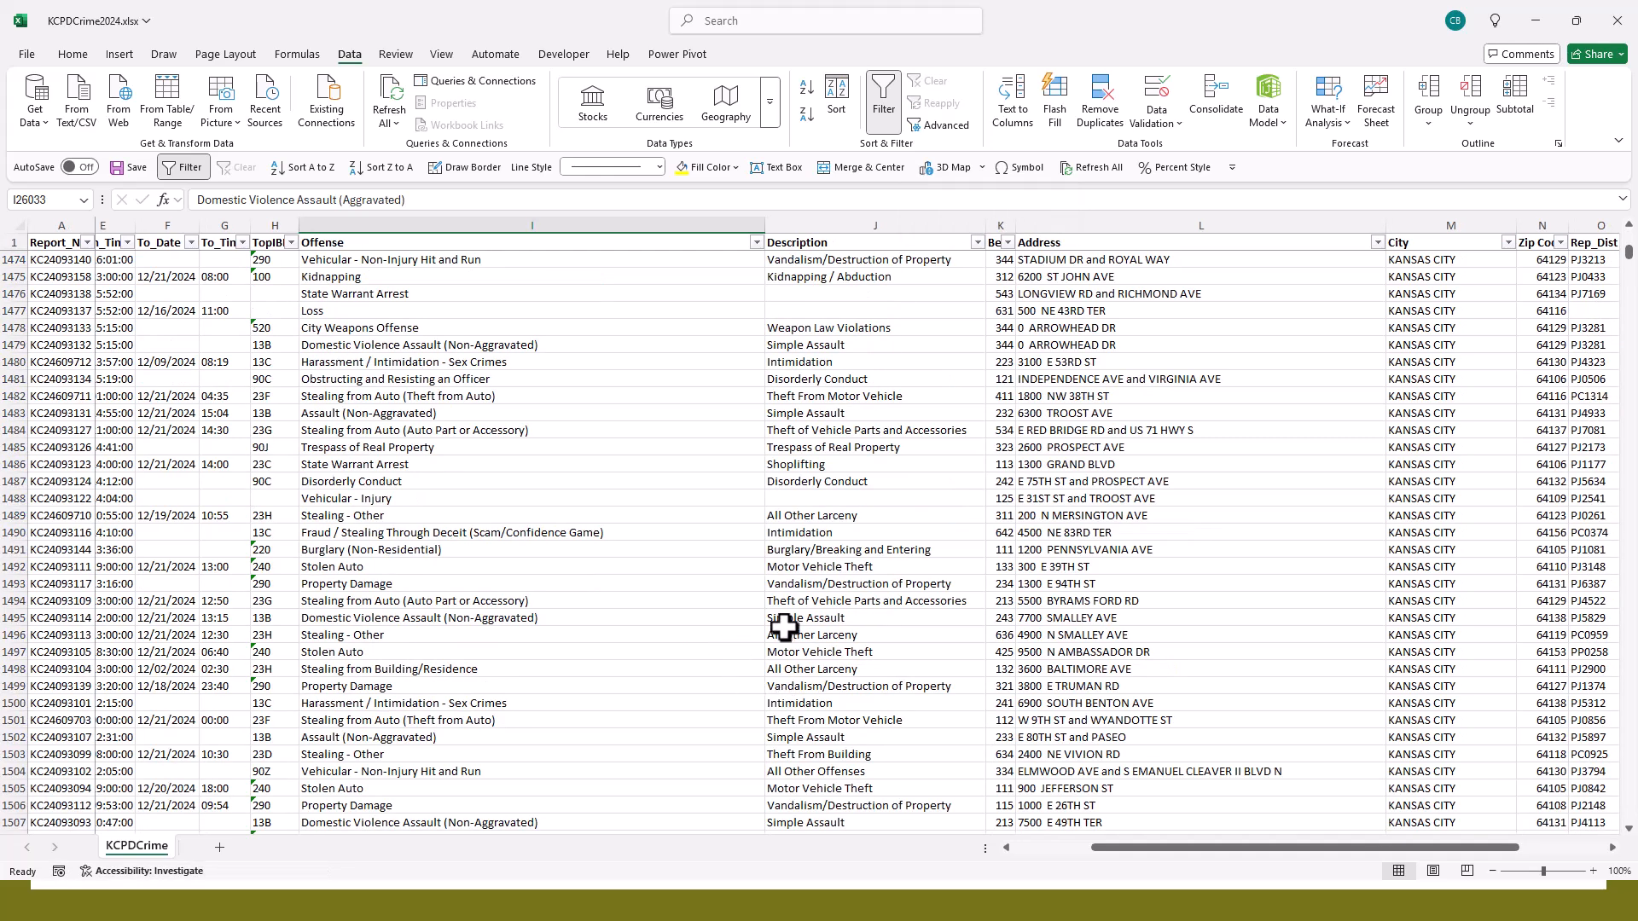
click(1041, 844)
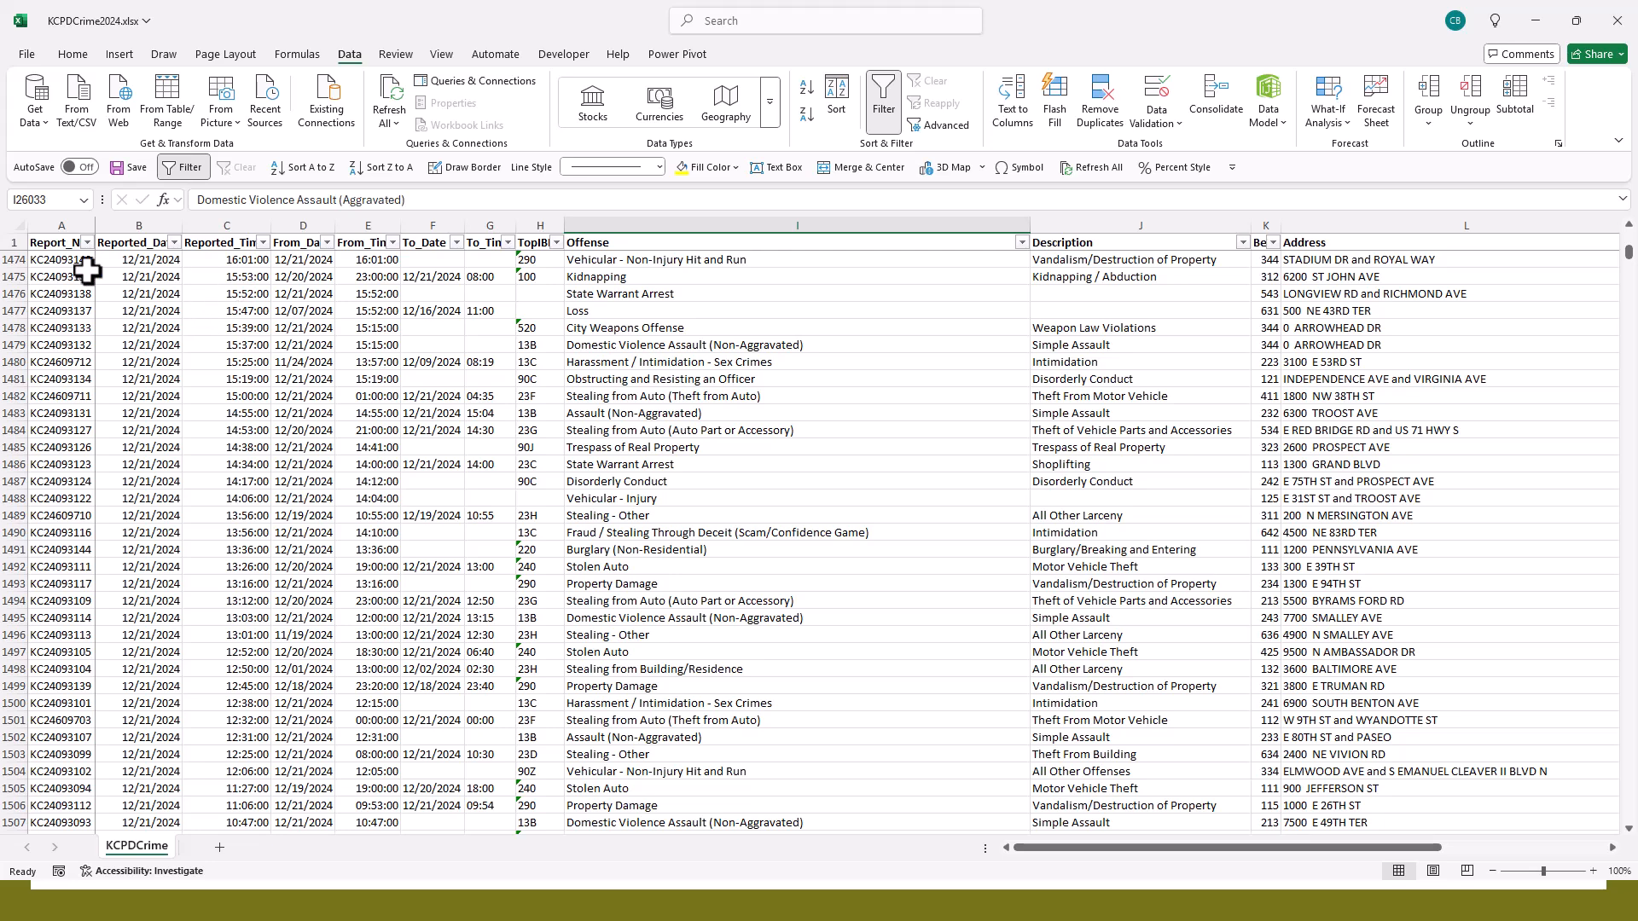
click(177, 312)
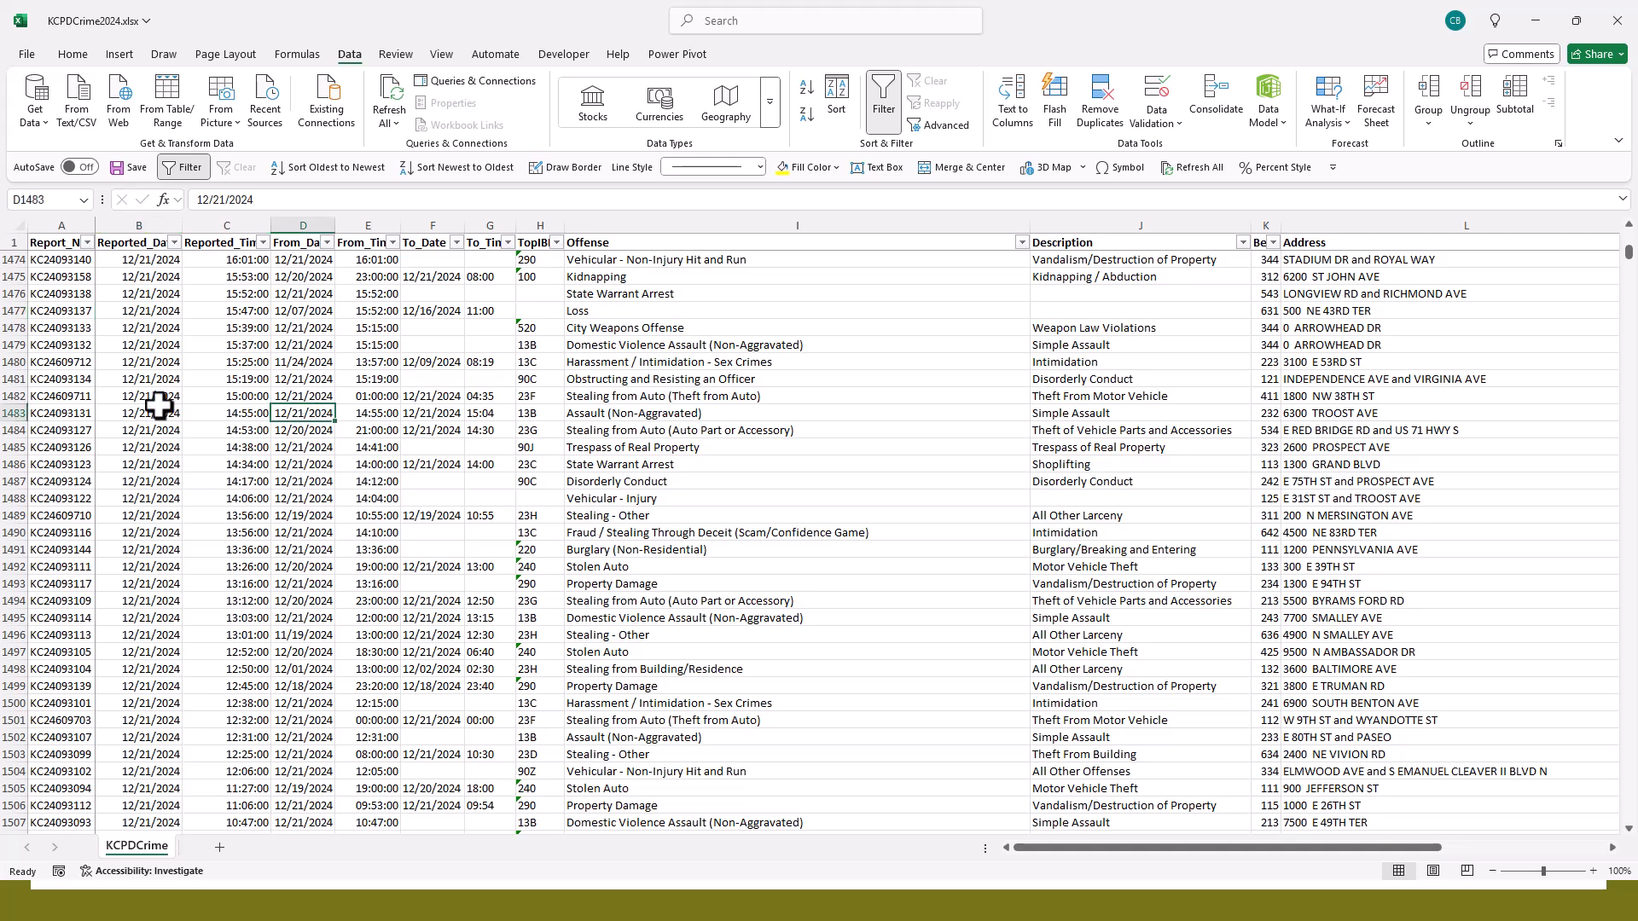
drag(170, 328, 260, 394)
click(167, 307)
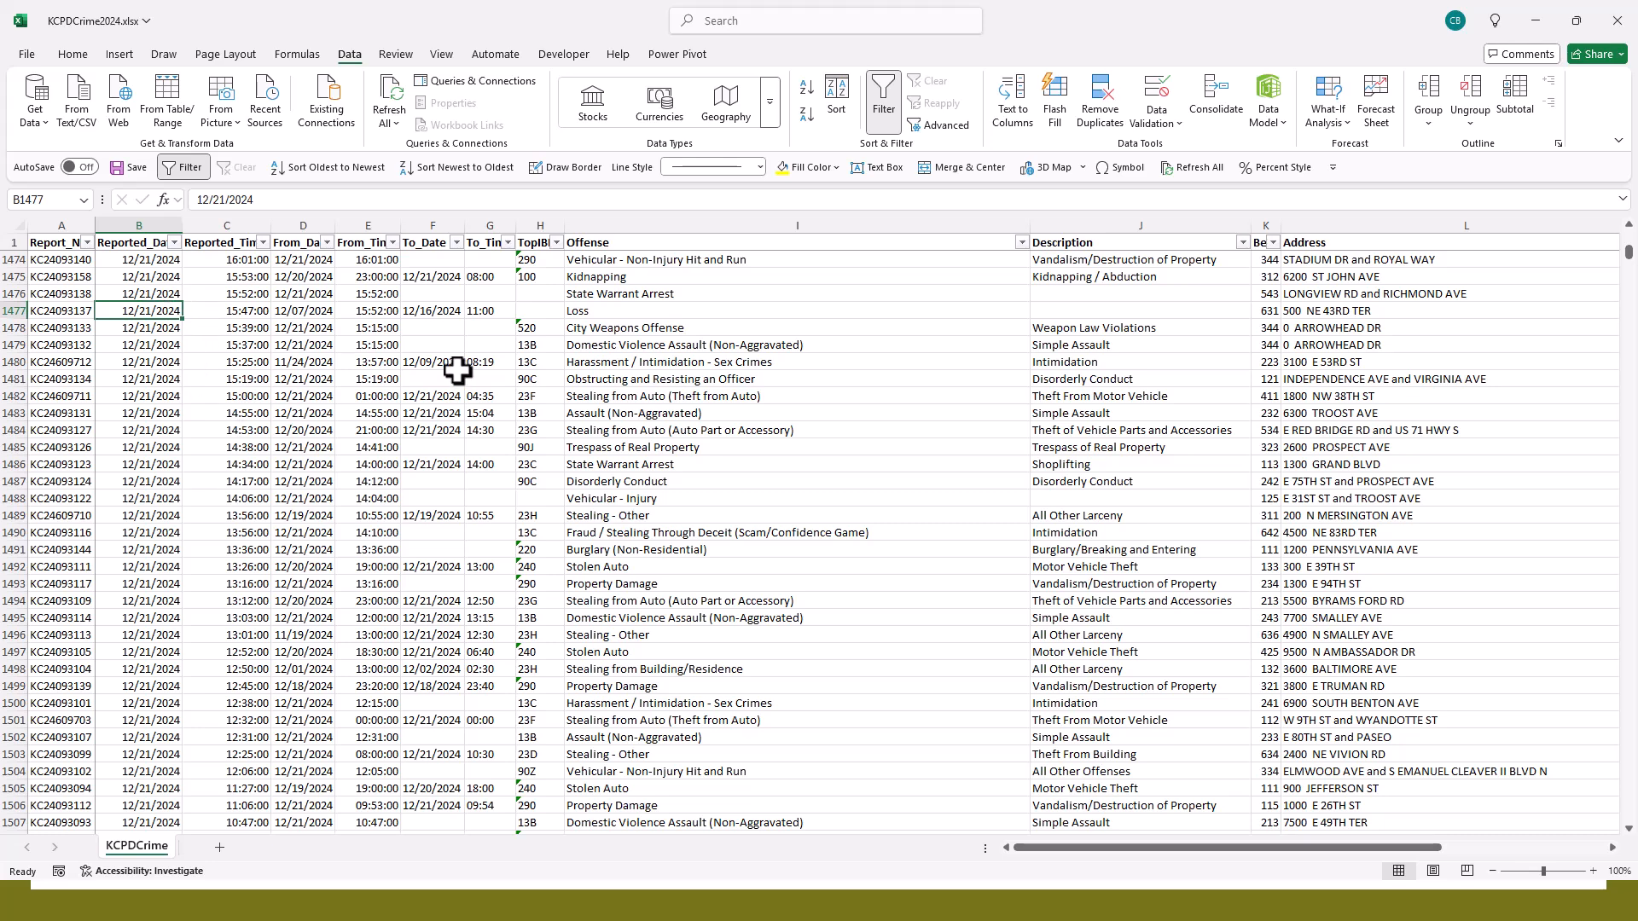
- Create a PivotTable from the range KCPDCrime!$A$1:$S$61810 on a new worksheet
click(120, 56)
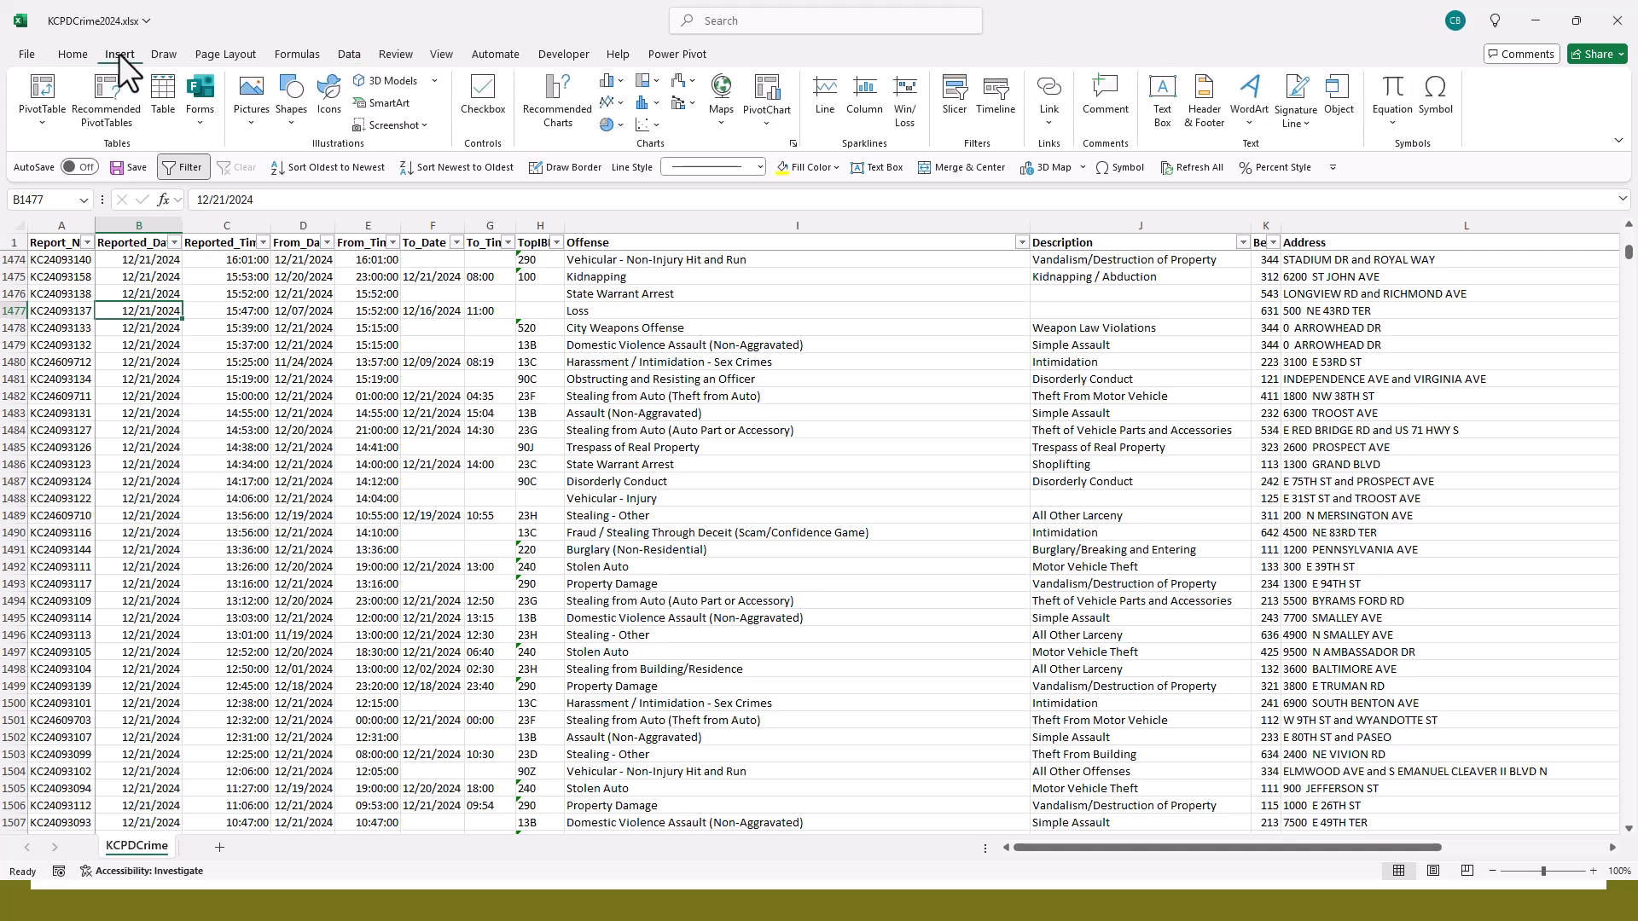
click(40, 122)
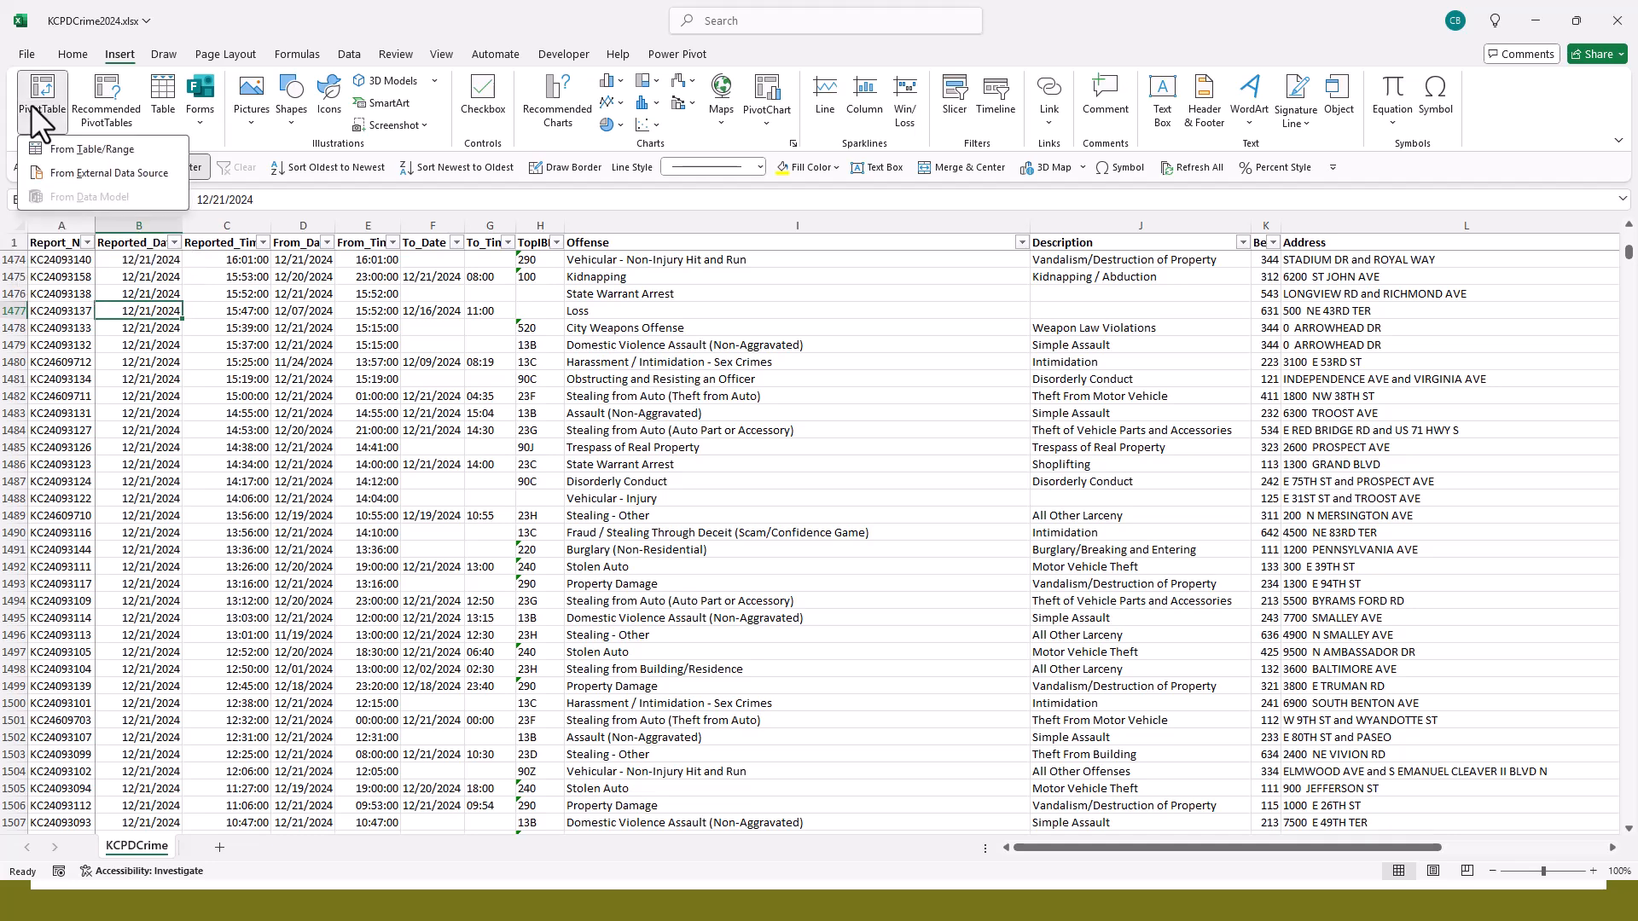
click(74, 150)
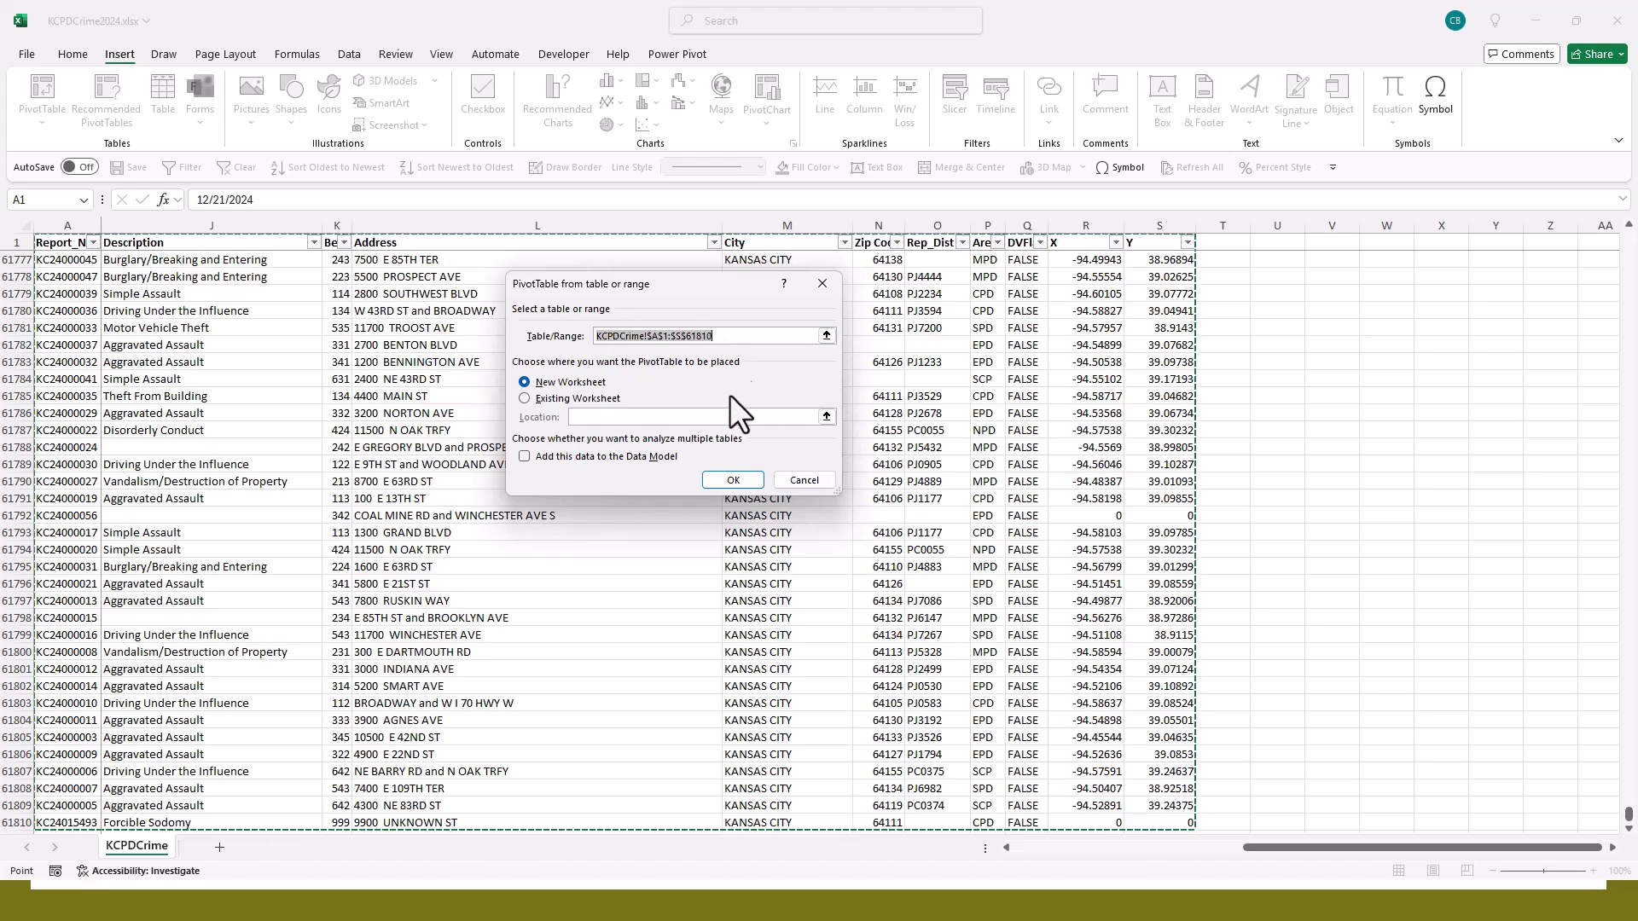
click(733, 479)
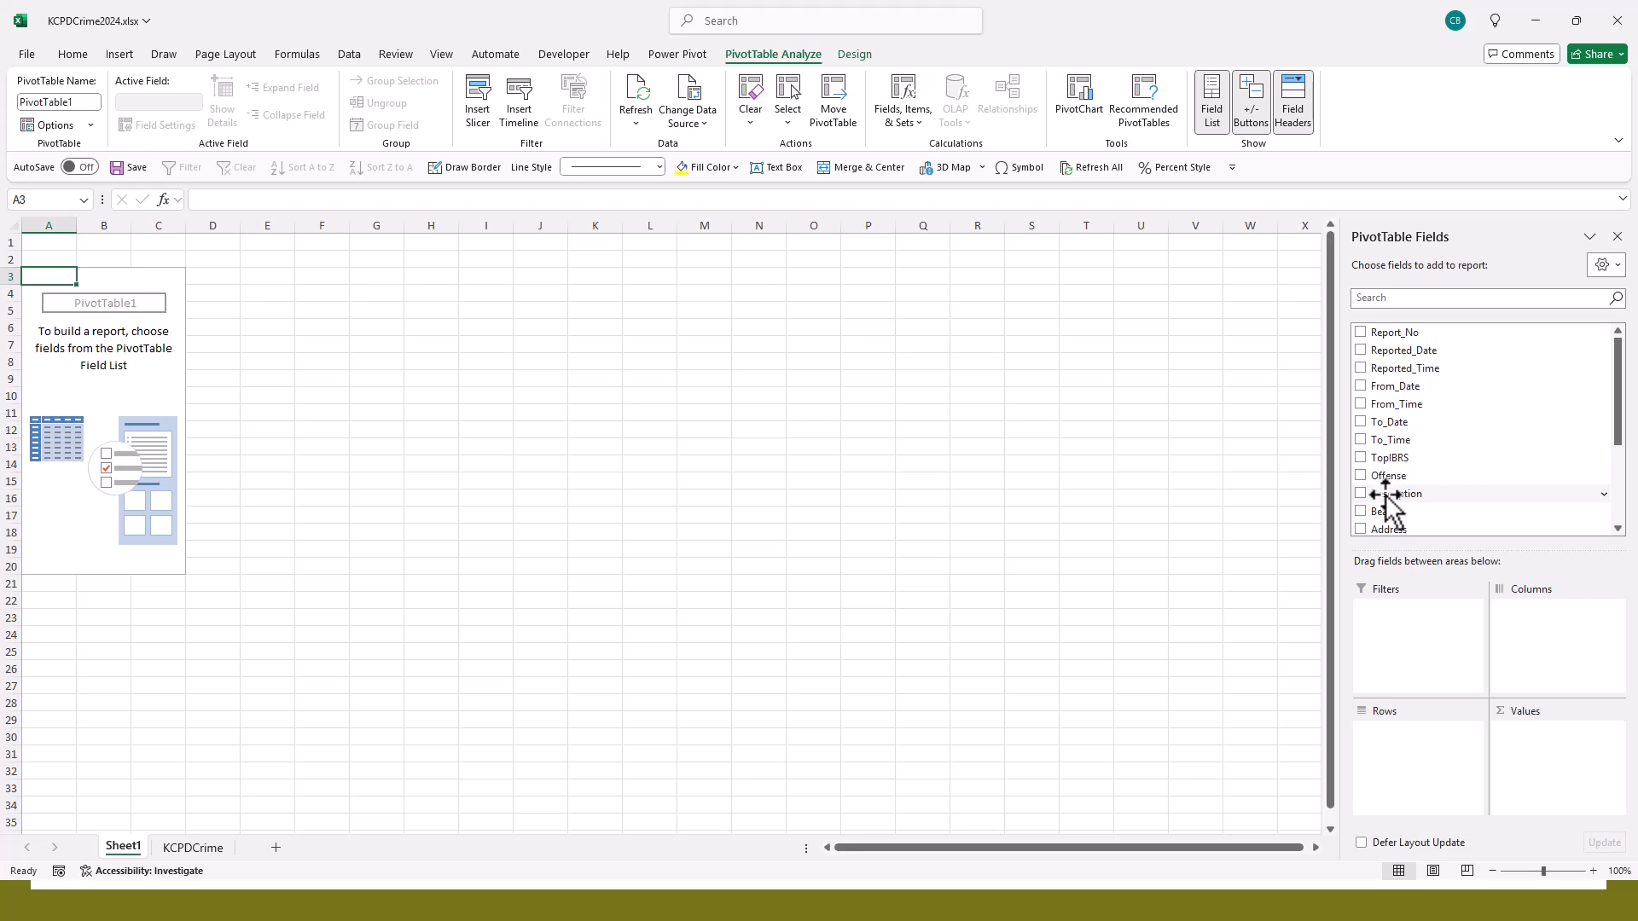
- Add the Description field to the PivotTable's rows
drag(1386, 494, 1389, 744)
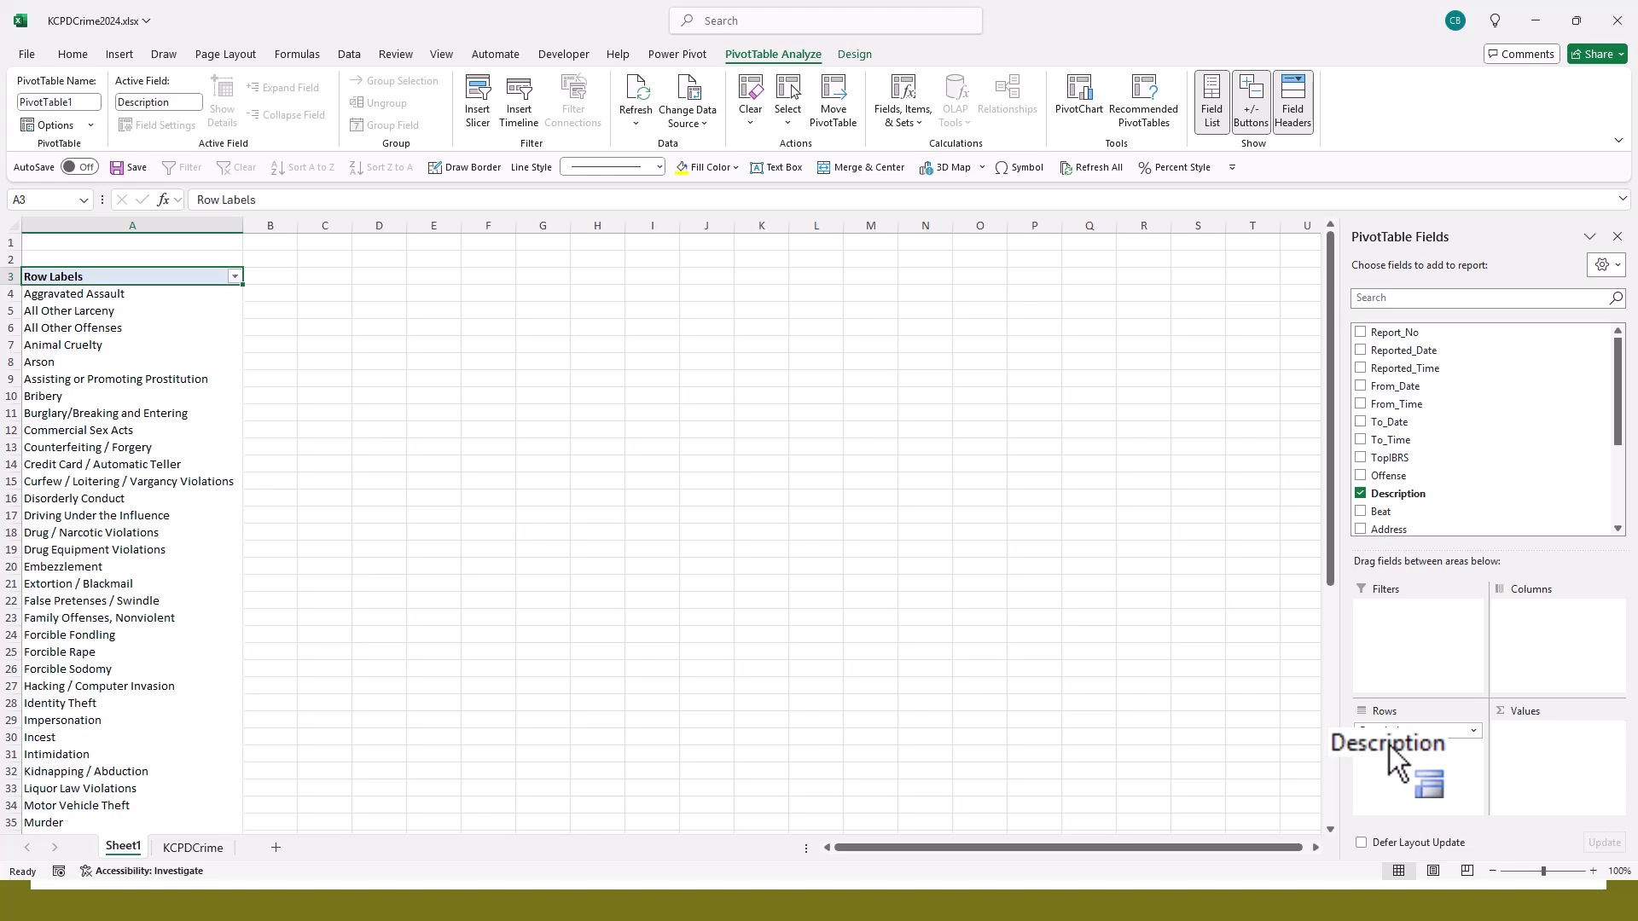
drag(1389, 745, 1388, 744)
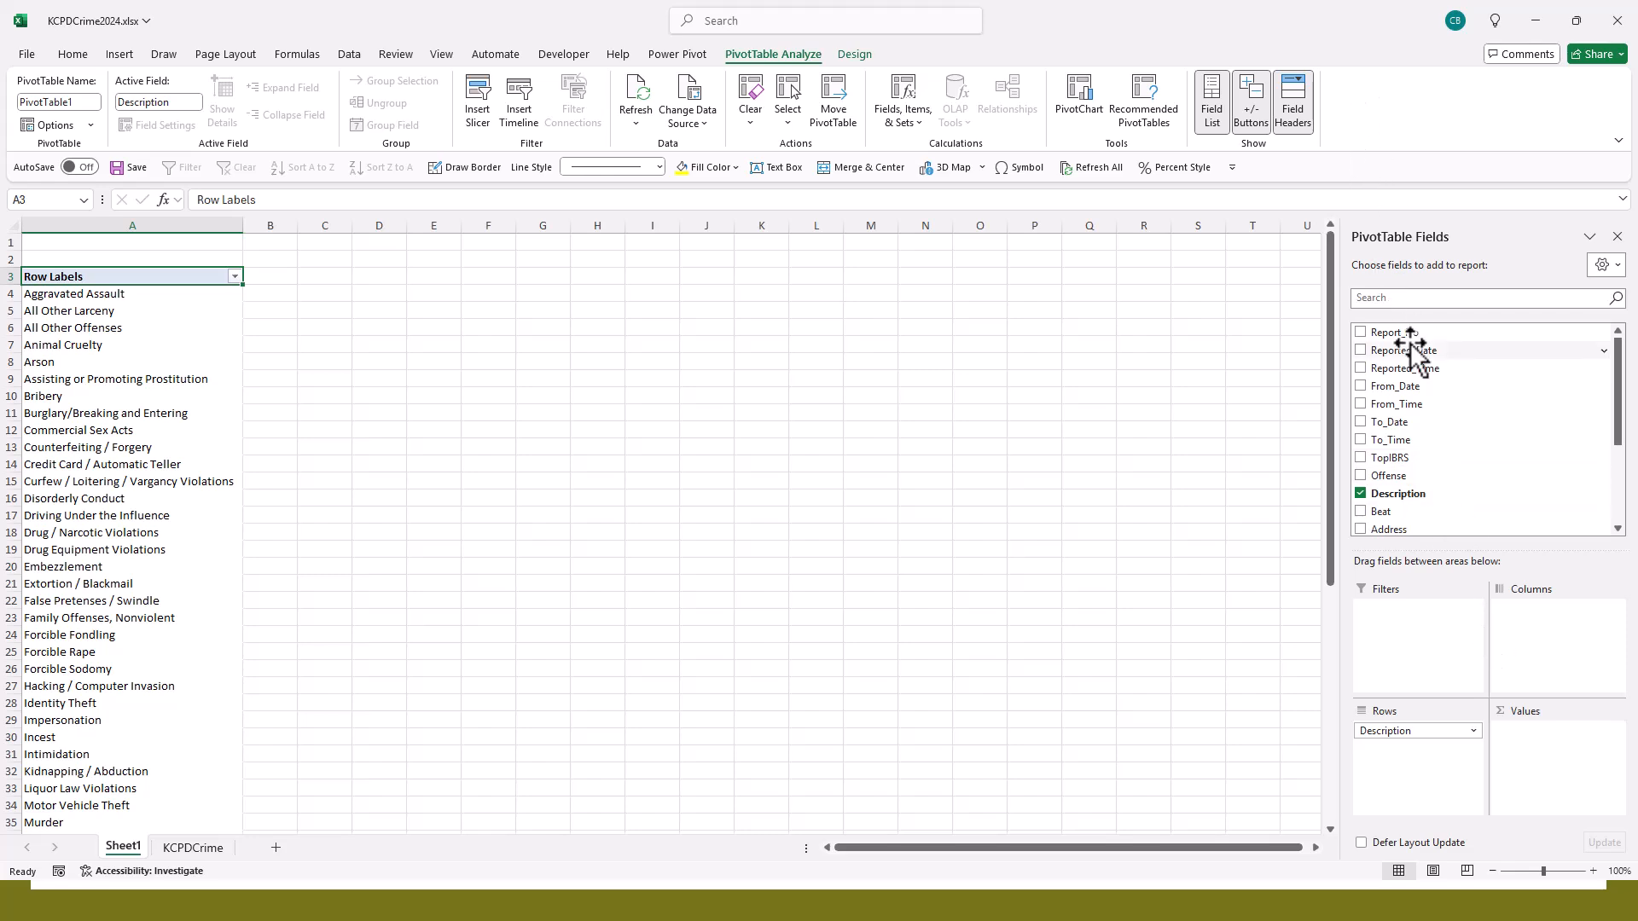
- Add the Report_No field to the PivotTable's values as a count and review the count for each description
drag(1410, 341, 1542, 739)
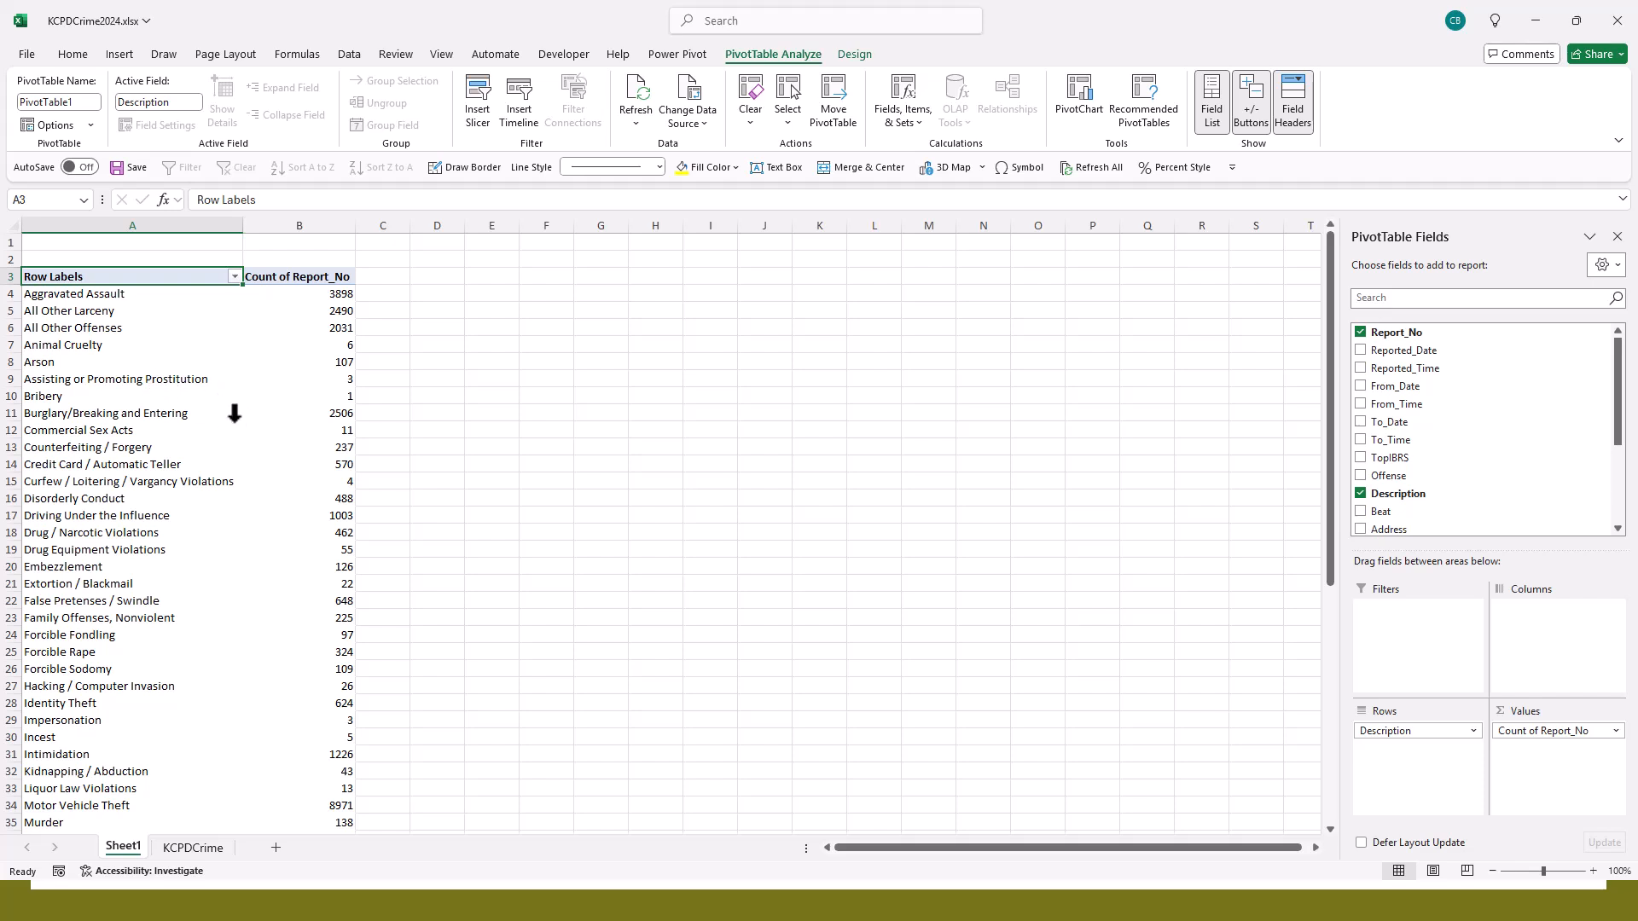
scroll(234, 414, down, 1)
scroll(235, 417, down, 5)
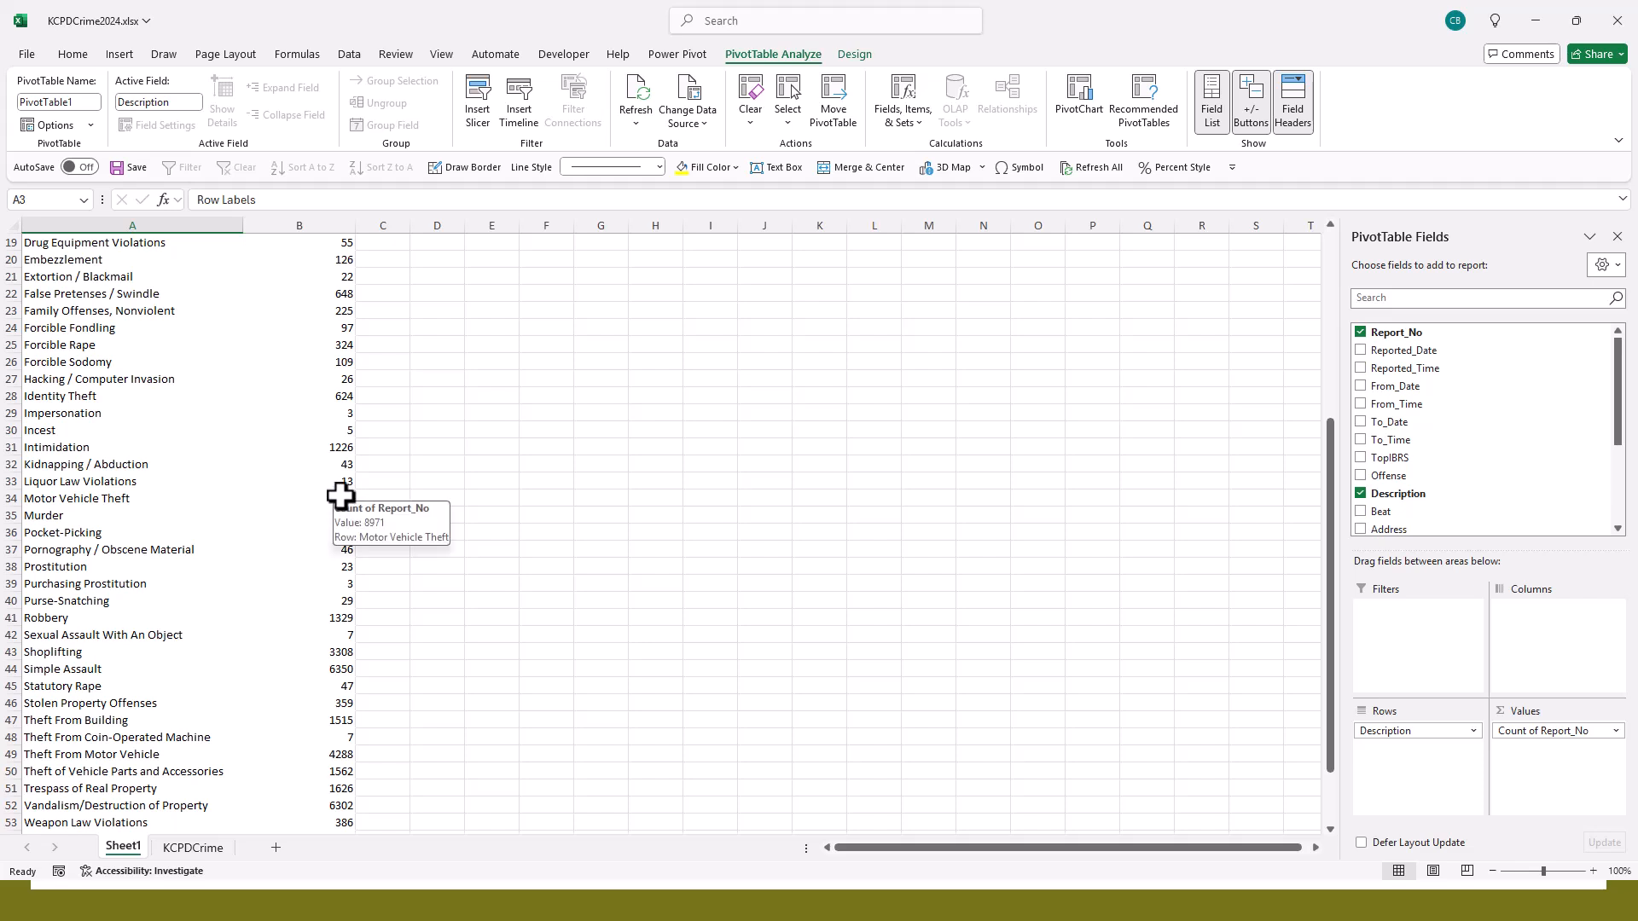
scroll(341, 496, up, 2)
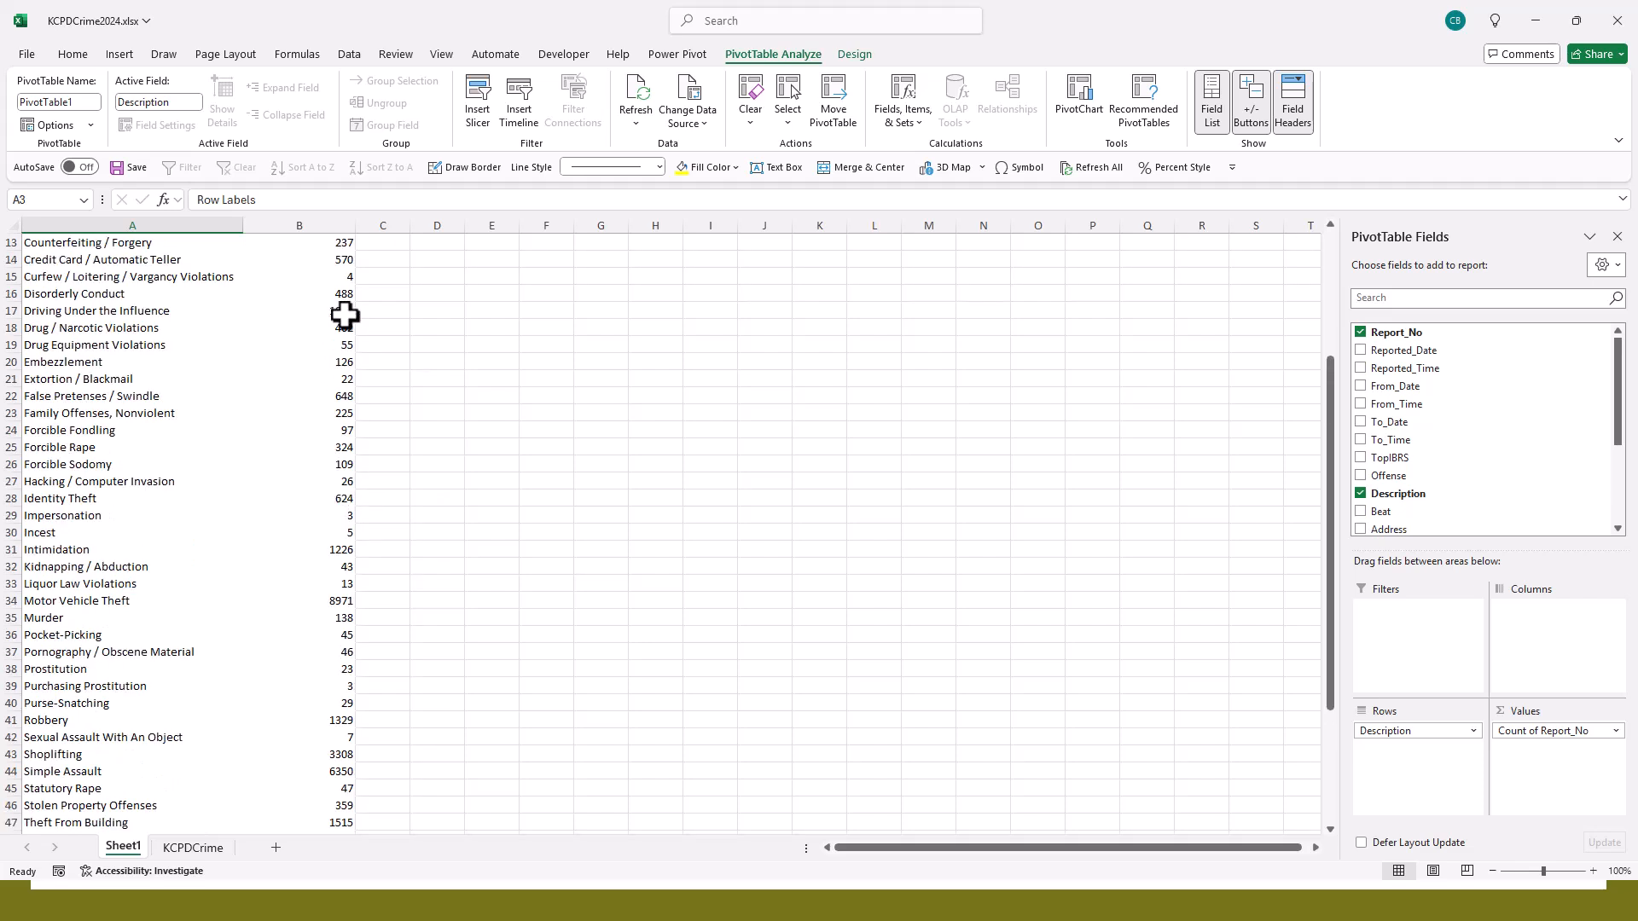
scroll(326, 325, up, 4)
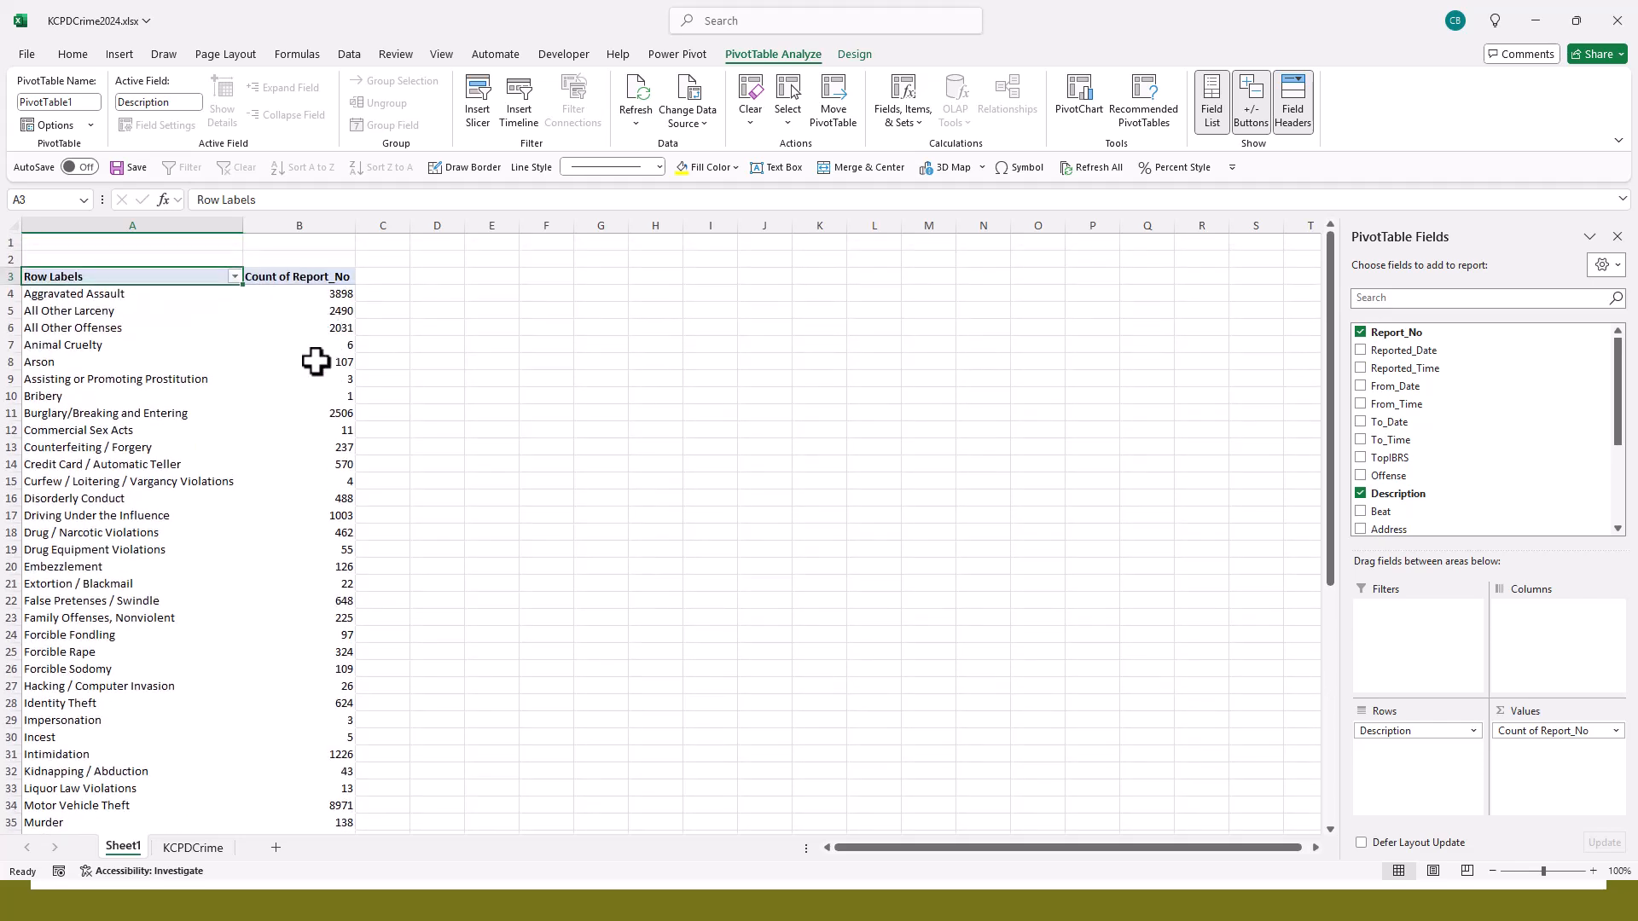
- Locate the DVFlag field in the PivotTable field list and examine the DVFlag column's entries on the KCPDCrime sheet
mouse_move(330, 364)
scroll(1603, 430, down, 2)
scroll(1610, 444, down, 2)
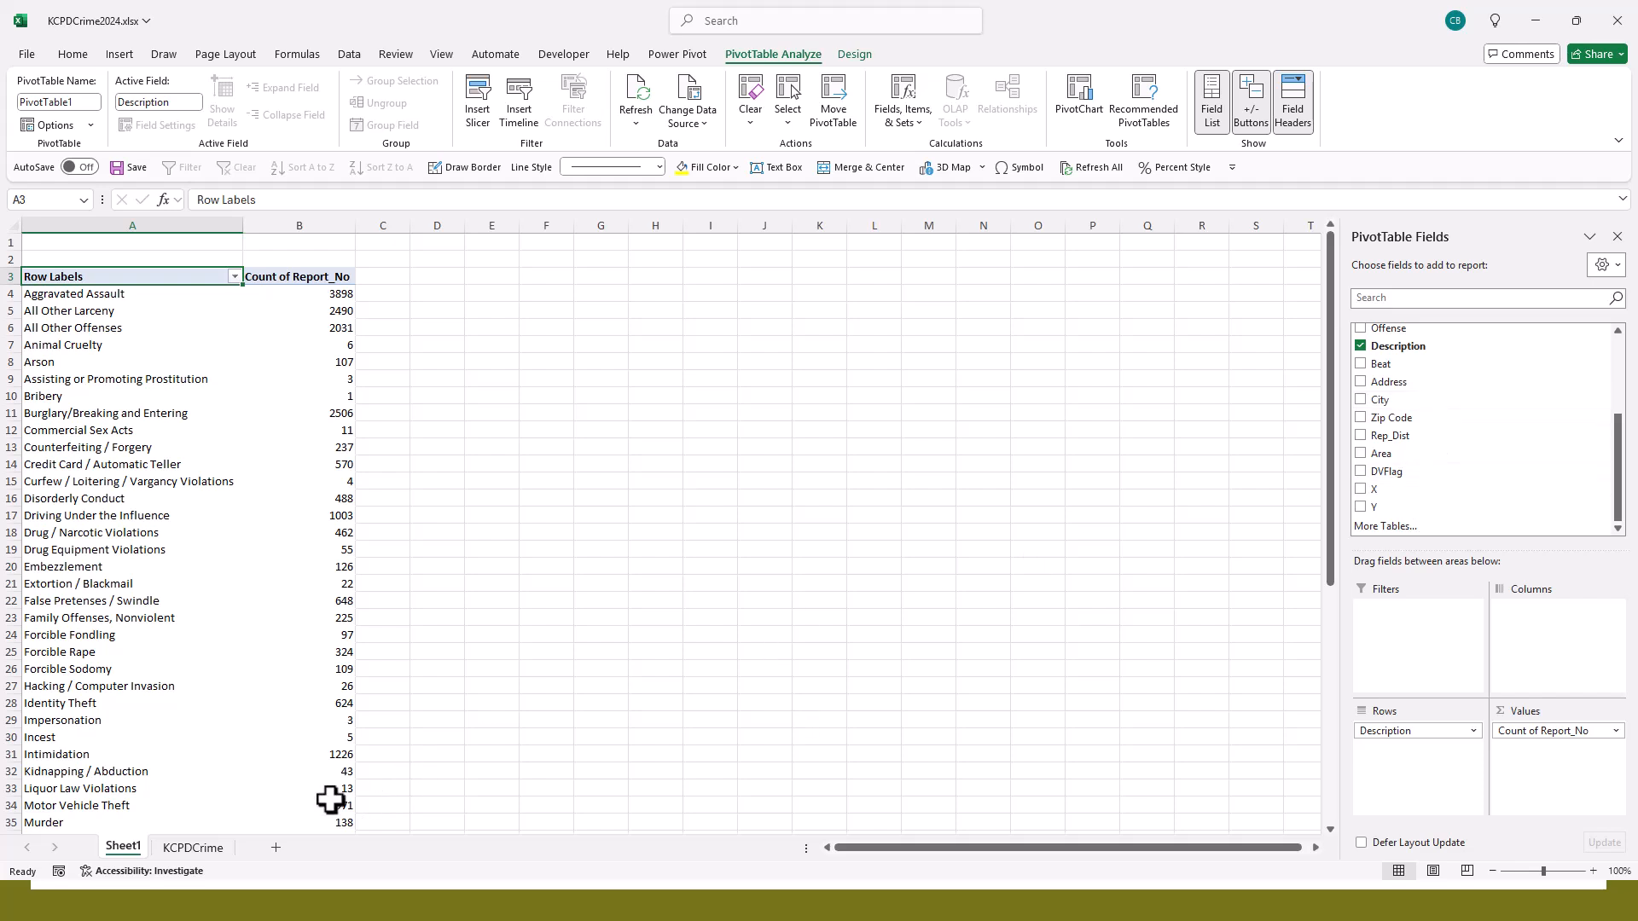
click(187, 854)
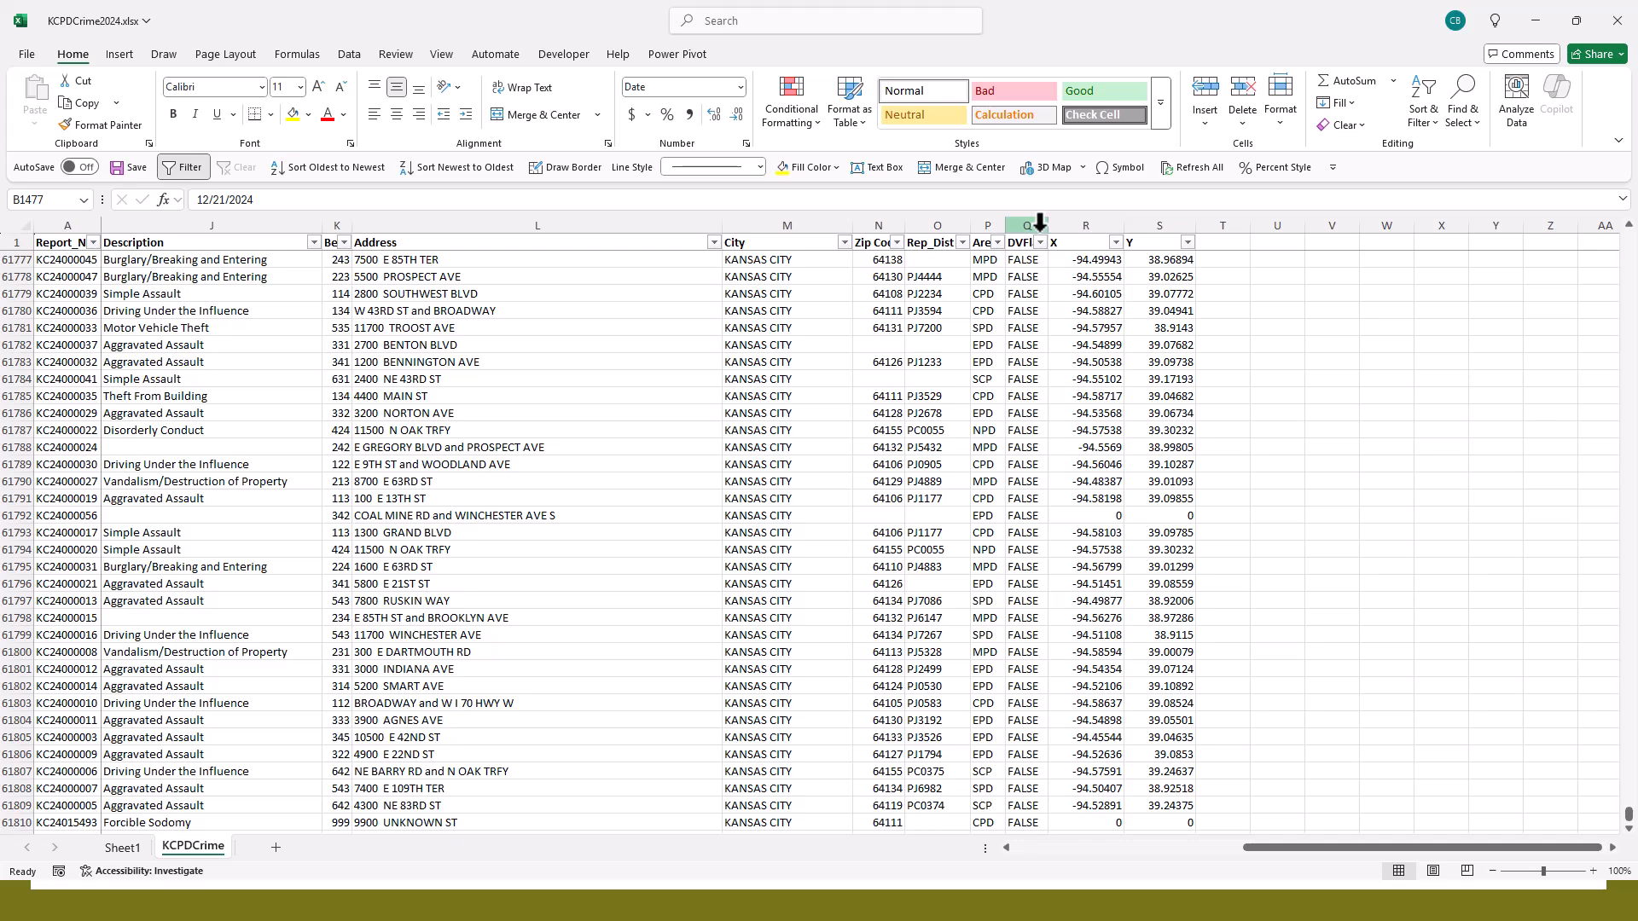
double_click(1045, 228)
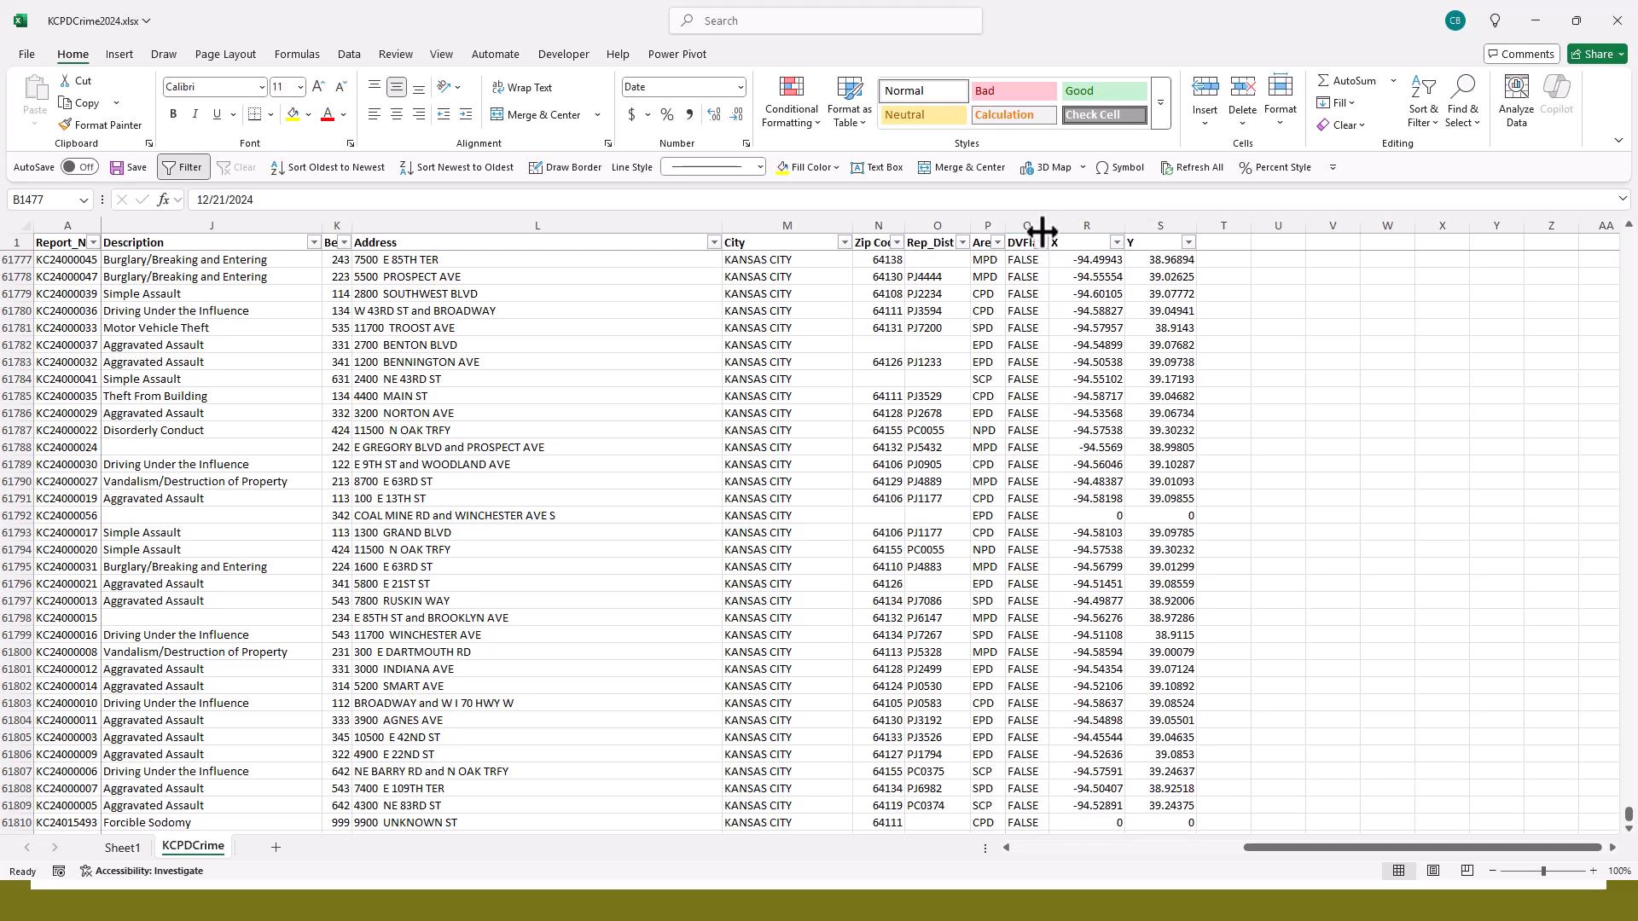
scroll(1031, 331, down, 10)
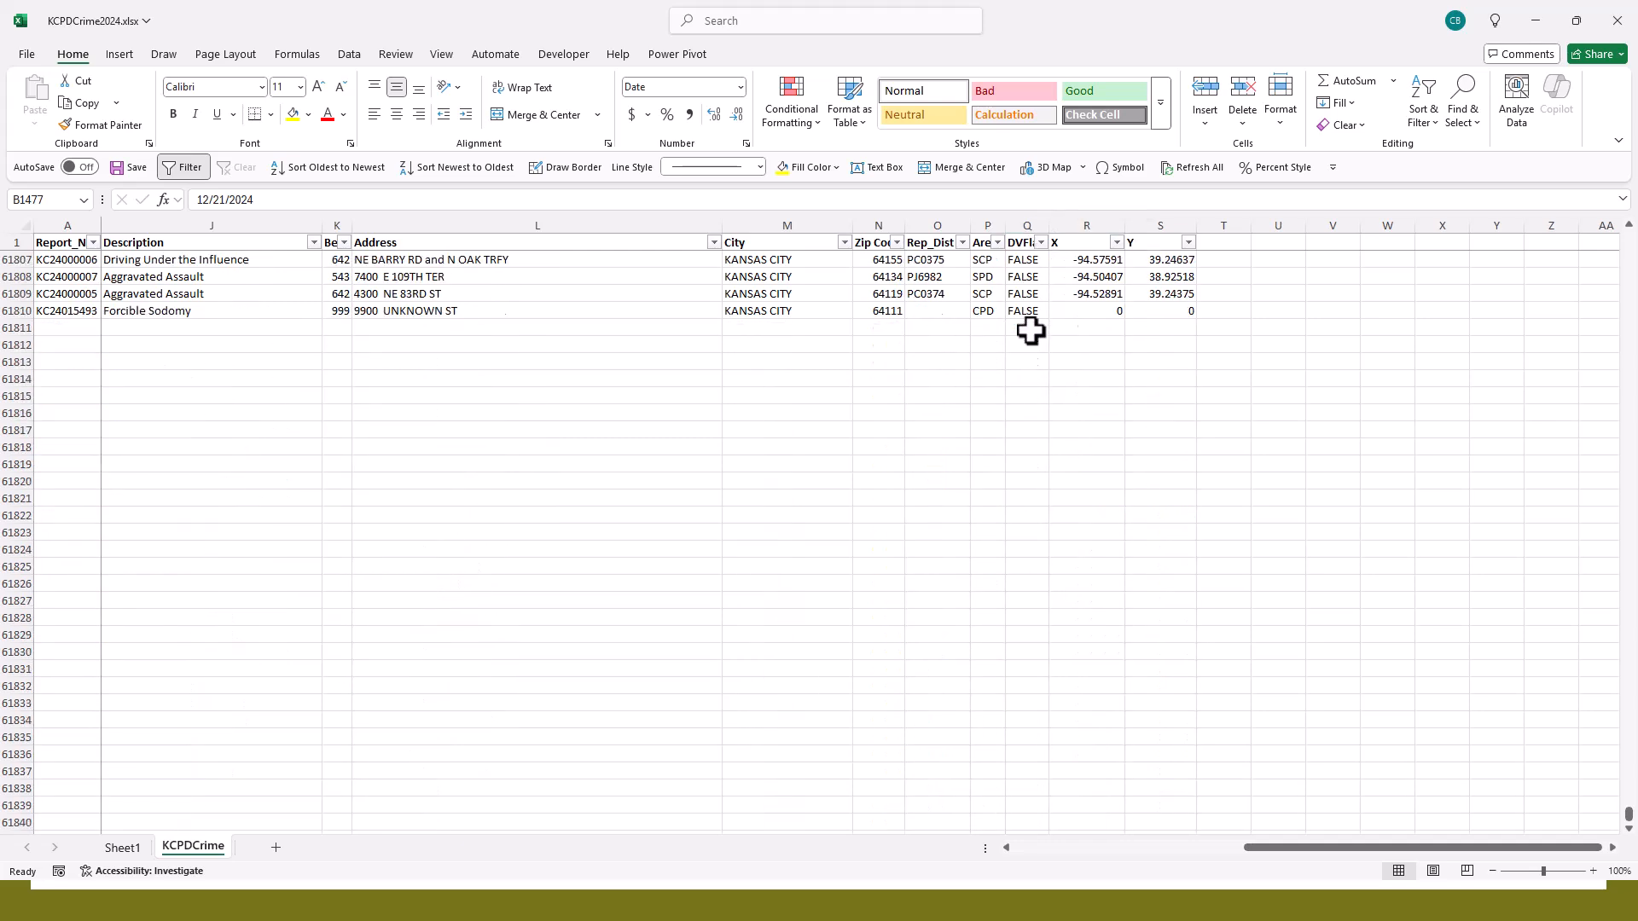
scroll(1030, 330, up, 20)
scroll(1031, 331, up, 14)
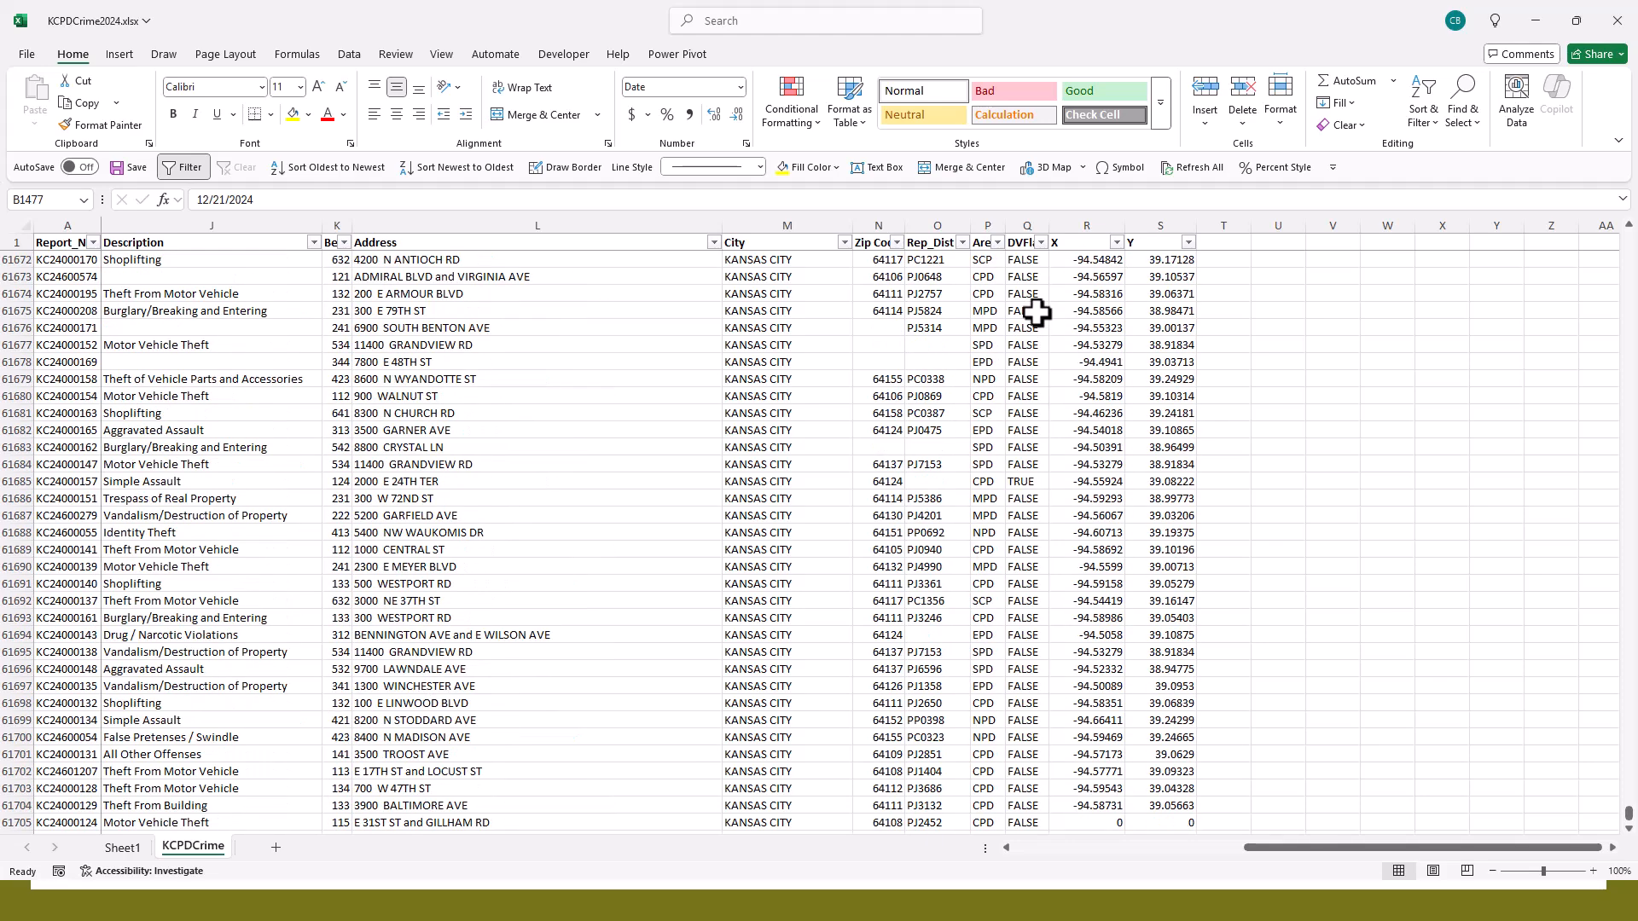
scroll(1036, 313, up, 11)
scroll(1040, 308, up, 20)
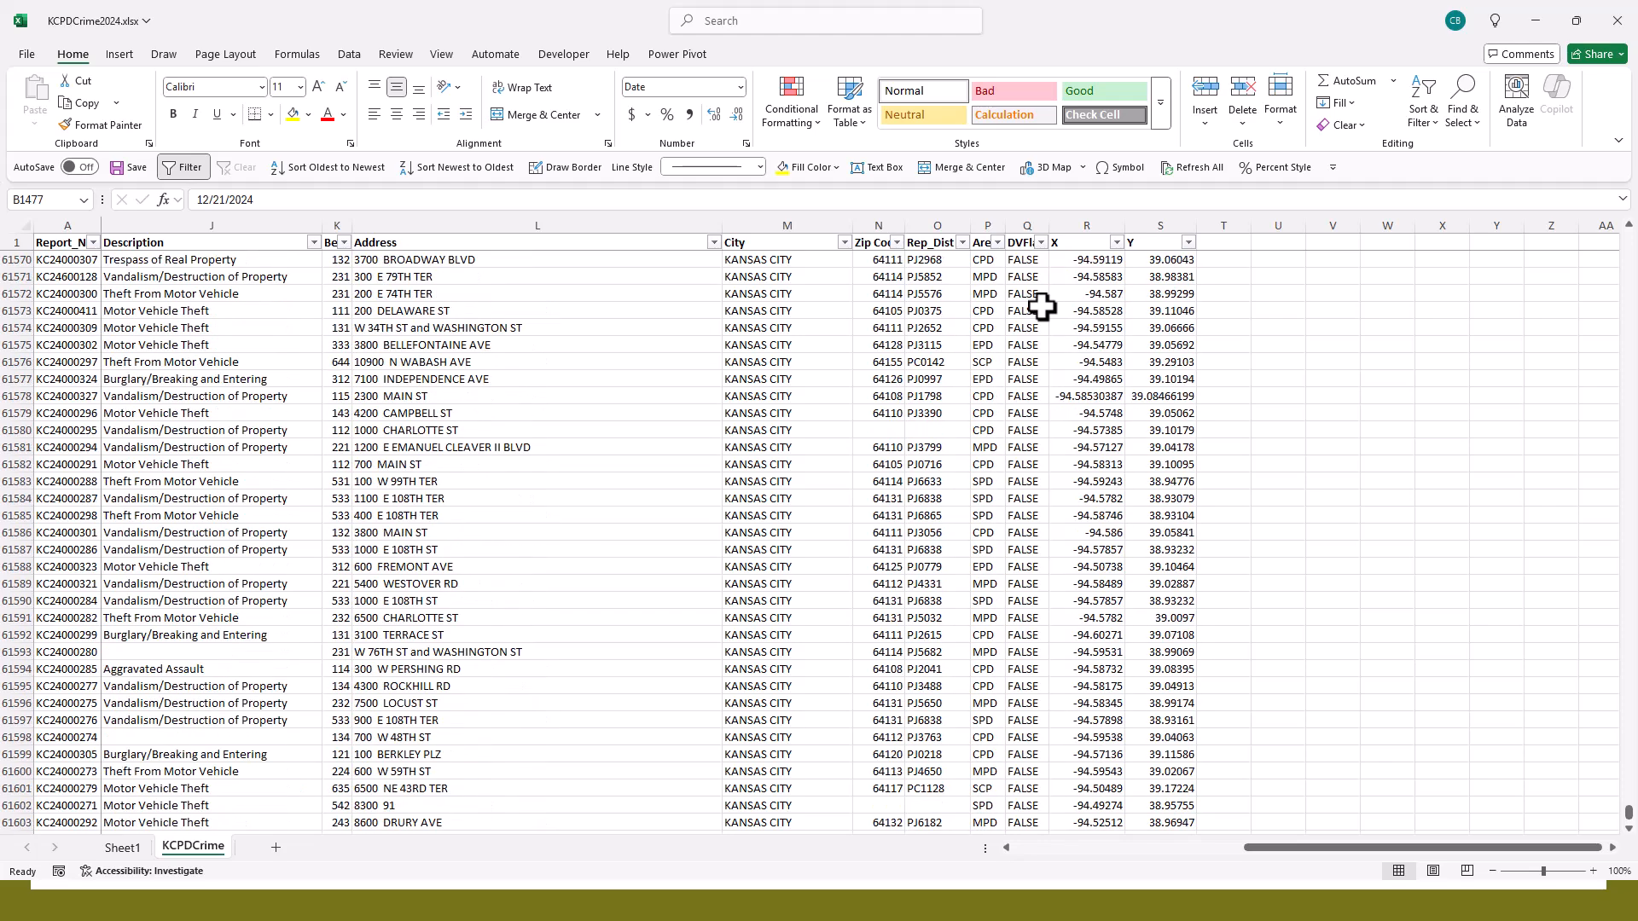
scroll(1041, 307, up, 5)
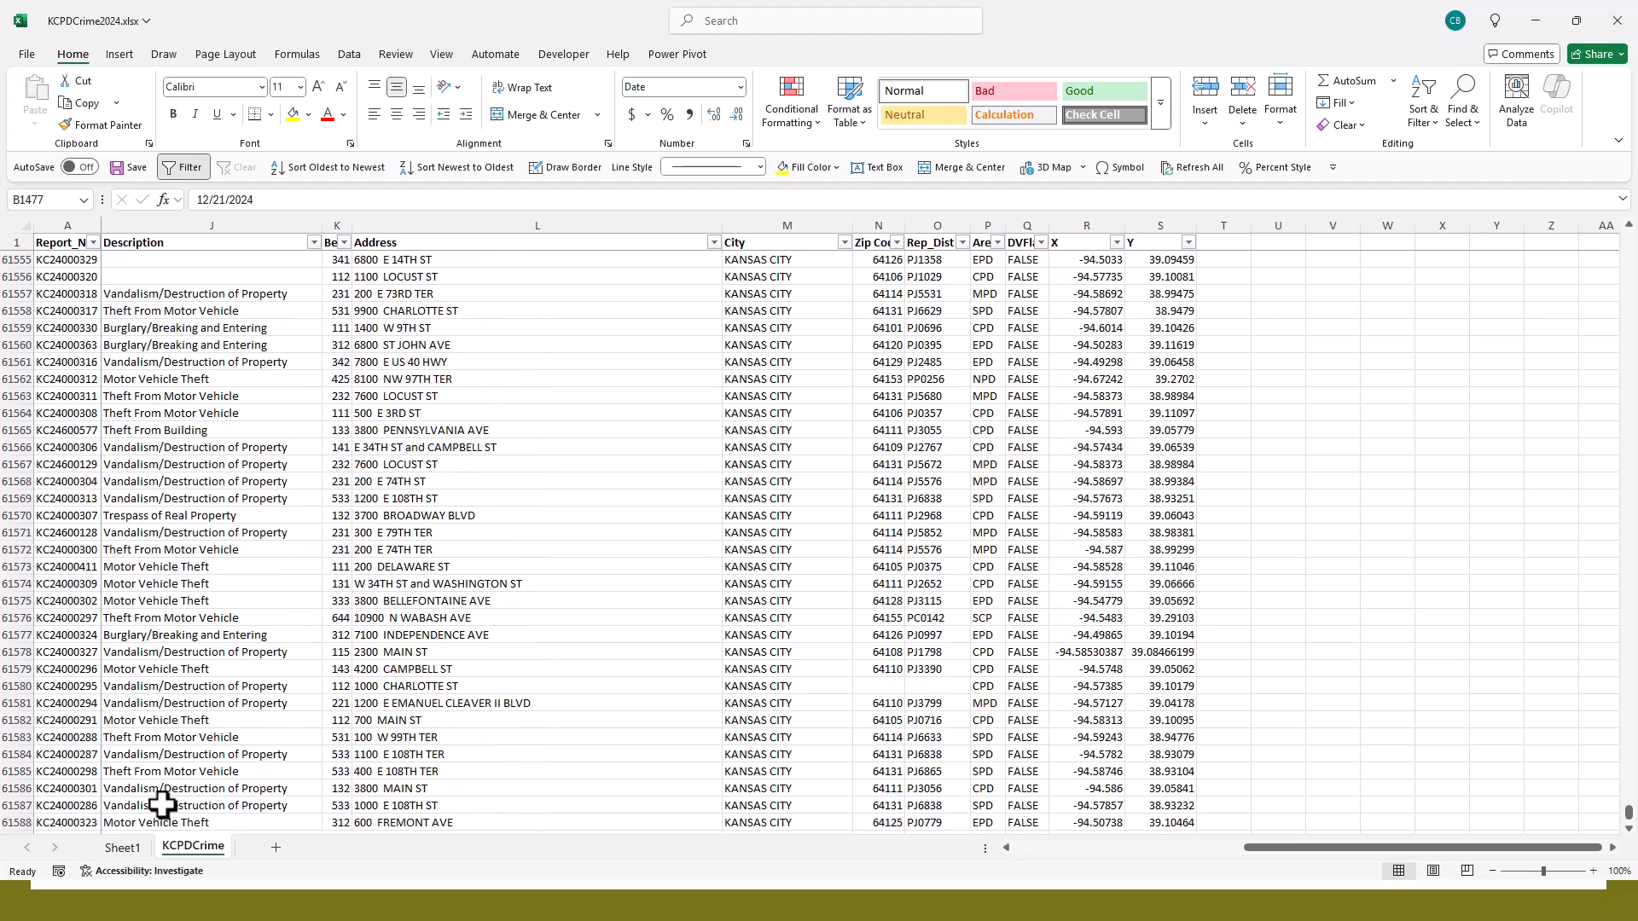
- Return to the PivotTable on Sheet1 and add the DVFlag field to its columns
click(122, 847)
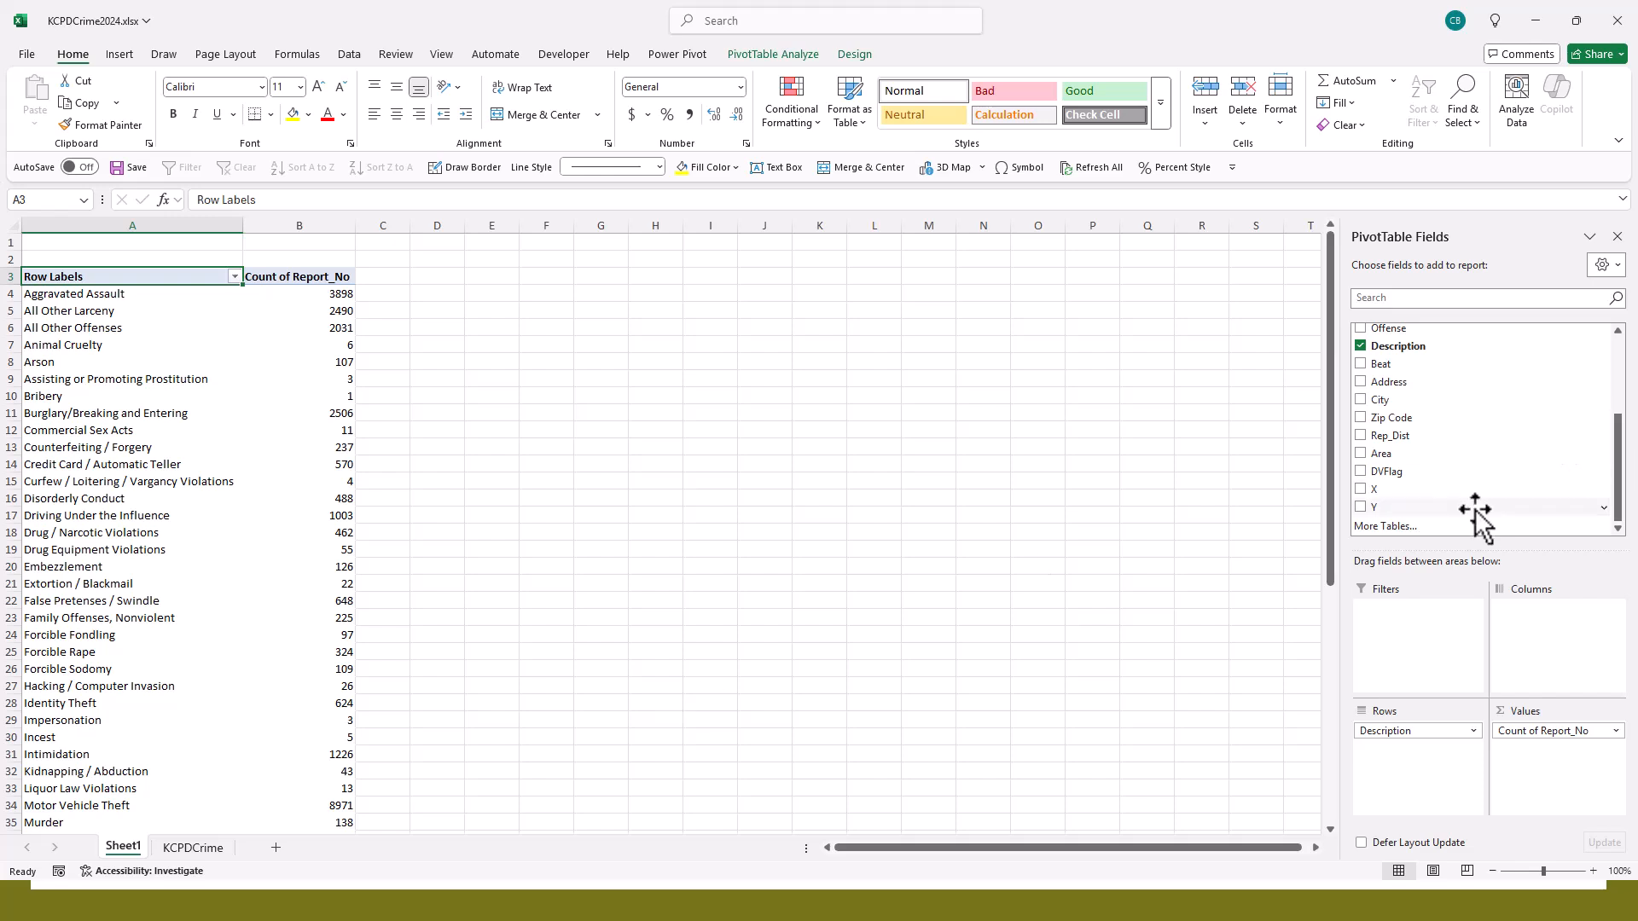
drag(1442, 471, 1568, 645)
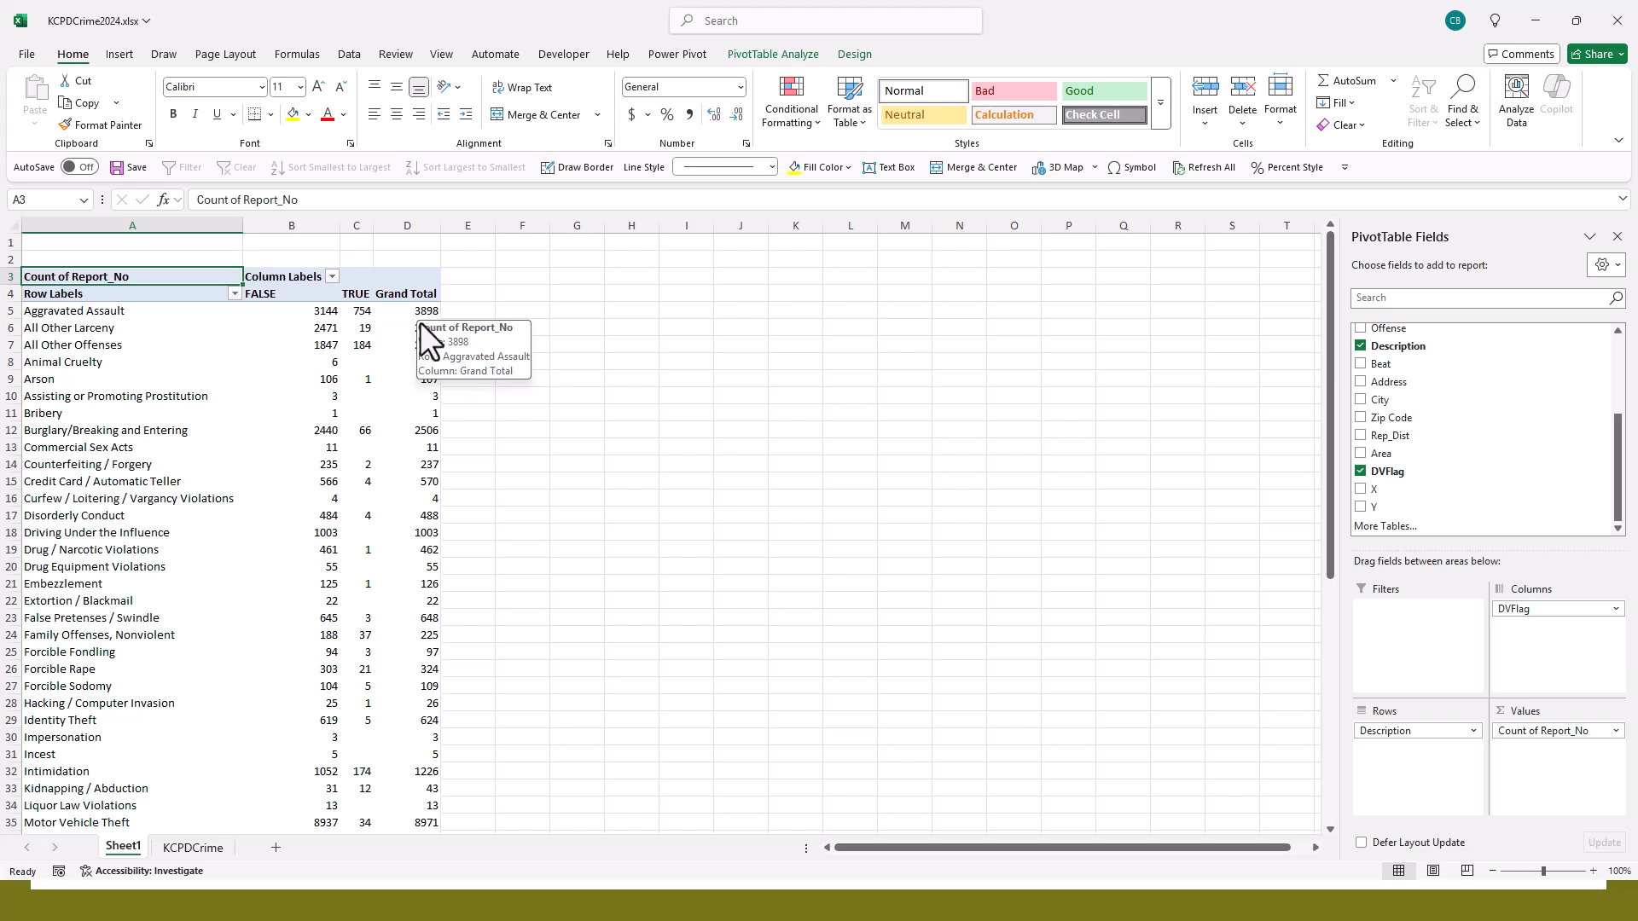
- Examine the FALSE, TRUE and Grand Total counts by description, checking the TRUE counts for Murder and Simple Assault
mouse_move(370, 315)
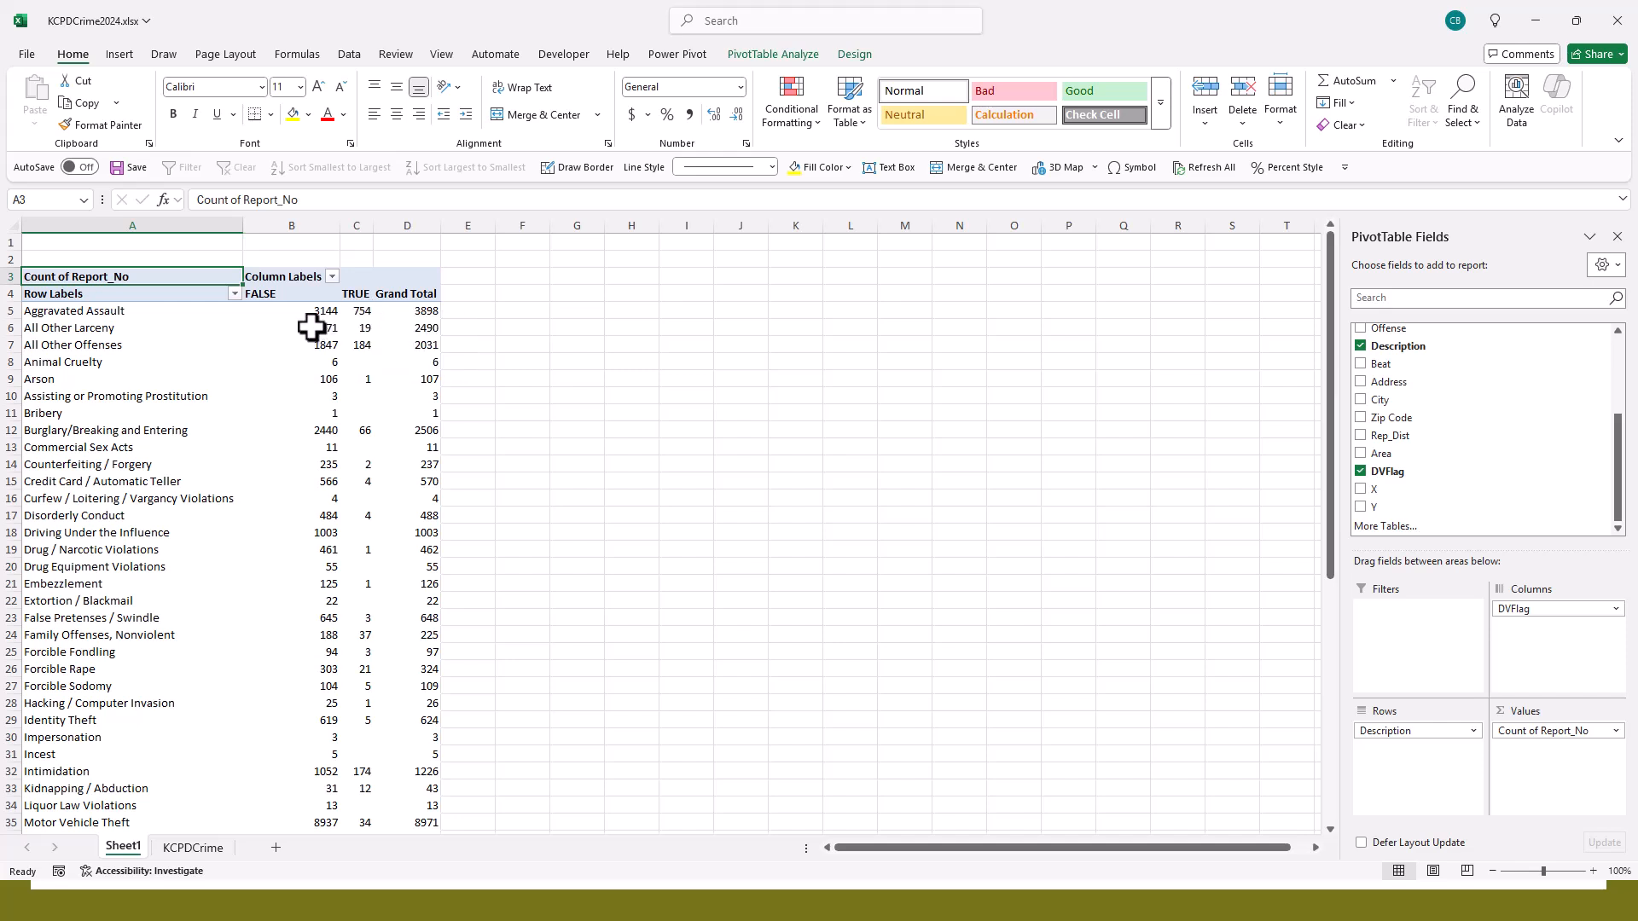
mouse_move(278, 581)
scroll(512, 424, down, 2)
scroll(513, 424, down, 2)
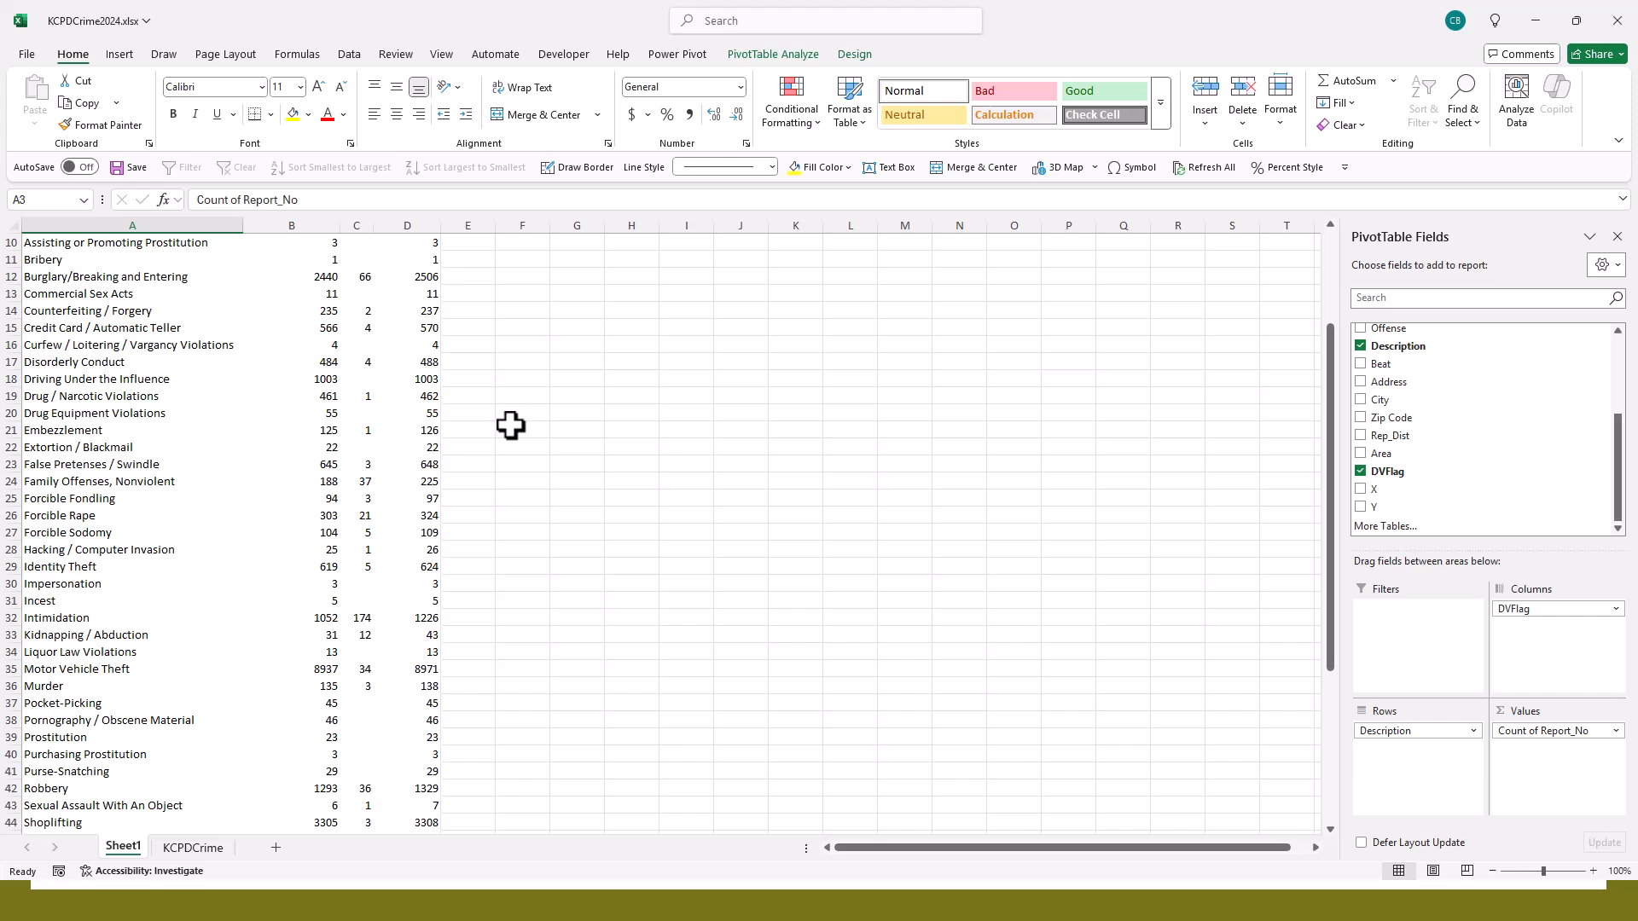
scroll(510, 425, down, 2)
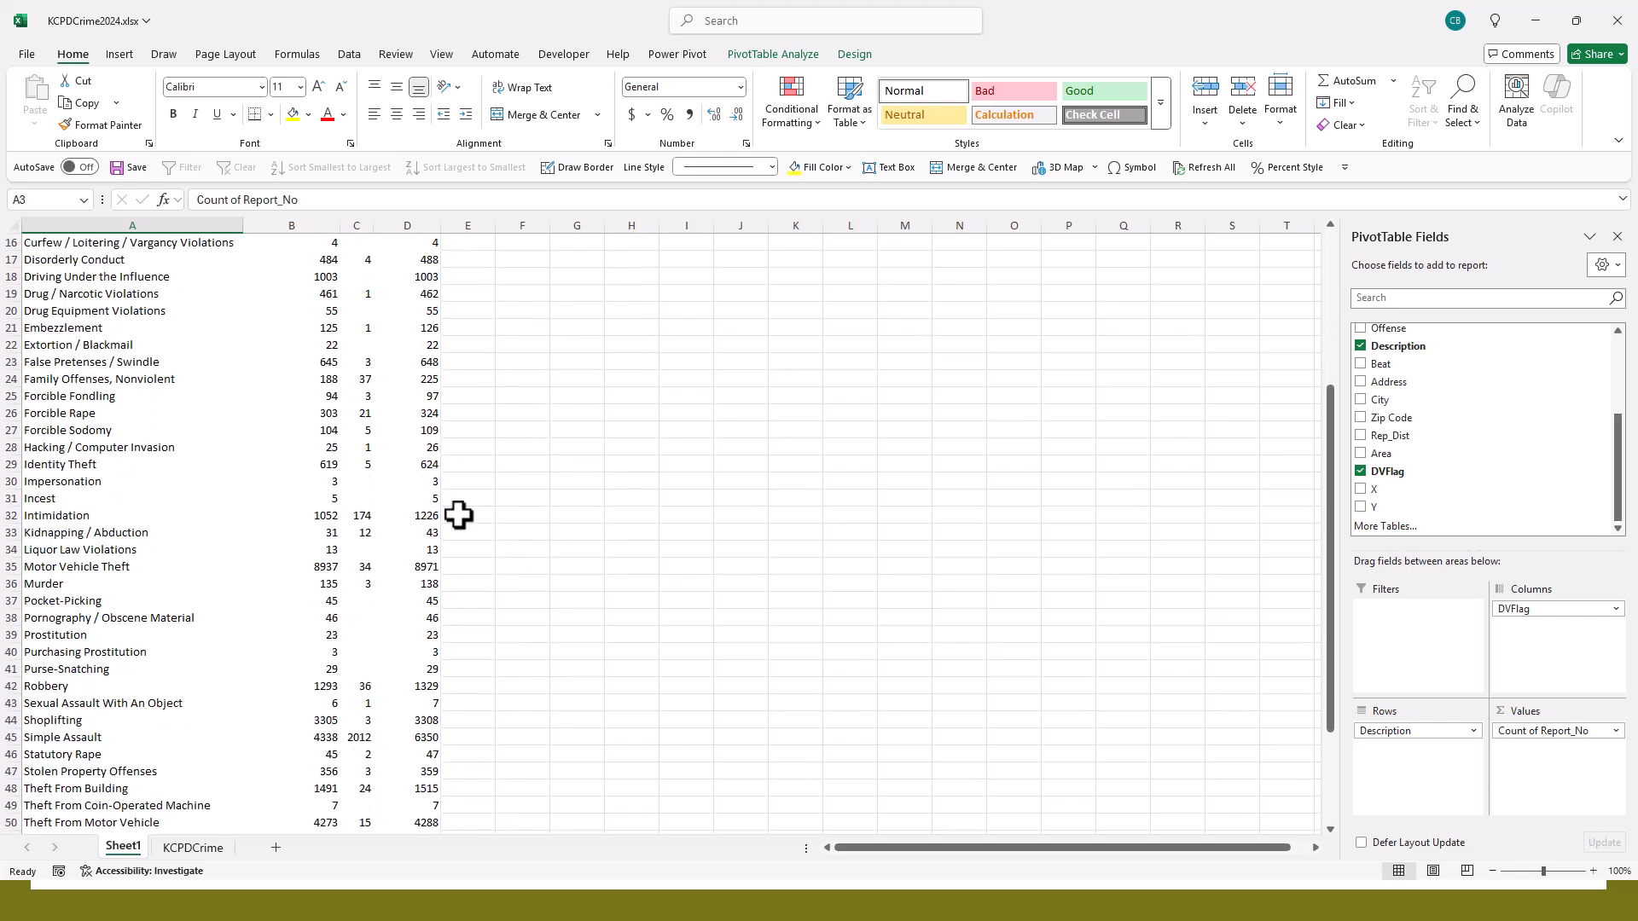
click(361, 584)
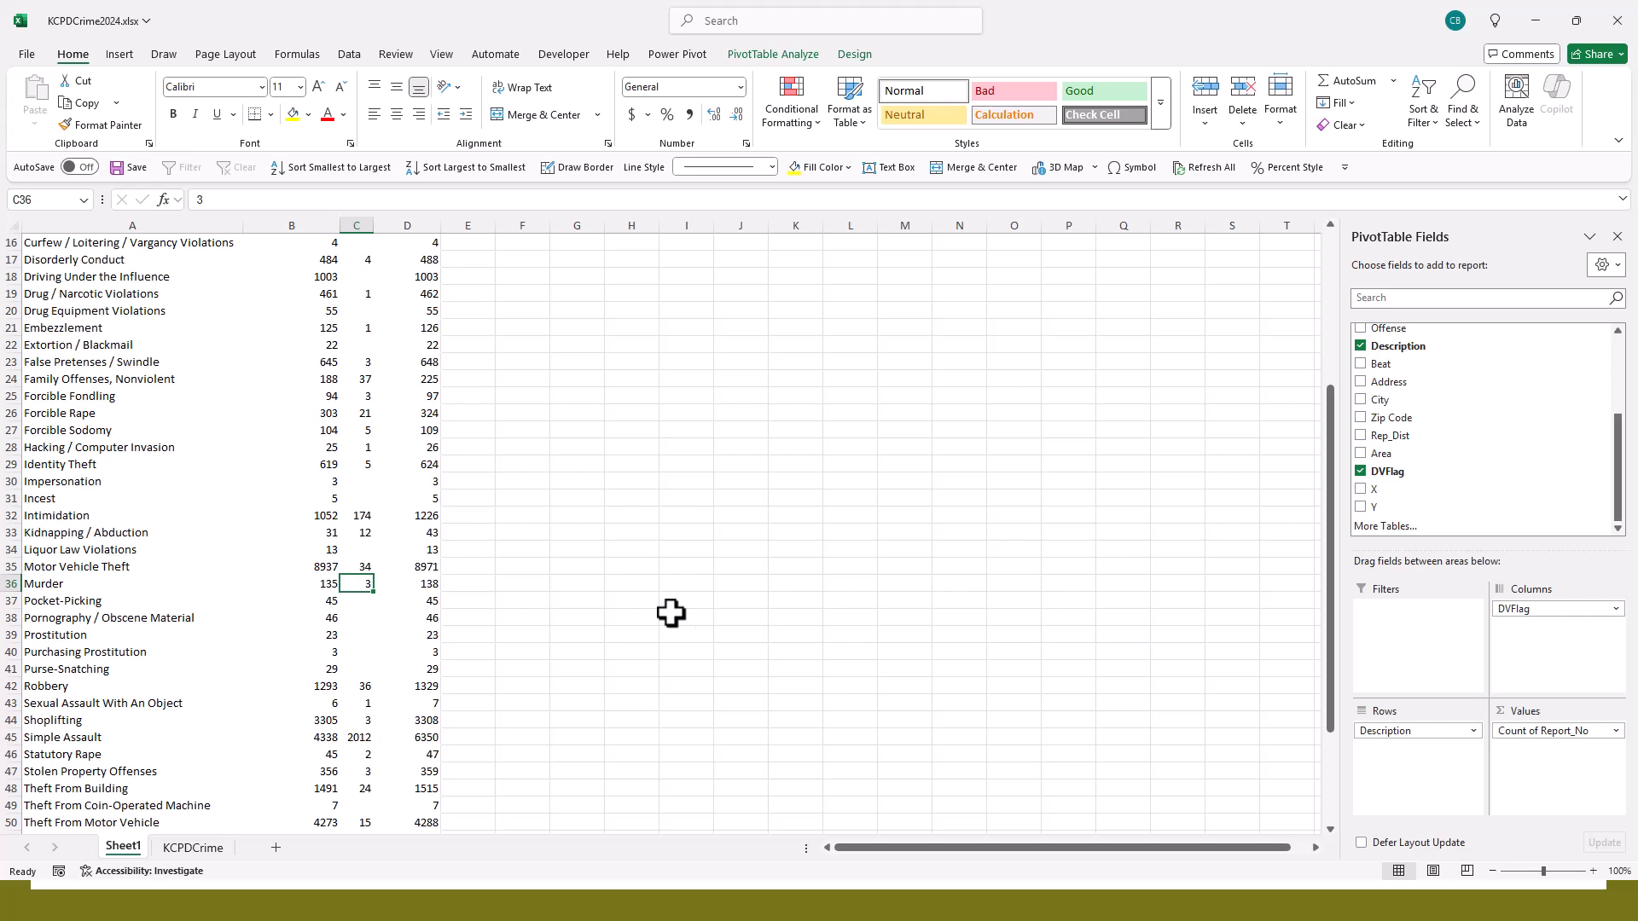
scroll(457, 614, down, 2)
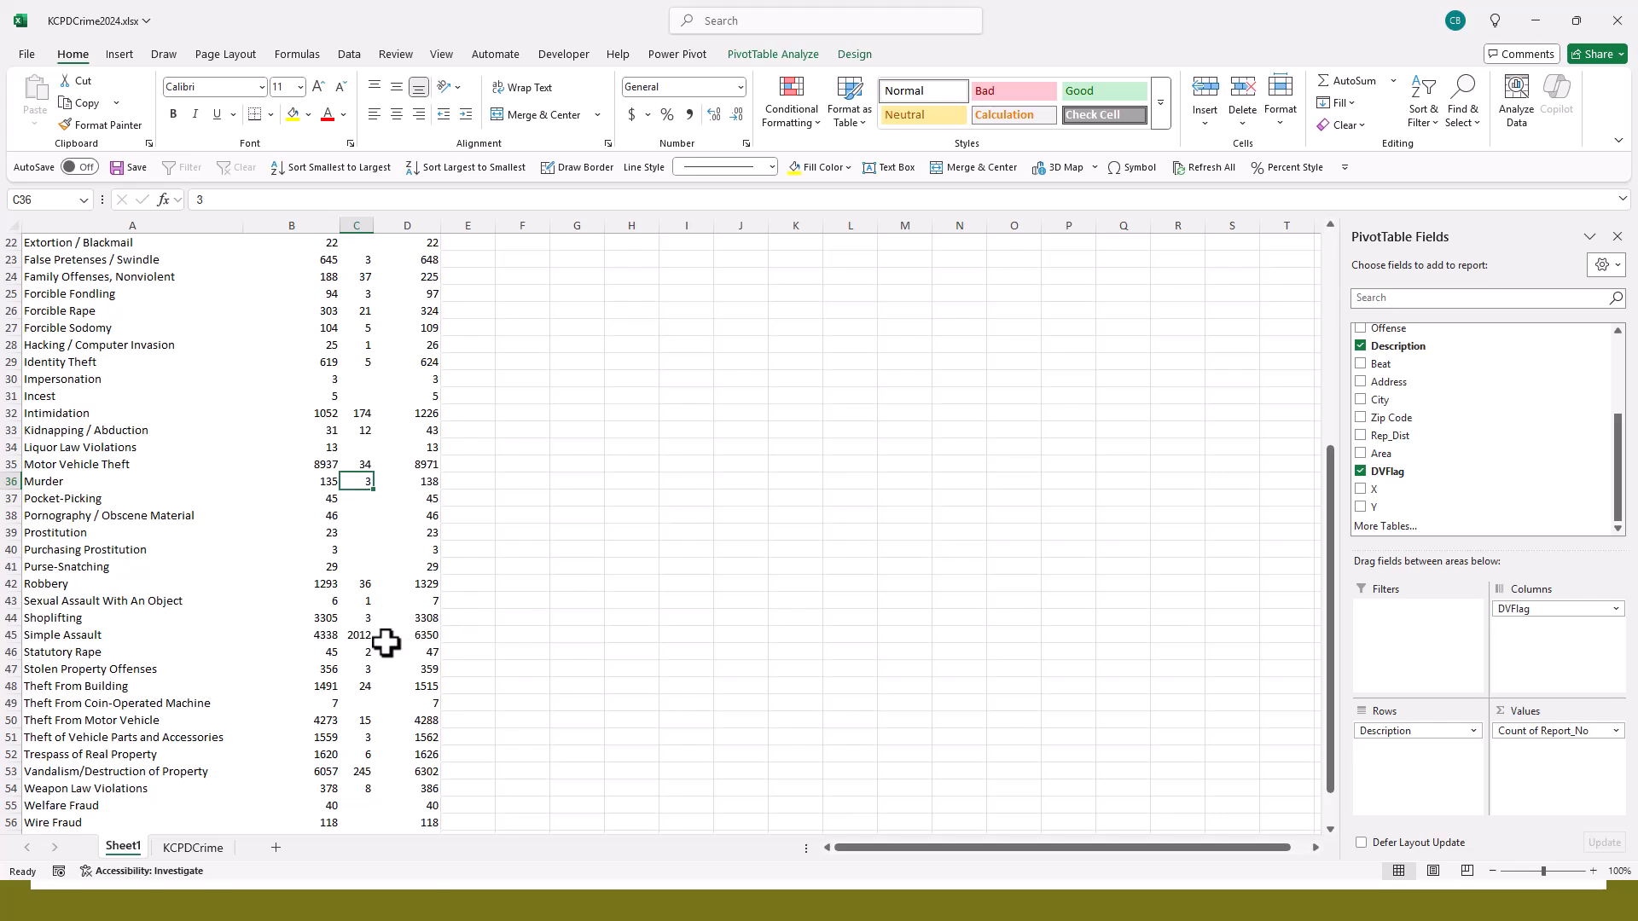
click(345, 633)
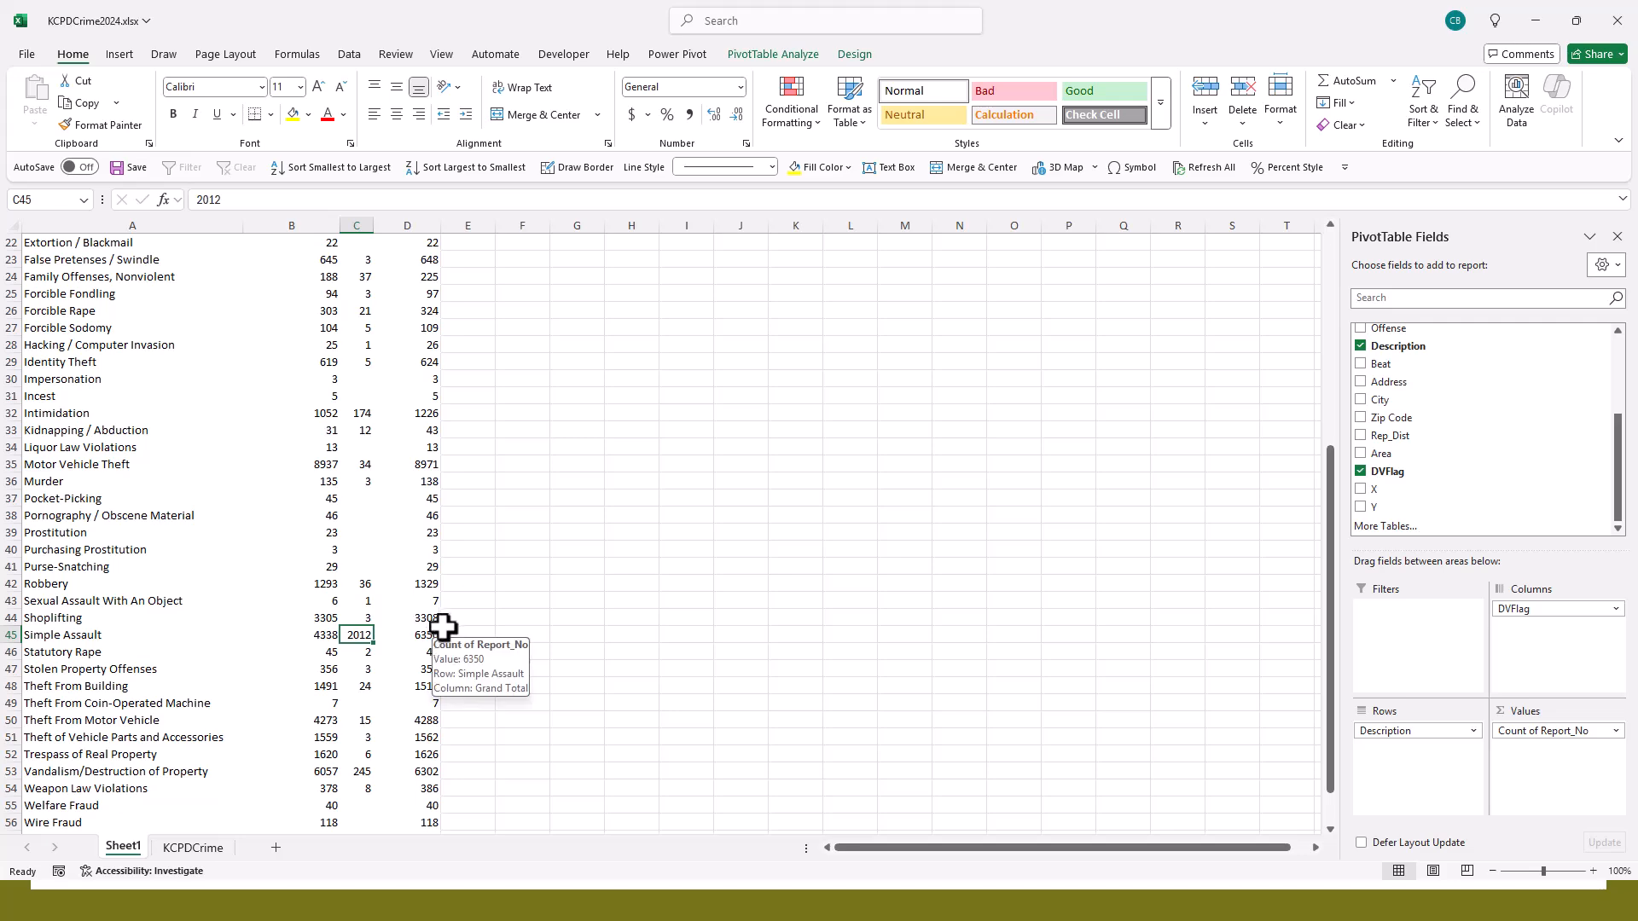
scroll(452, 627, down, 2)
scroll(456, 627, up, 9)
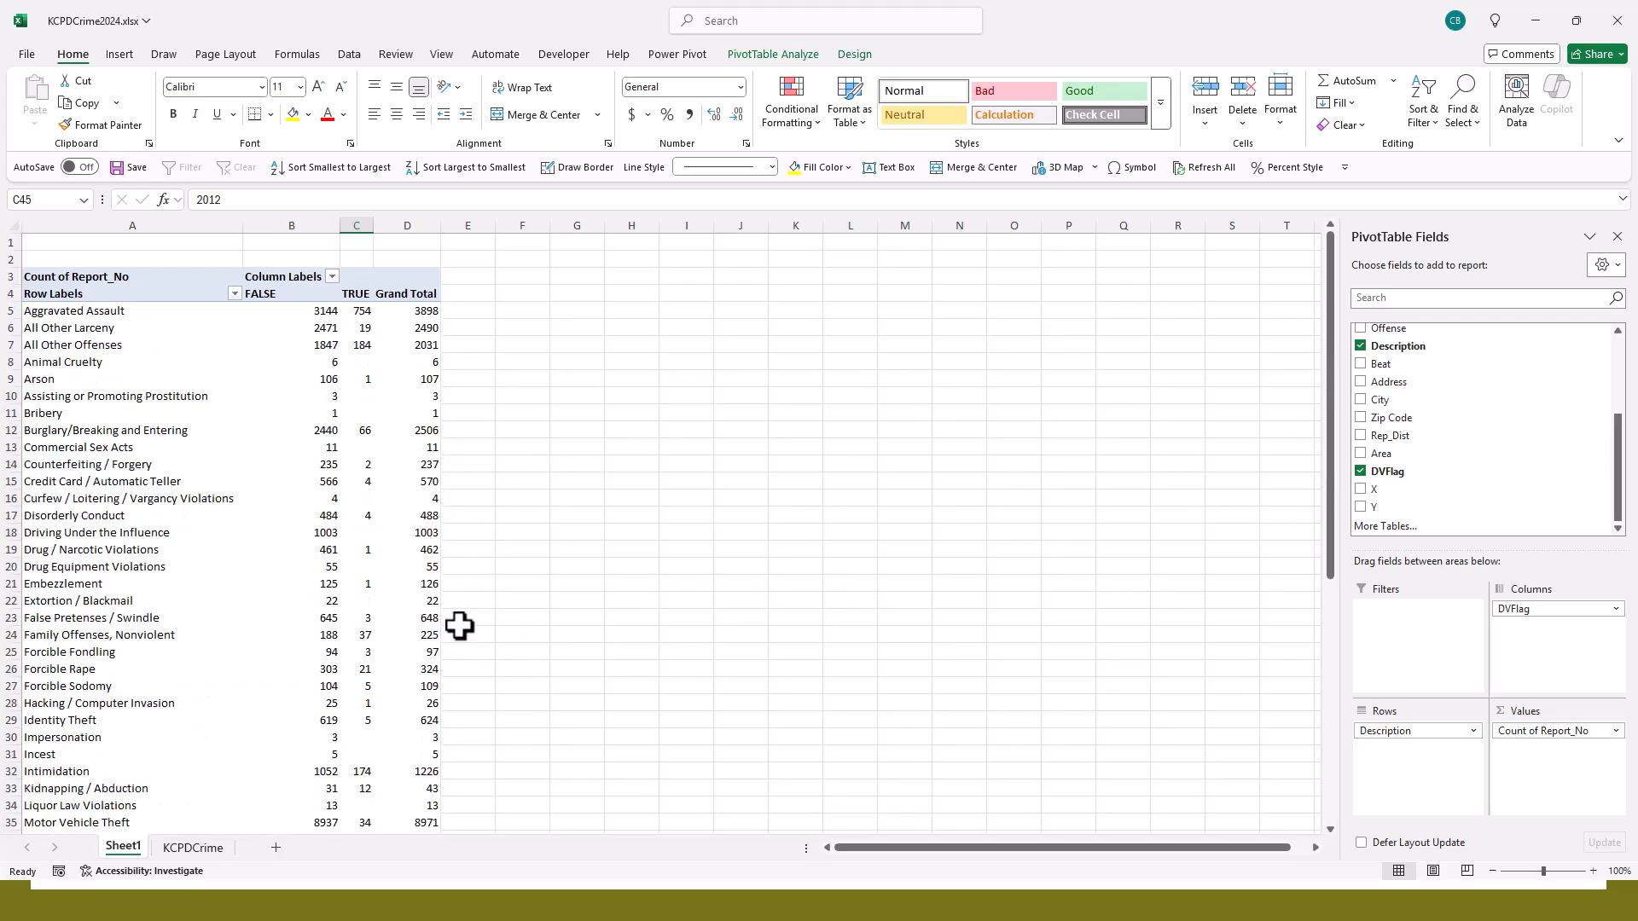
mouse_move(438, 633)
- Show the Report_No count as % of Row Total and review the TRUE percentages for each description
click(1615, 732)
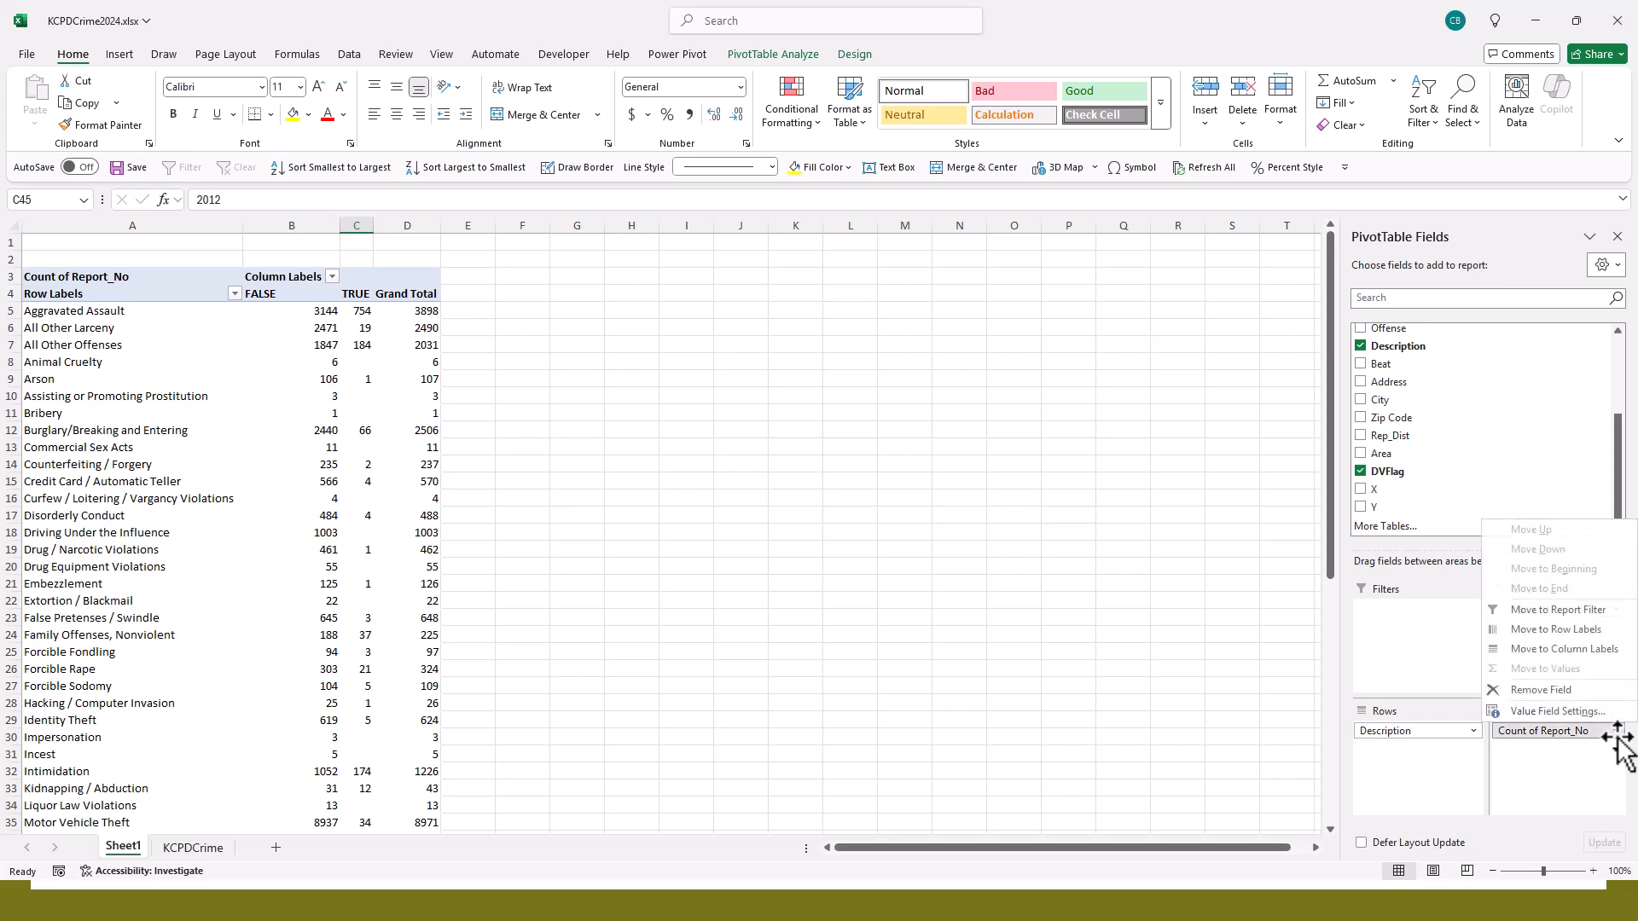
click(1568, 713)
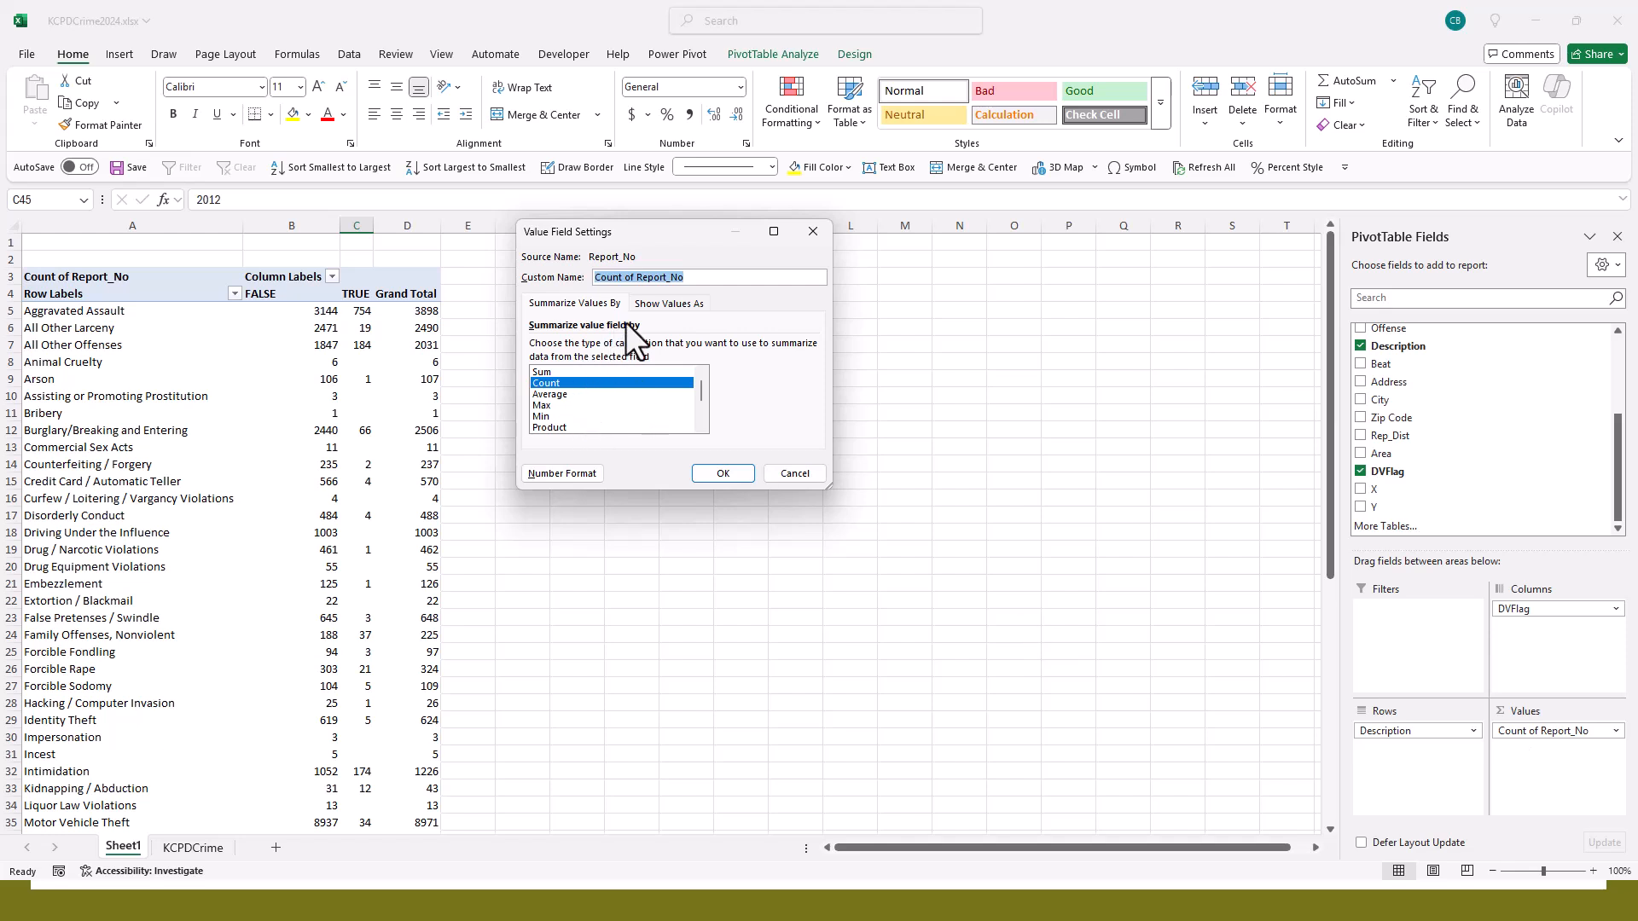
click(667, 303)
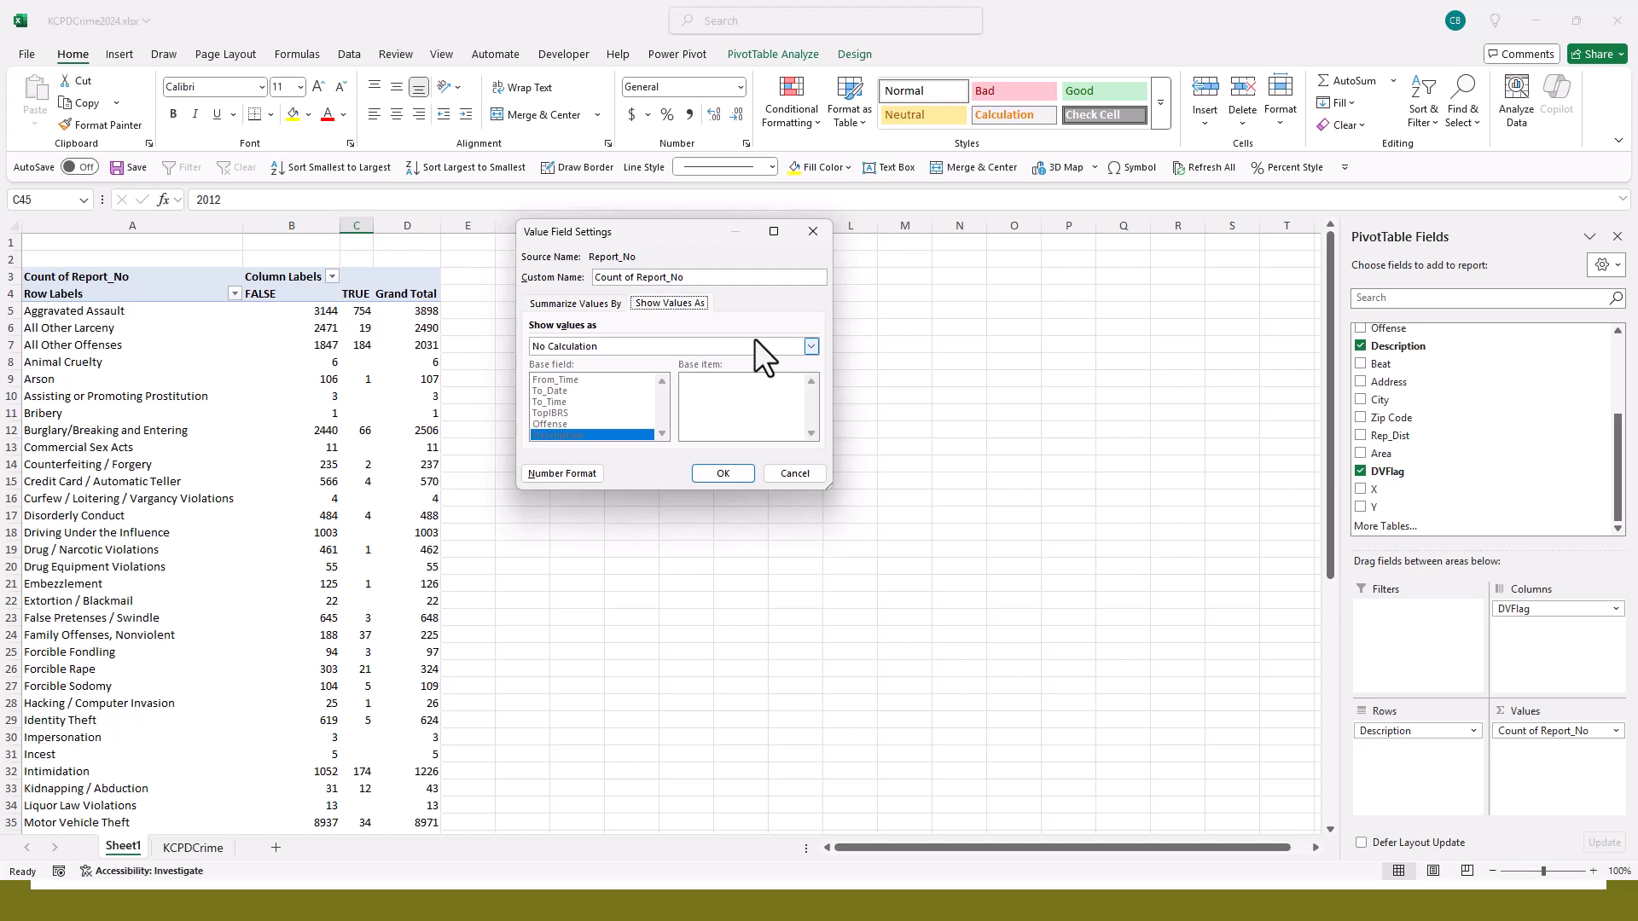
click(800, 344)
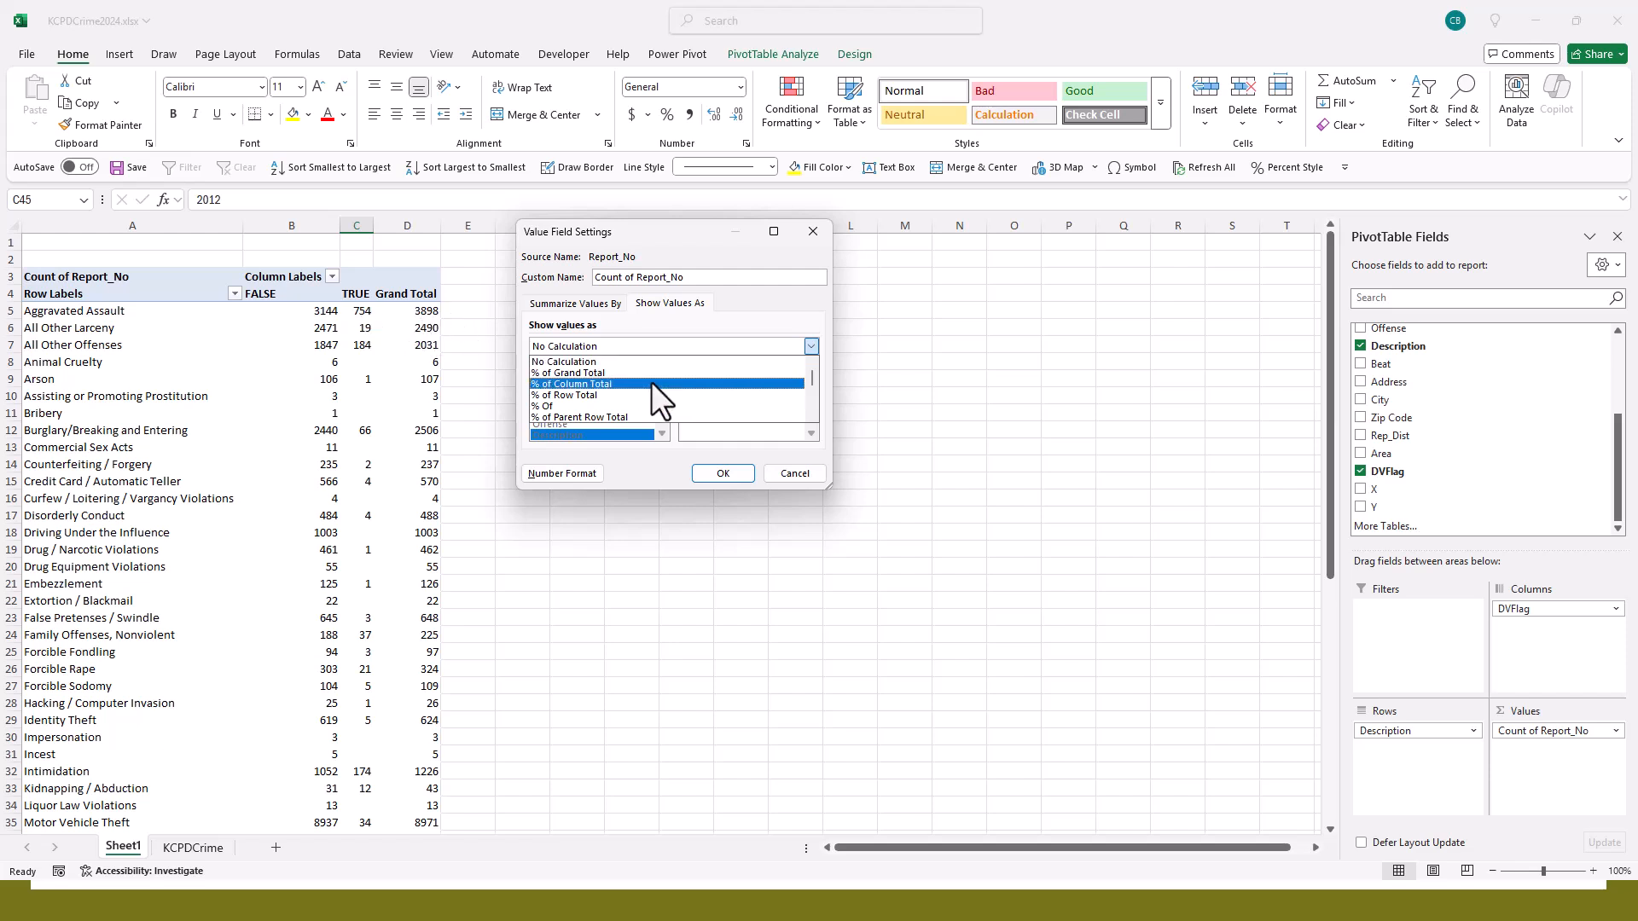
click(570, 396)
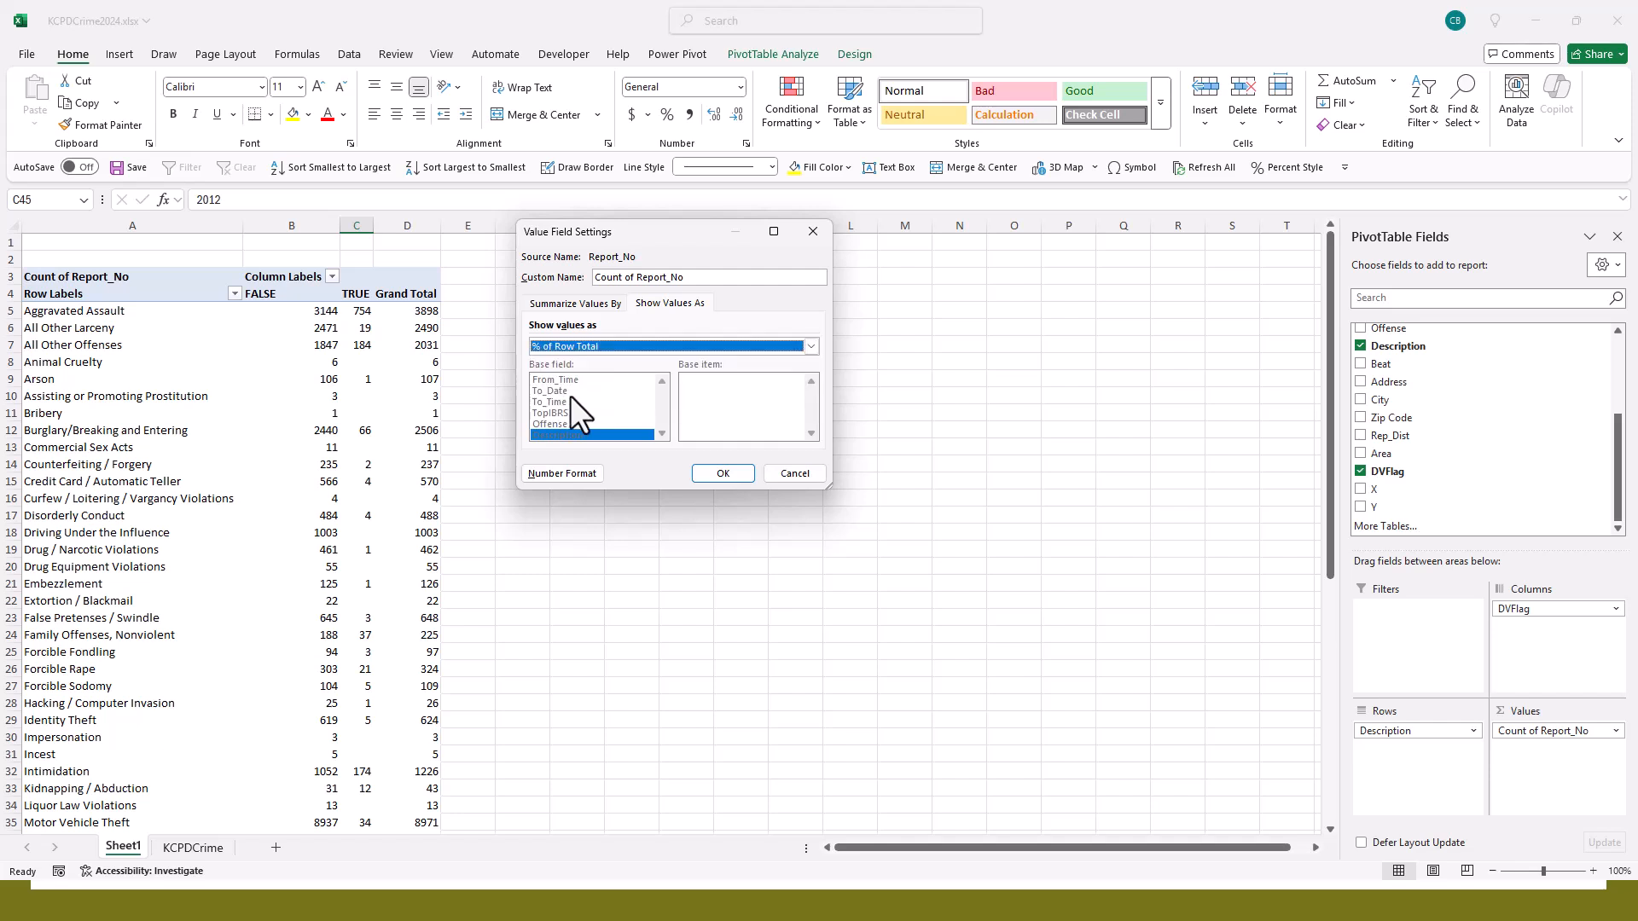
click(732, 478)
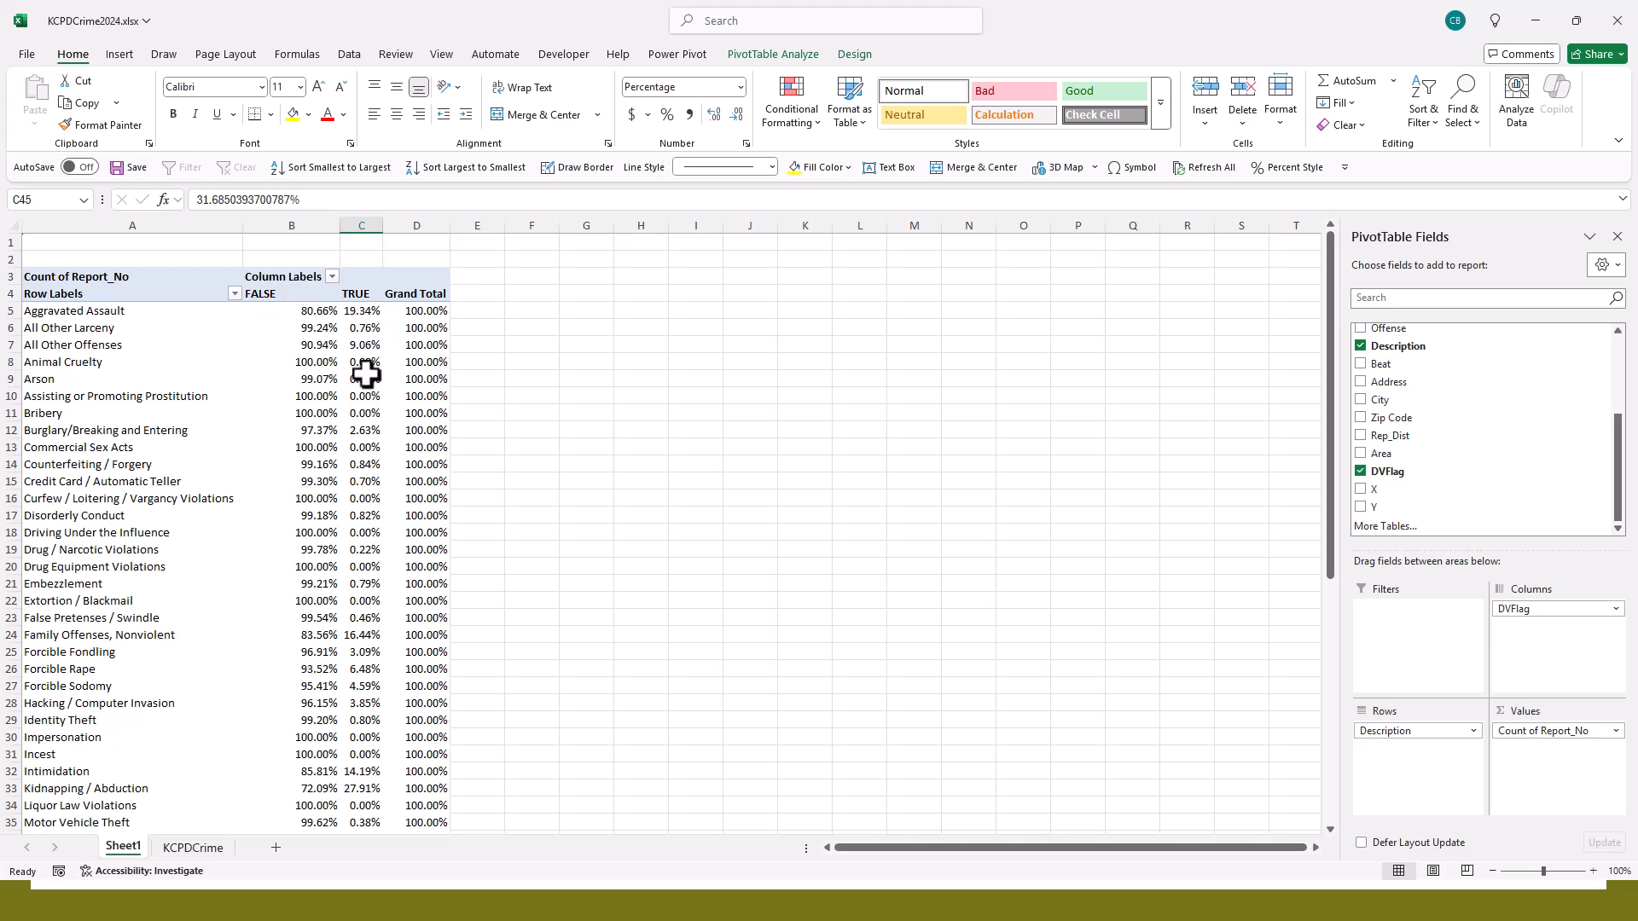
mouse_move(366, 372)
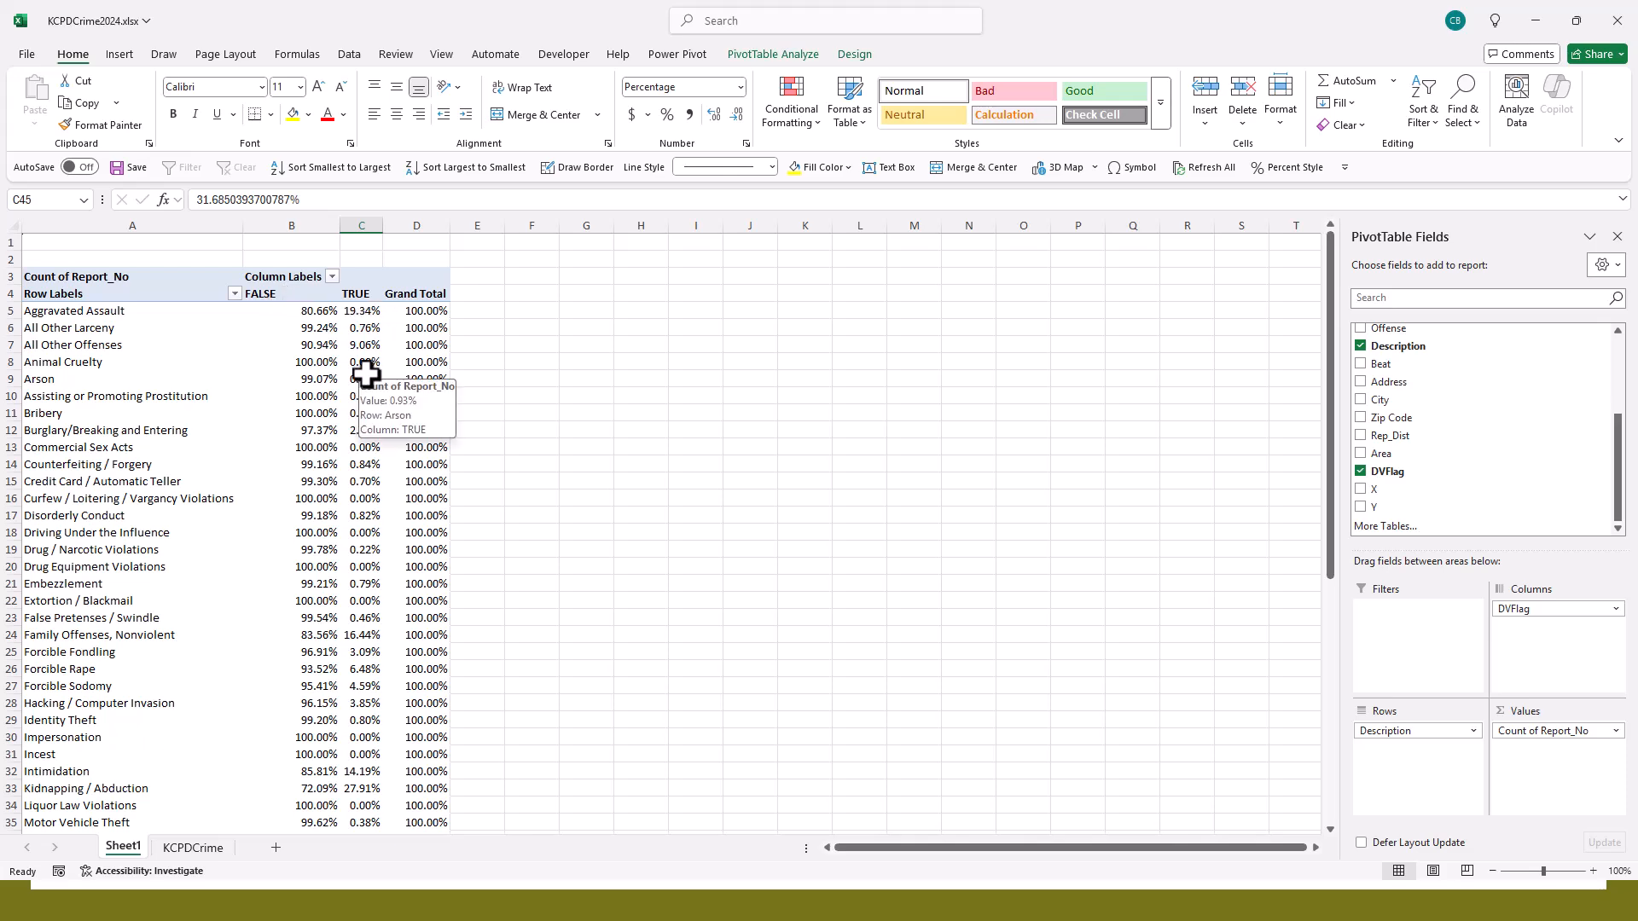
scroll(366, 373, down, 7)
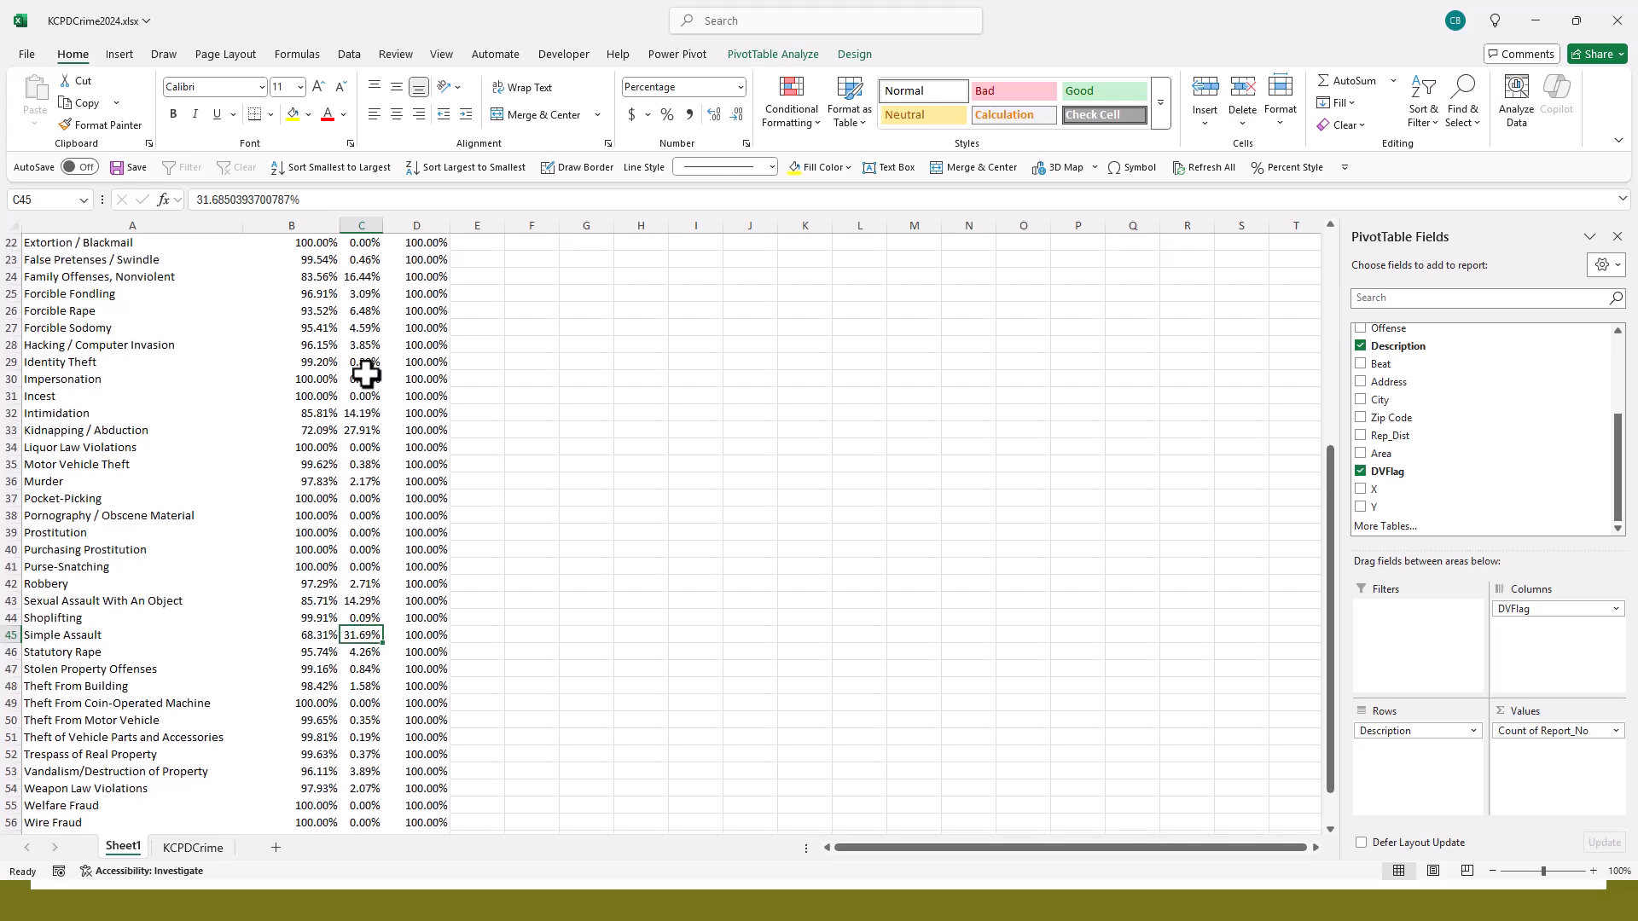
scroll(366, 373, down, 3)
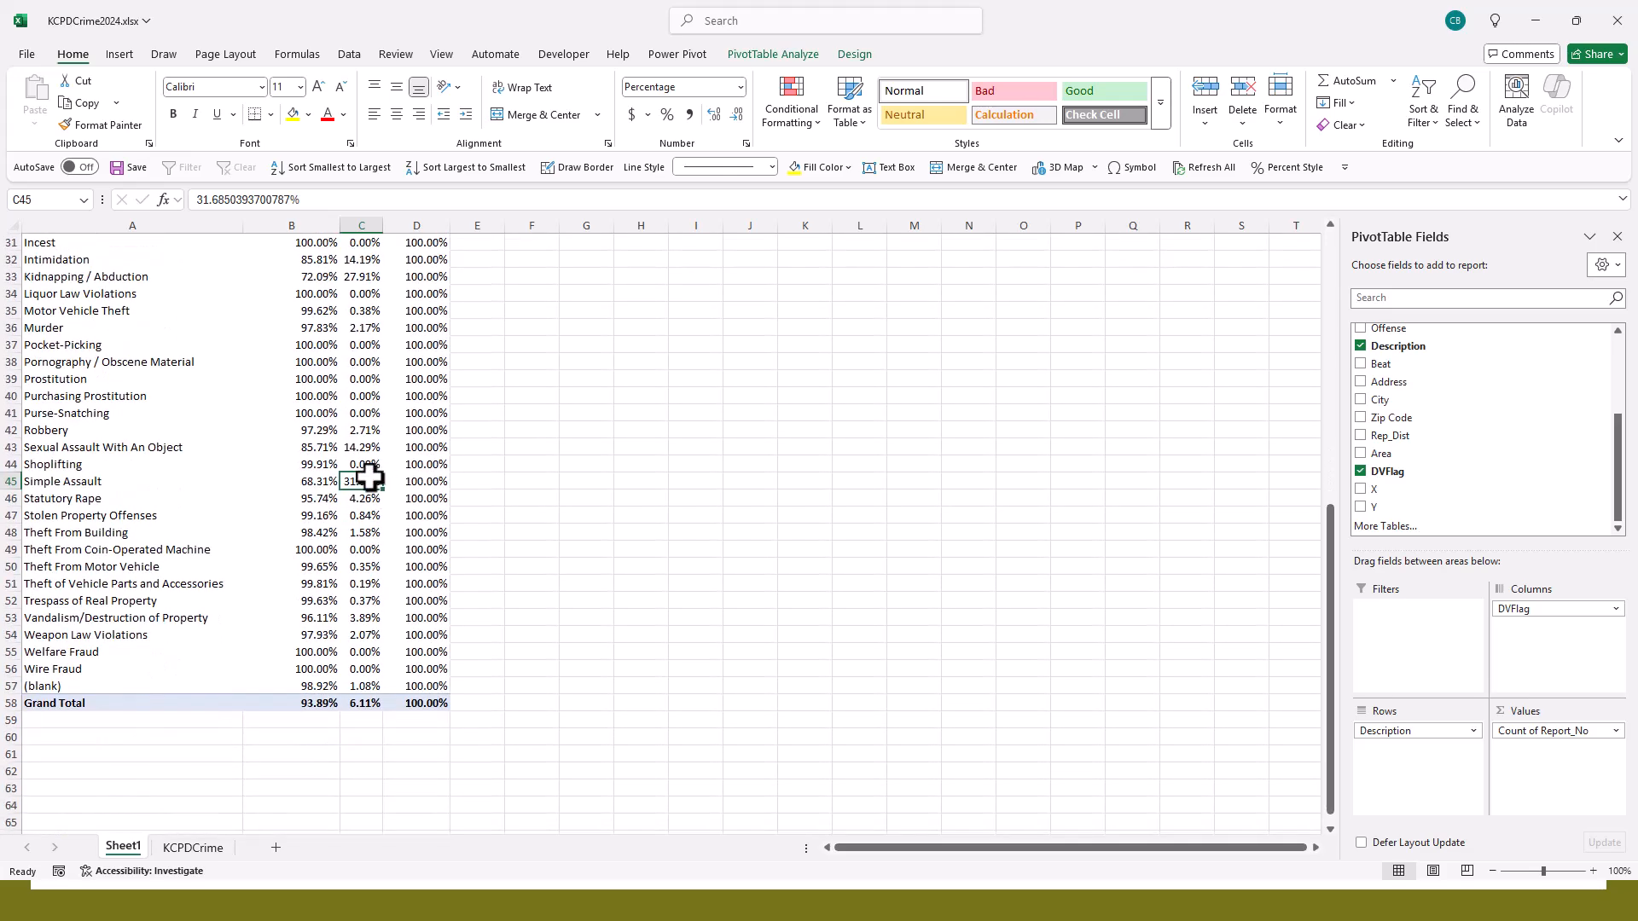
mouse_move(359, 484)
mouse_move(360, 273)
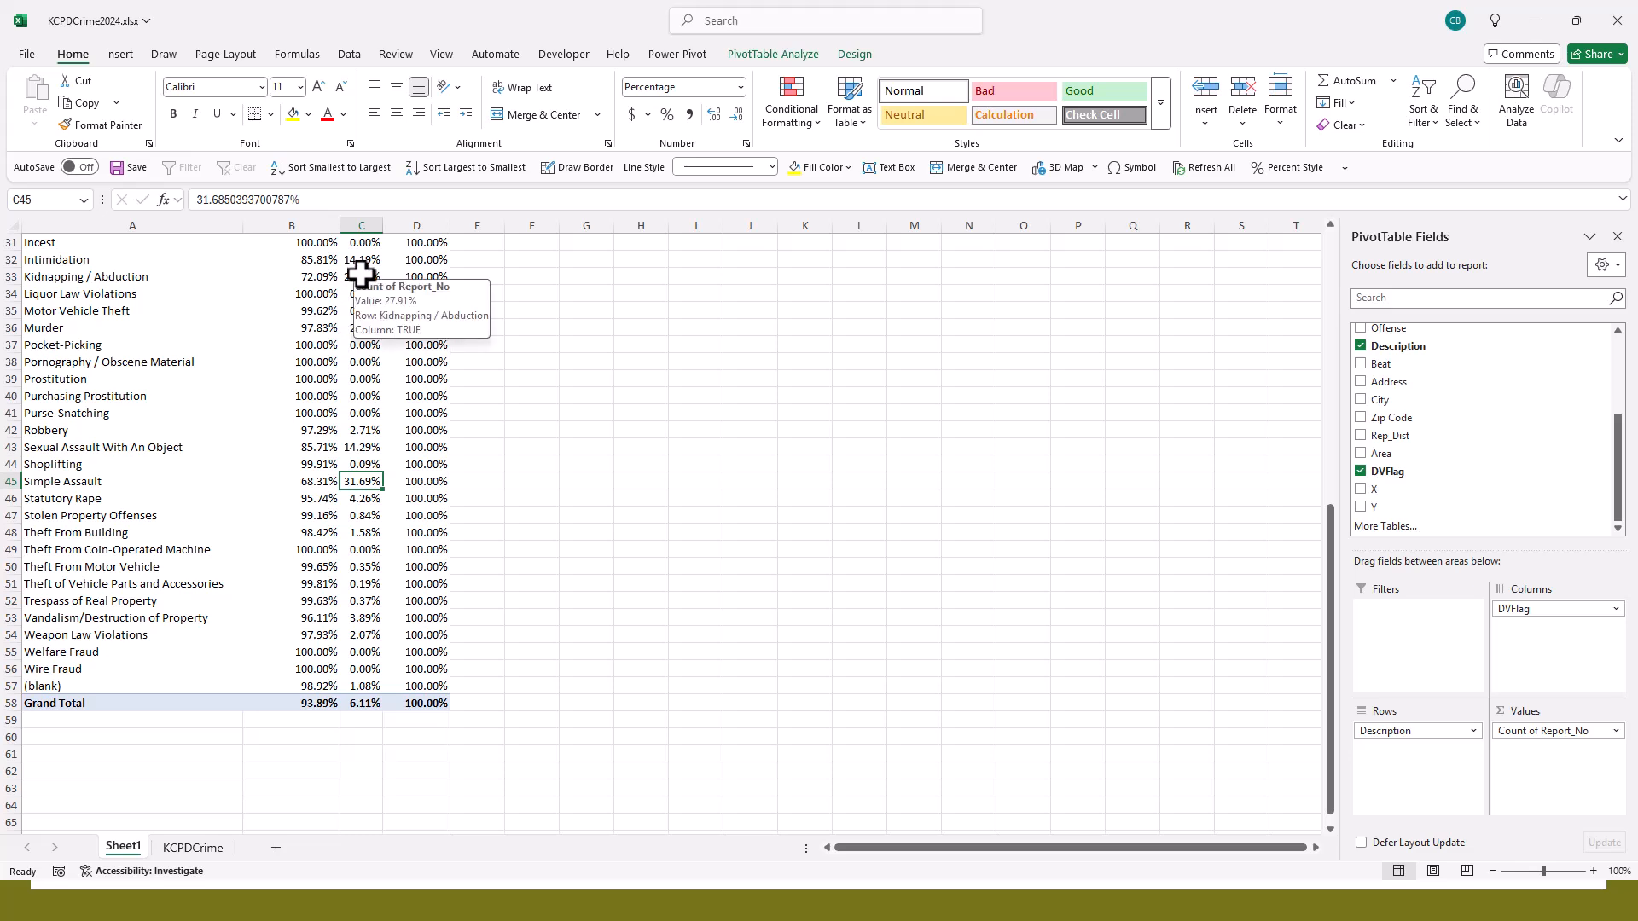
scroll(362, 273, up, 10)
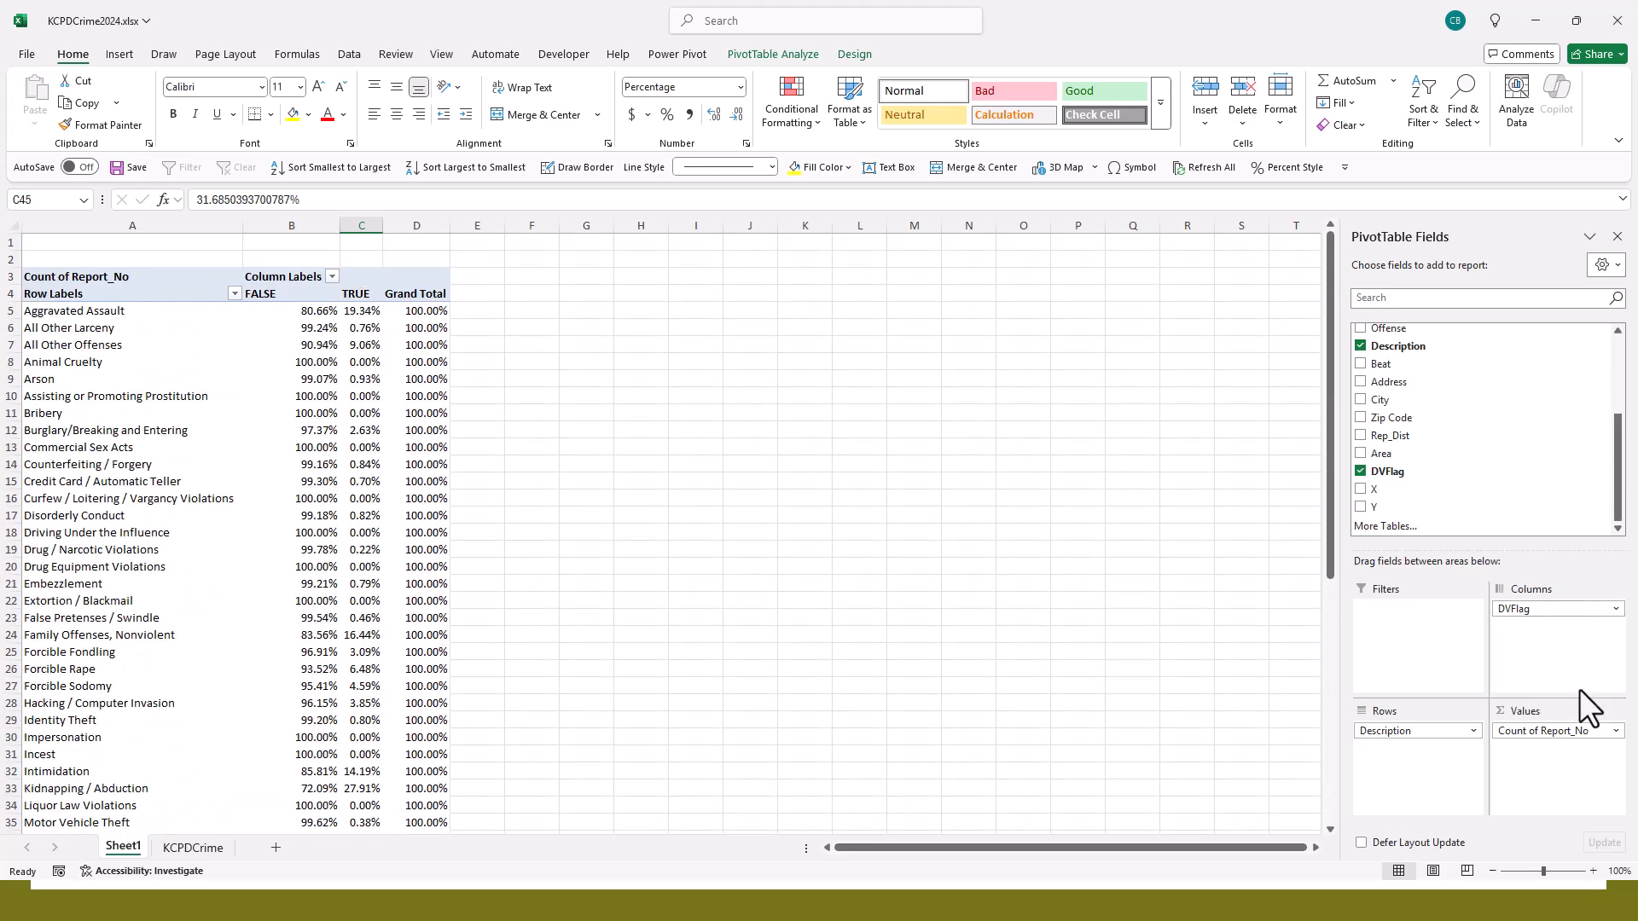
- Set the Report_No value field's Show Values As option back to No Calculation
click(1614, 731)
click(1569, 713)
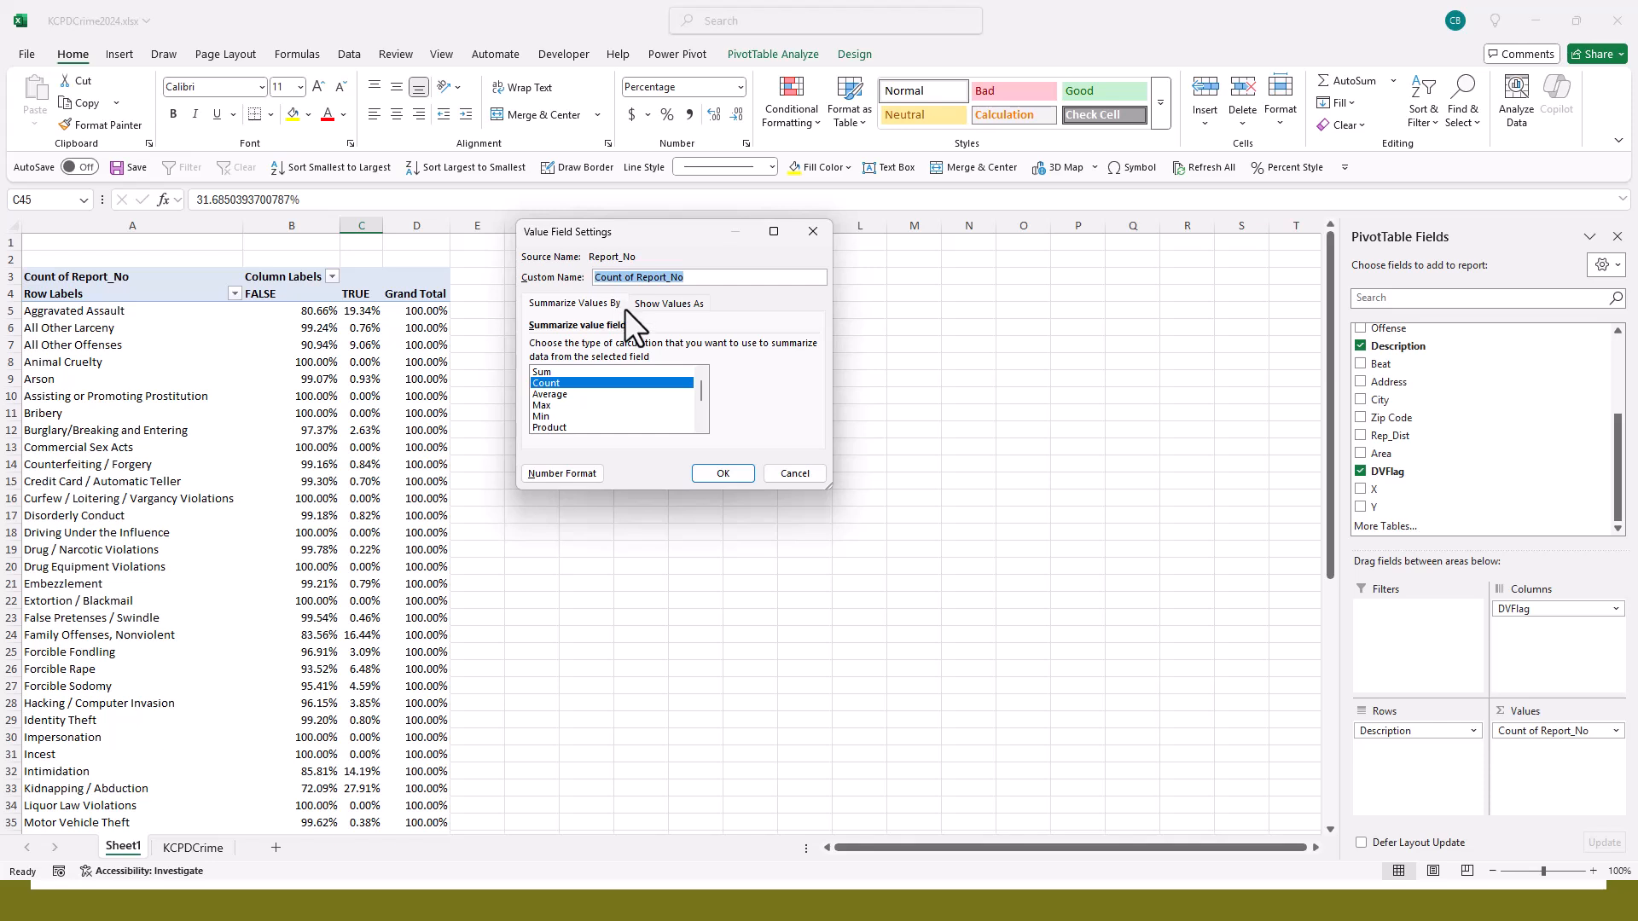
click(655, 304)
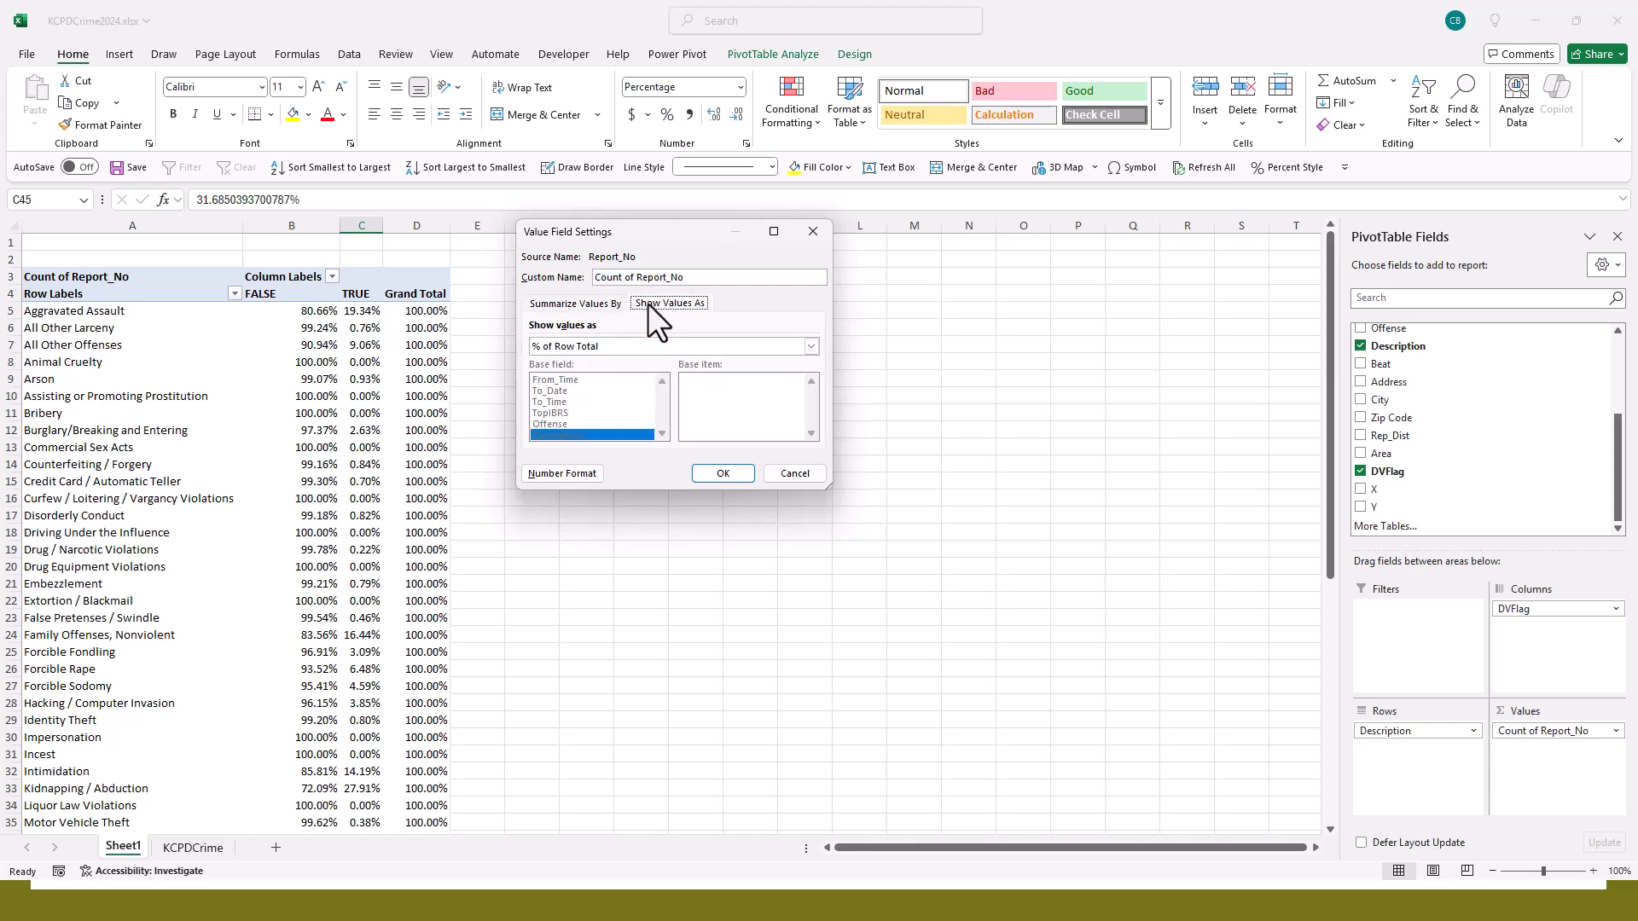
click(593, 347)
click(601, 359)
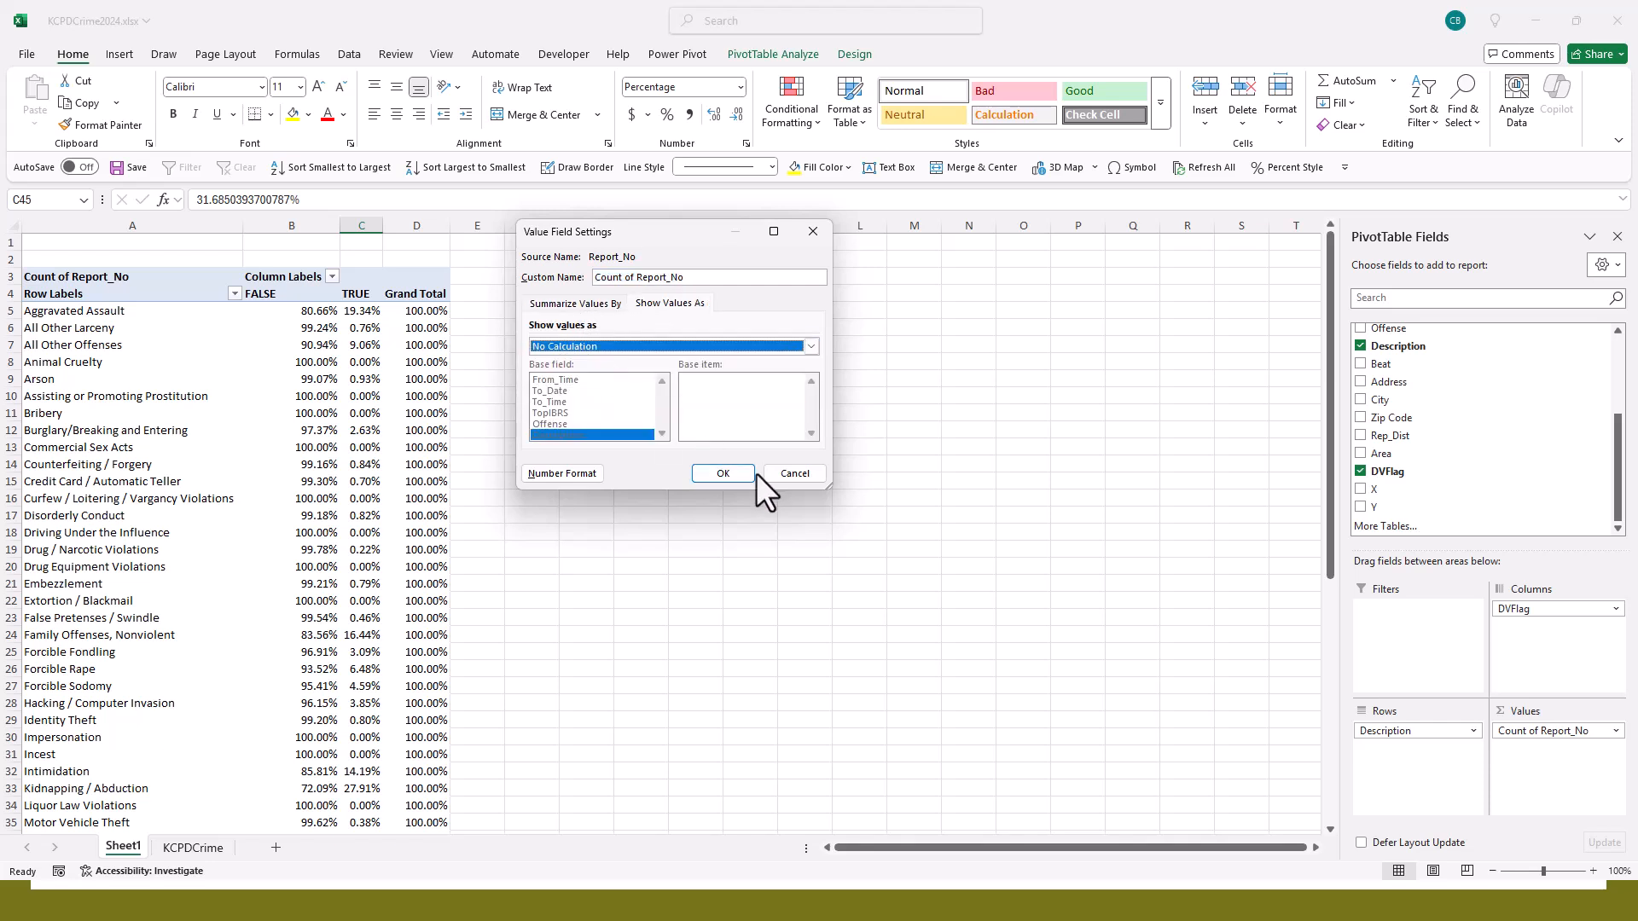
click(715, 475)
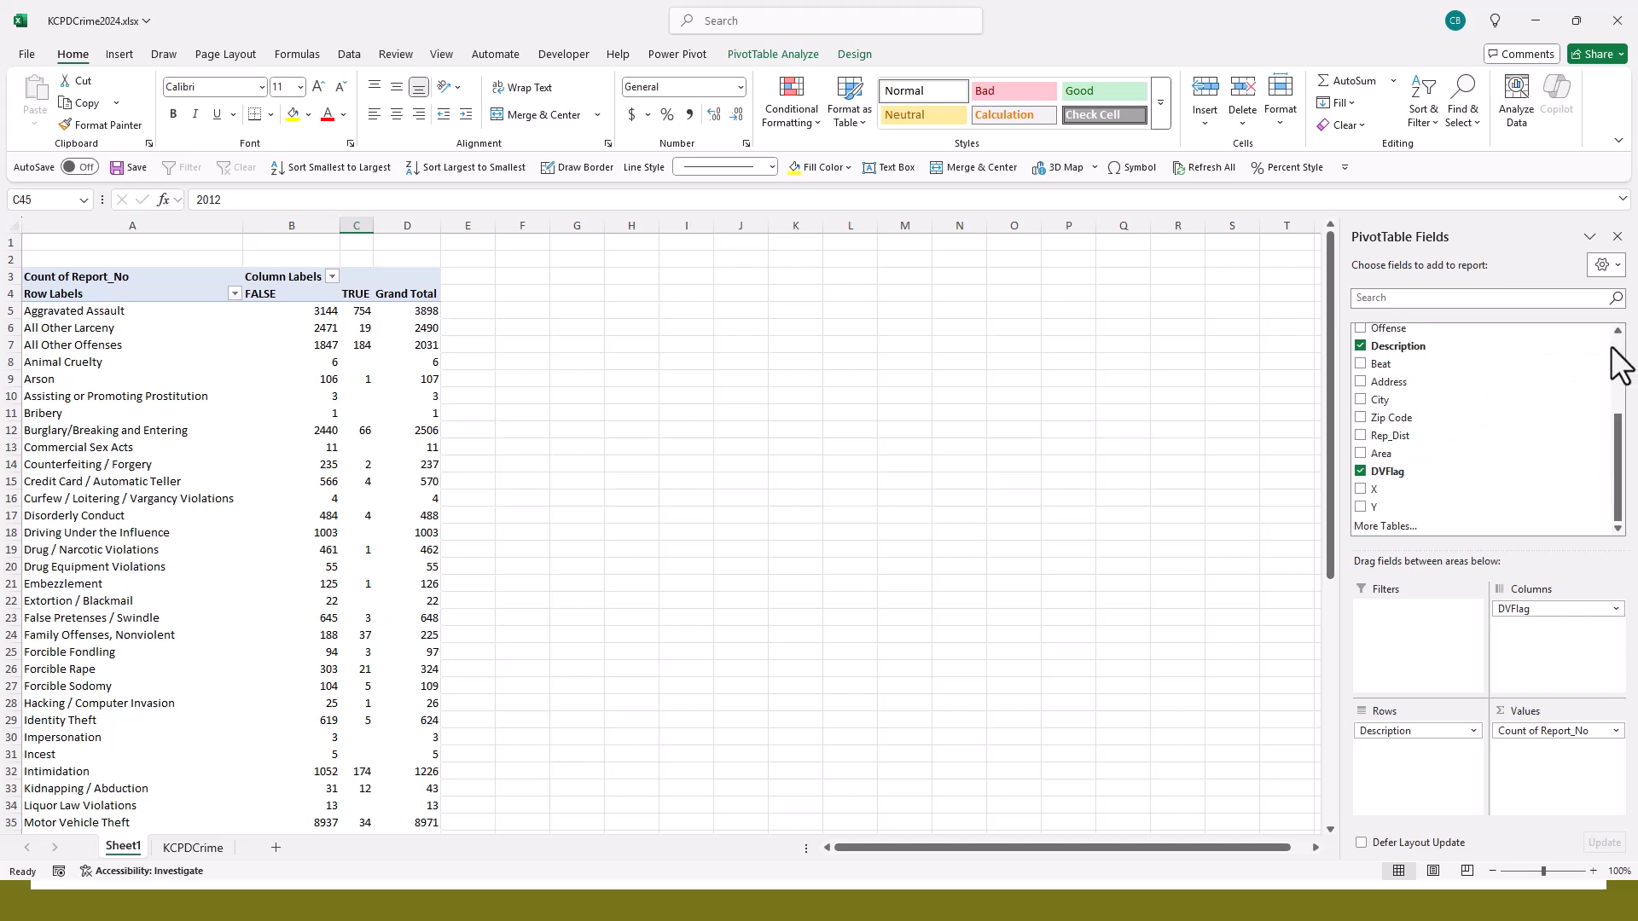
- Add the Area field to the PivotTable's filters, restrict it to CPD and review the filtered counts
scroll(1611, 359, up, 3)
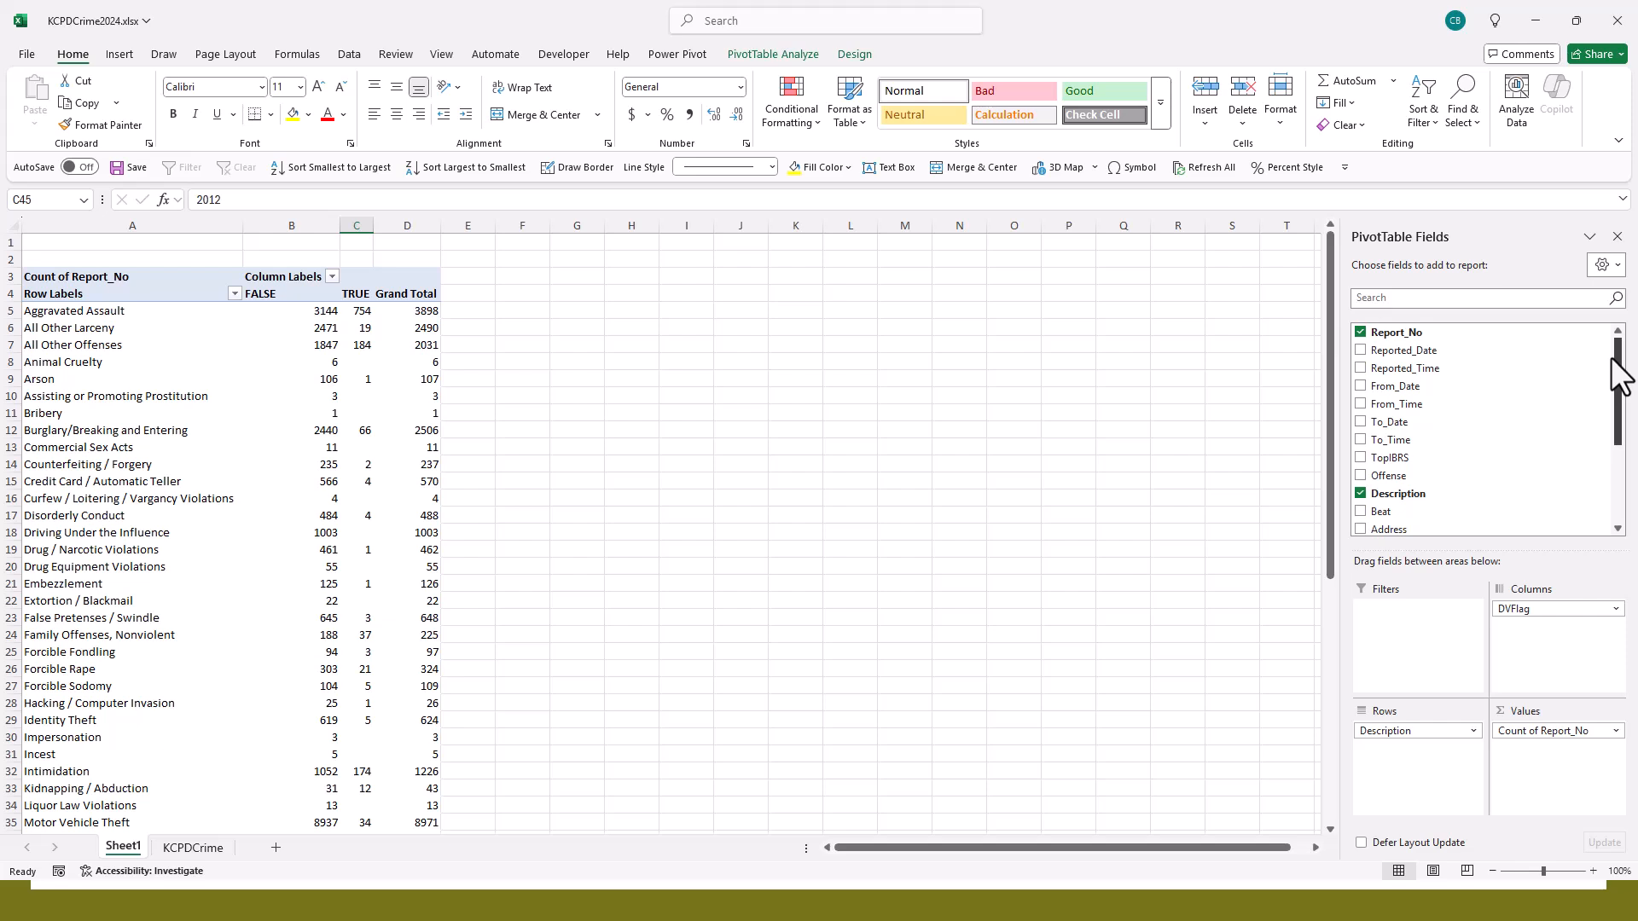
scroll(1611, 358, down, 1)
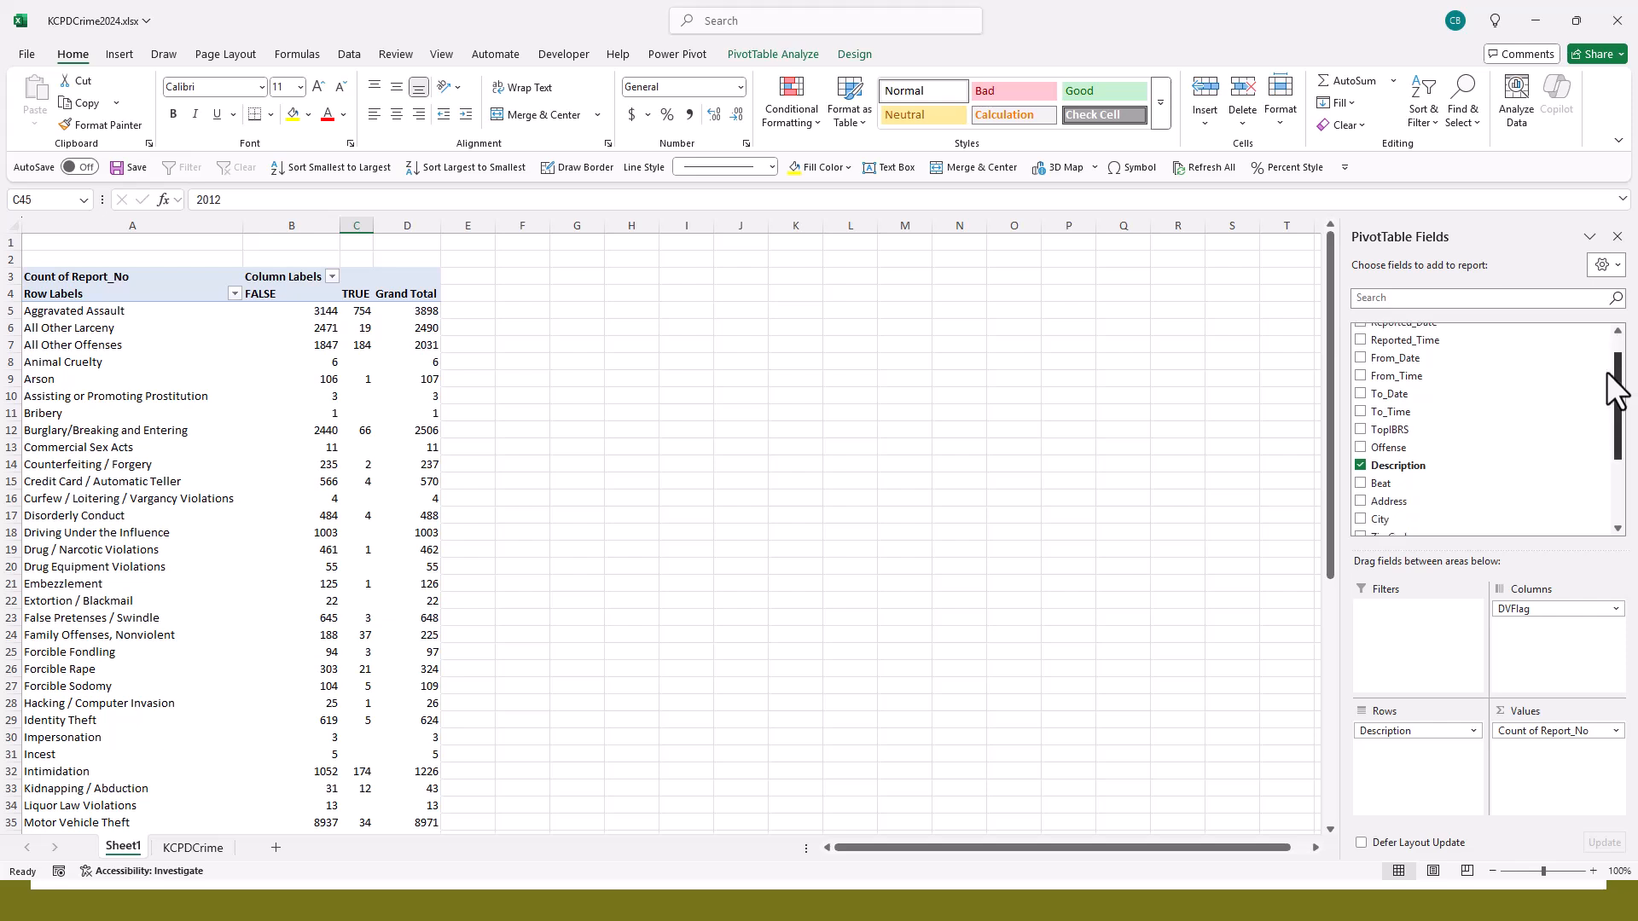
scroll(1615, 388, down, 3)
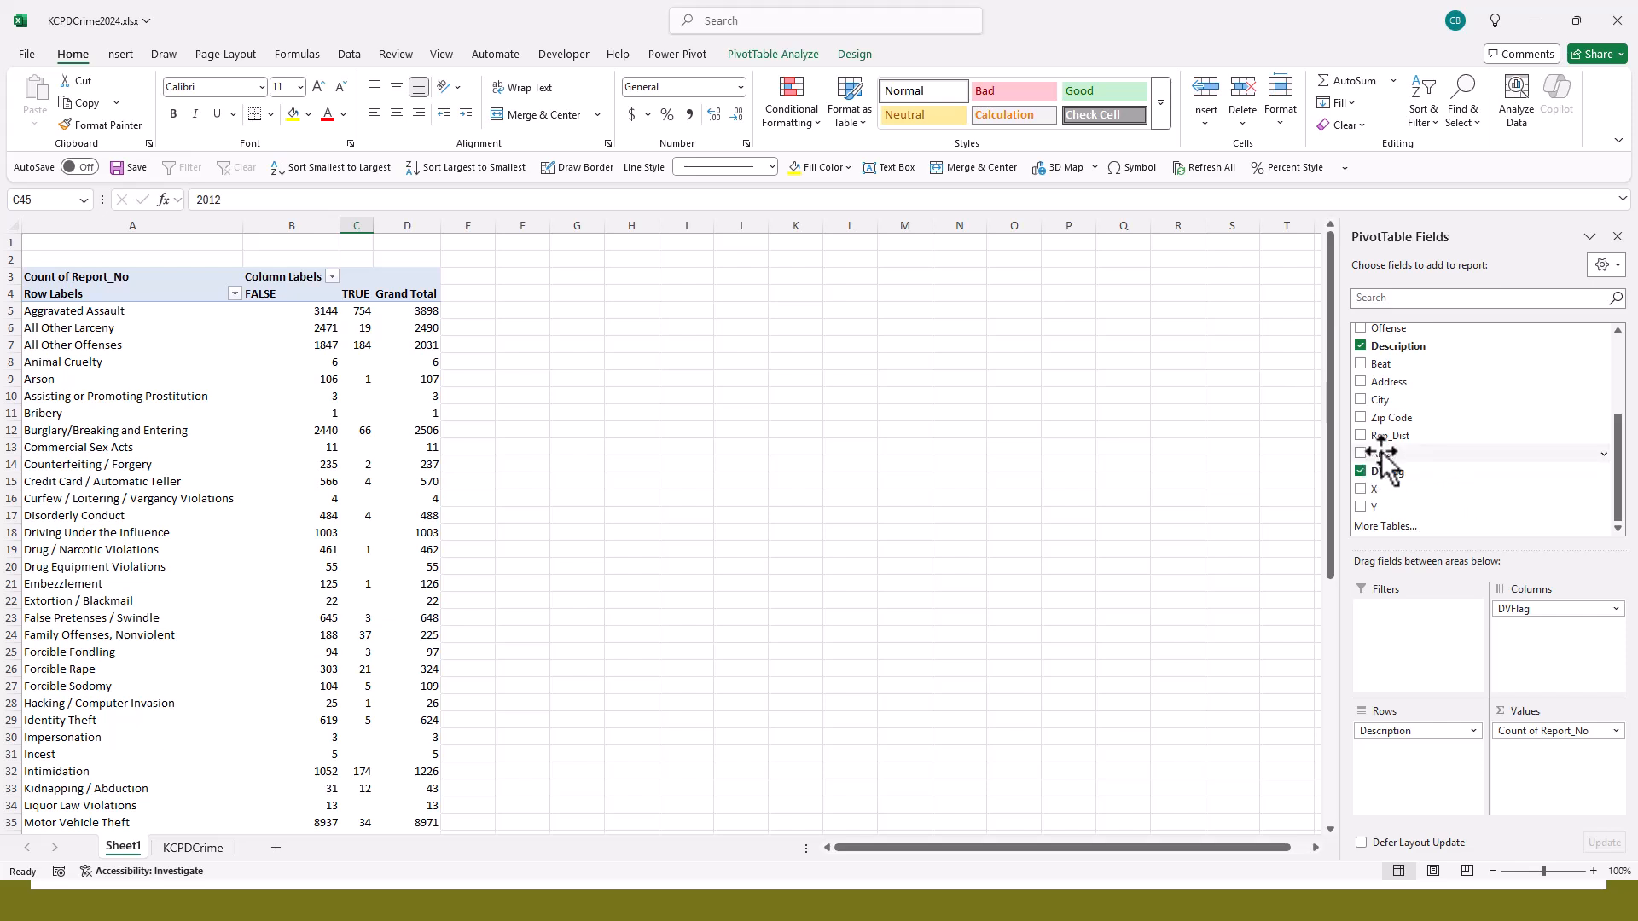
drag(1381, 452, 1388, 641)
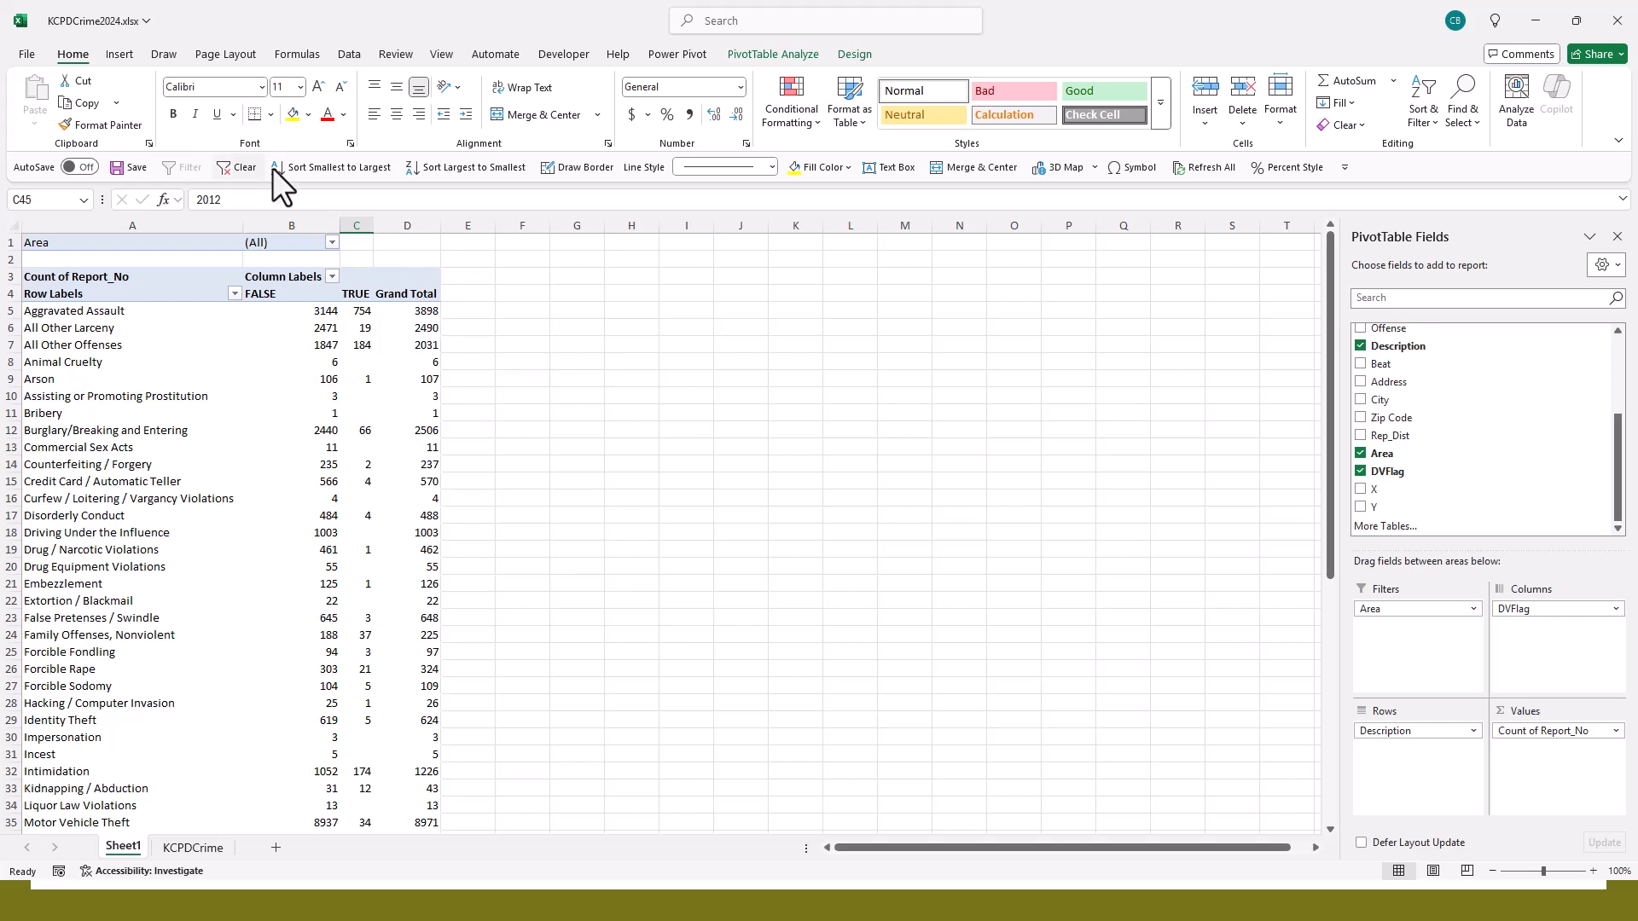
click(332, 242)
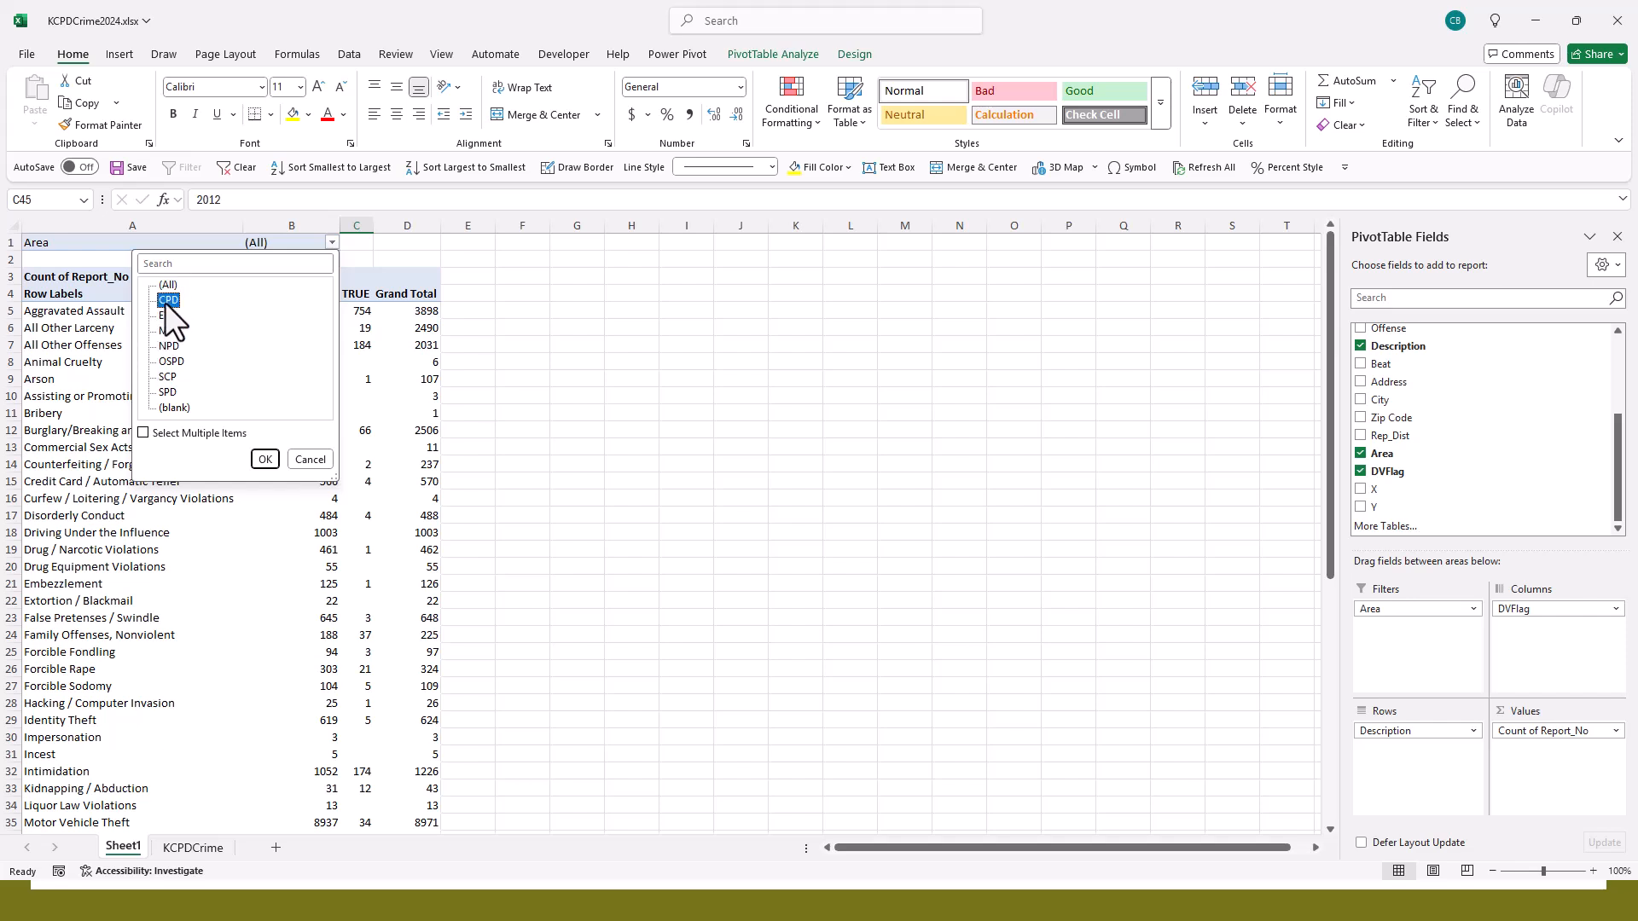
click(266, 458)
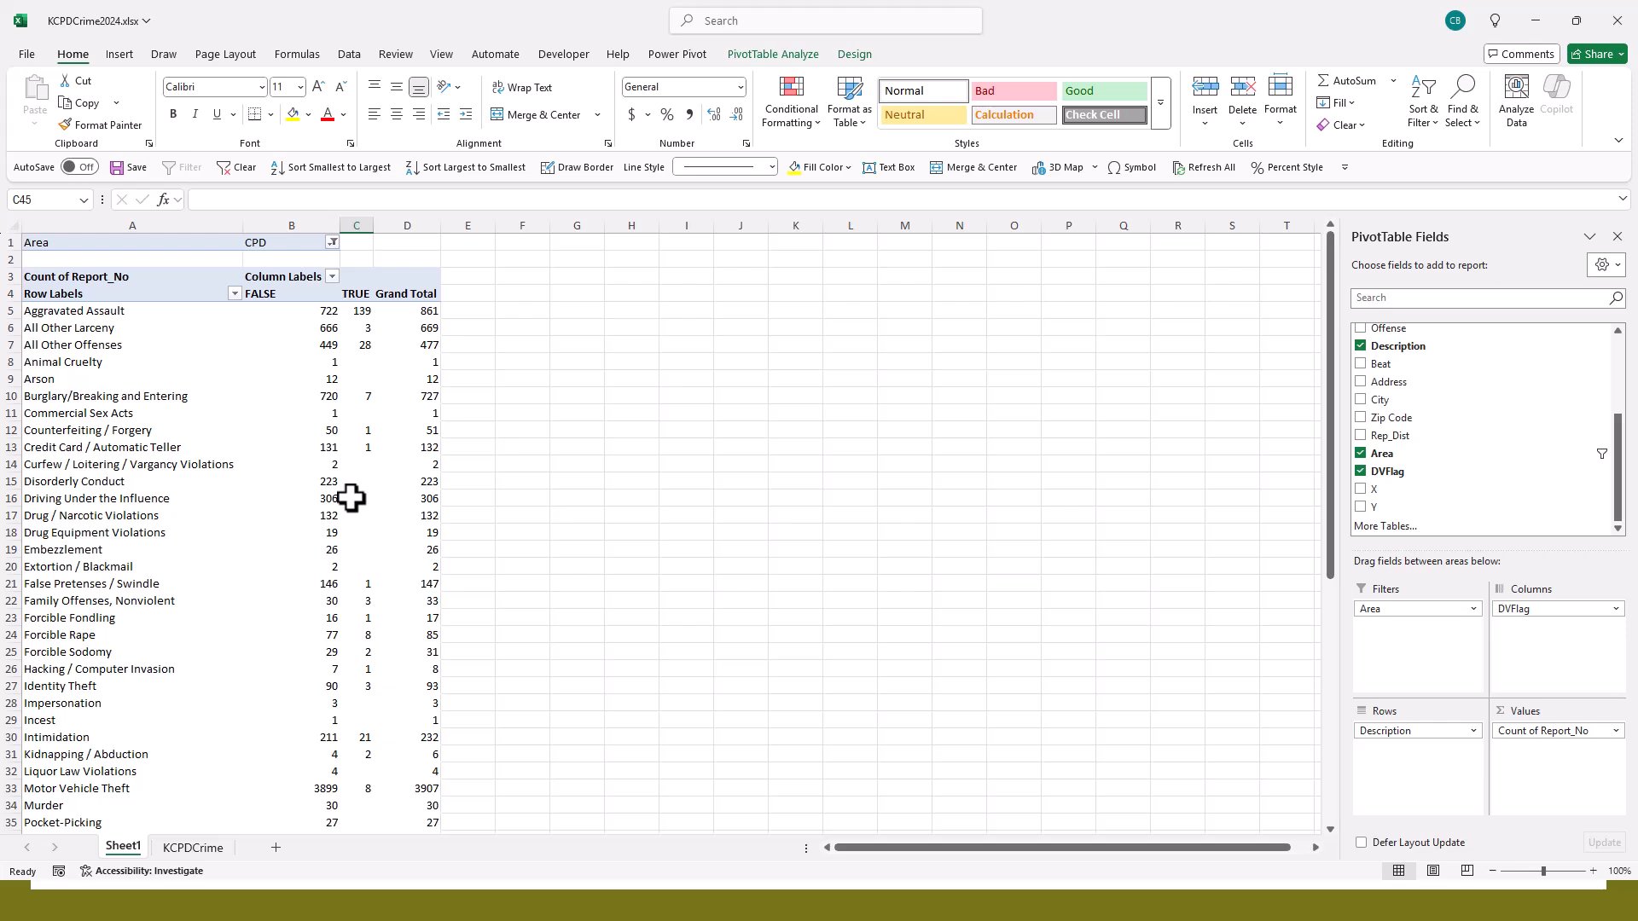
mouse_move(352, 498)
- Remove the Description, Area and DVFlag fields from the PivotTable, leaving only the Report_No count
drag(1448, 732, 1435, 478)
drag(1436, 611, 1447, 479)
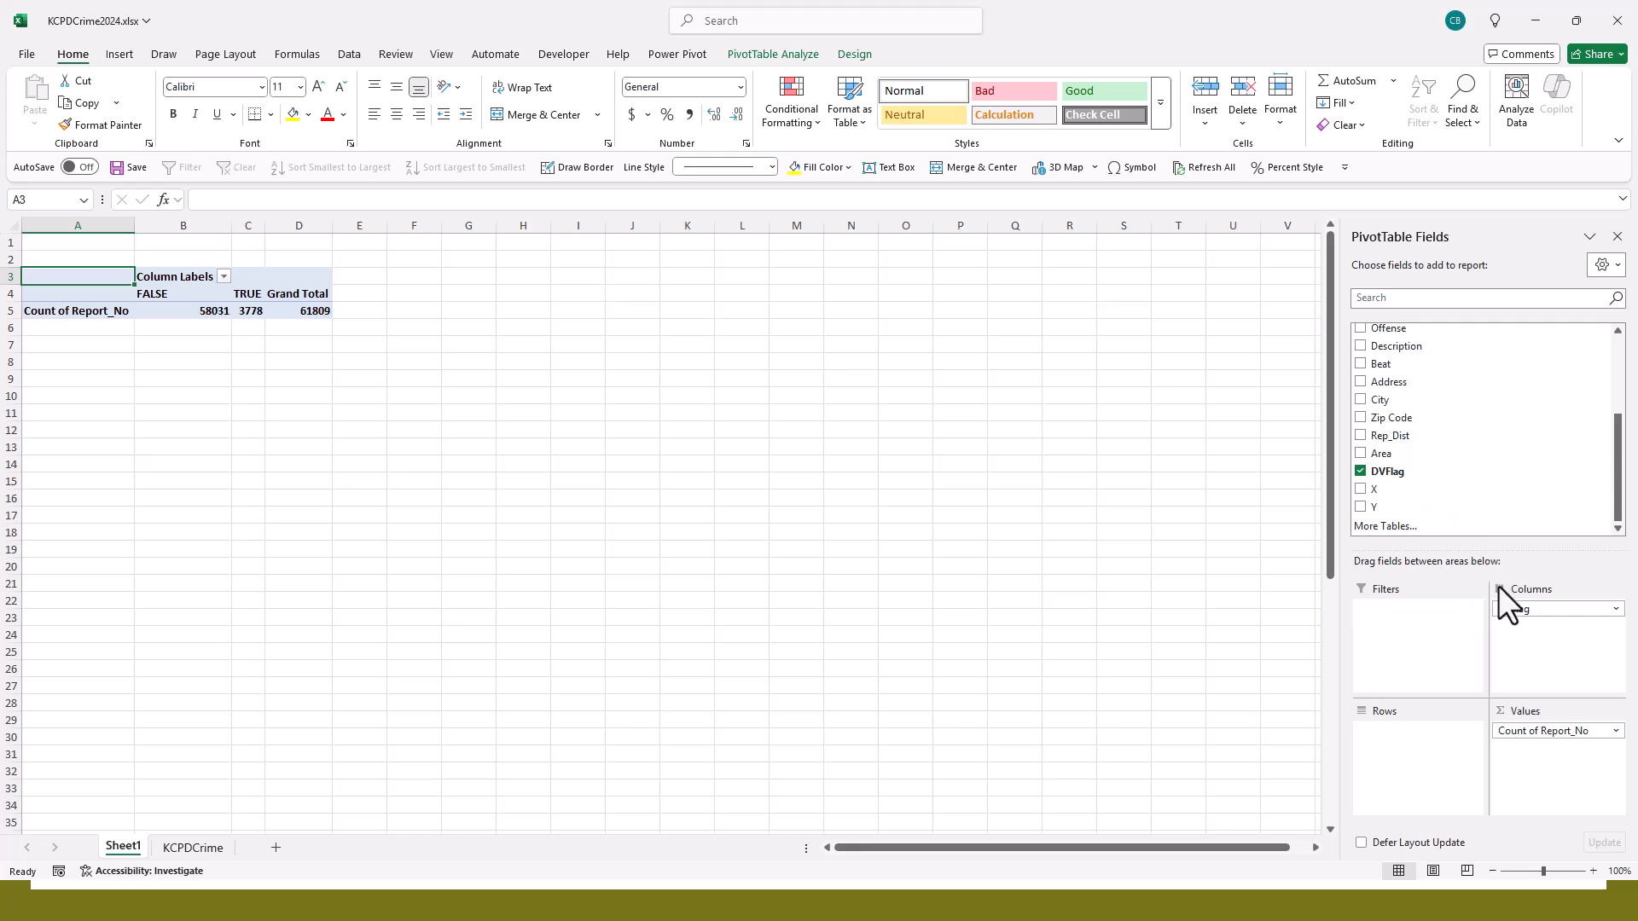
drag(1512, 611, 1467, 488)
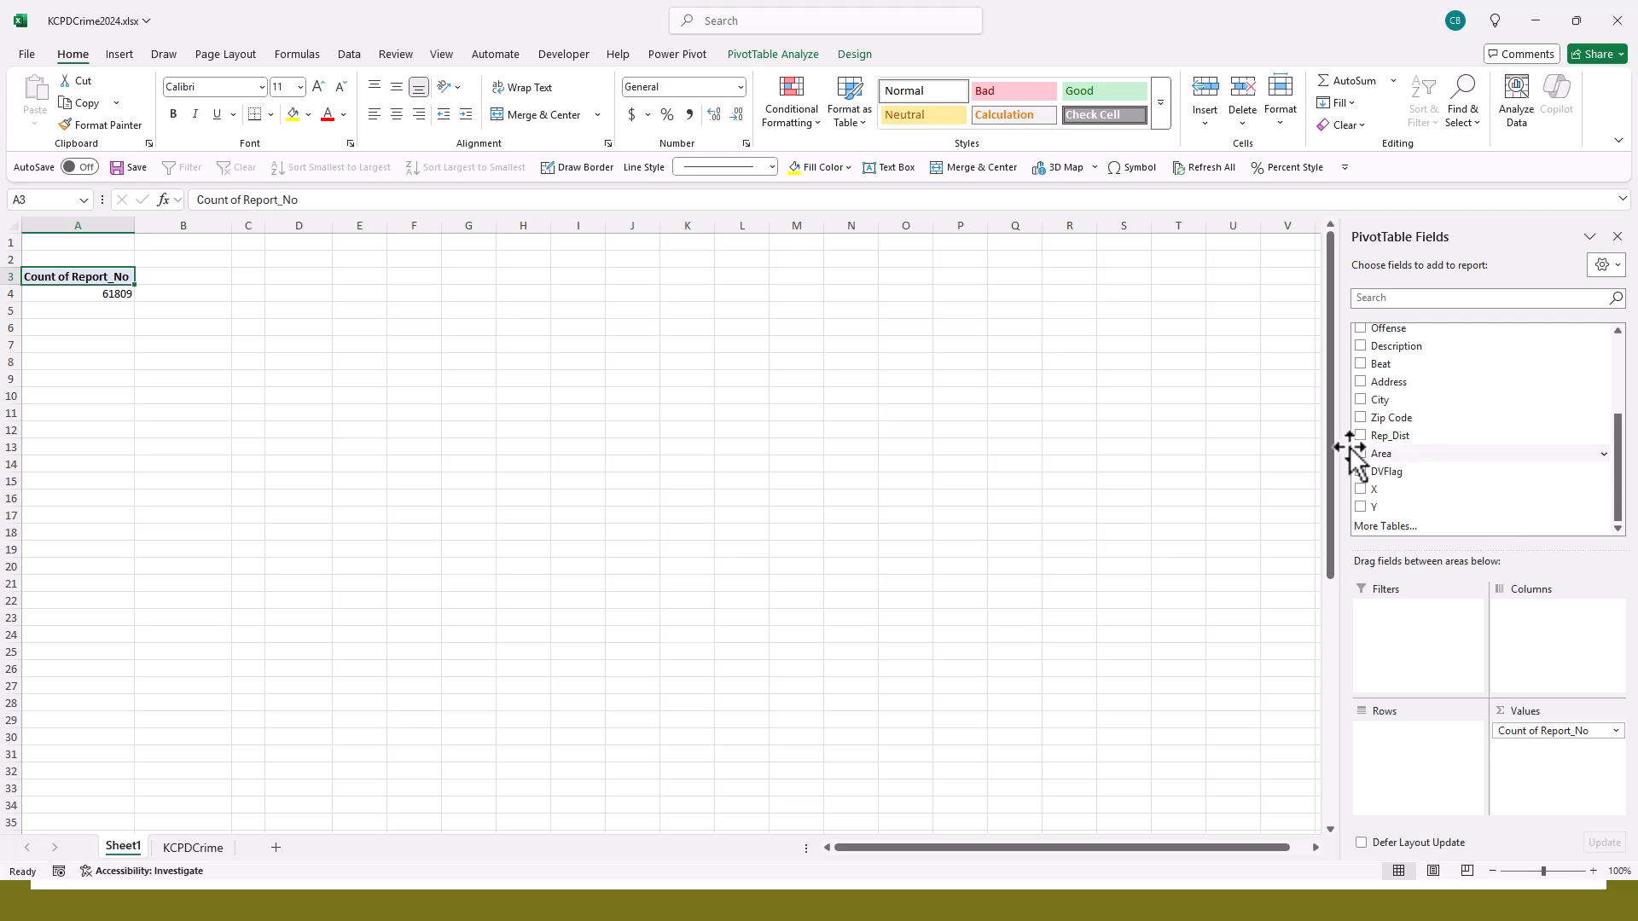
- Add the Rep_Dist field to the PivotTable's rows and look through the report counts per district
drag(1401, 441, 1434, 767)
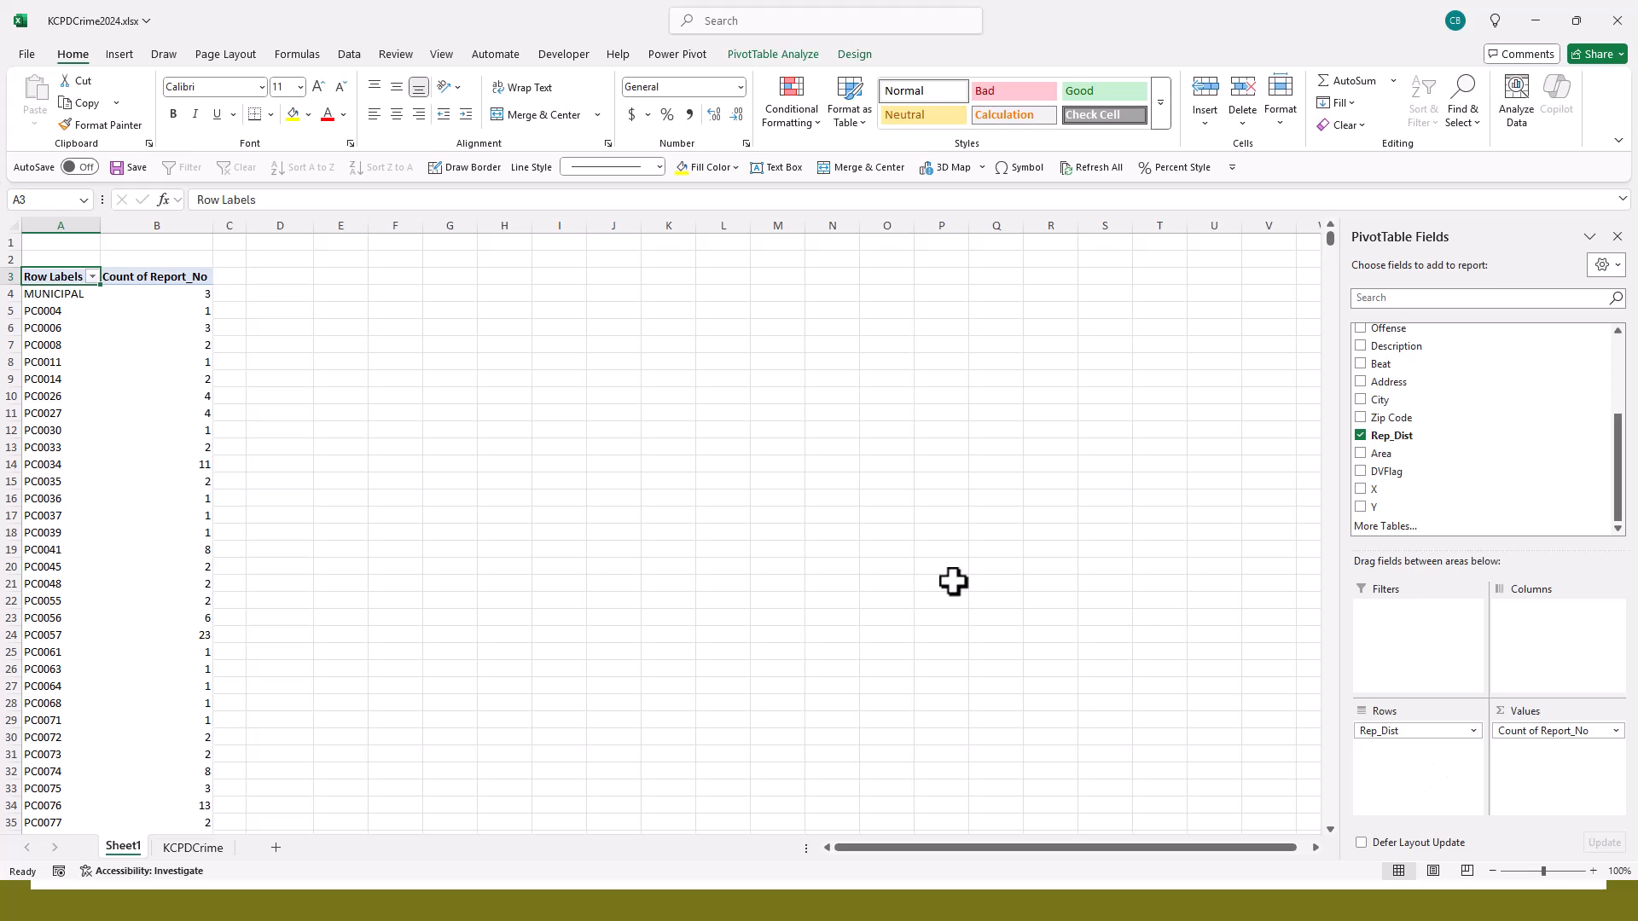
scroll(159, 515, down, 3)
scroll(160, 515, down, 20)
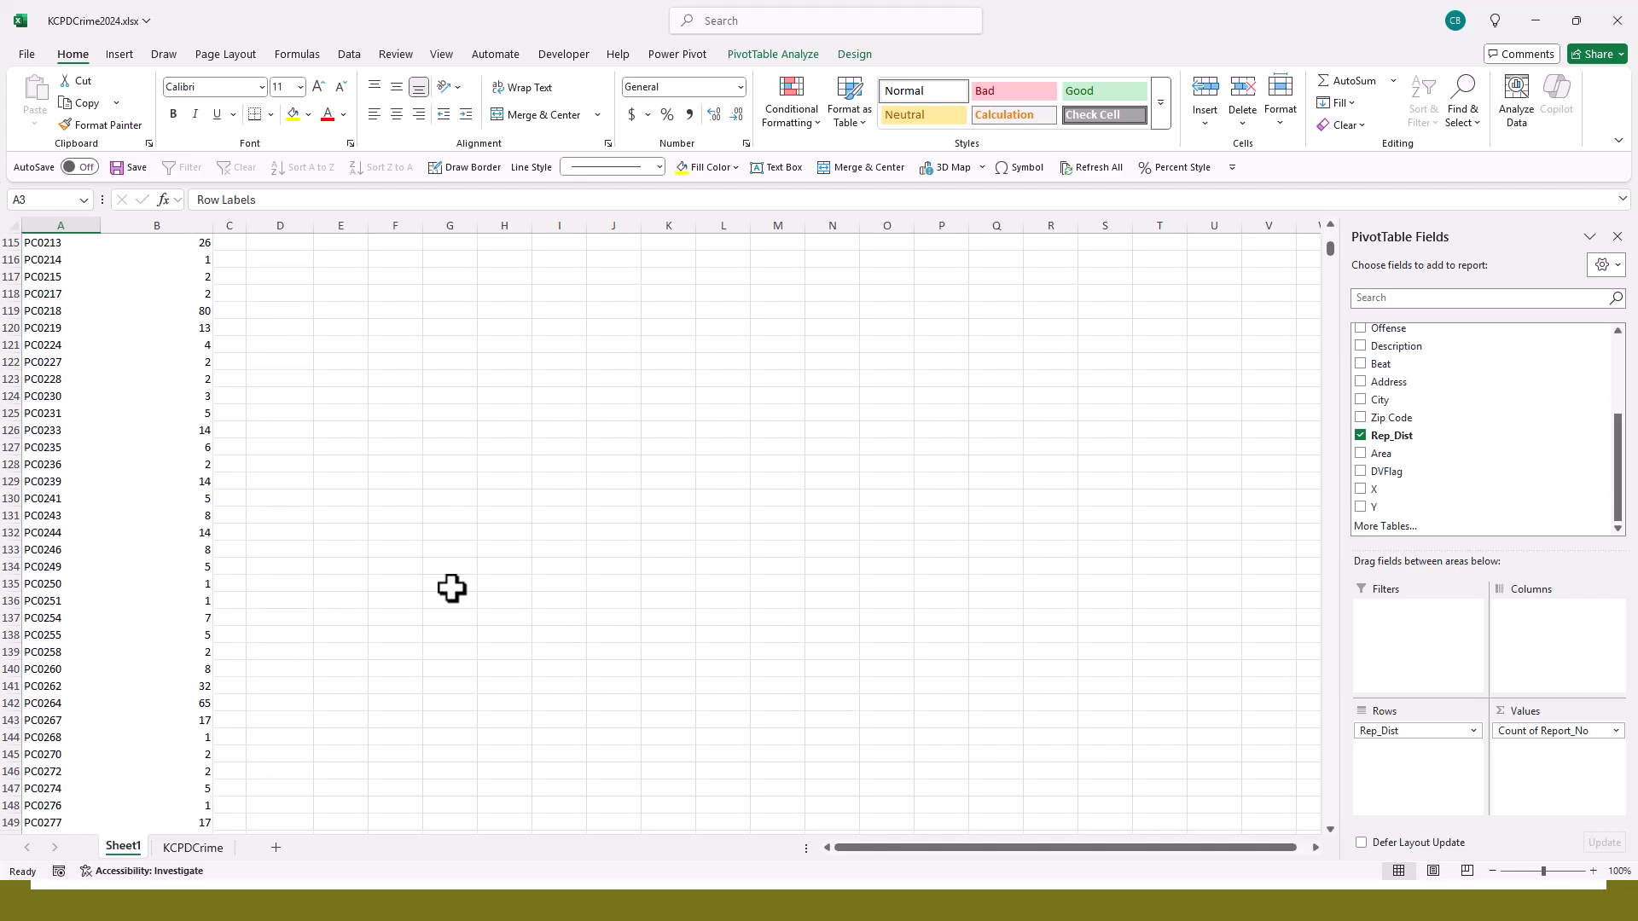
- Replace Rep_Dist with the Beat field in the PivotTable's rows and review the report counts by beat
drag(1391, 740, 1407, 790)
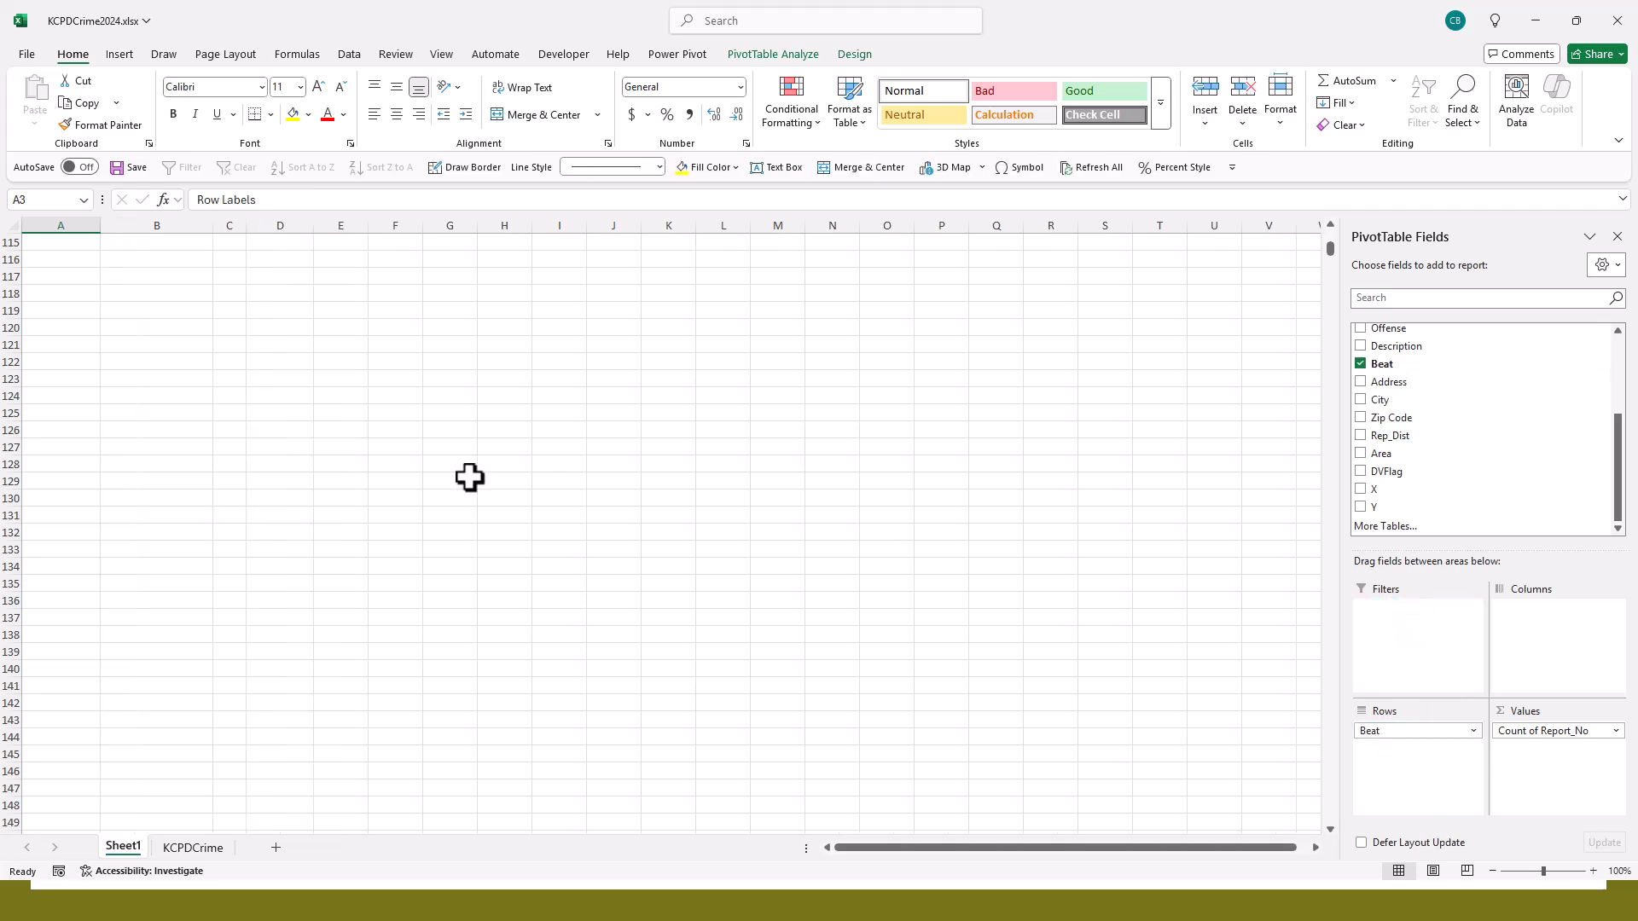
scroll(495, 461, up, 20)
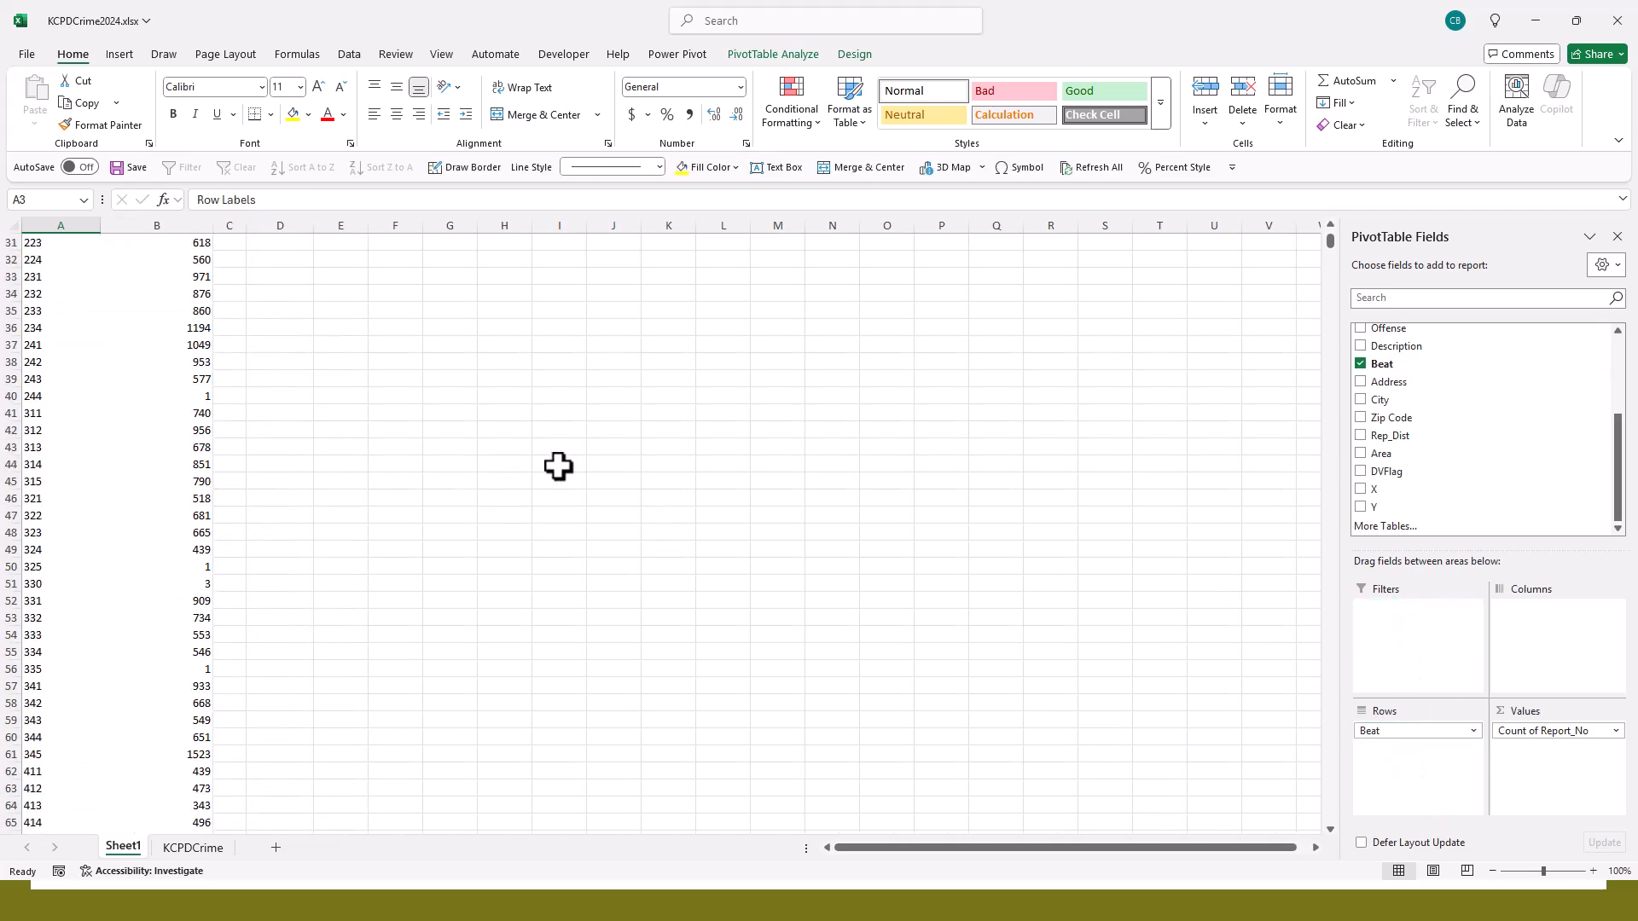
scroll(68, 430, up, 15)
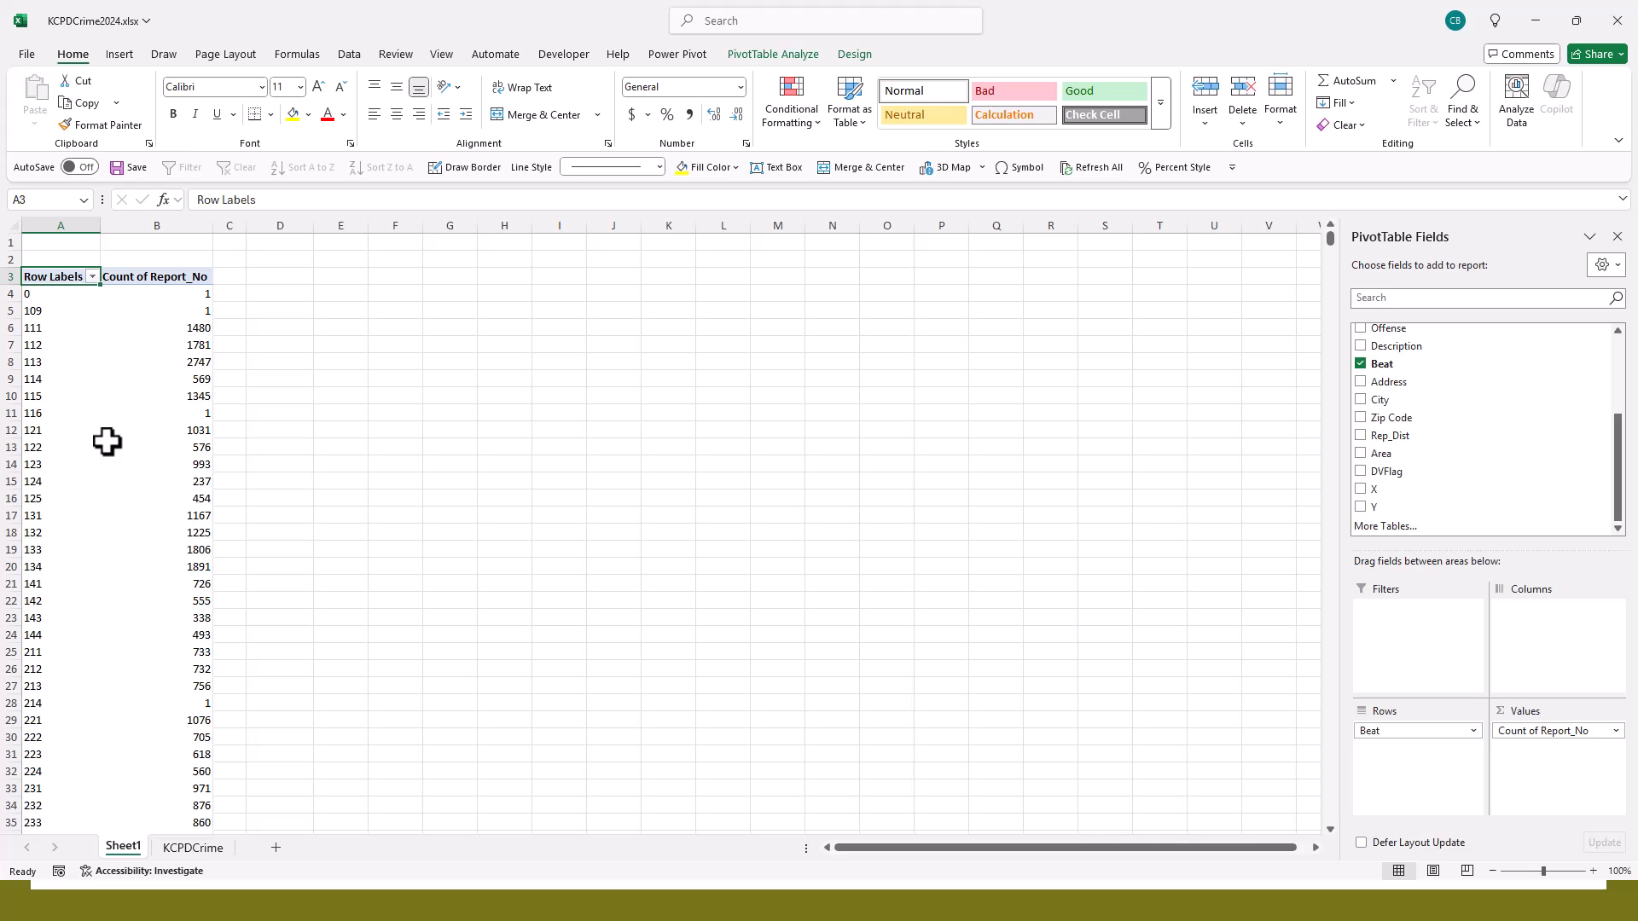
scroll(107, 441, down, 20)
scroll(107, 441, up, 11)
scroll(107, 441, down, 3)
scroll(107, 441, up, 16)
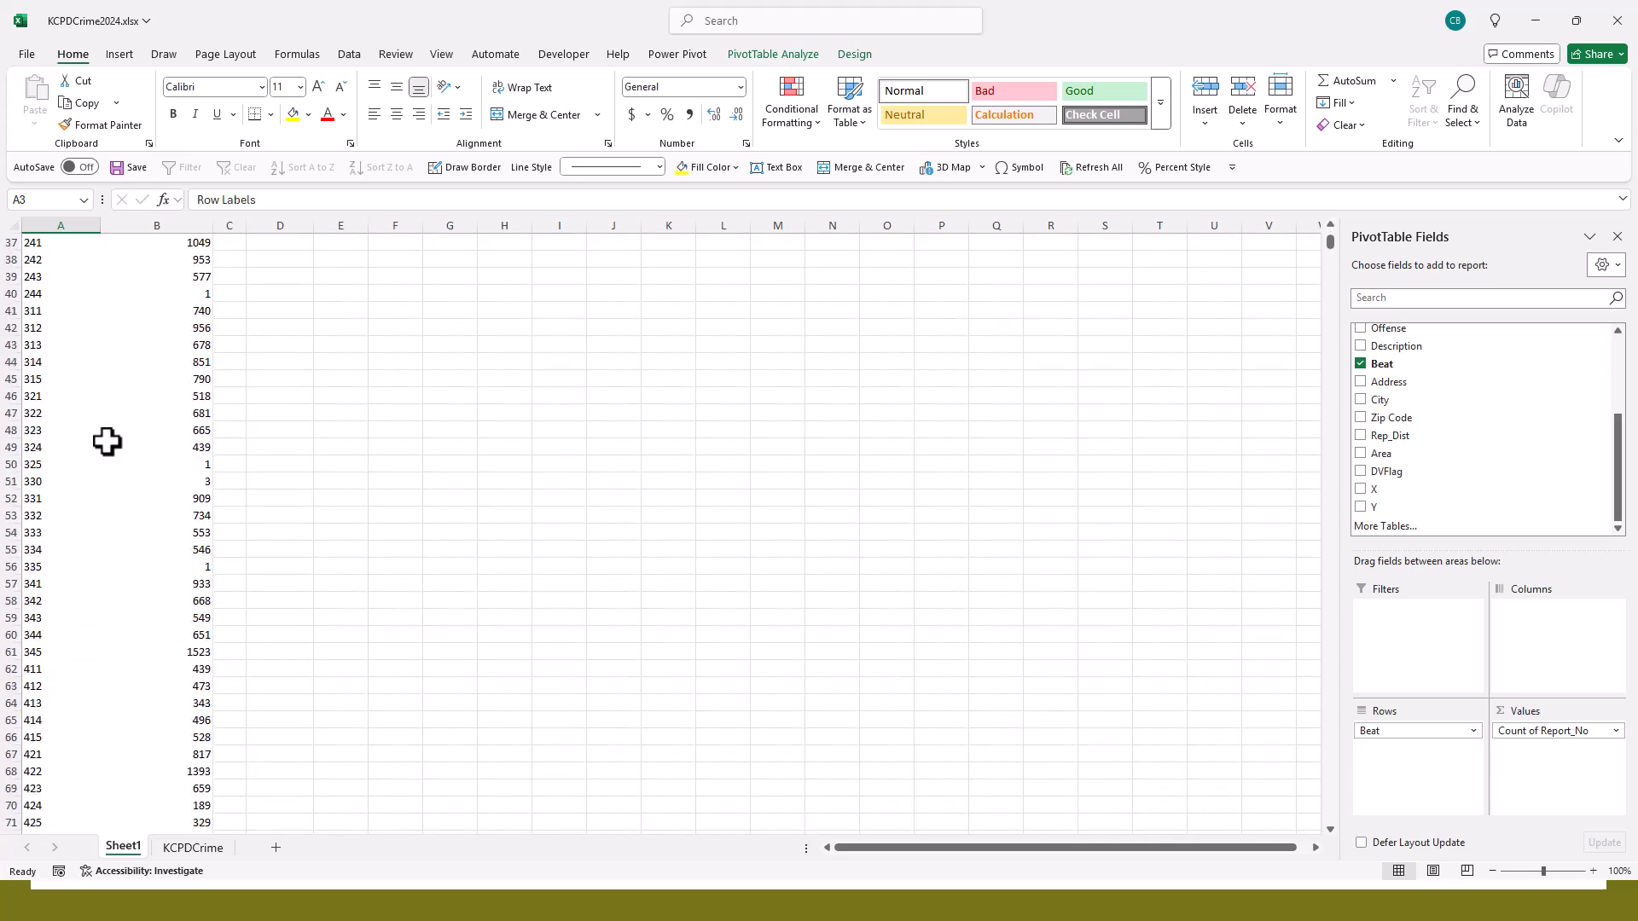
scroll(106, 440, up, 6)
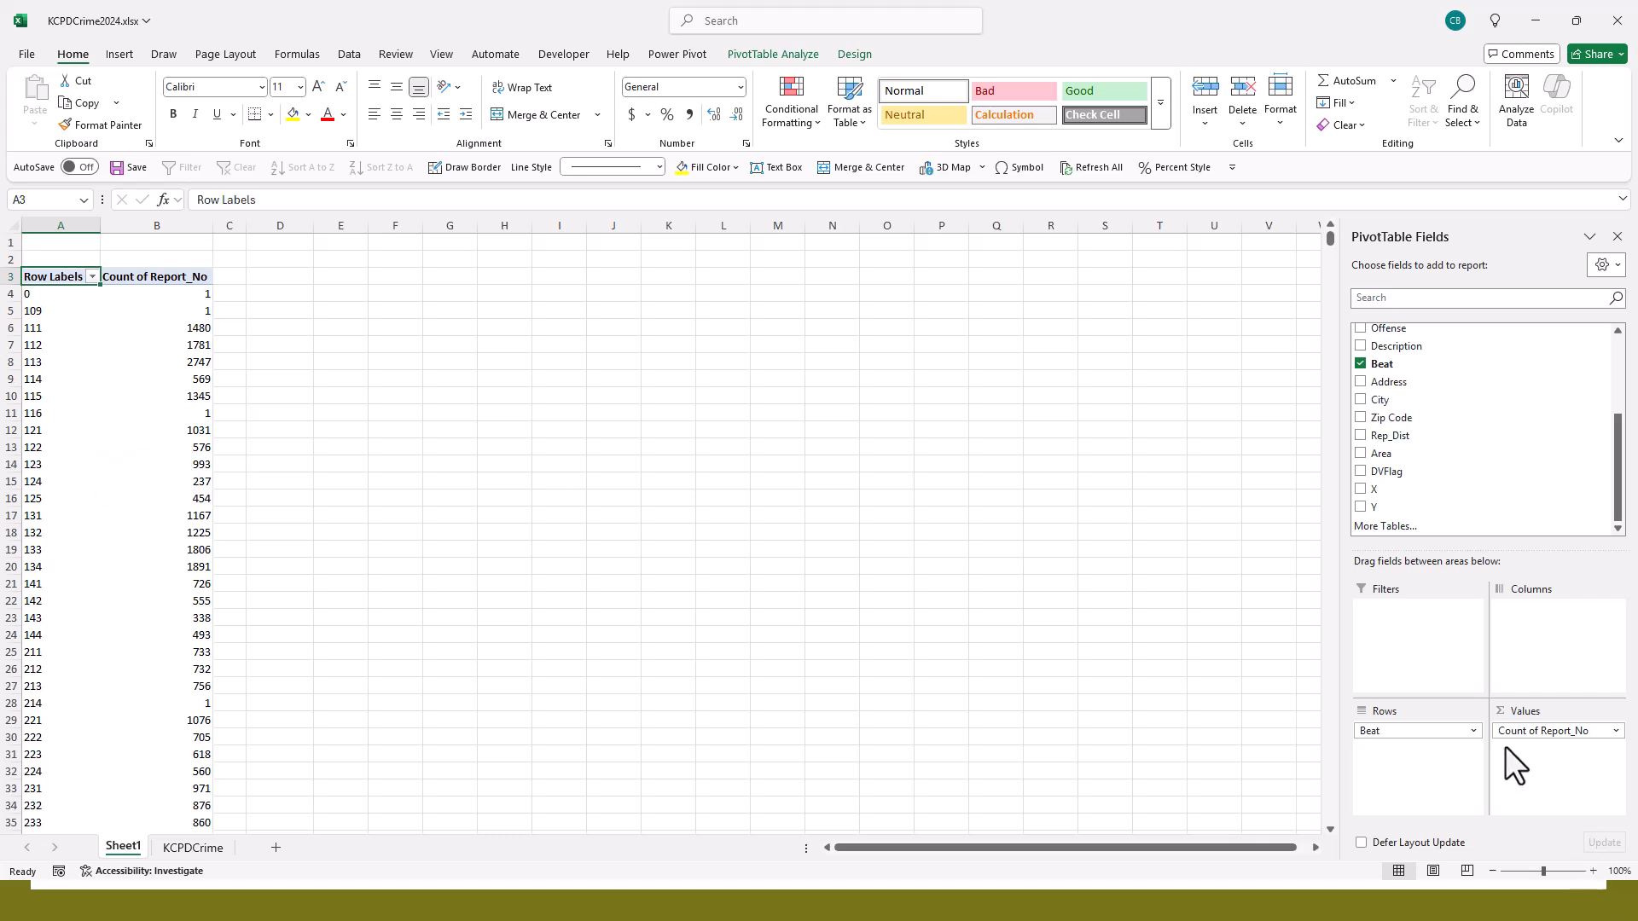
- Remove and re-add Beat in the rows, and sort the beats by report count from largest to smallest
drag(1436, 734, 1470, 448)
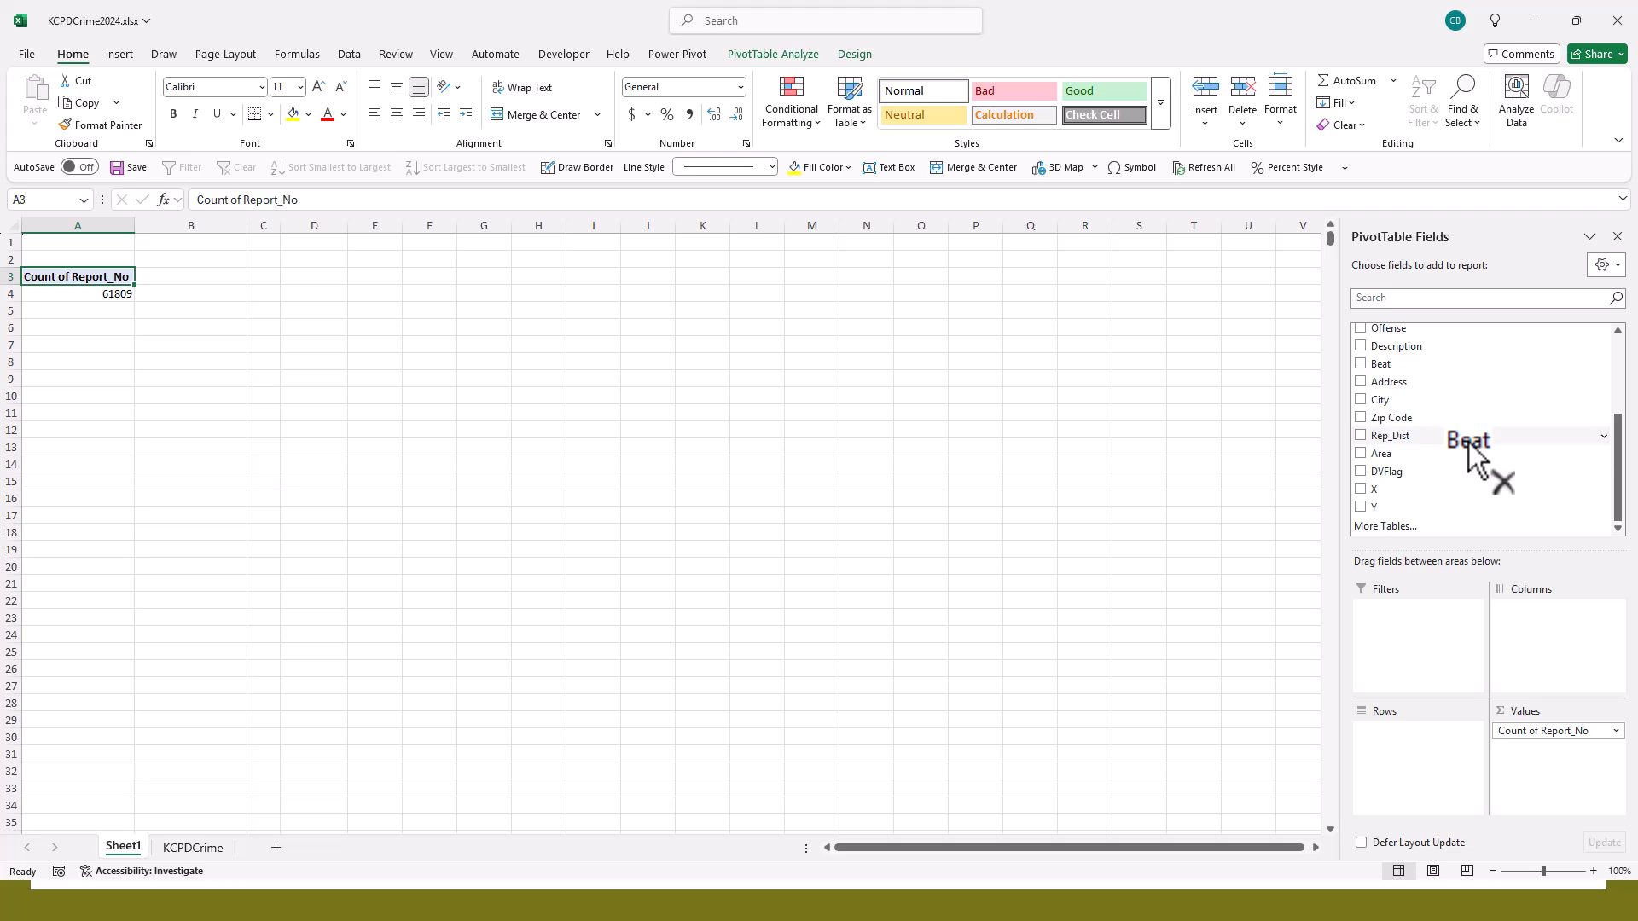
drag(1468, 443, 1431, 748)
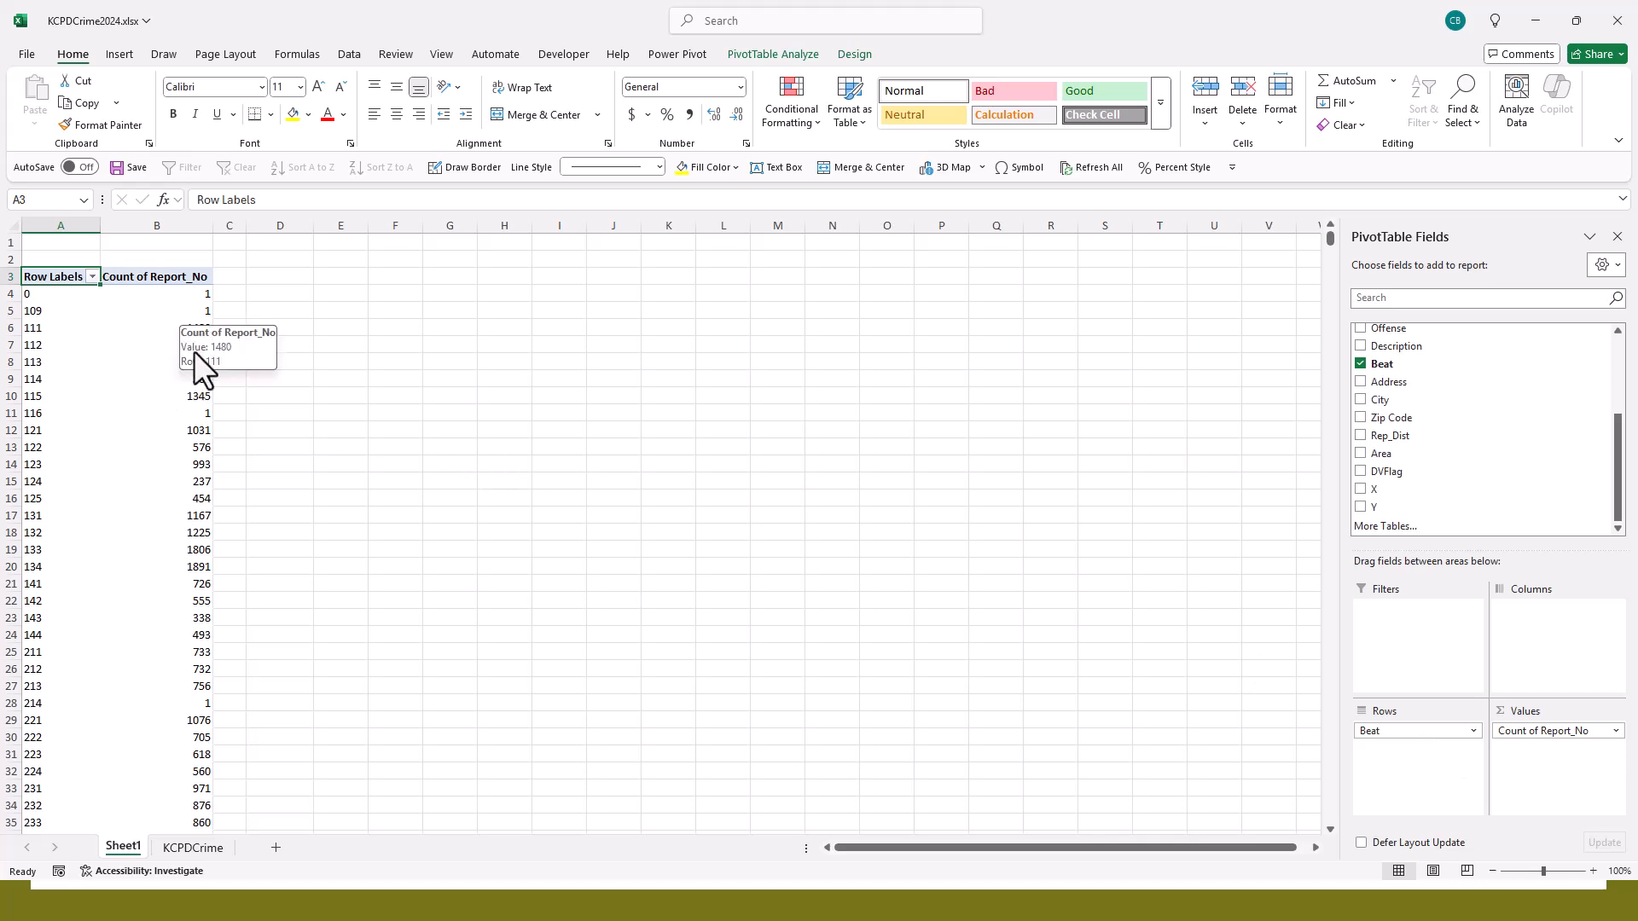
click(179, 293)
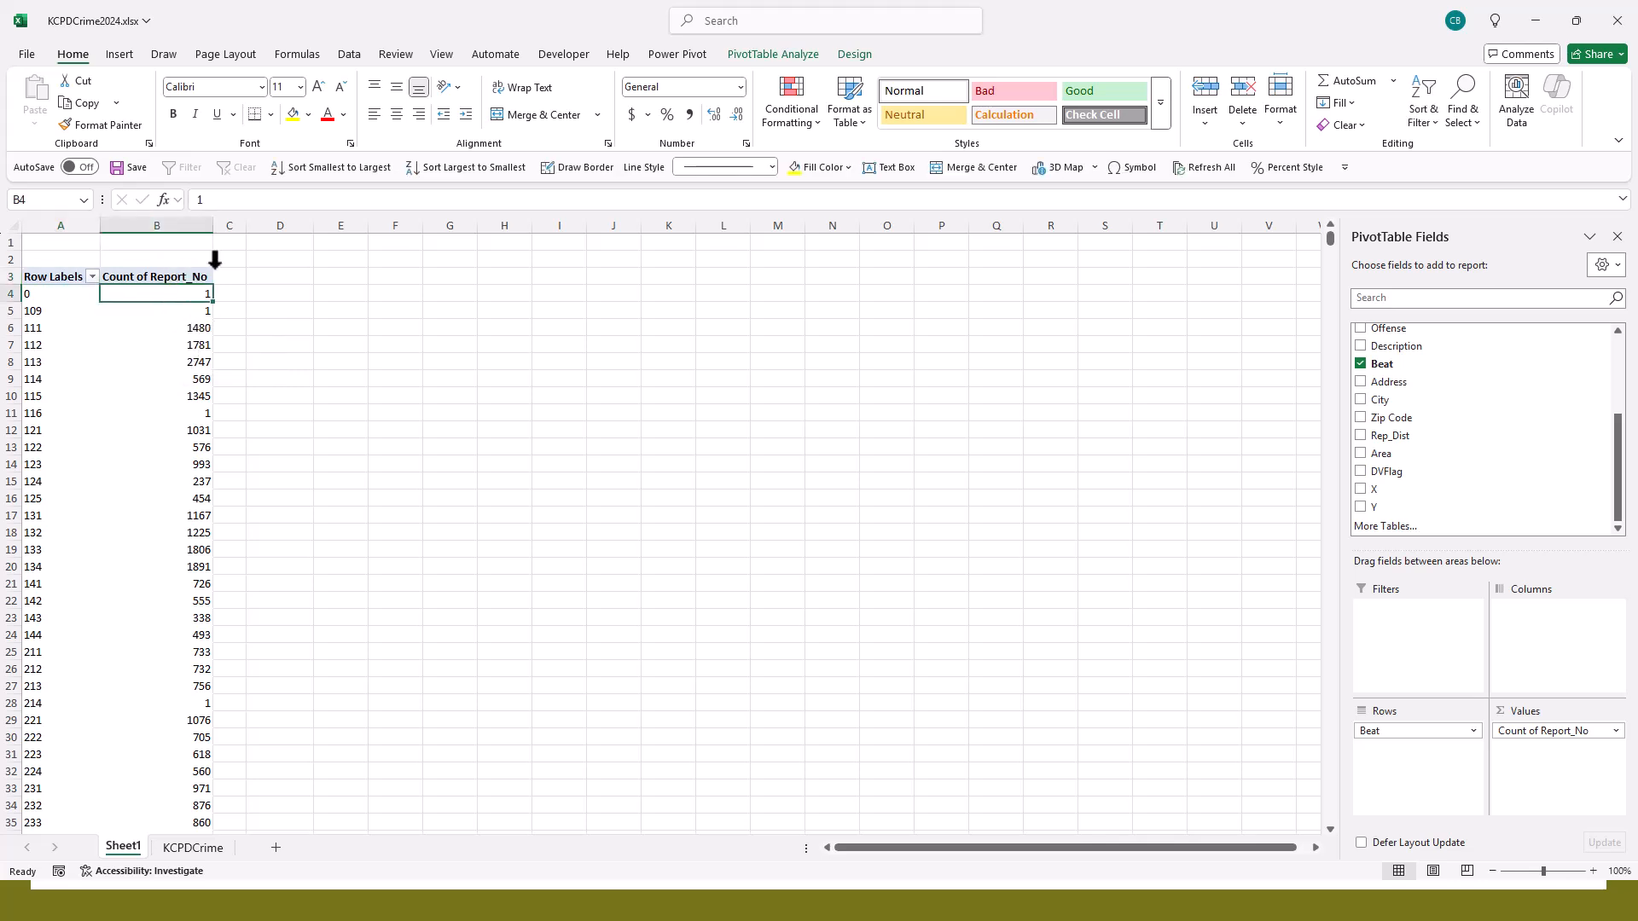
click(459, 164)
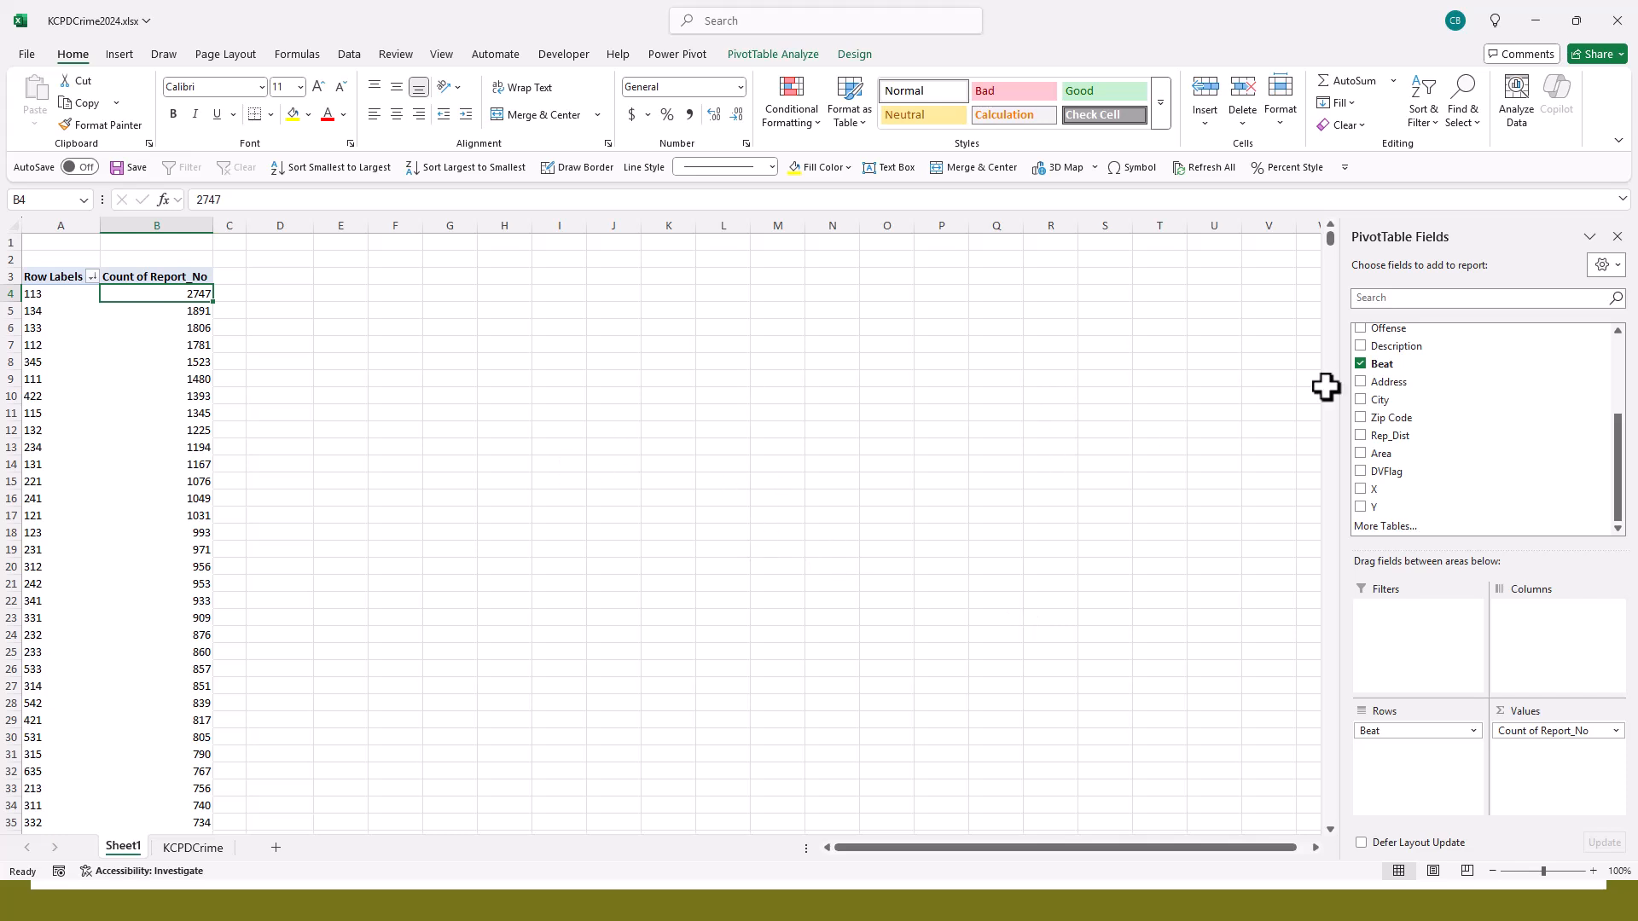
- Find the Description field in the field list and add it to the PivotTable's filters
scroll(1571, 431, up, 1)
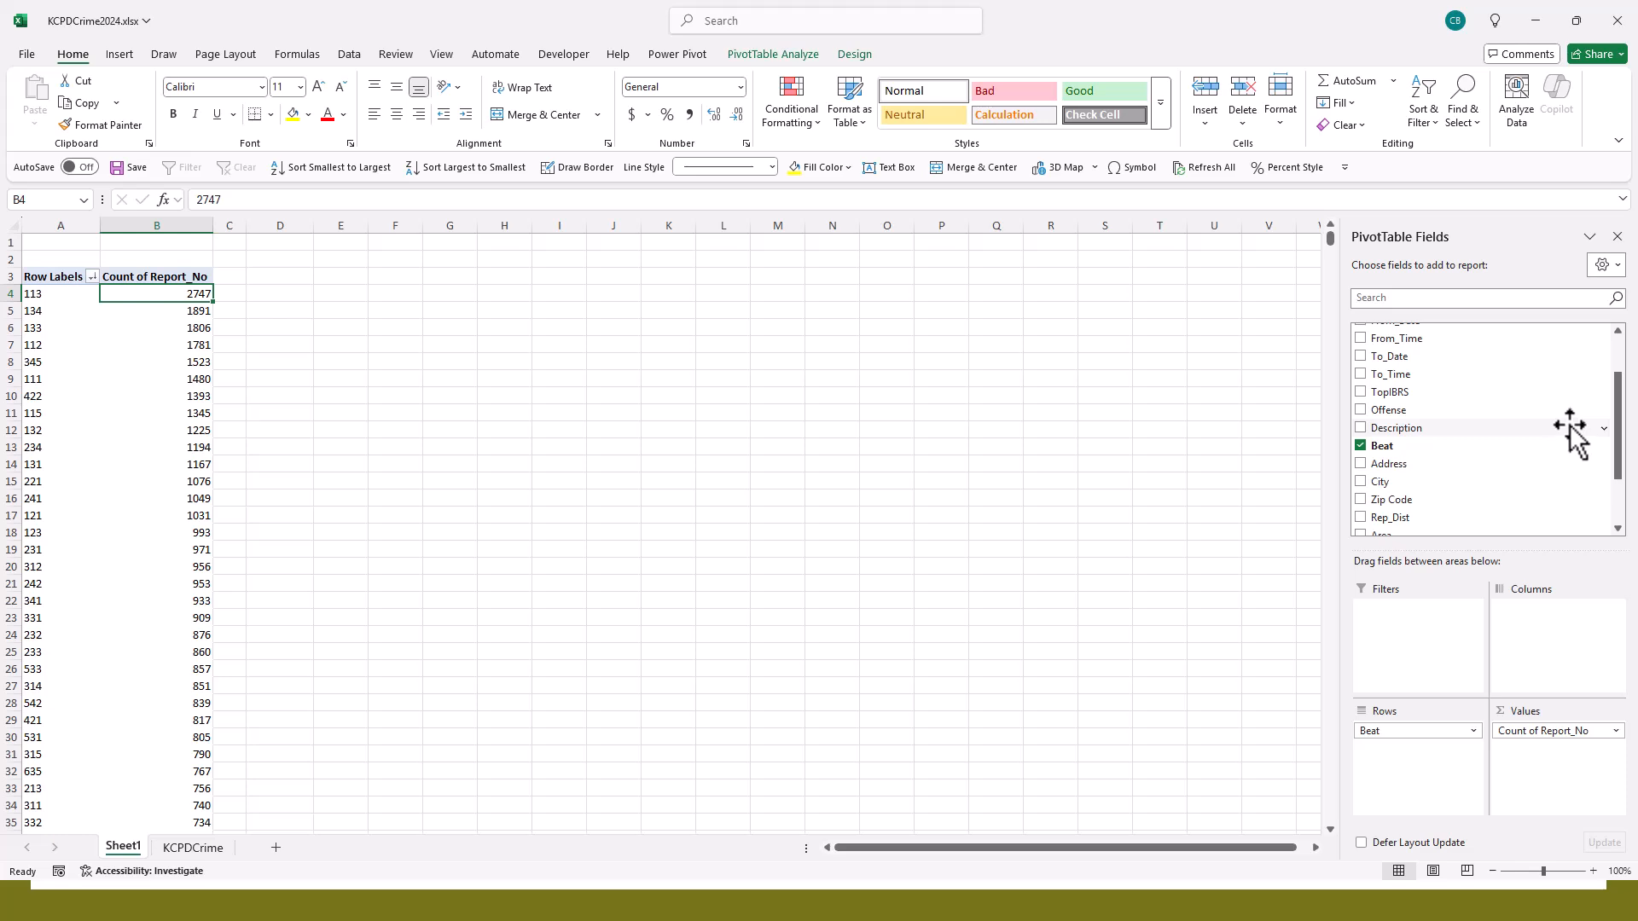
scroll(1571, 431, down, 1)
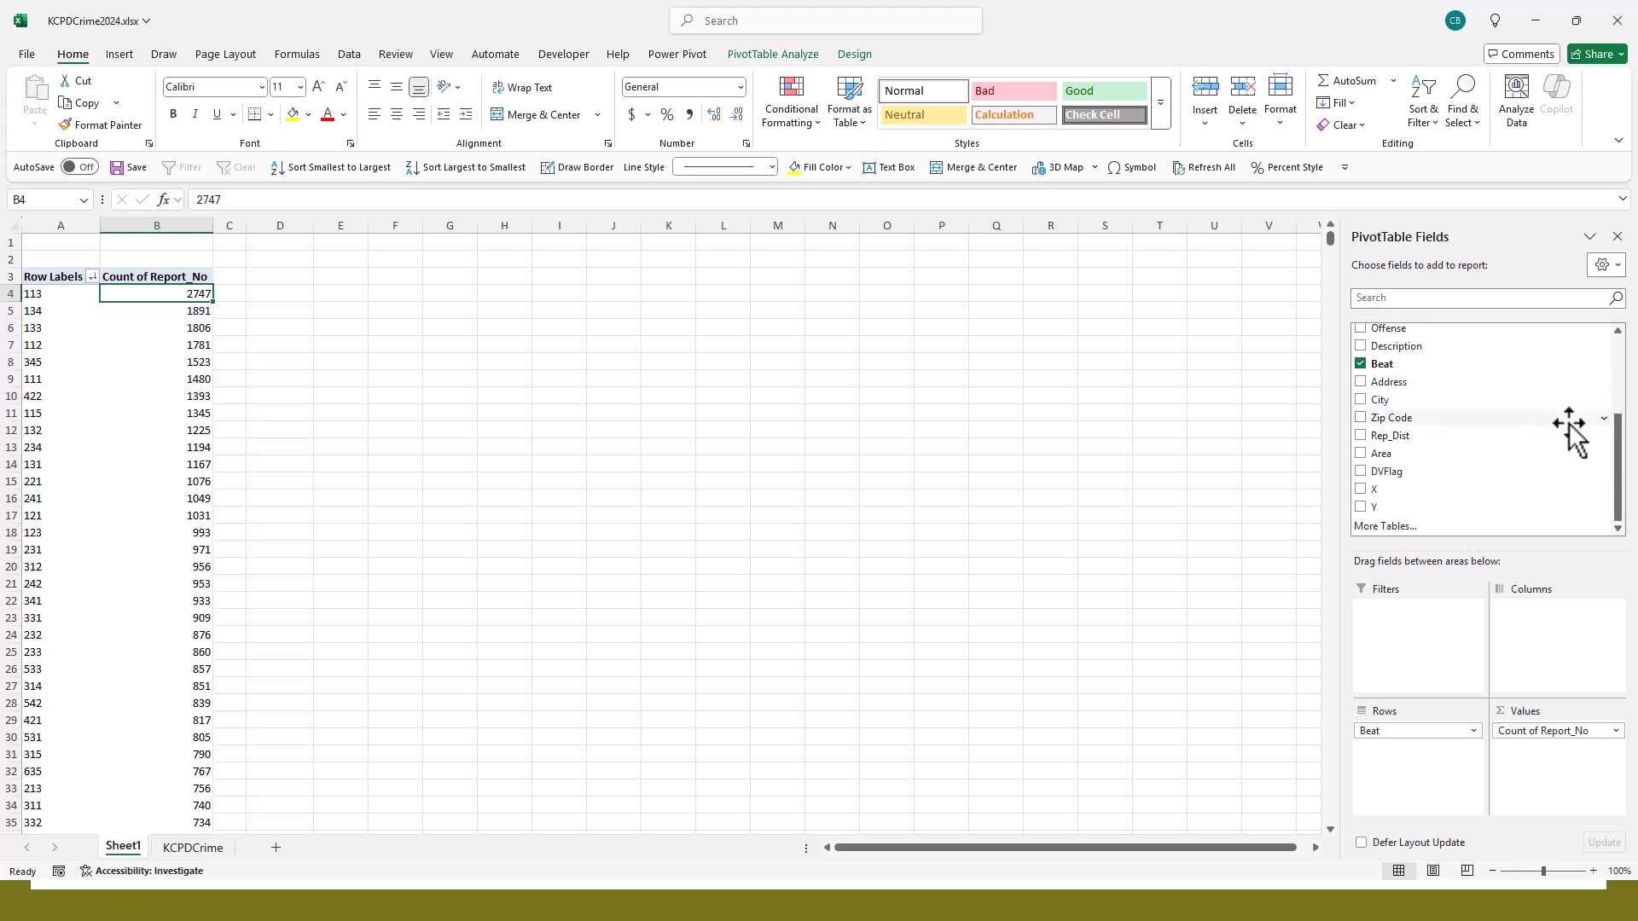
scroll(1568, 423, up, 3)
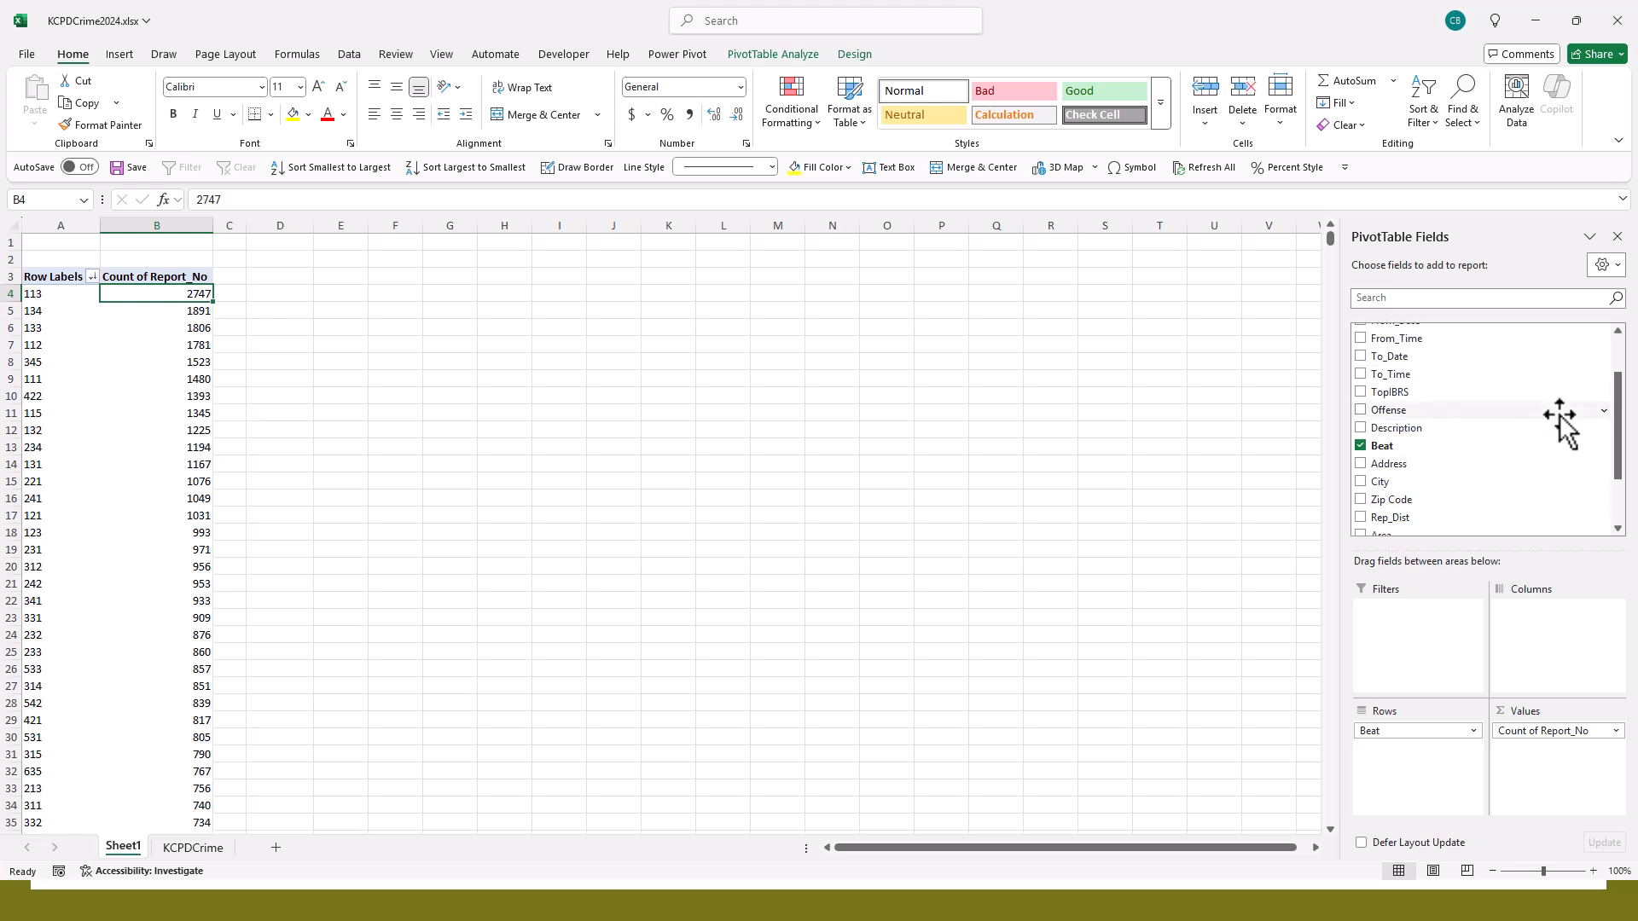
scroll(1561, 417, down, 2)
scroll(1561, 424, down, 2)
scroll(1561, 424, up, 2)
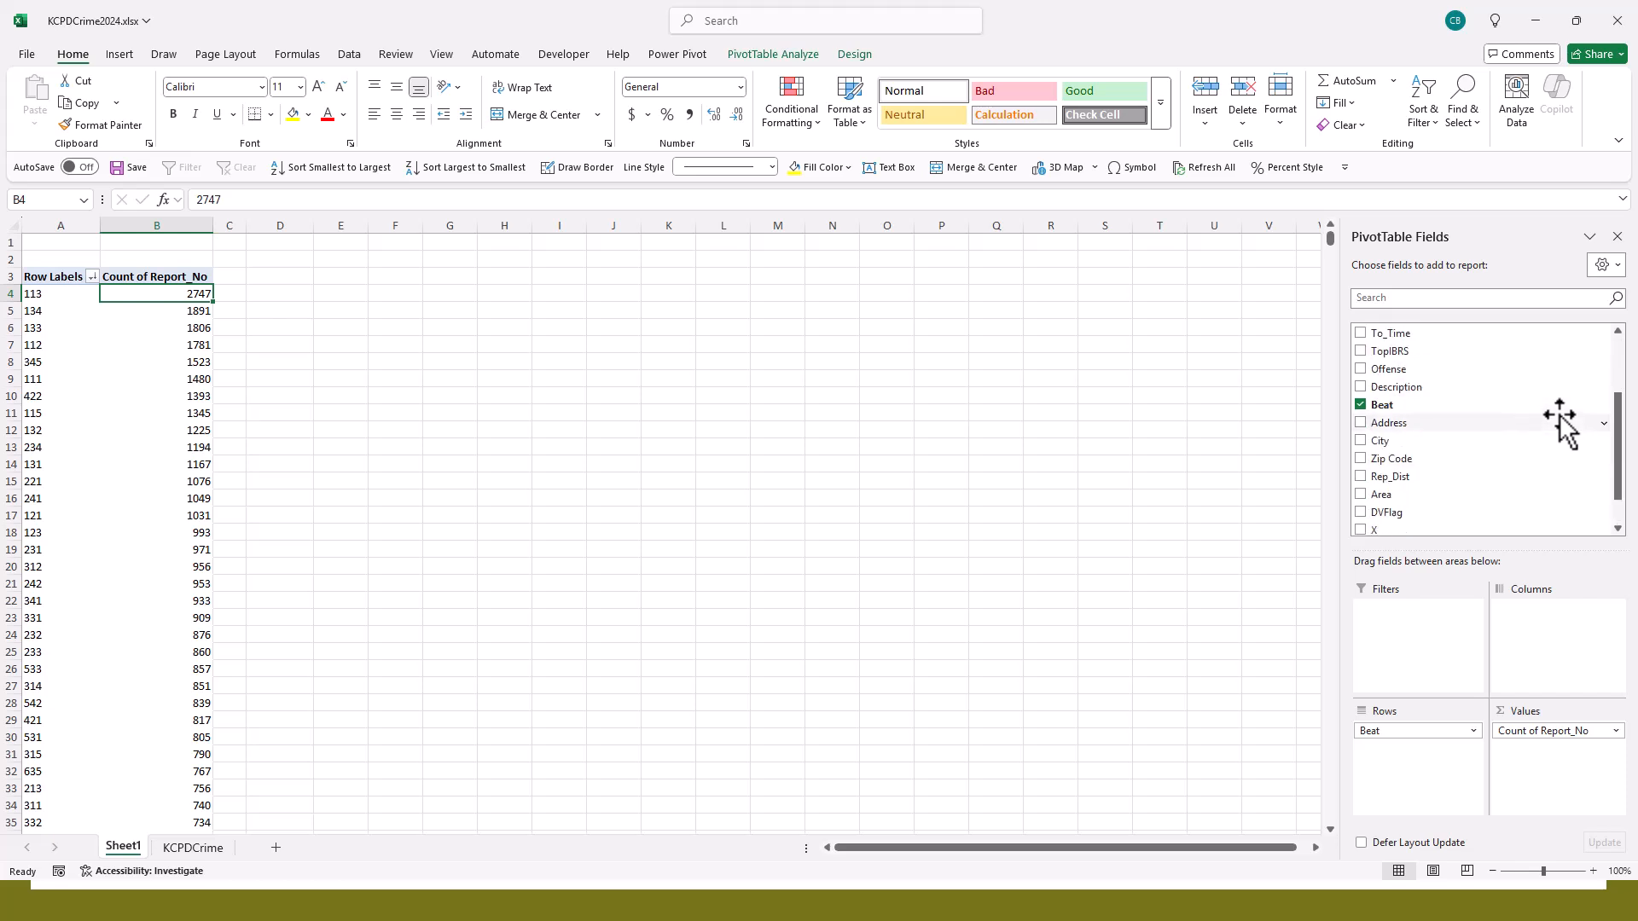
scroll(1561, 424, down, 2)
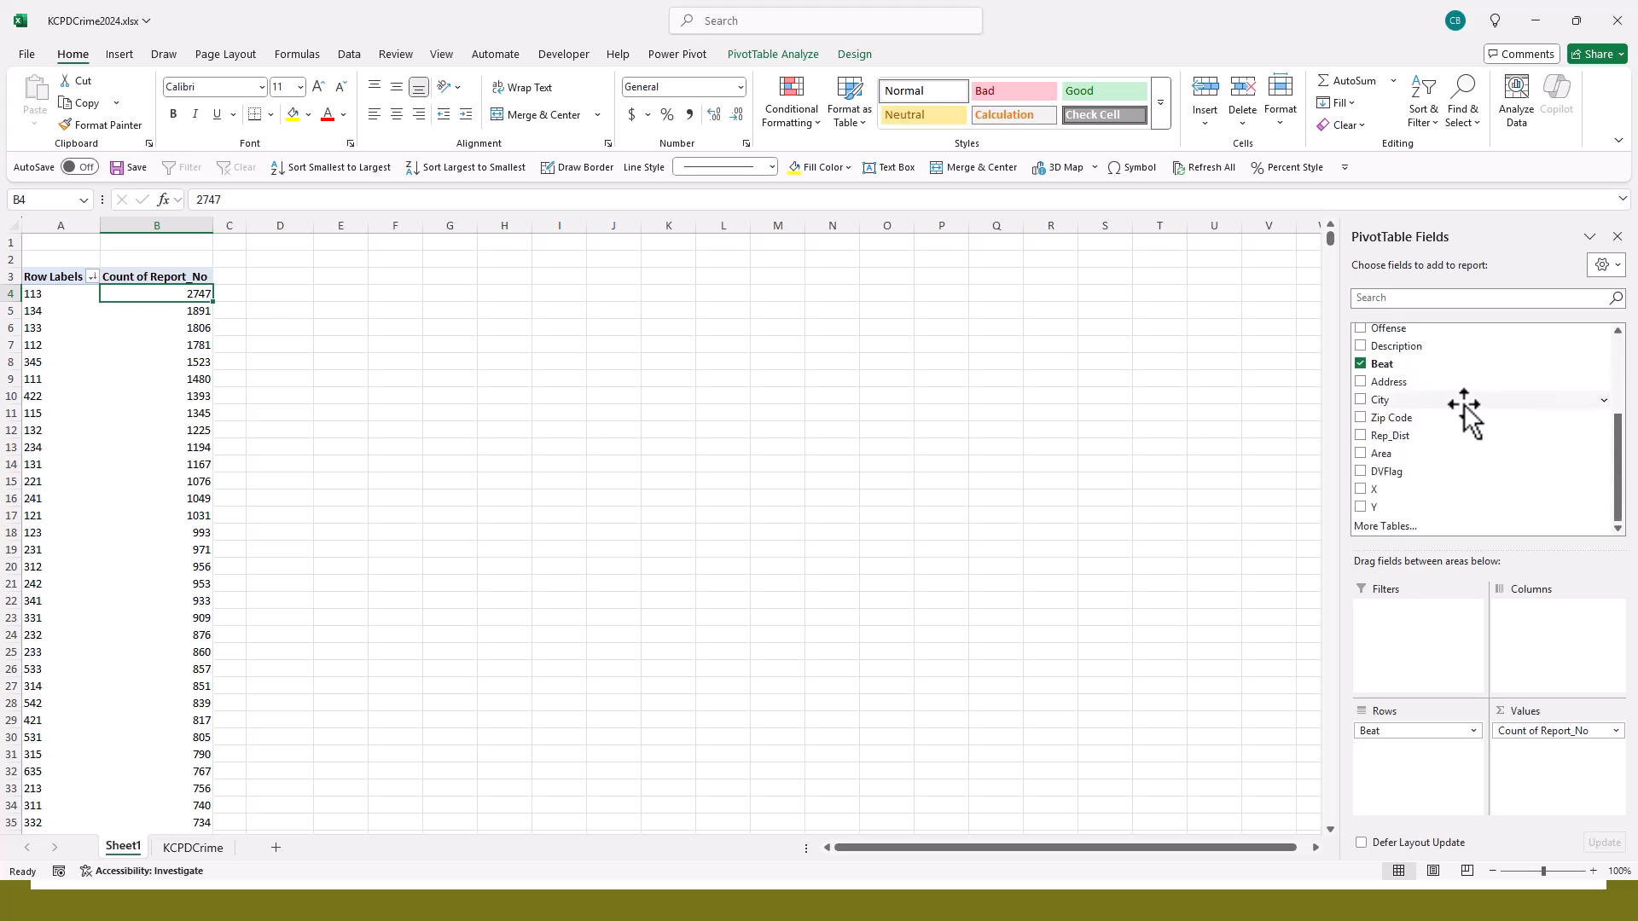
scroll(1461, 412, up, 3)
scroll(1464, 407, down, 1)
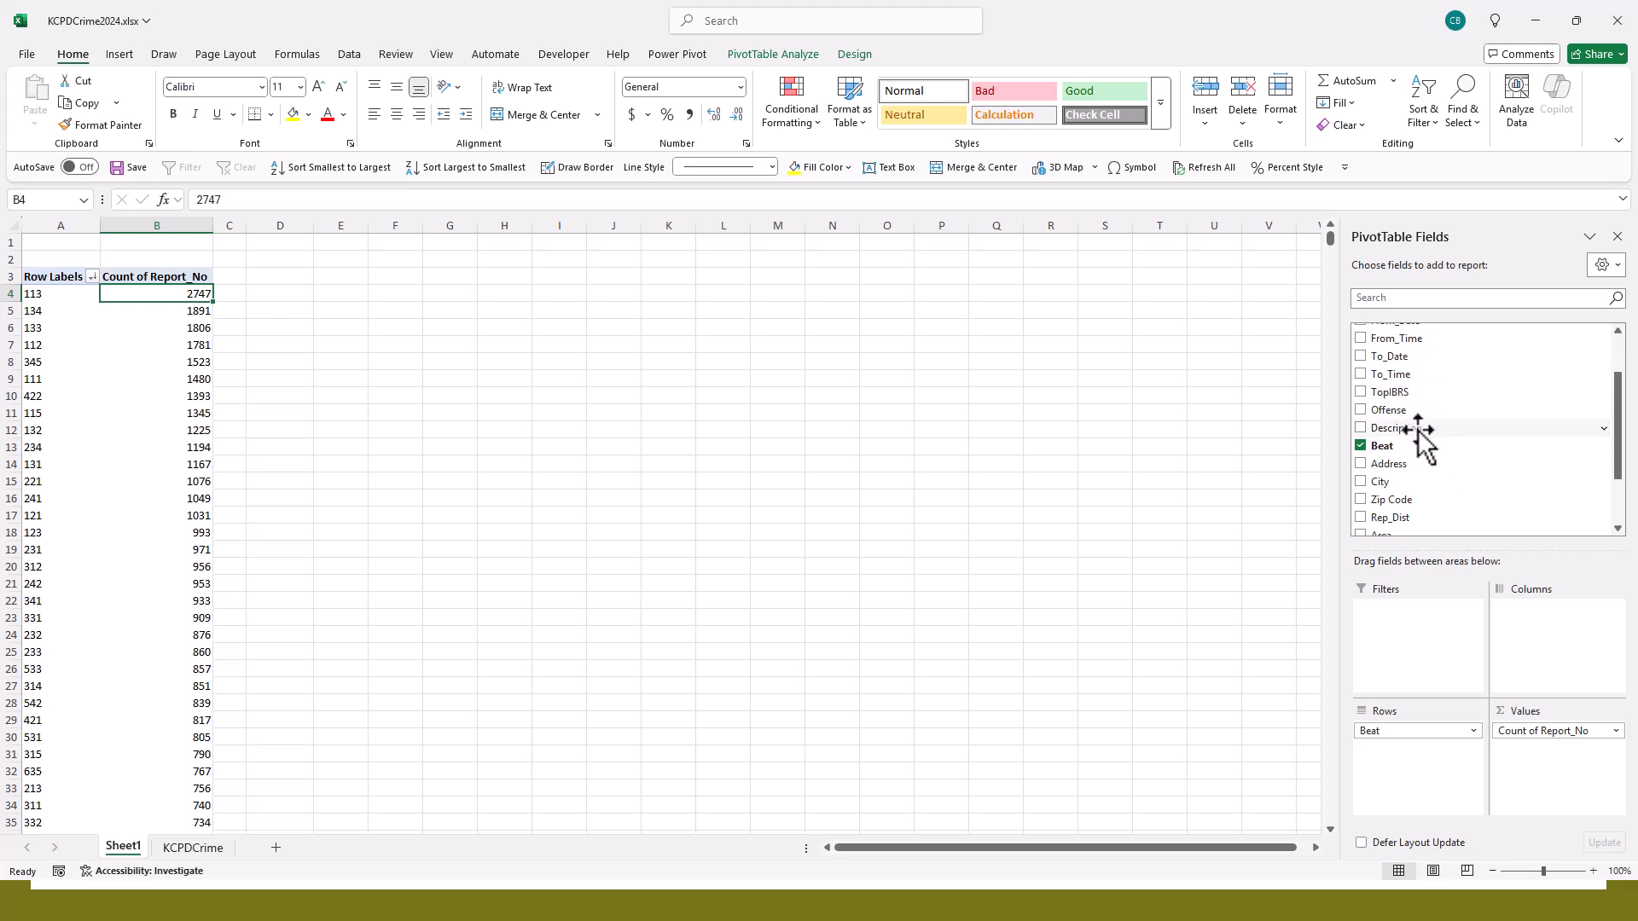
drag(1418, 429, 1417, 636)
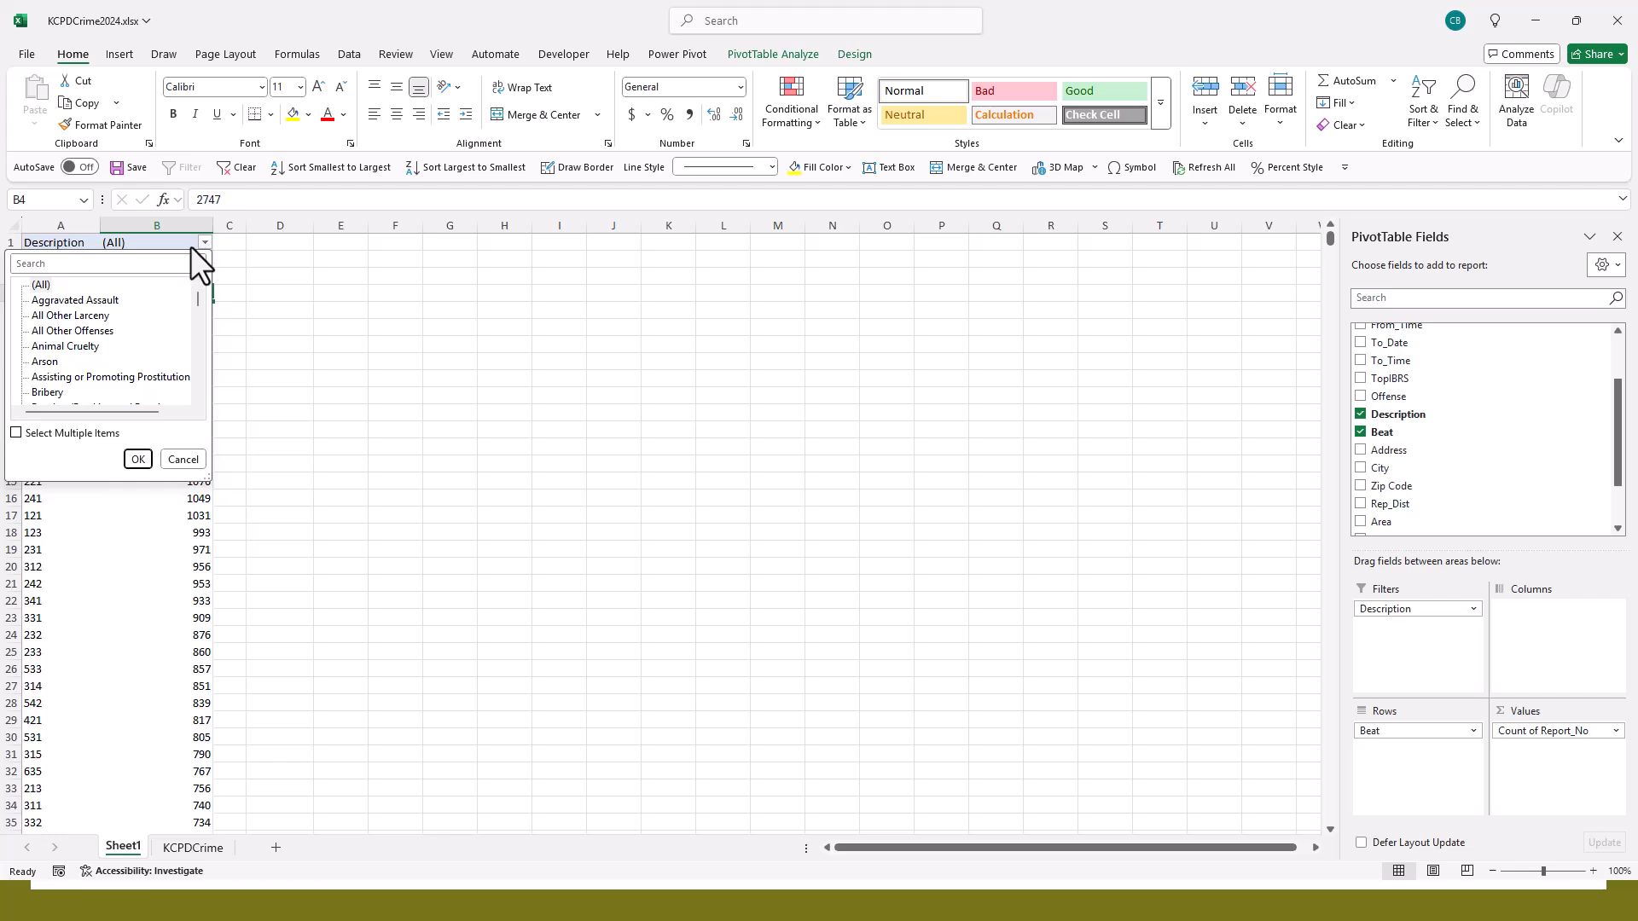
- Filter Description to Motor Vehicle Theft, Theft From Motor Vehicle and Theft of Vehicle Parts only, and review the counts by beat
click(31, 433)
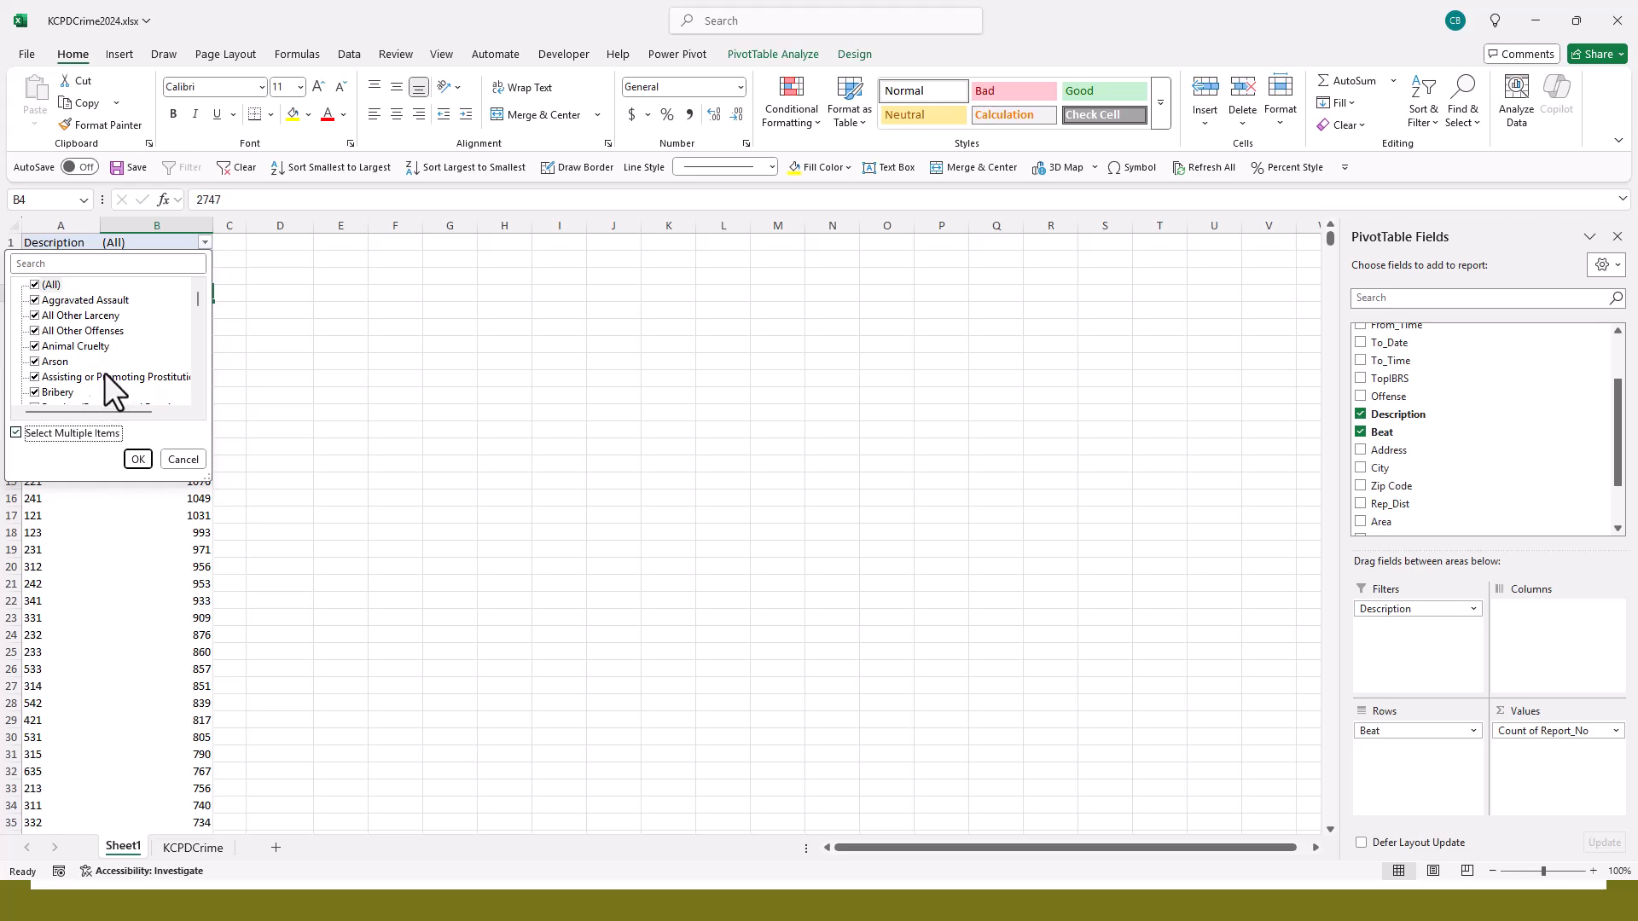
click(36, 285)
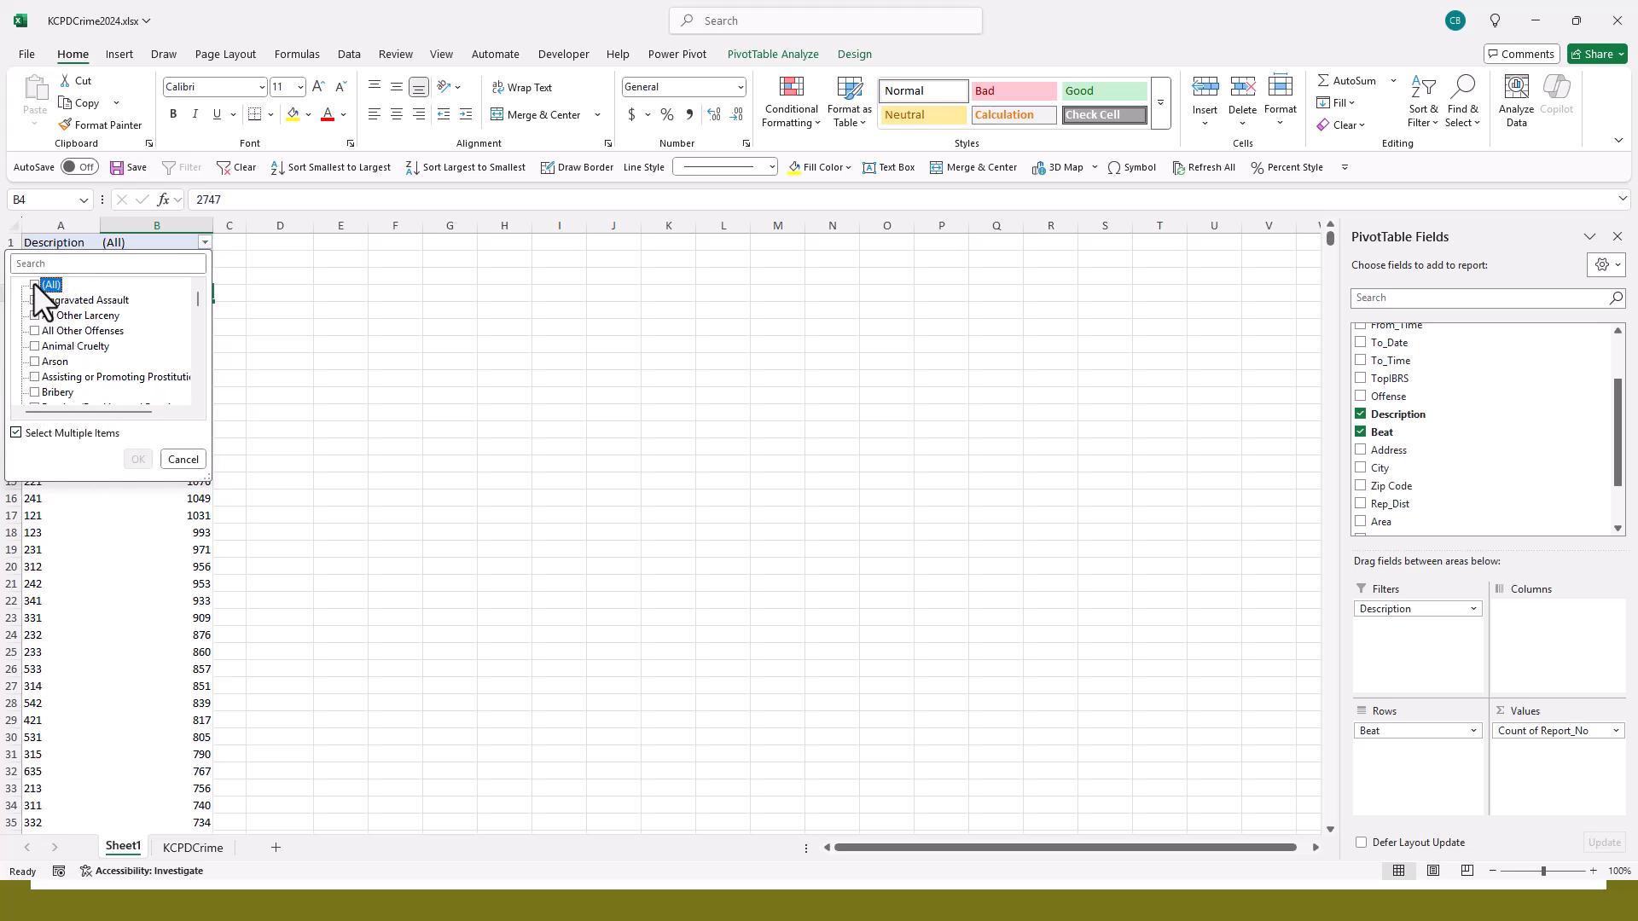
click(195, 389)
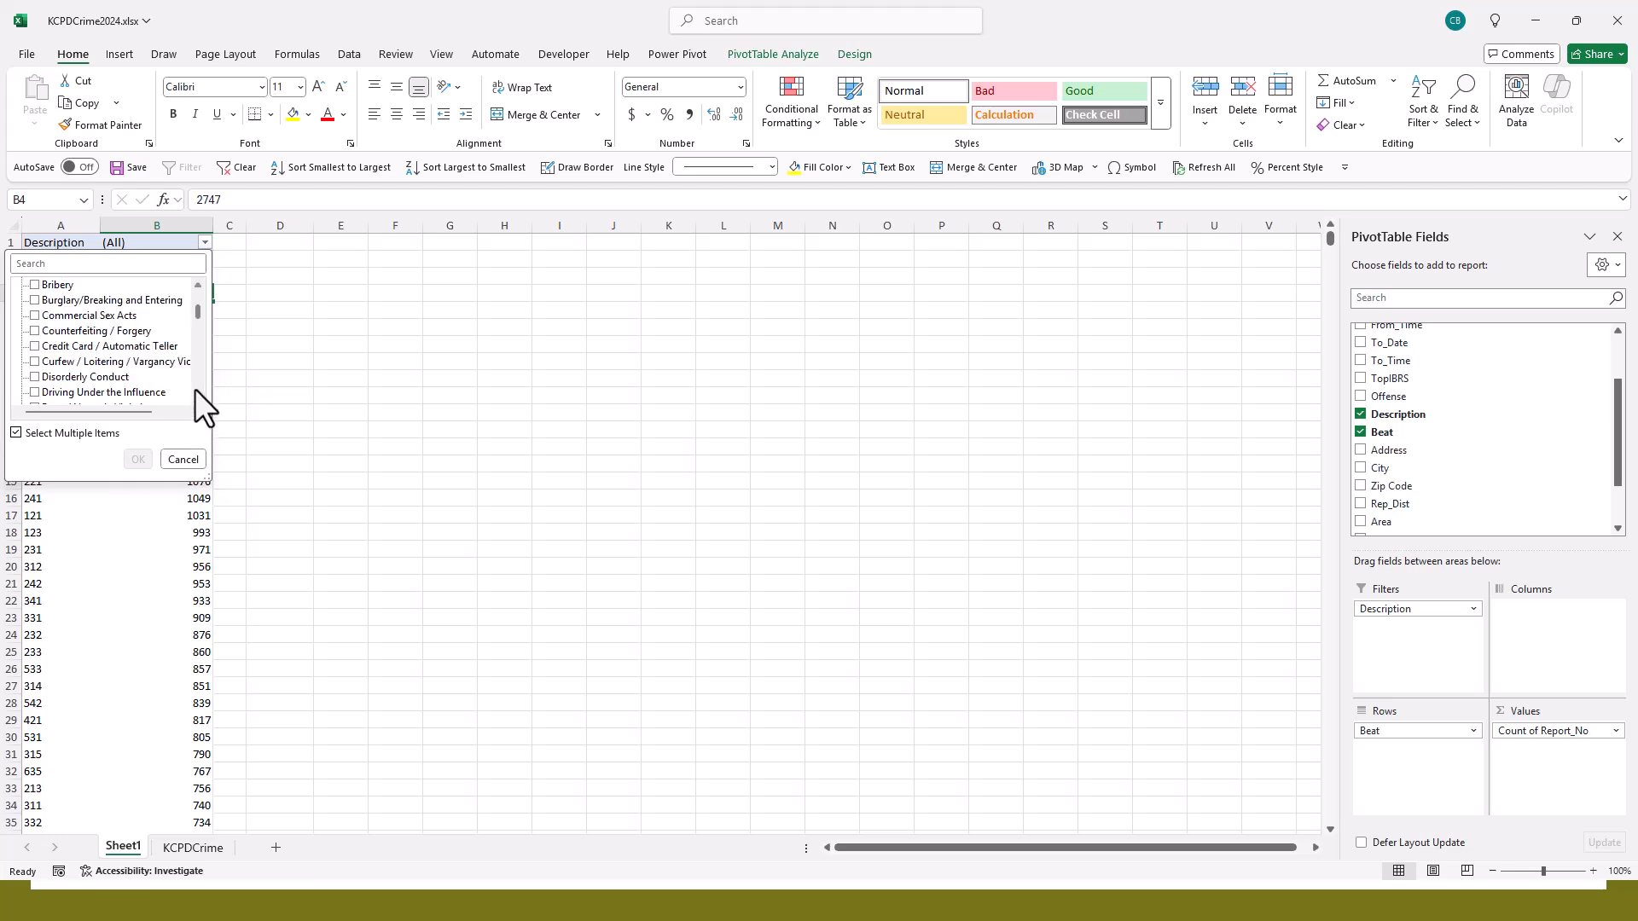
click(195, 389)
click(195, 389)
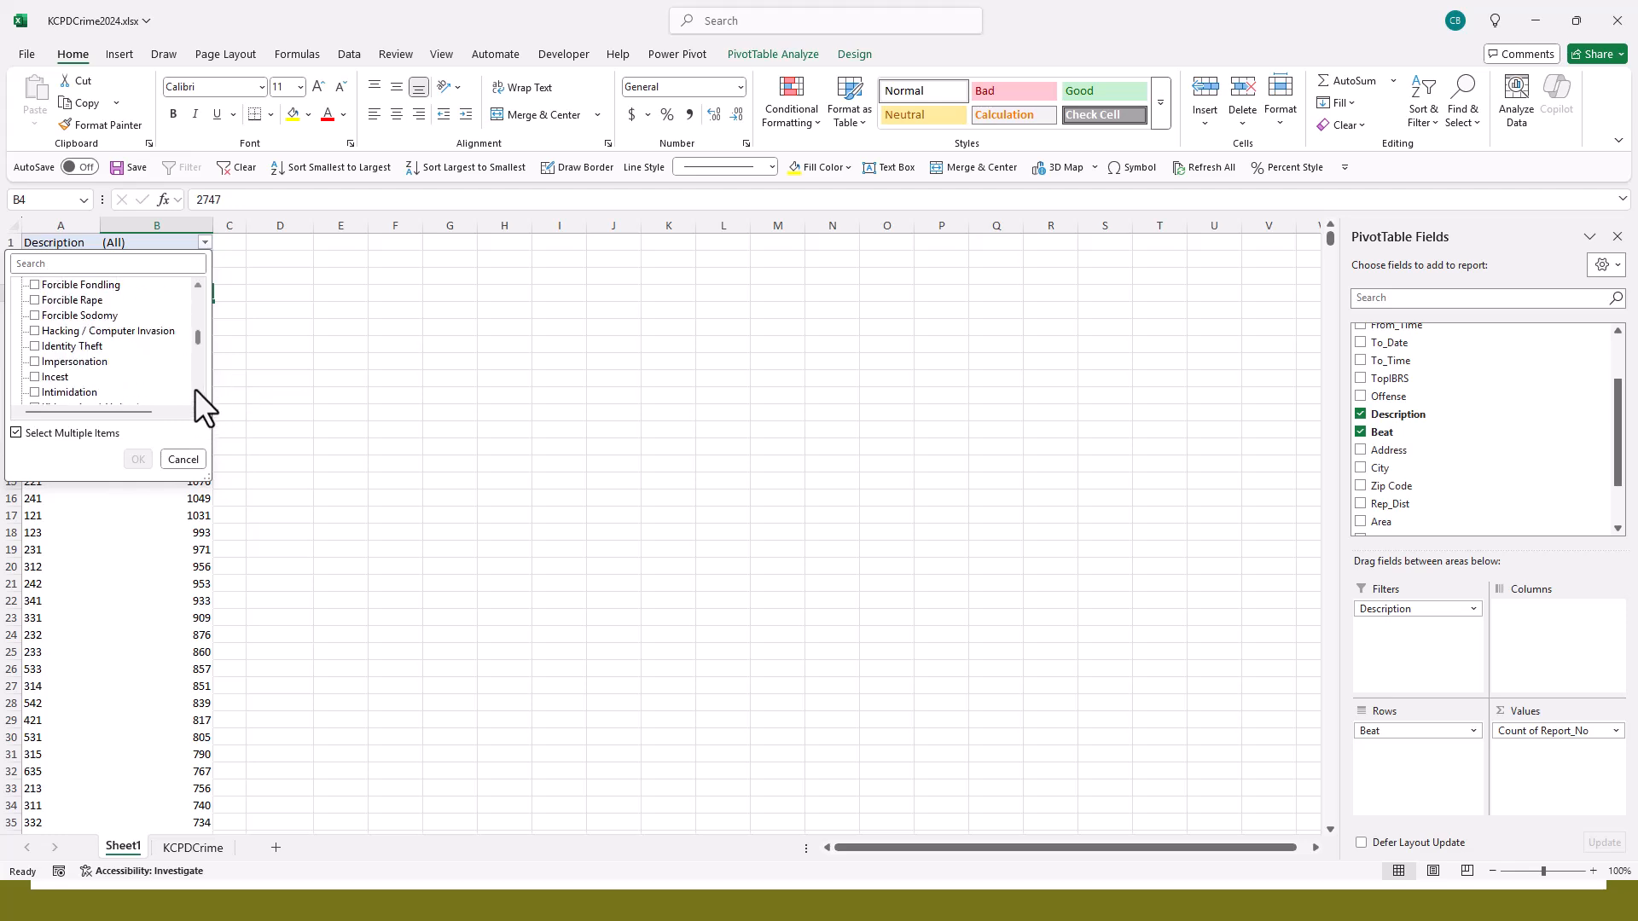
click(195, 389)
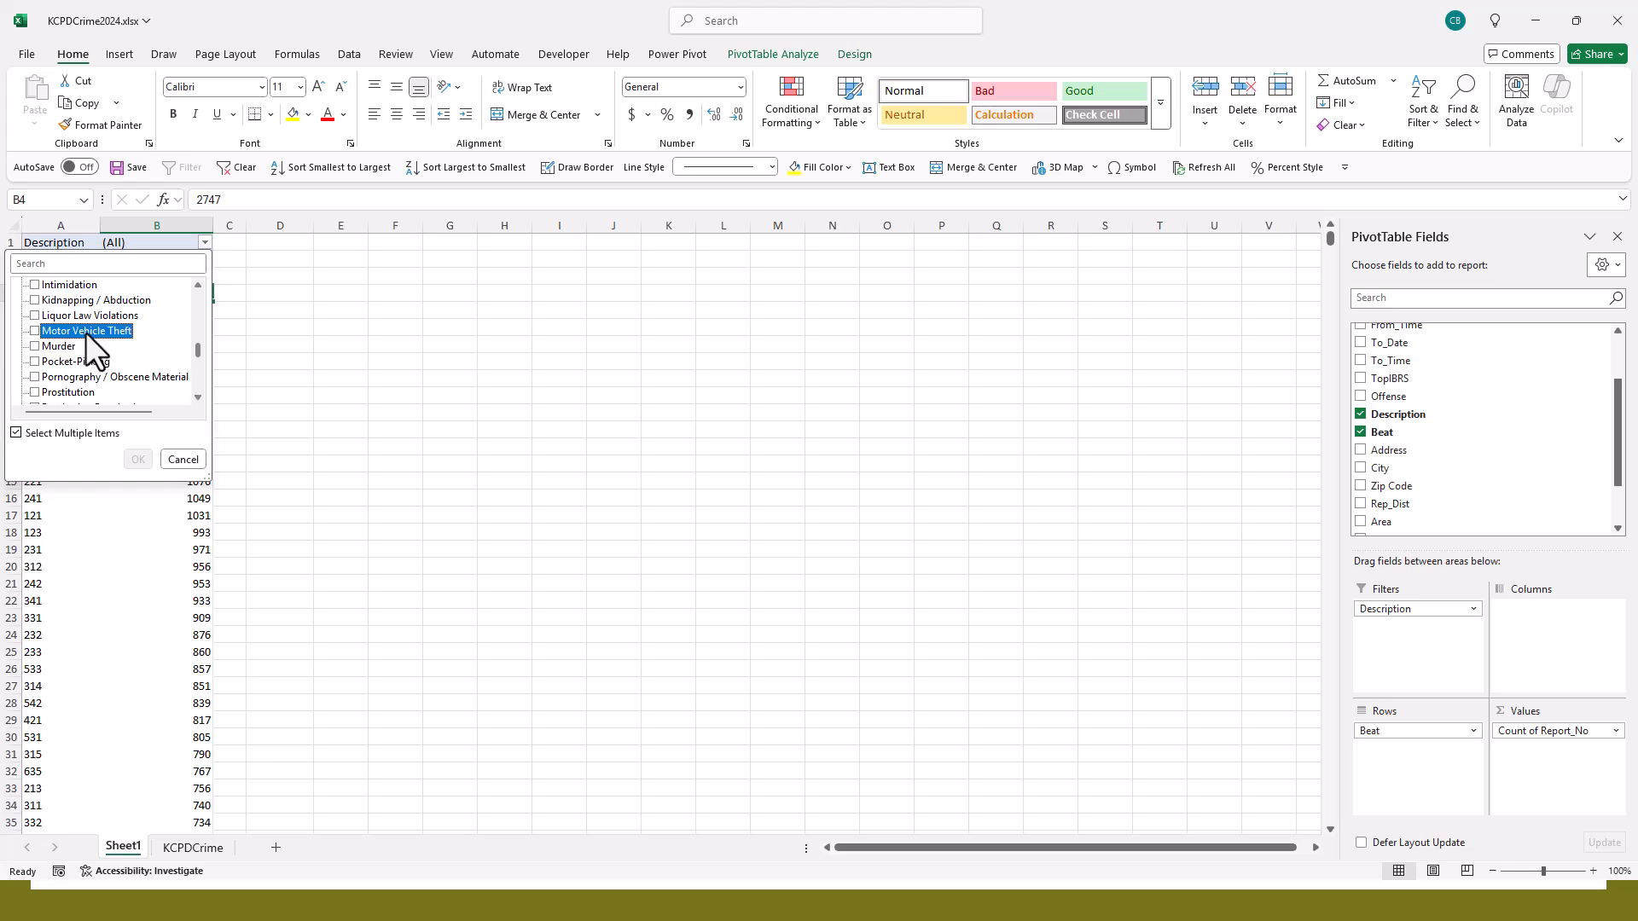
click(34, 330)
click(199, 381)
drag(198, 360, 197, 370)
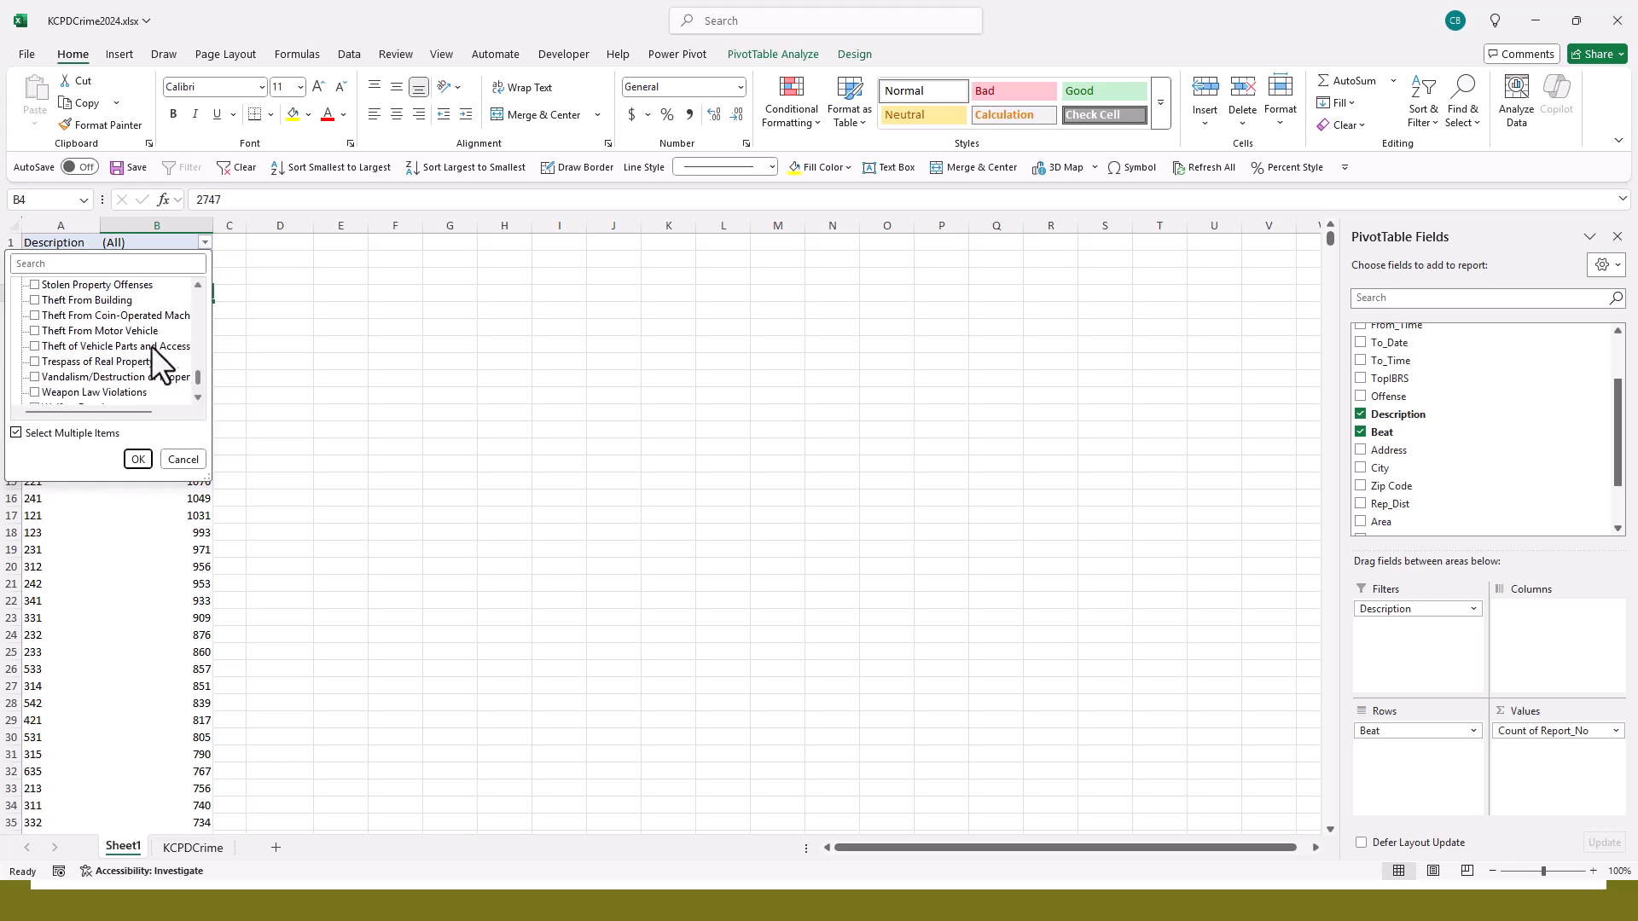
click(33, 330)
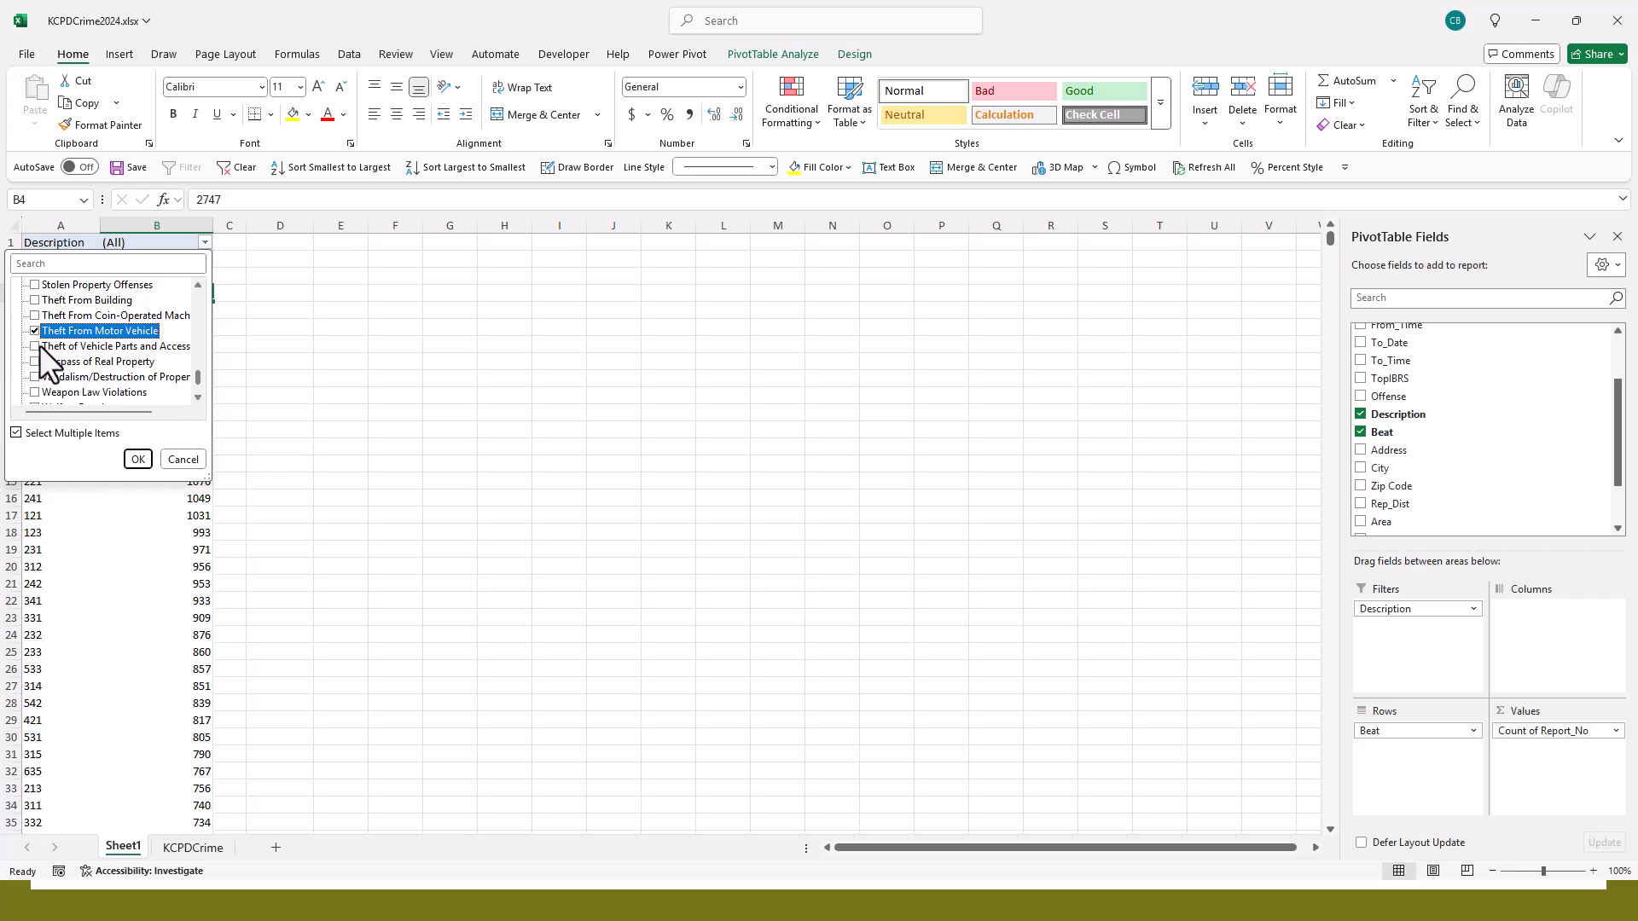
click(33, 346)
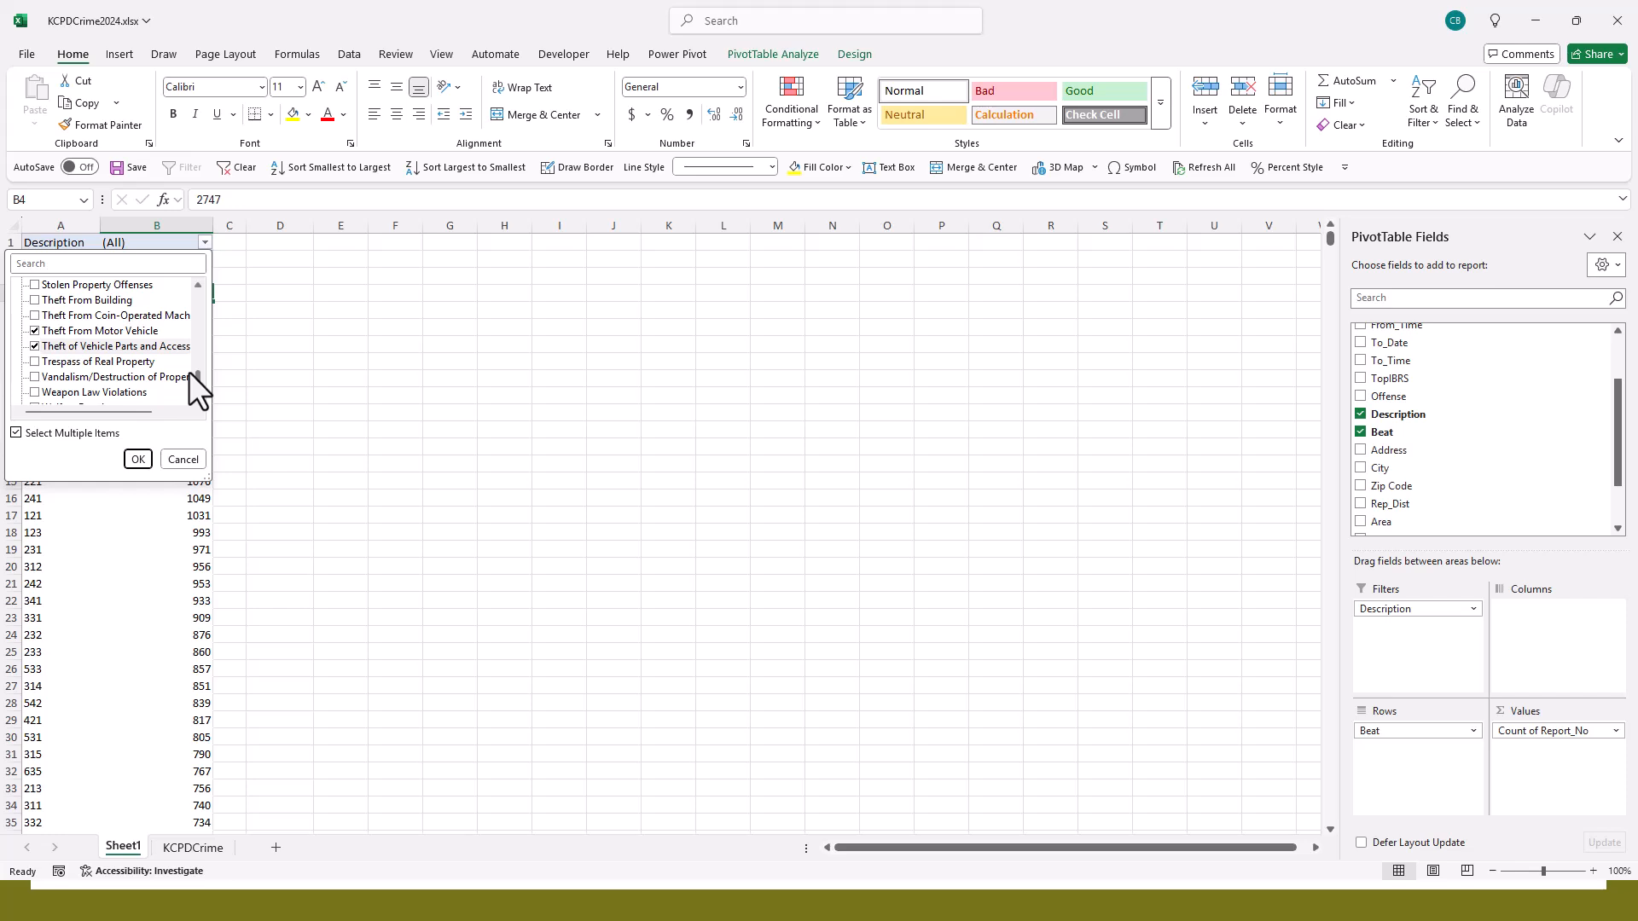
click(139, 460)
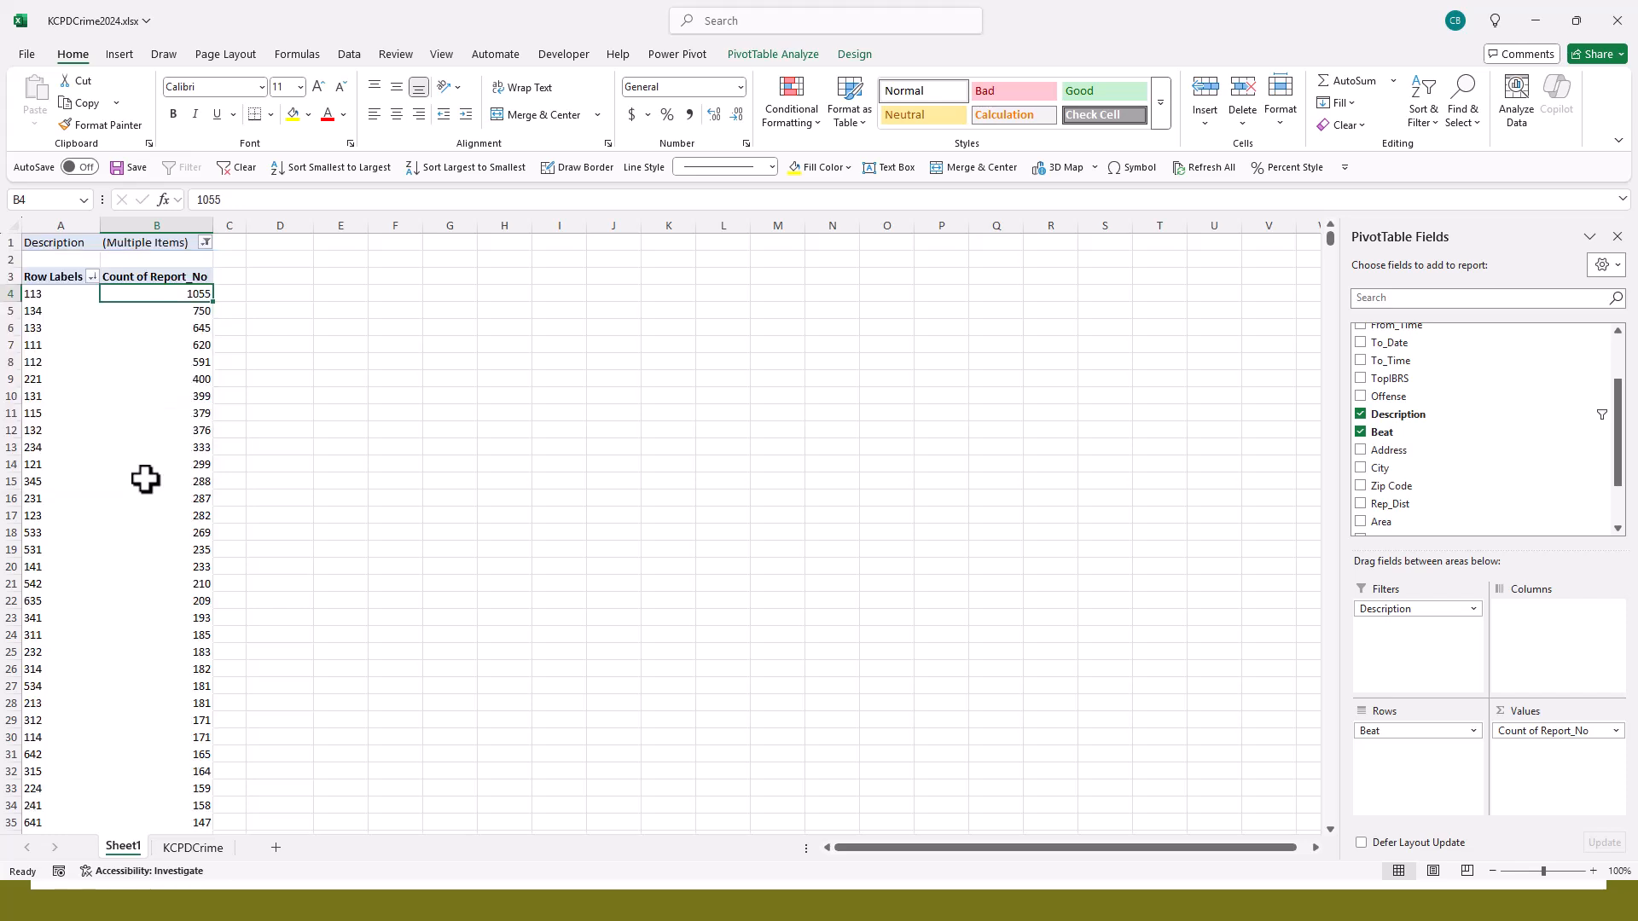
scroll(145, 479, down, 19)
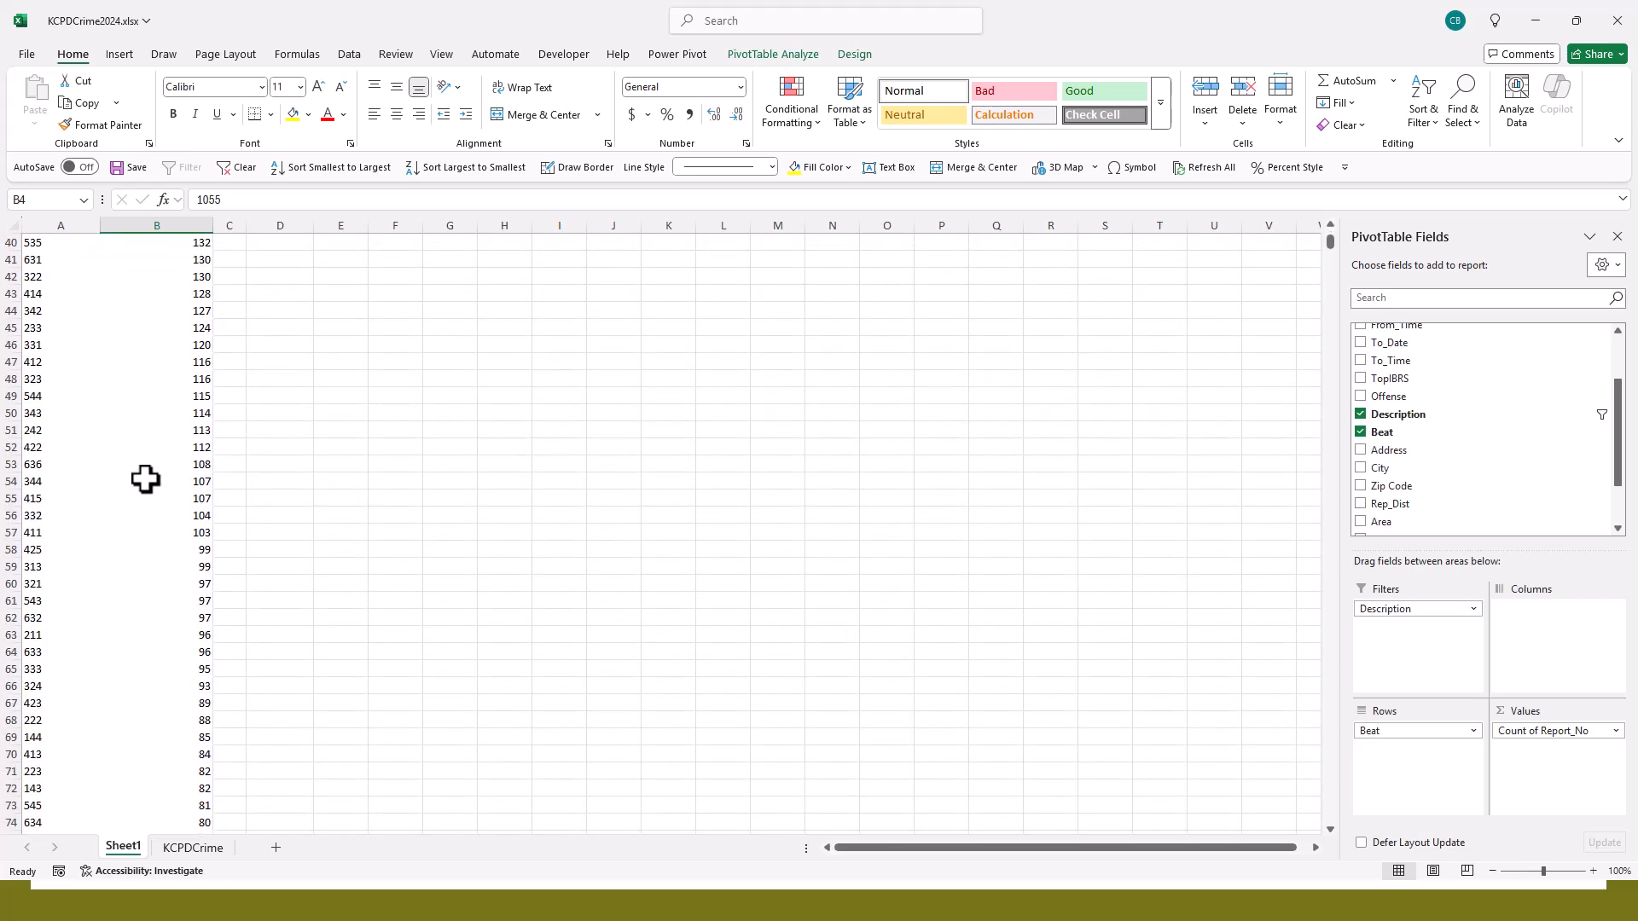
scroll(145, 479, up, 19)
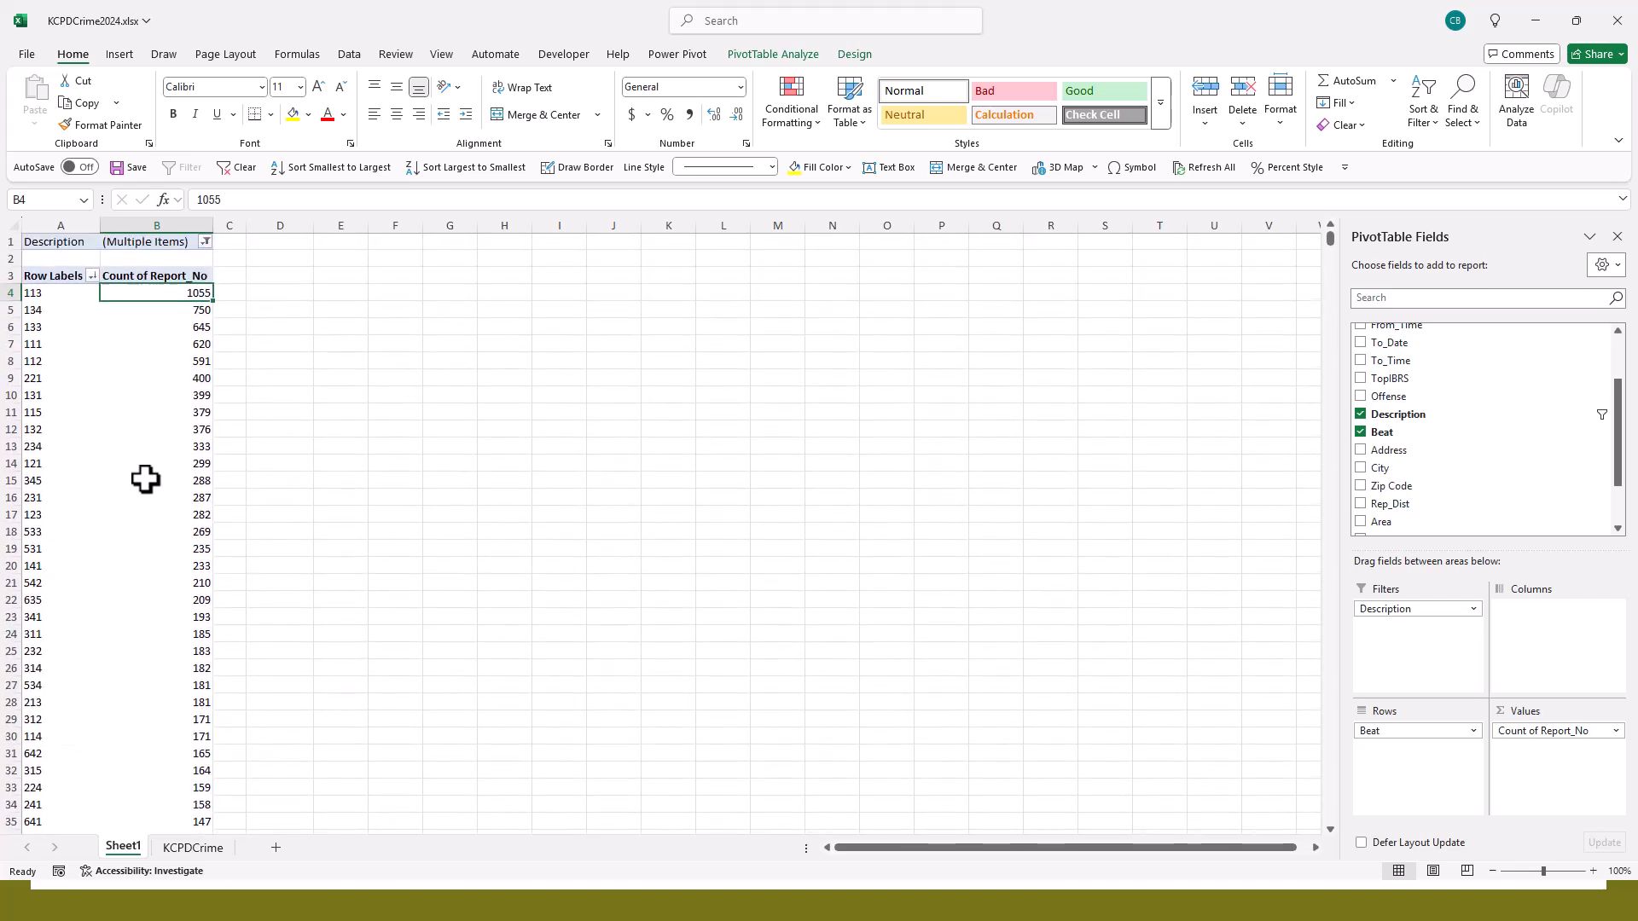
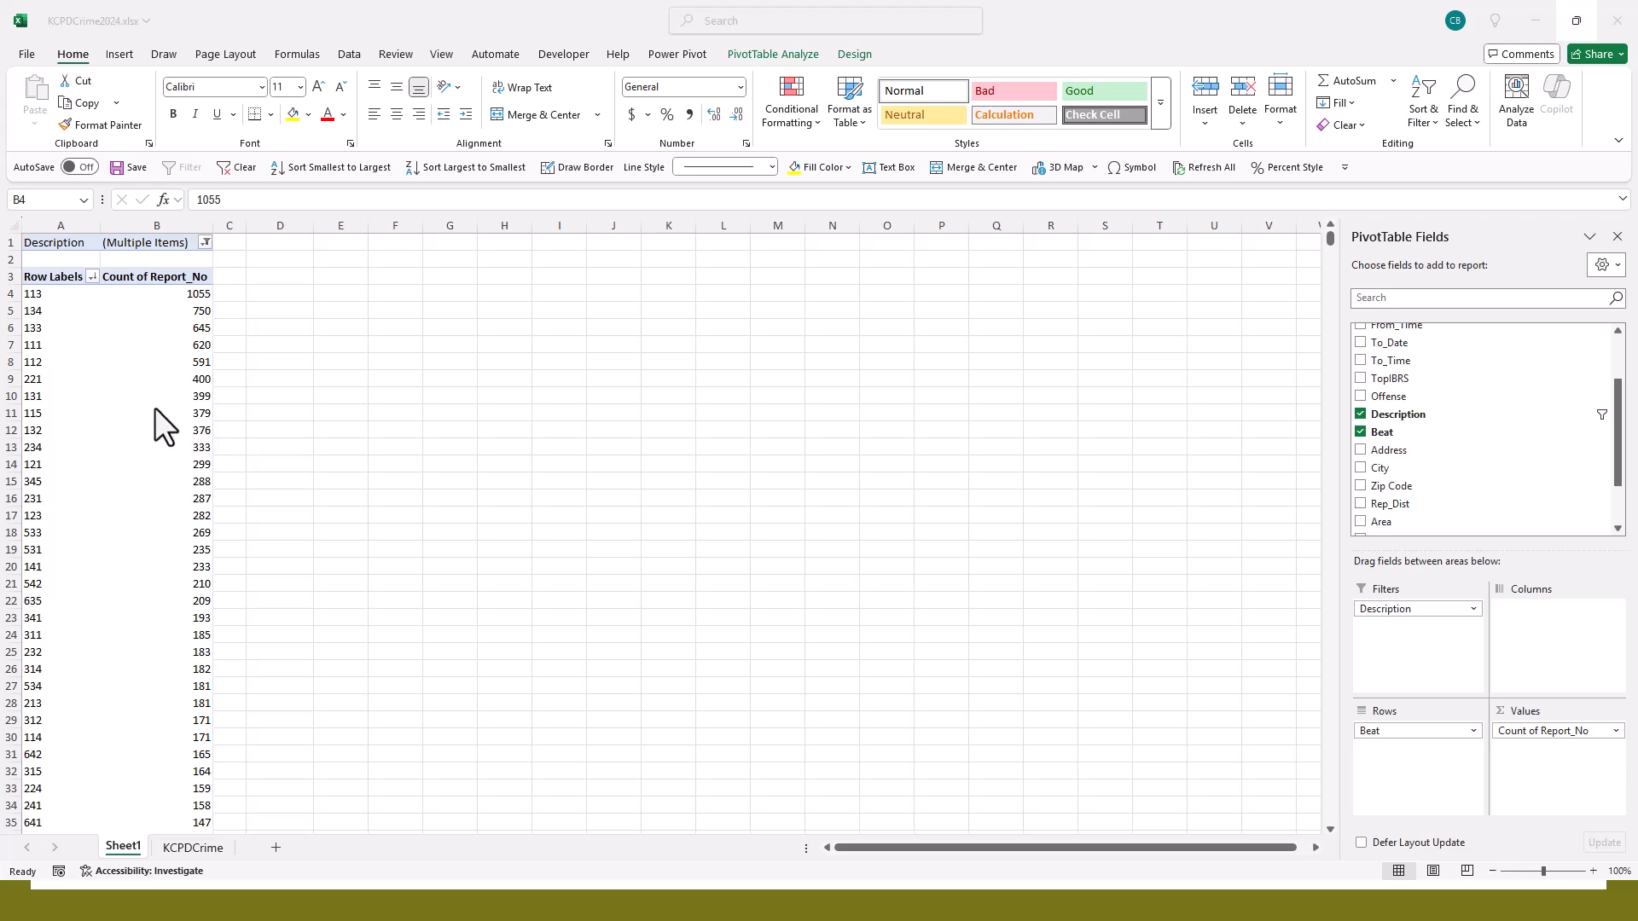
- Clear the PivotTable by removing Description from the filters, Beat from the rows and Count of Report_No from the values
click(184, 413)
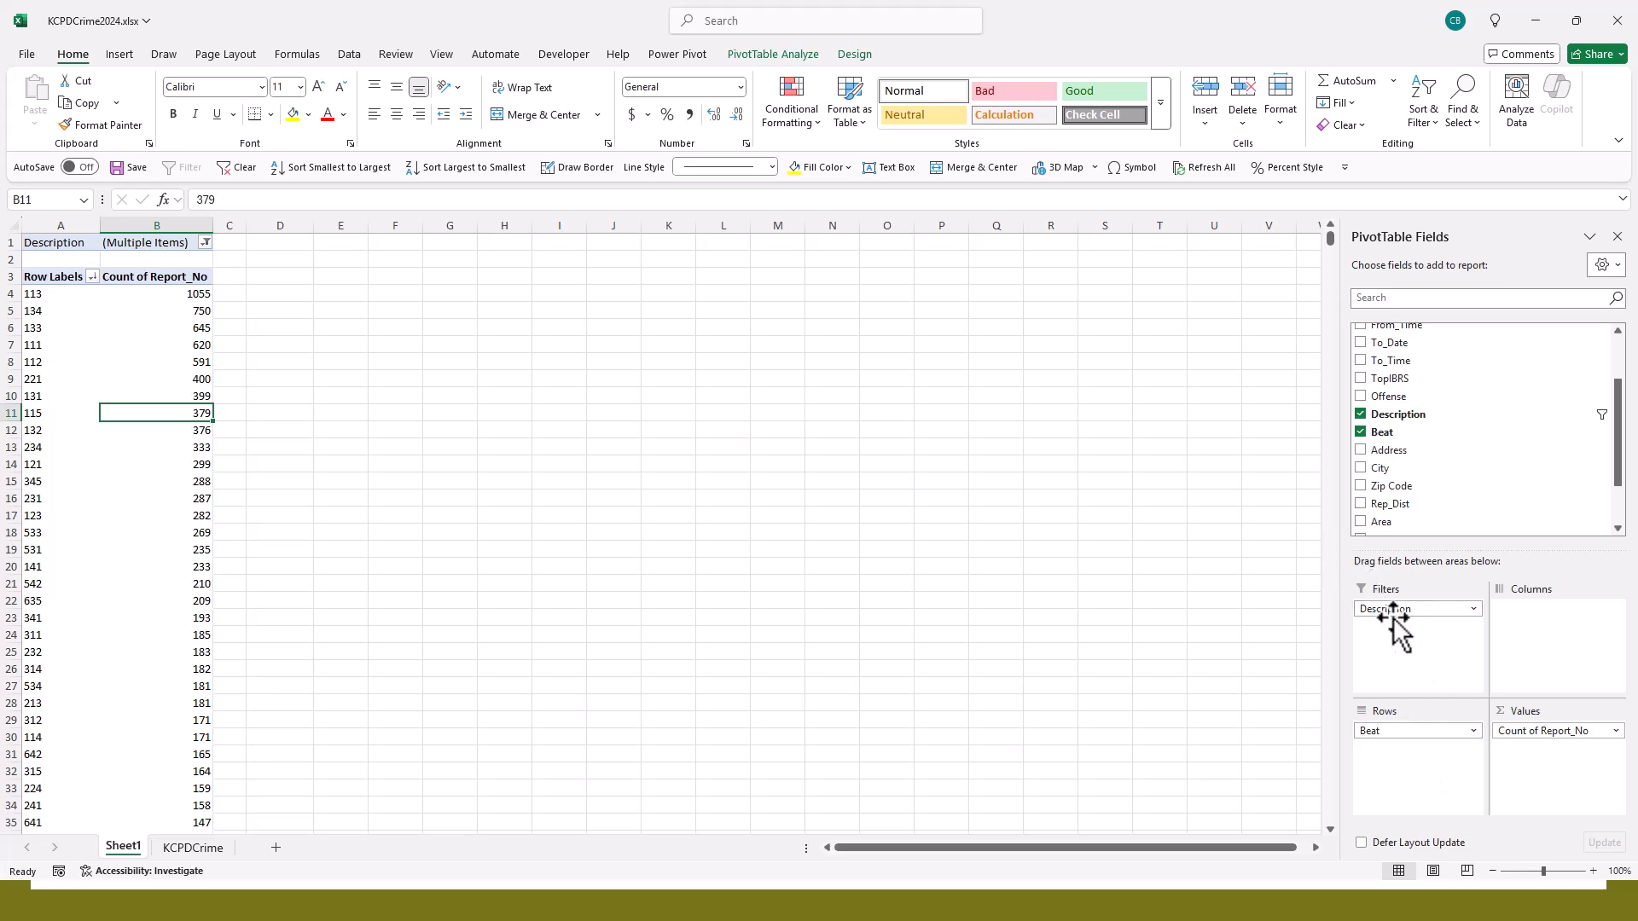
drag(1394, 610, 1435, 477)
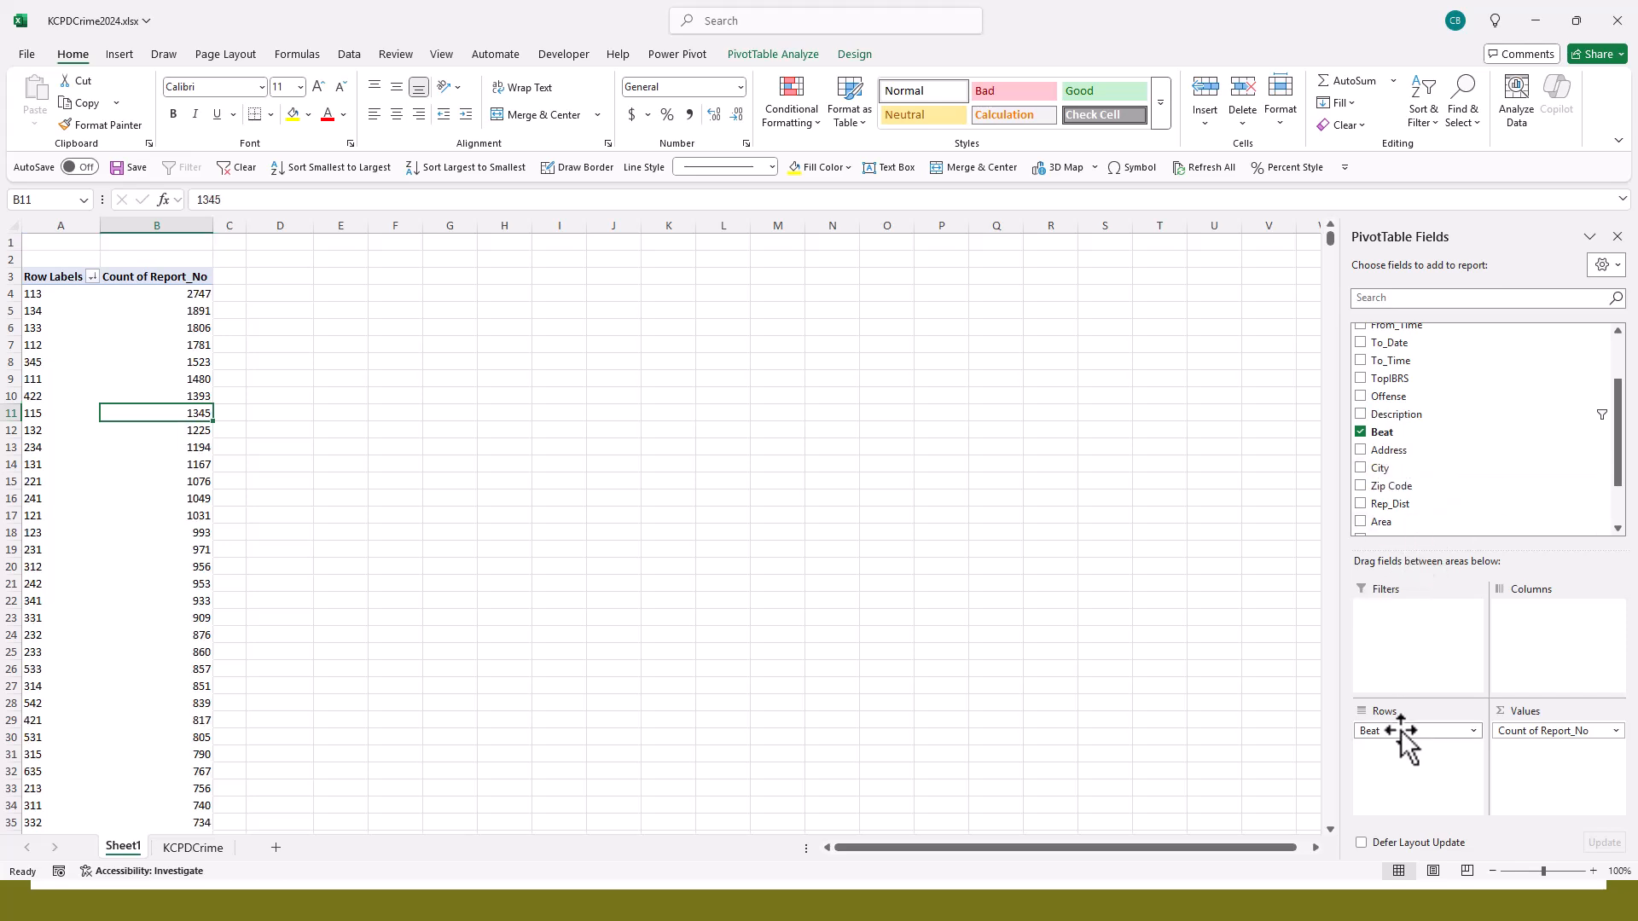
drag(1400, 731, 1412, 489)
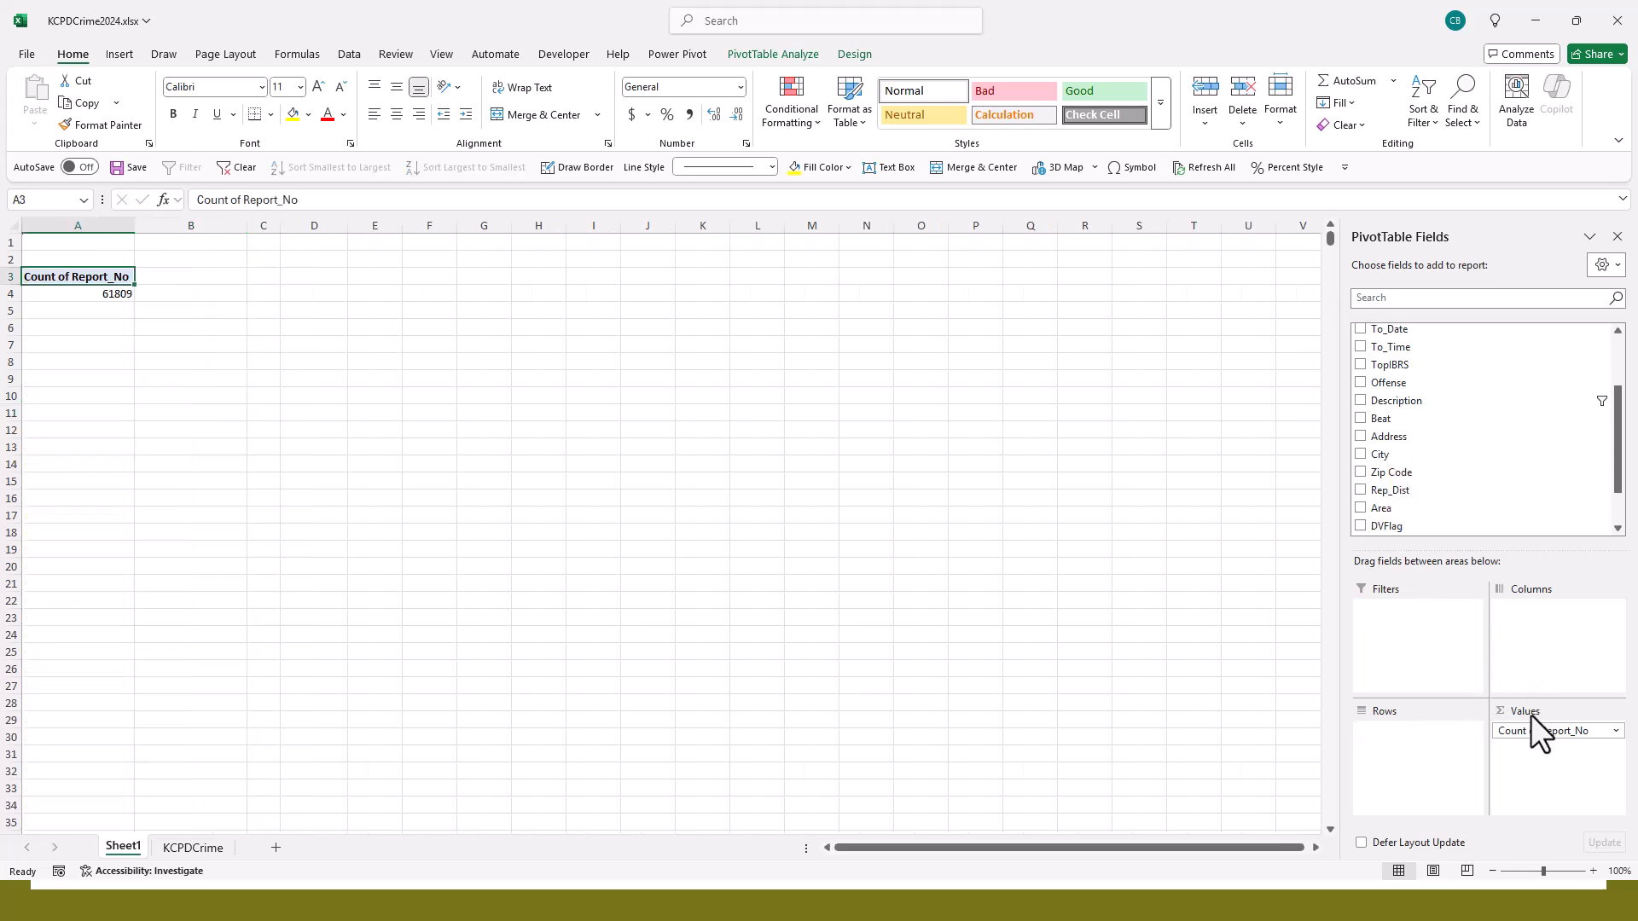
drag(1544, 735, 1482, 516)
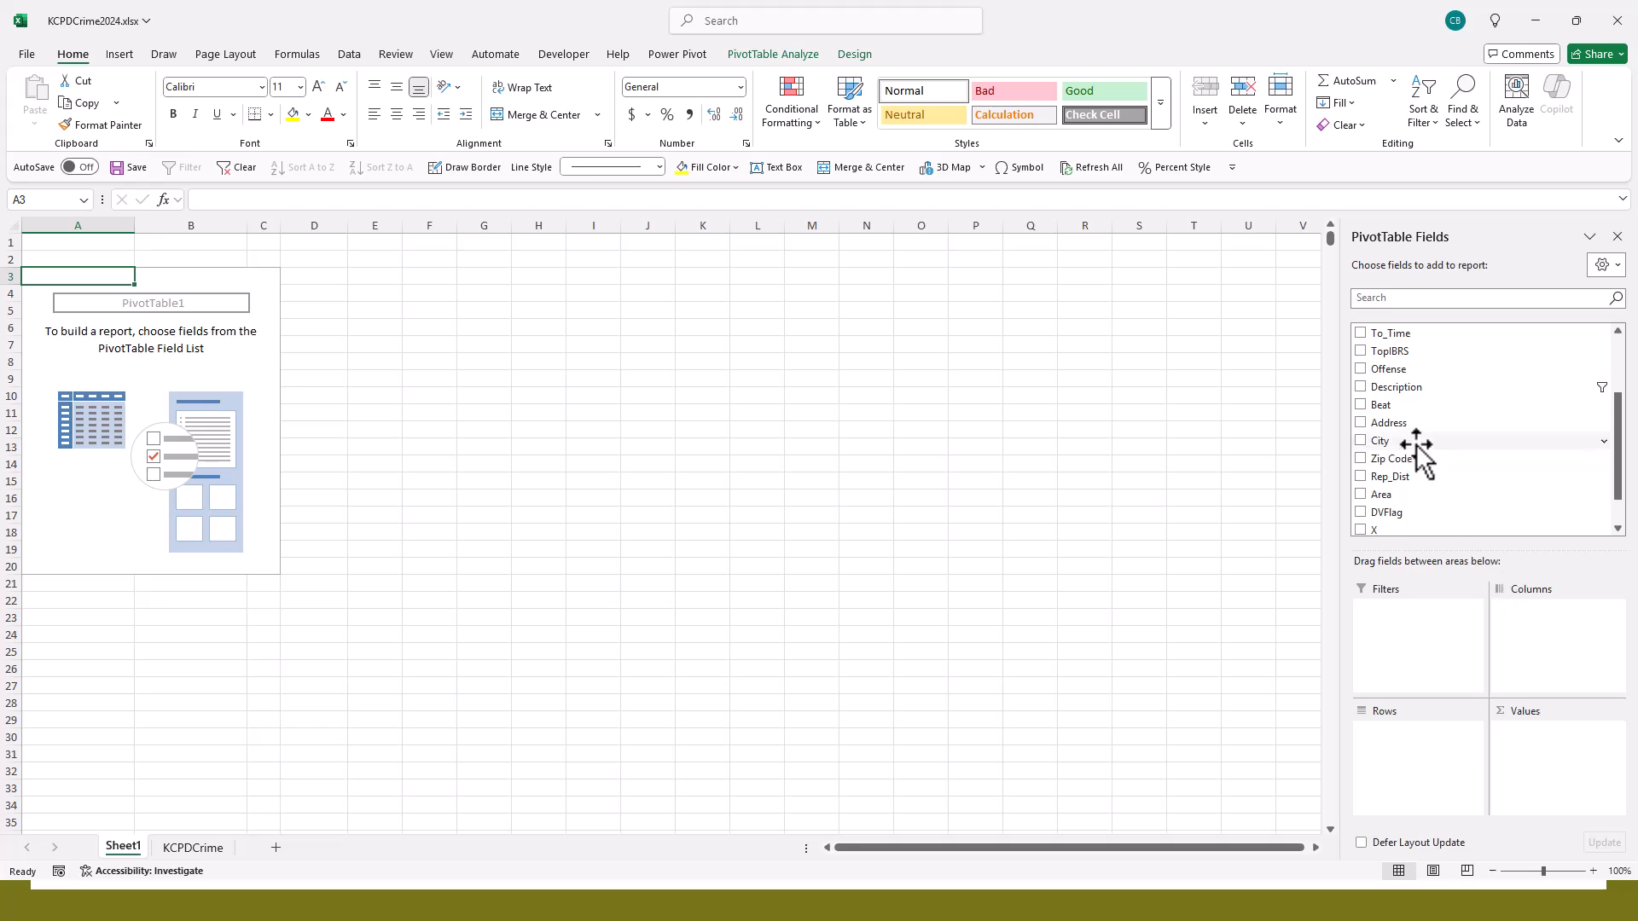
- Summarize the count of Report_No by Description in the PivotTable's rows, and clear the filter from Description
scroll(1417, 418, up, 1)
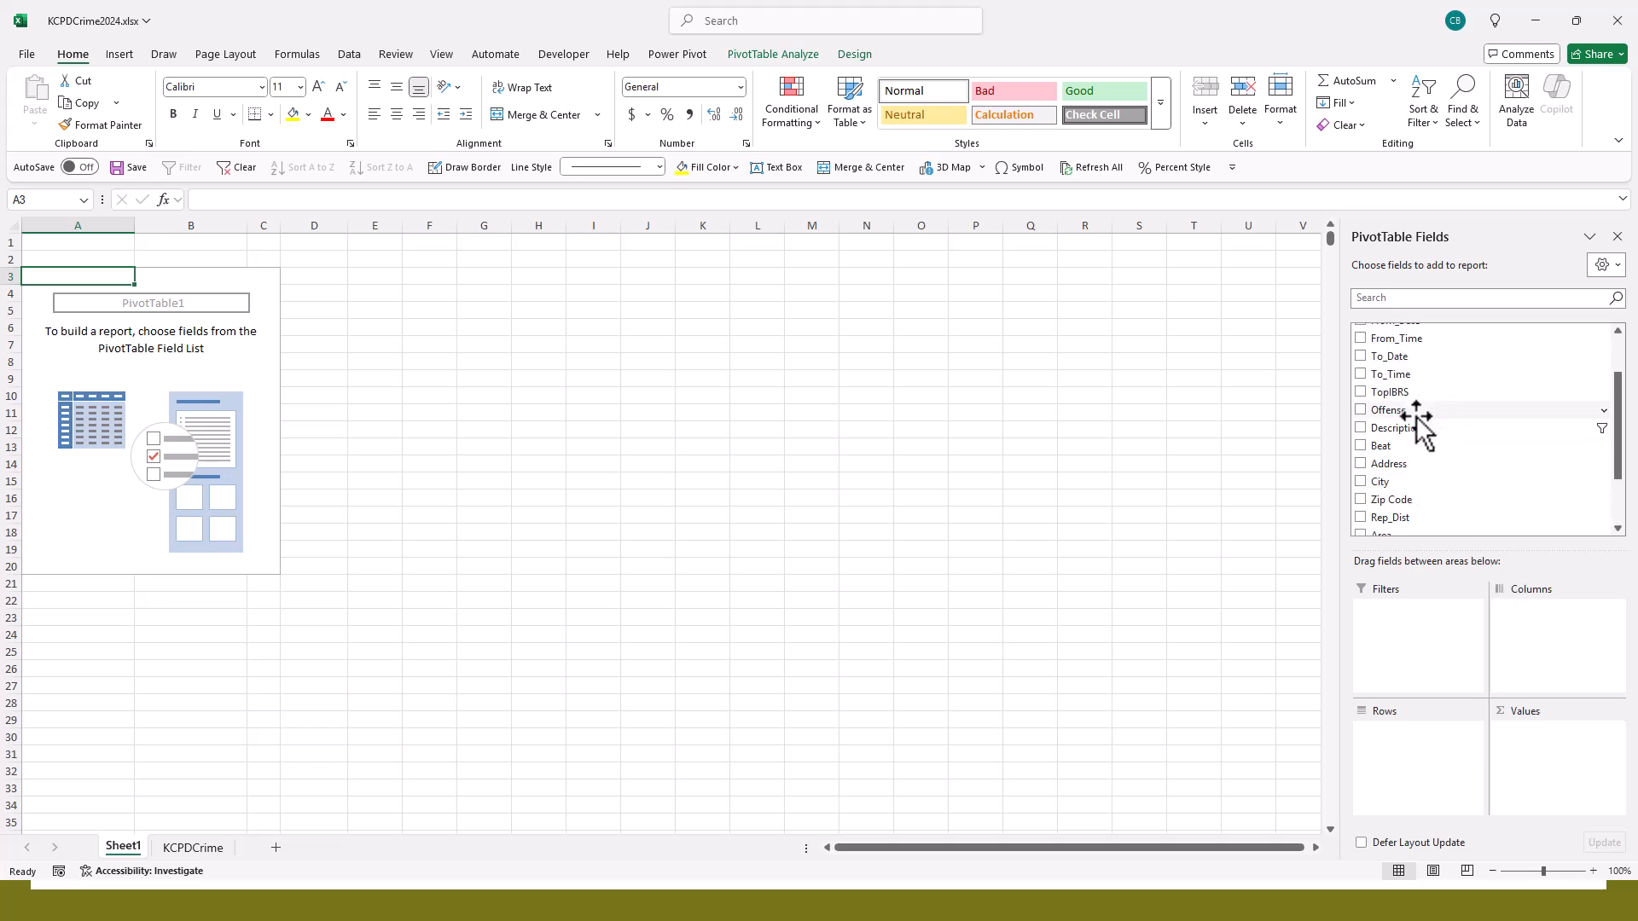
drag(1409, 428, 1429, 768)
scroll(1485, 367, up, 2)
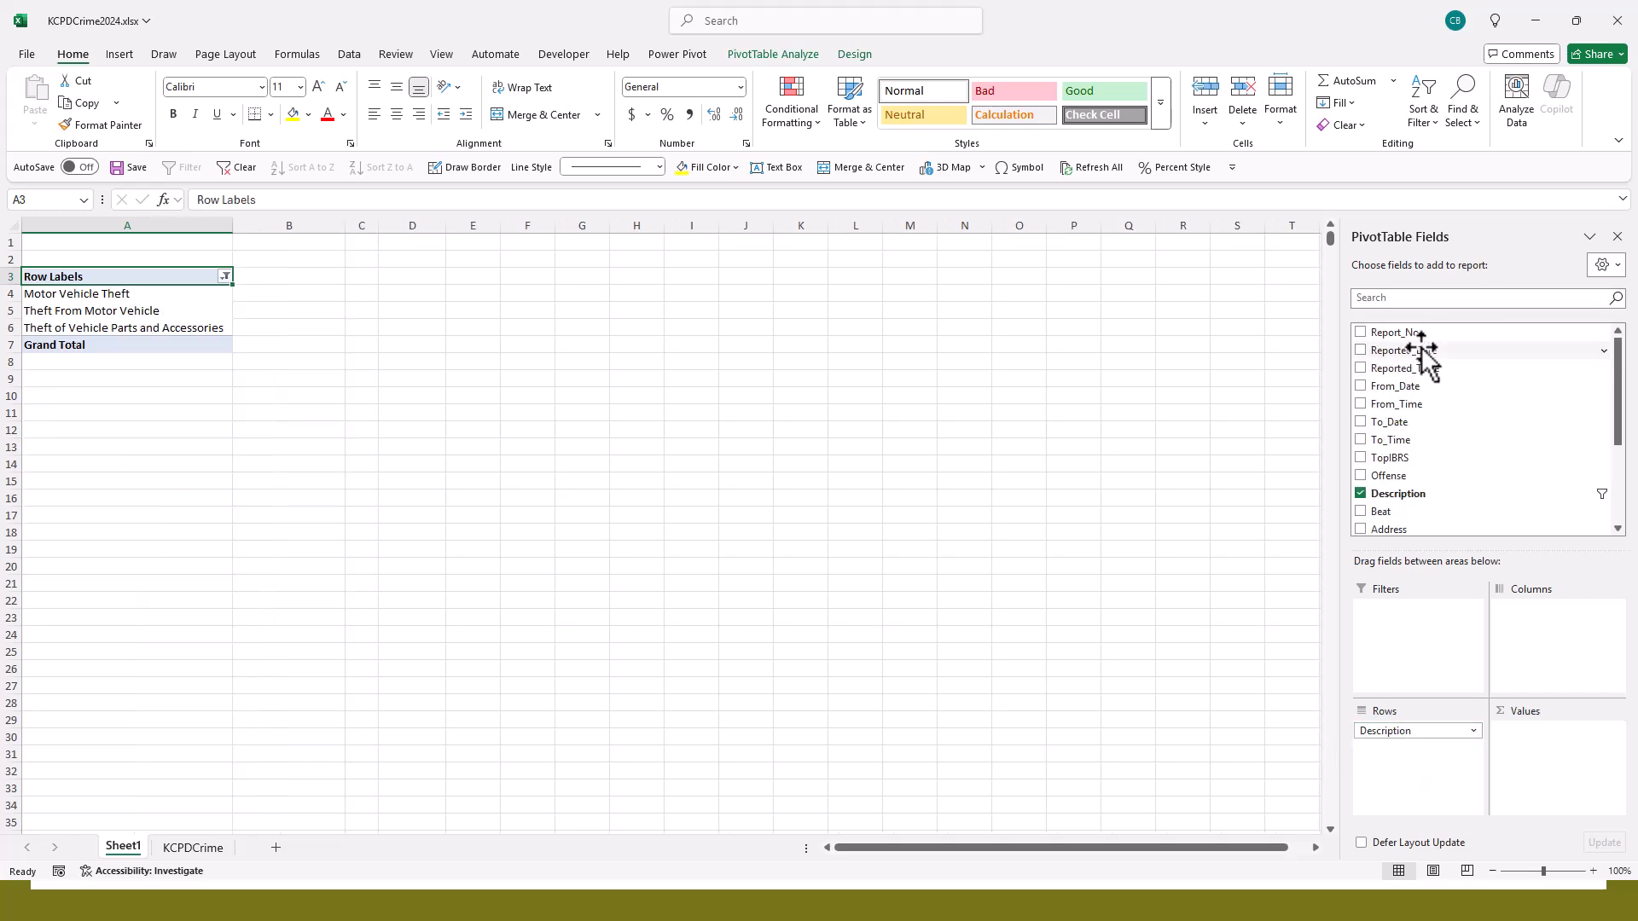
scroll(1438, 452, down, 3)
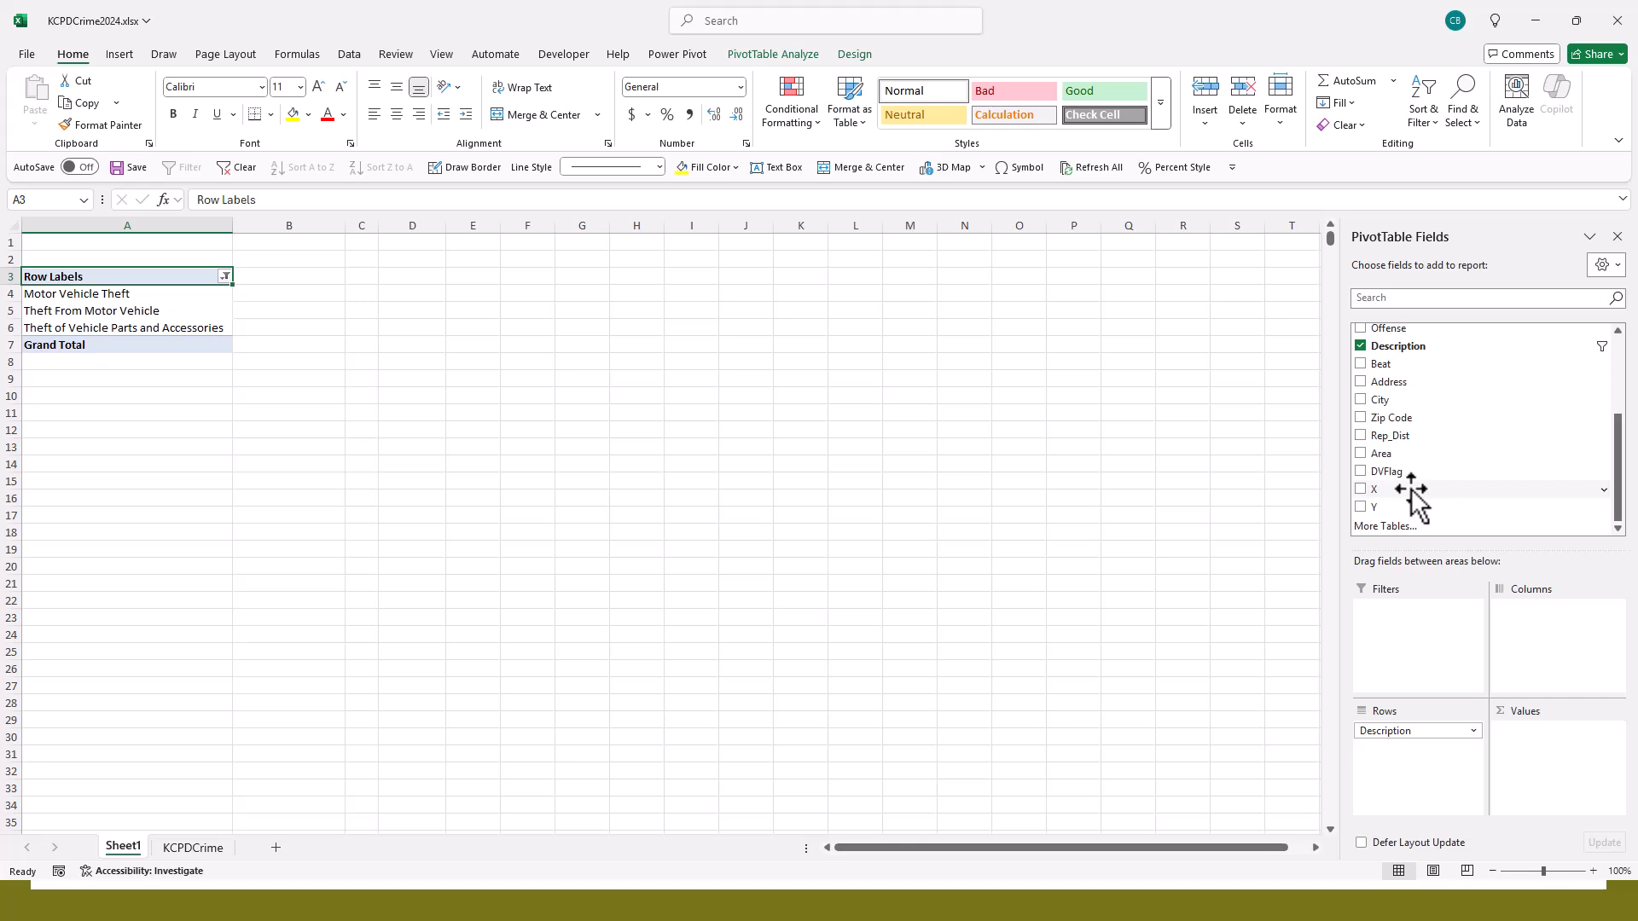
scroll(1420, 431, up, 3)
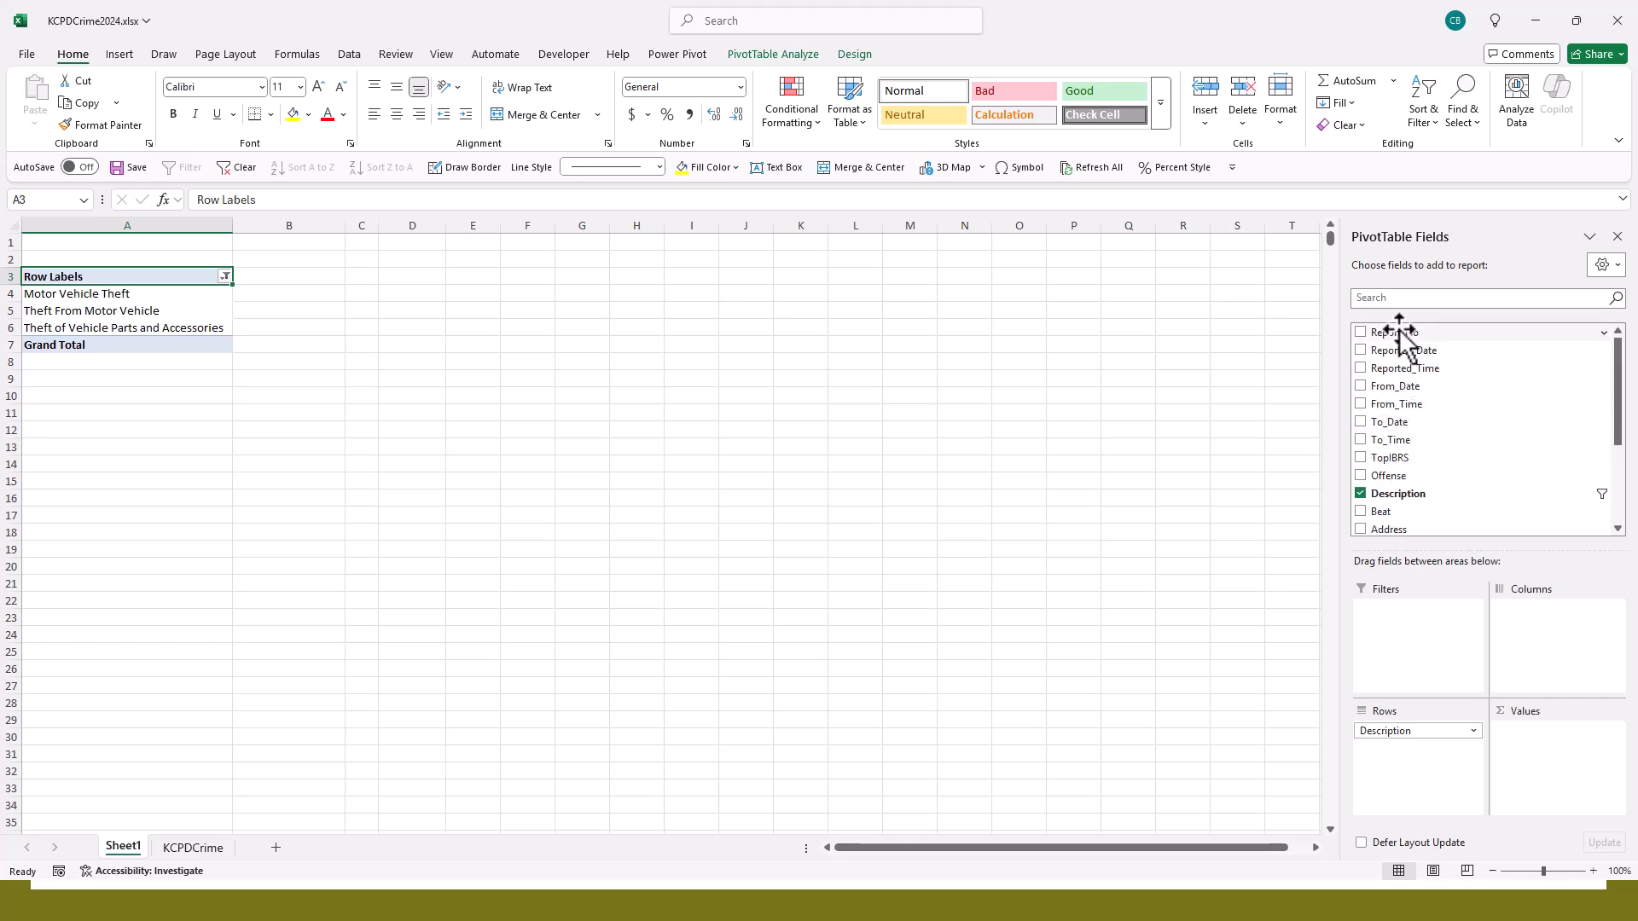
drag(1399, 333, 1545, 734)
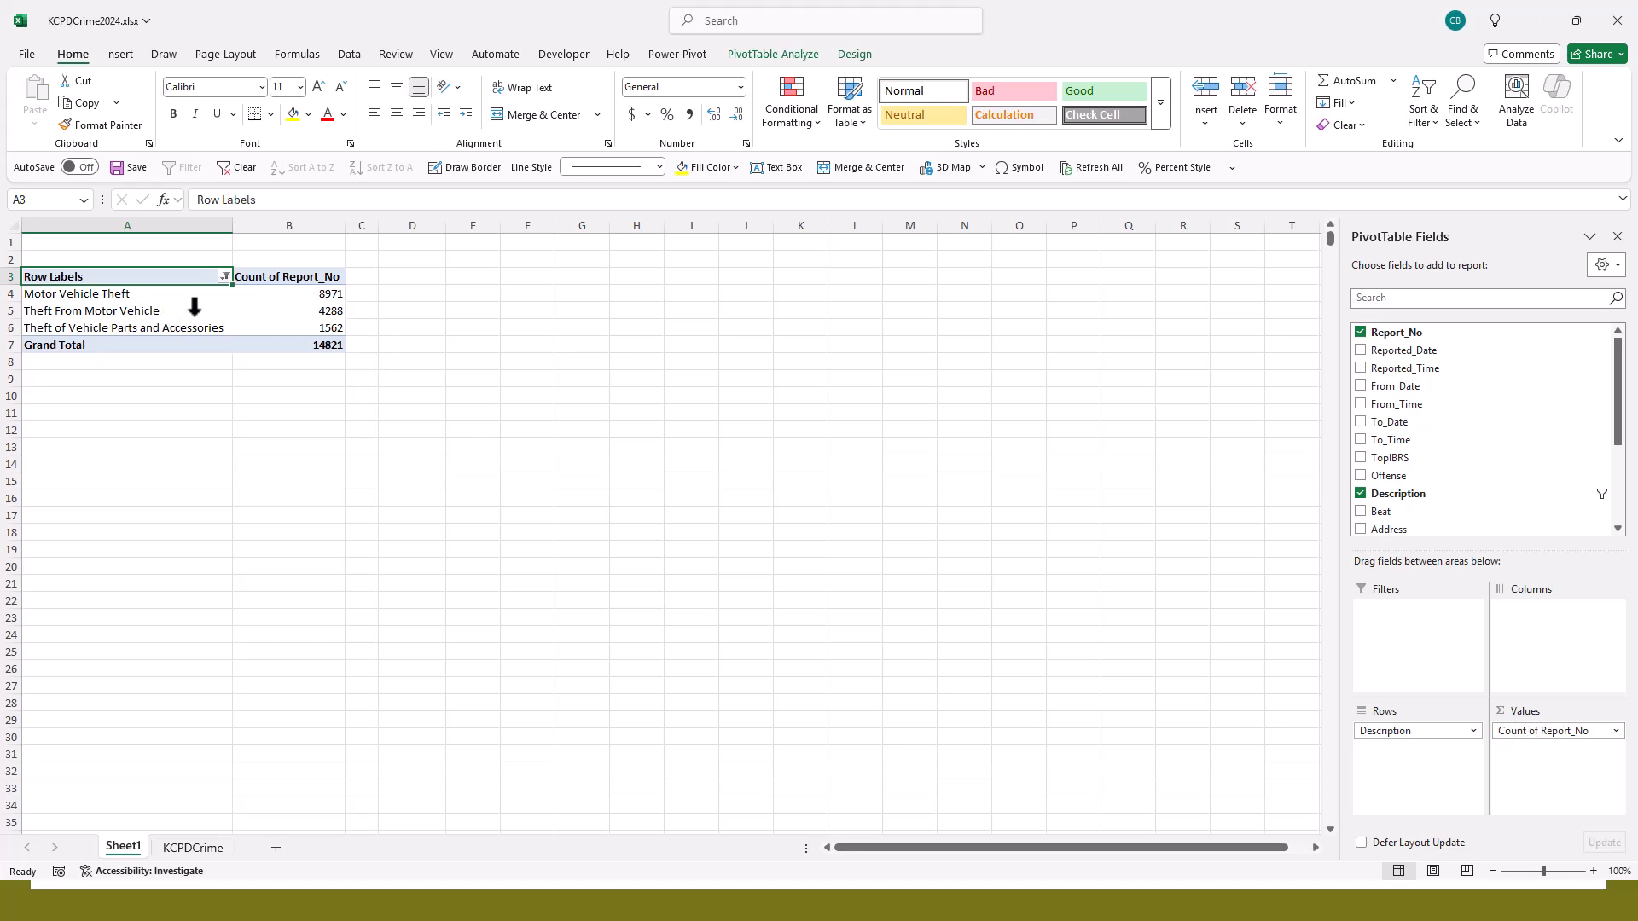
click(225, 276)
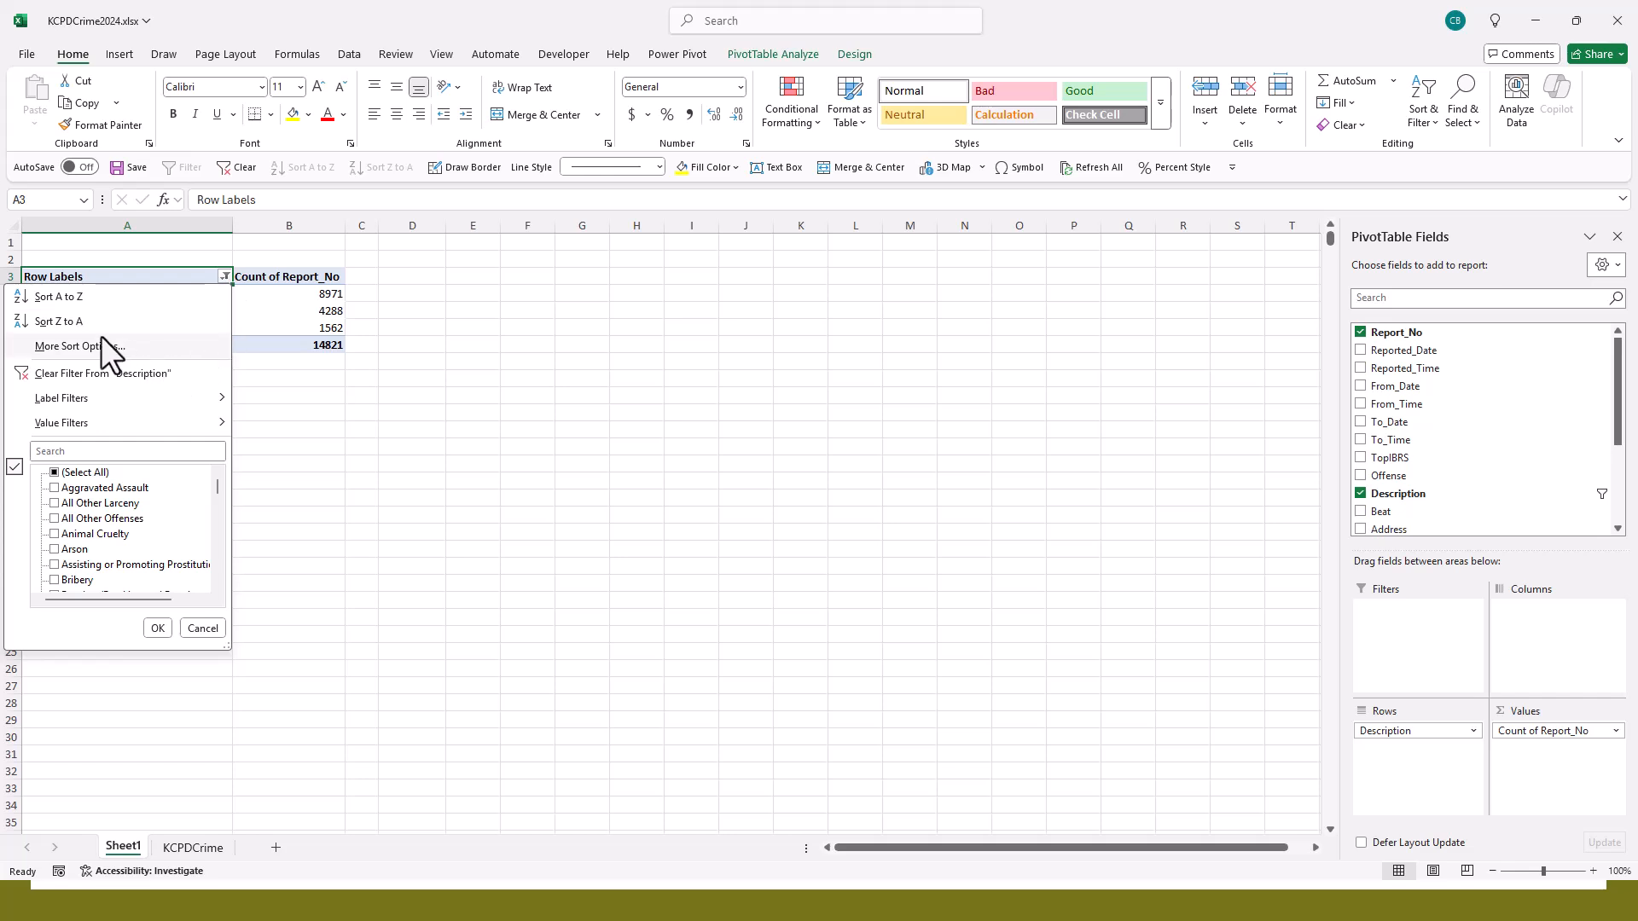
click(102, 373)
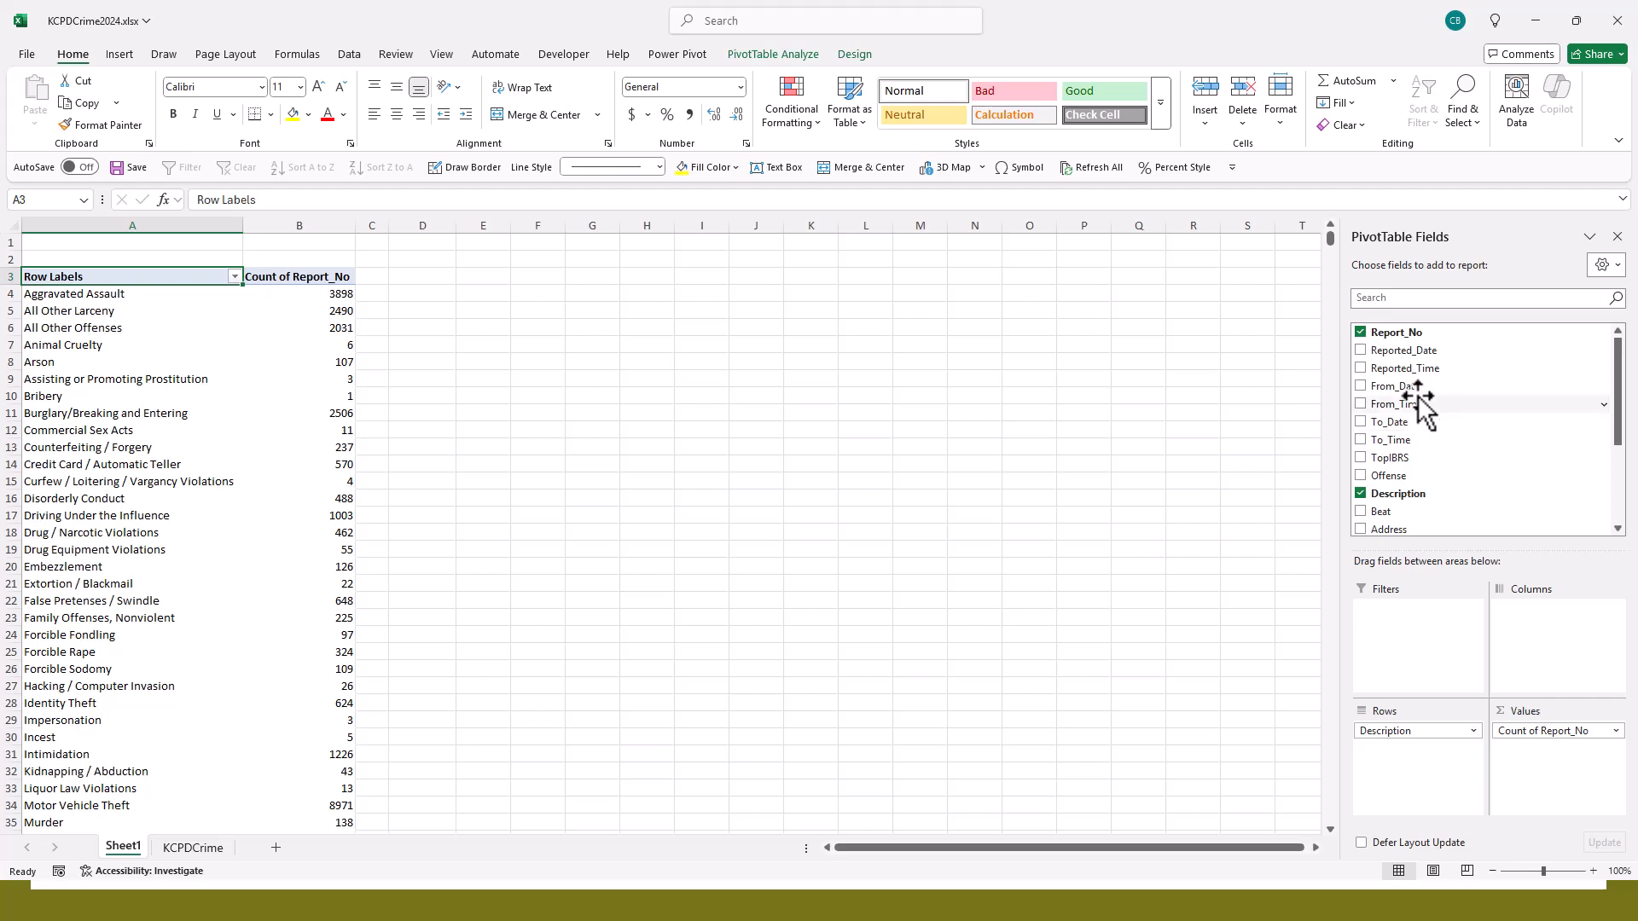
- Try Reported_Date in the PivotTable's columns, reduce it to months only, and take it out again
drag(1422, 351, 1547, 648)
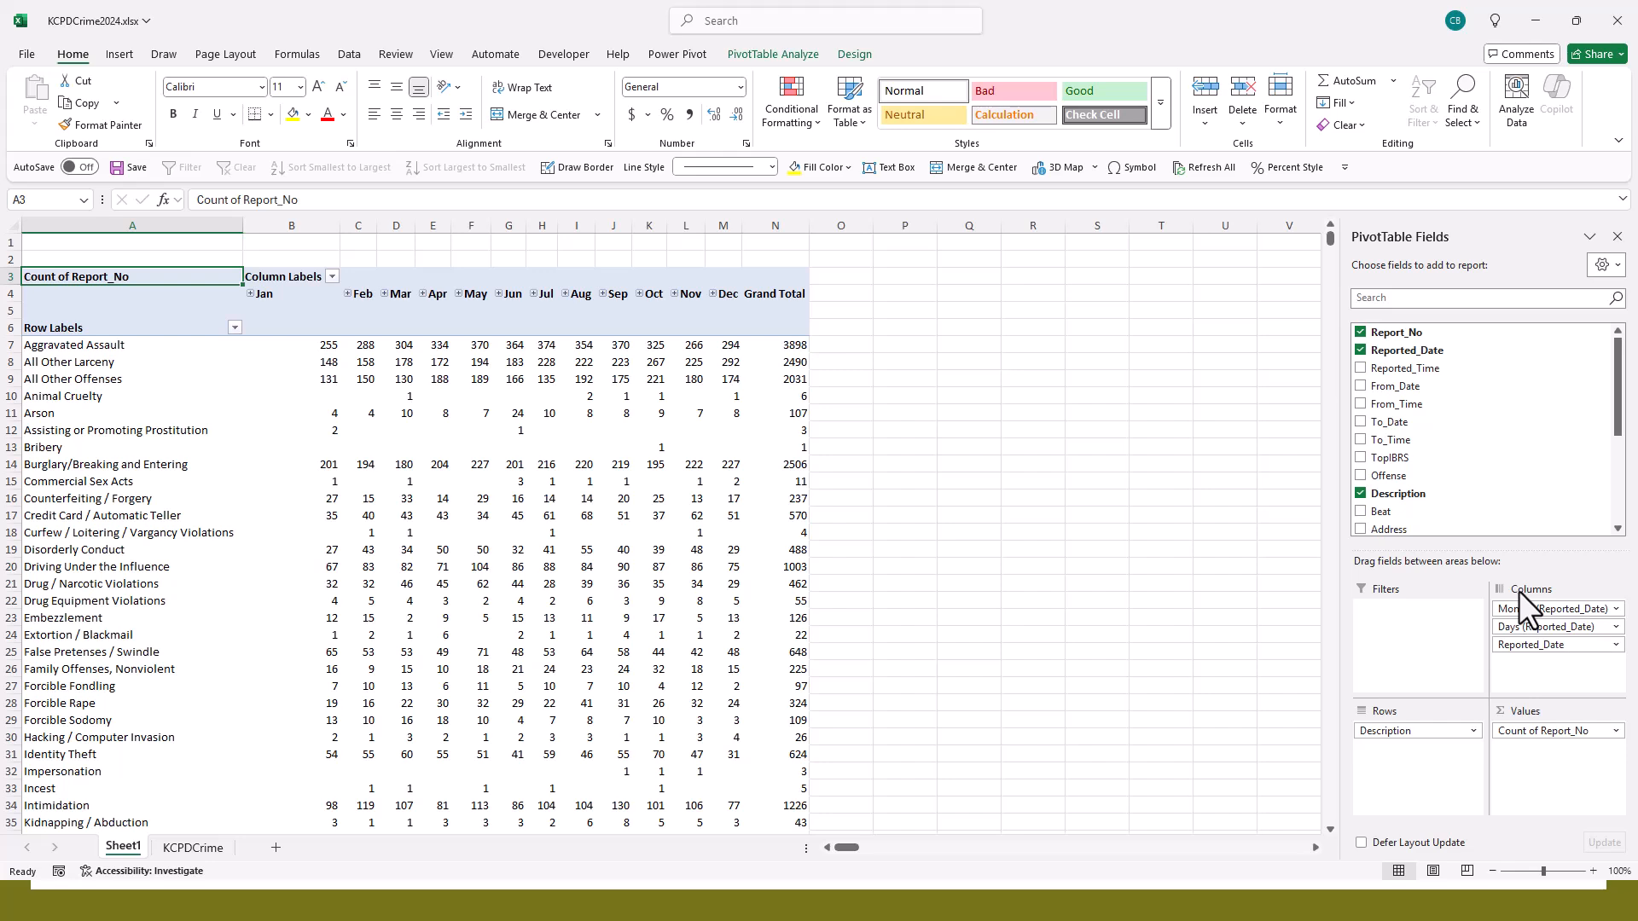
drag(1554, 645, 1531, 511)
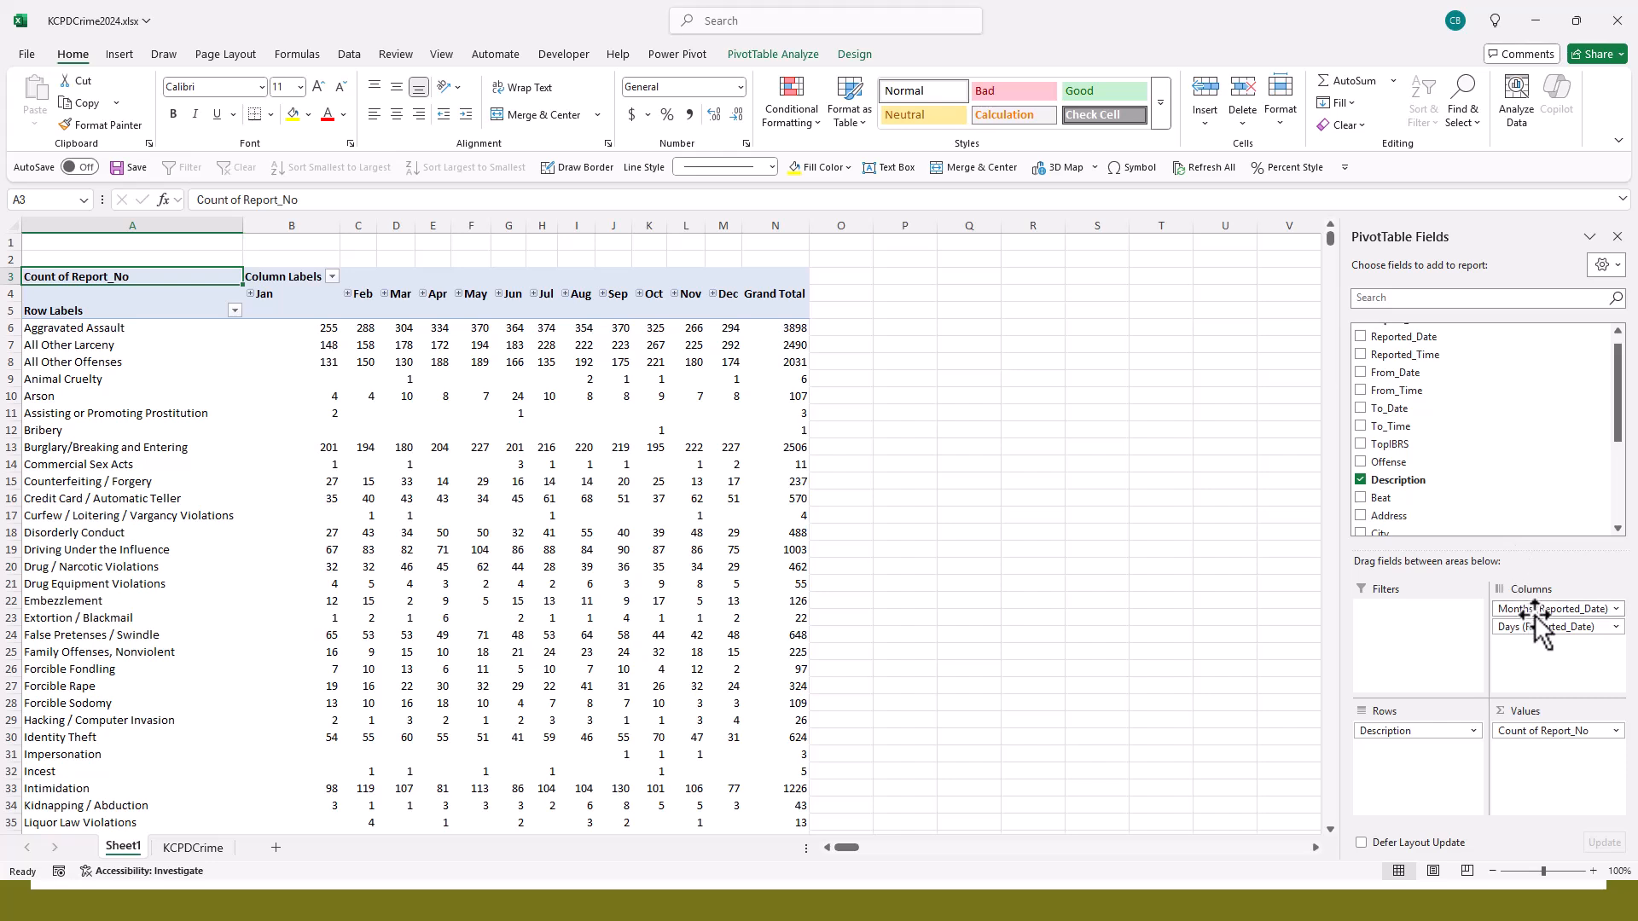
drag(1542, 631, 1535, 505)
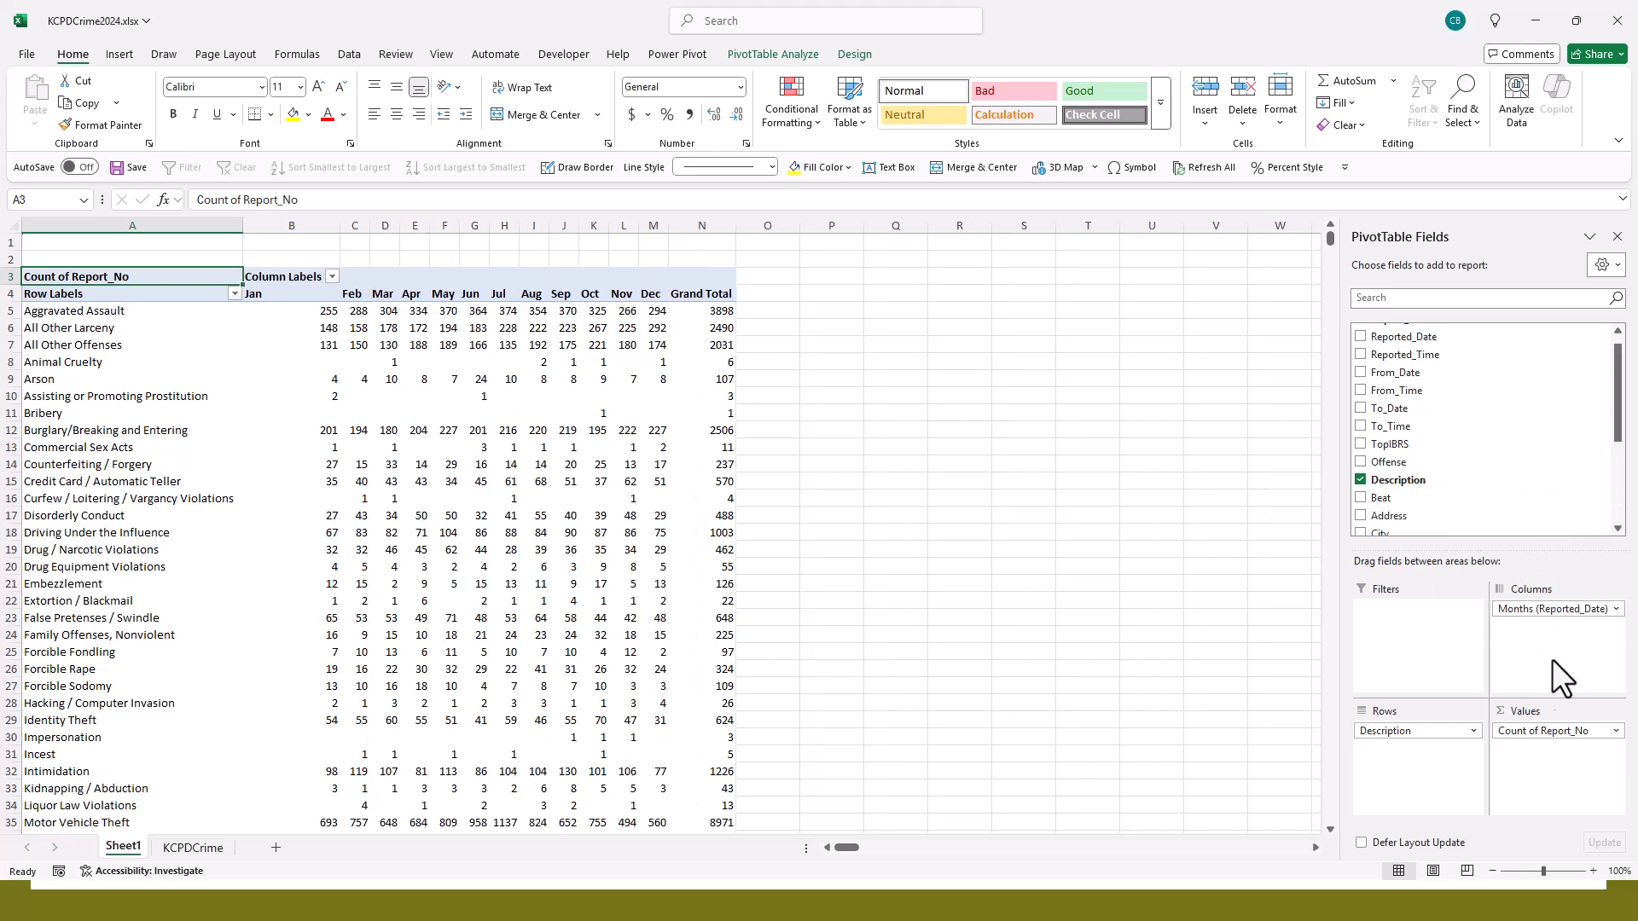
drag(1547, 600, 1527, 510)
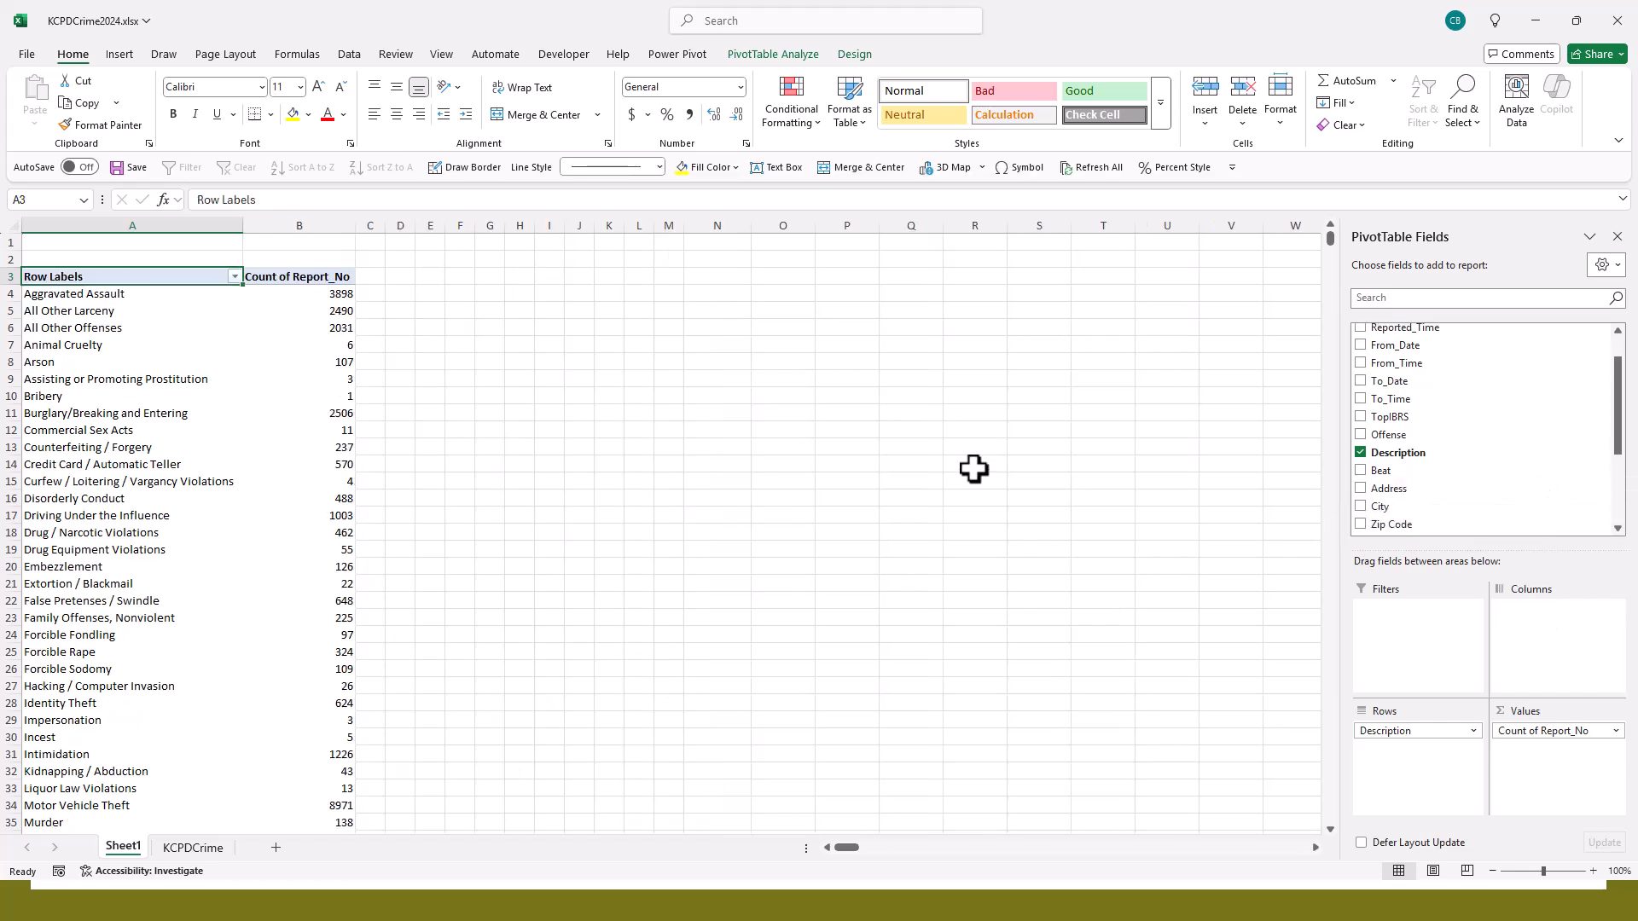
- In the KCPDCrime sheet, insert three blank columns between Reported_Date and Reported_Time
click(188, 846)
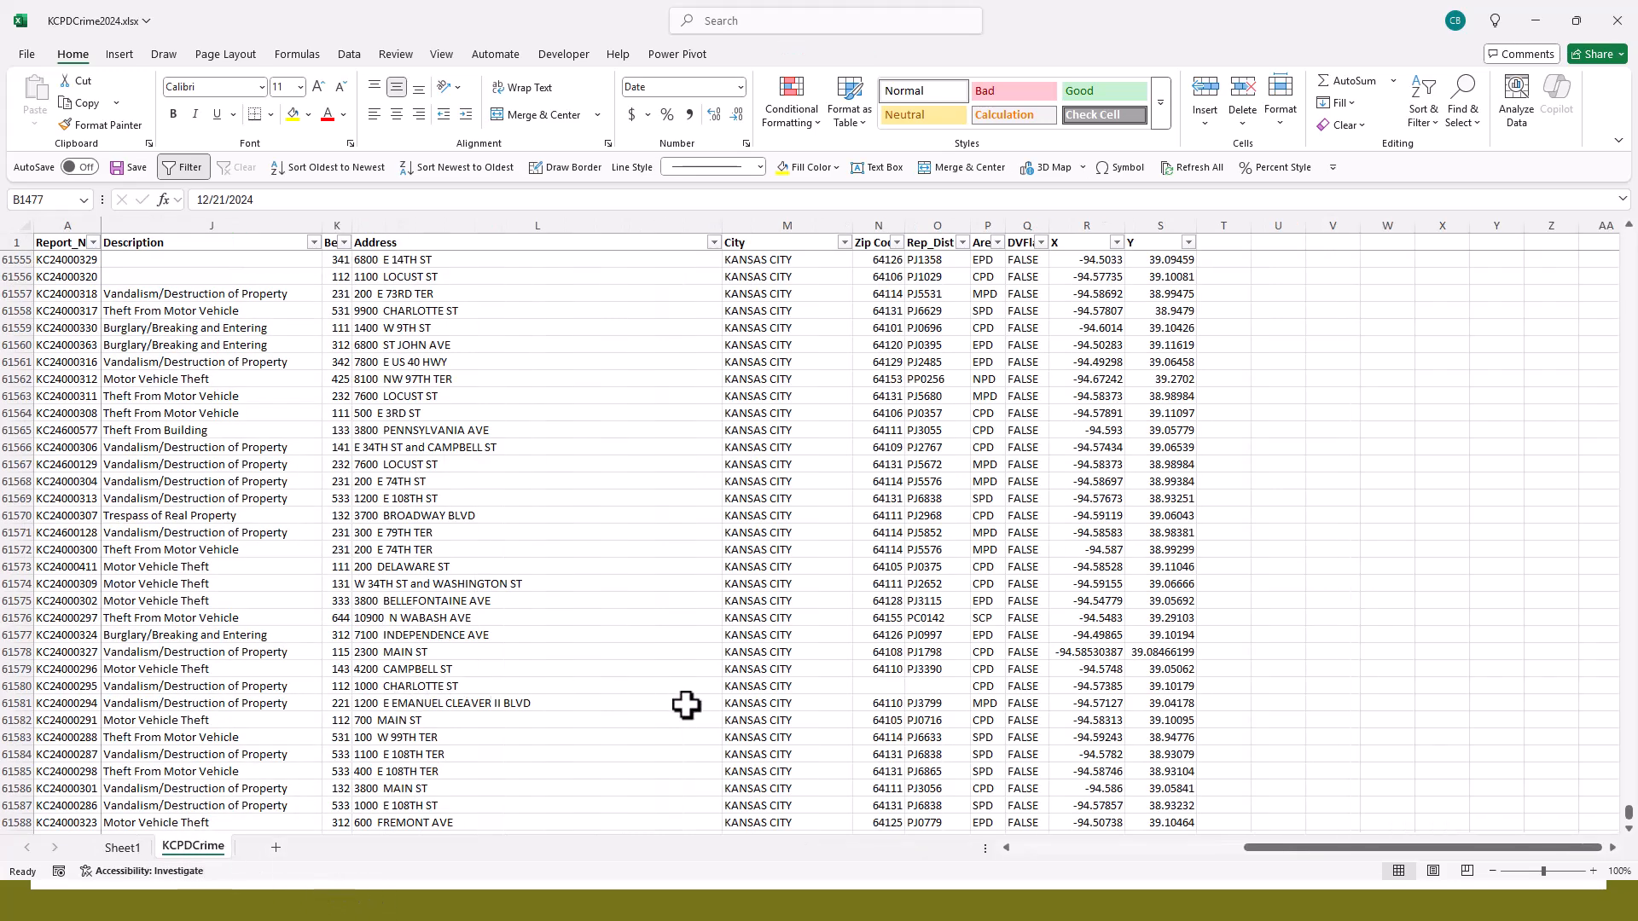
scroll(700, 689, down, 1)
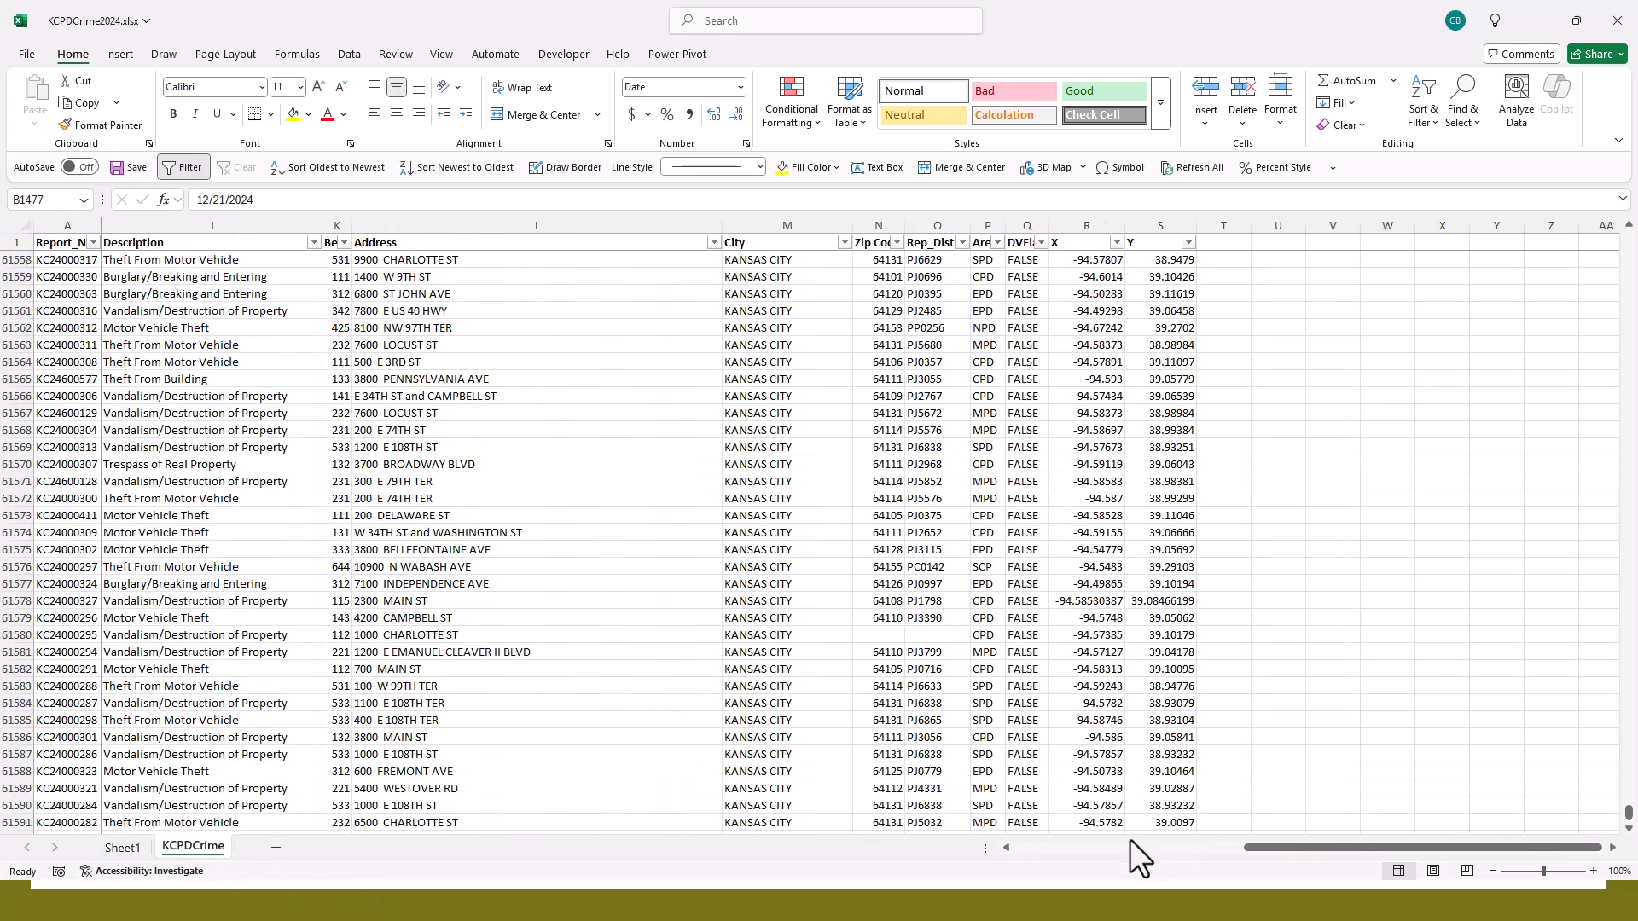
click(1025, 848)
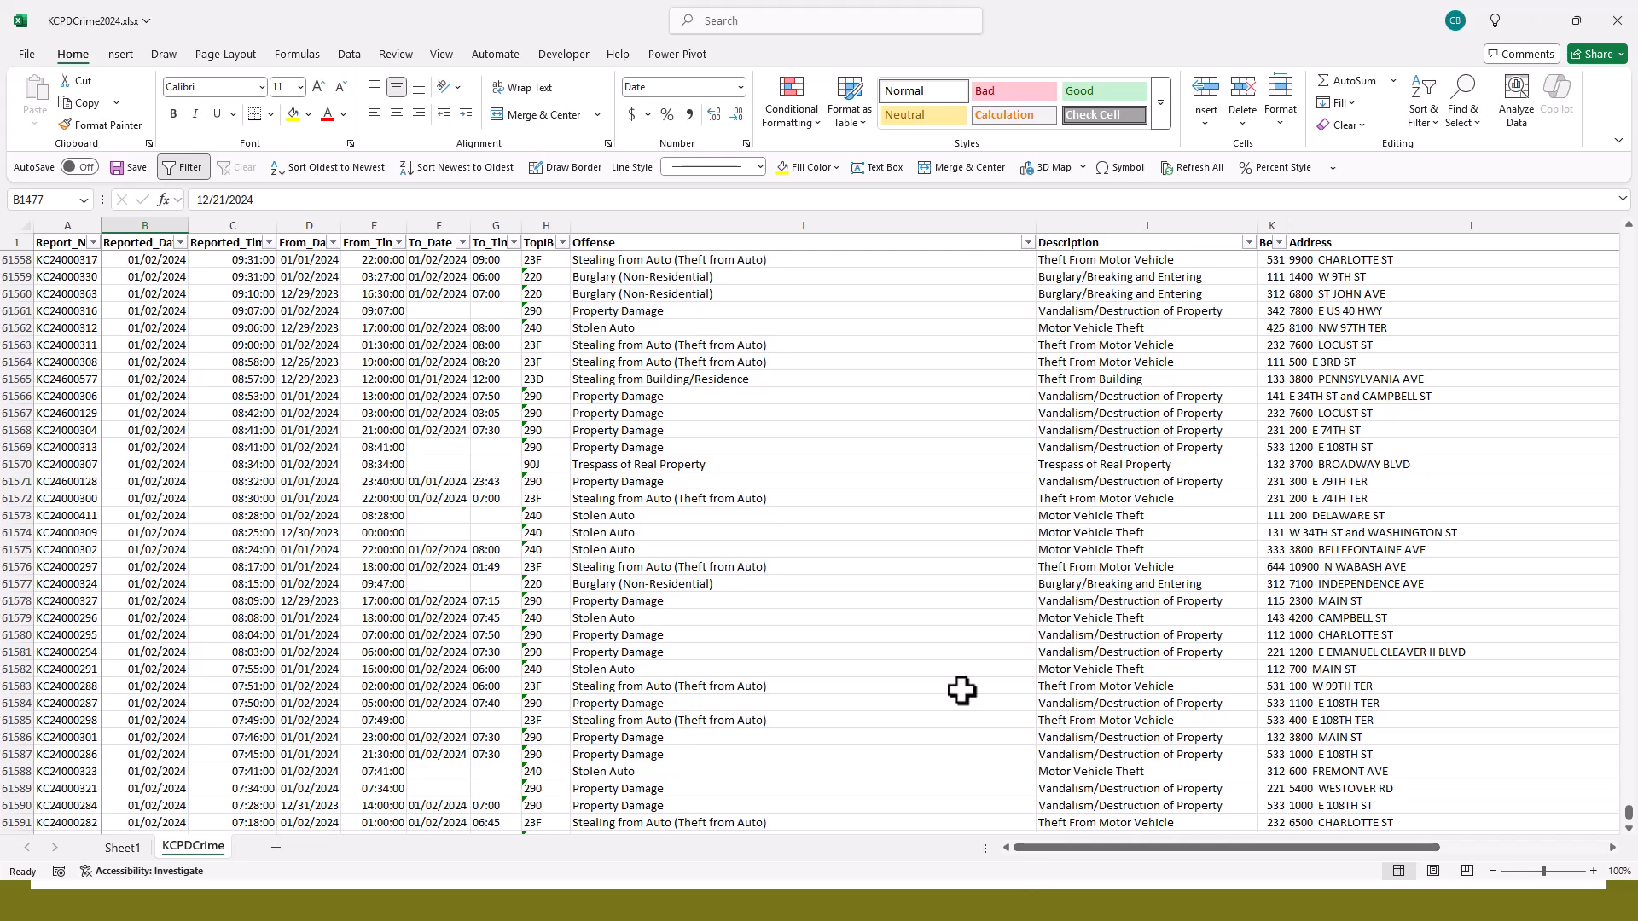
drag(1387, 846, 1348, 816)
right_click(225, 220)
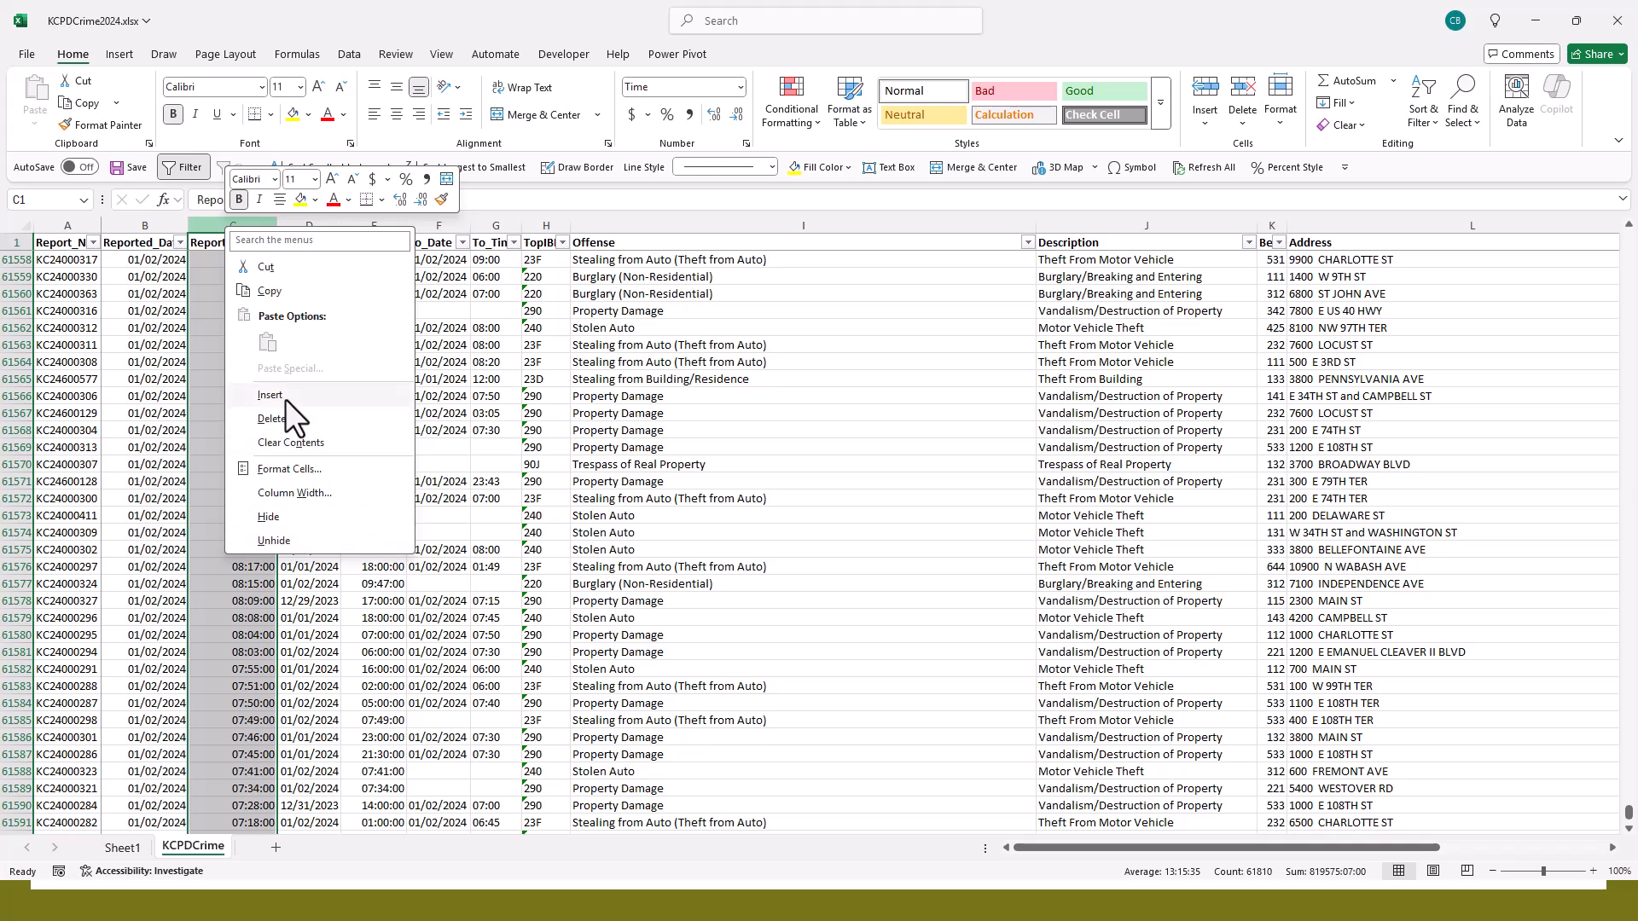
click(197, 285)
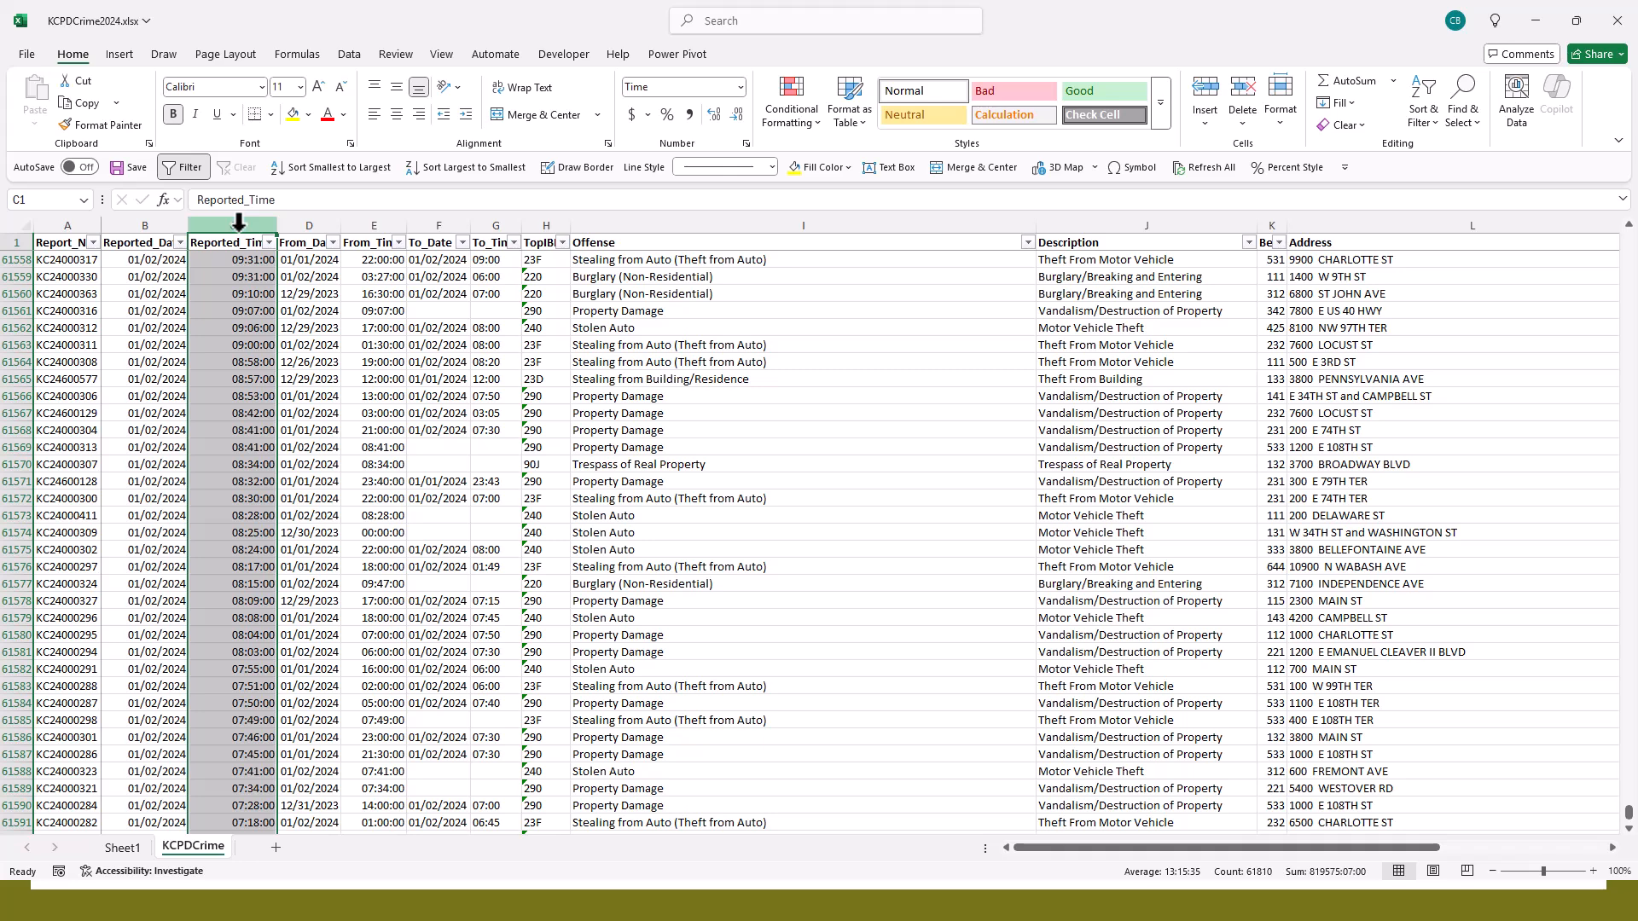
right_click(238, 222)
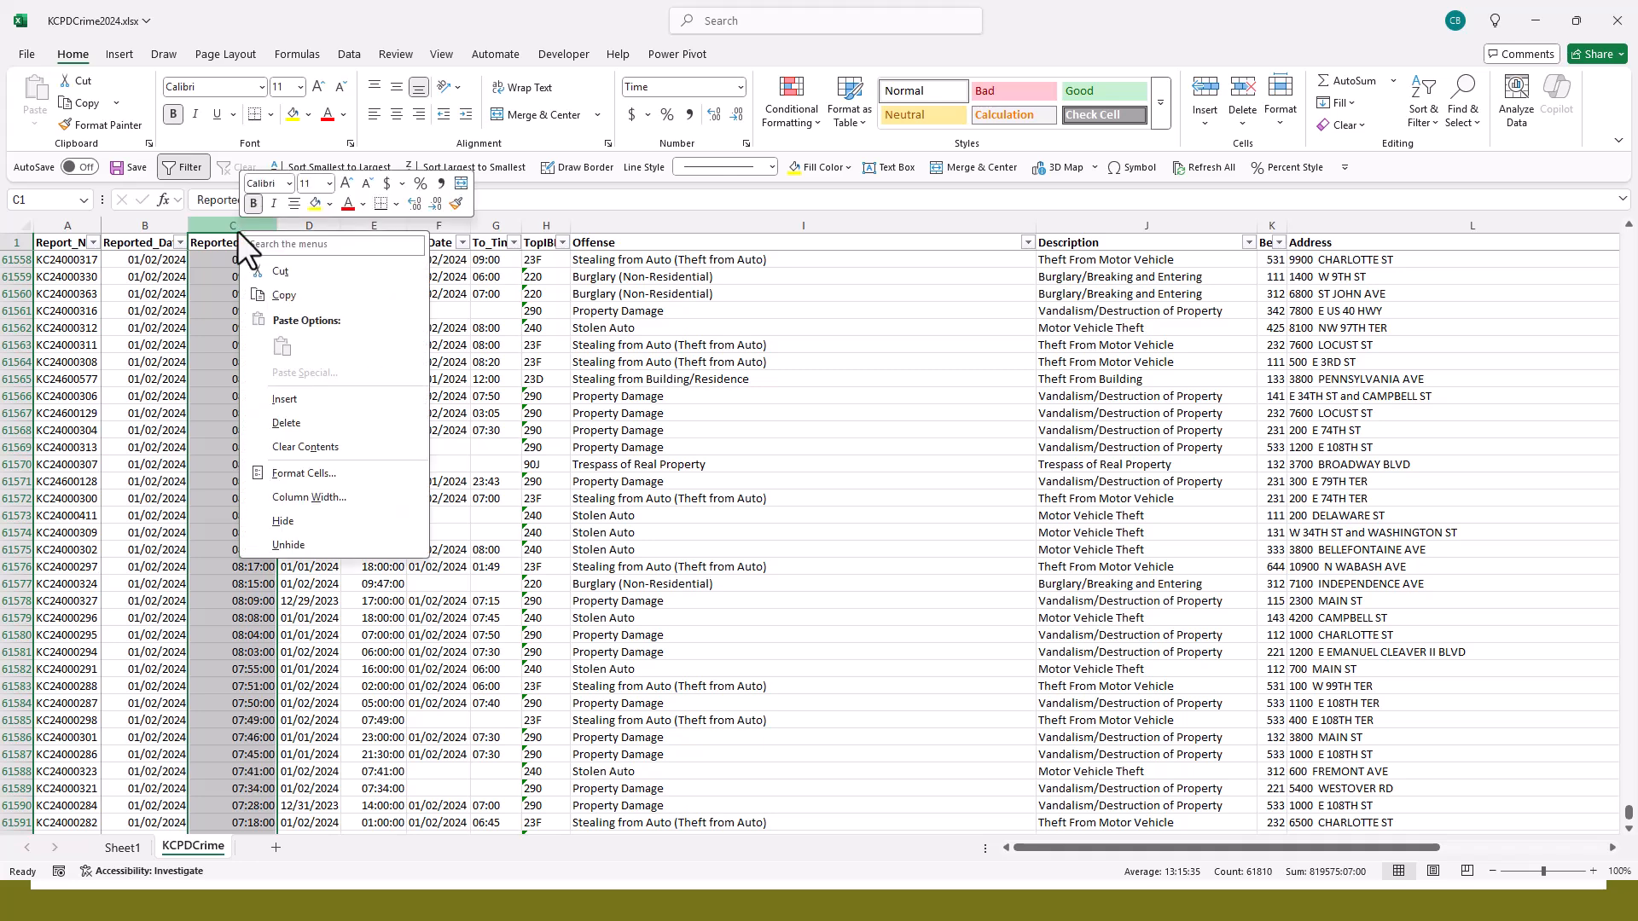
click(301, 404)
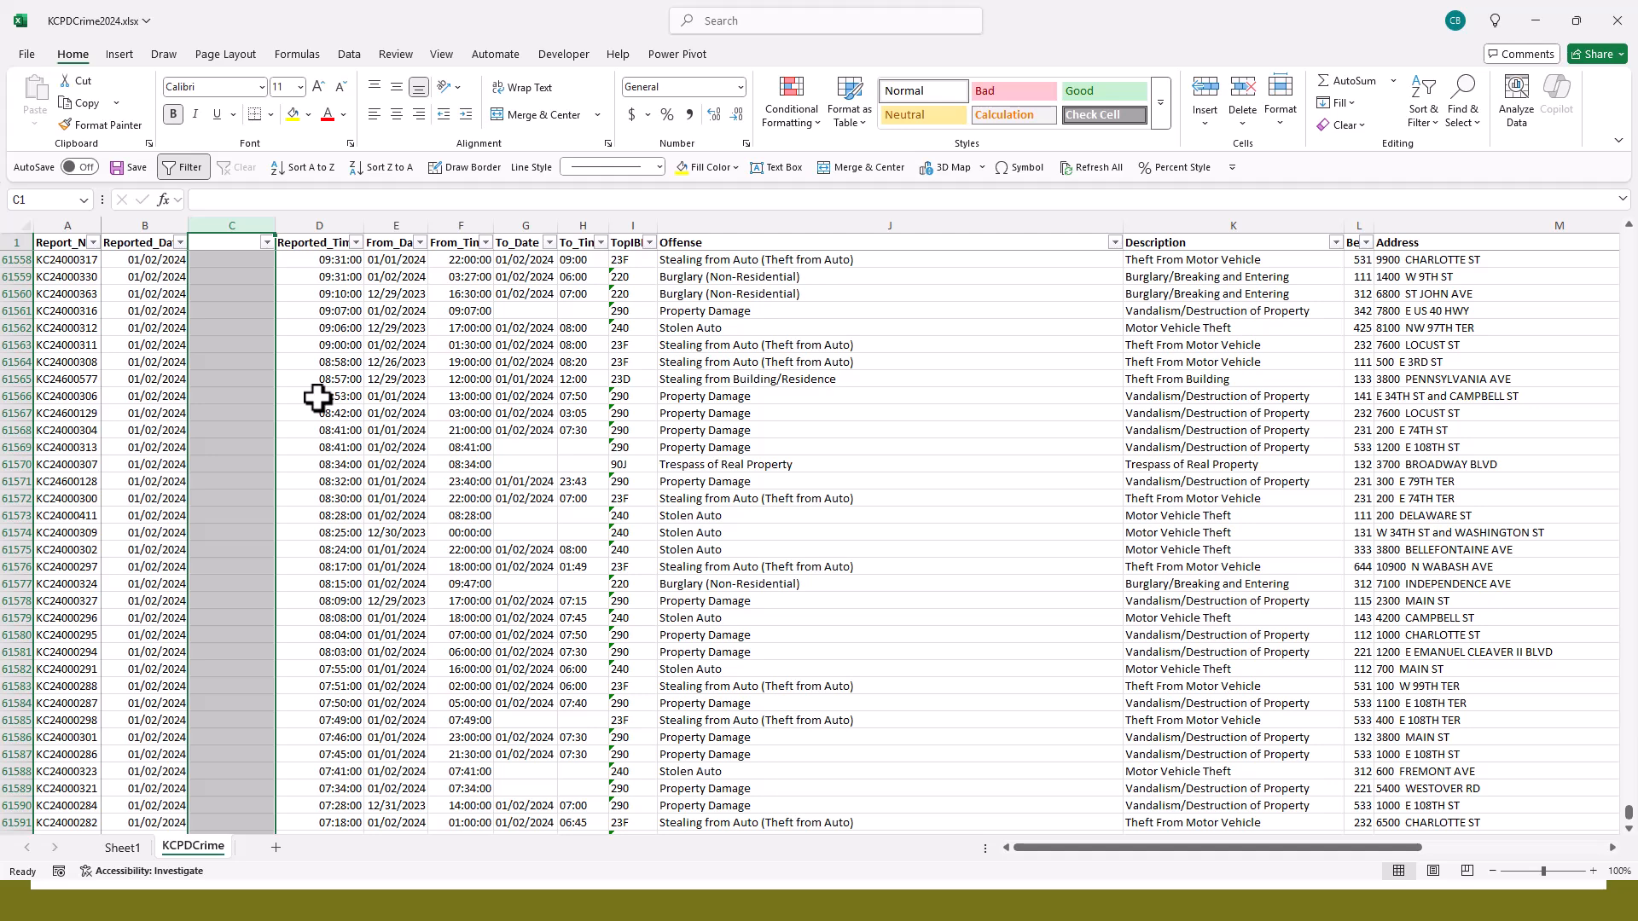
key(F4)
key(F4)
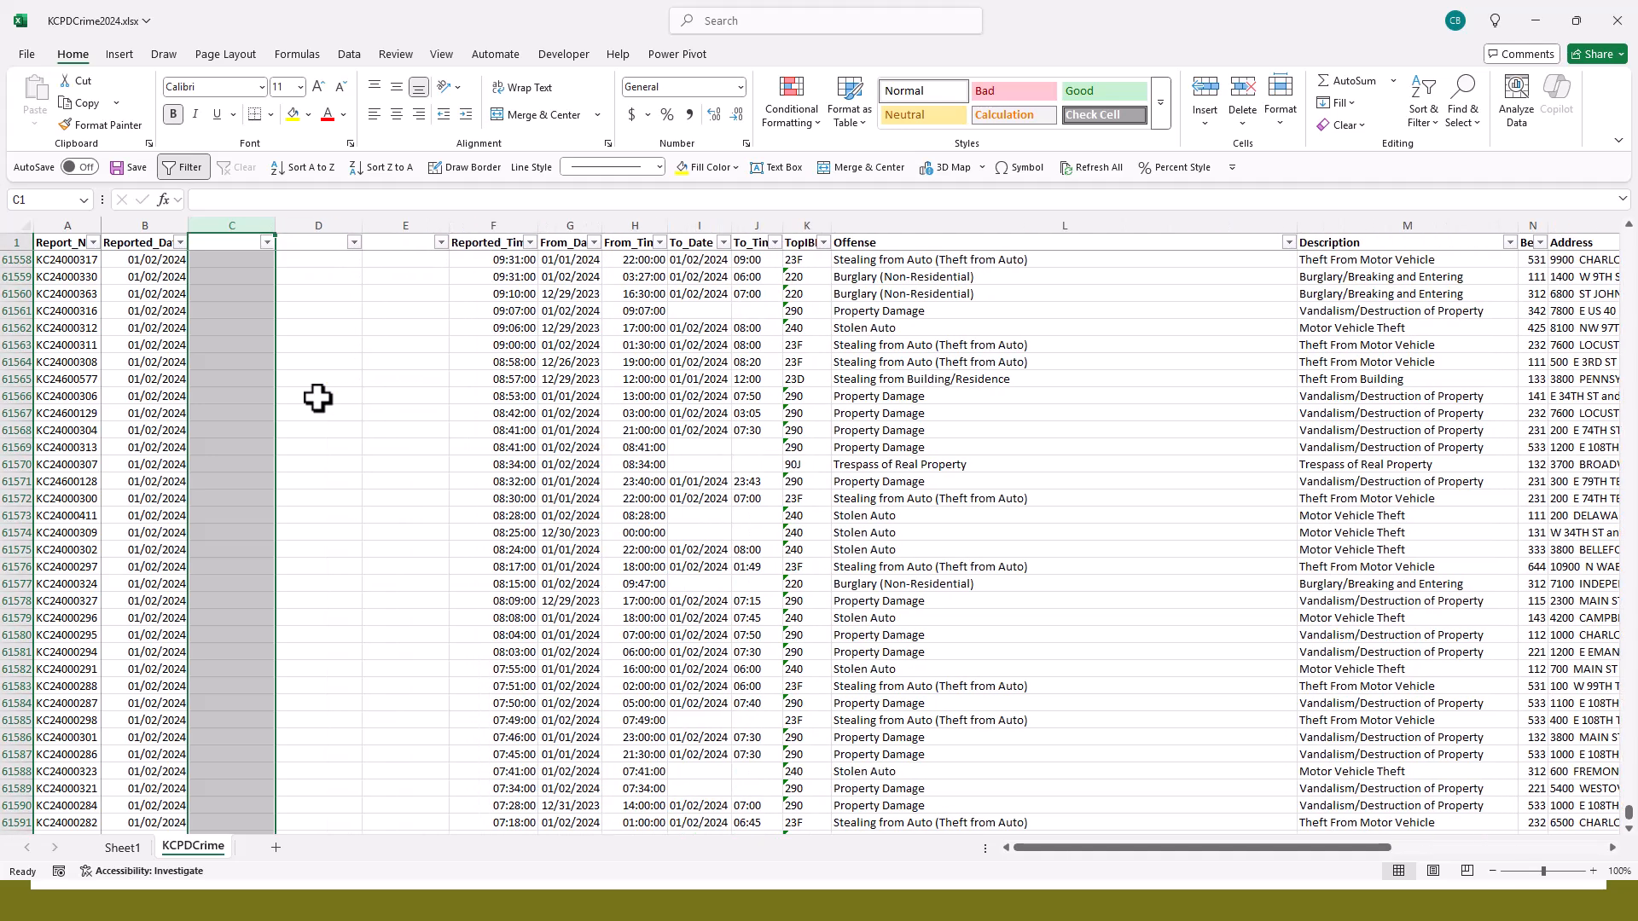
- Title the three blank columns Year, Month and DOW in cells C1 to E1
key(Right)
key(Left)
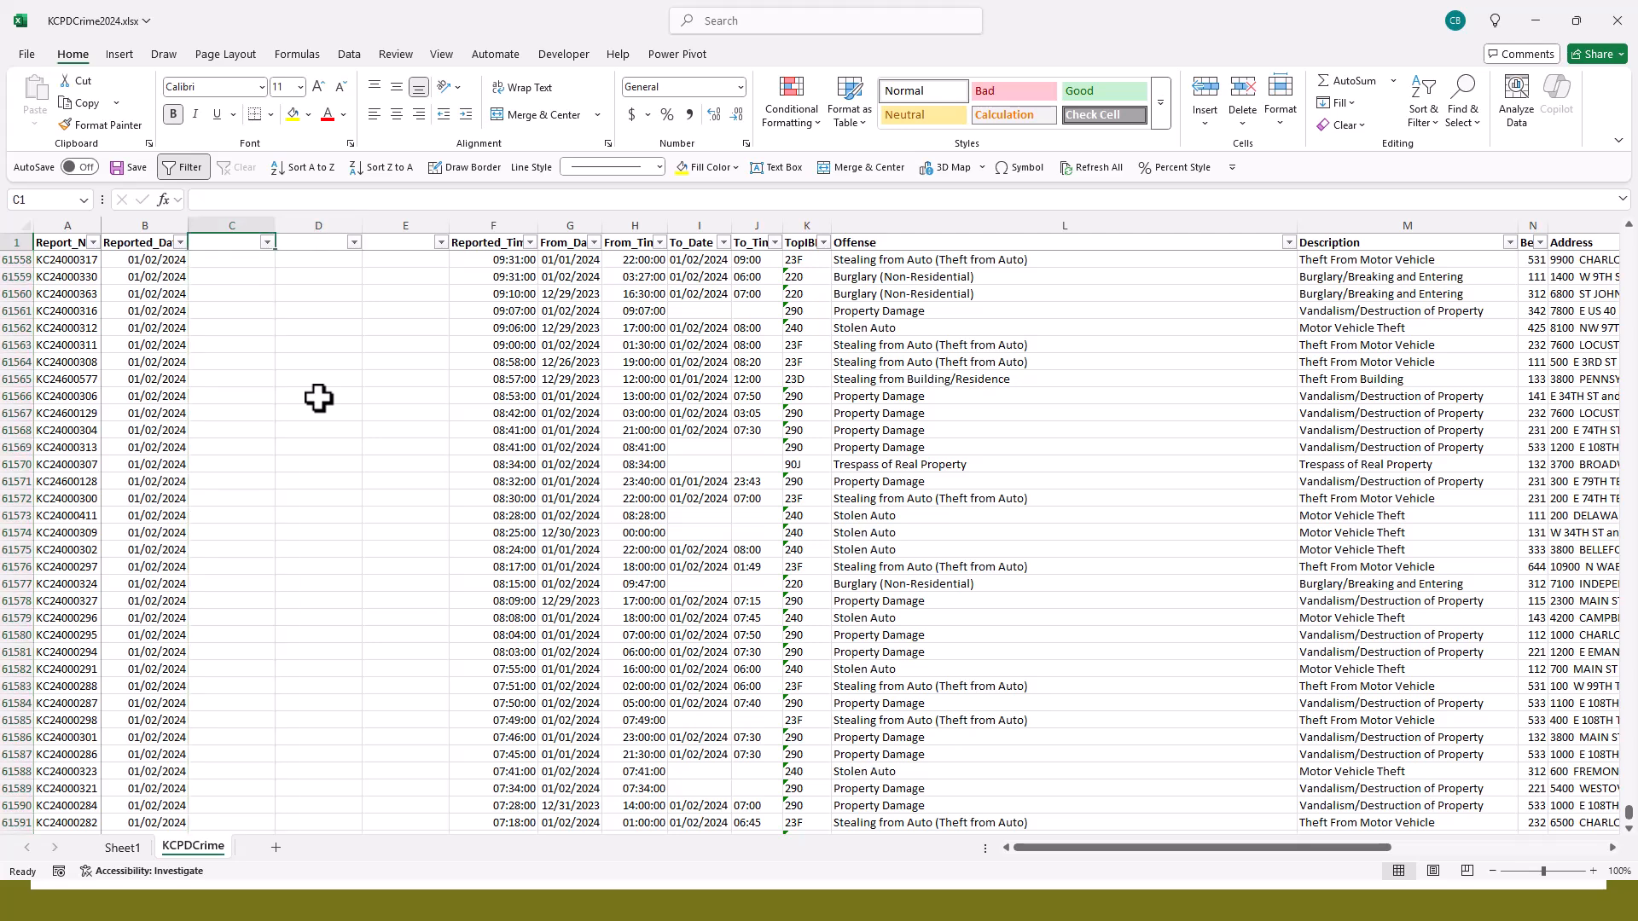
text(Year)
key(Tab)
text(Month)
key(Tab)
text(DOW)
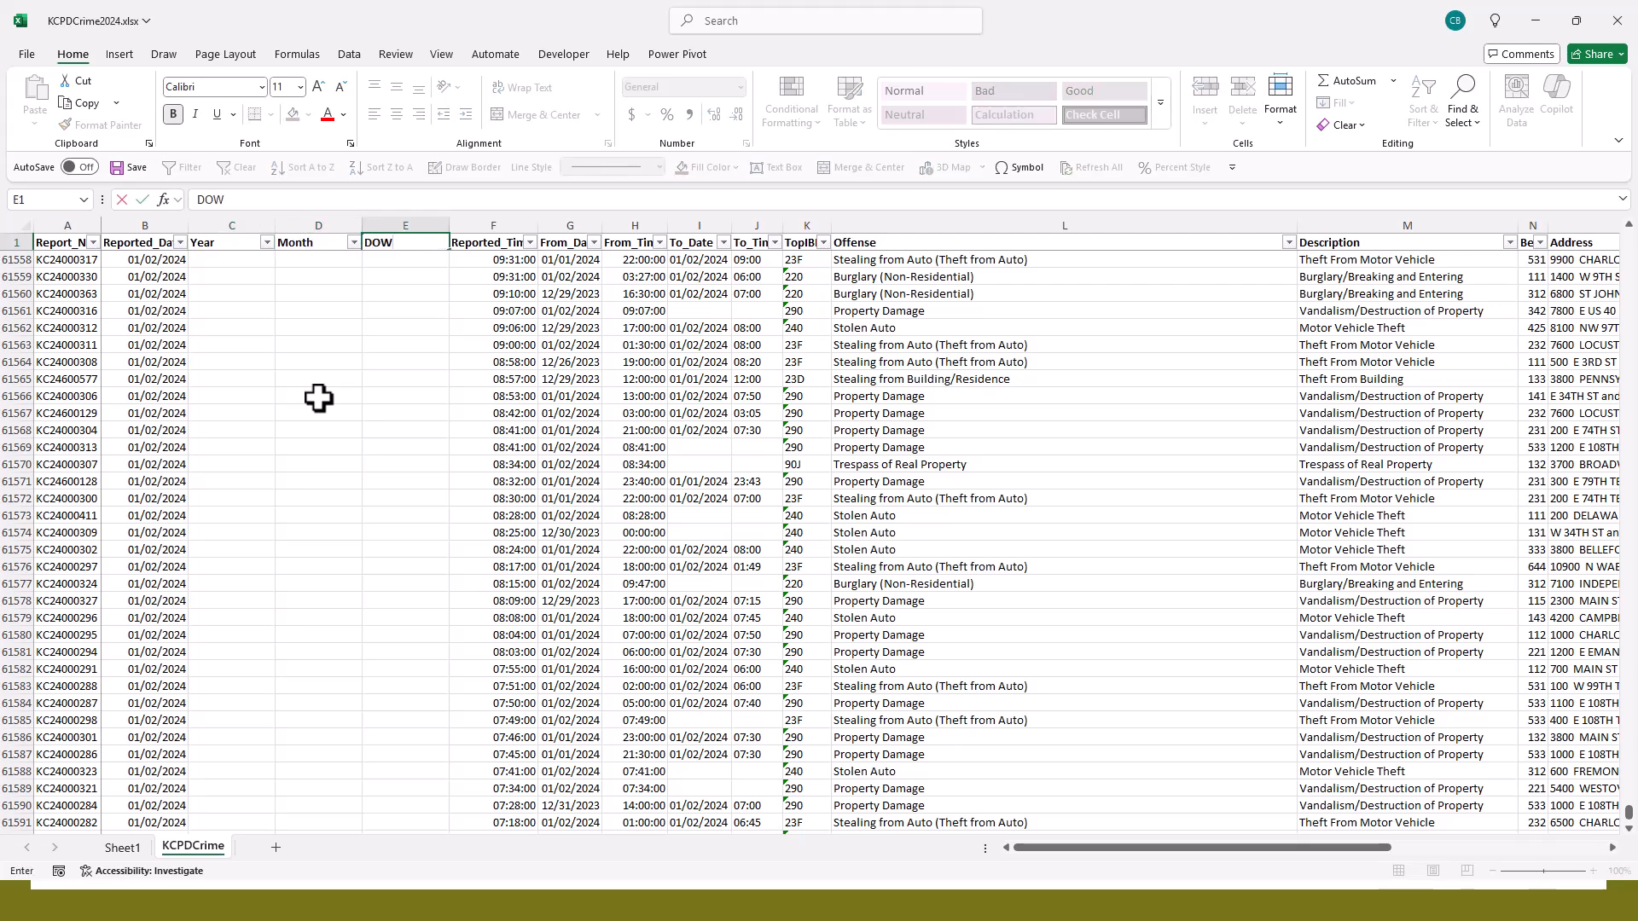
key(Return)
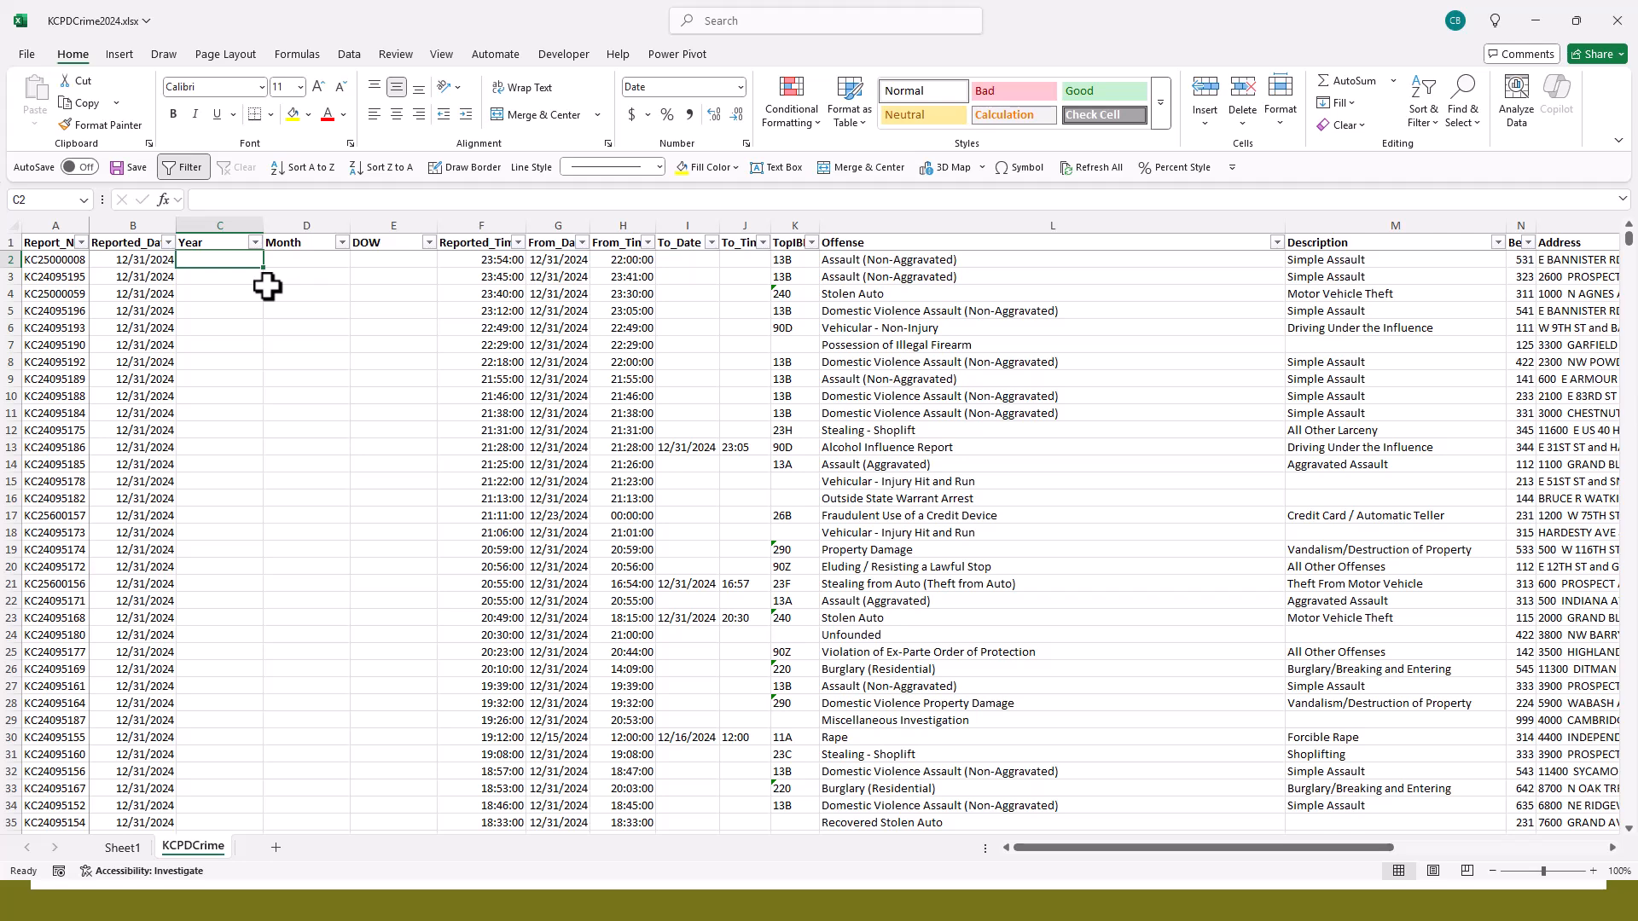
- Insert a column before Year and title it Play Around
click(223, 227)
right_click(223, 229)
click(285, 408)
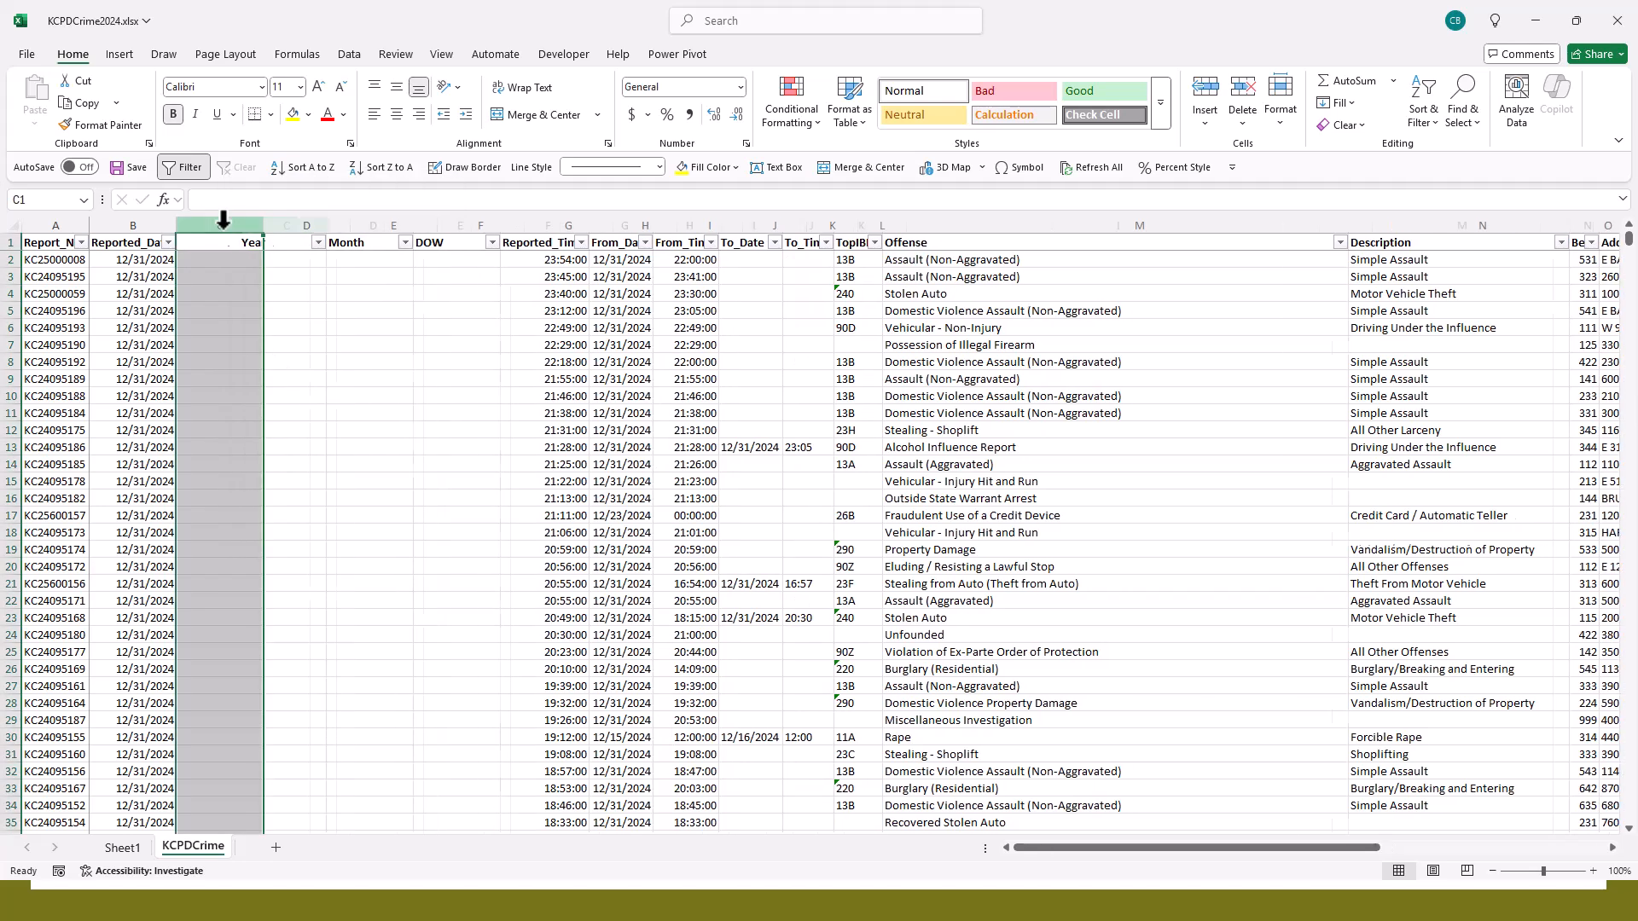
click(223, 242)
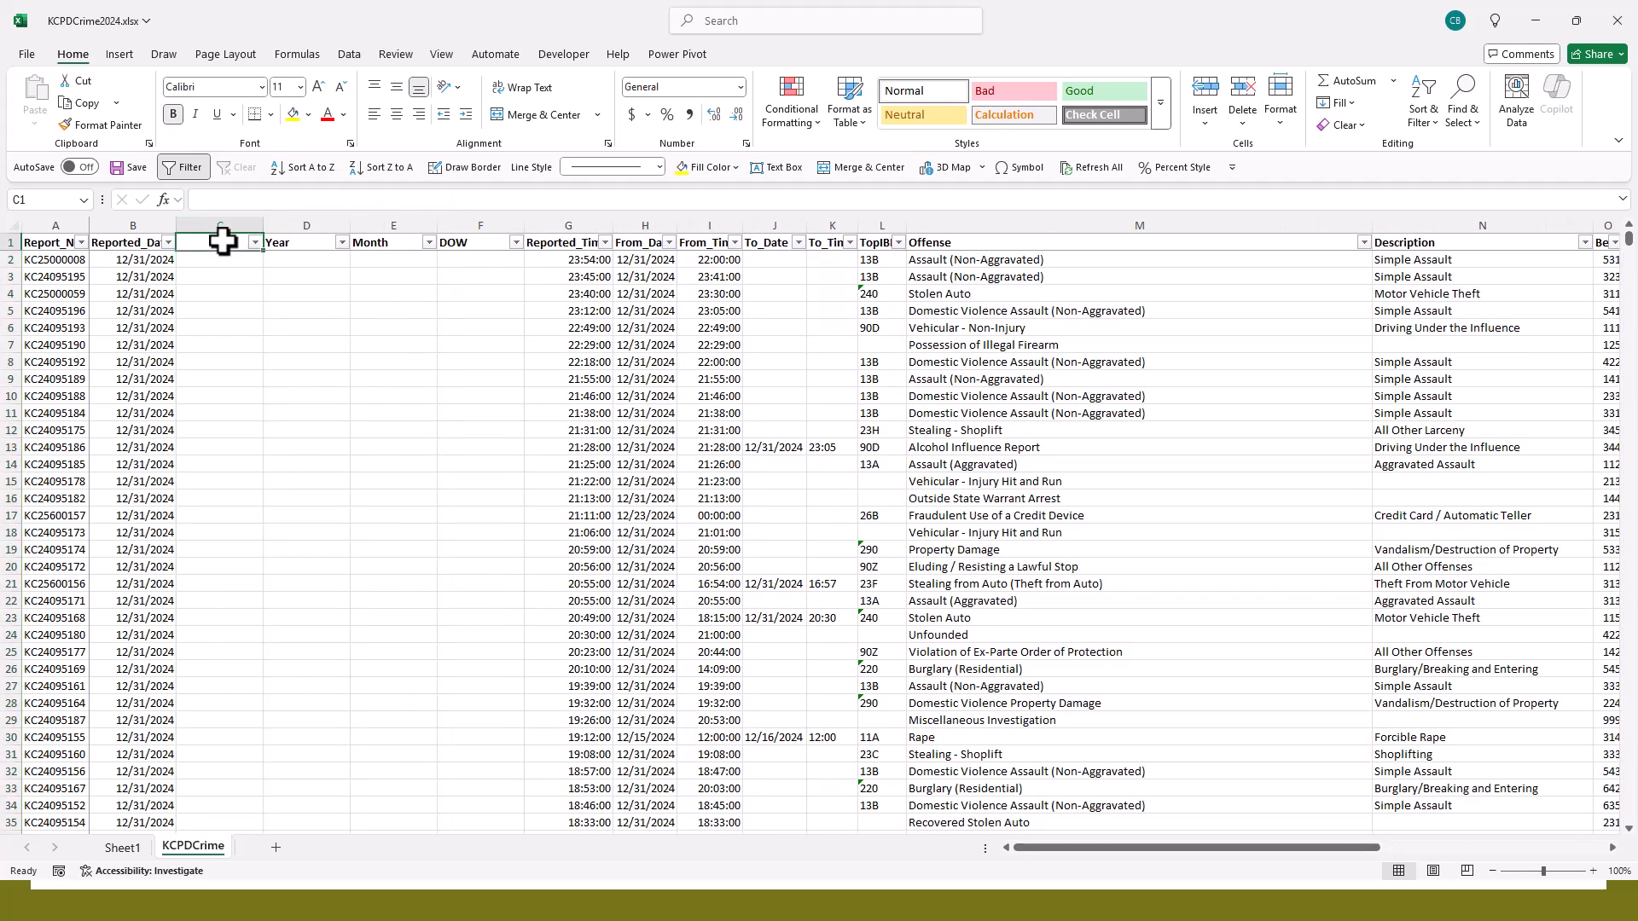
text(Play Around)
key(Return)
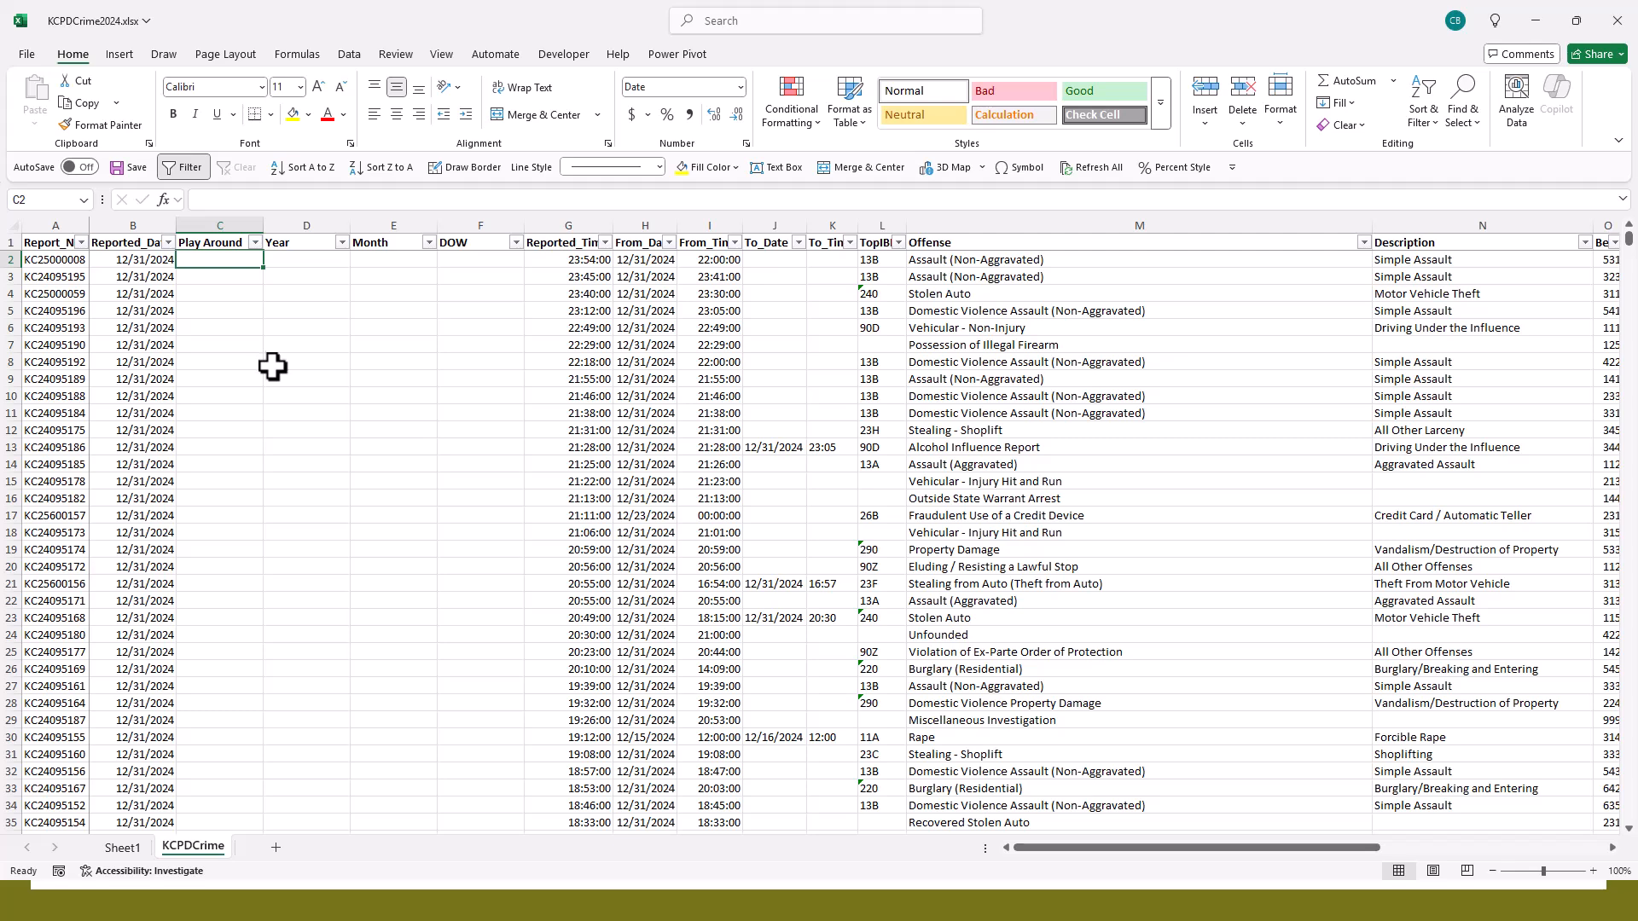
- Enter the formula =B2 in the first data cell of Play Around, and compare it with the Reported_Date cell it references
text(=)
key(BackSpace)
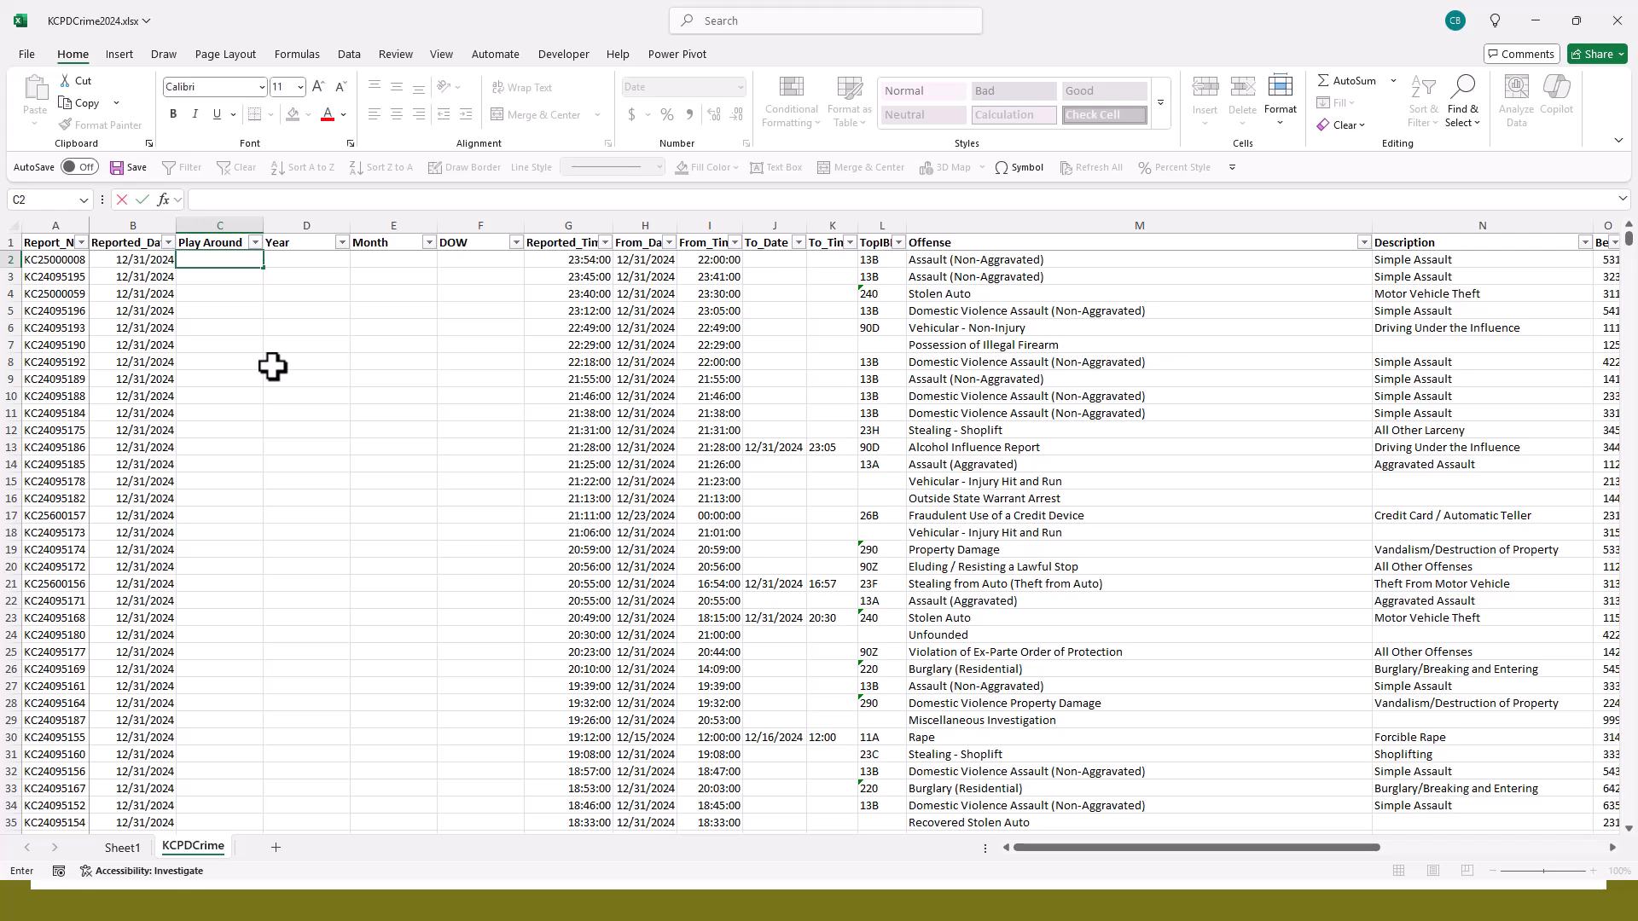
text(=)
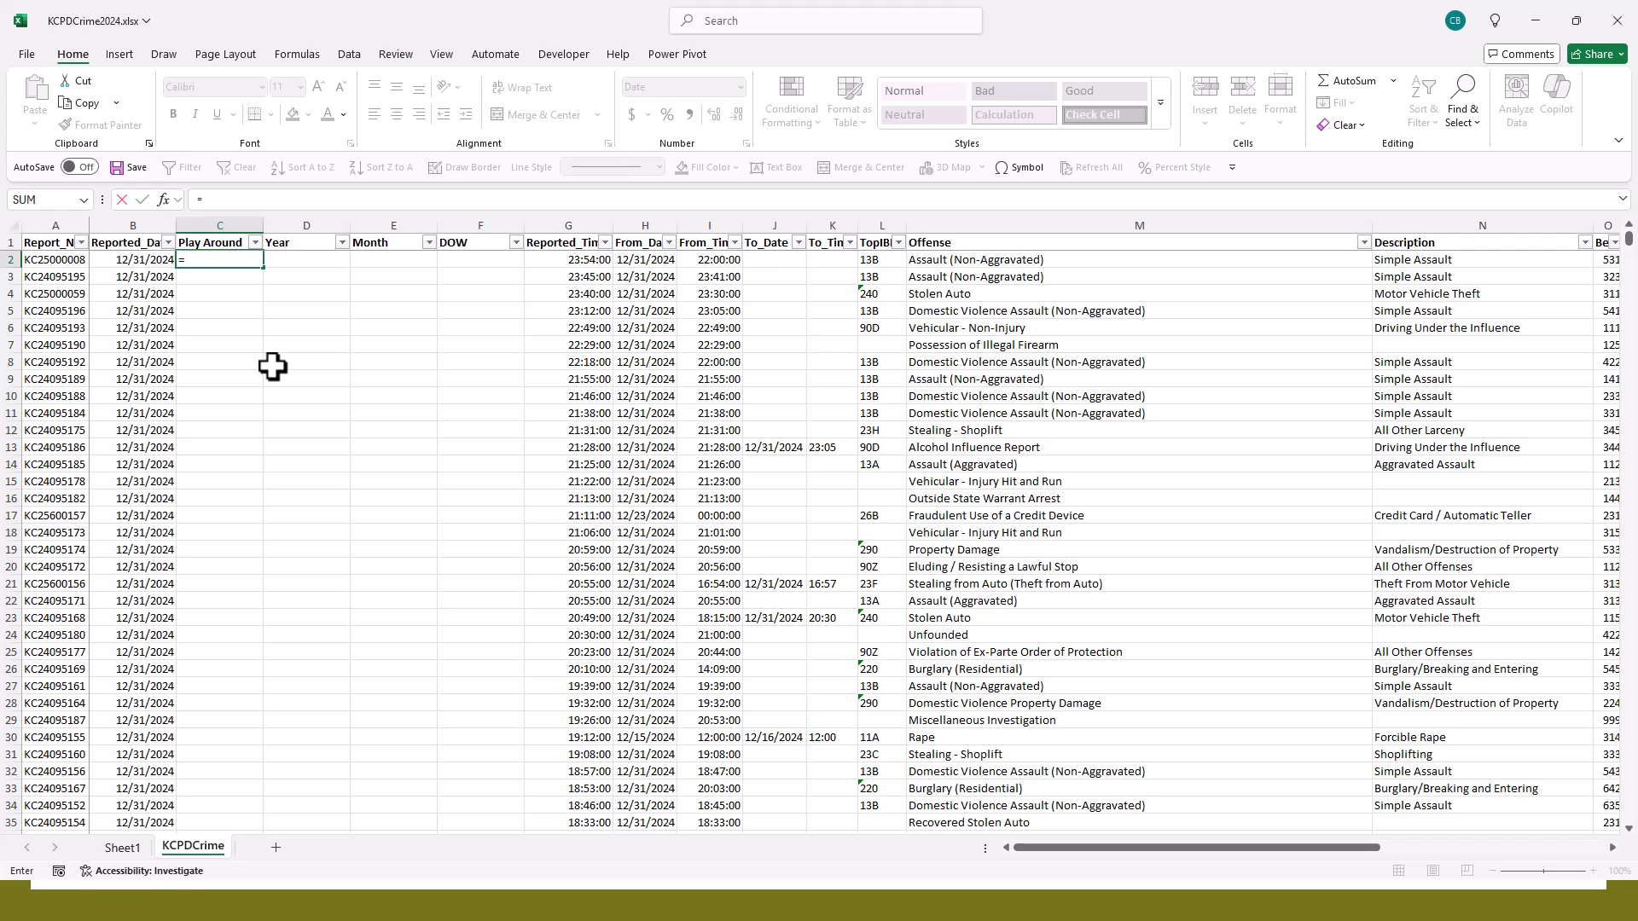
text(b2)
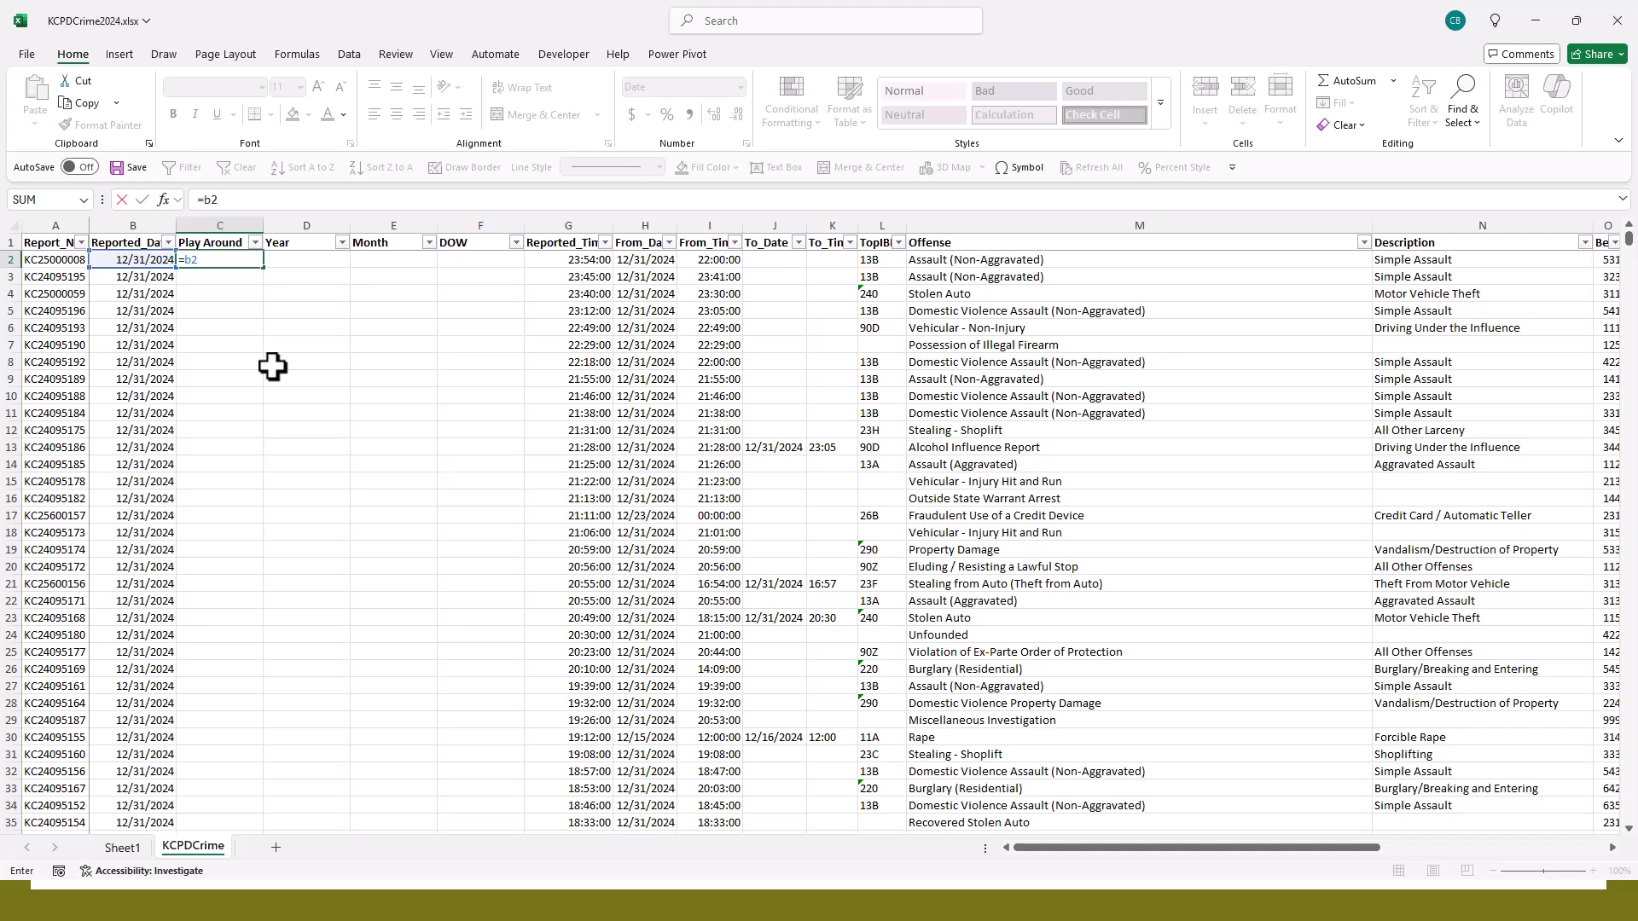
key(Return)
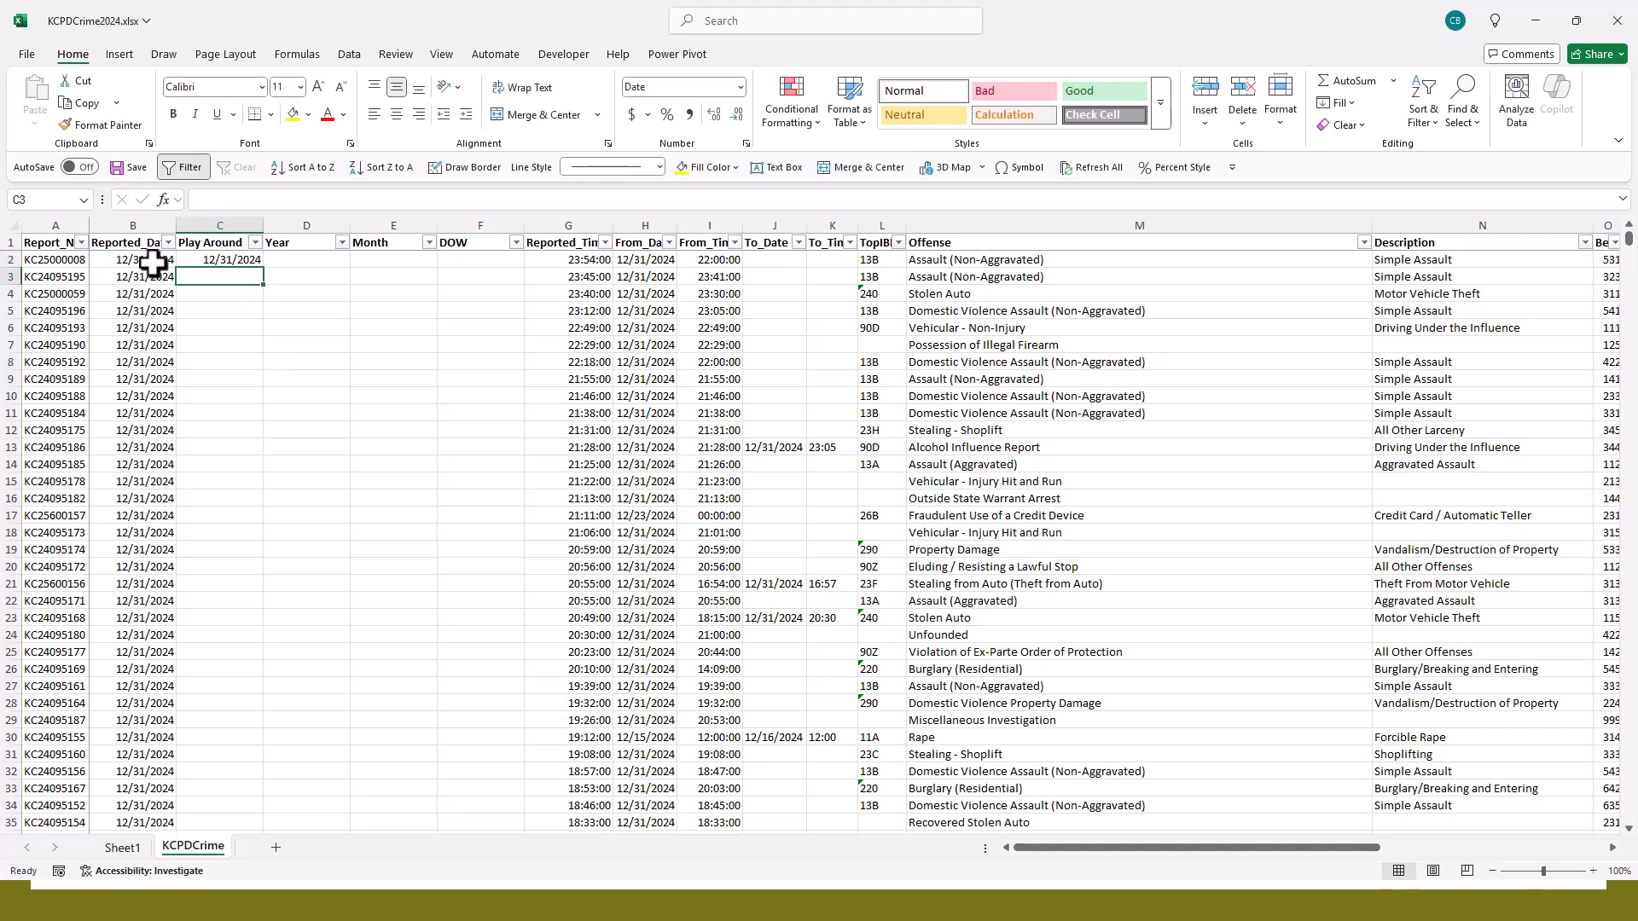
click(128, 259)
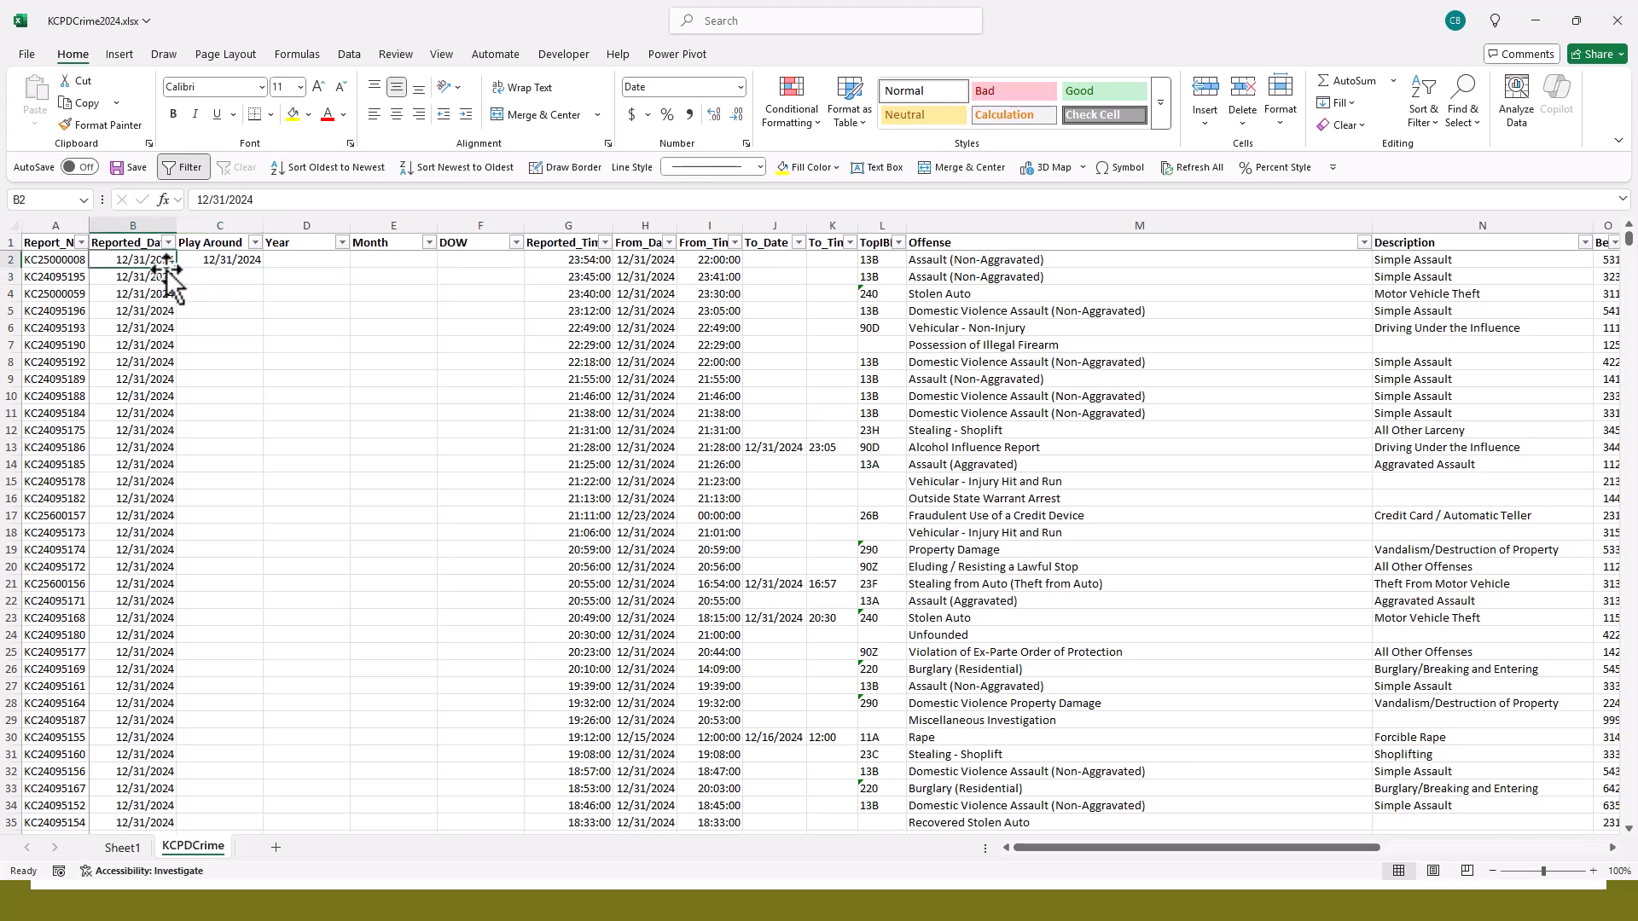
click(210, 258)
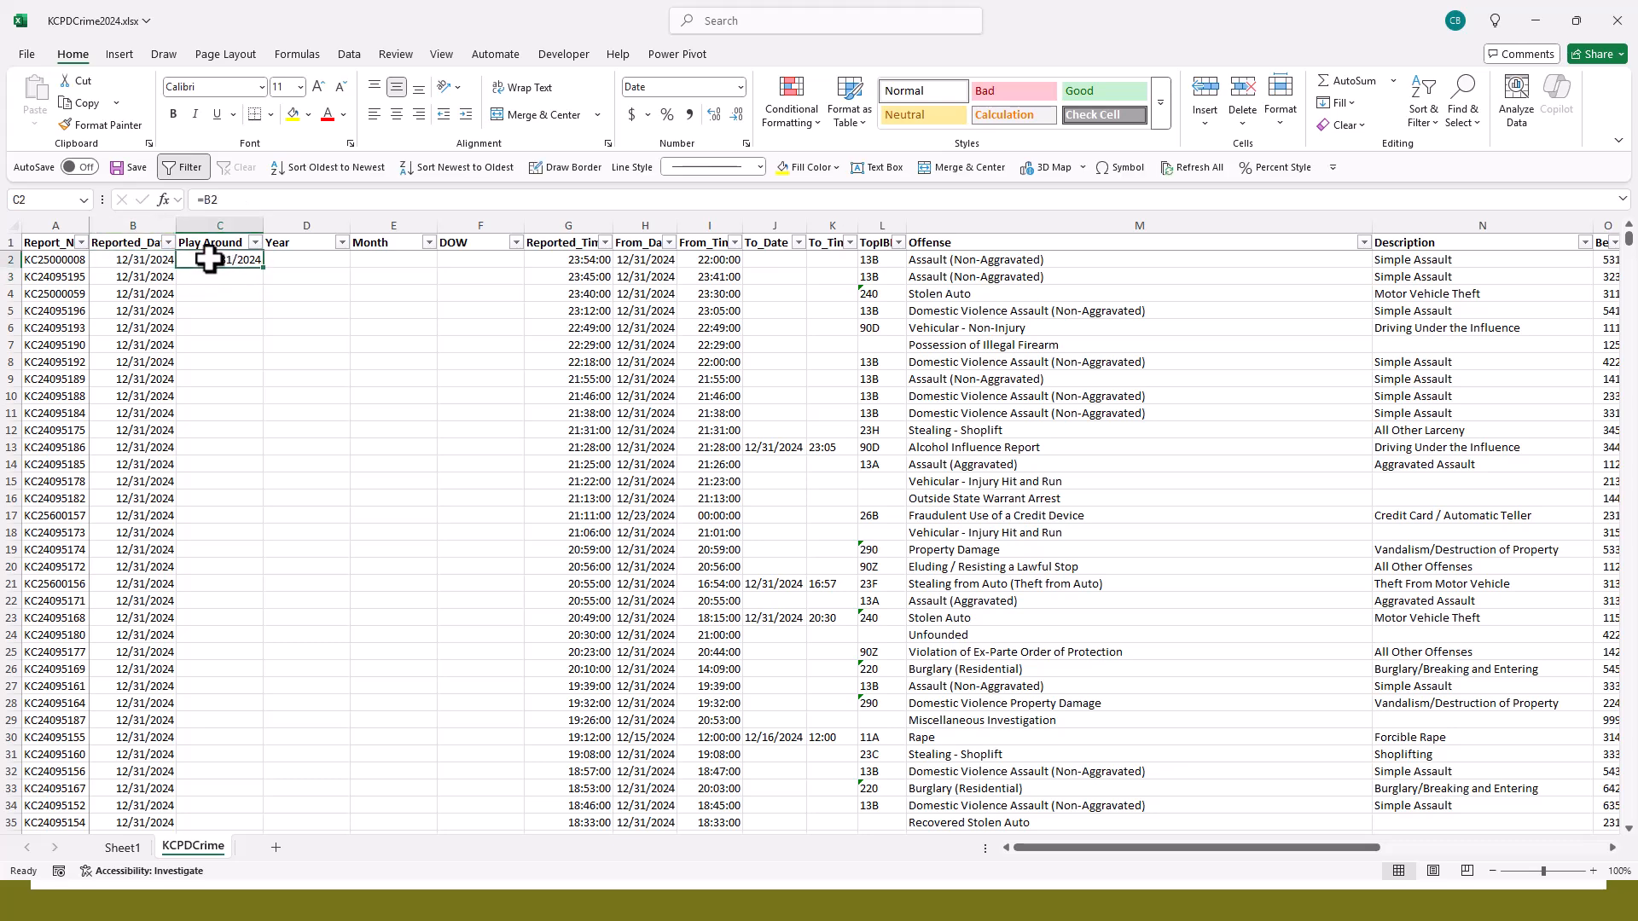
- Try the formula =B2+1 in the first data cell of Play Around, and undo the entry
key(Delete)
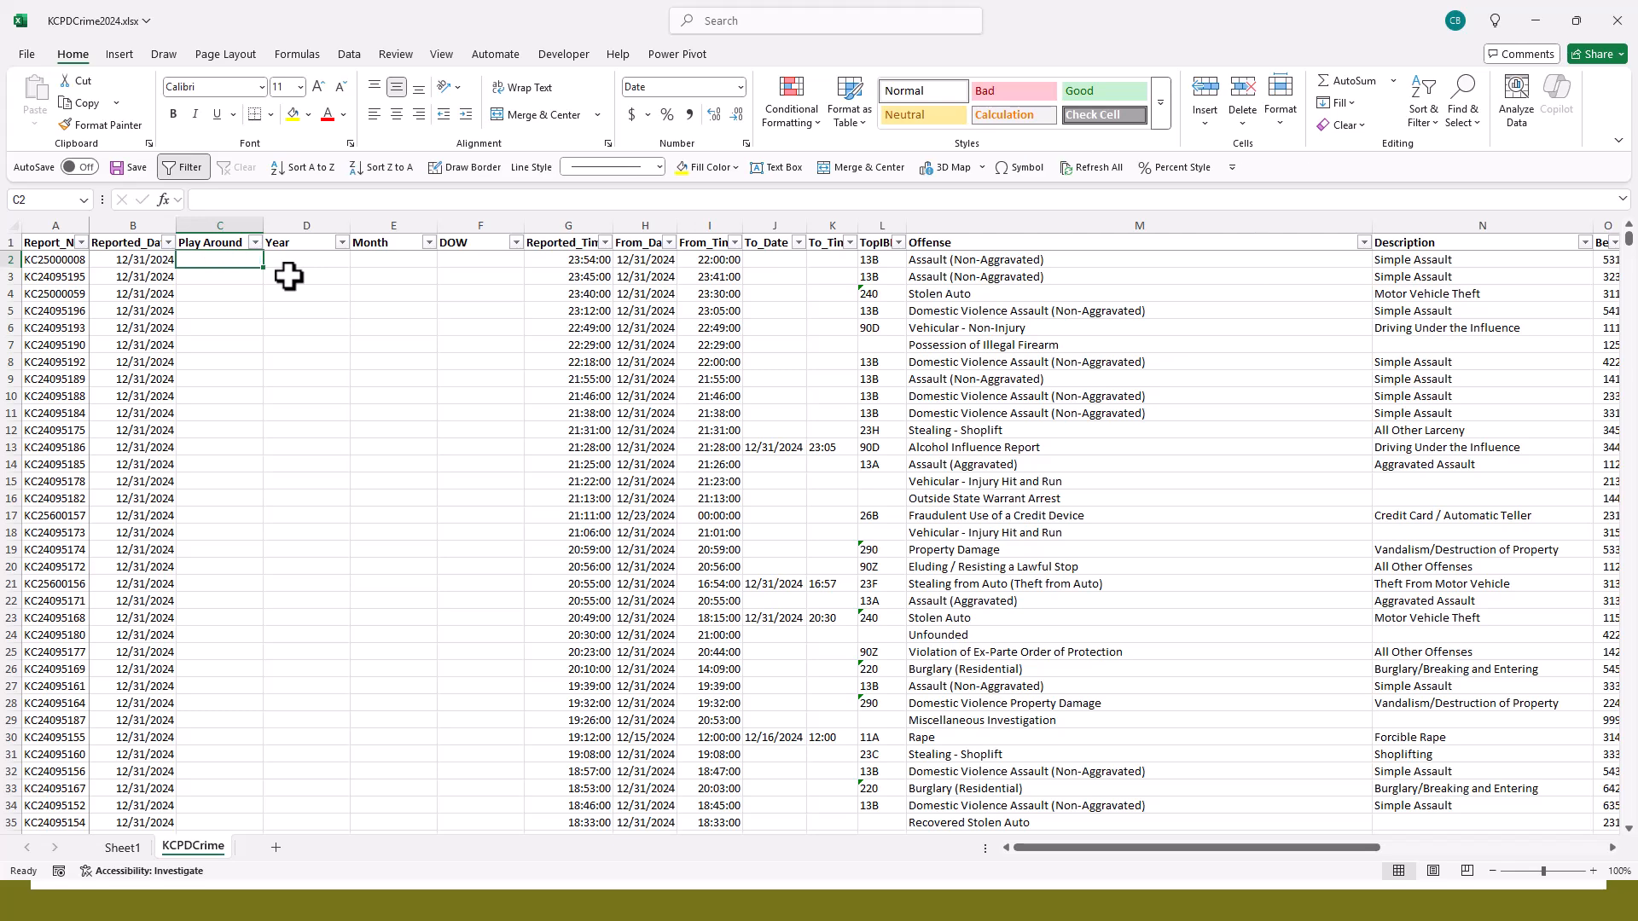
text(=)
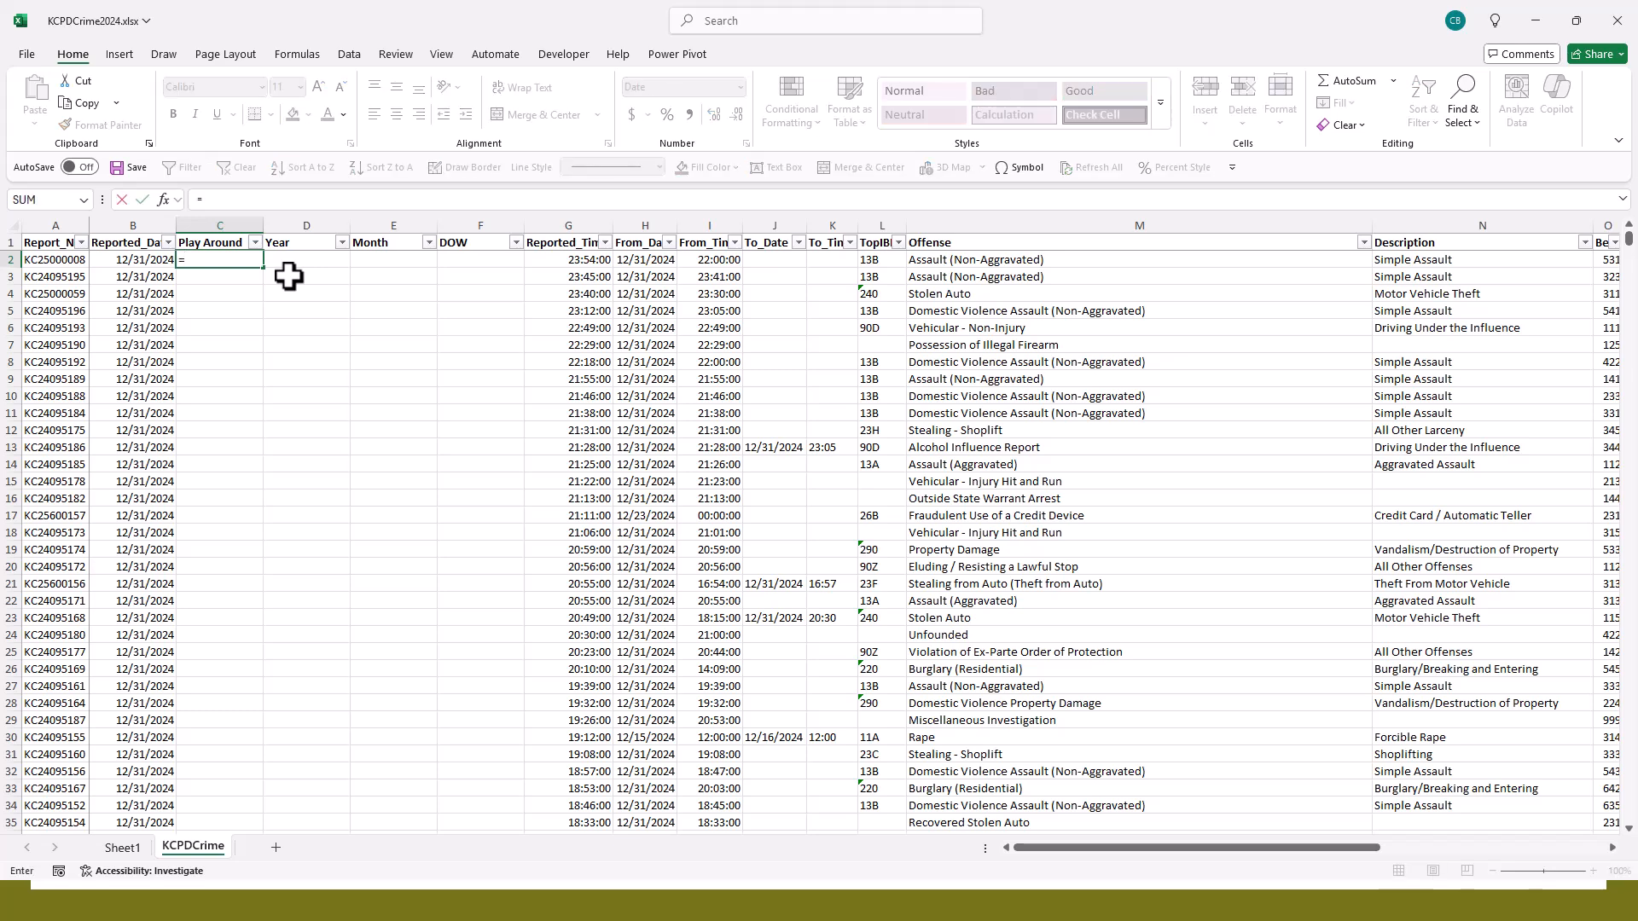
text(b2)
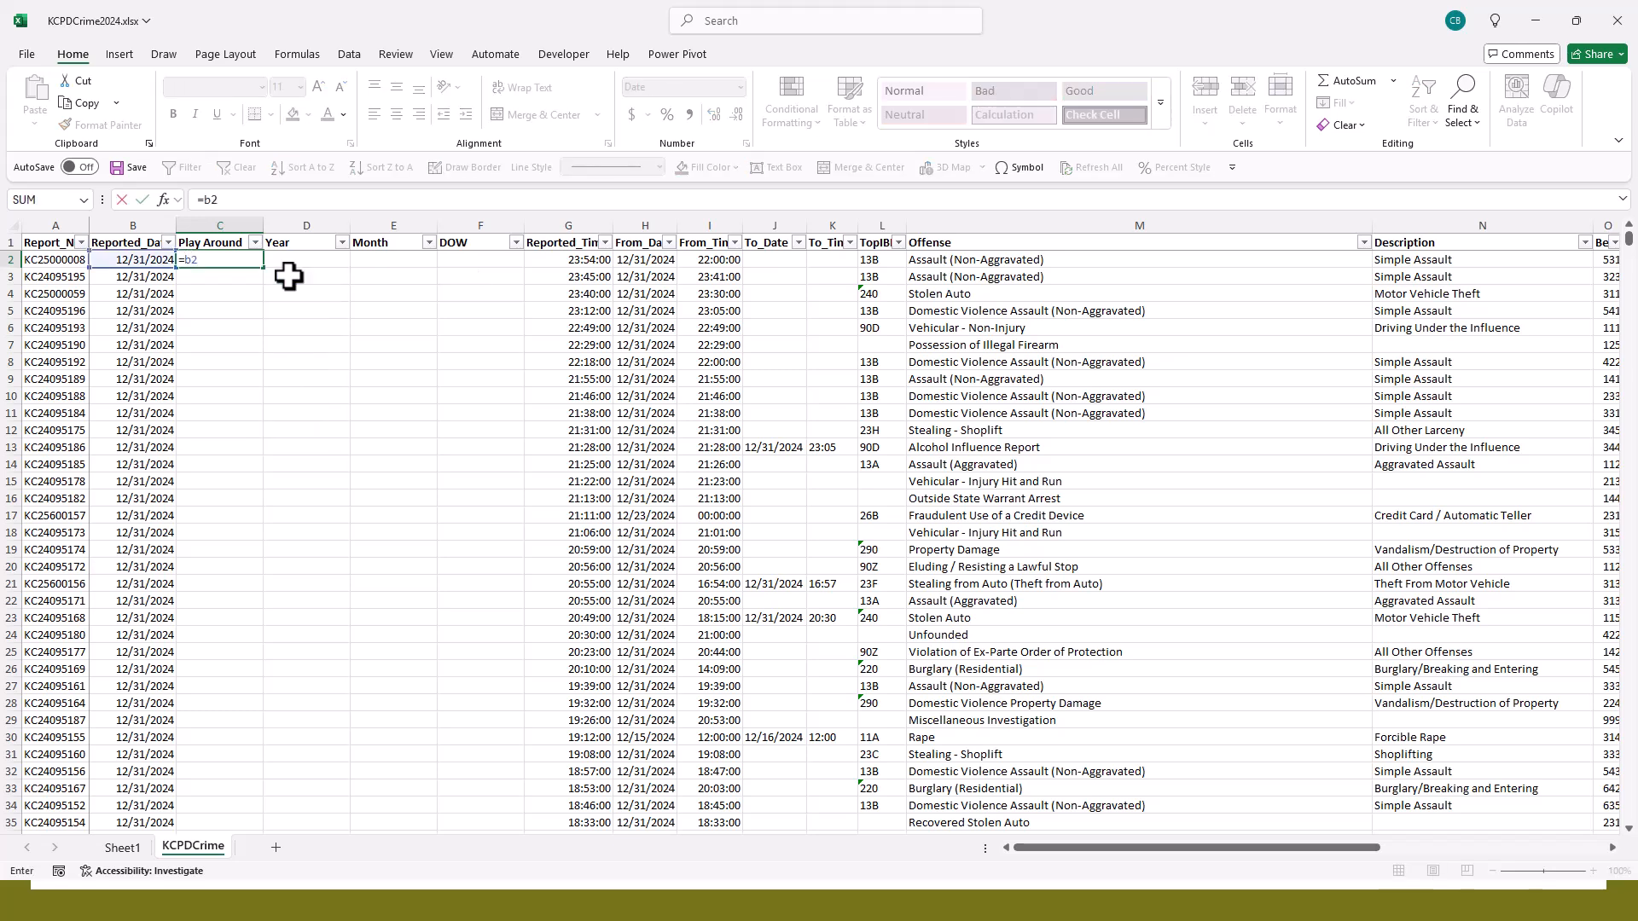
text(+1)
key(Return)
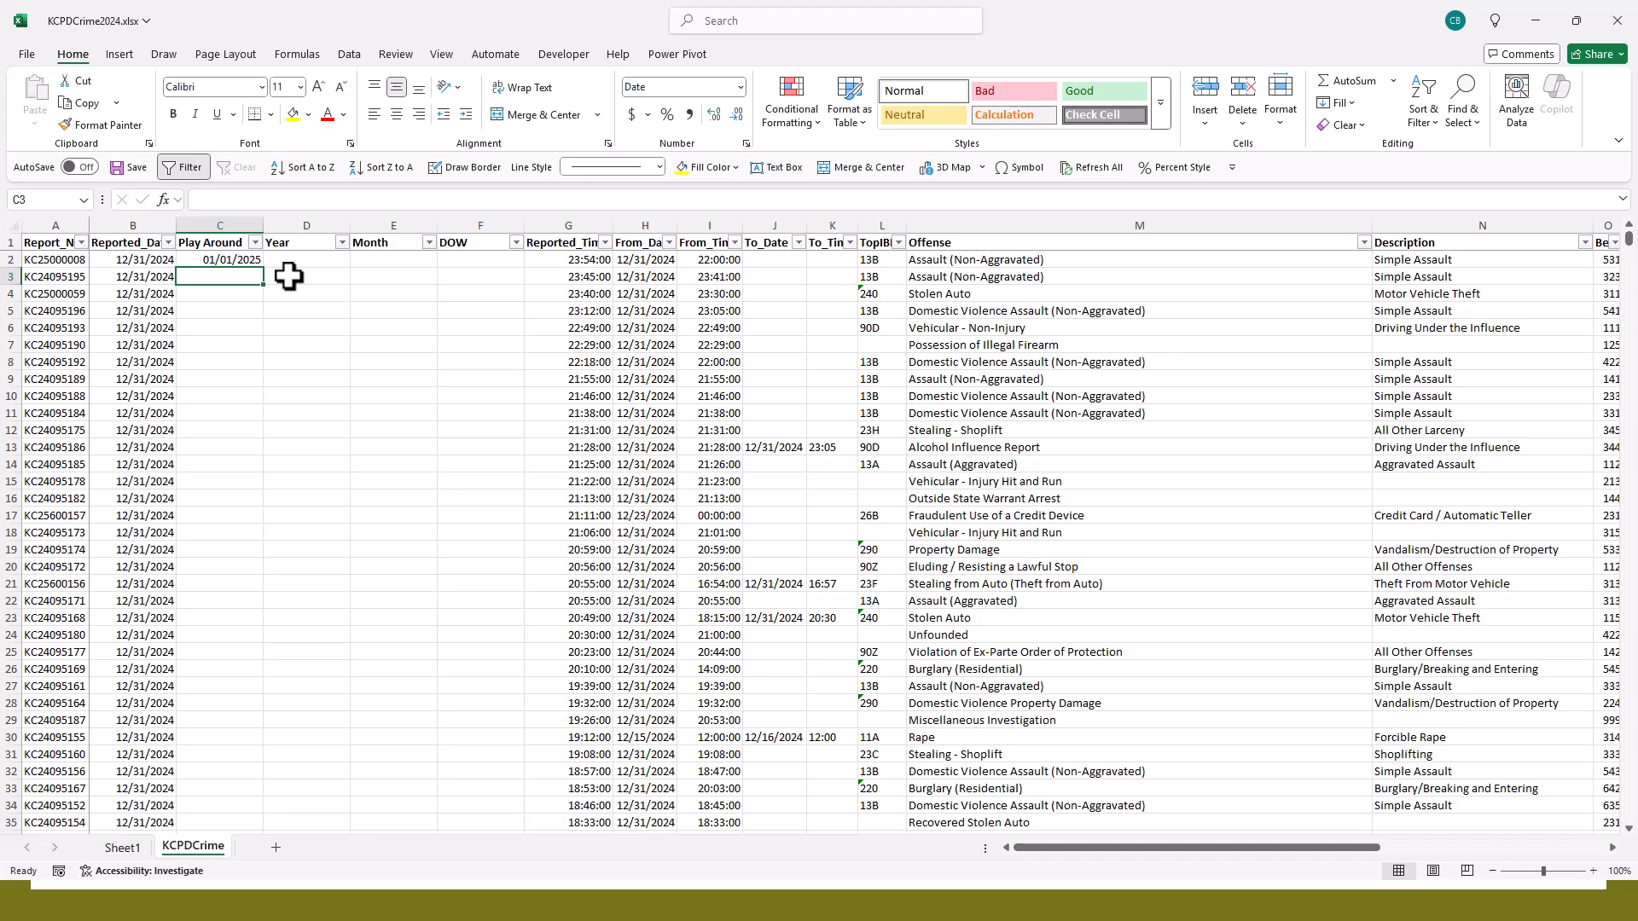
key(ctrl+z)
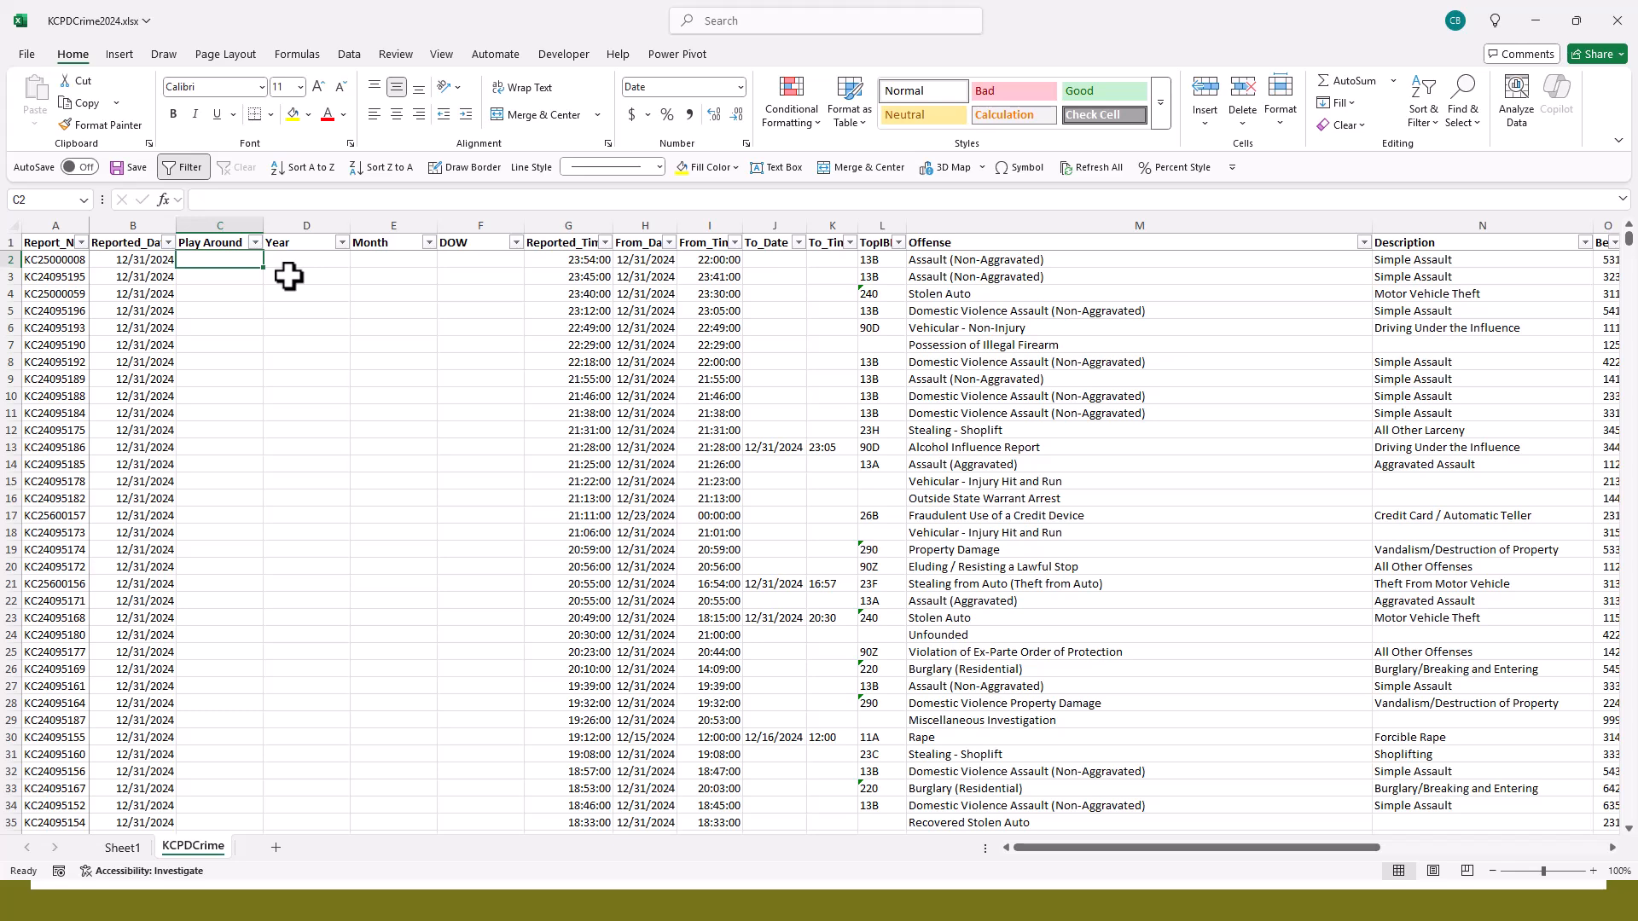
- Enter the formula =TODAY() in the first data cell of the Play Around column
text(=TODAY)
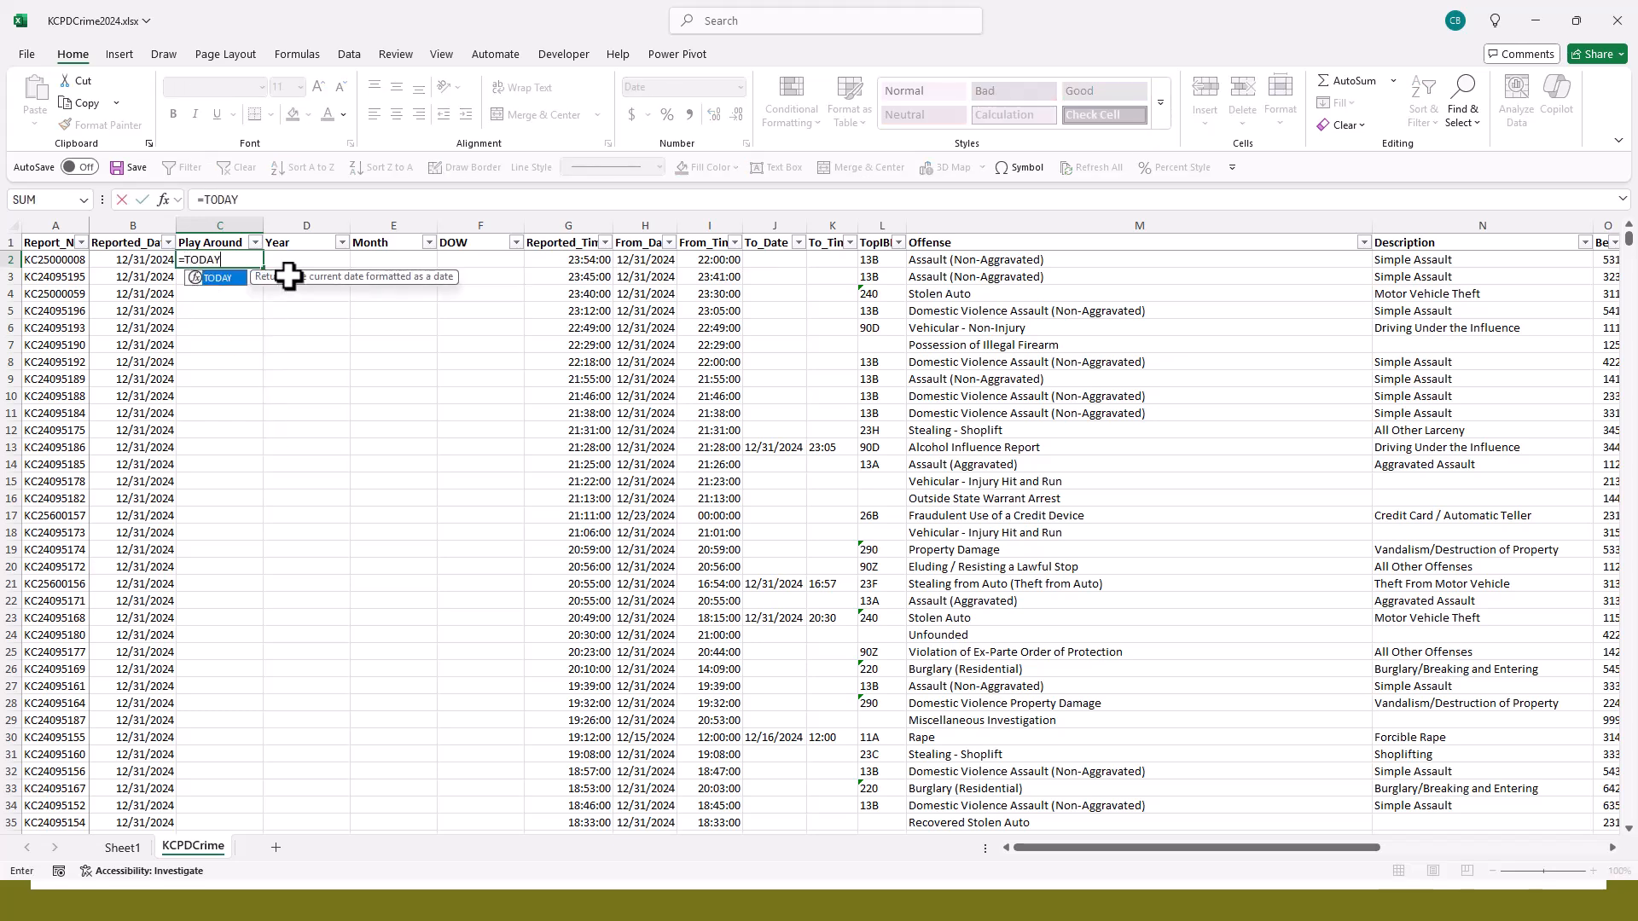
text(())
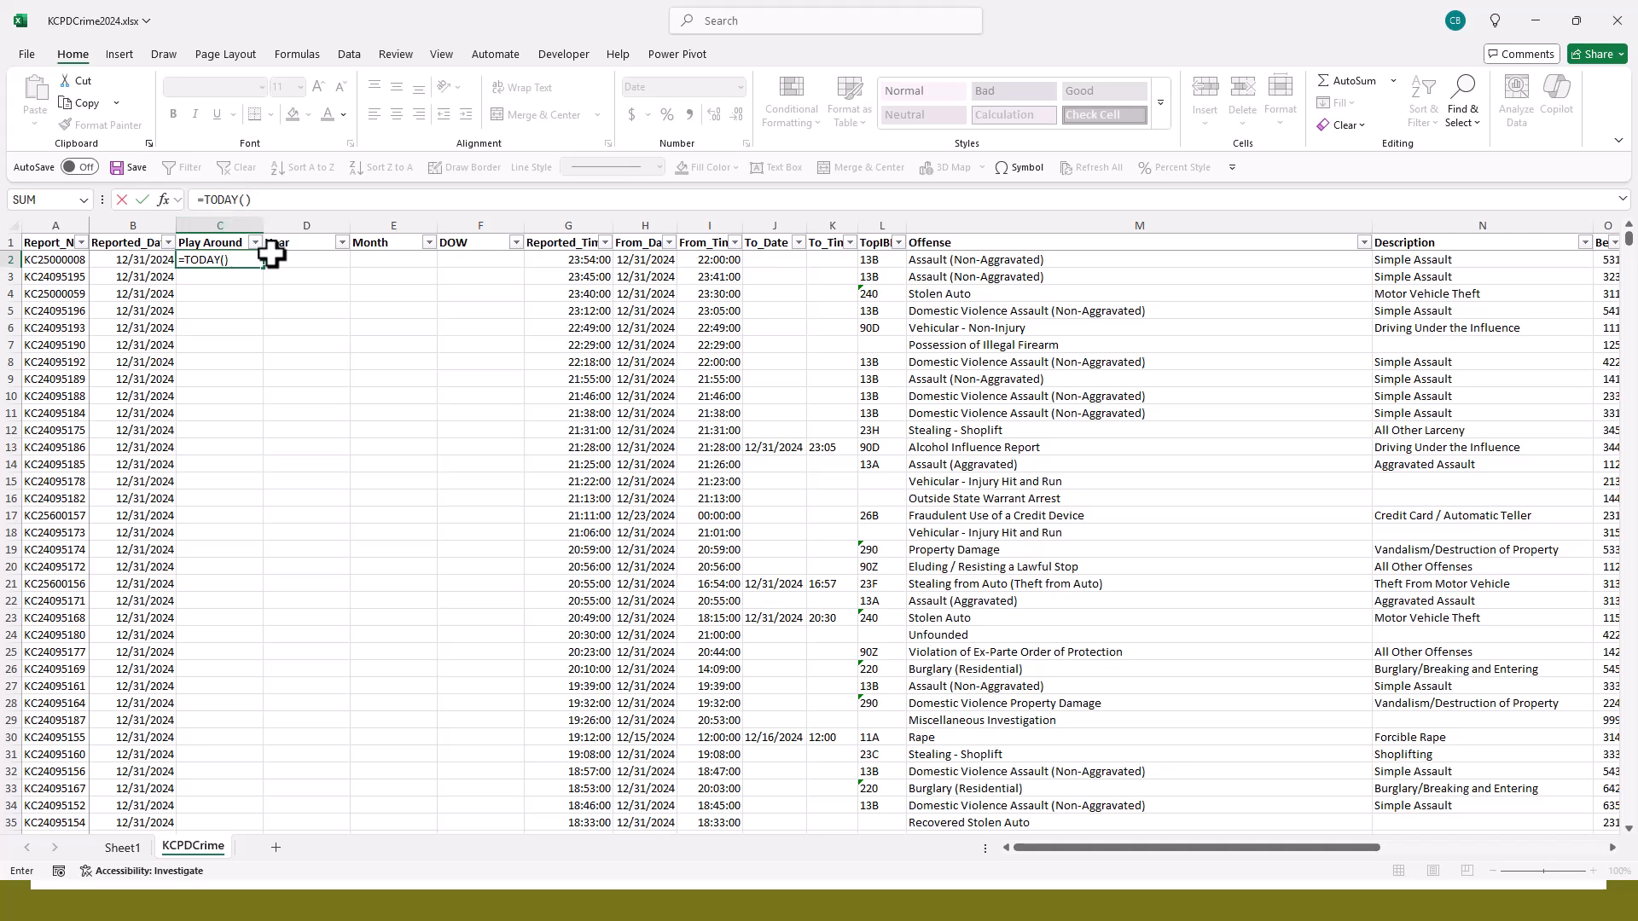
key(Return)
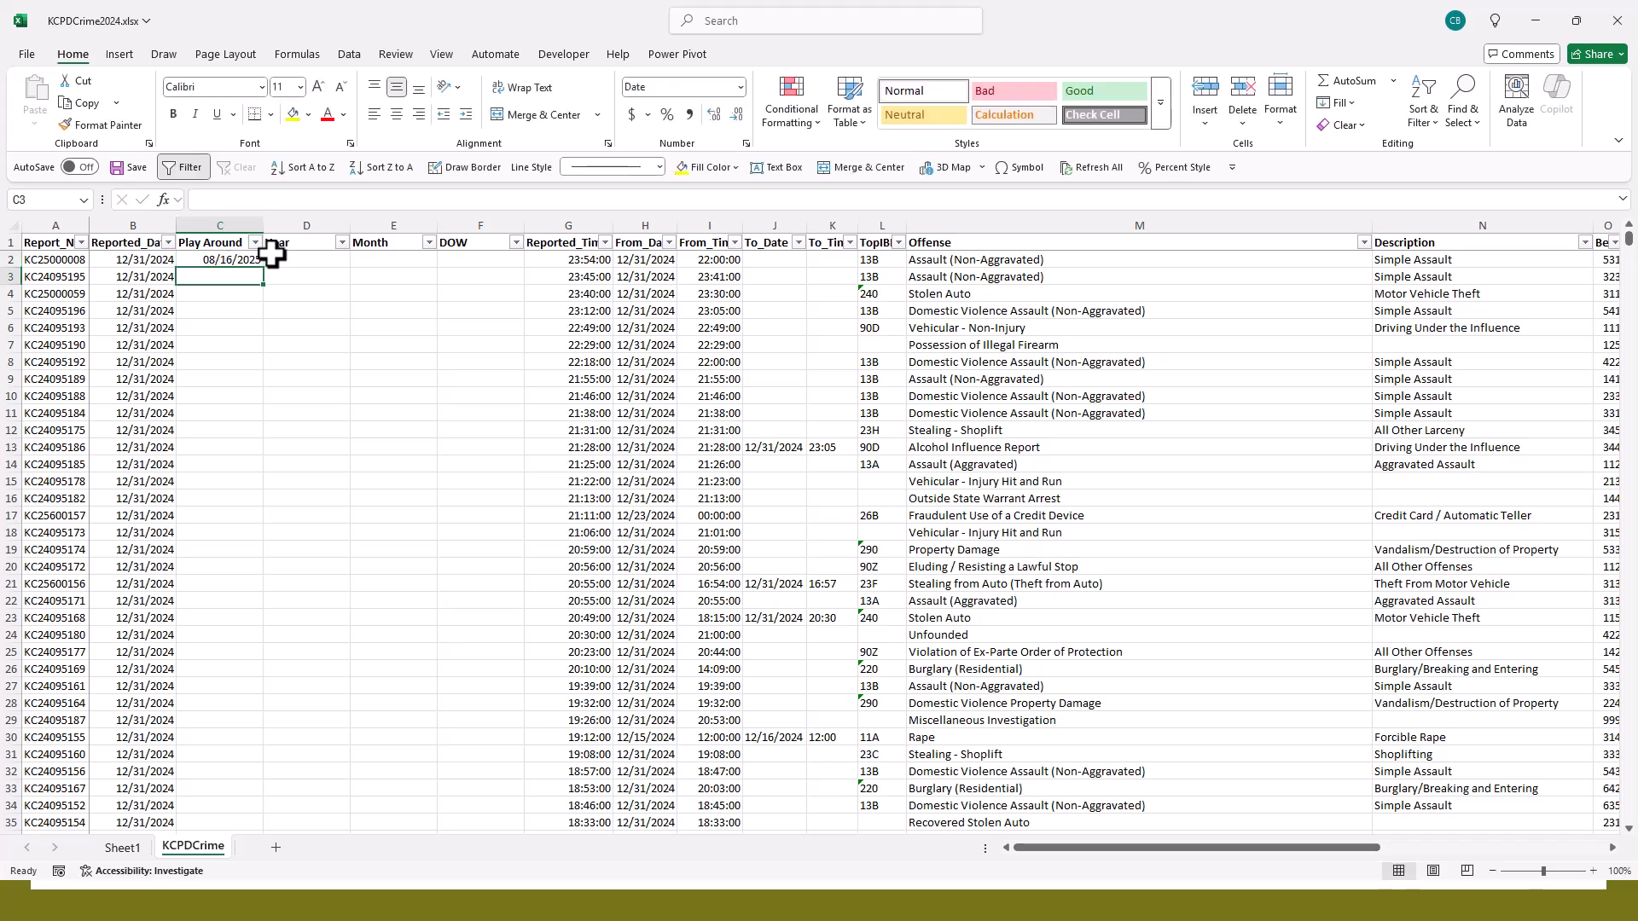
- Replace the formula in the first Play Around data cell with =NOW()
key(Up)
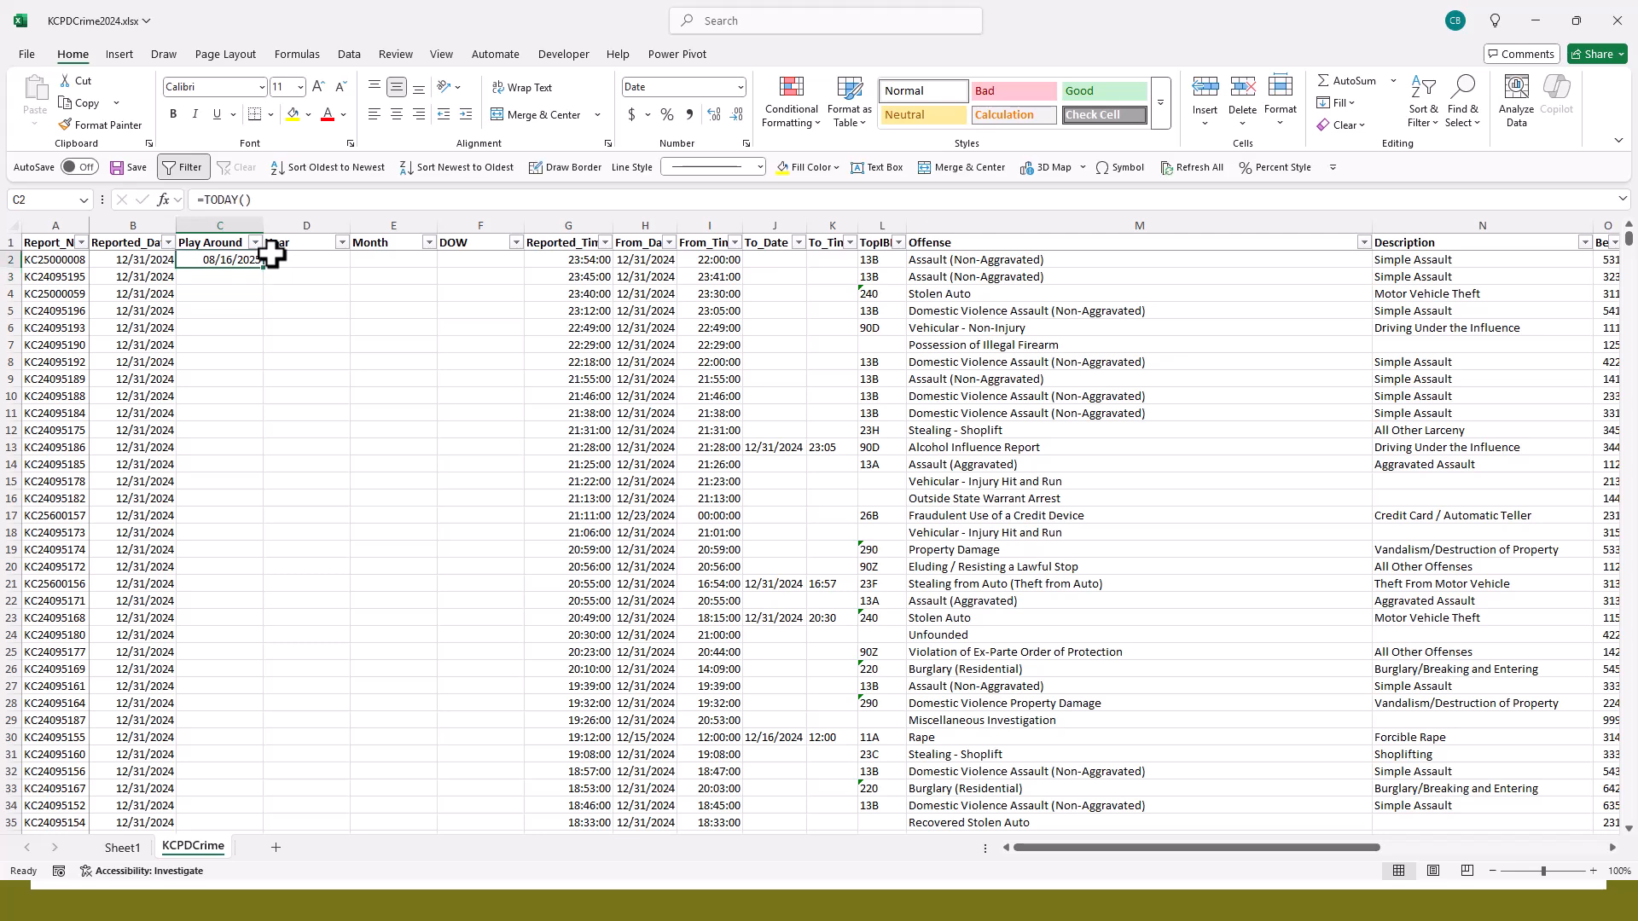
key(BackSpace)
text(=NOW())
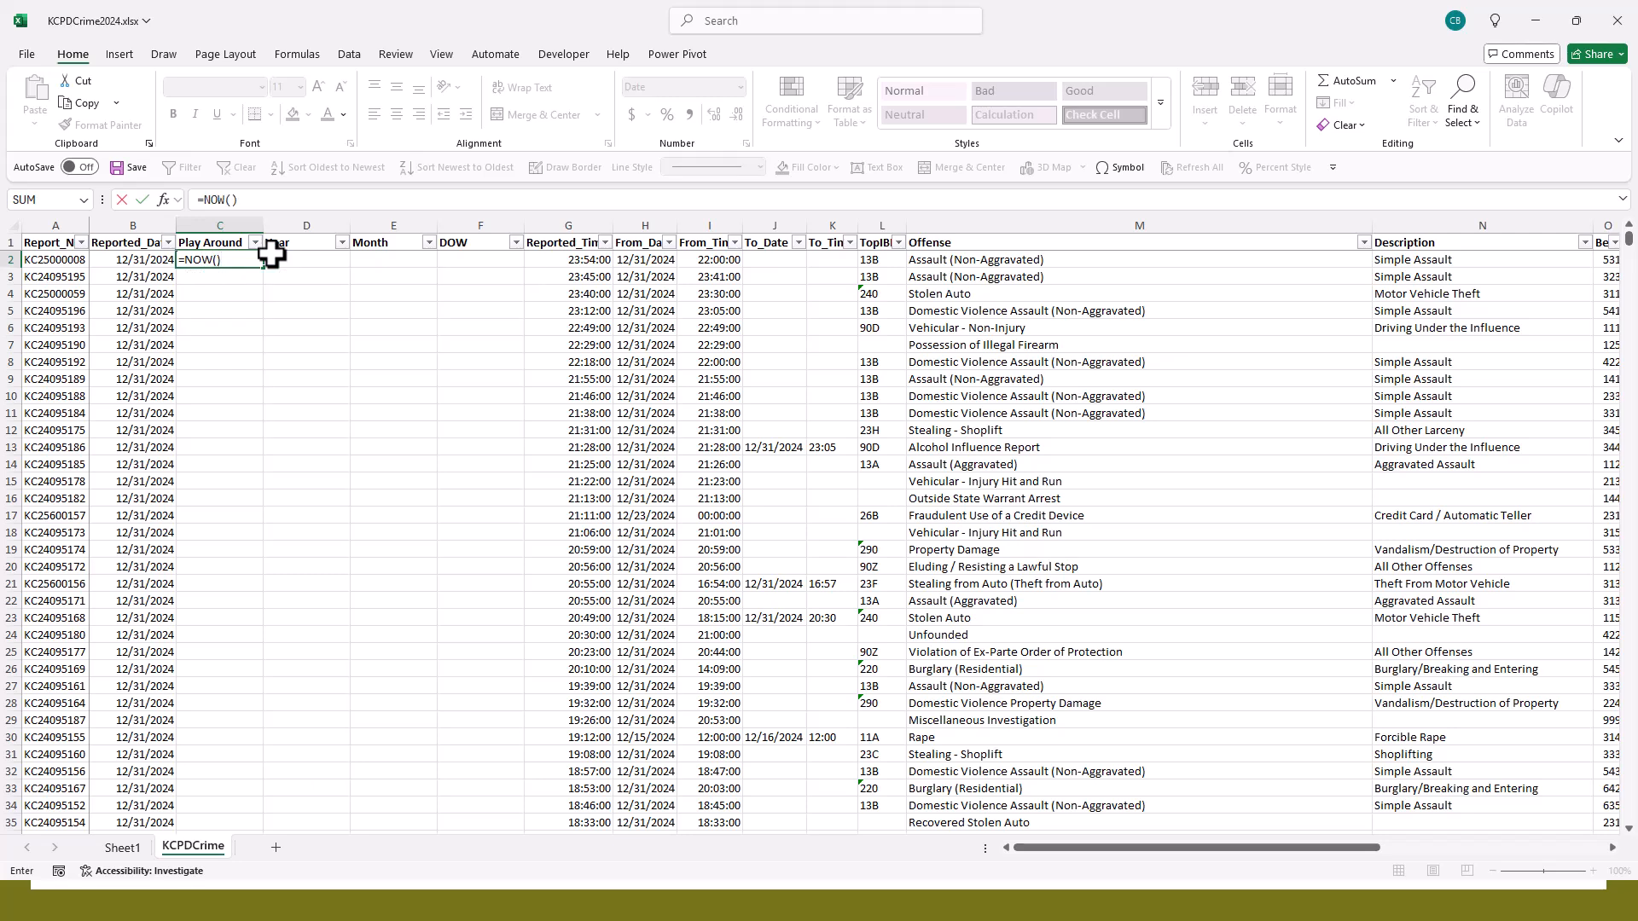
key(Return)
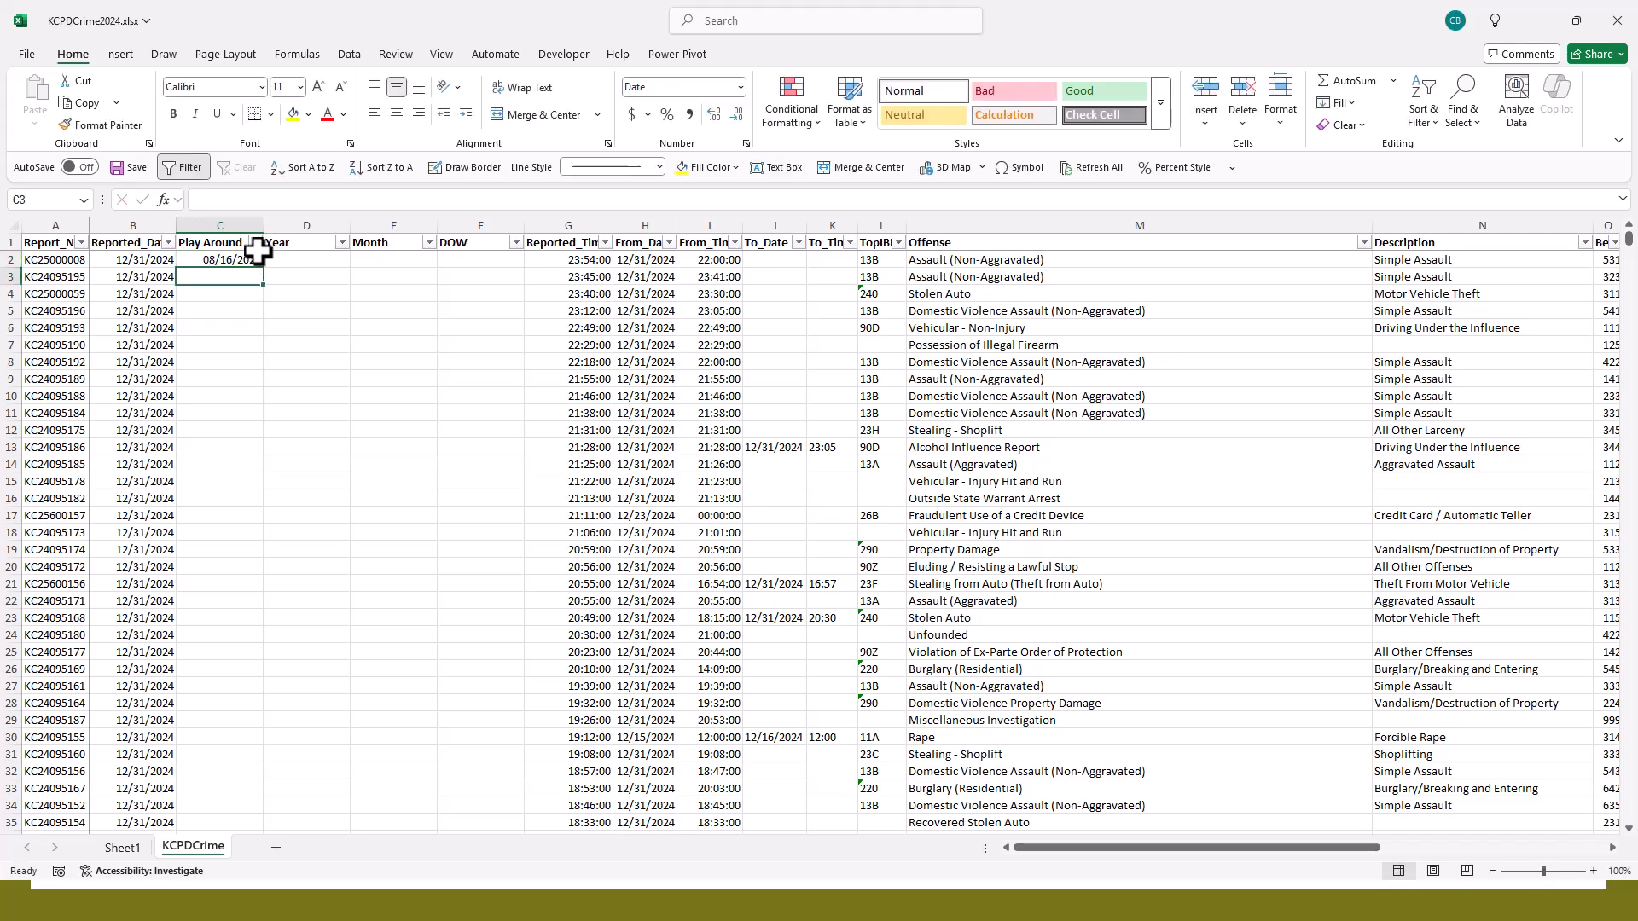
- Widen the Play Around column and apply the custom format mm/dd/yyyy hh:mm to its =NOW() cell
click(240, 258)
drag(263, 225, 330, 225)
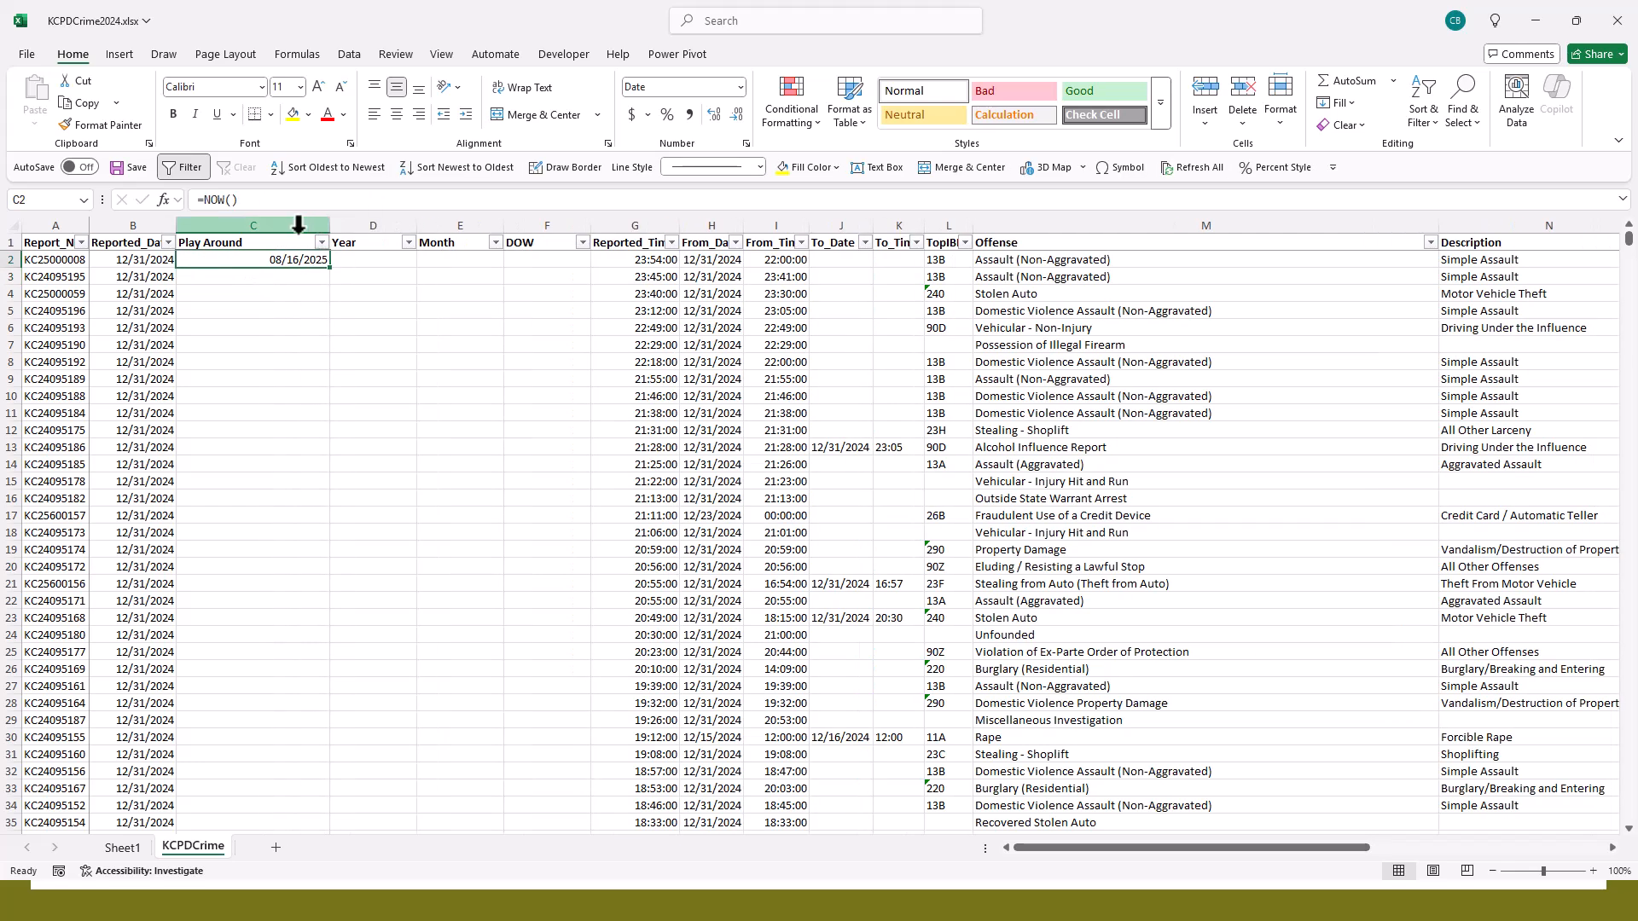
click(740, 88)
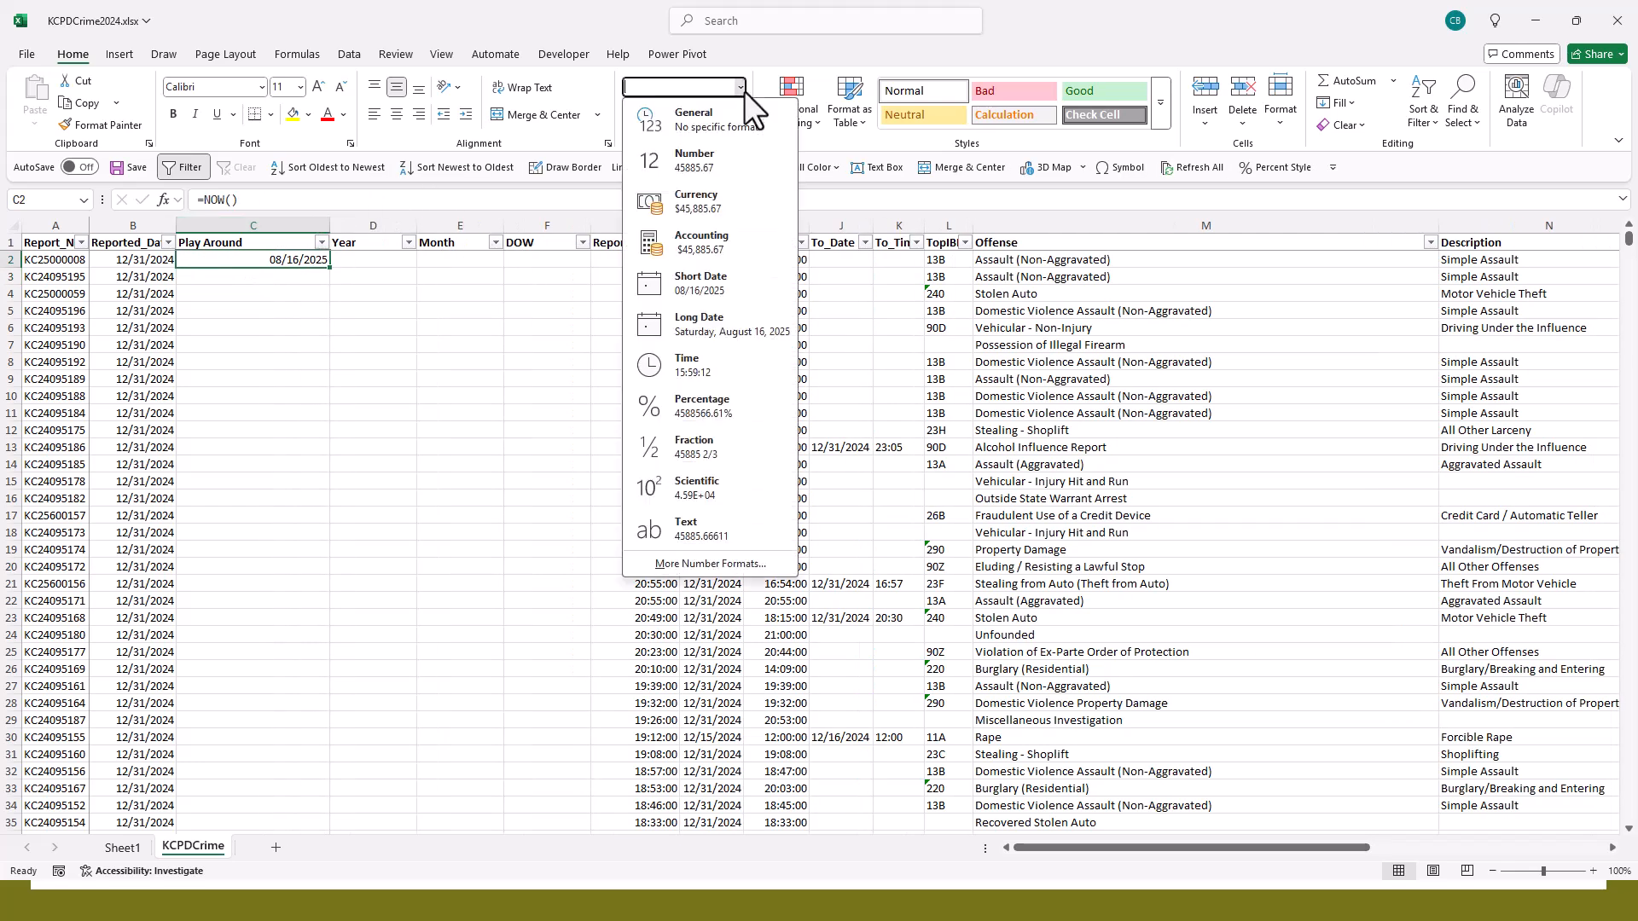
click(694, 563)
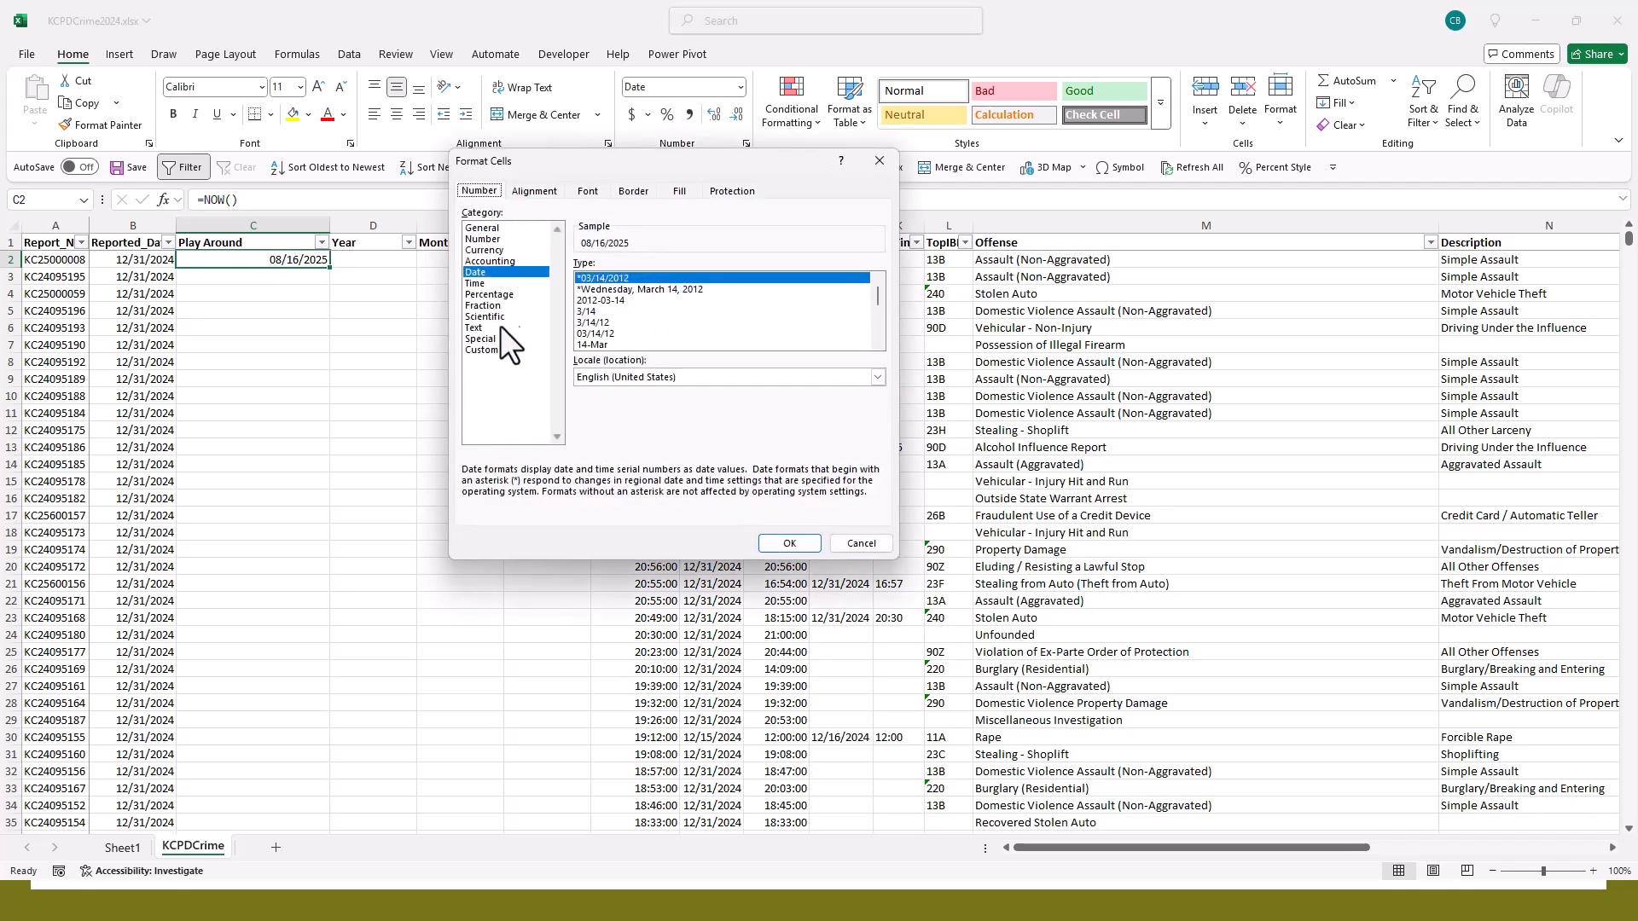
click(490, 350)
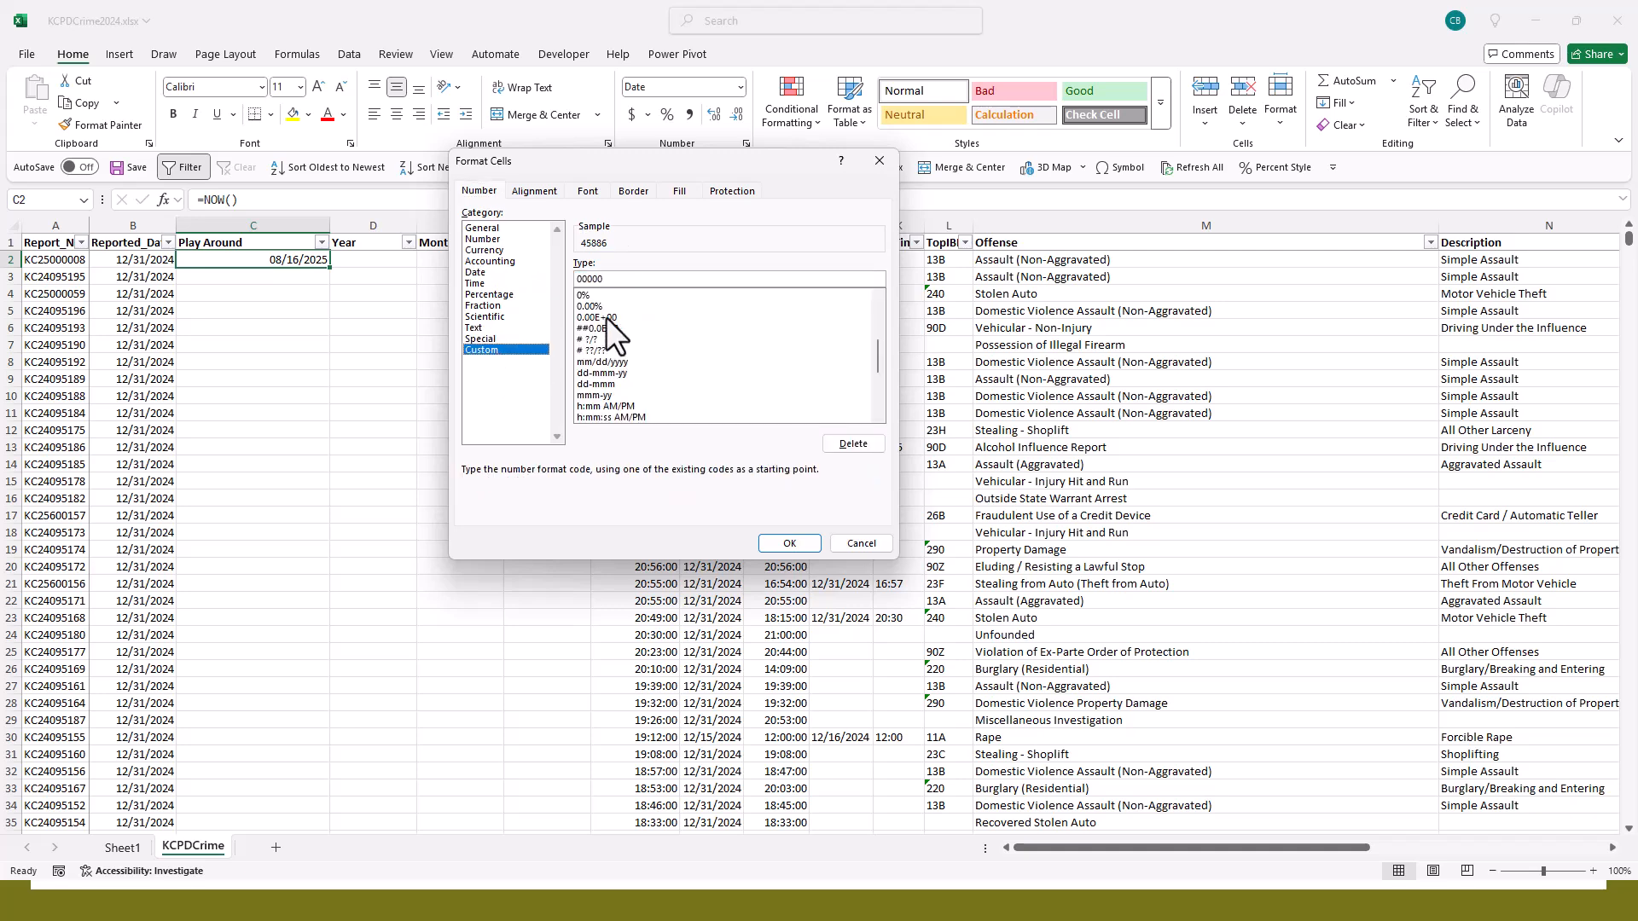
click(637, 417)
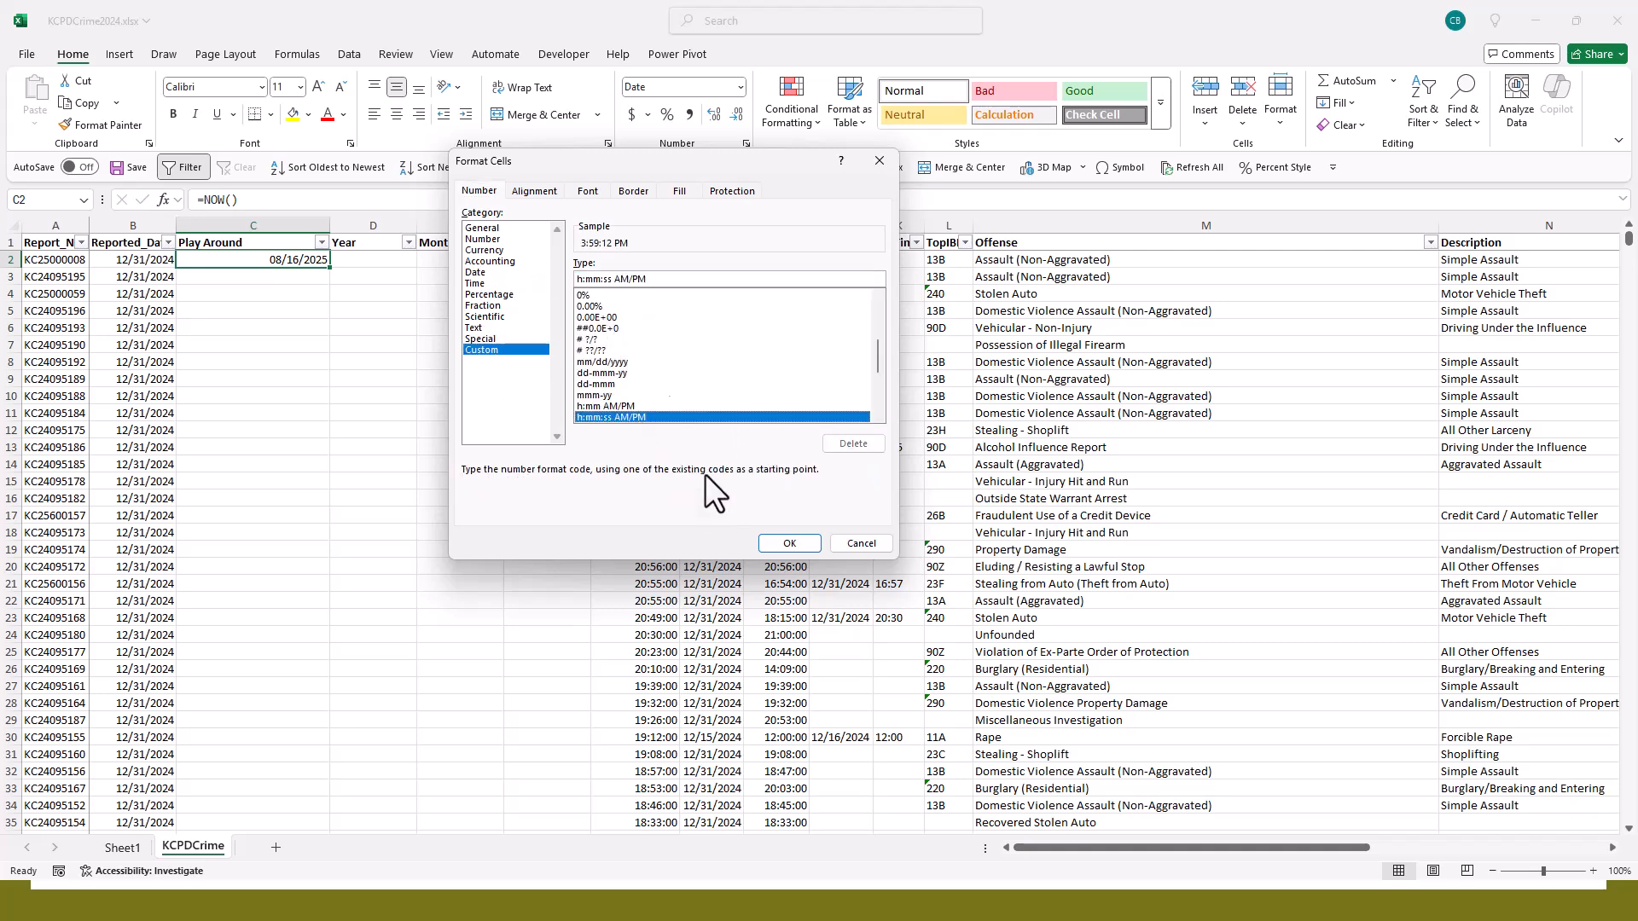
click(616, 360)
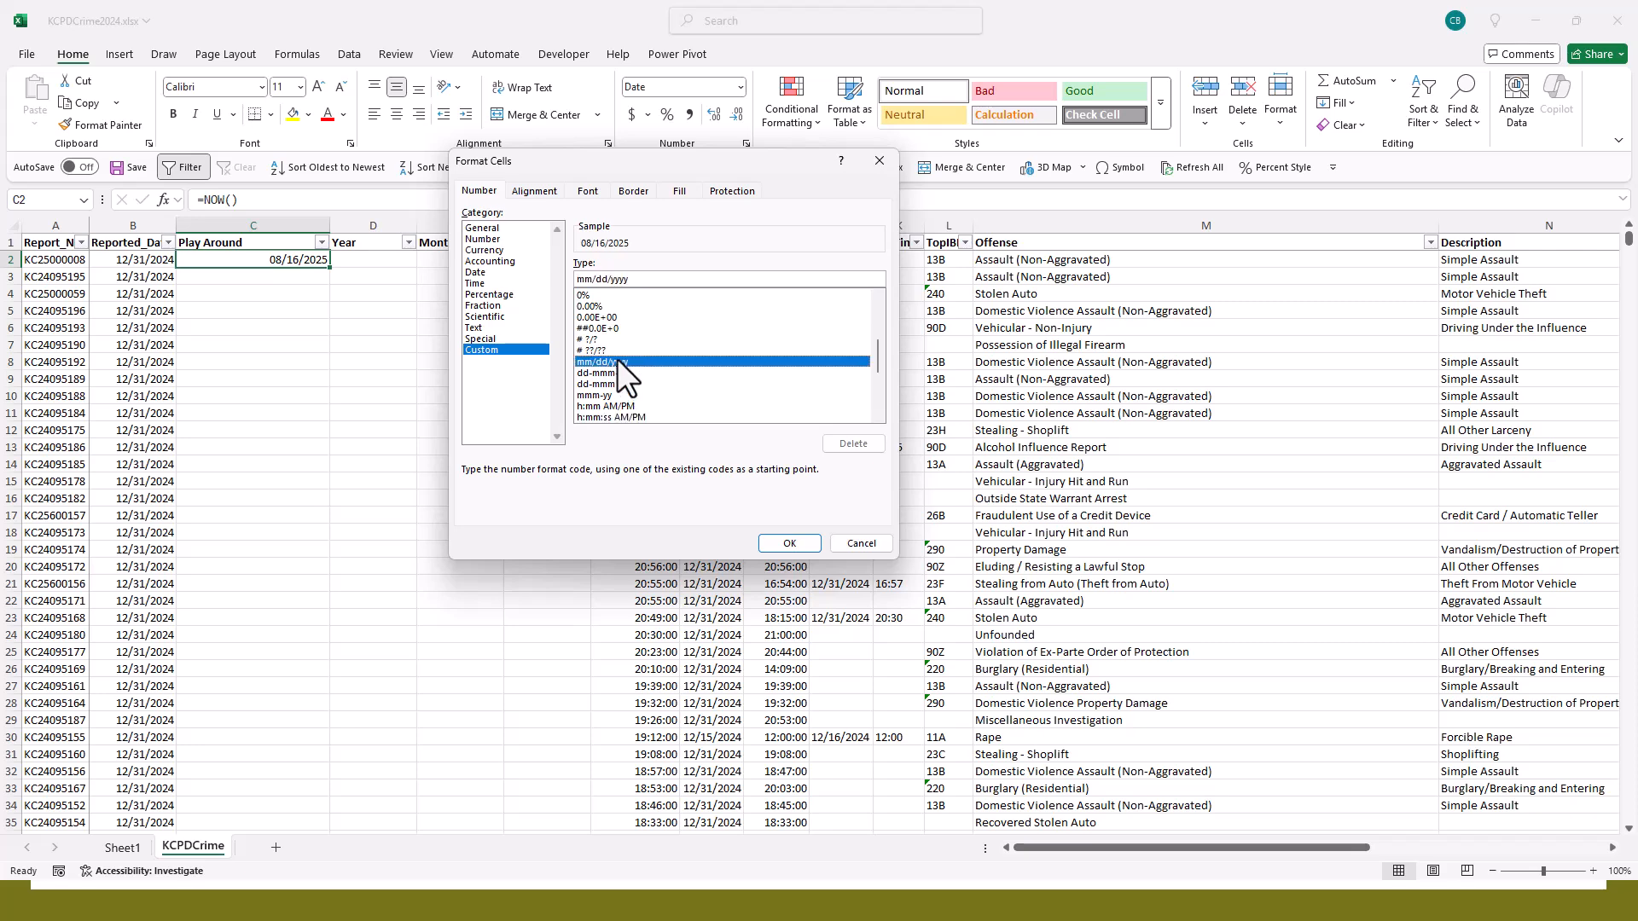
scroll(683, 329, down, 4)
click(638, 305)
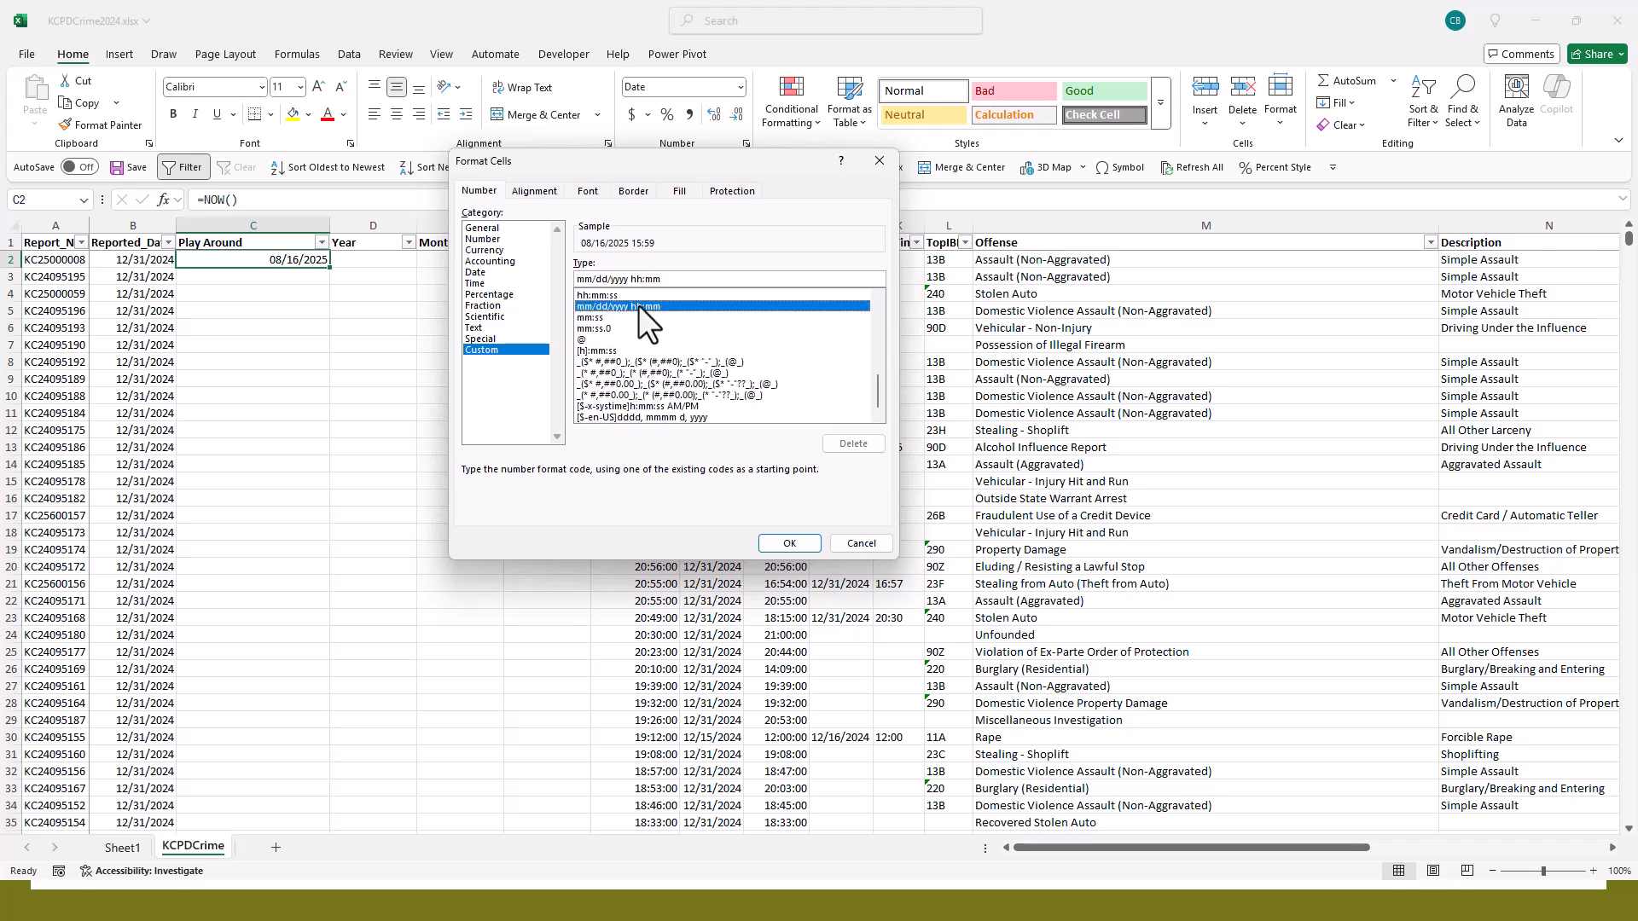
click(787, 545)
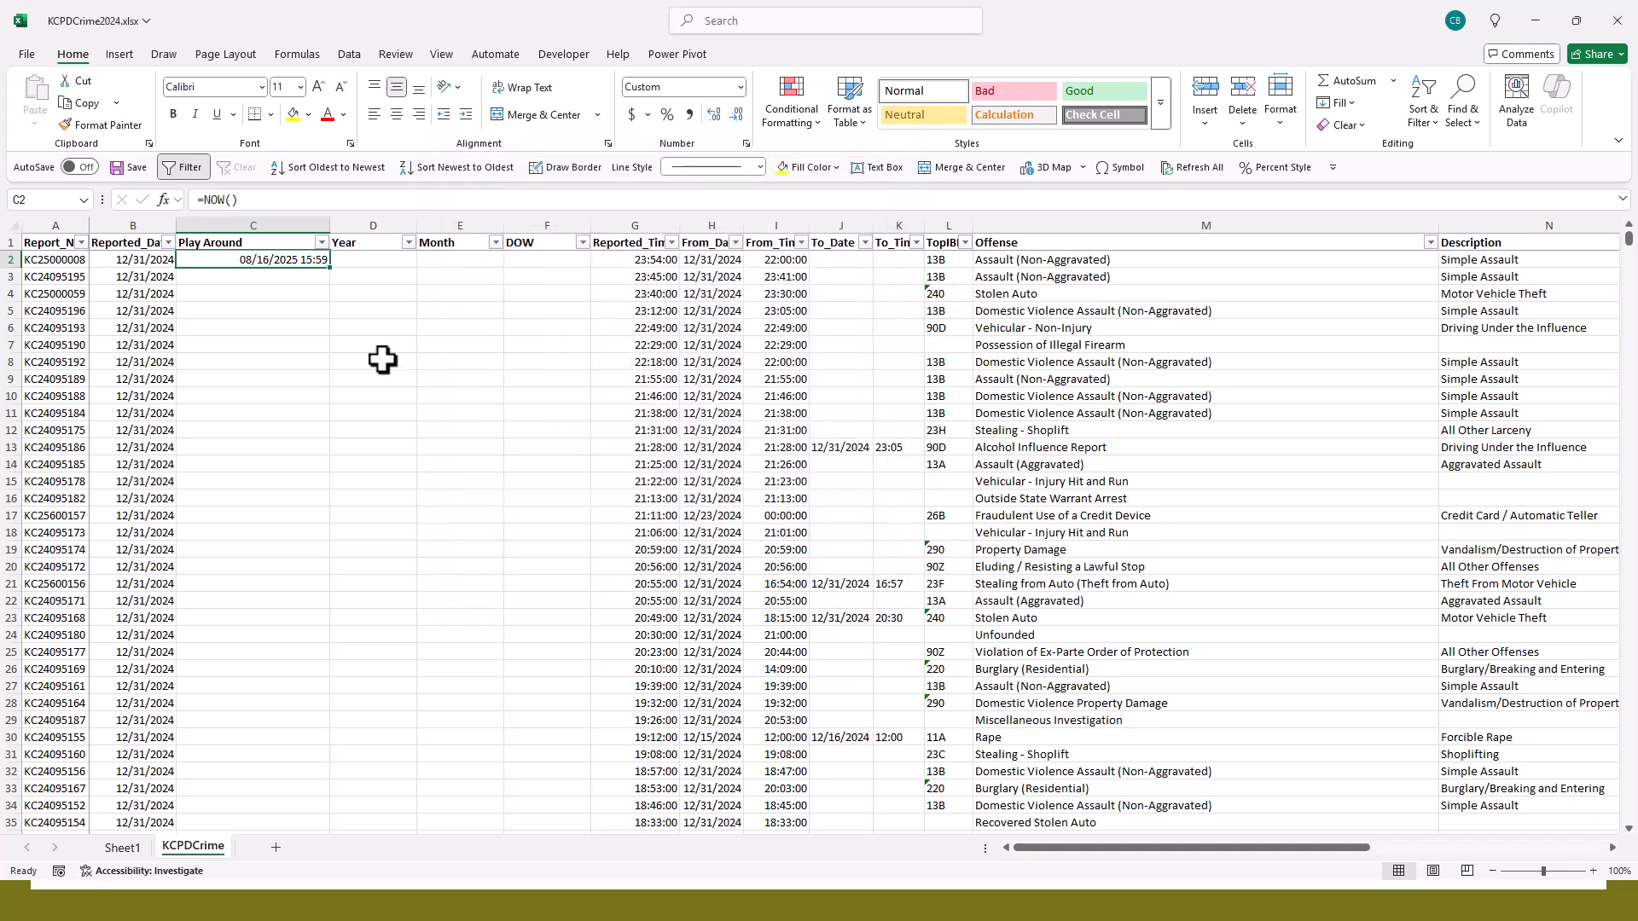
- Replace the =NOW() formula in the Play Around column with =RAND()
click(299, 273)
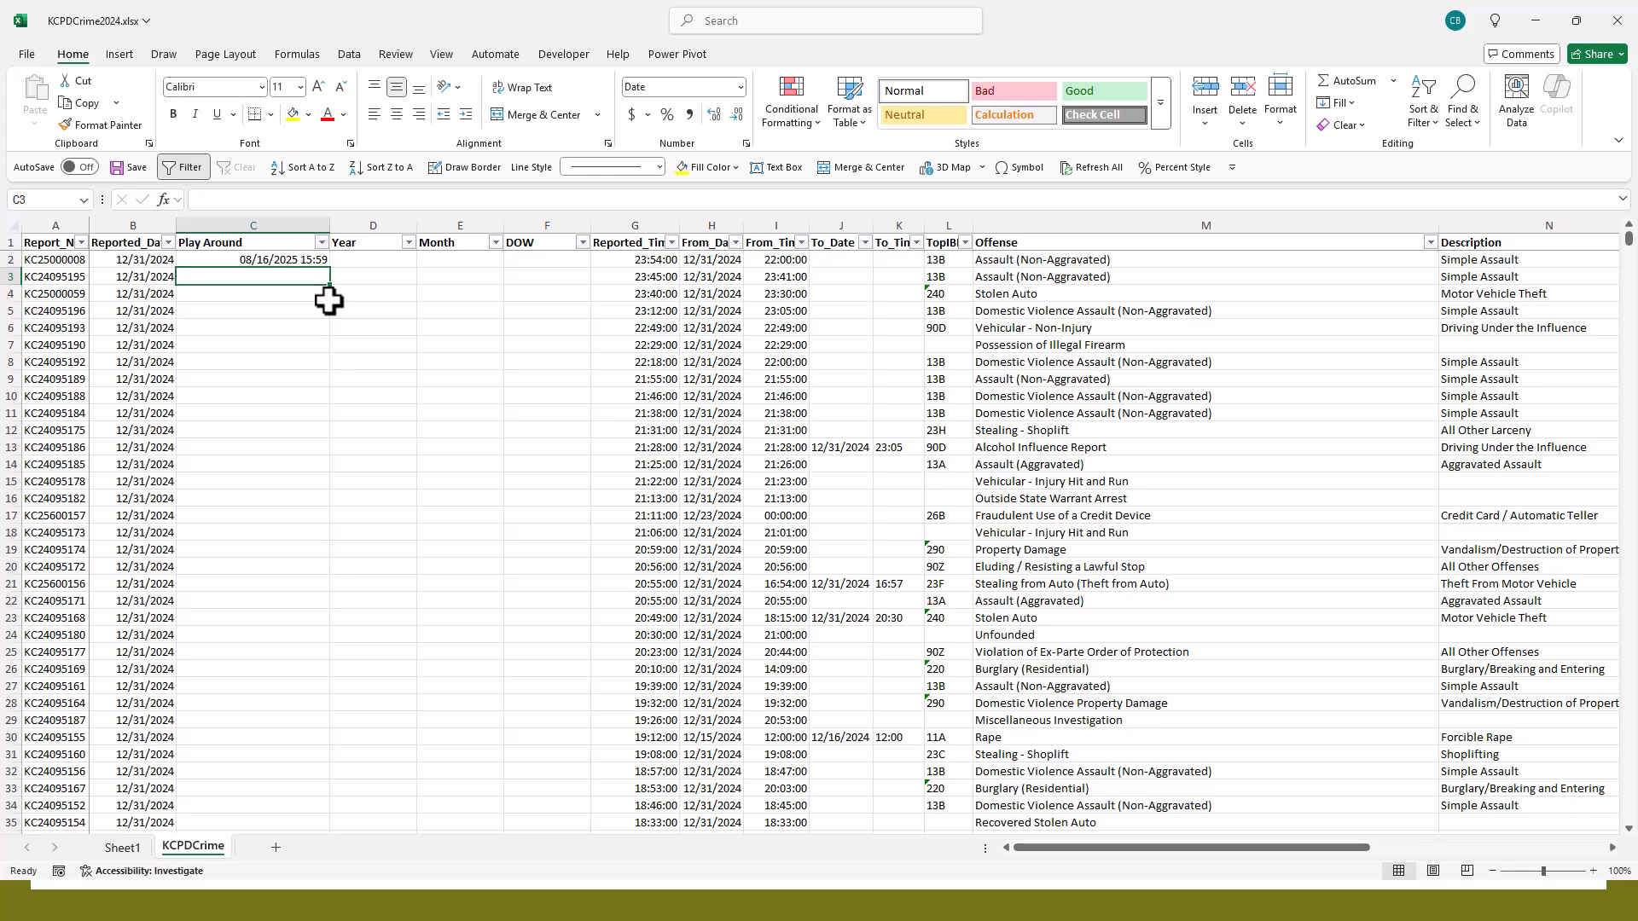
key(Up)
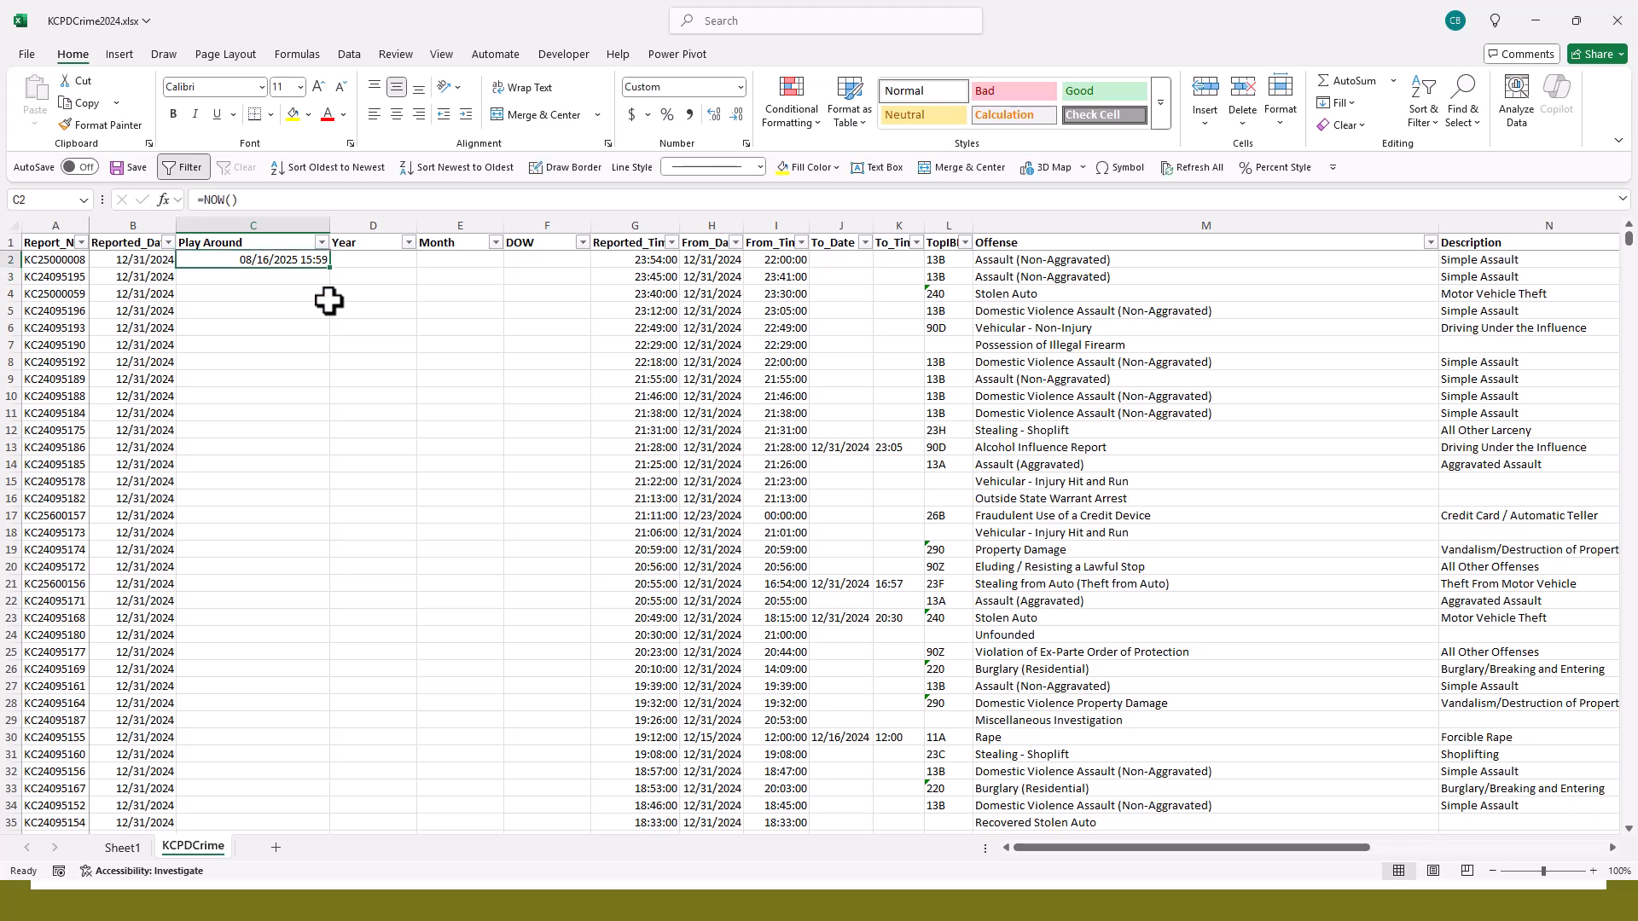
key(Delete)
text(=RAND())
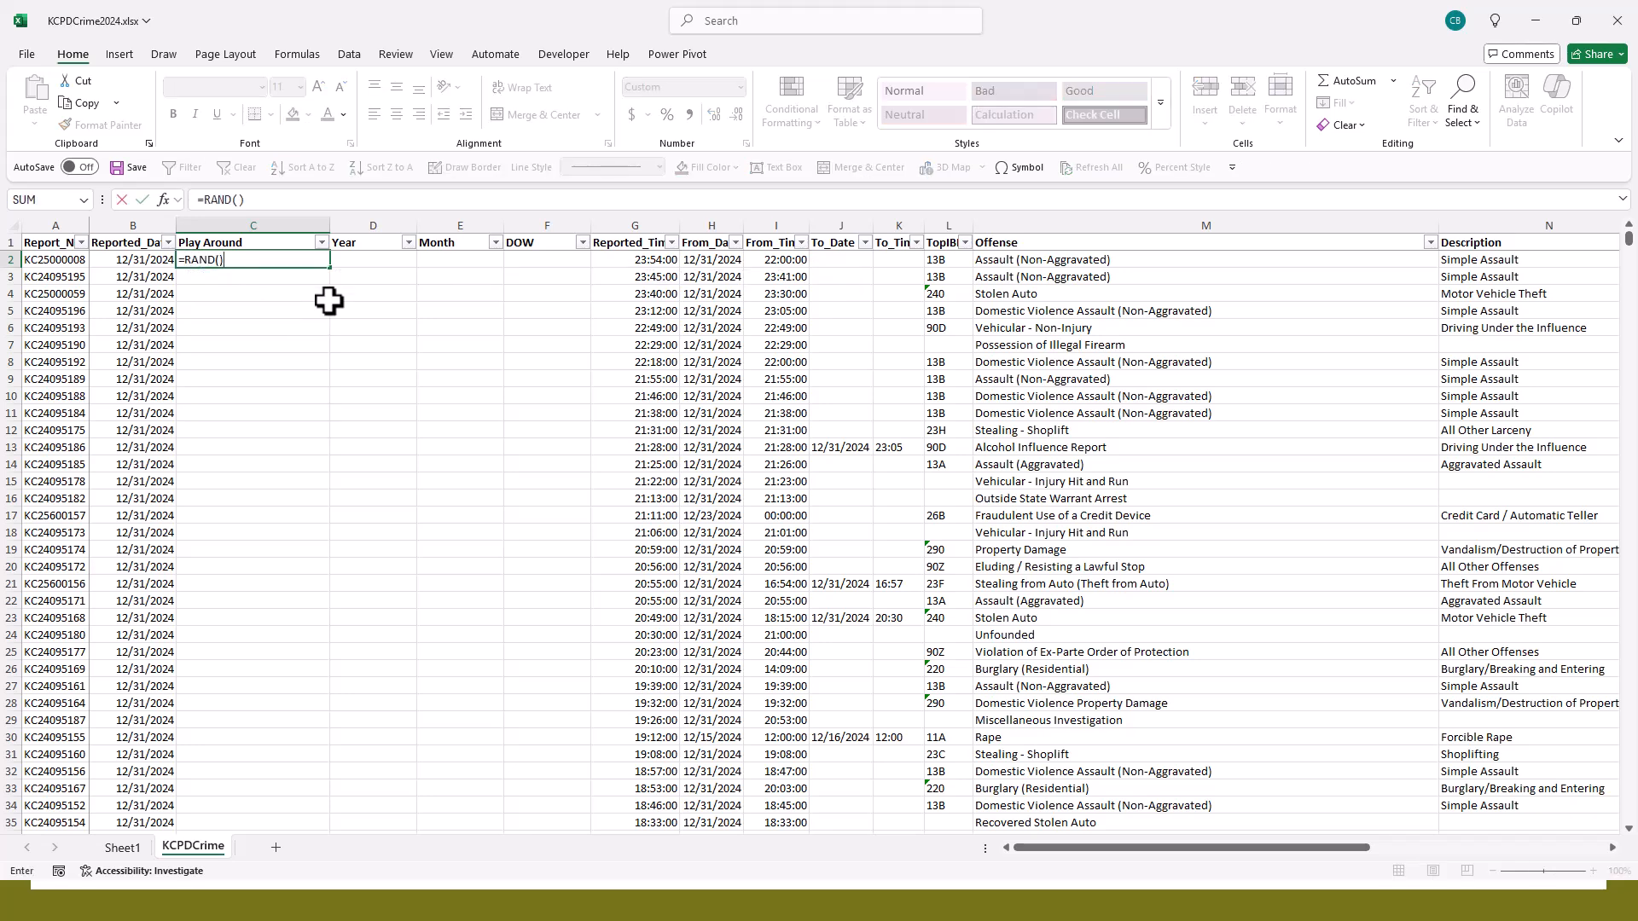
key(Return)
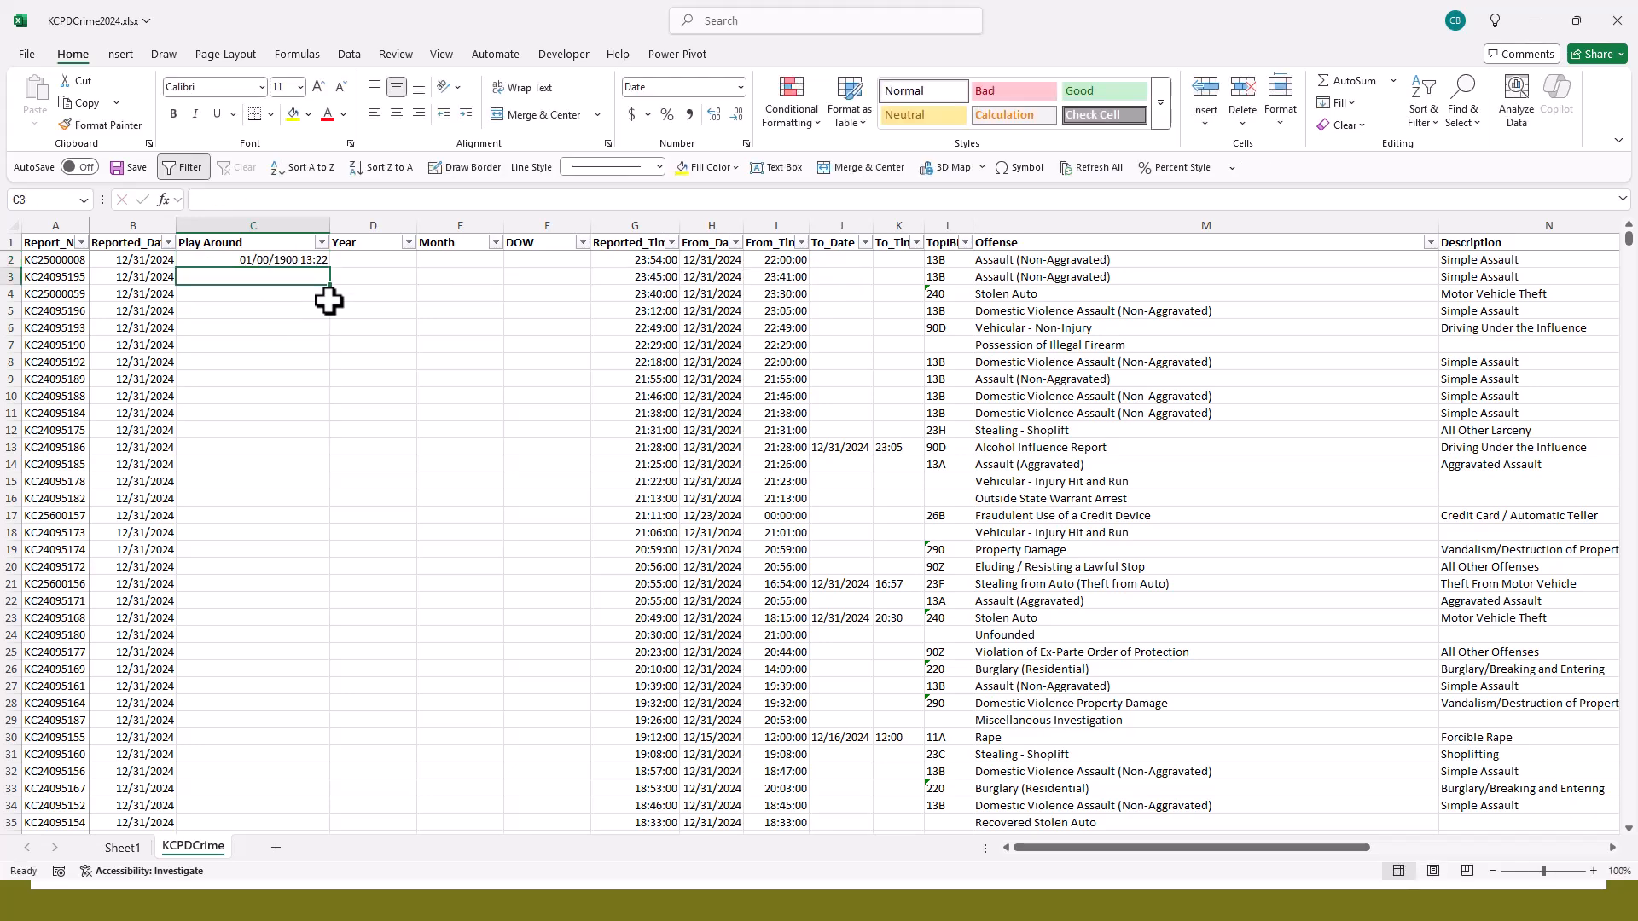
- Apply the General number format to the =RAND() cell and narrow the Play Around column
key(Up)
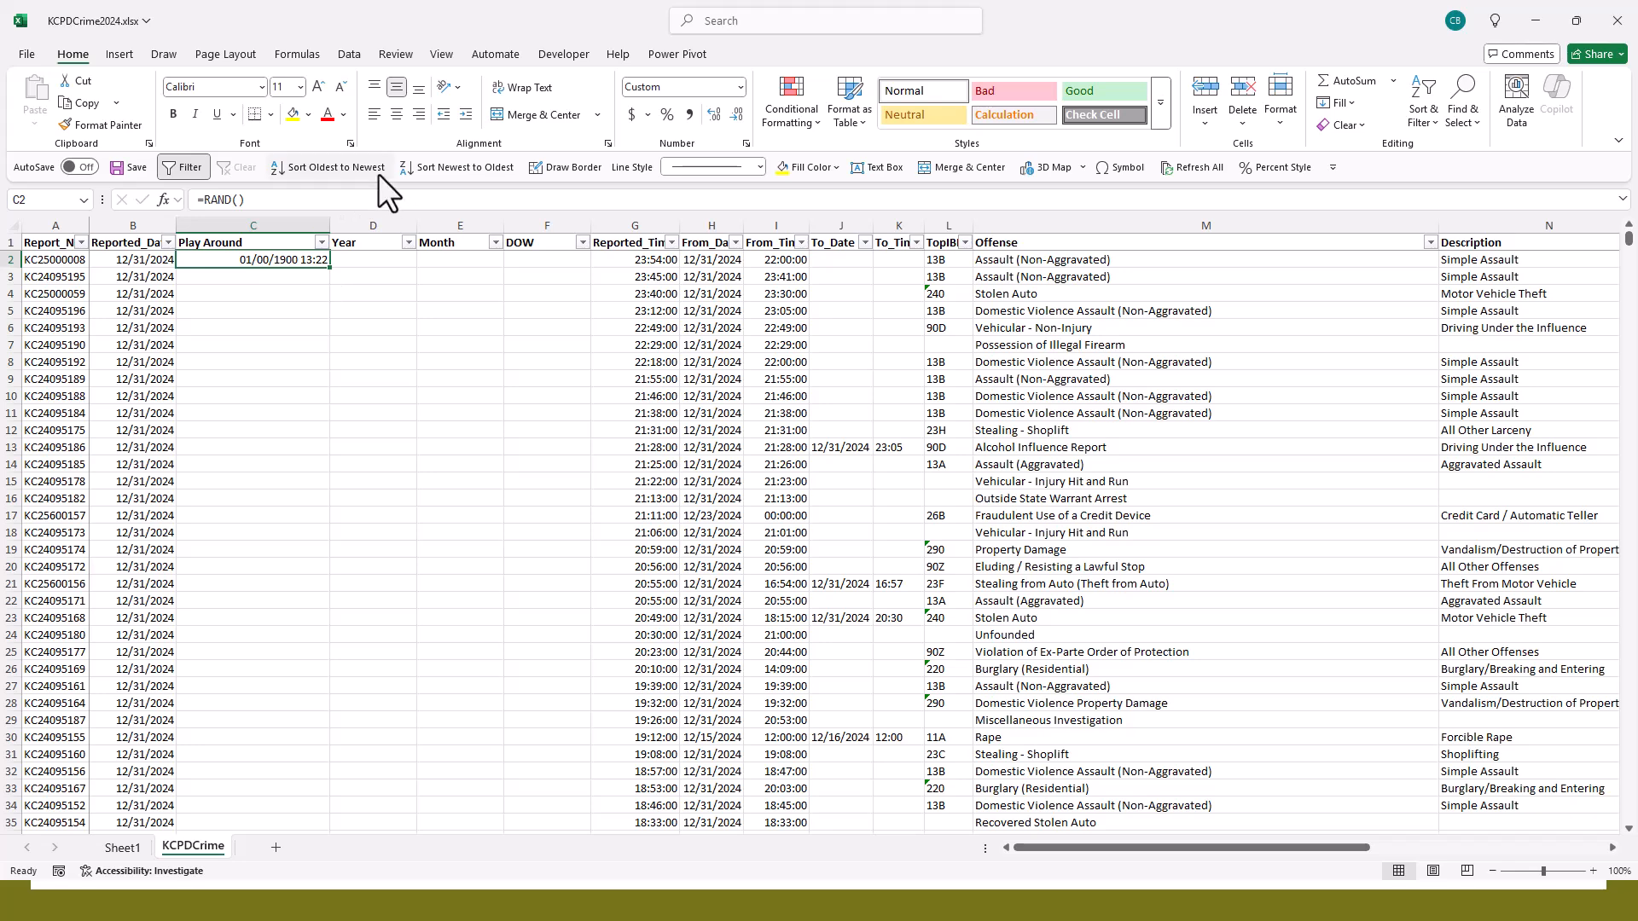
click(737, 86)
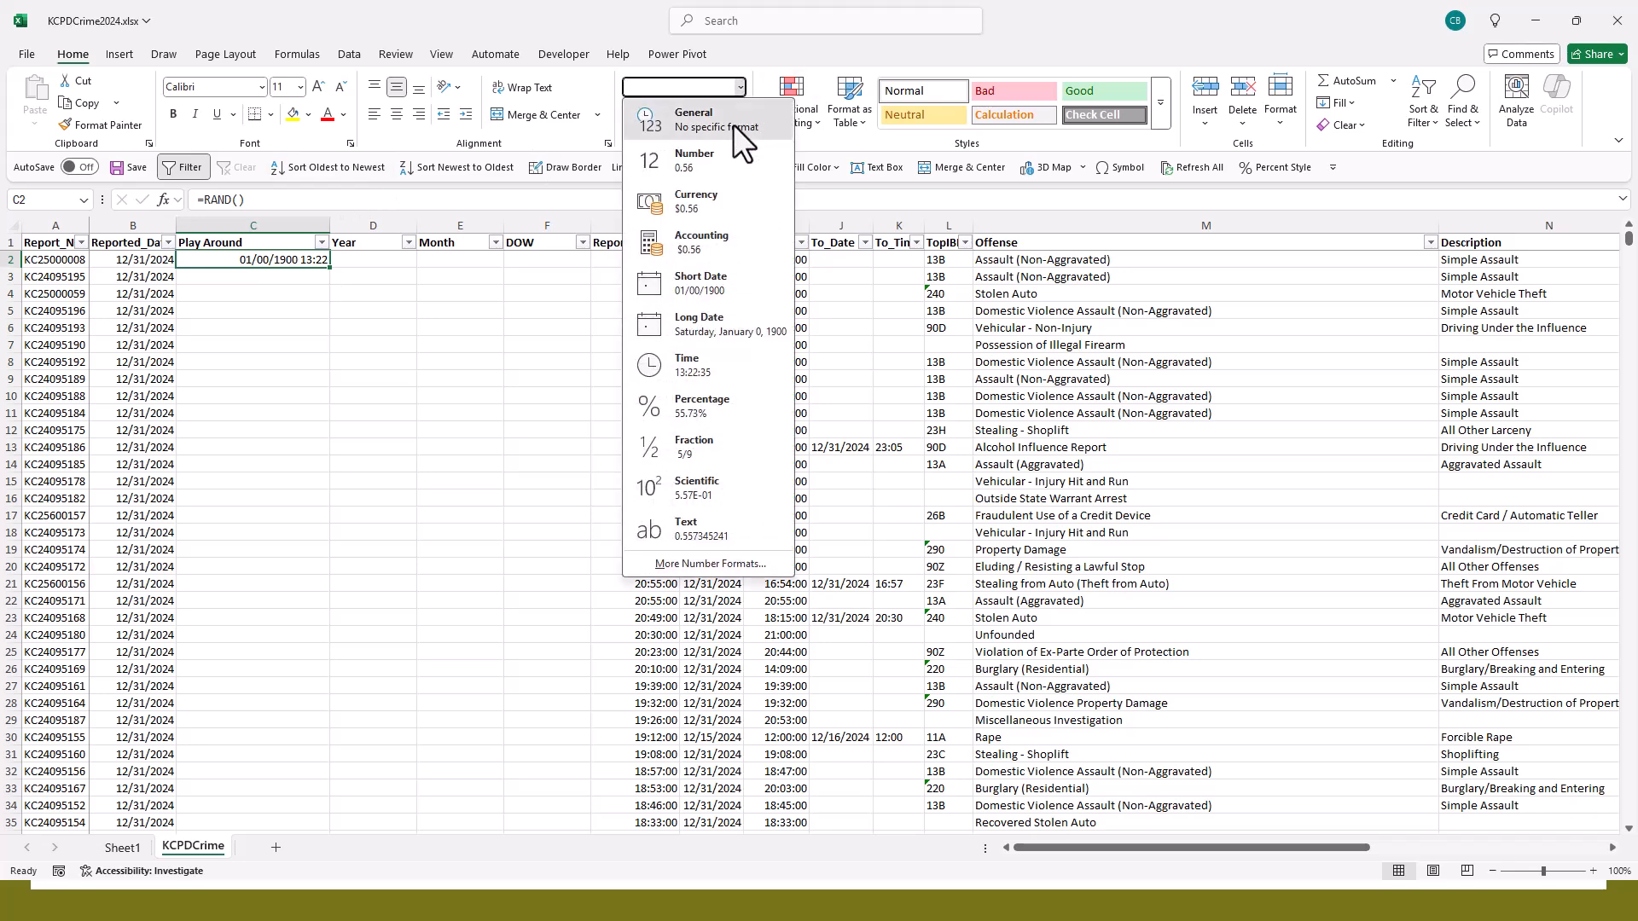
click(733, 124)
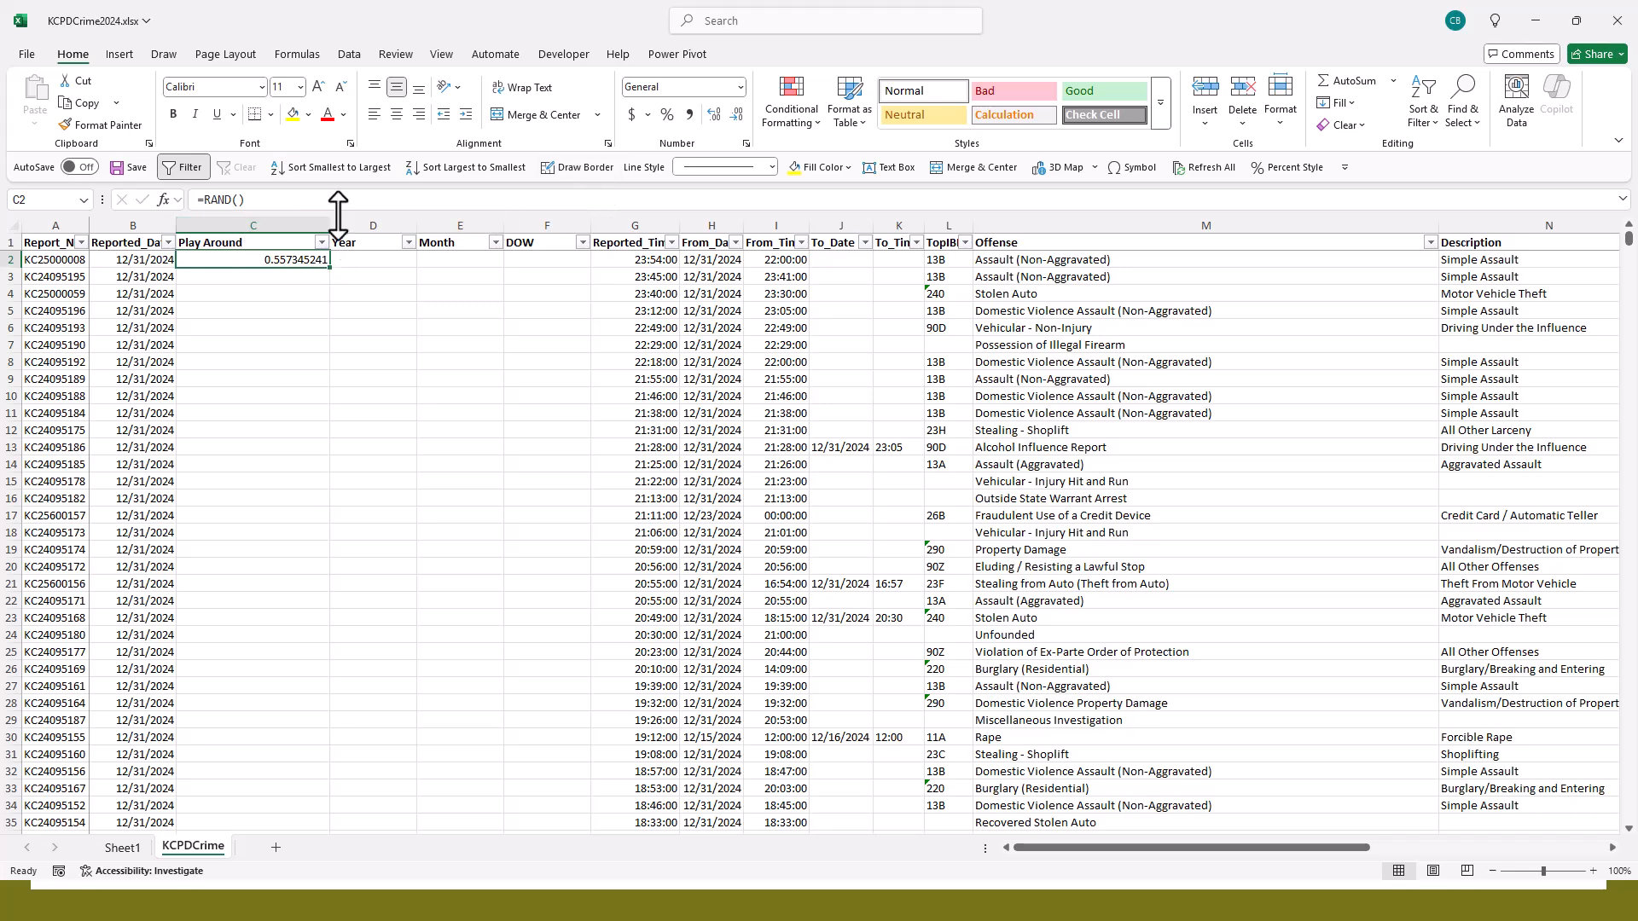
drag(330, 225, 293, 223)
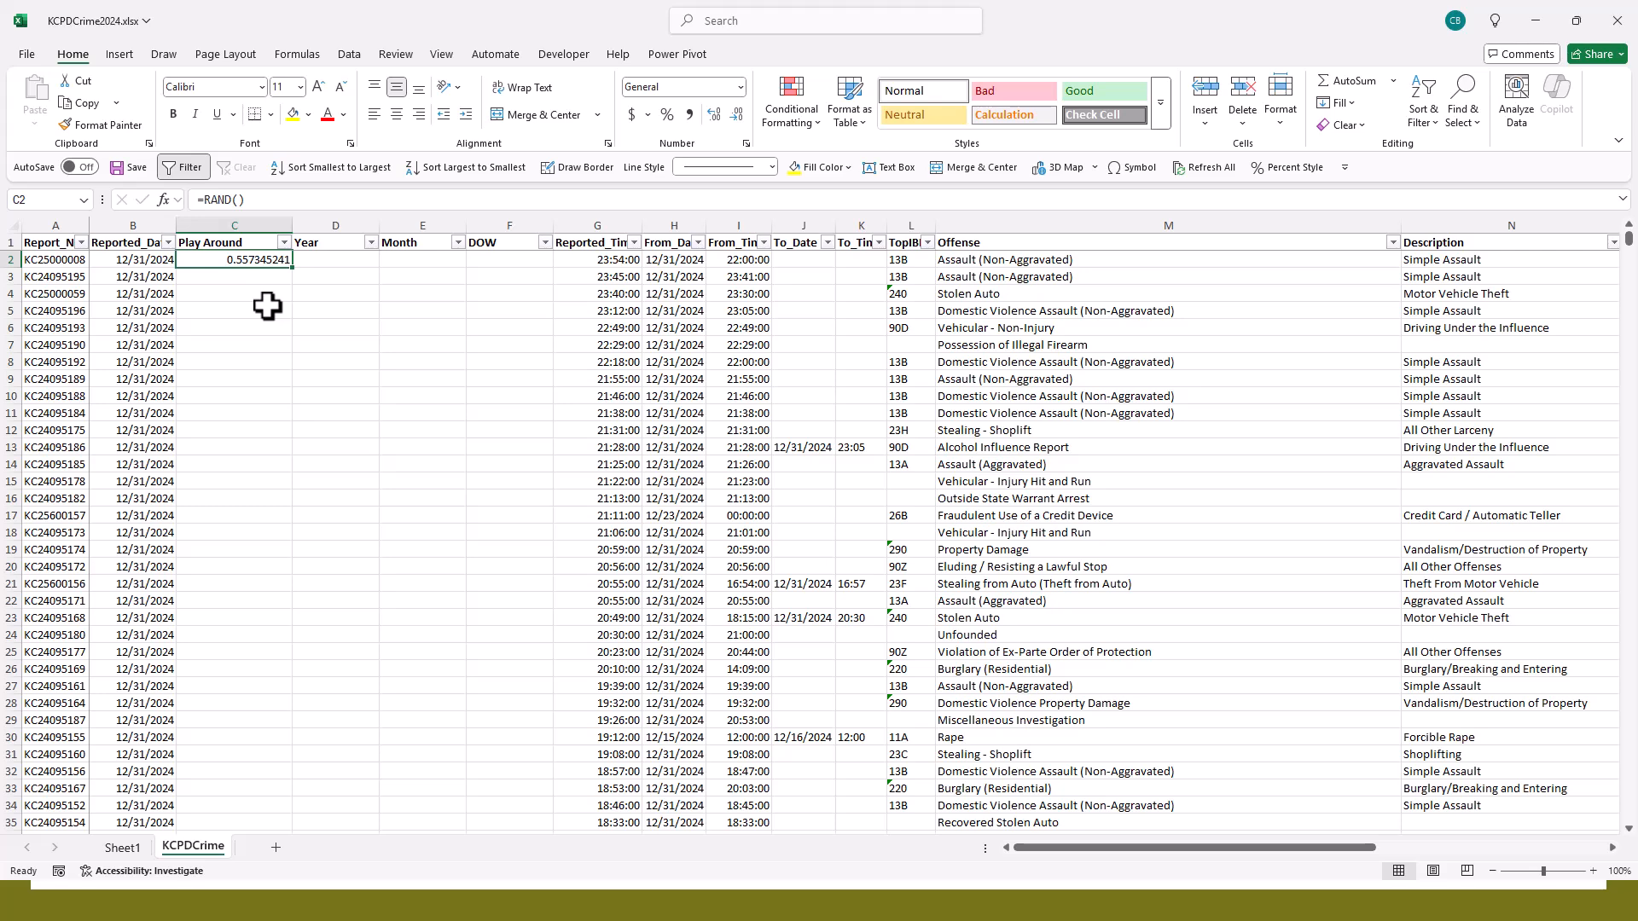
- Clear the =RAND() formula and delete the entire Play Around column from the sheet
key(BackSpace)
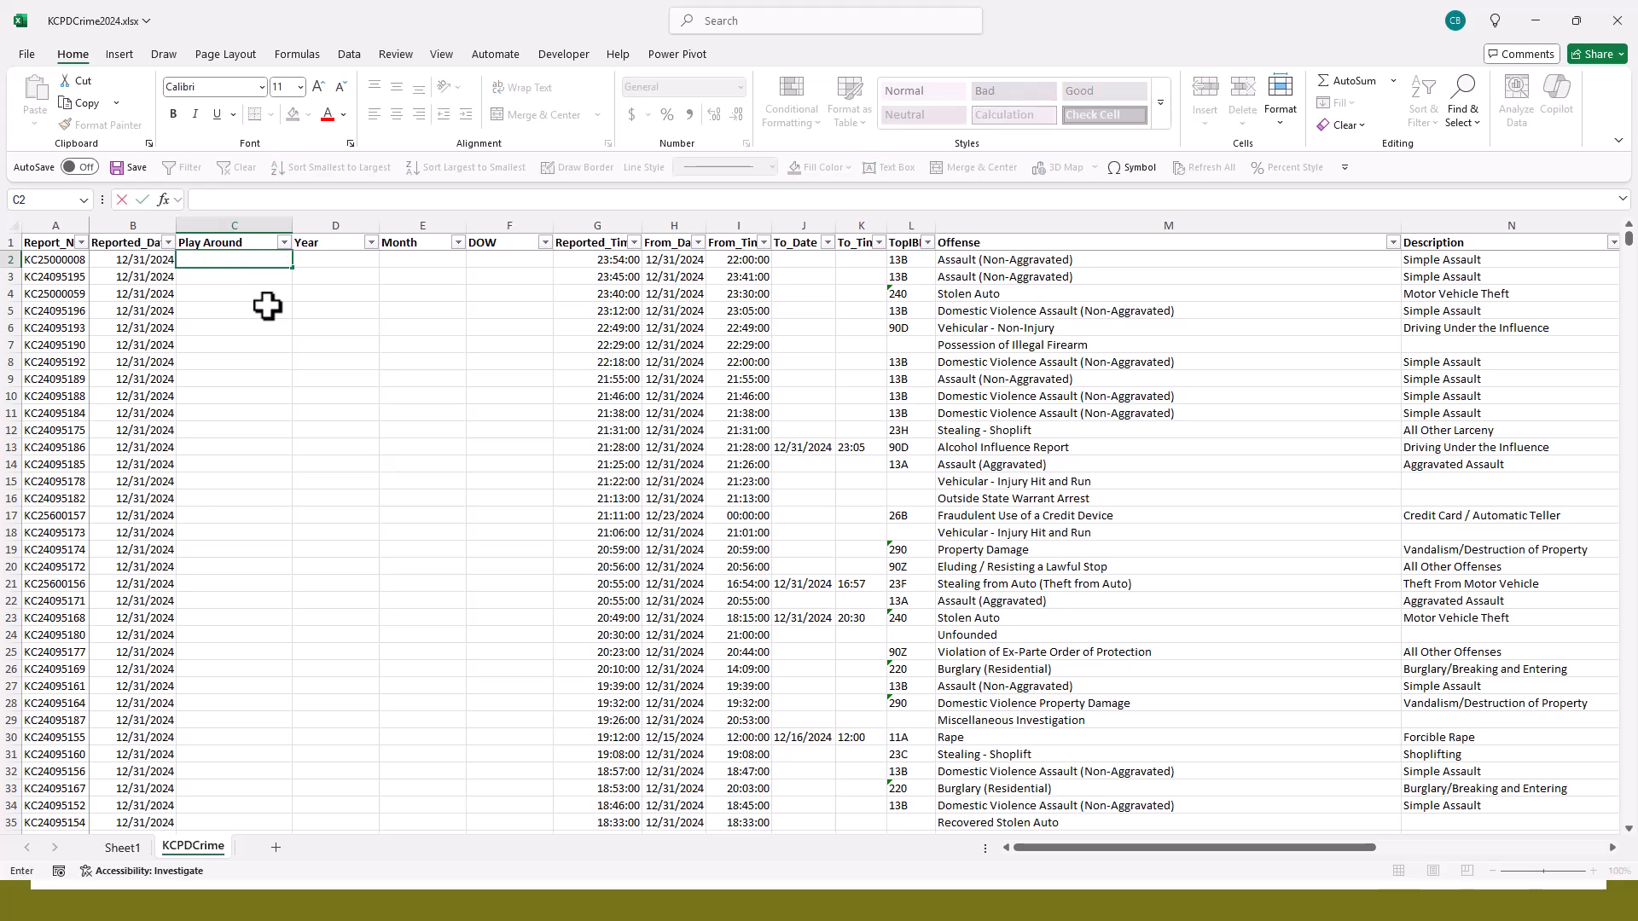
click(235, 226)
right_click(237, 229)
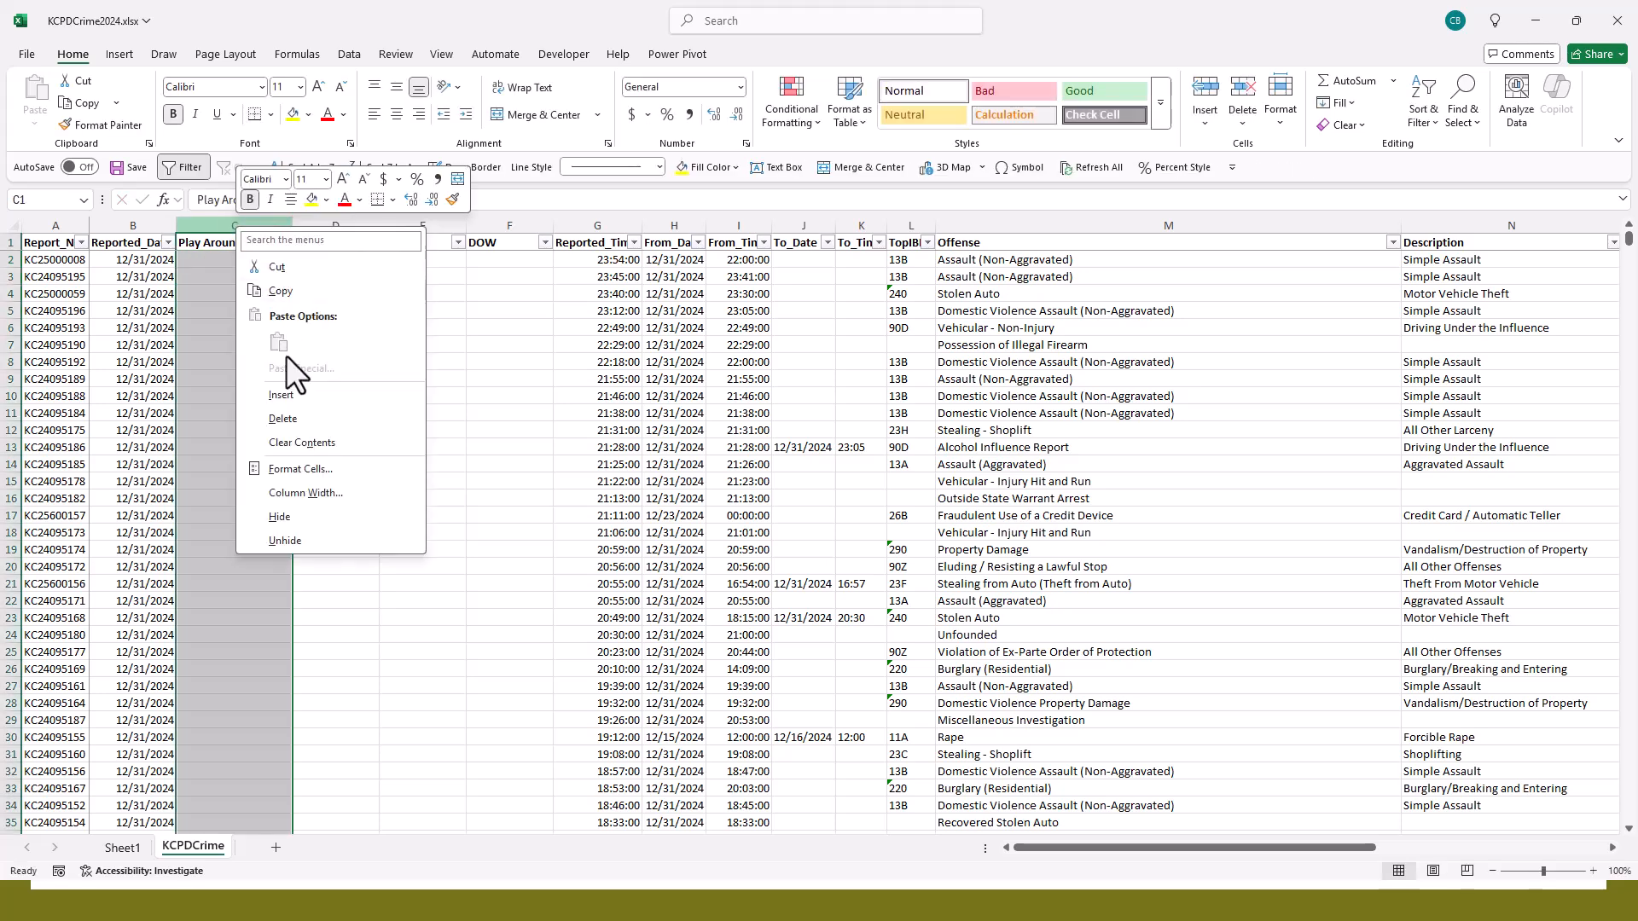
click(330, 418)
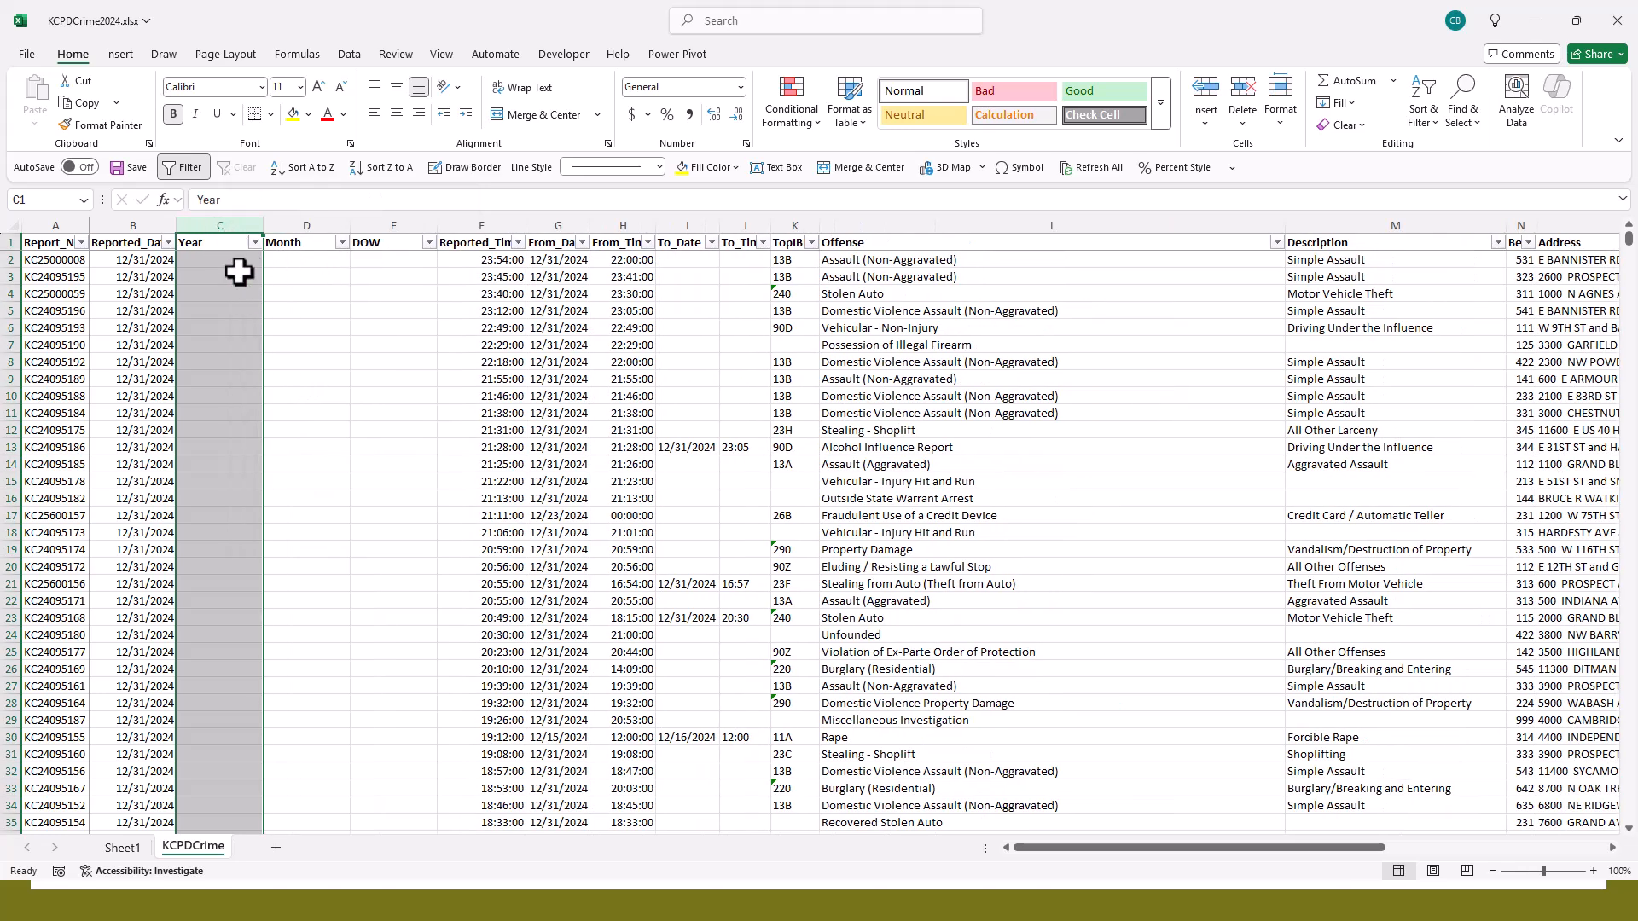
- Try the formula =YEAR(B2) in the first data cell of the Year column, and clear it
click(226, 258)
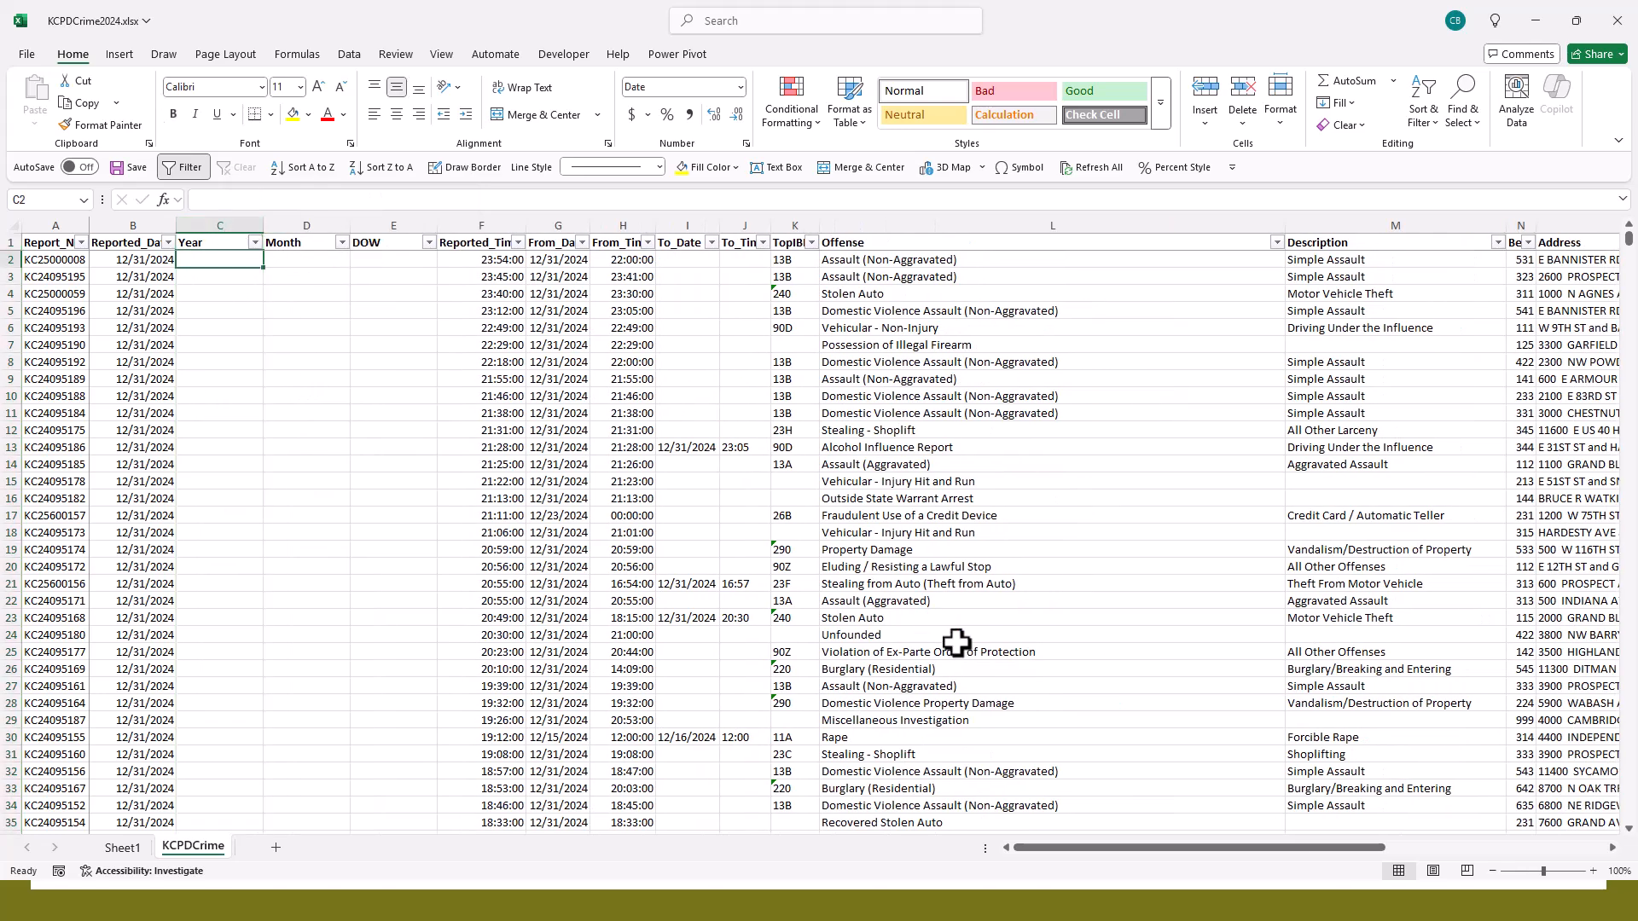
click(1592, 871)
click(1592, 872)
click(1591, 871)
click(1591, 872)
text(=)
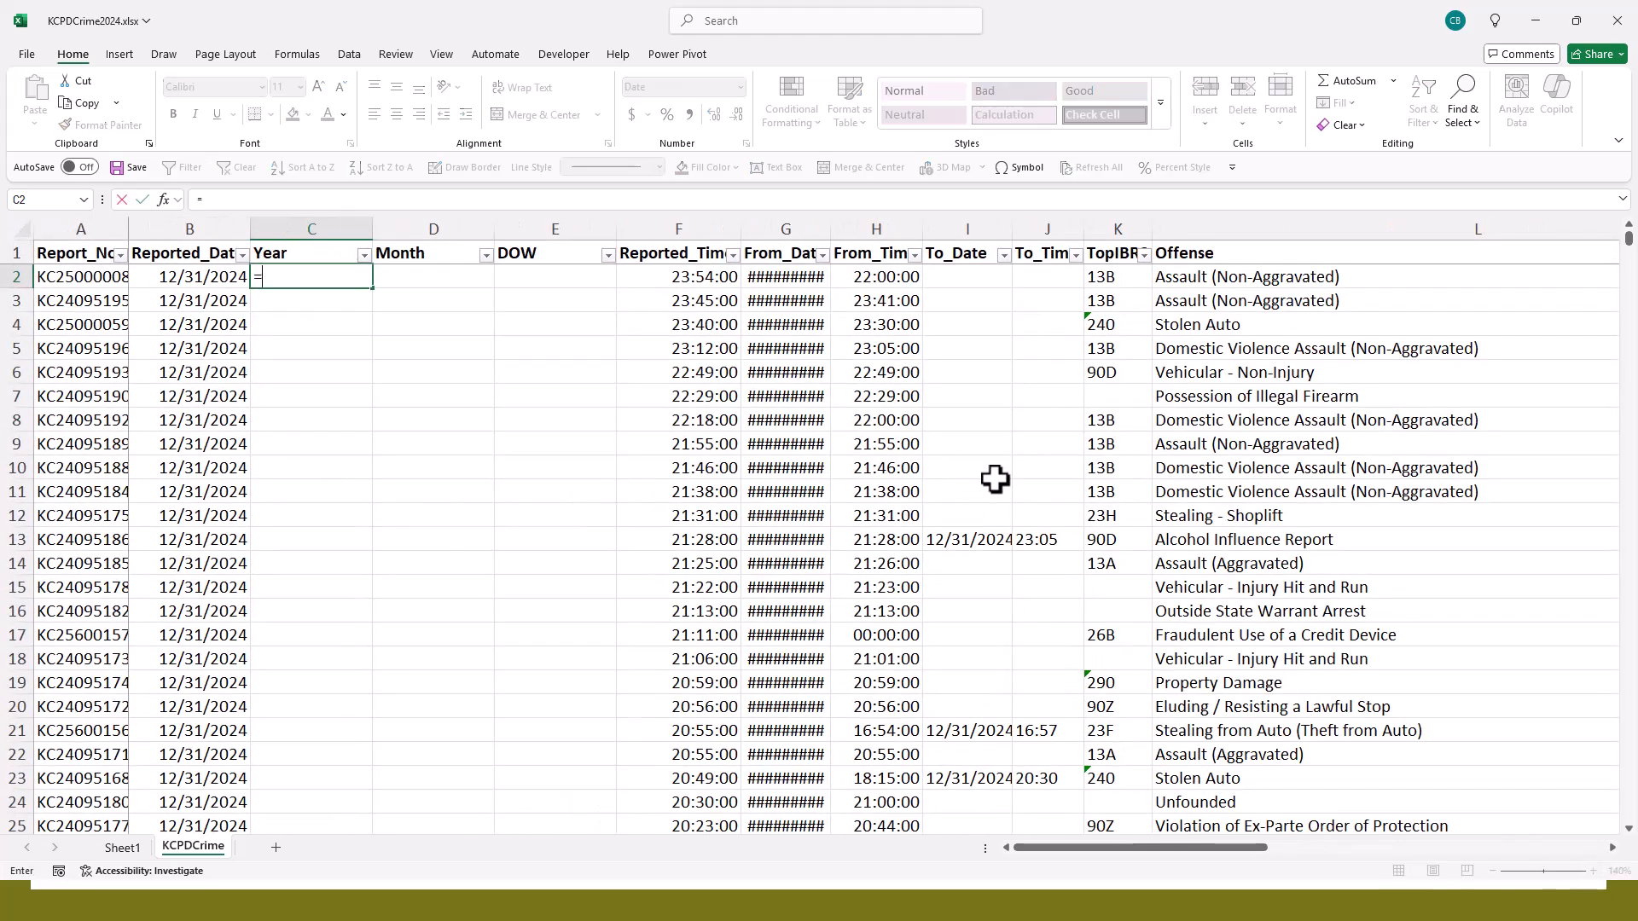
text(YEAR(B2))
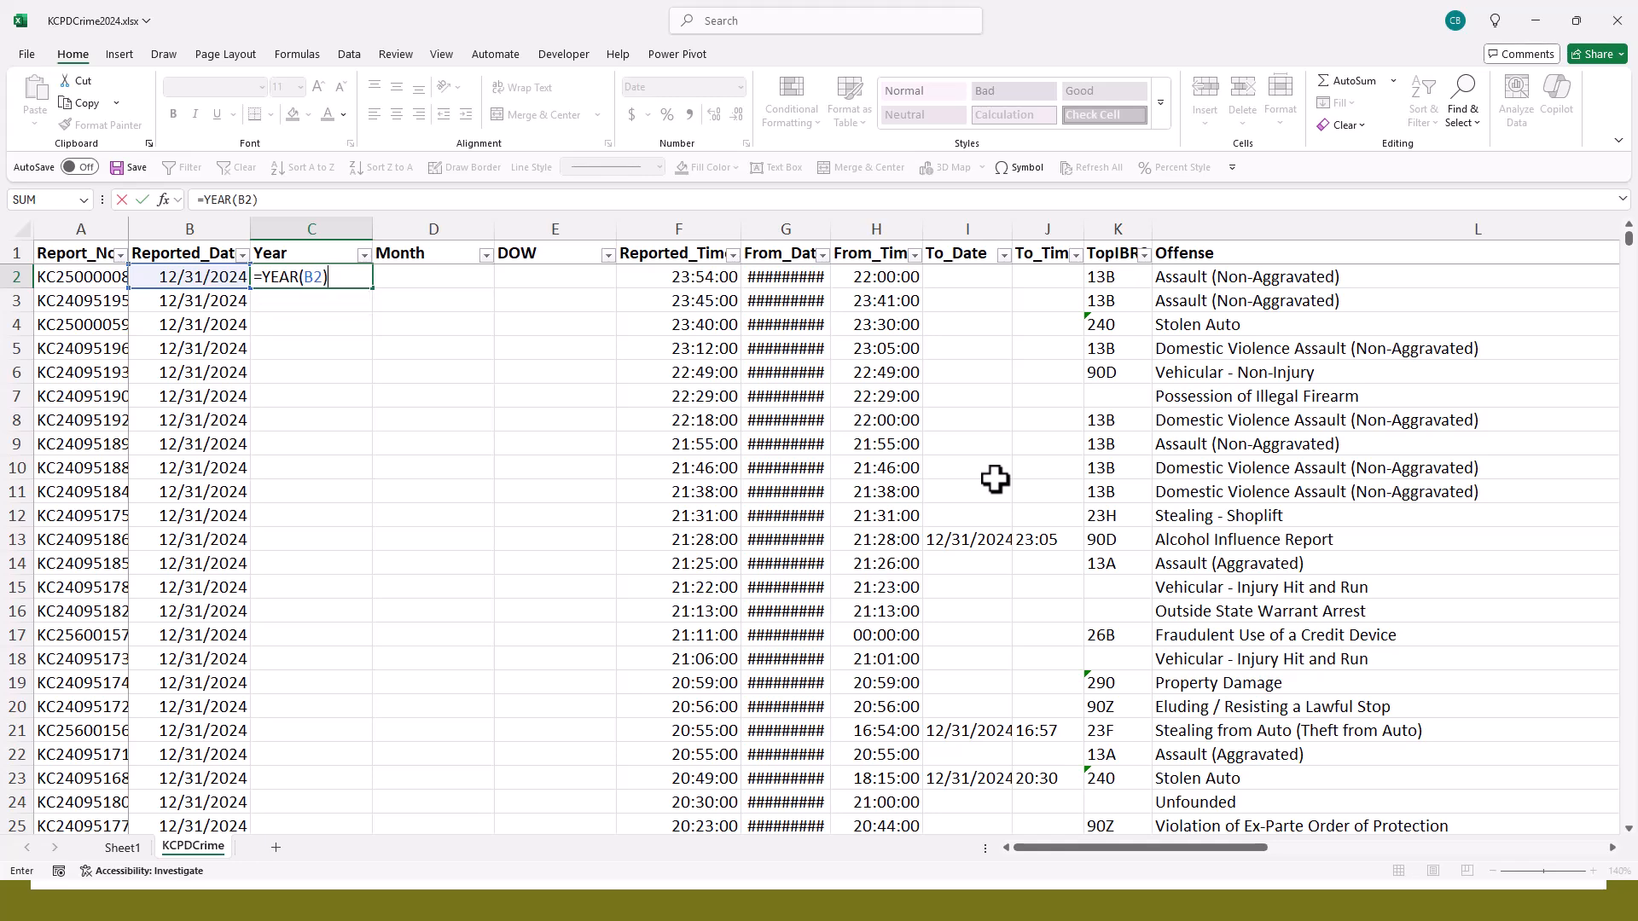
key(ctrl+Return)
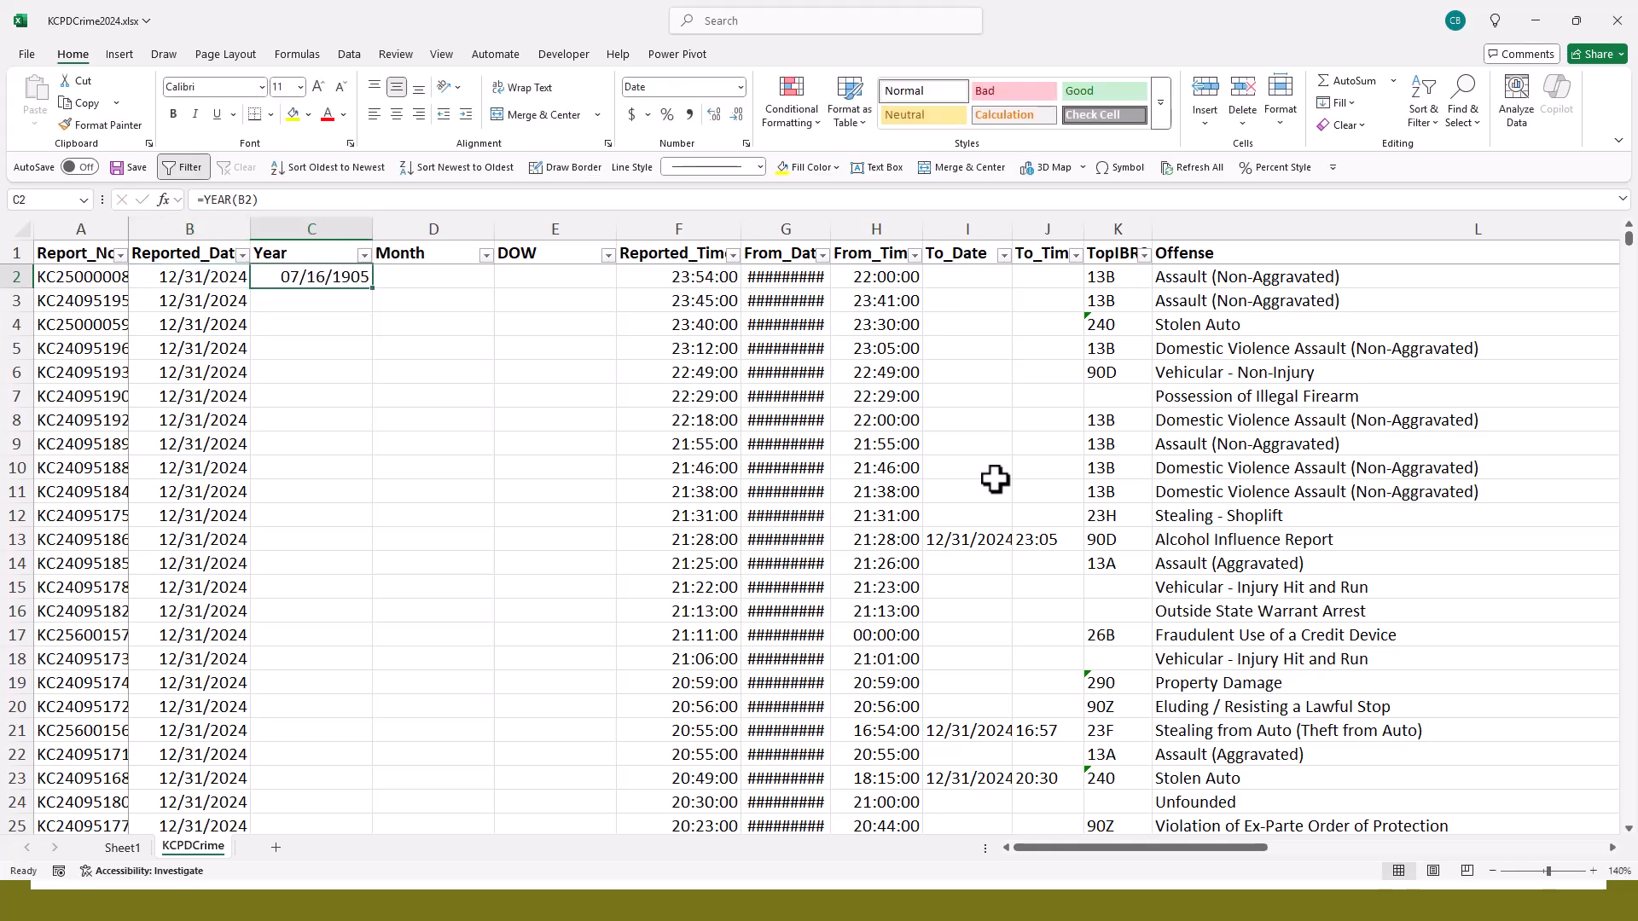
key(Delete)
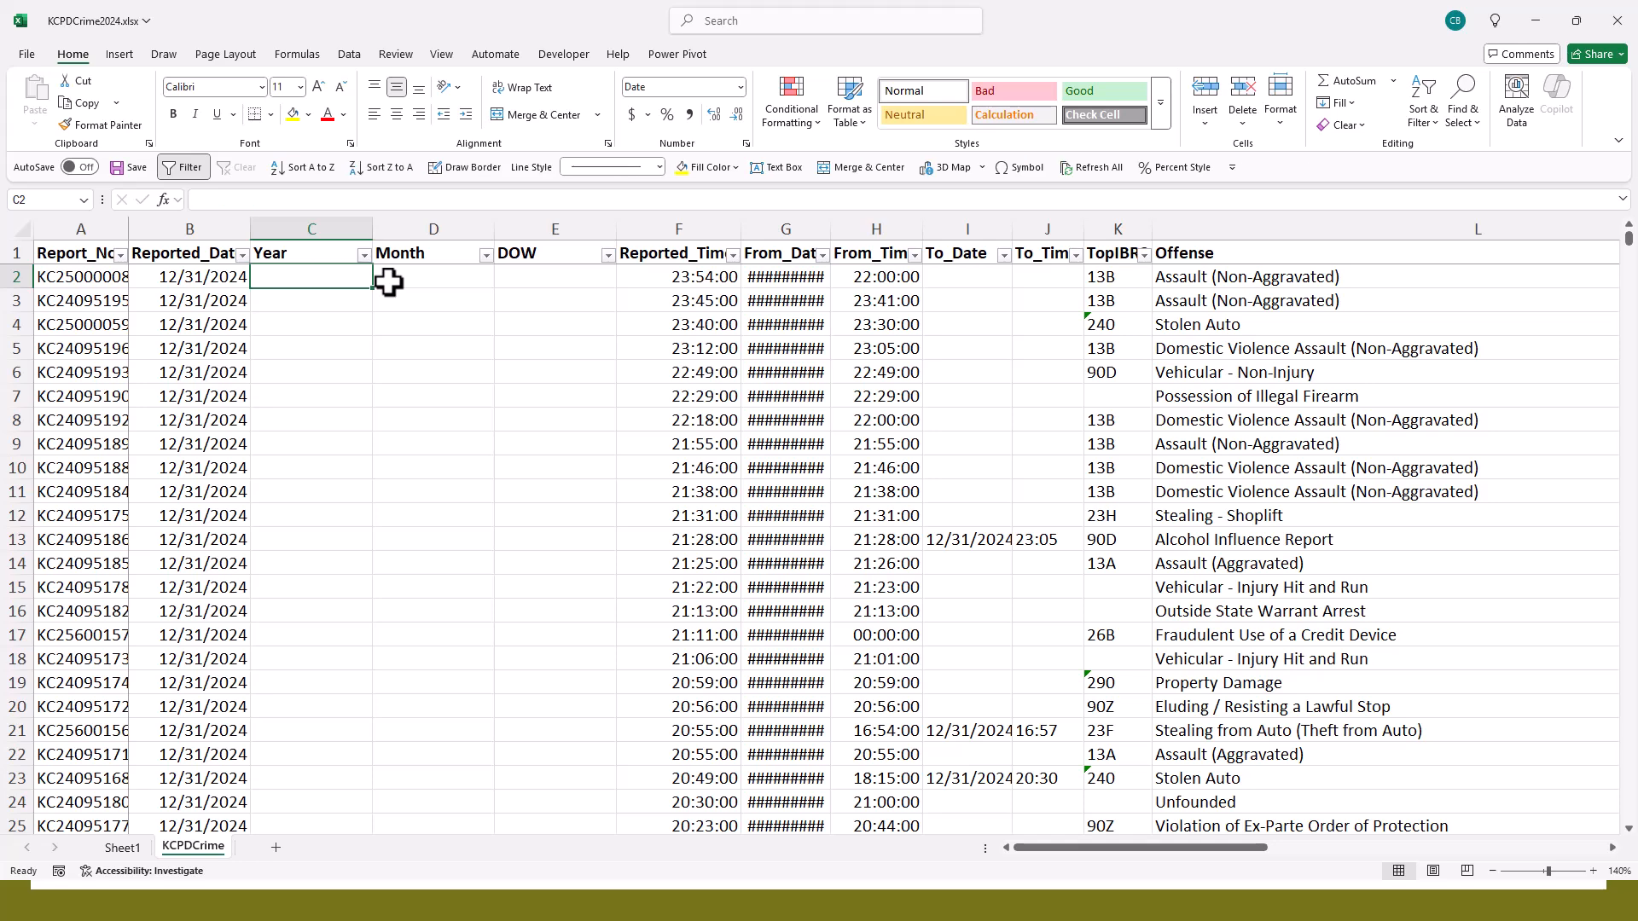
- Enter the formula =YEAR(B2) in the first data cell of the Year column
text(=YEAR()
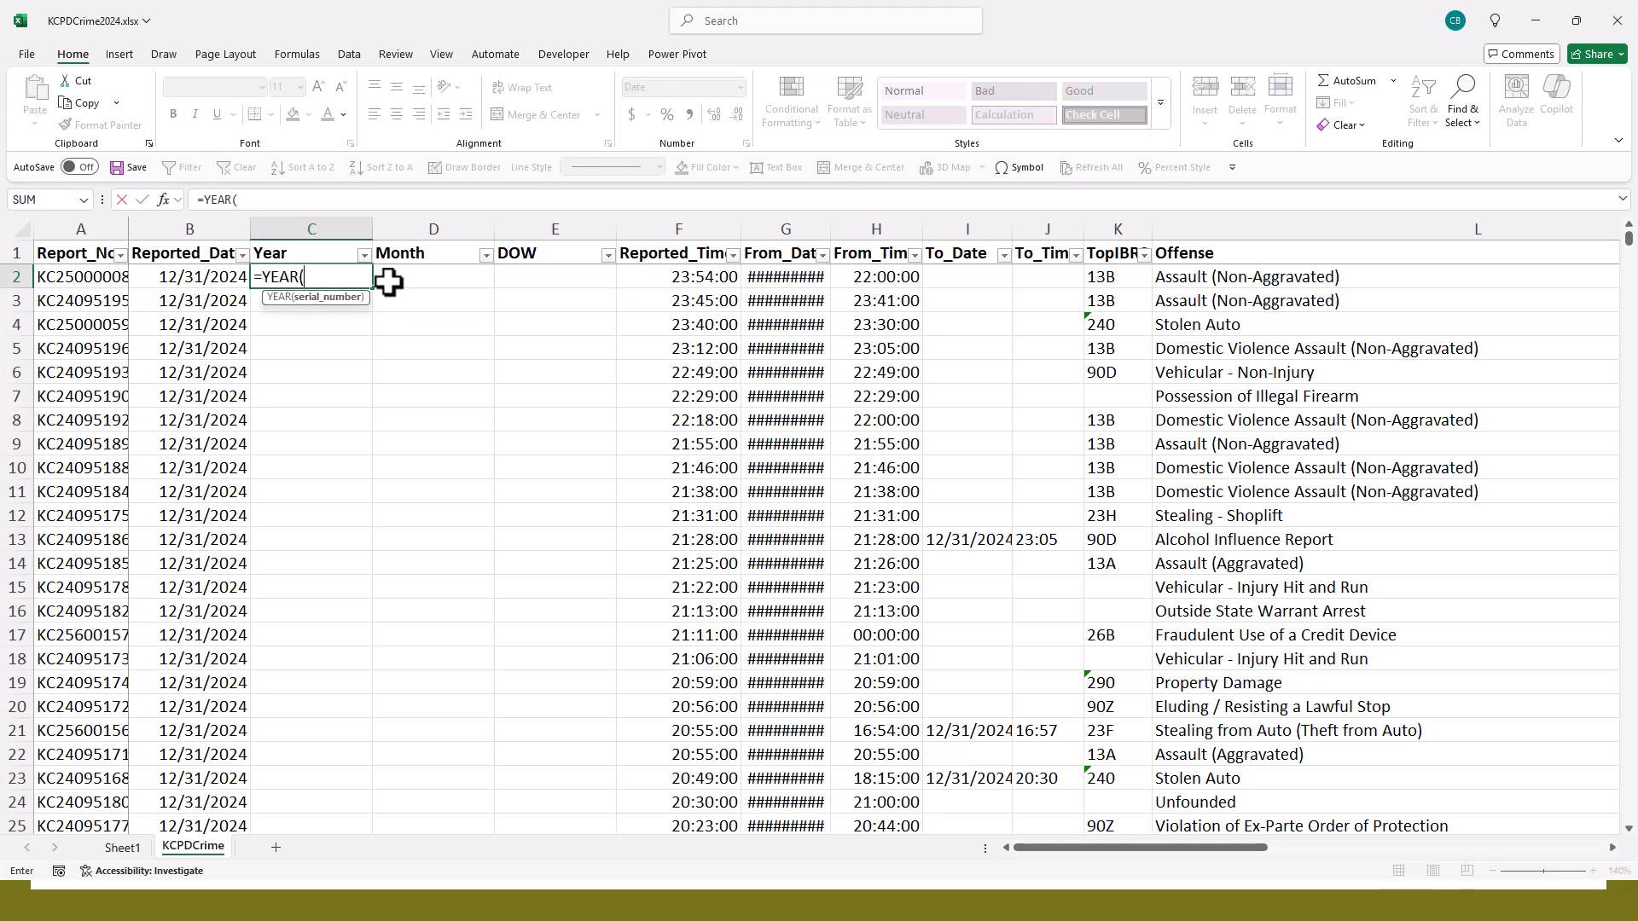
text(B2))
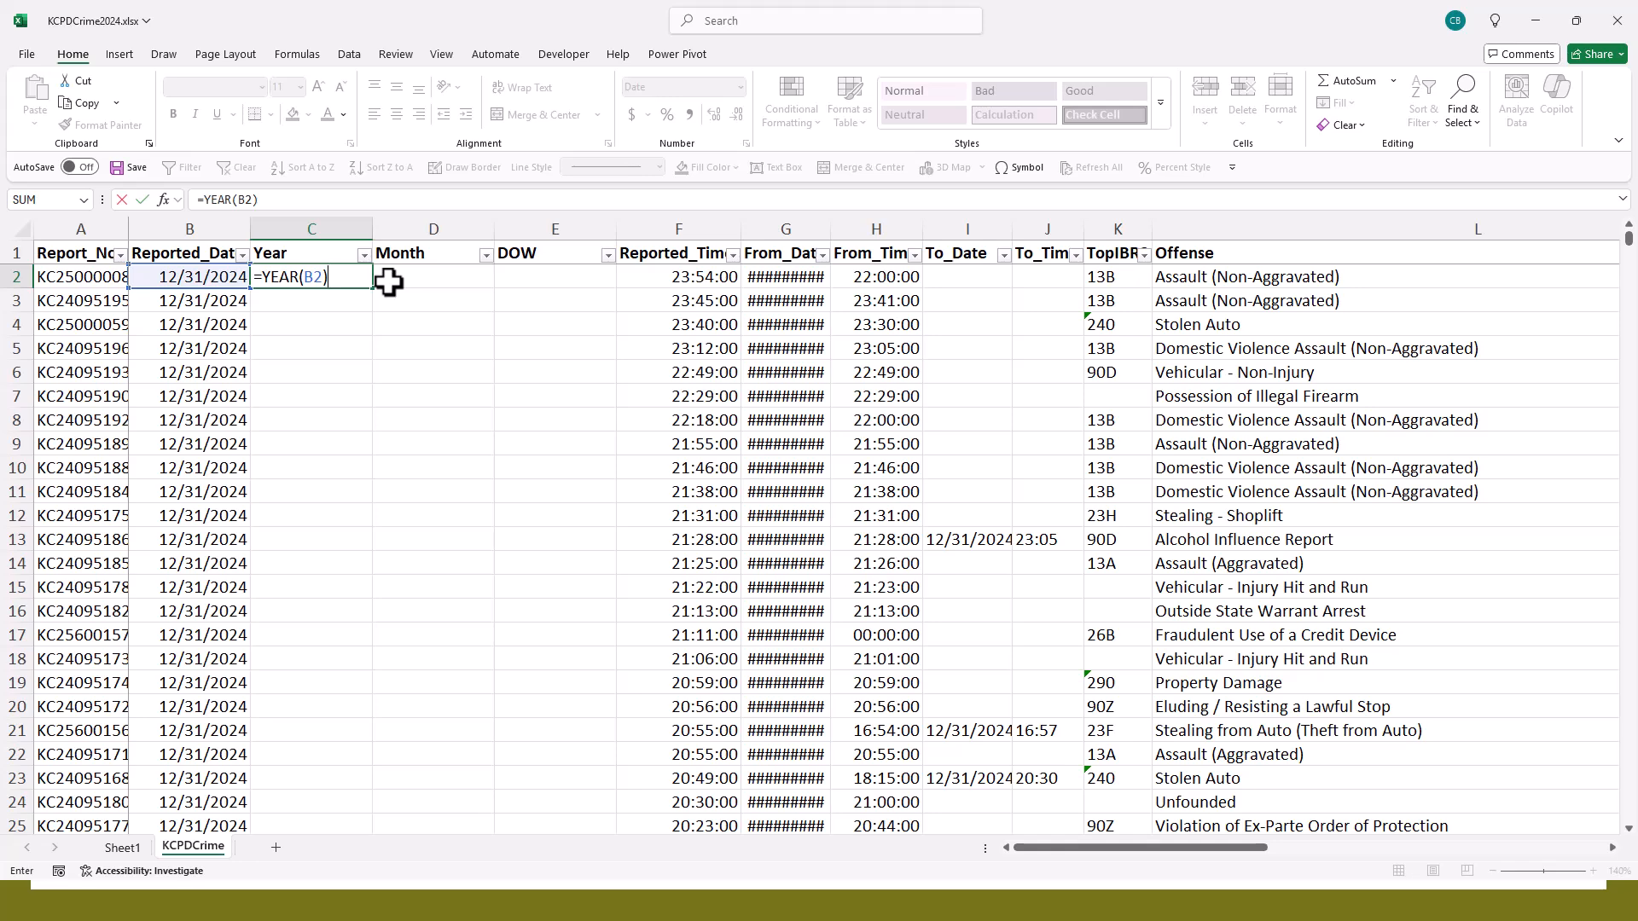
key(Return)
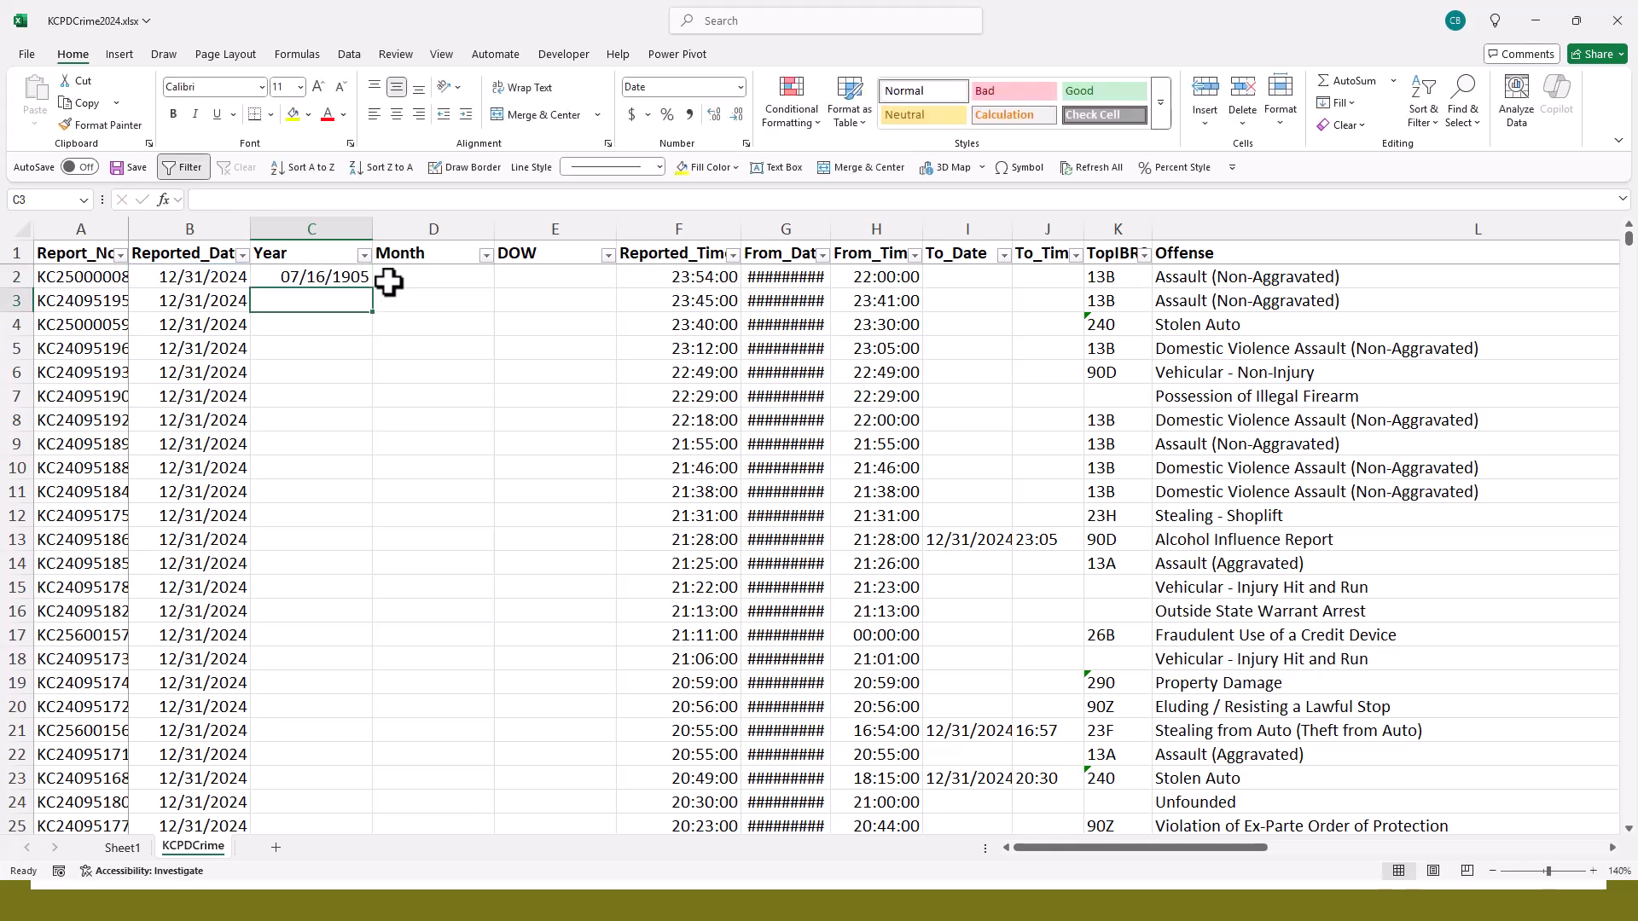
- Apply the General number format to the entire Year column
click(324, 280)
click(325, 342)
click(328, 271)
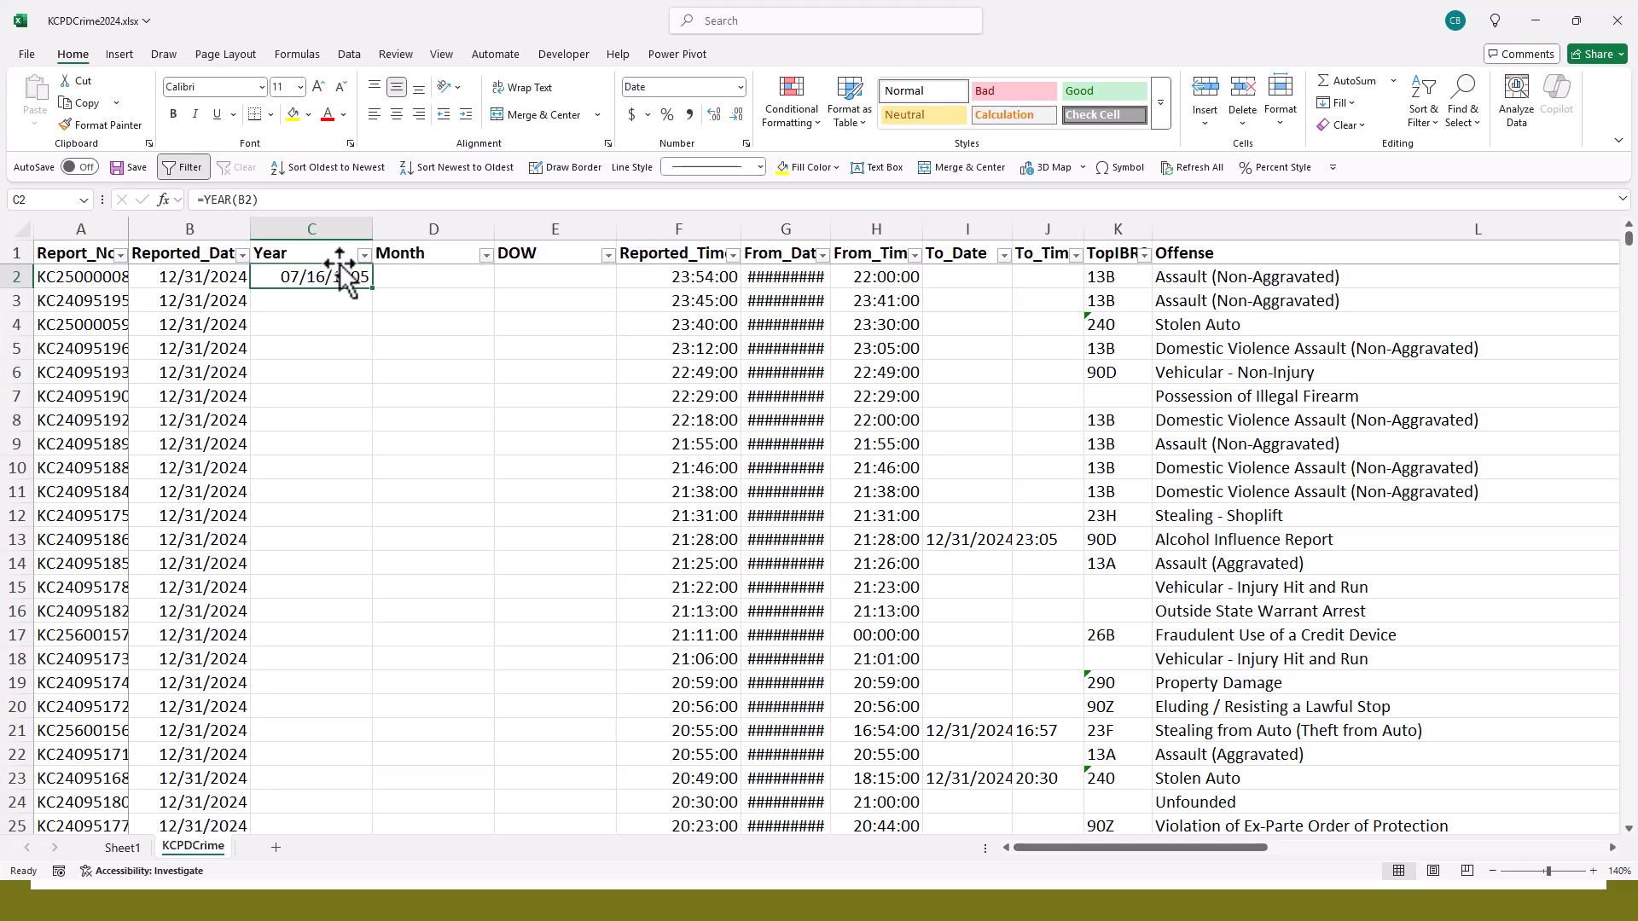
click(346, 229)
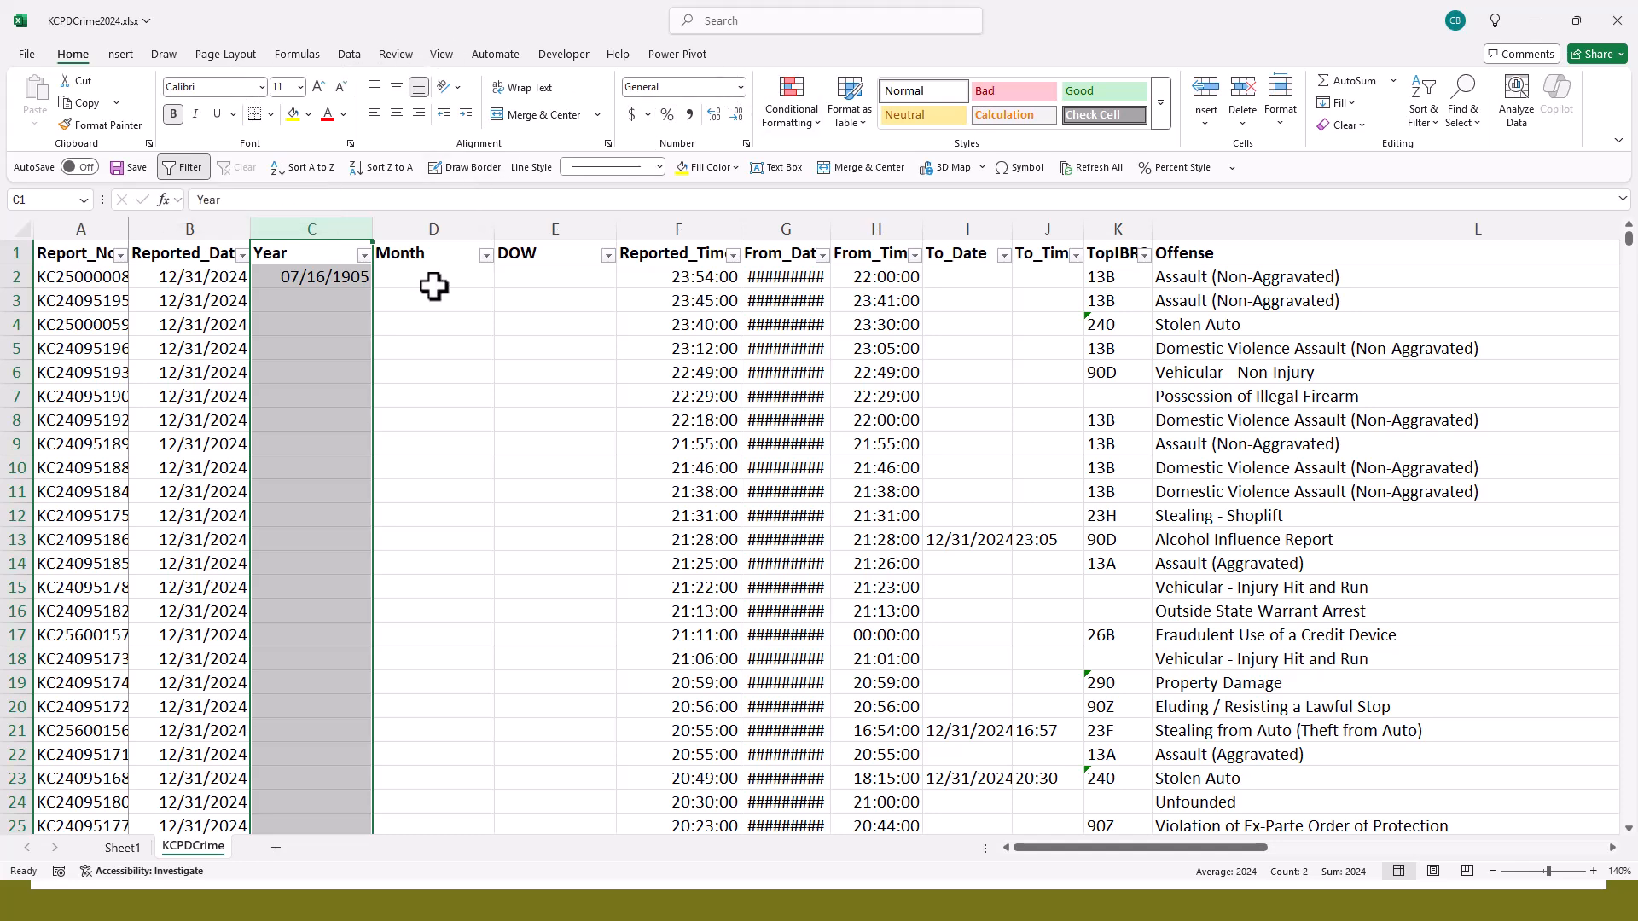
click(740, 86)
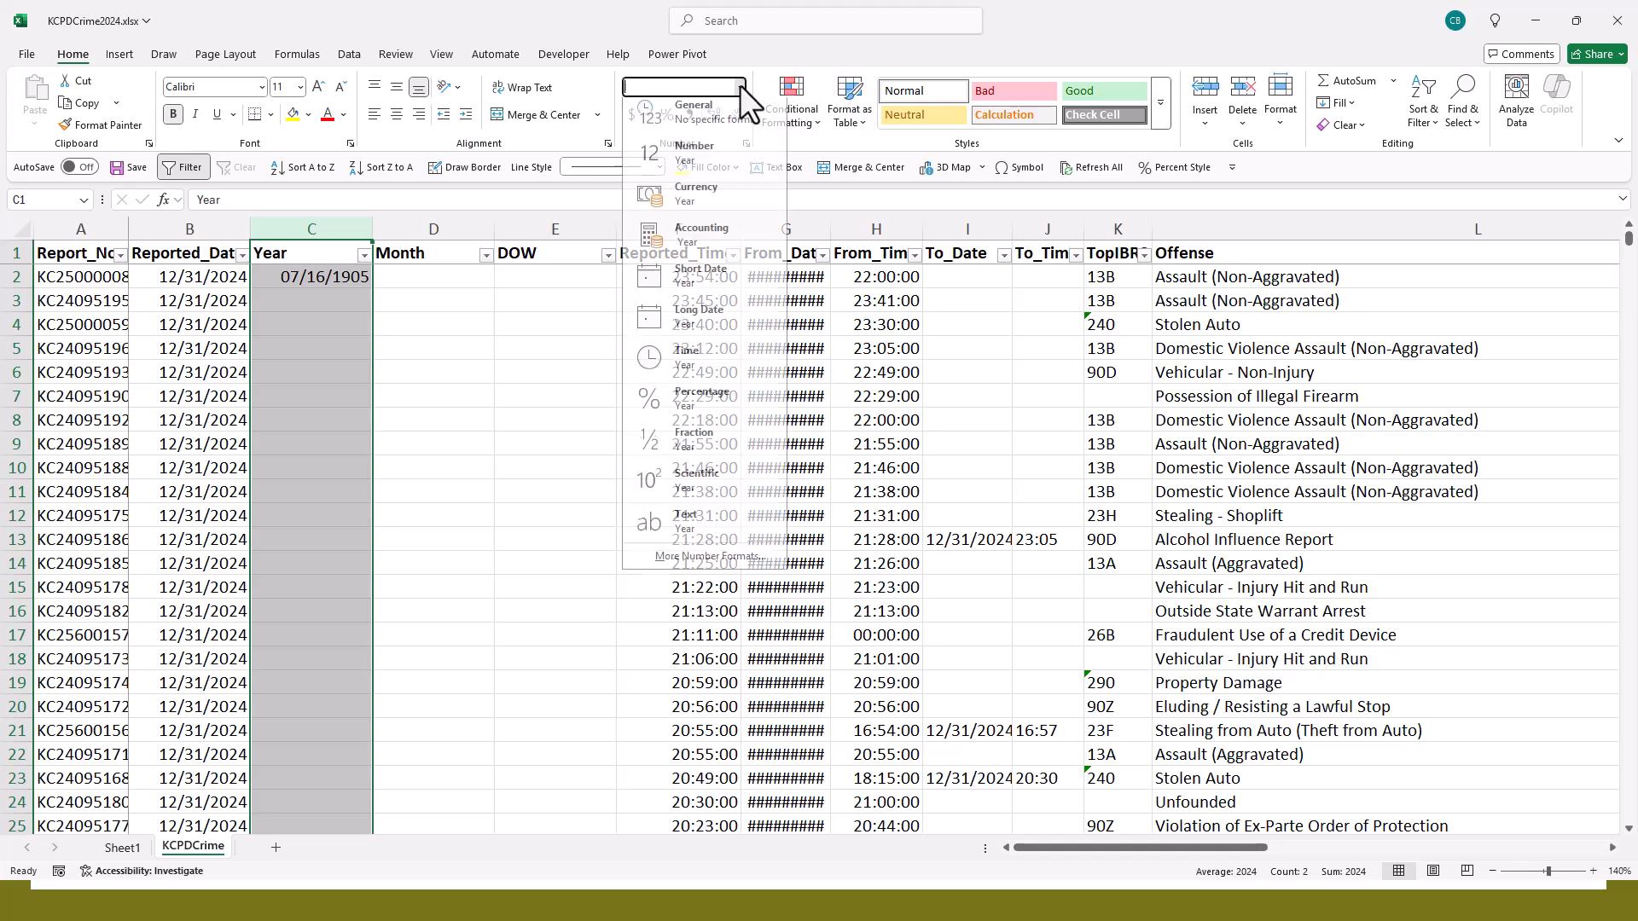
click(710, 116)
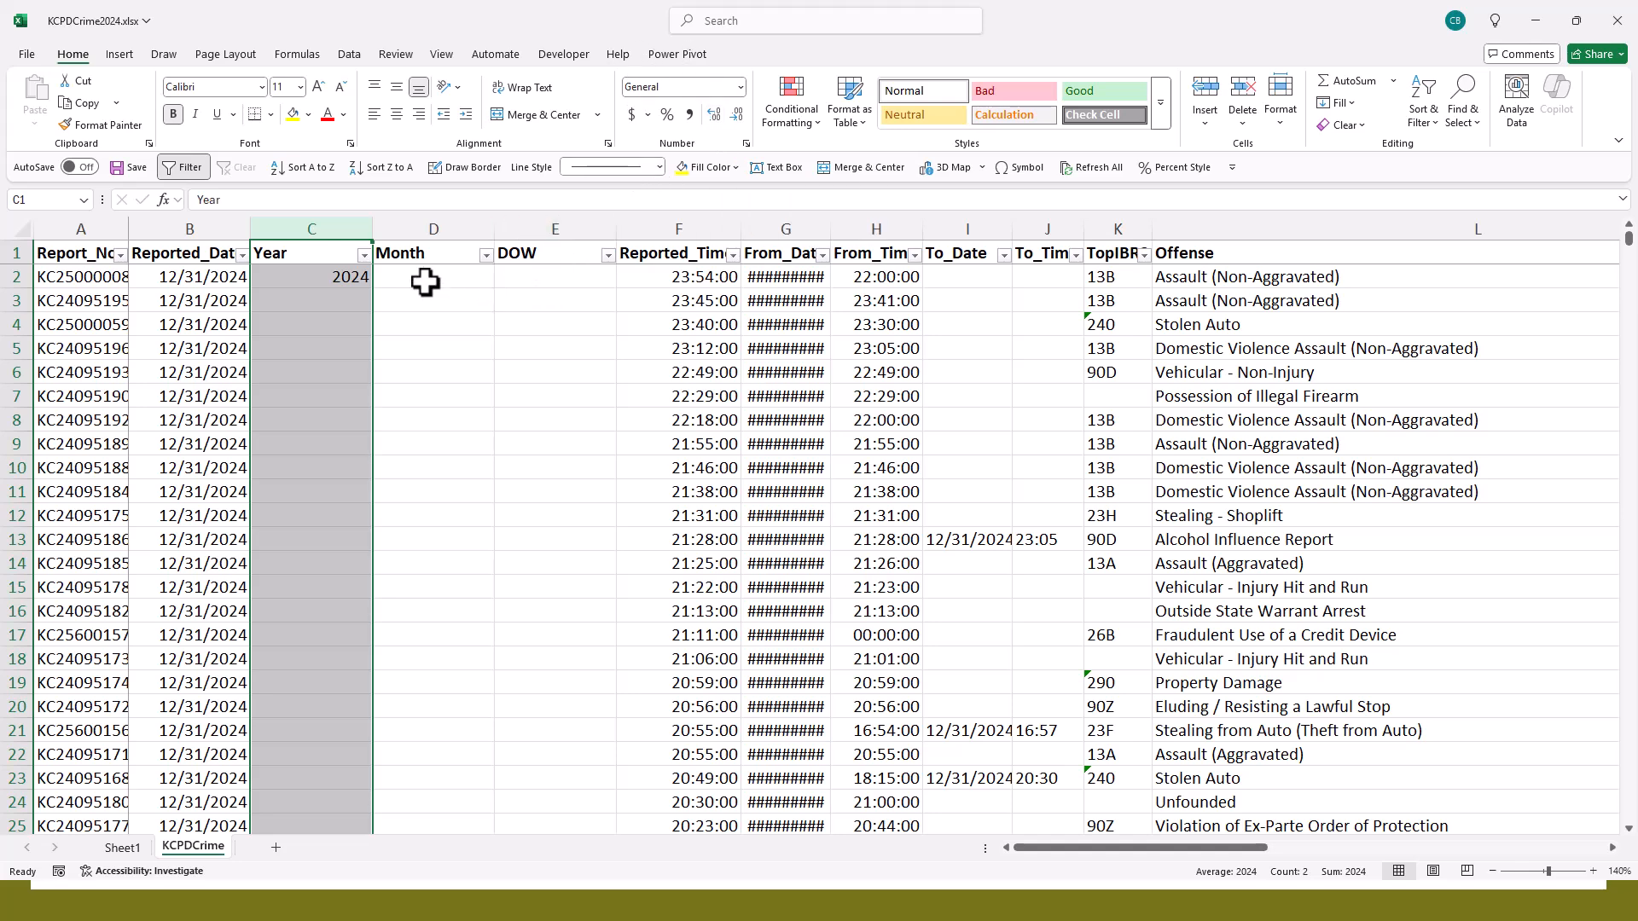
- Fill the YEAR formula from C2 down through all data rows of the Year column
click(338, 282)
scroll(321, 417, down, 14)
scroll(322, 417, up, 14)
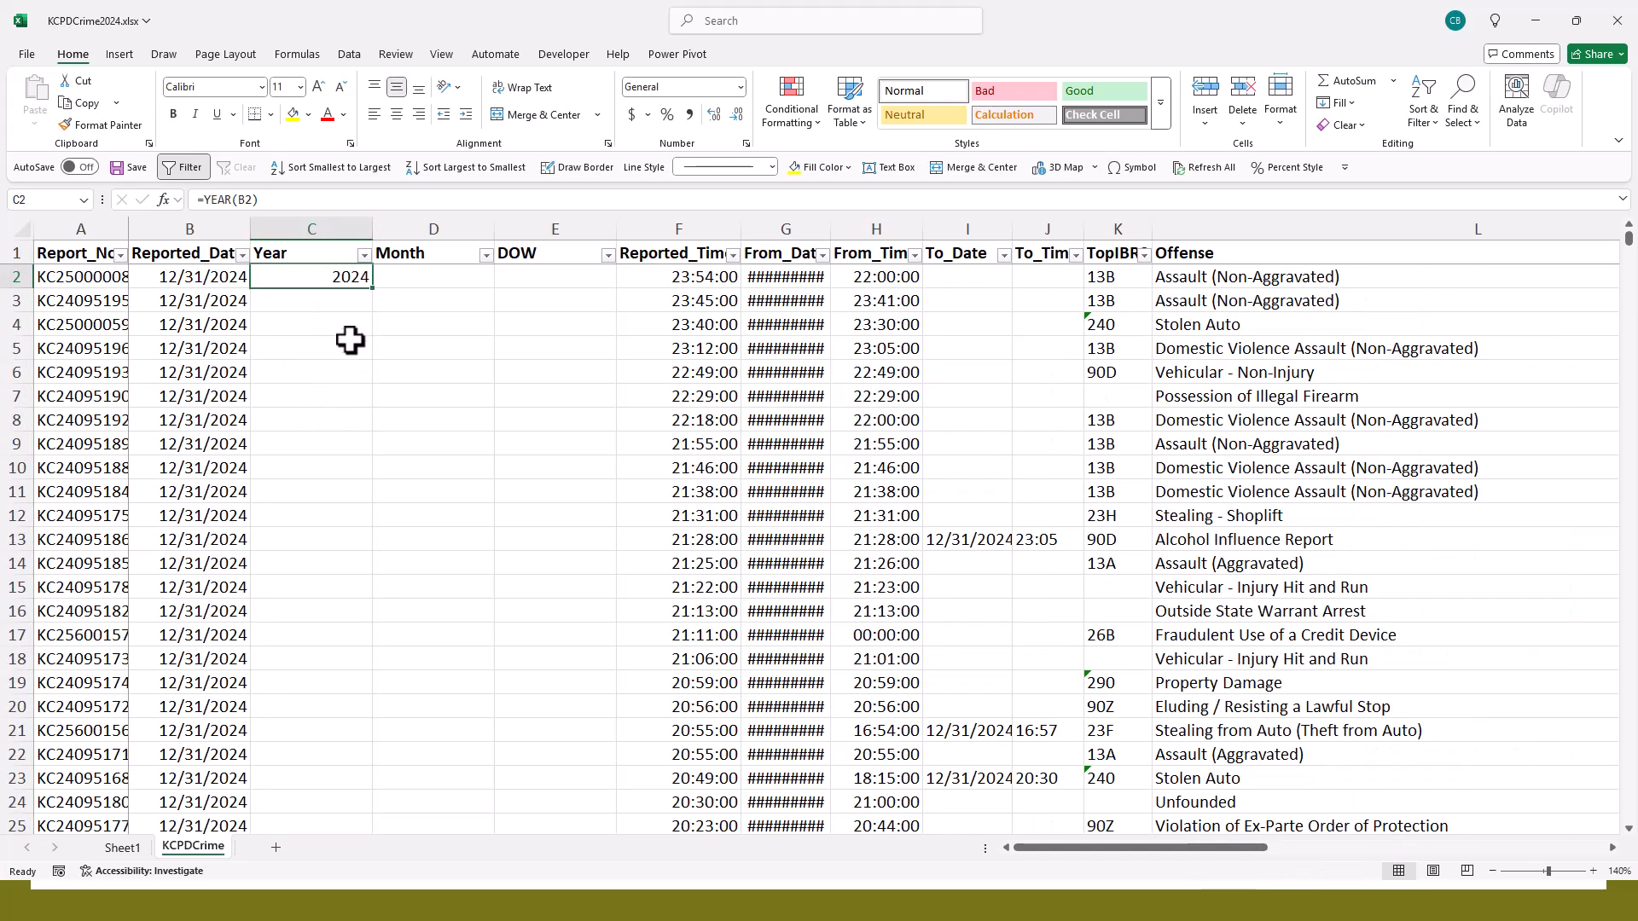
double_click(373, 291)
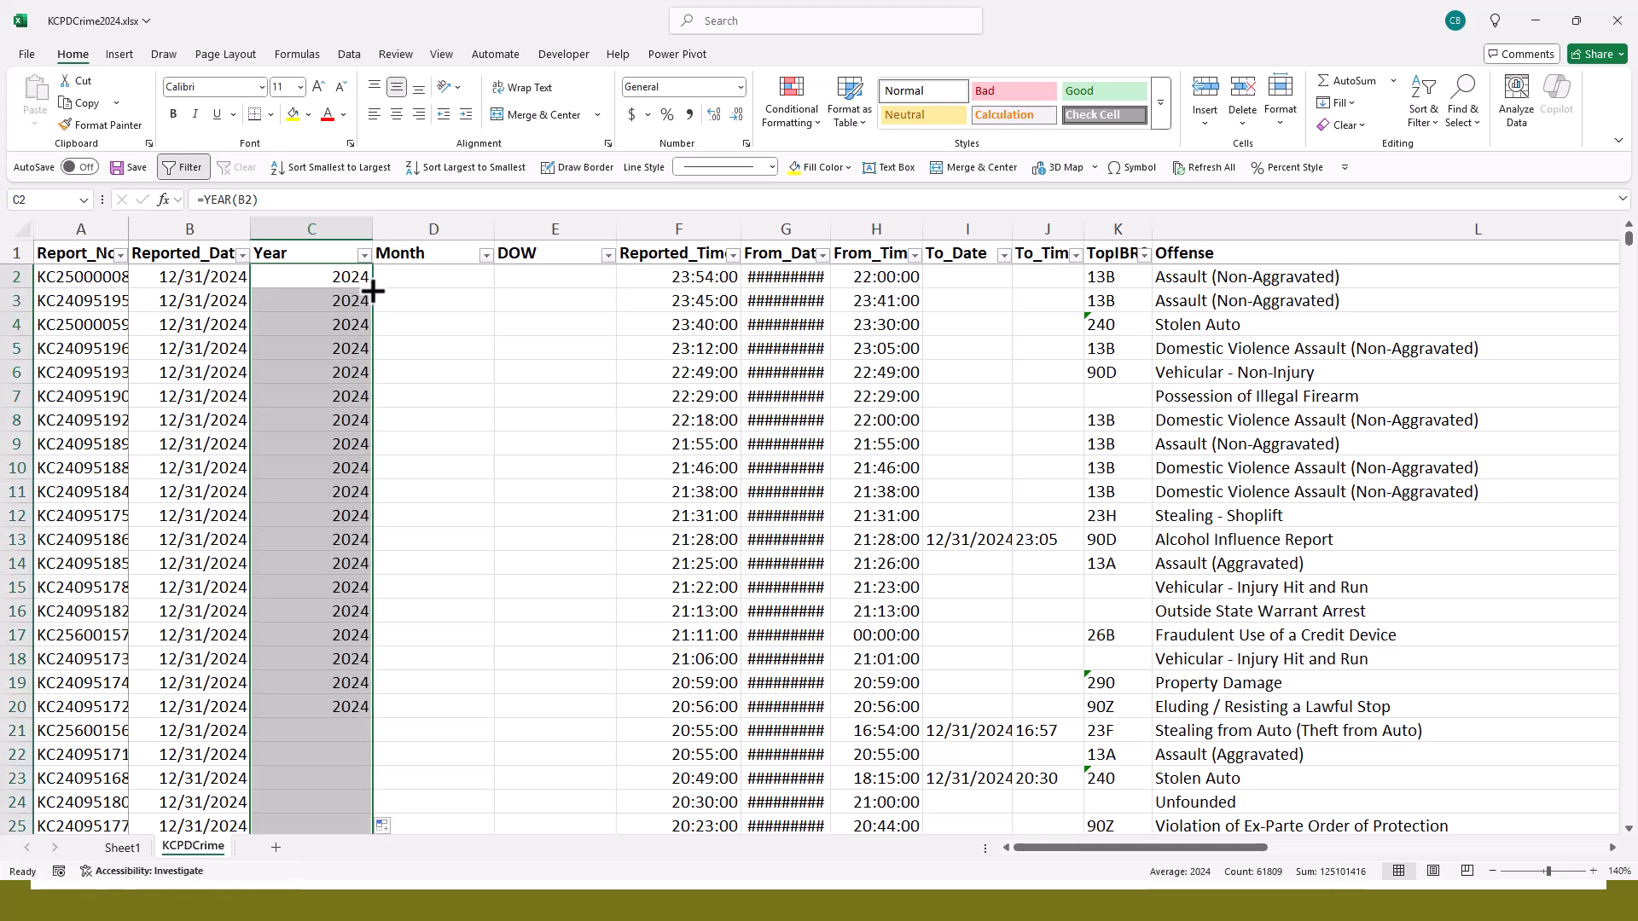
- Examine the copied YEAR formulas cell by cell and the values further down the Year column
click(341, 304)
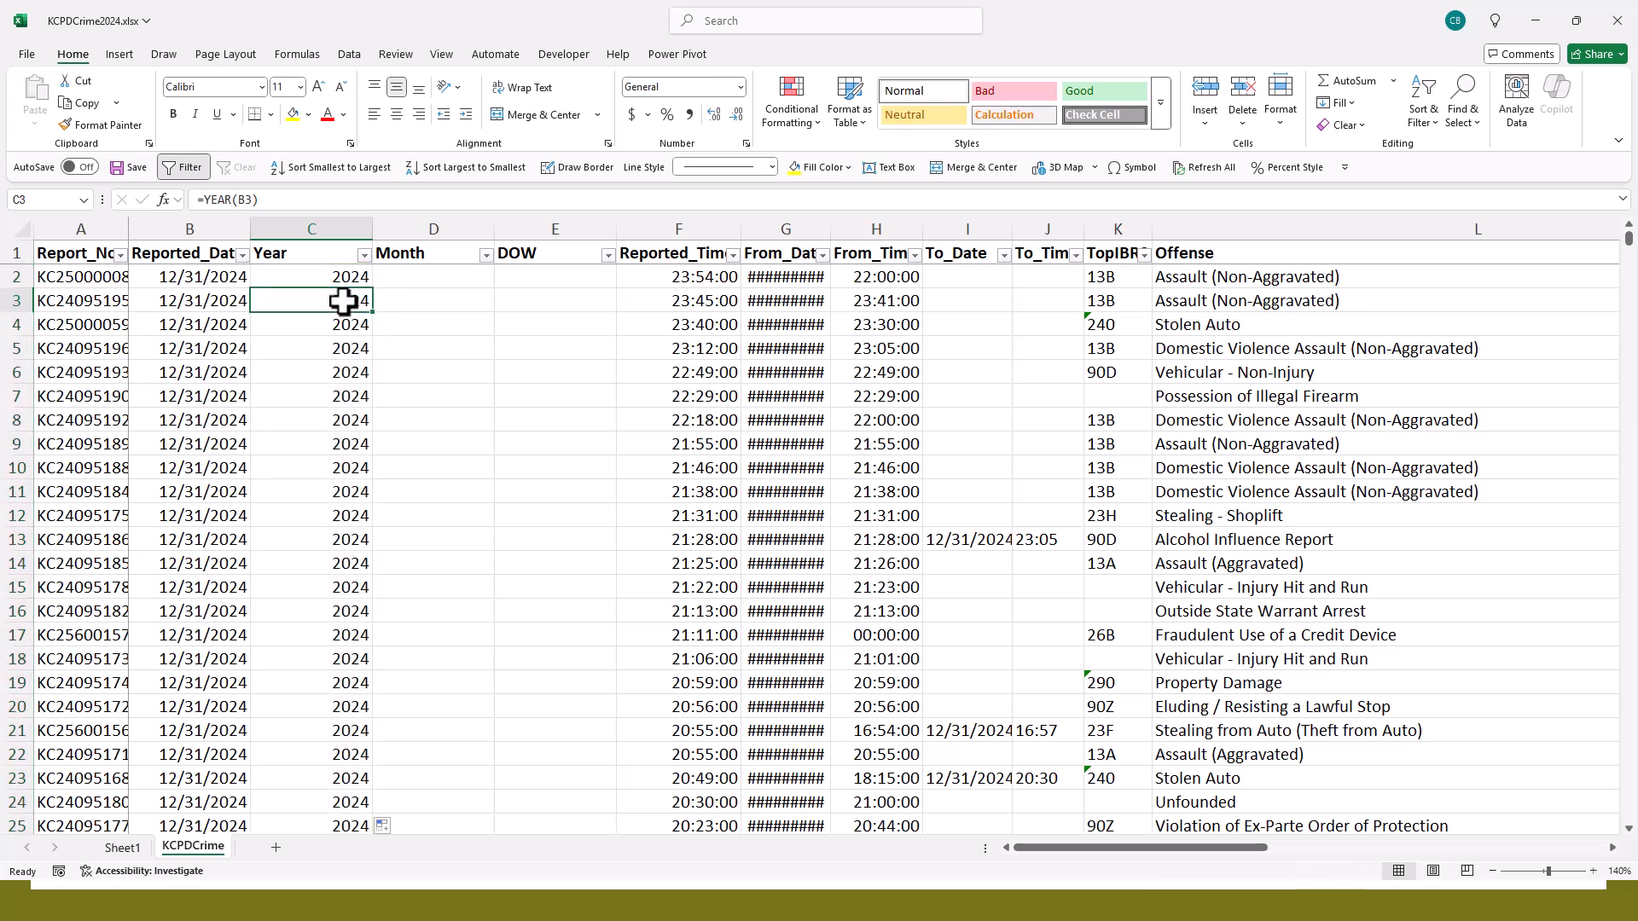
key(Down)
key(Down)
key(Down)
key(Down)
key(Down)
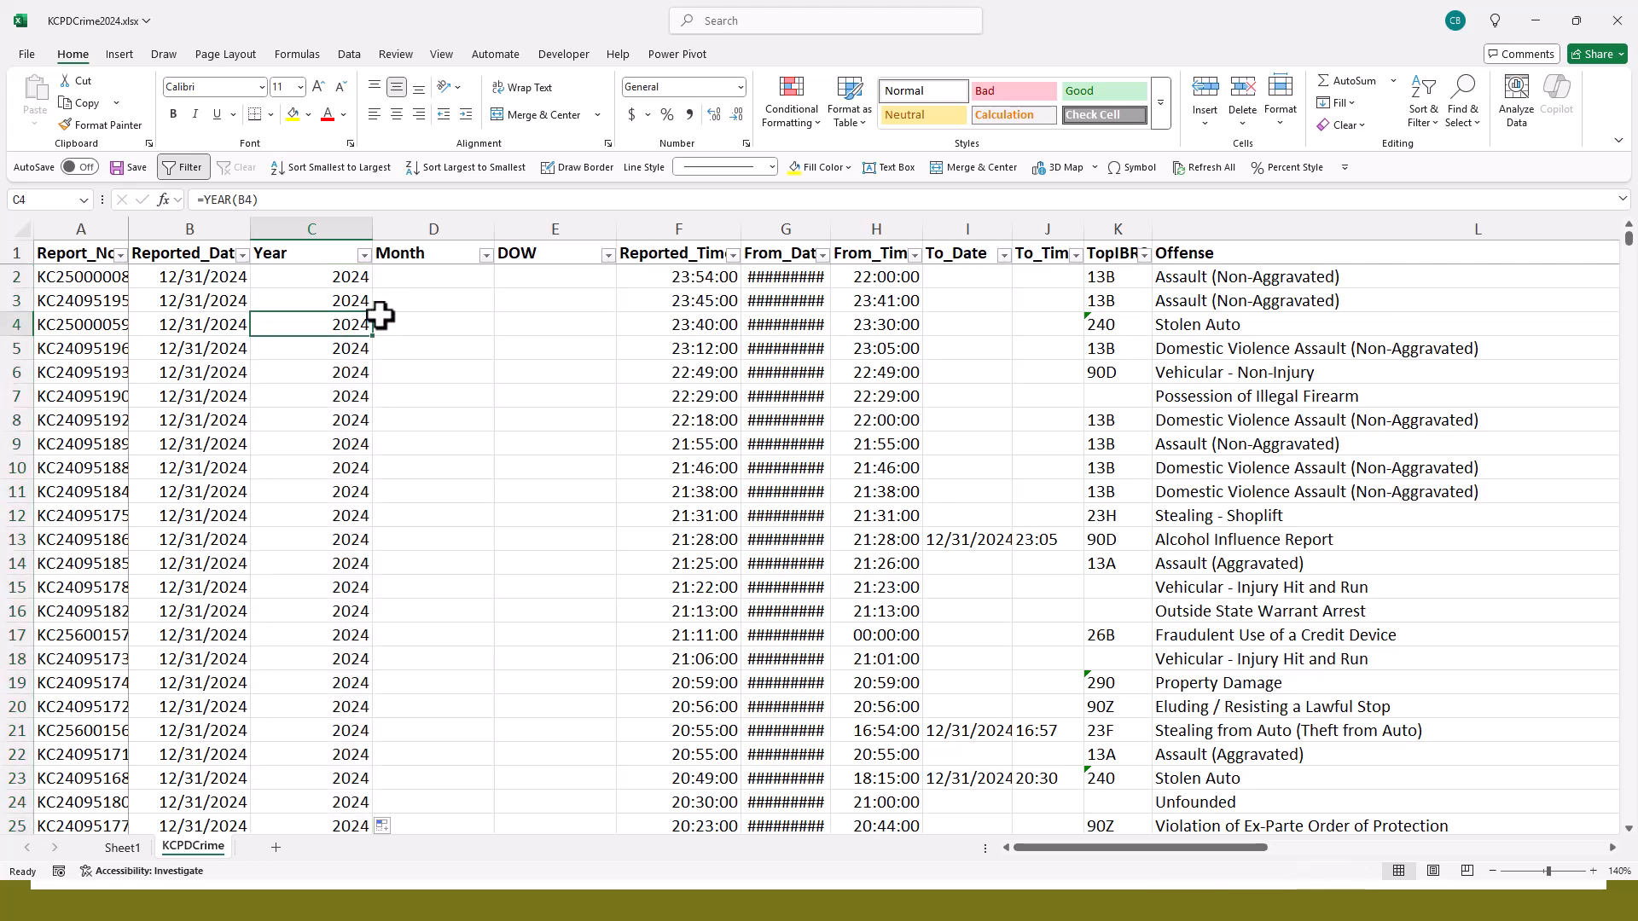
key(Down)
key(Down)
key(Down)
key(Down)
key(Down)
key(Down)
key(Down)
key(Down)
key(Down)
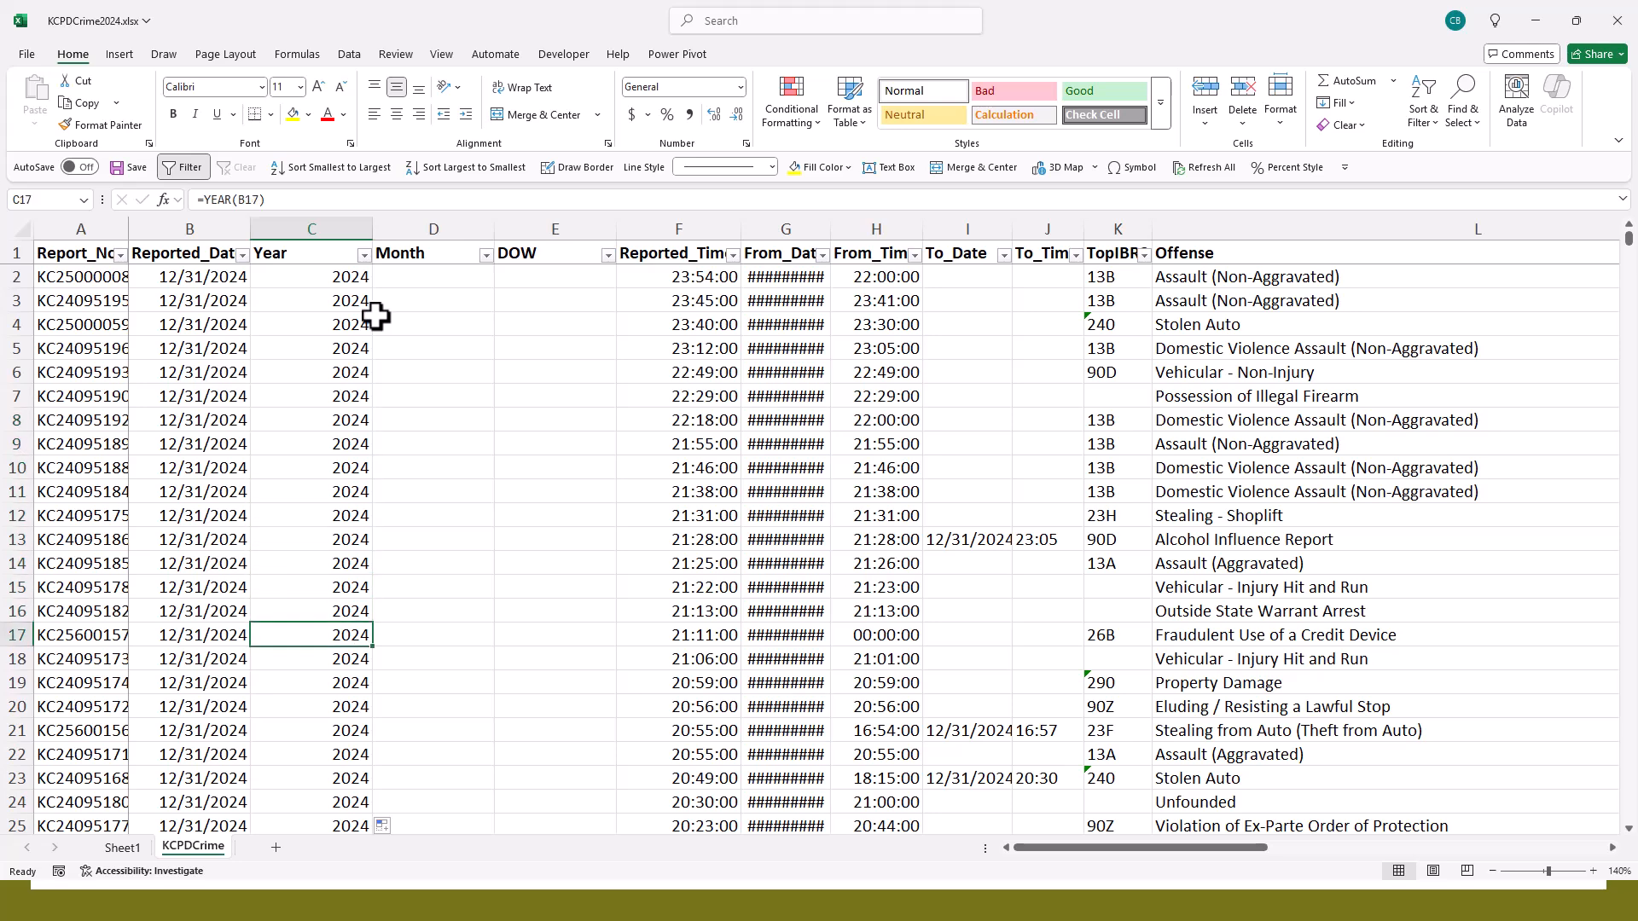
scroll(361, 328, down, 16)
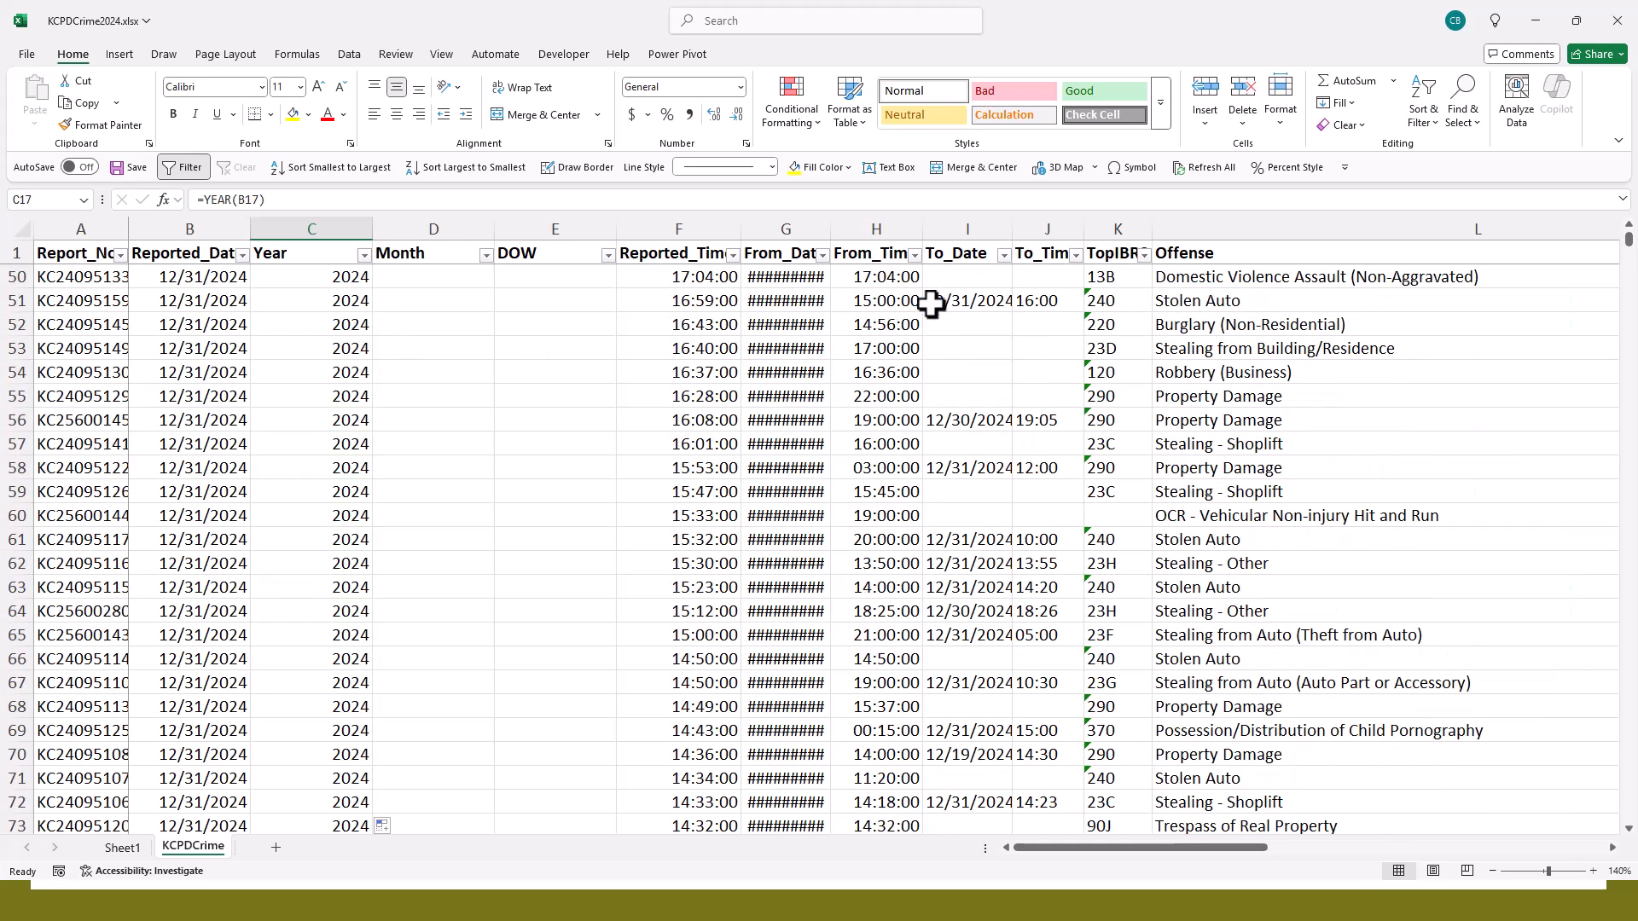
mouse_move(1628, 245)
mouse_down()
mouse_move(1595, 550)
mouse_move(1617, 254)
mouse_up()
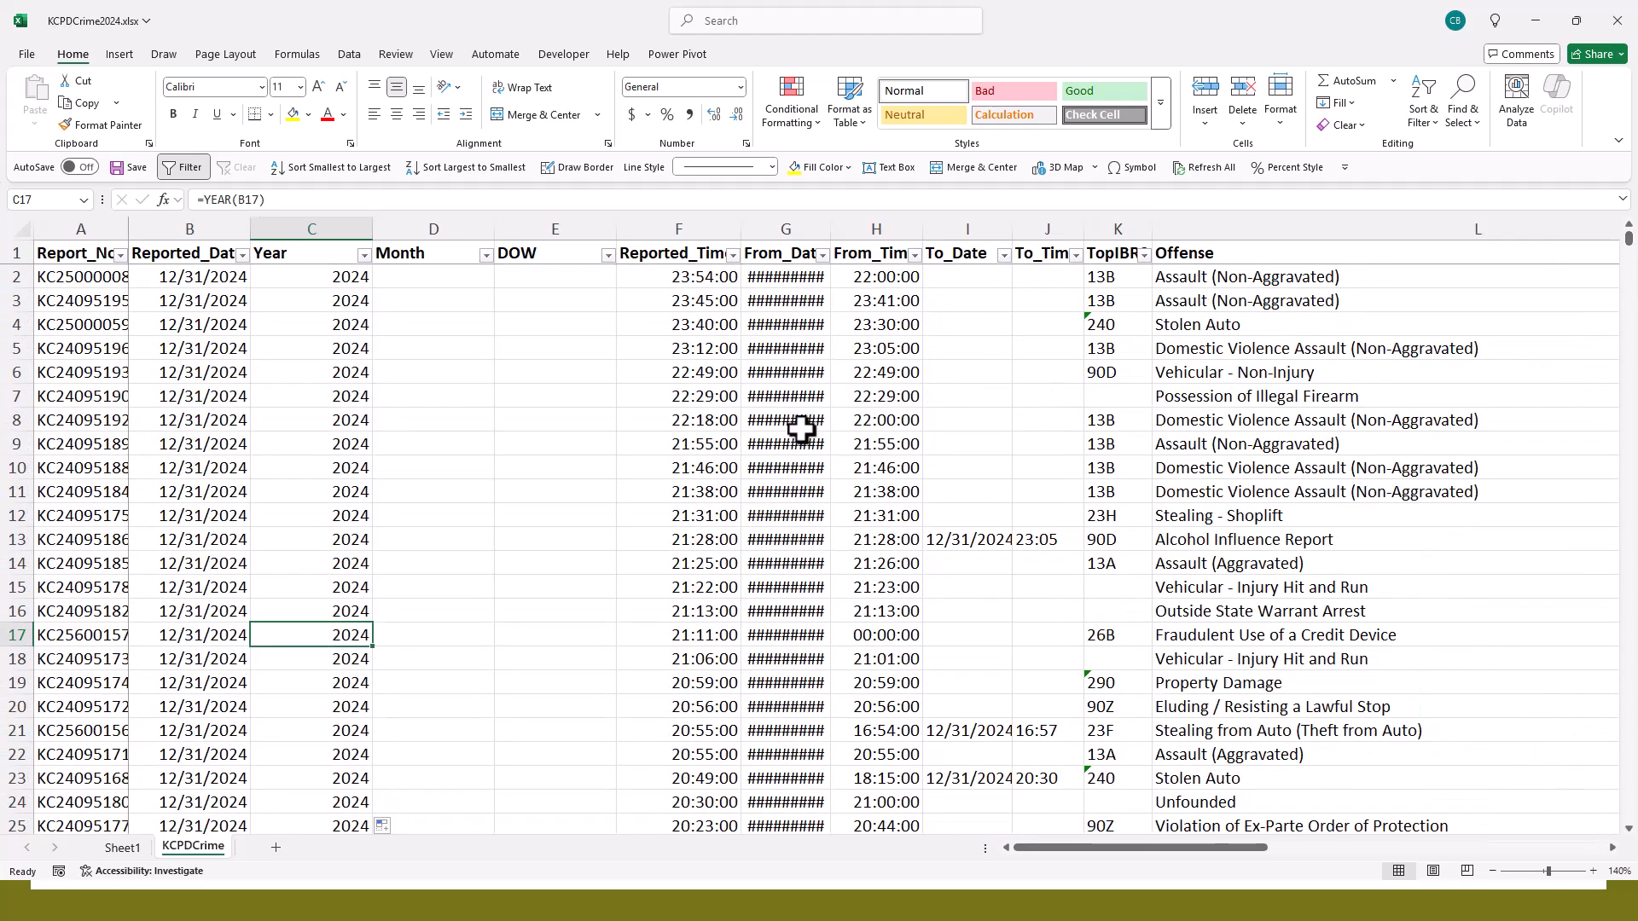
- Enter the formula =MONTH(B2) in the first data cell of the Month column
click(453, 277)
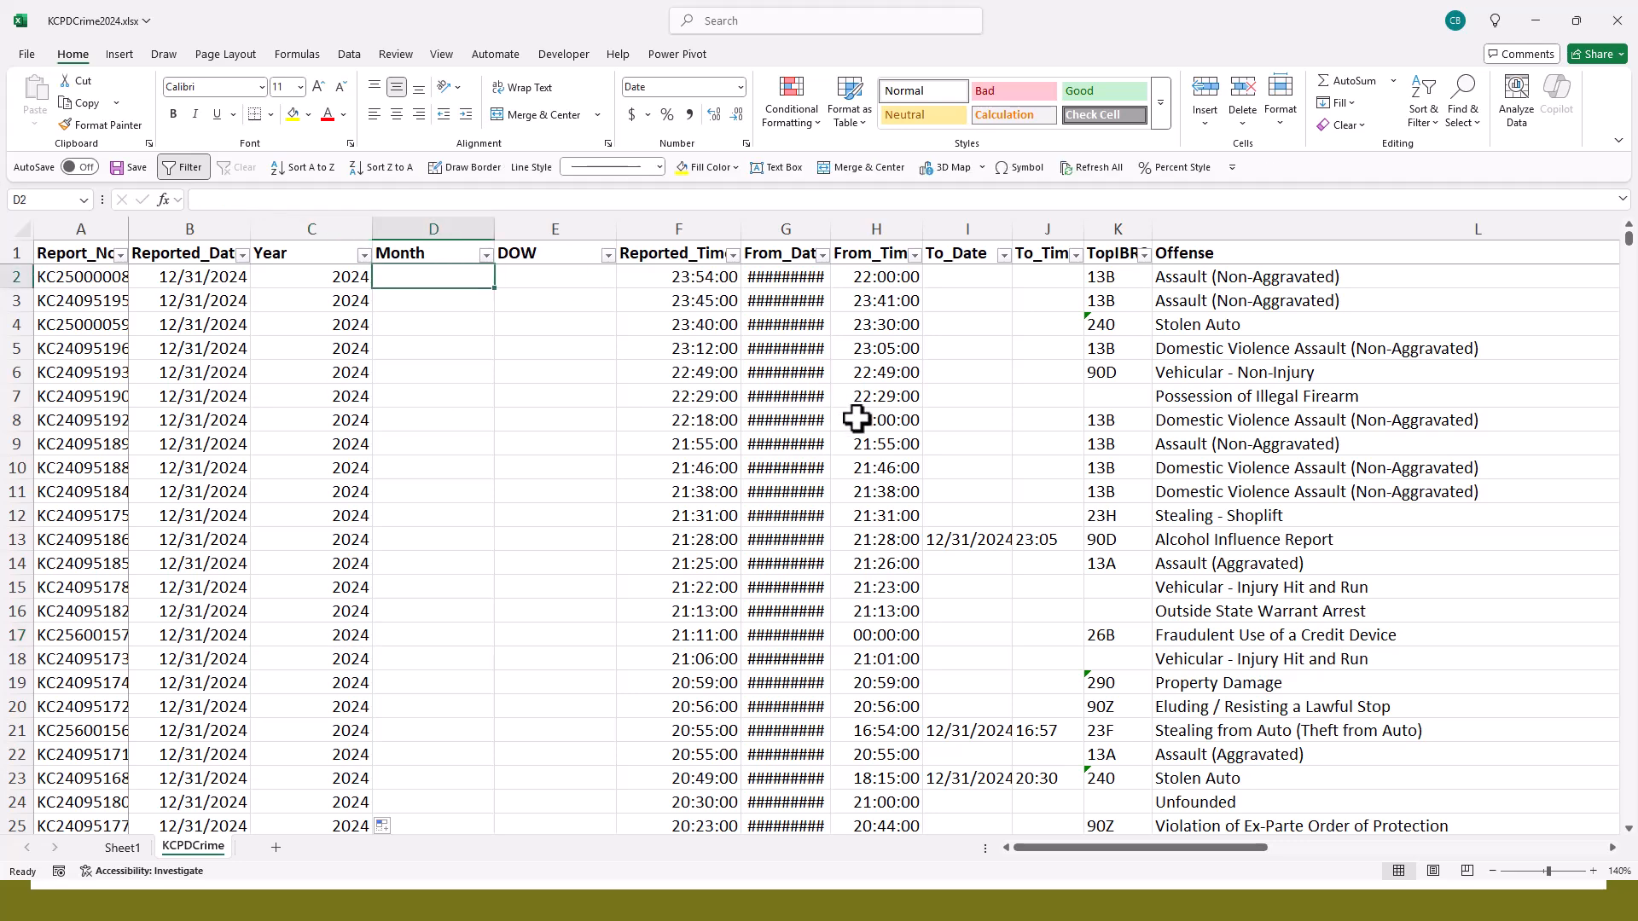
text(=)
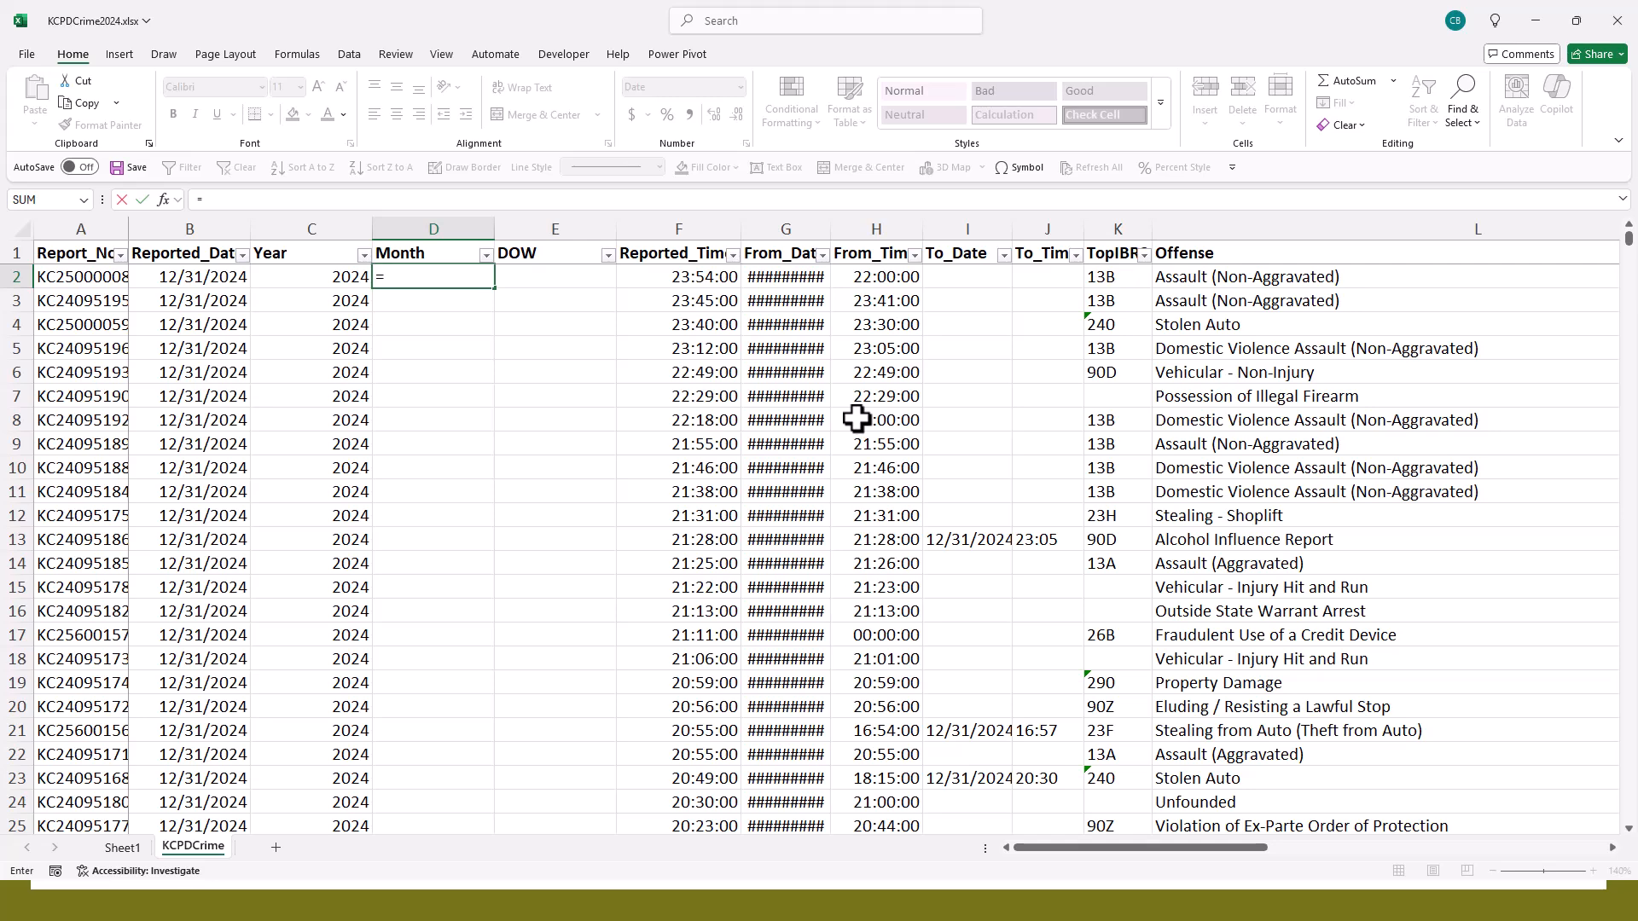
text(MONTH()
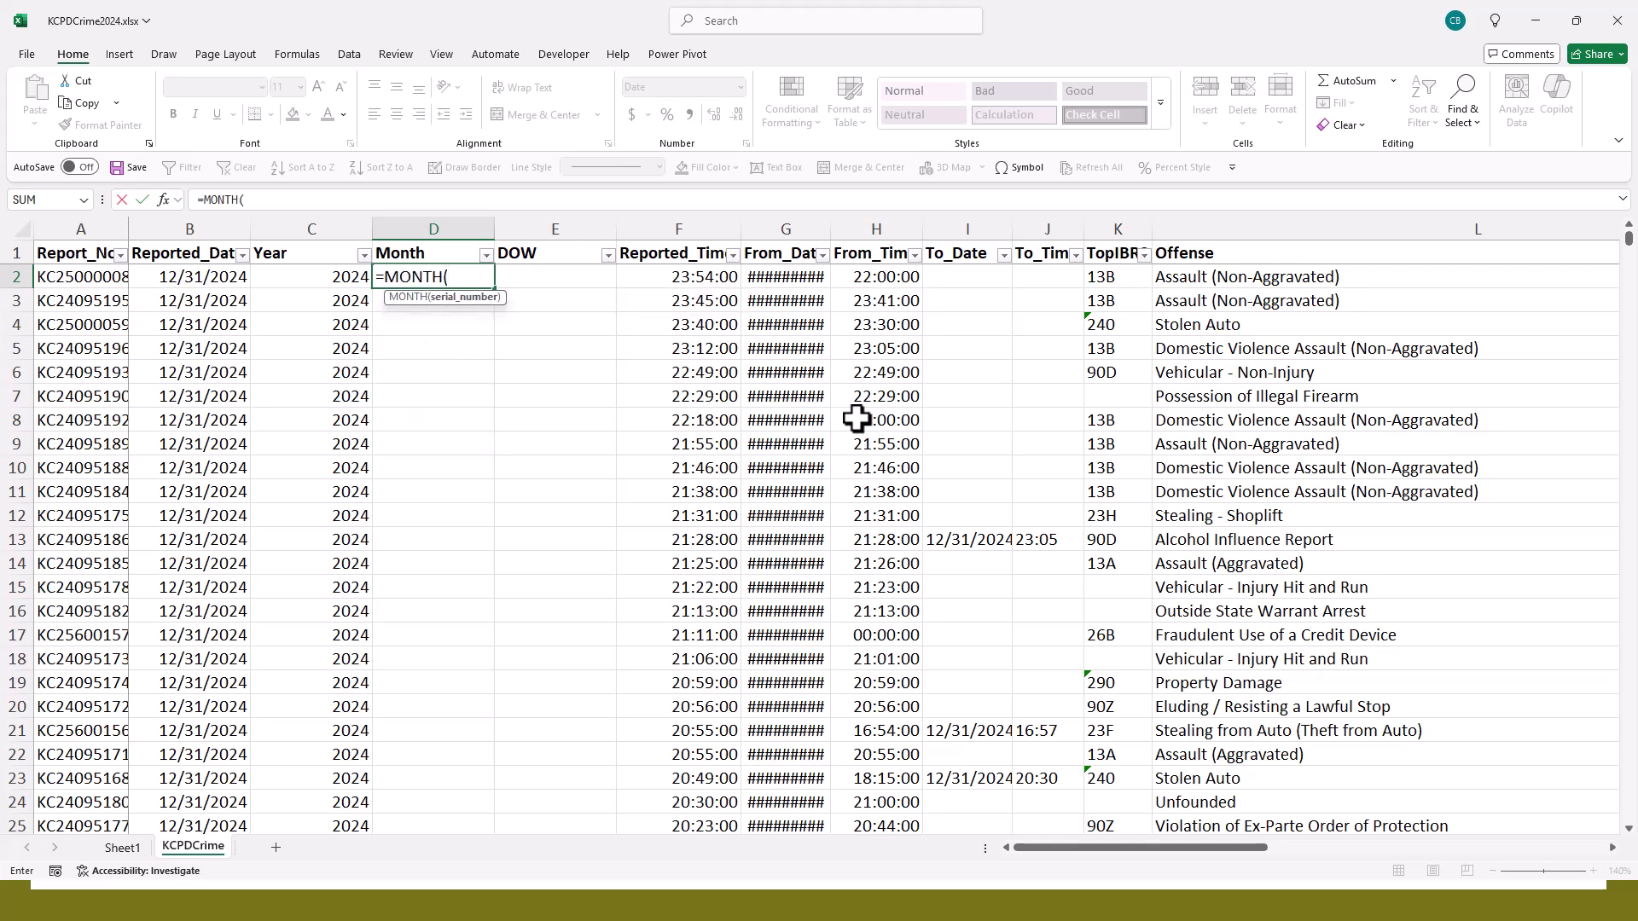
text(B2))
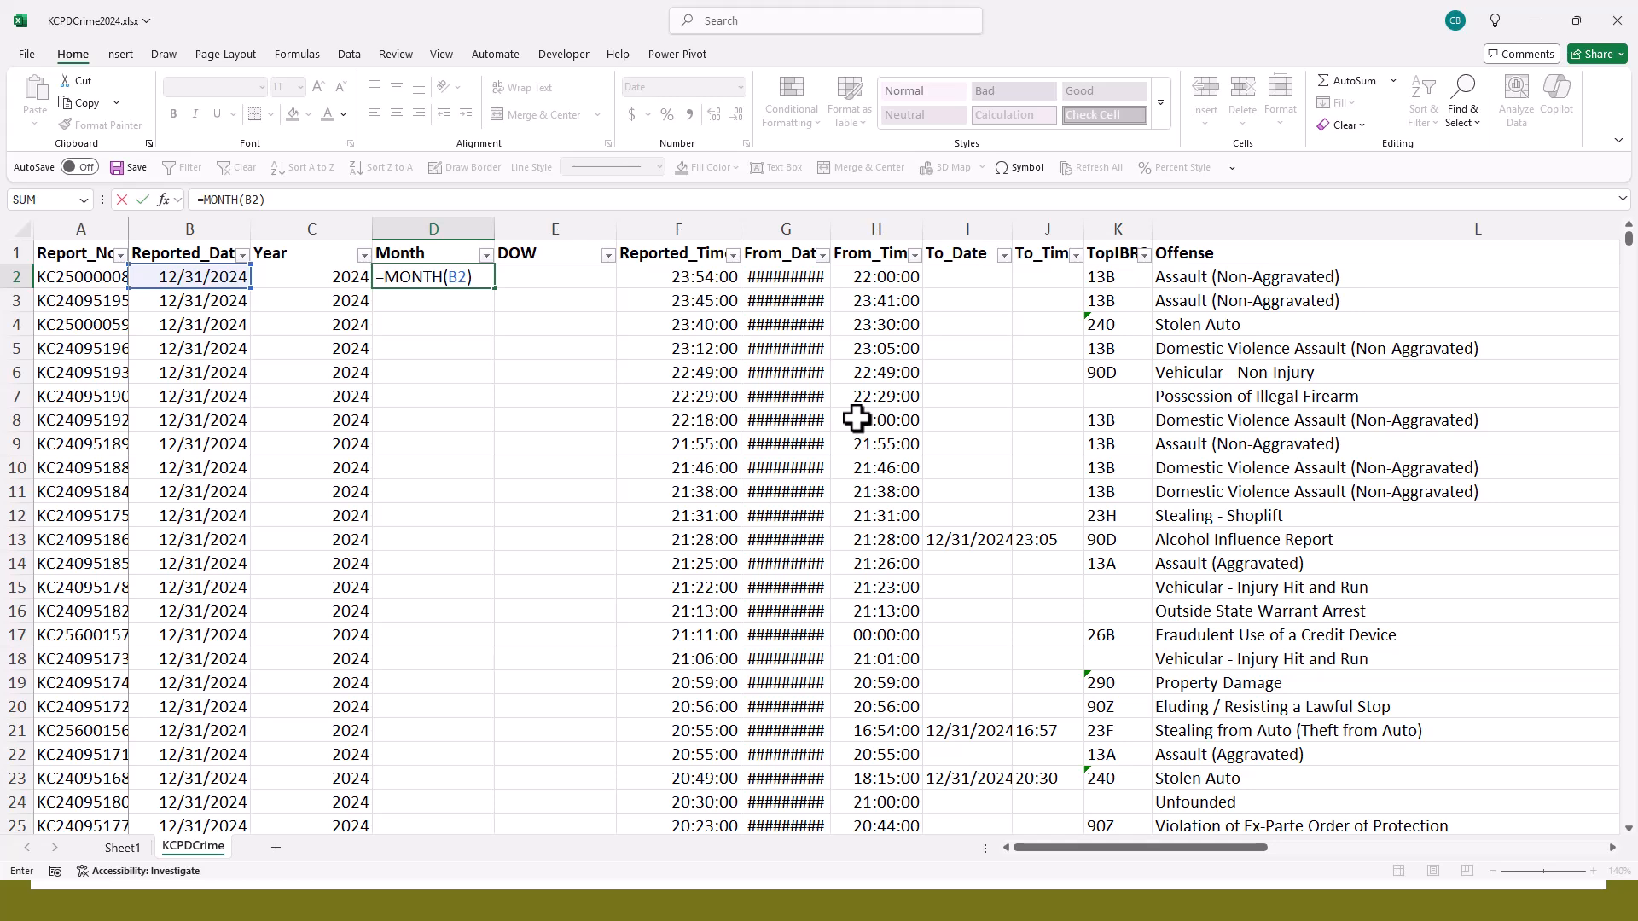
key(Return)
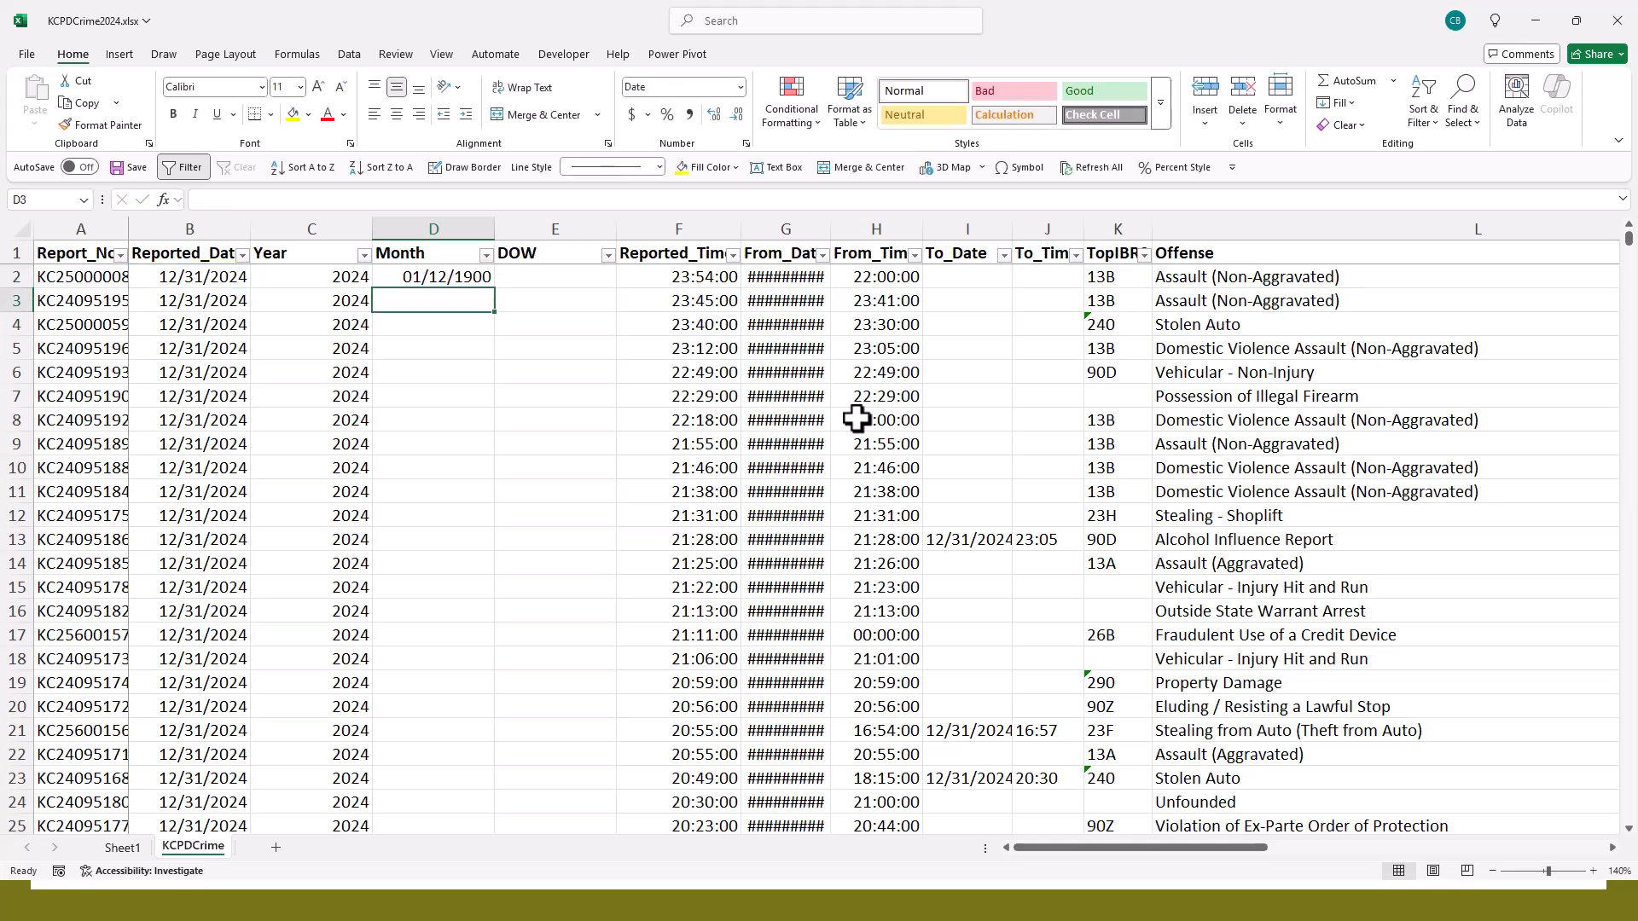
- Fill the MONTH formula down all data rows, apply the General number format to them, and check the values further down
click(477, 281)
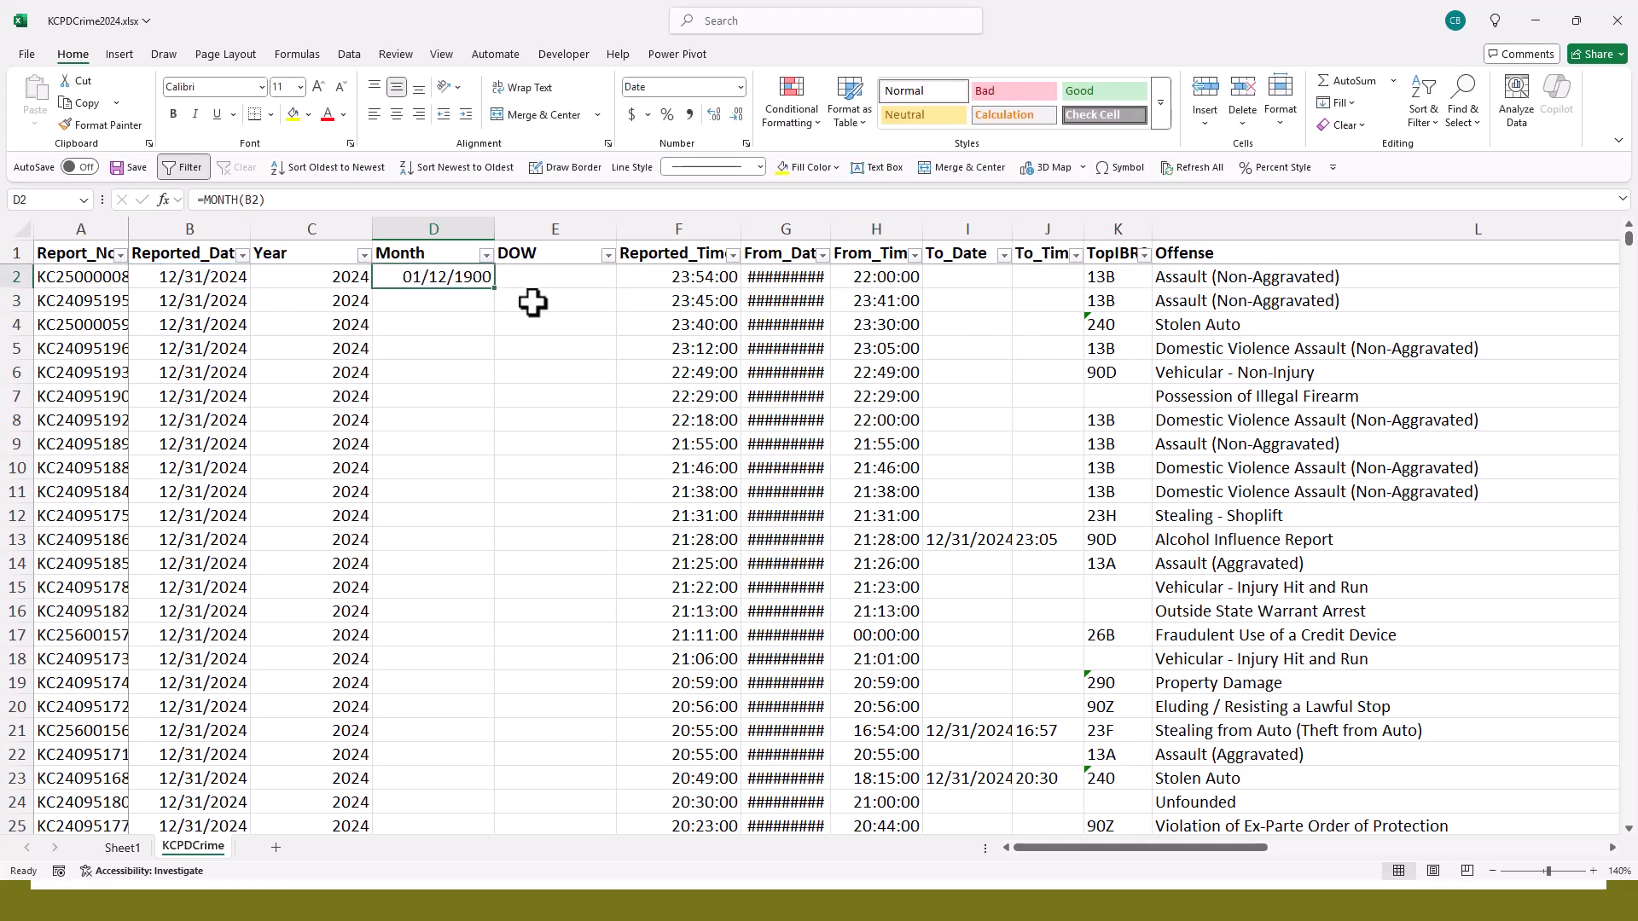
double_click(493, 289)
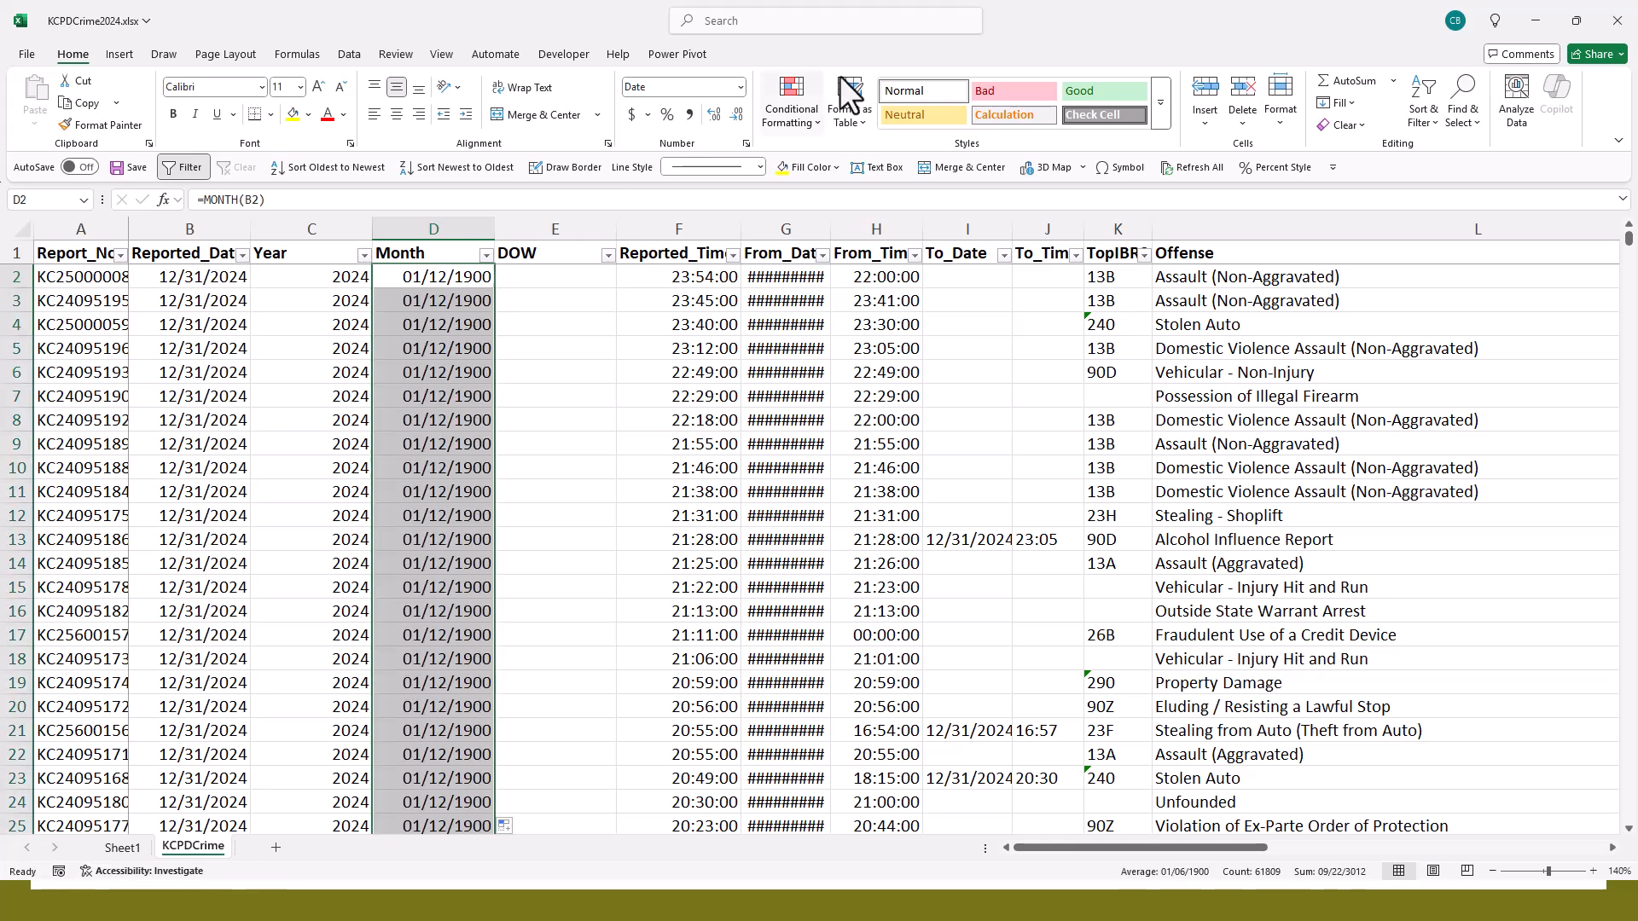
click(740, 88)
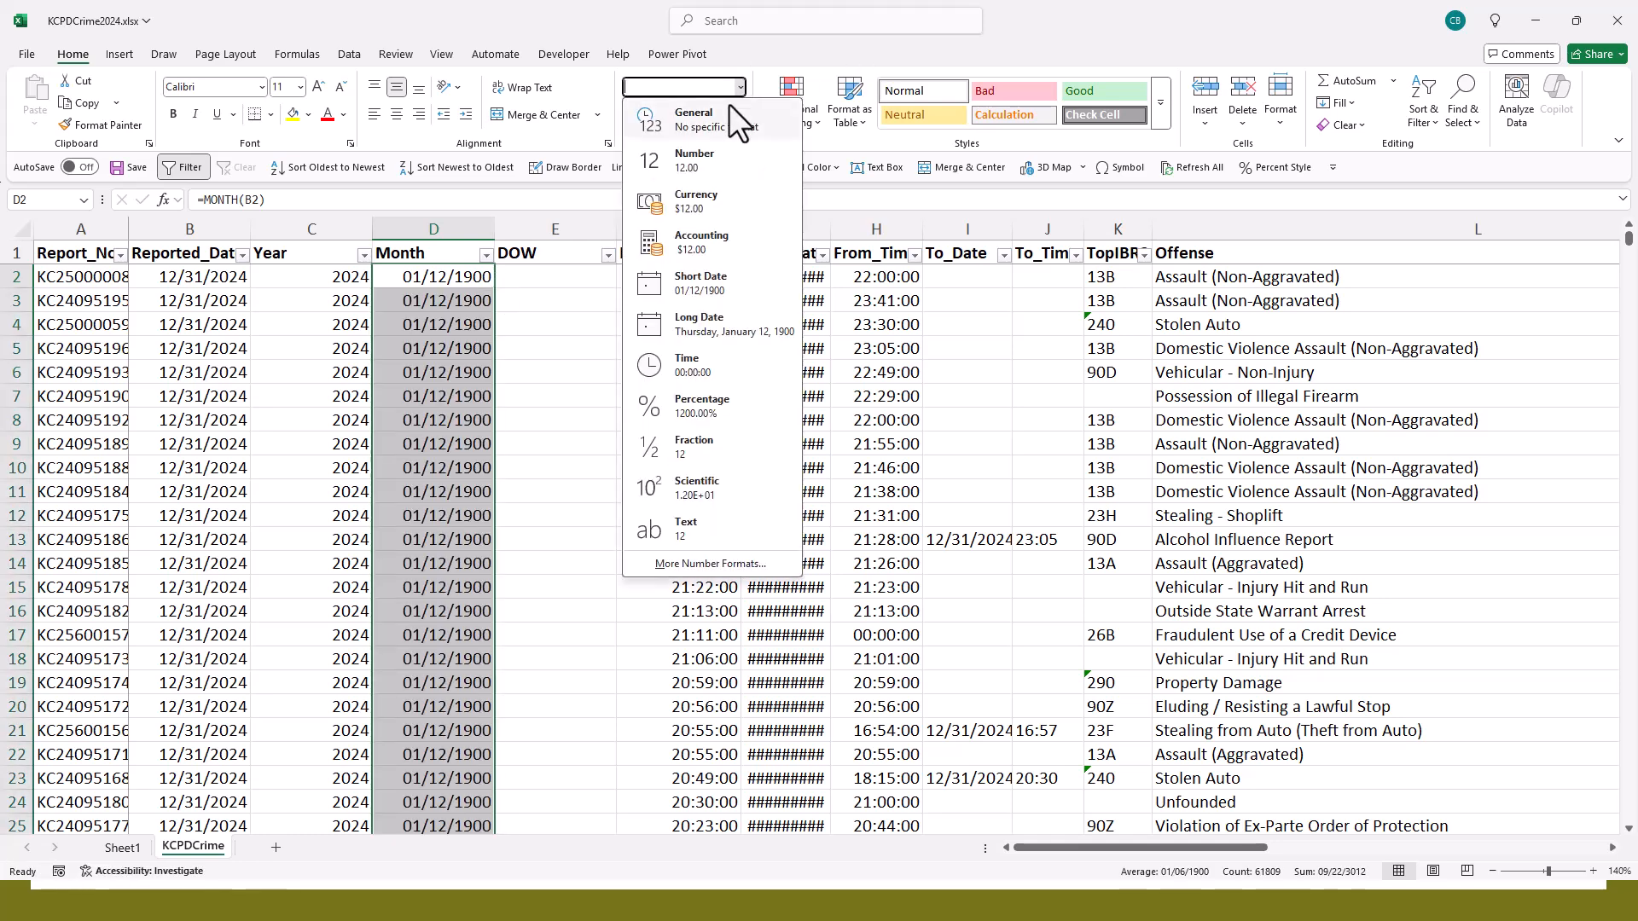
click(720, 125)
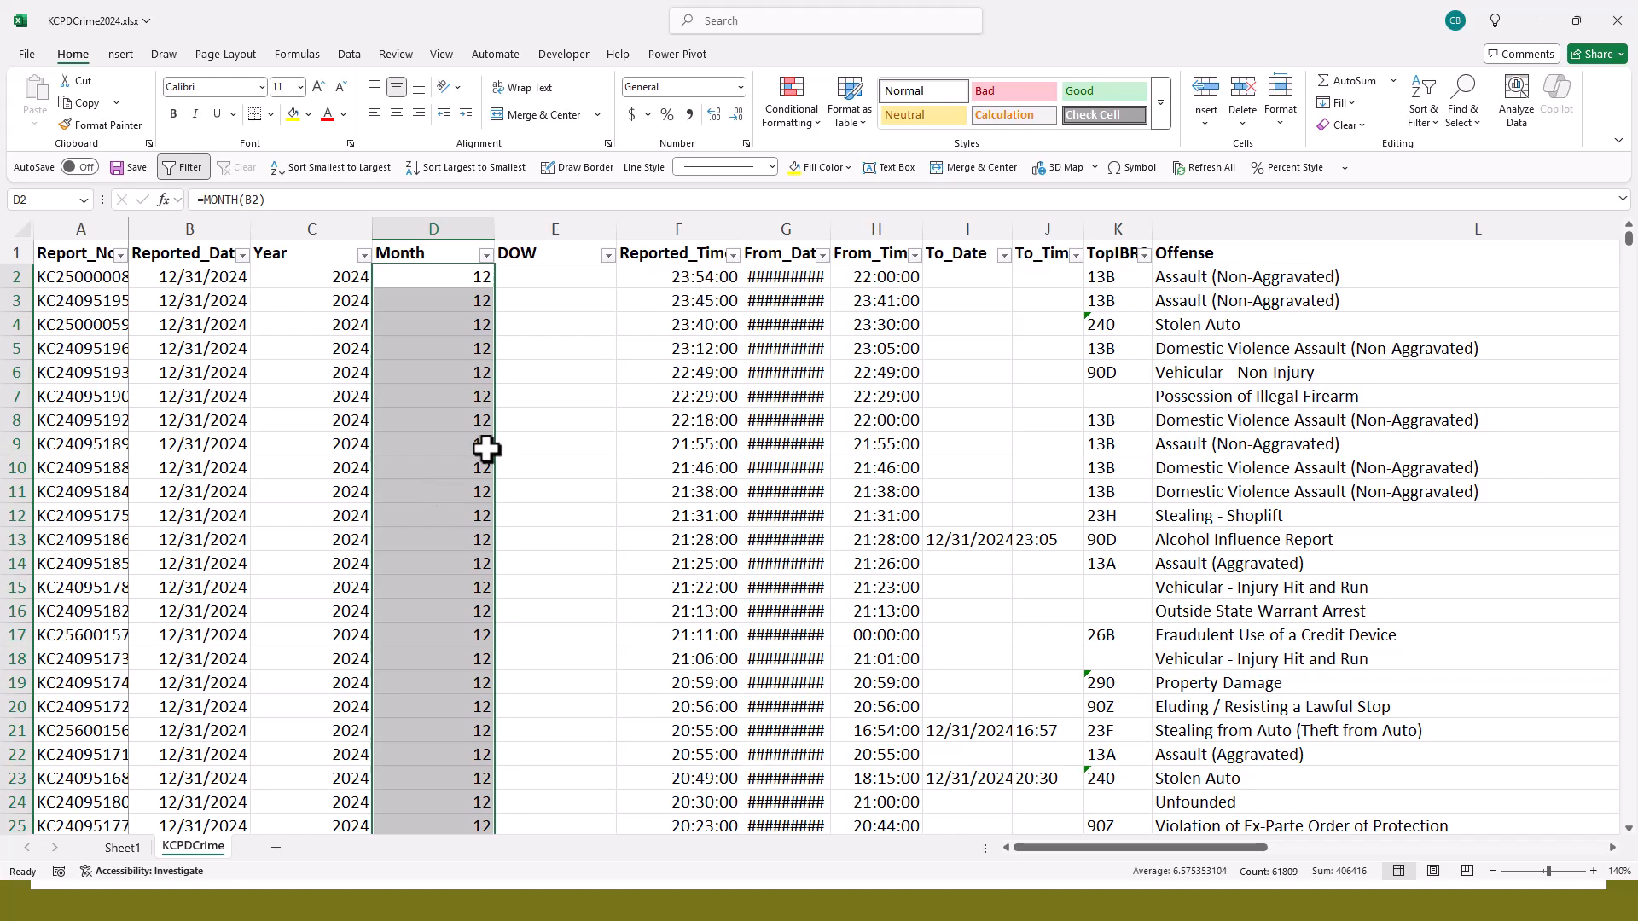
scroll(488, 450, down, 12)
scroll(488, 449, down, 20)
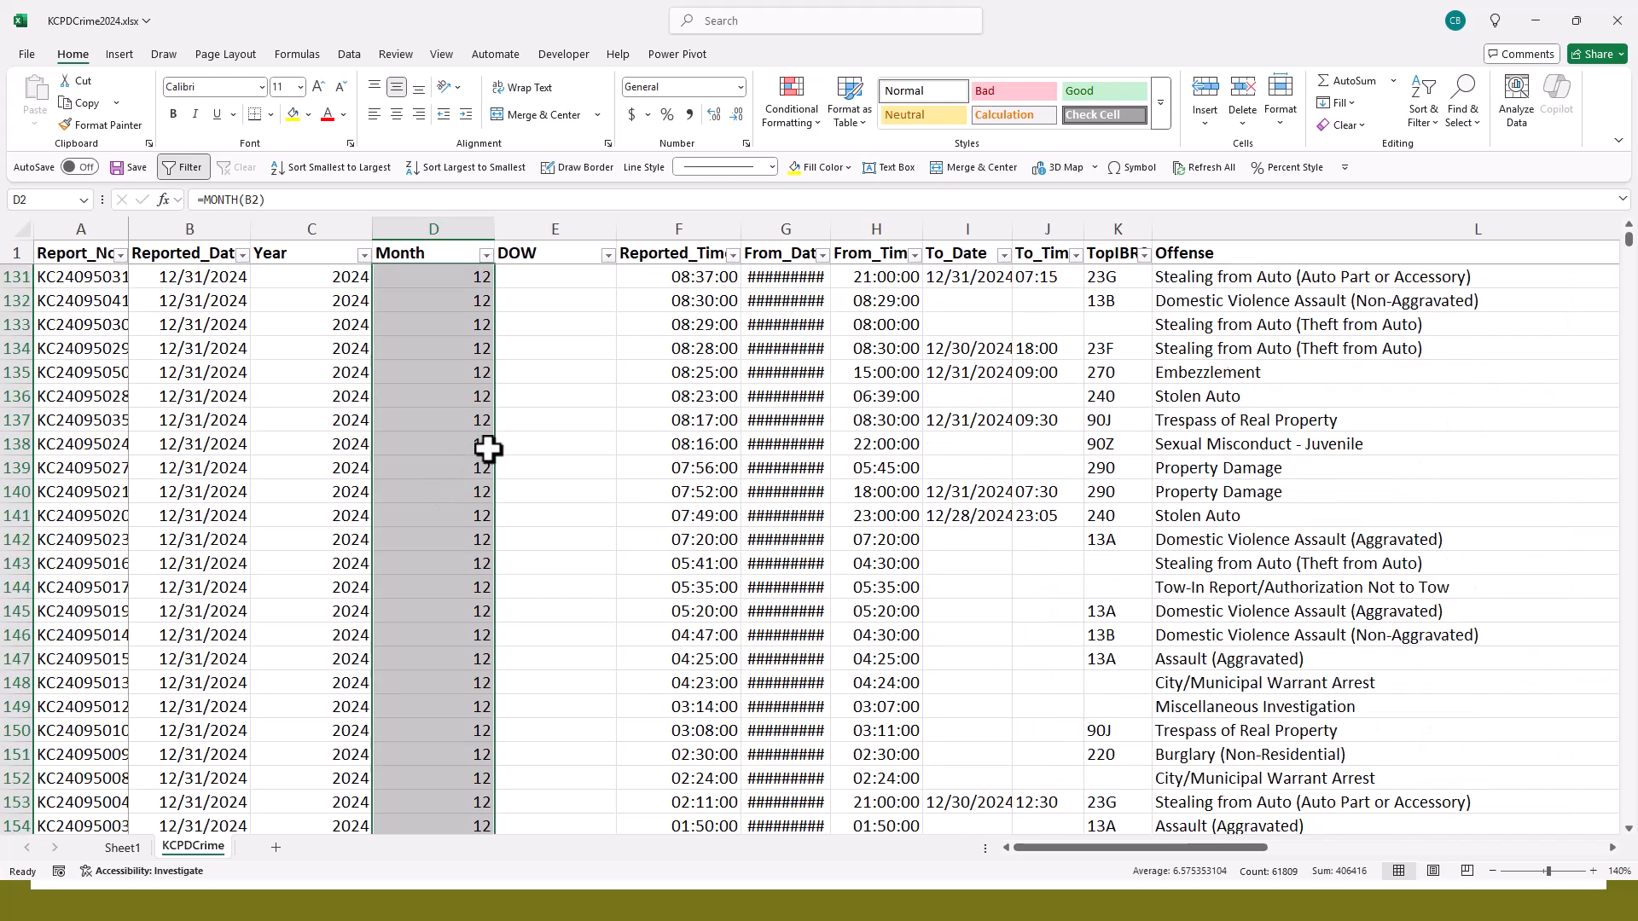
scroll(488, 449, down, 20)
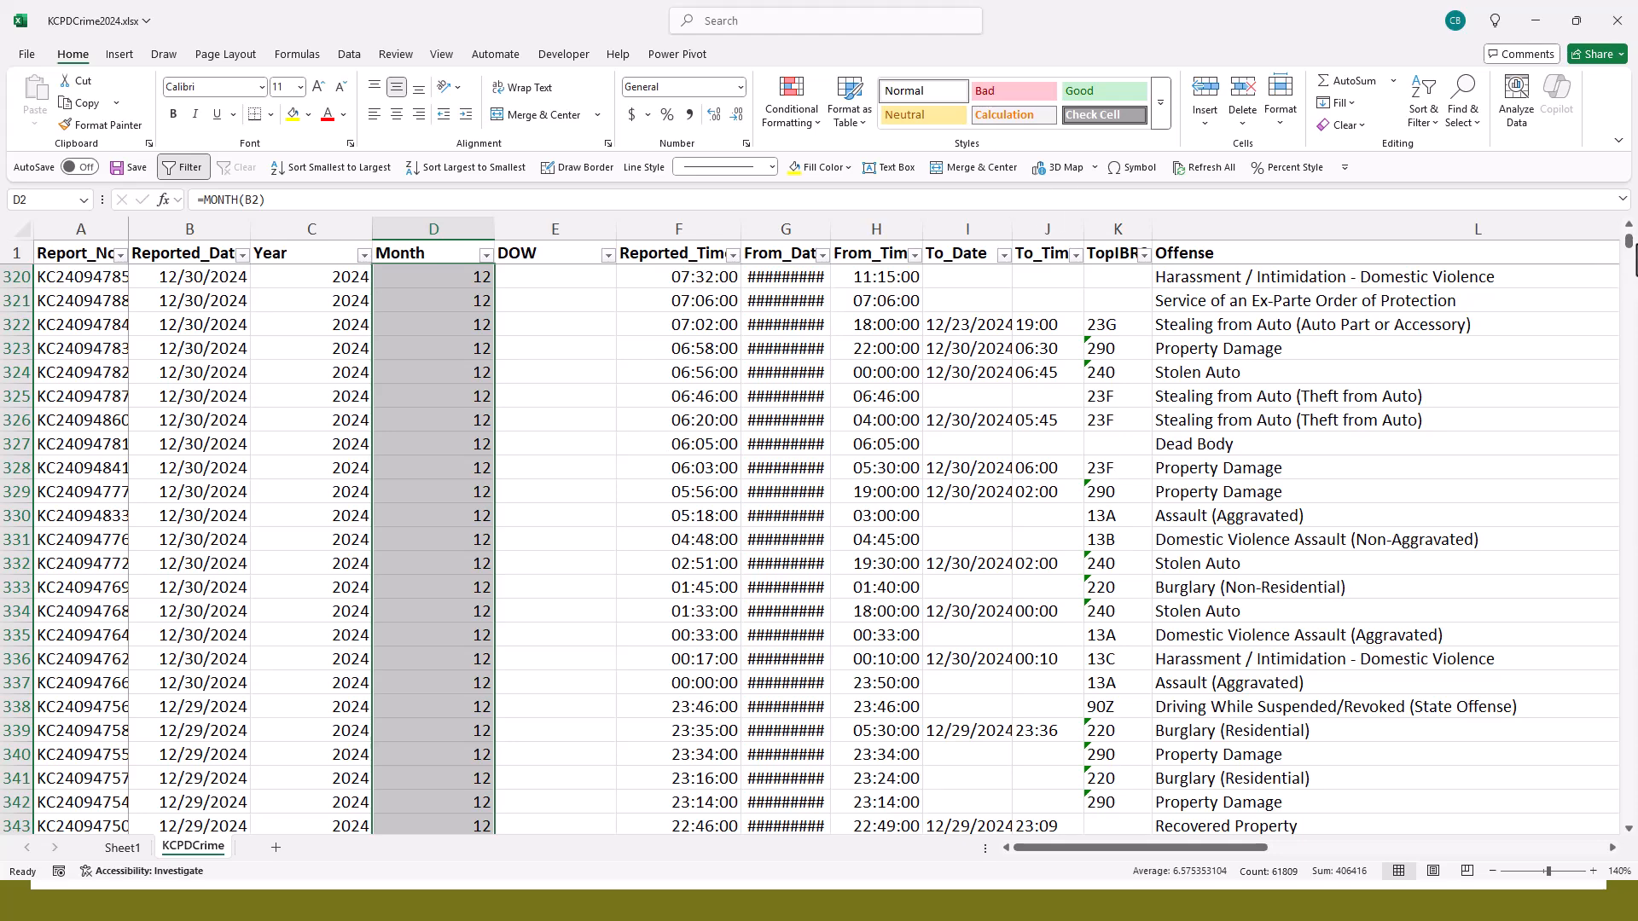
mouse_move(1627, 247)
mouse_down()
mouse_move(1615, 516)
mouse_move(1629, 226)
mouse_up()
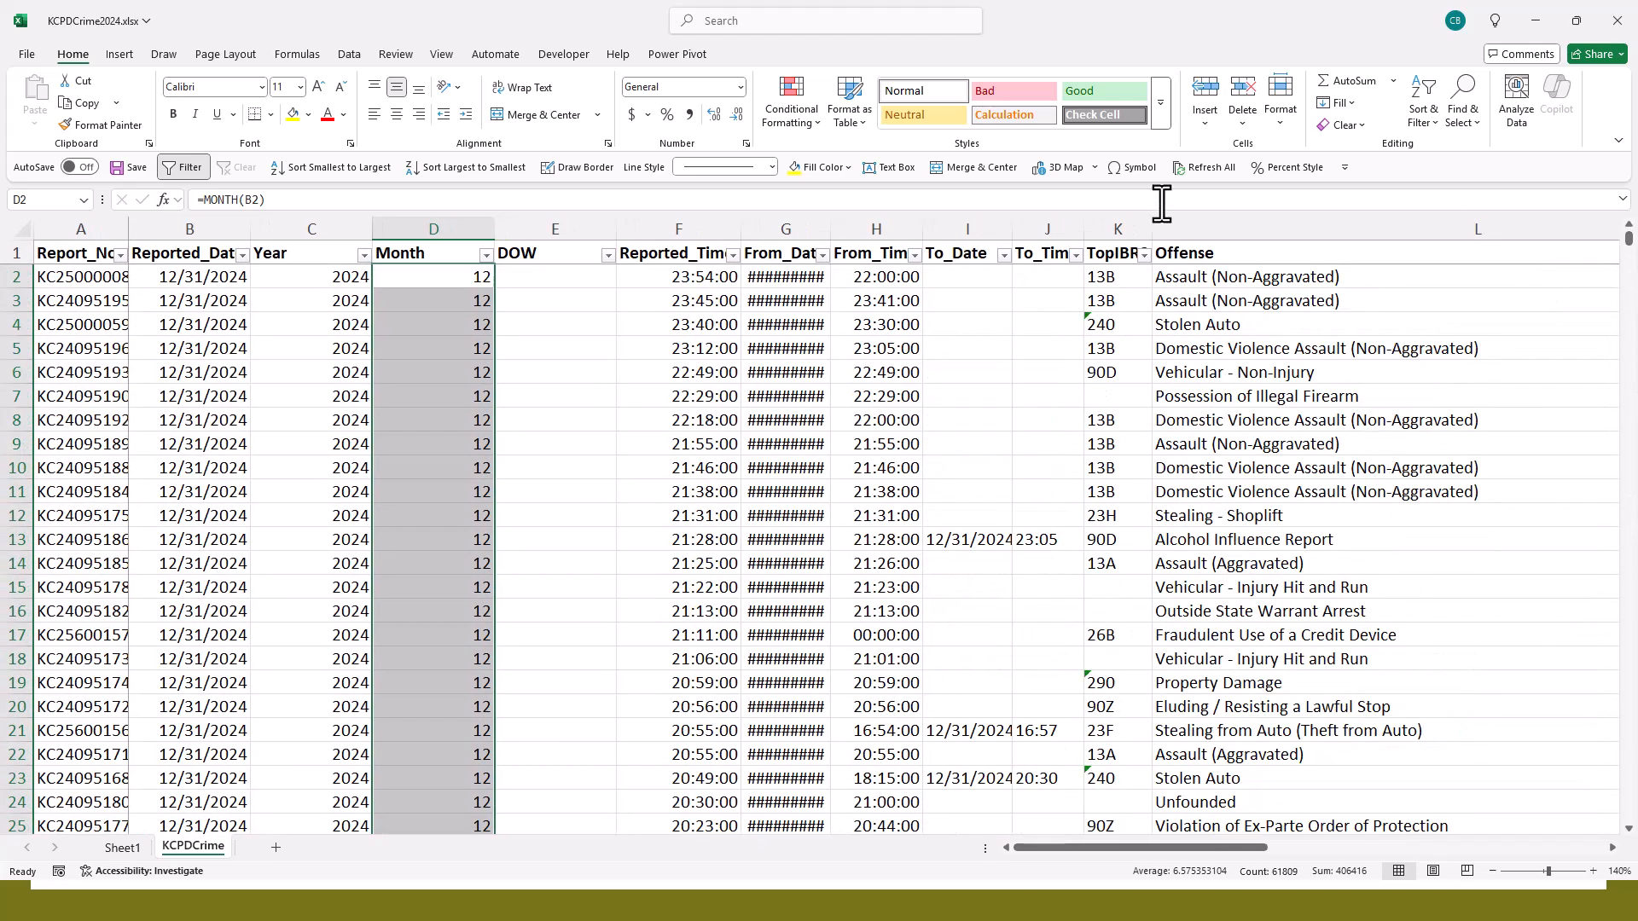
click(573, 274)
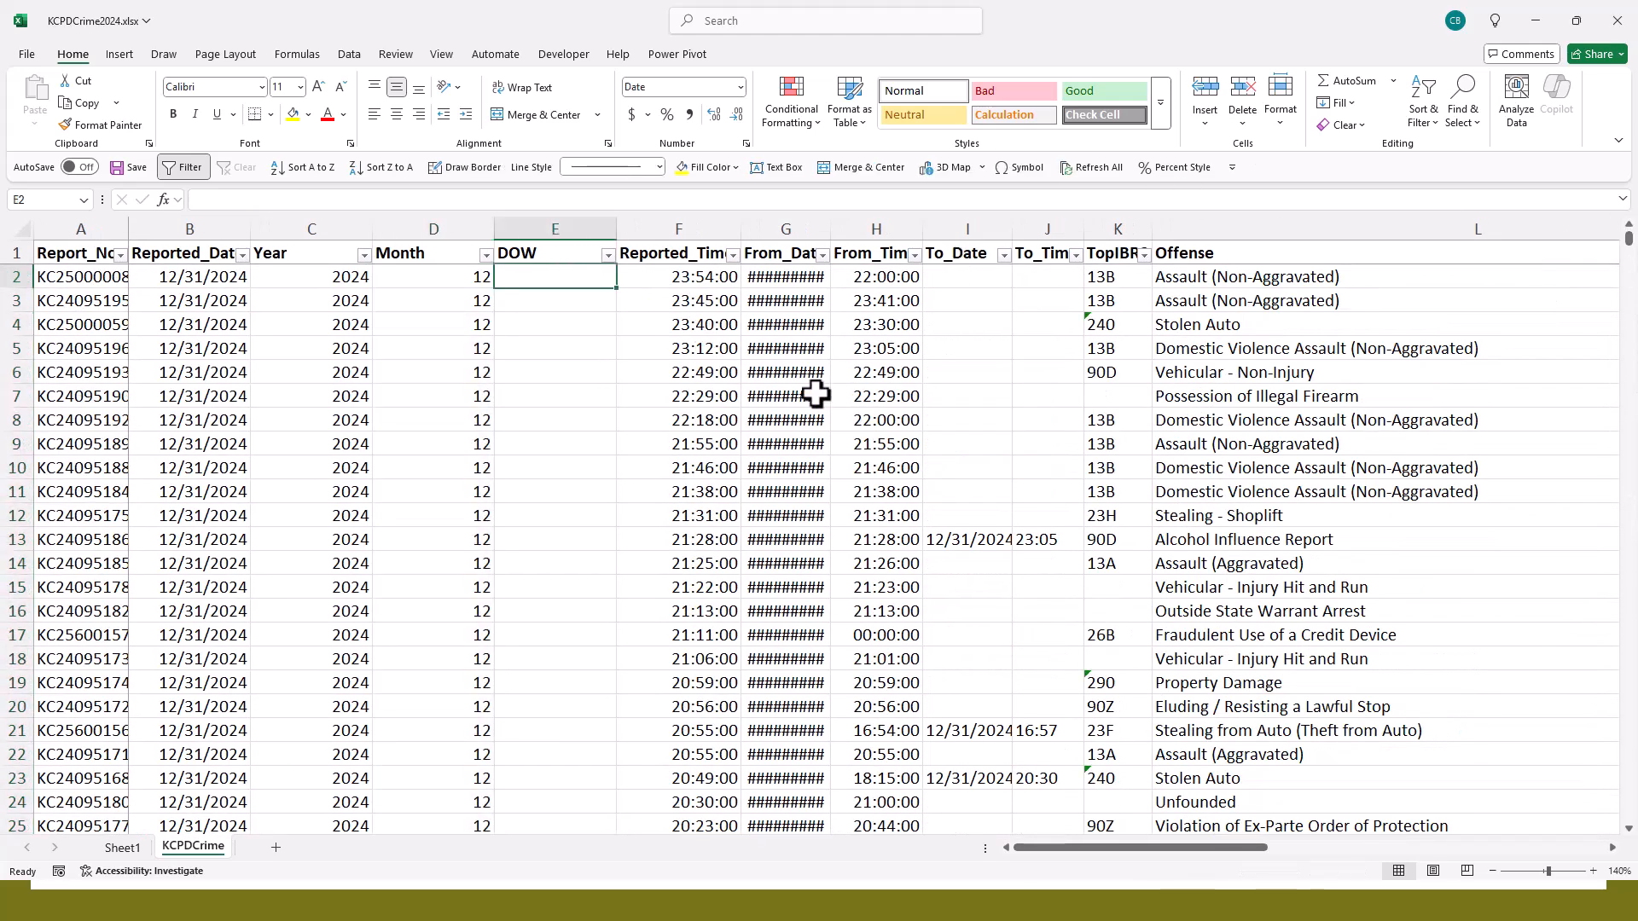
text(=WEE)
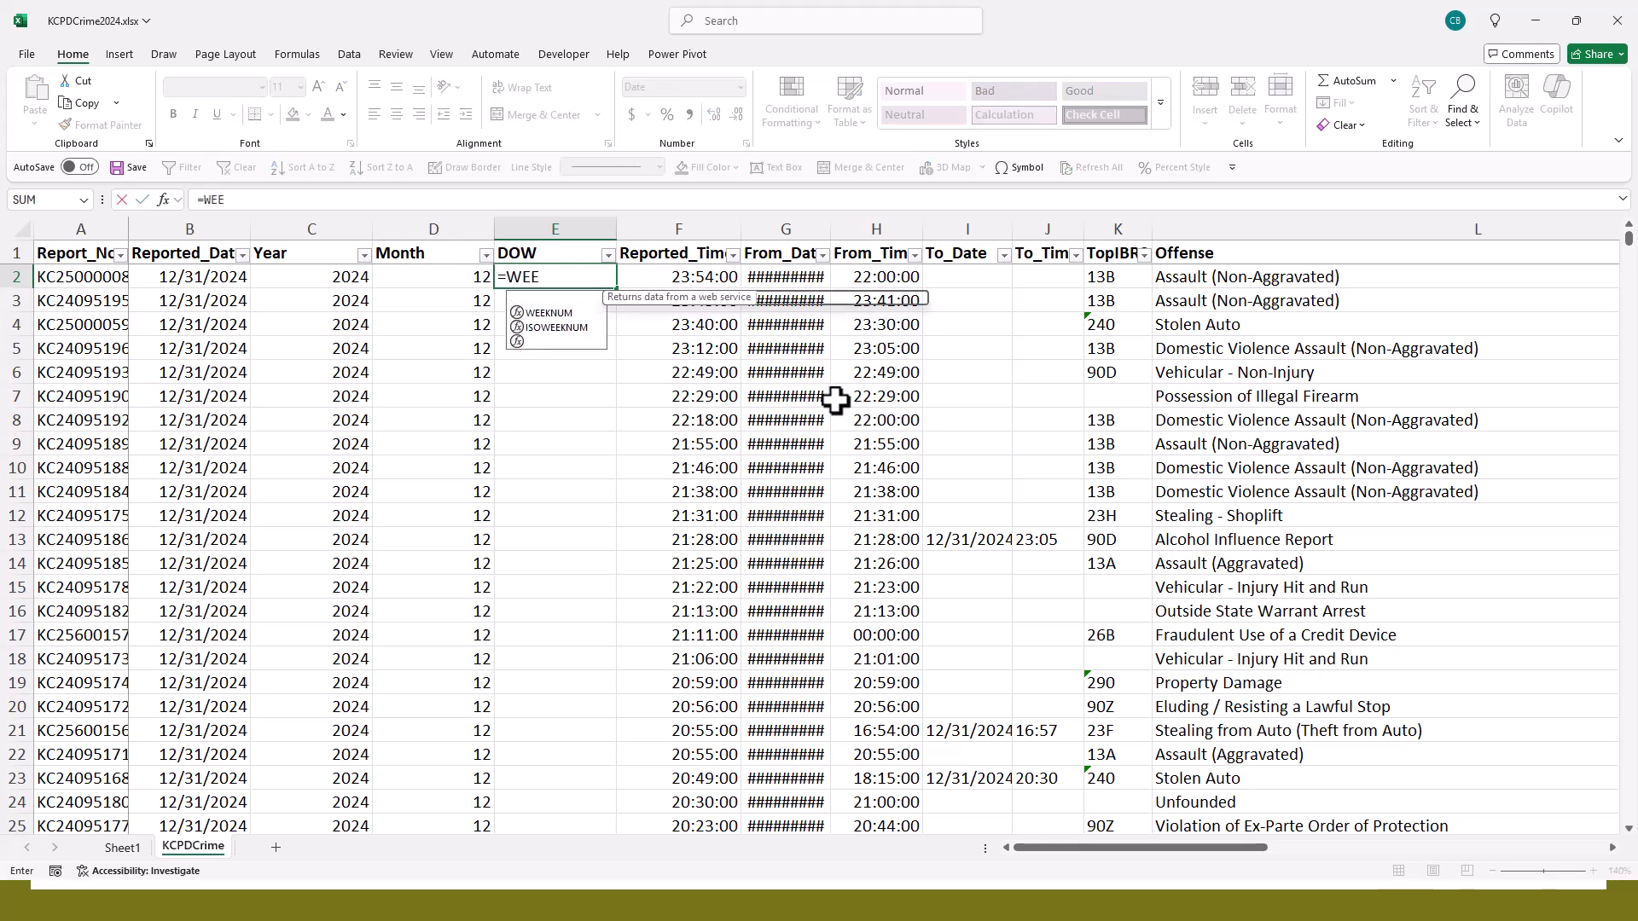
text(KDAY()
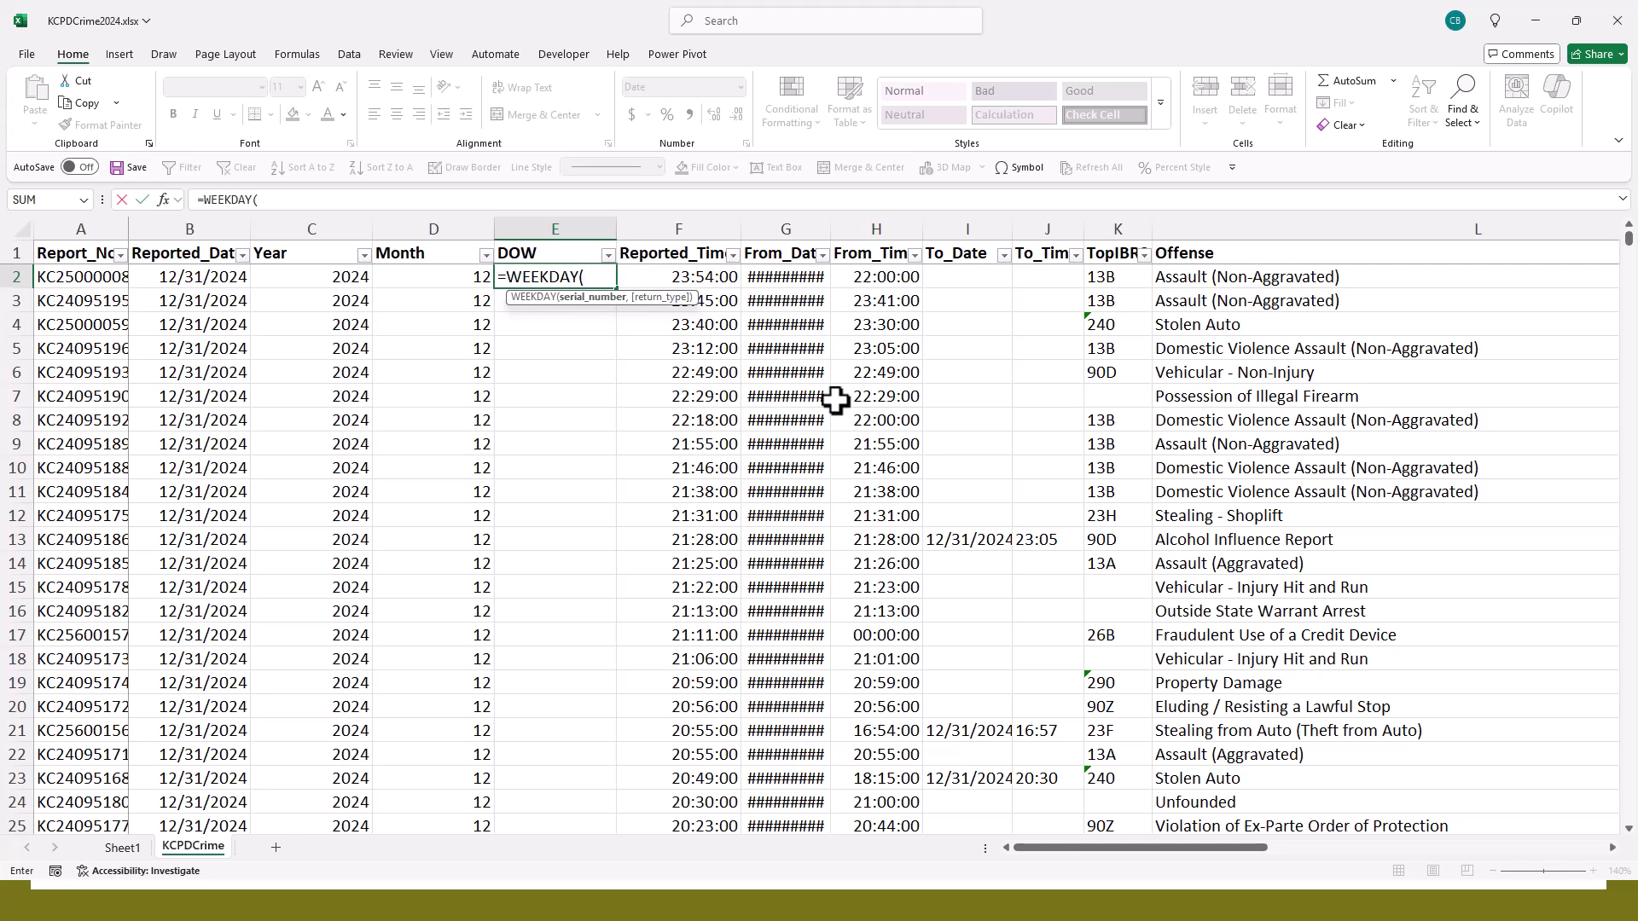
key(BackSpace)
key(BackSpace)
key(BackSpace)
key(BackSpace)
key(BackSpace)
key(BackSpace)
key(BackSpace)
key(BackSpace)
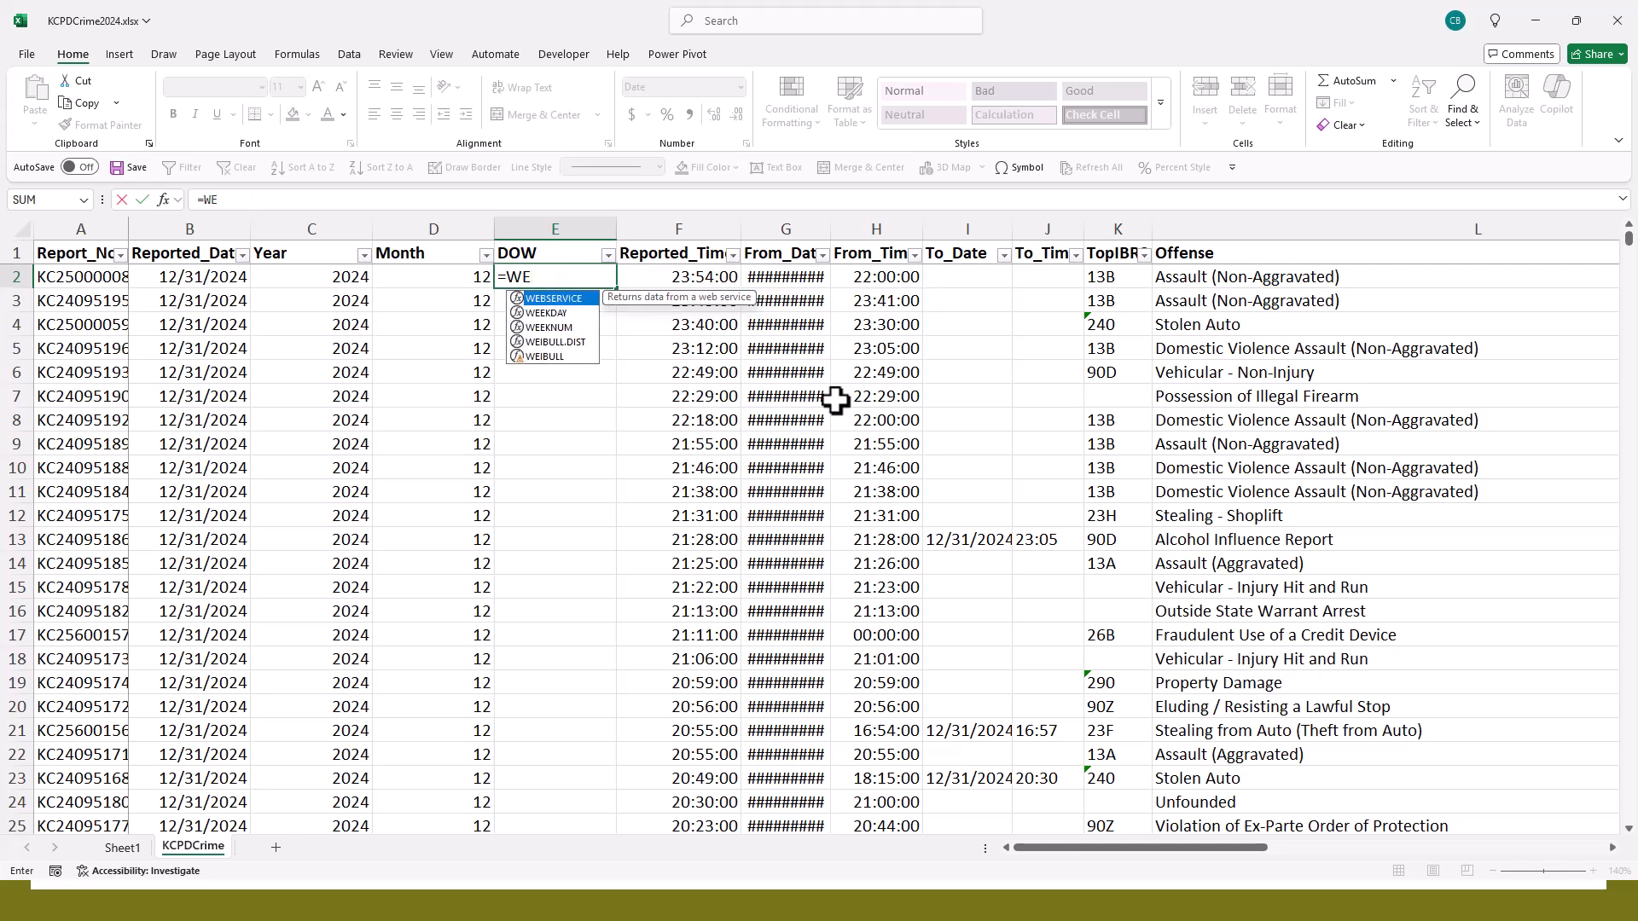
- Enter the formula =TEXT(B2,"DDD") in the first data cell of the DOW column and select that cell
text(TEXT()
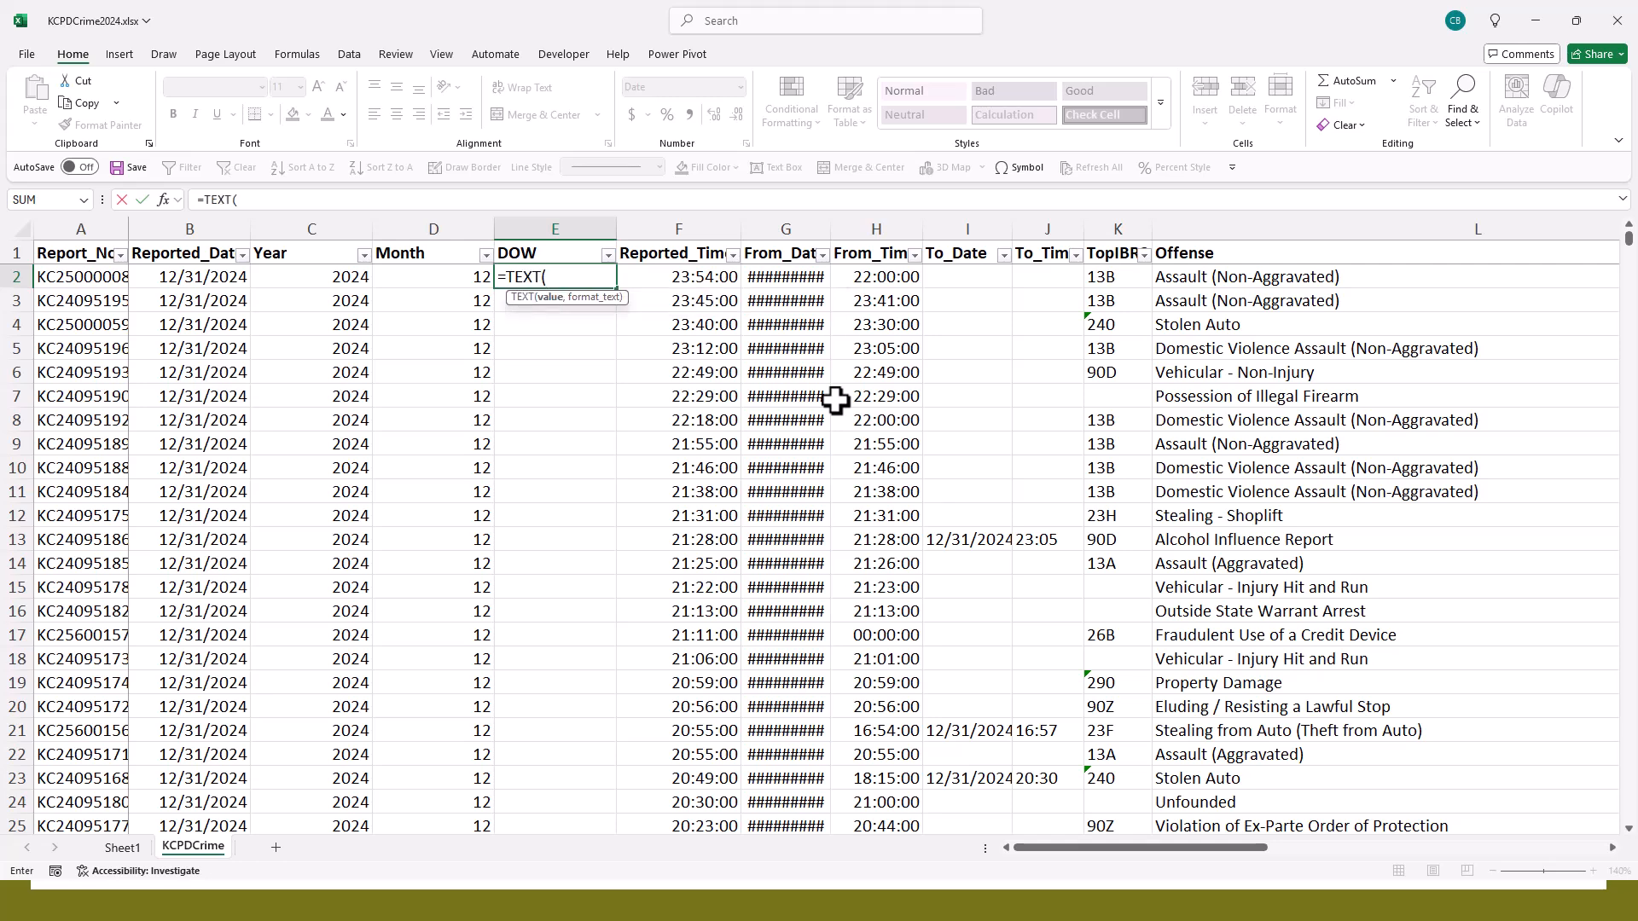
text(B2,)
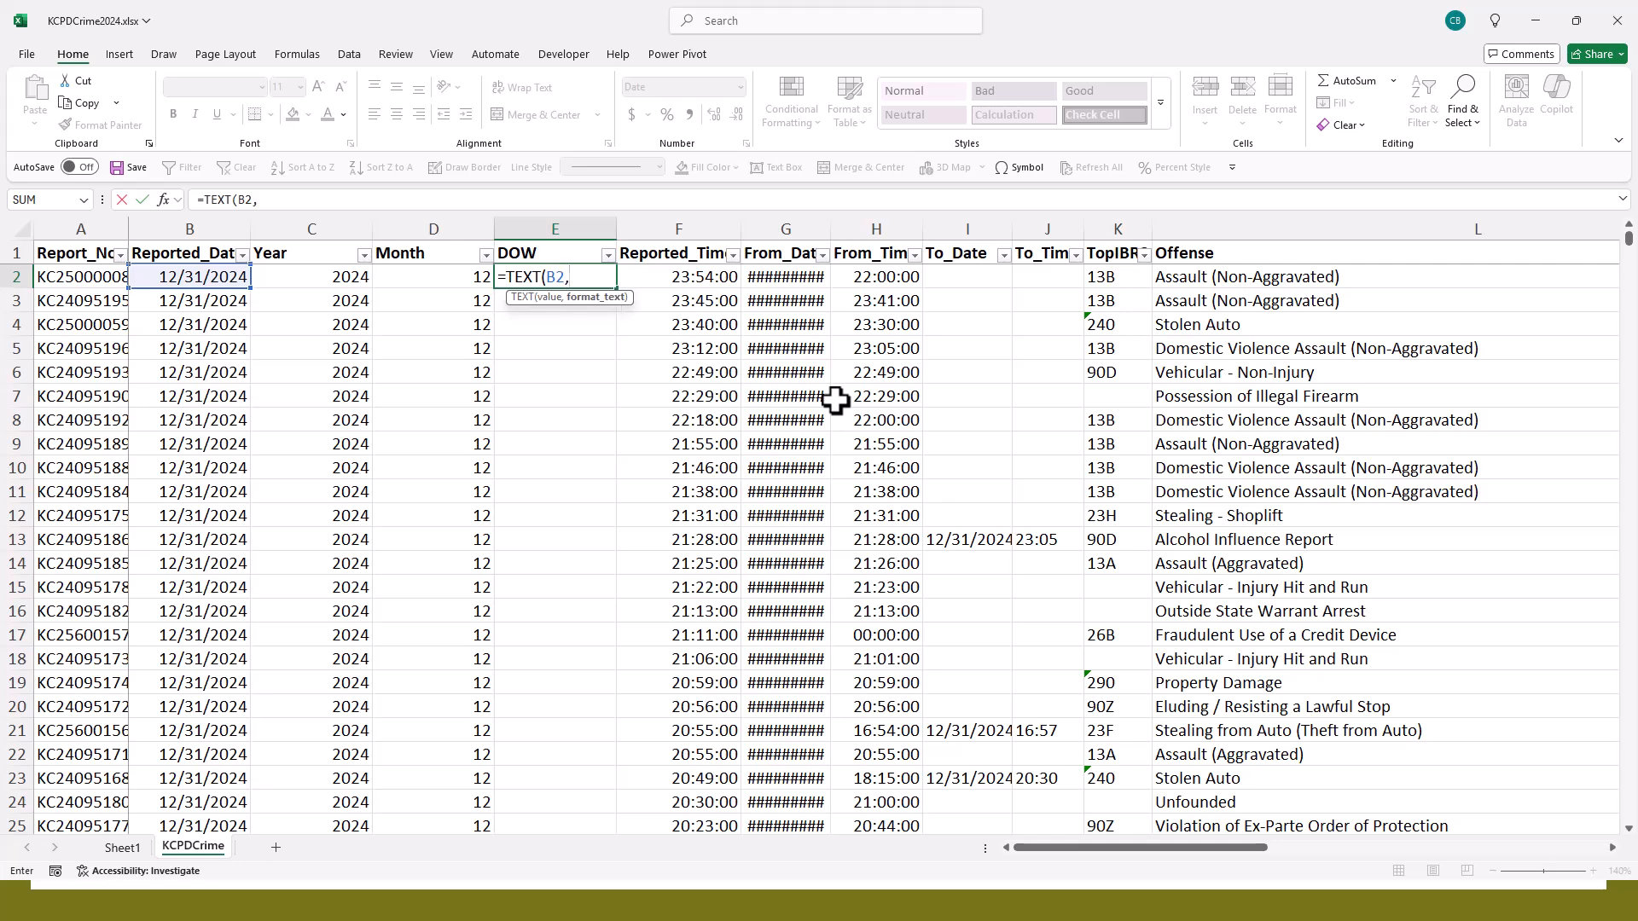
text("DDD"))
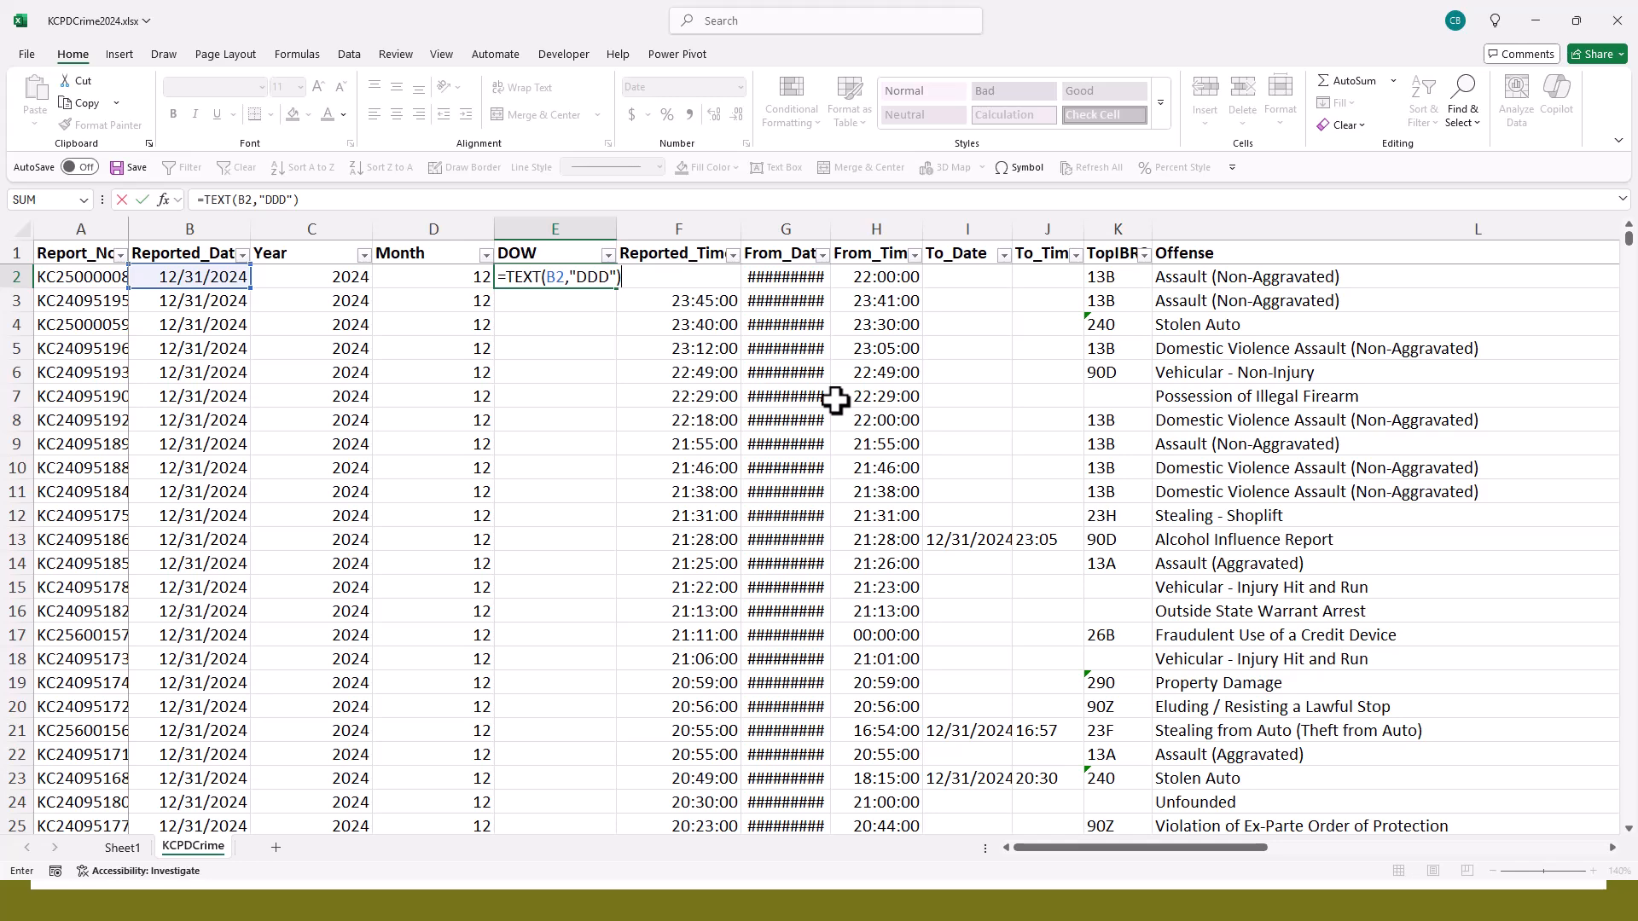
key(Return)
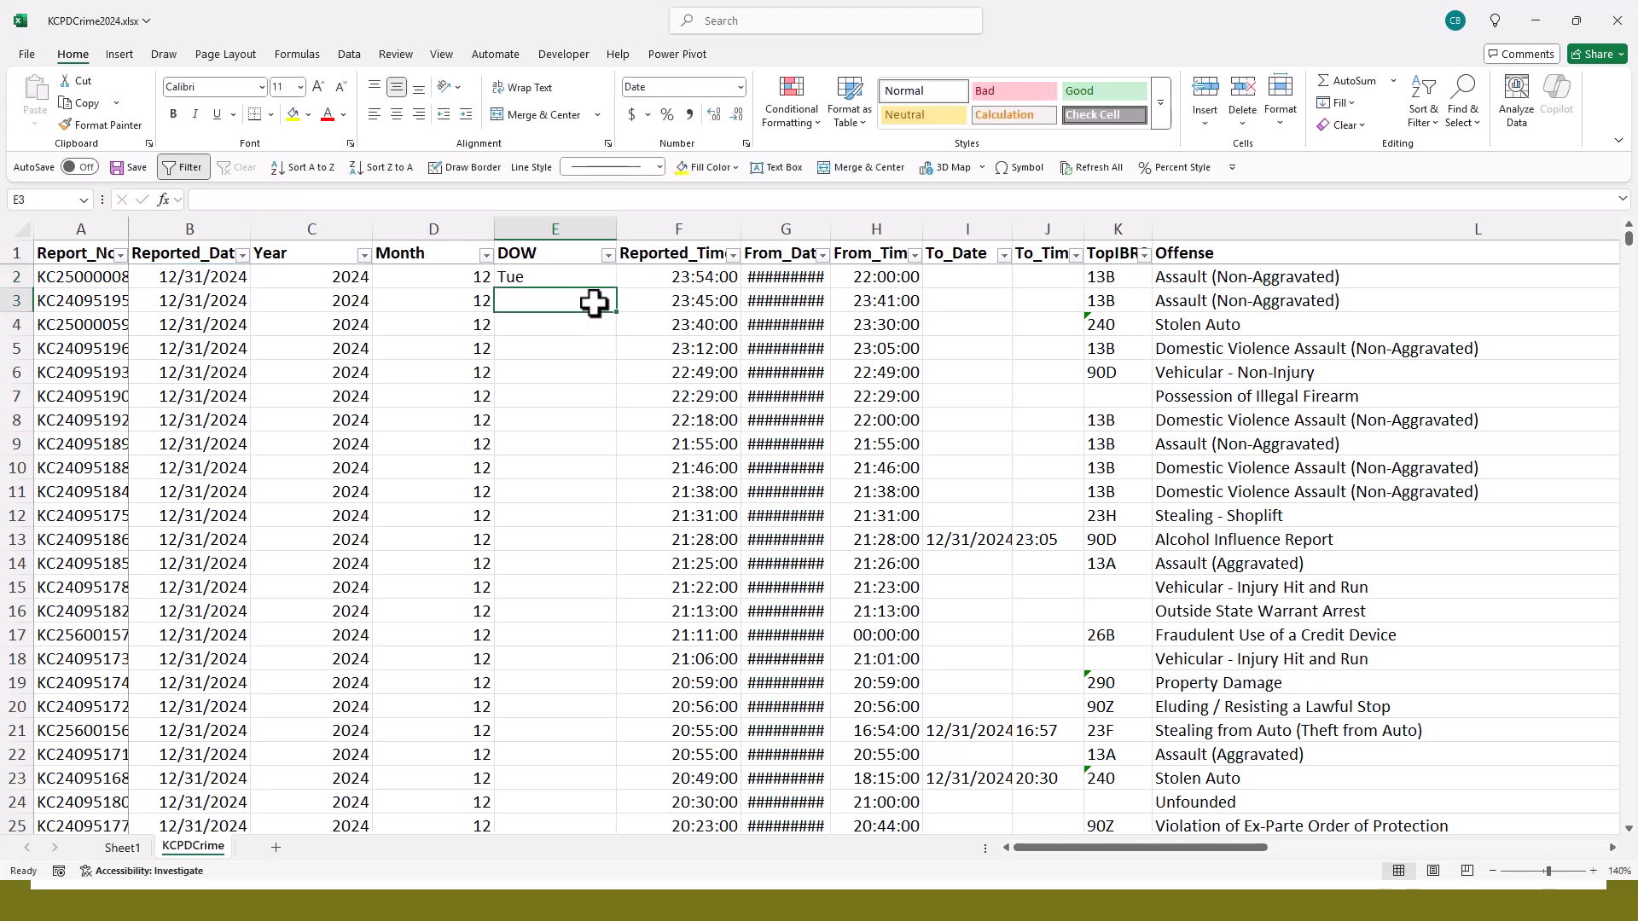
click(580, 273)
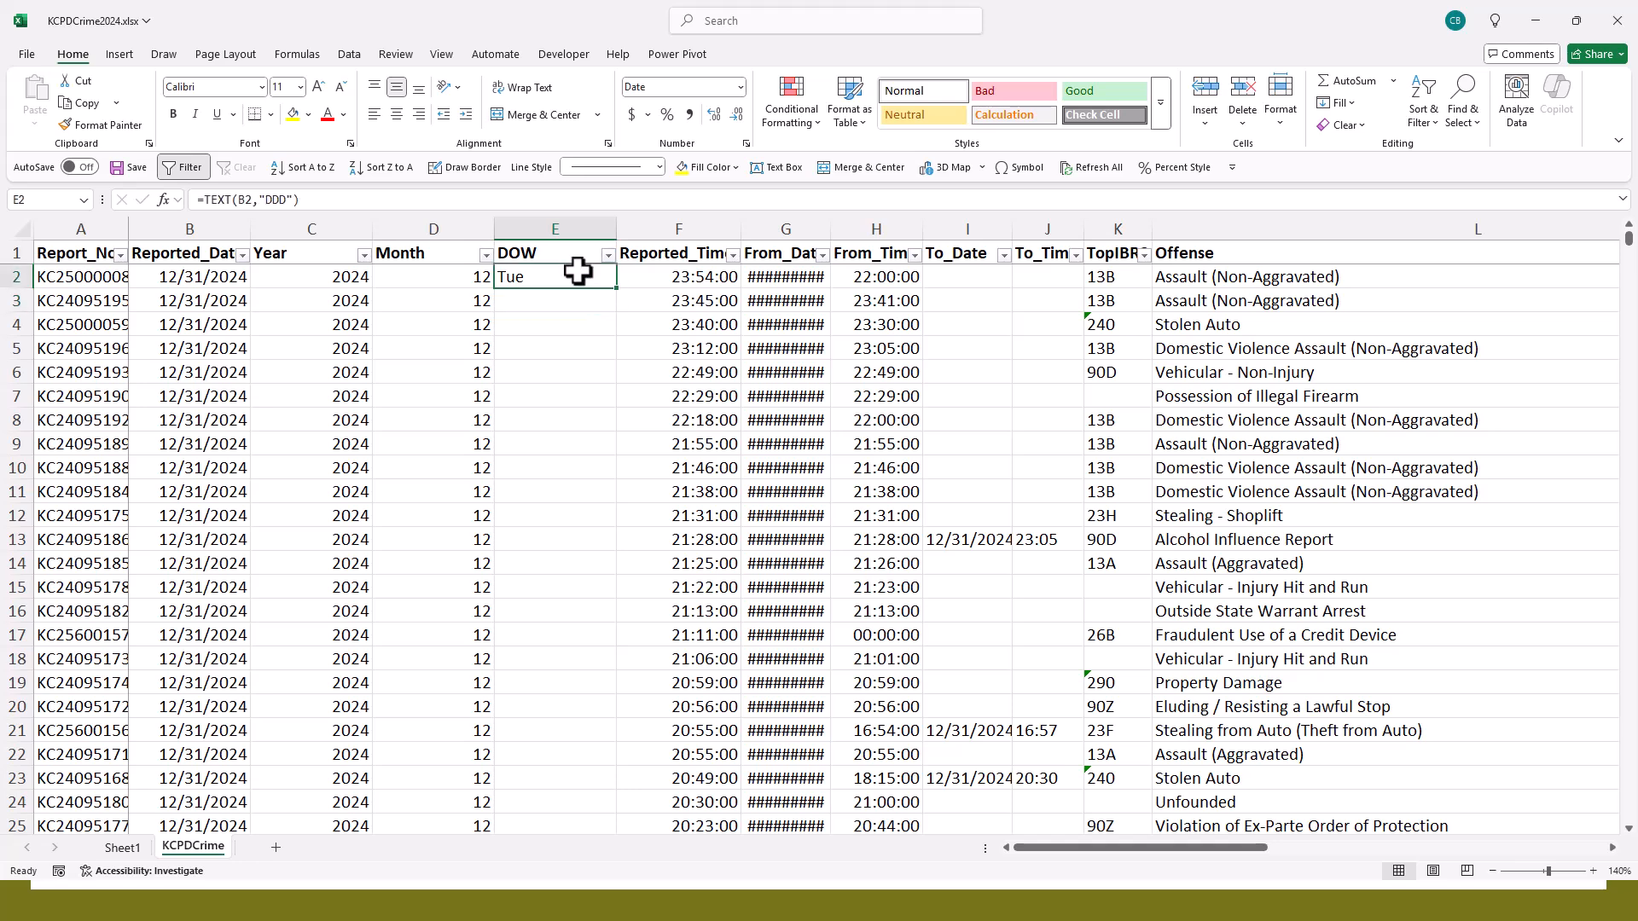
- Fill the day-of-week formula down all data rows of the DOW column and widen the From_Date column to fit its dates
double_click(622, 292)
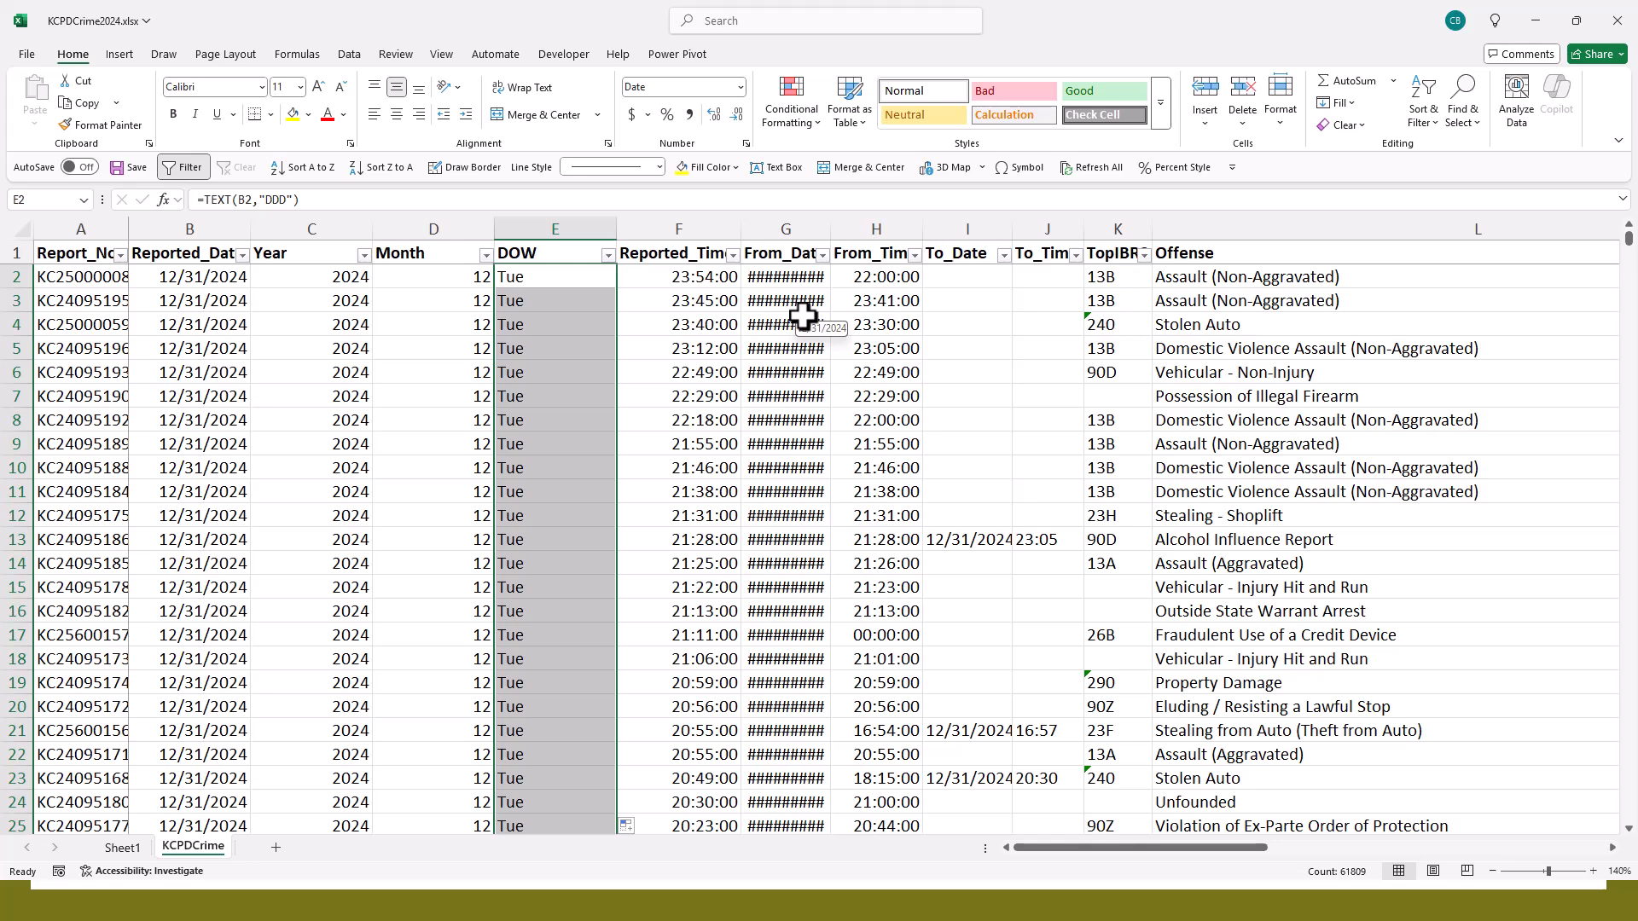
double_click(832, 229)
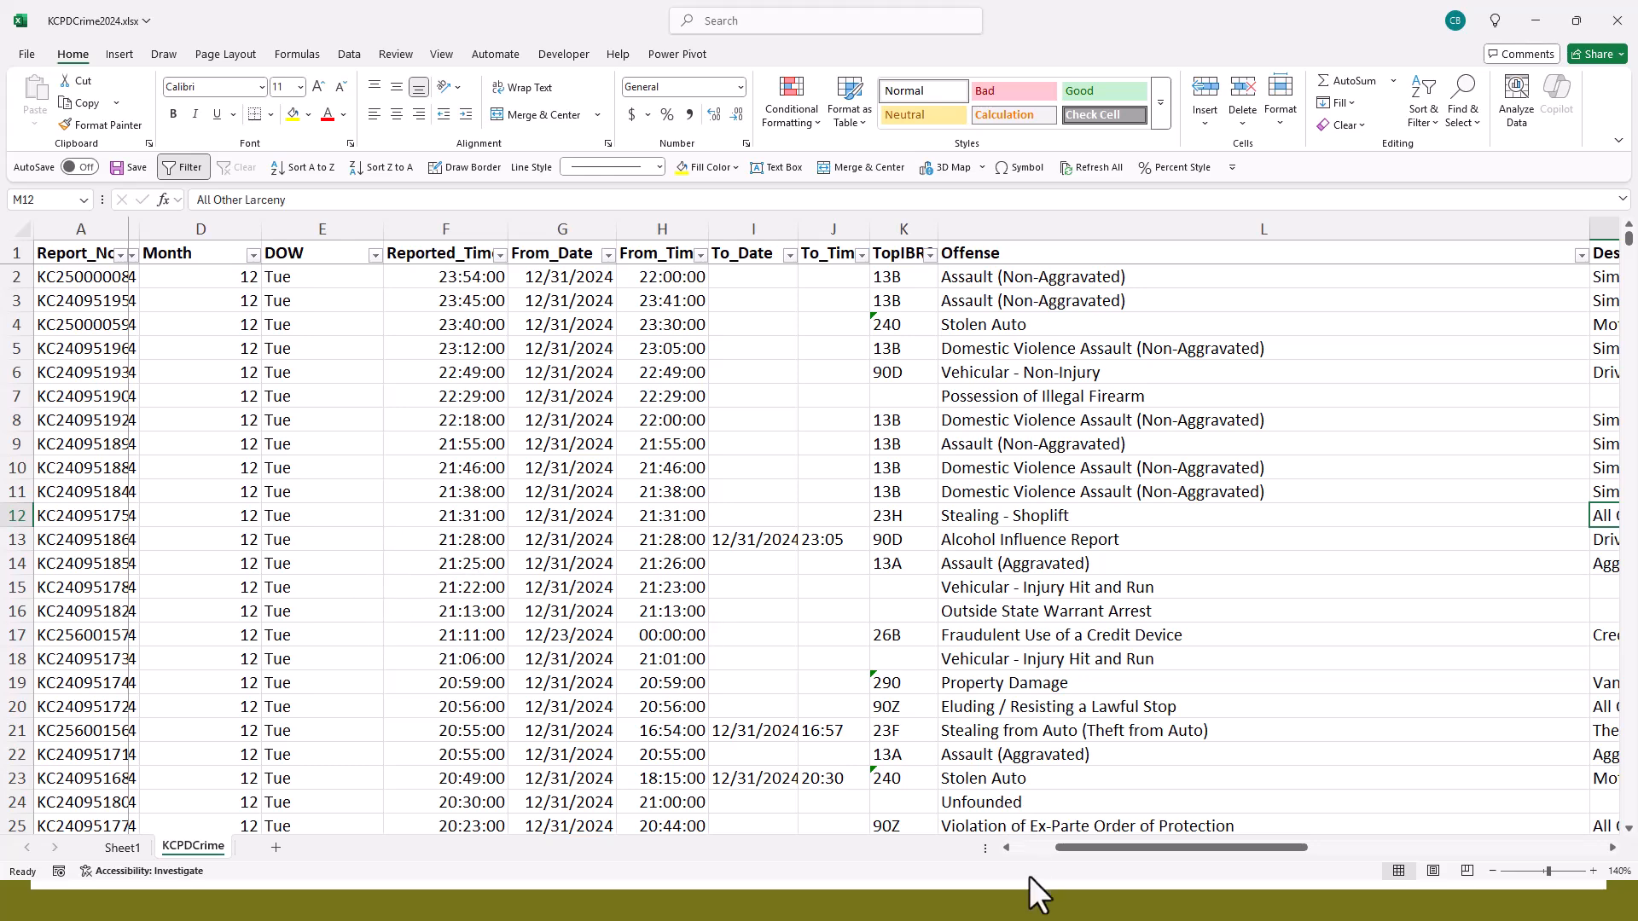
click(1022, 847)
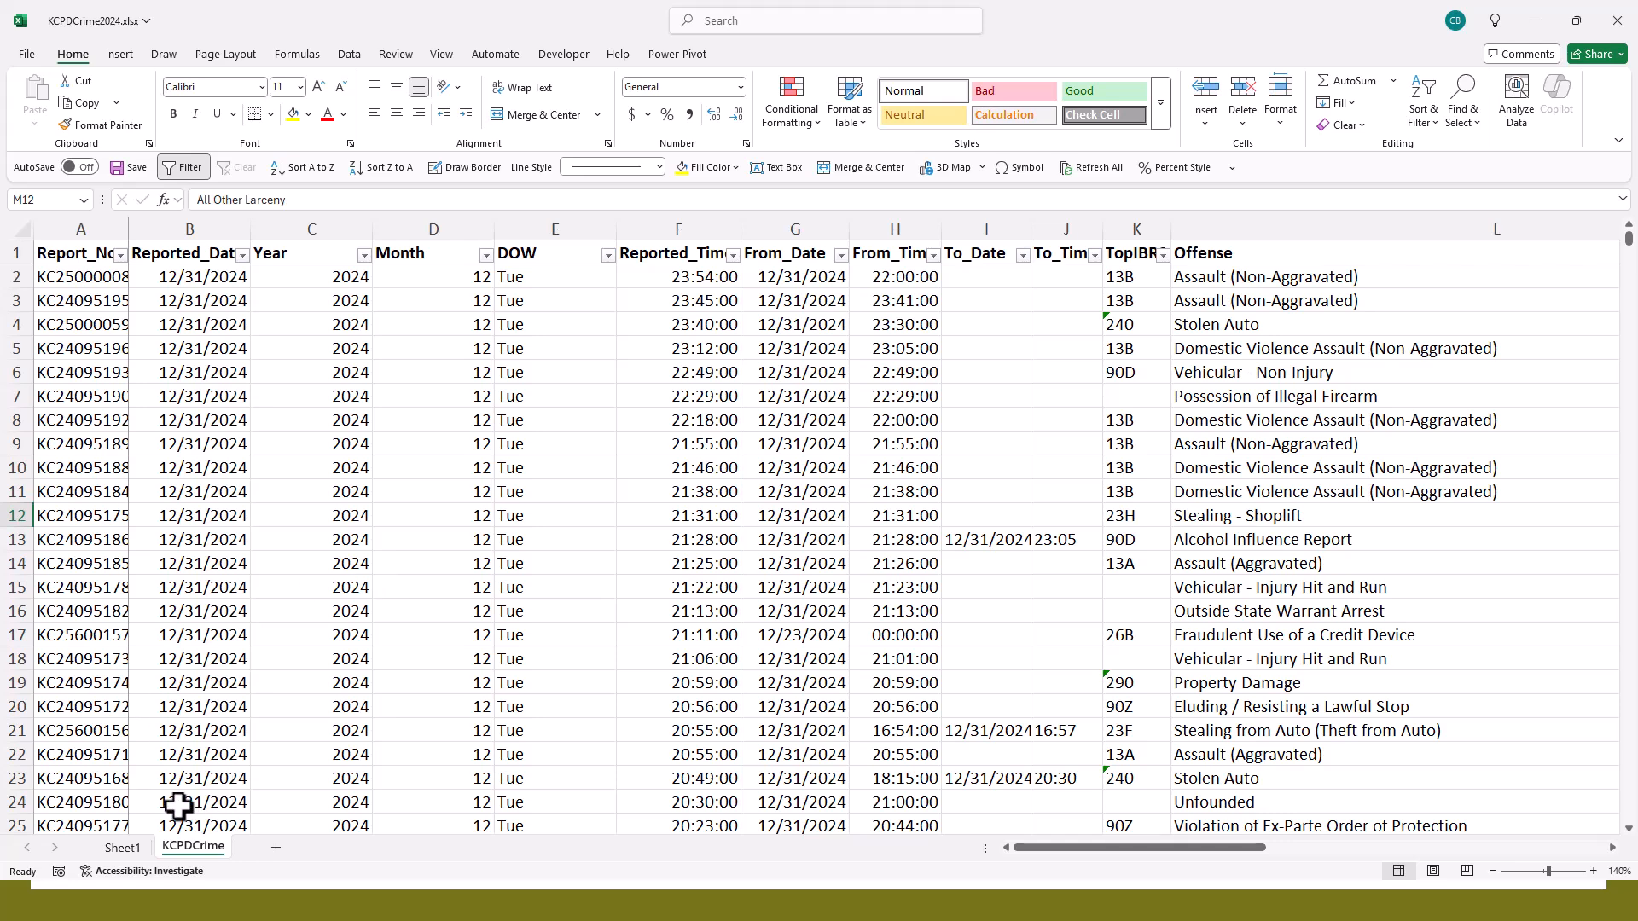
- Refresh the PivotTable on Sheet1 and add the DOW field to its columns
click(122, 847)
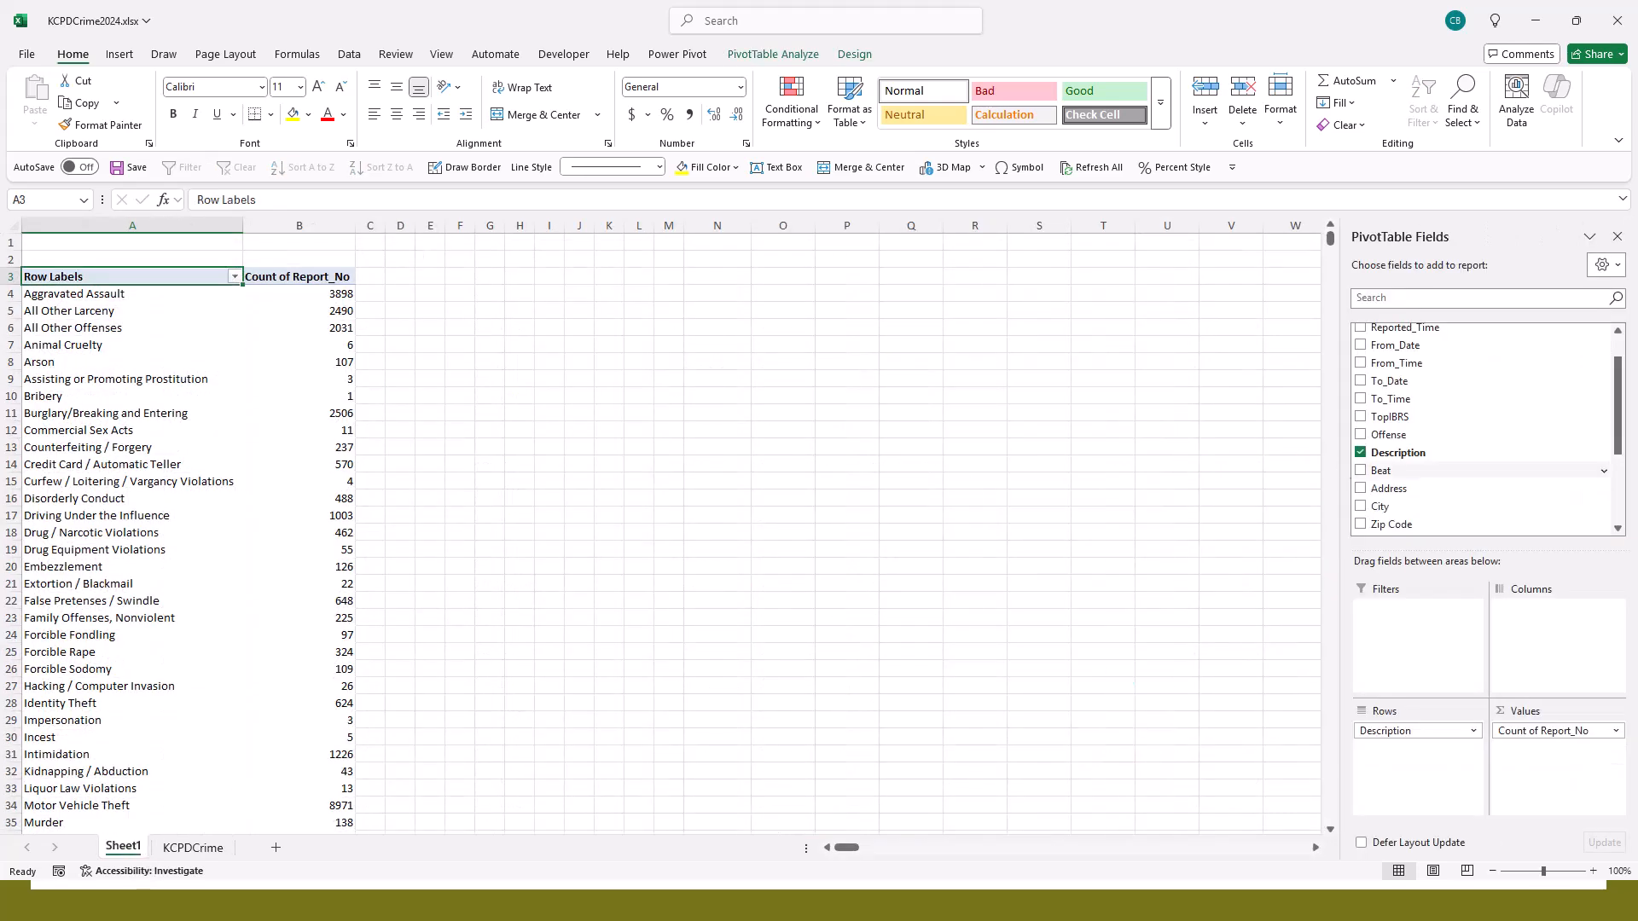
scroll(1591, 363, up, 1)
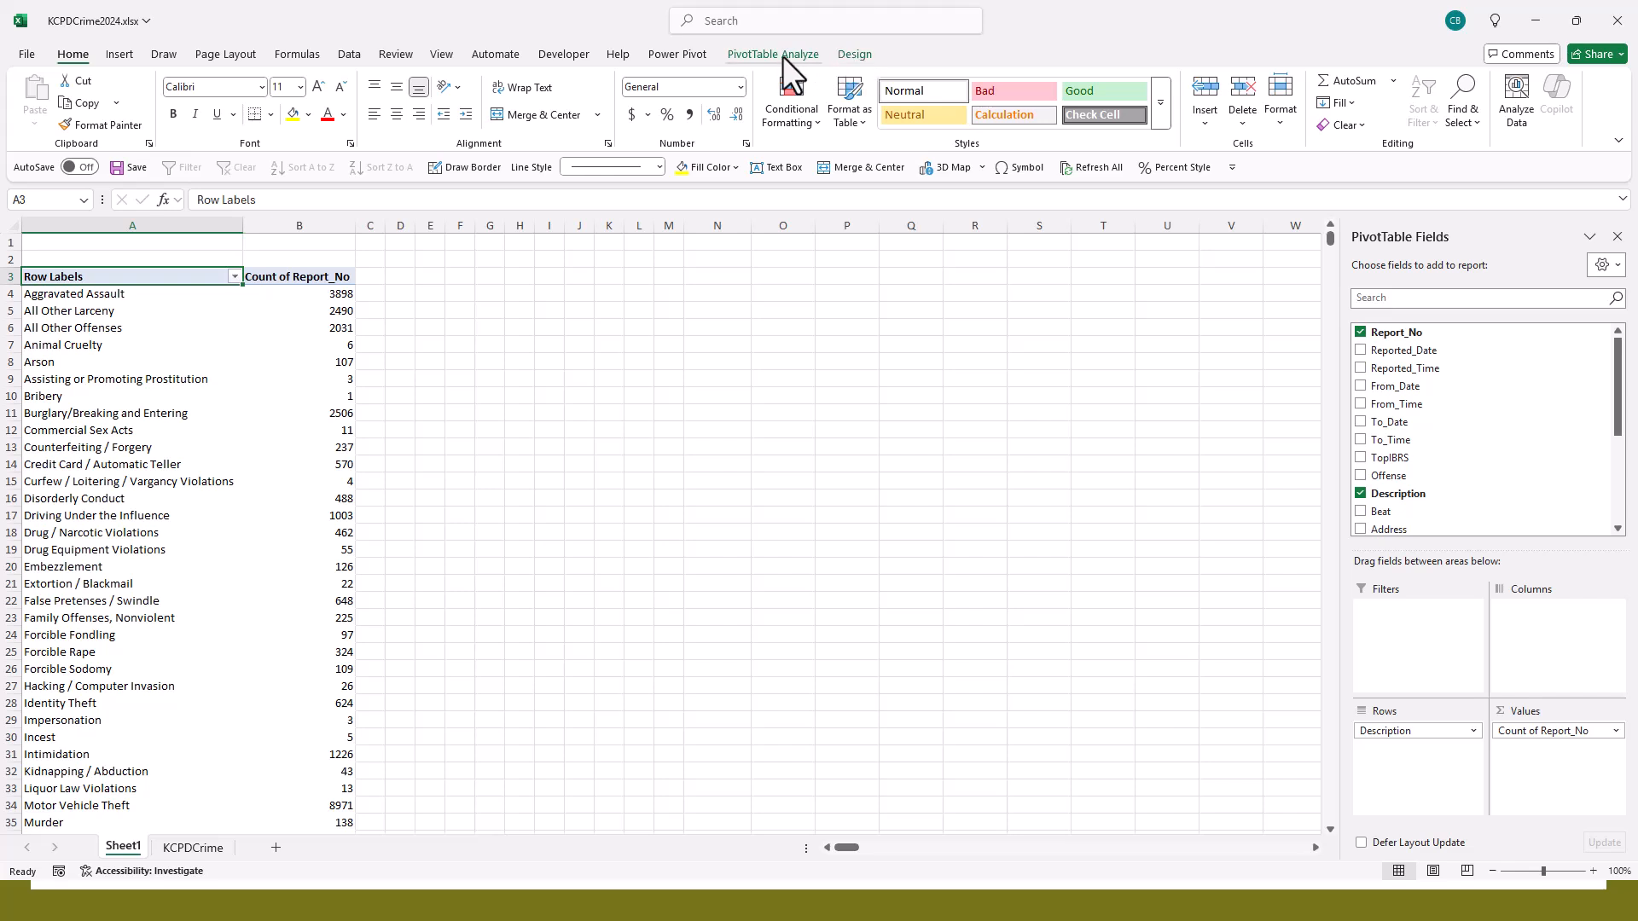
click(851, 54)
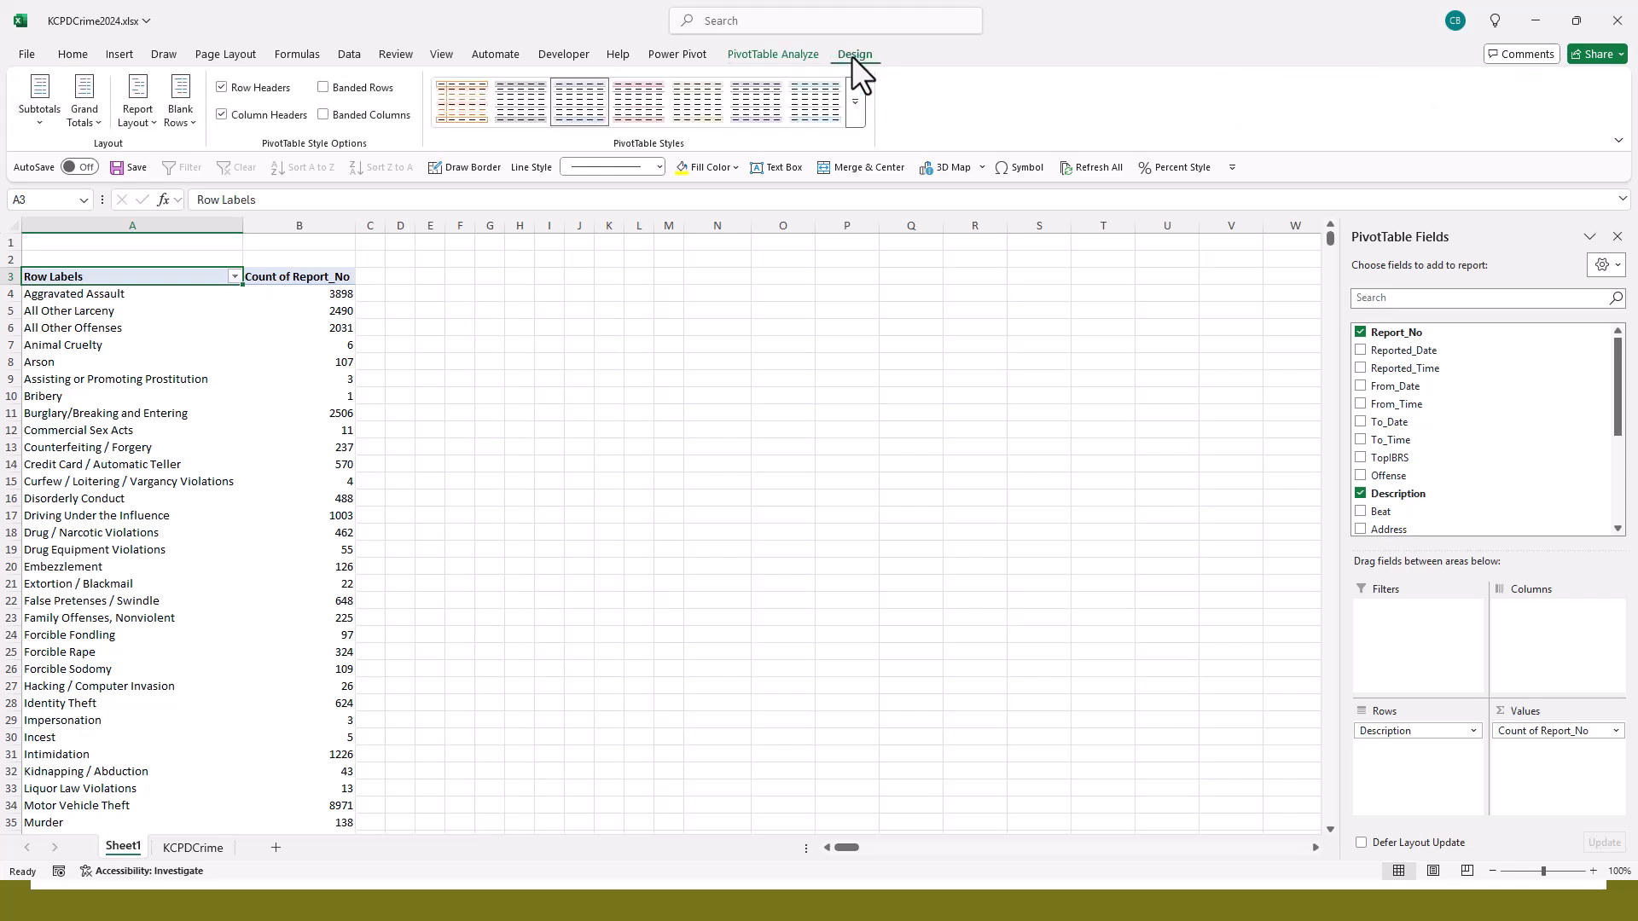
click(809, 56)
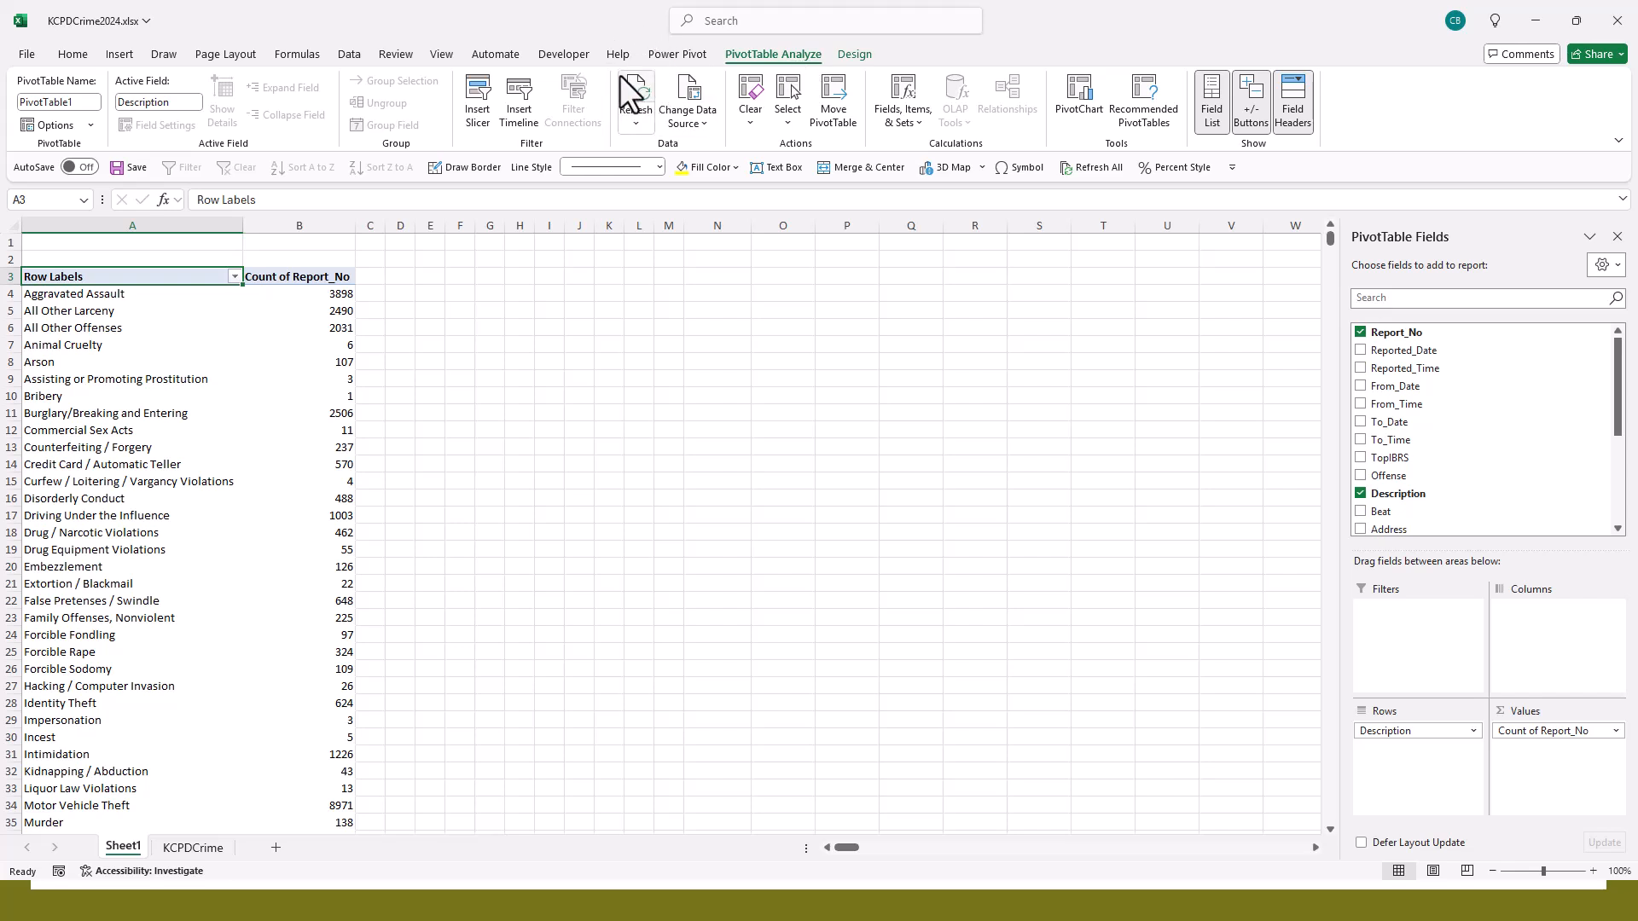
click(631, 101)
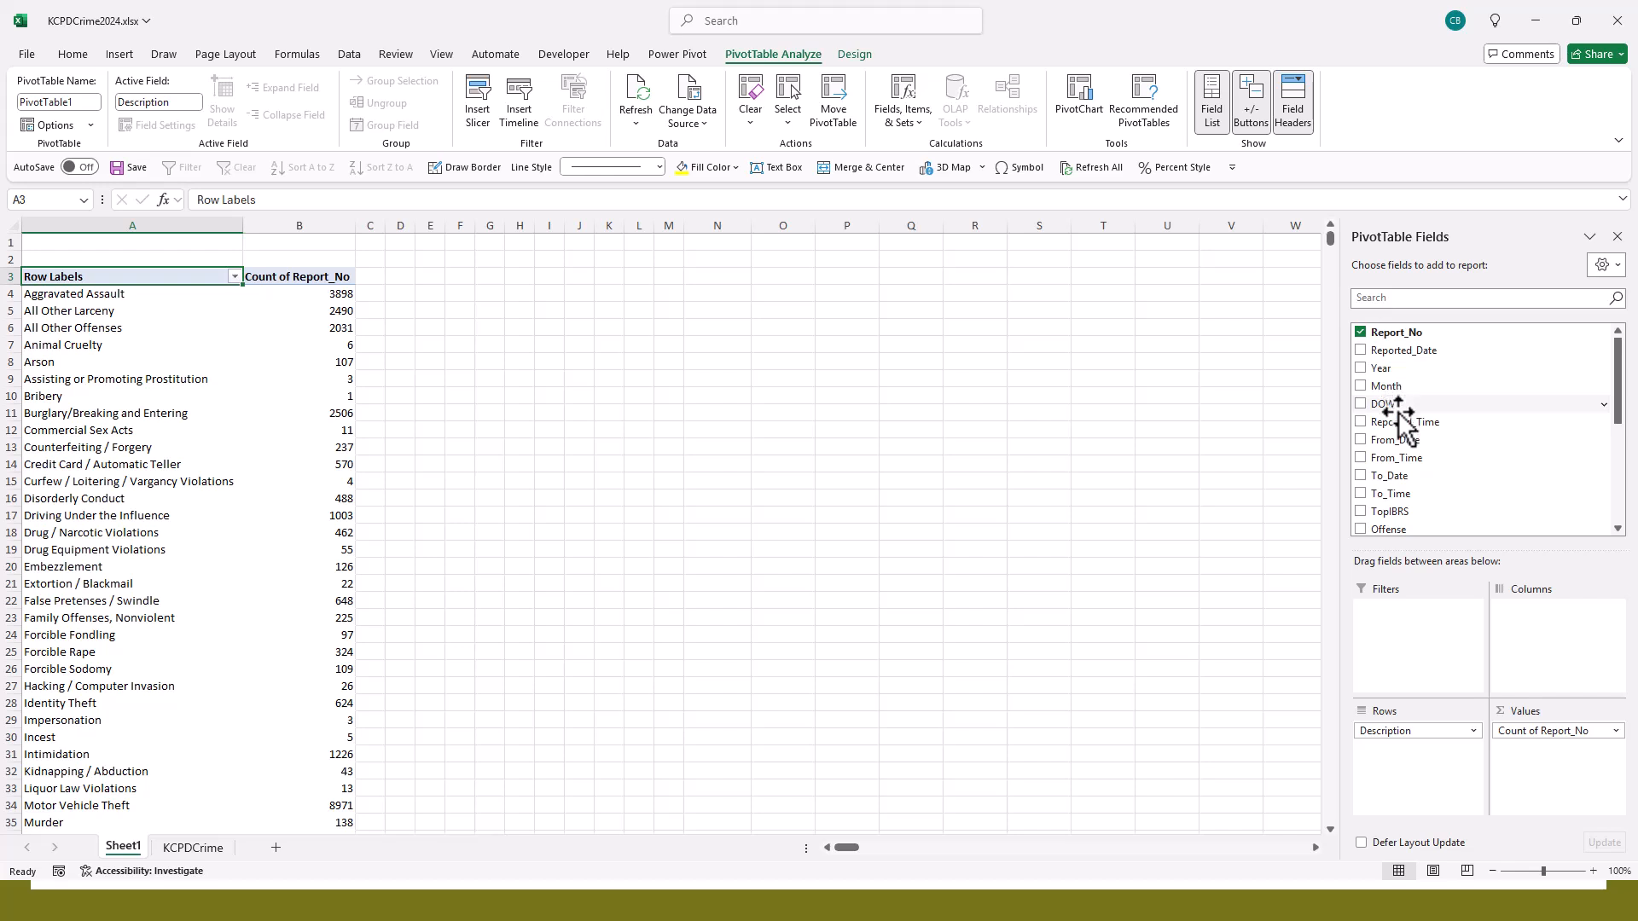
drag(1397, 408, 1540, 633)
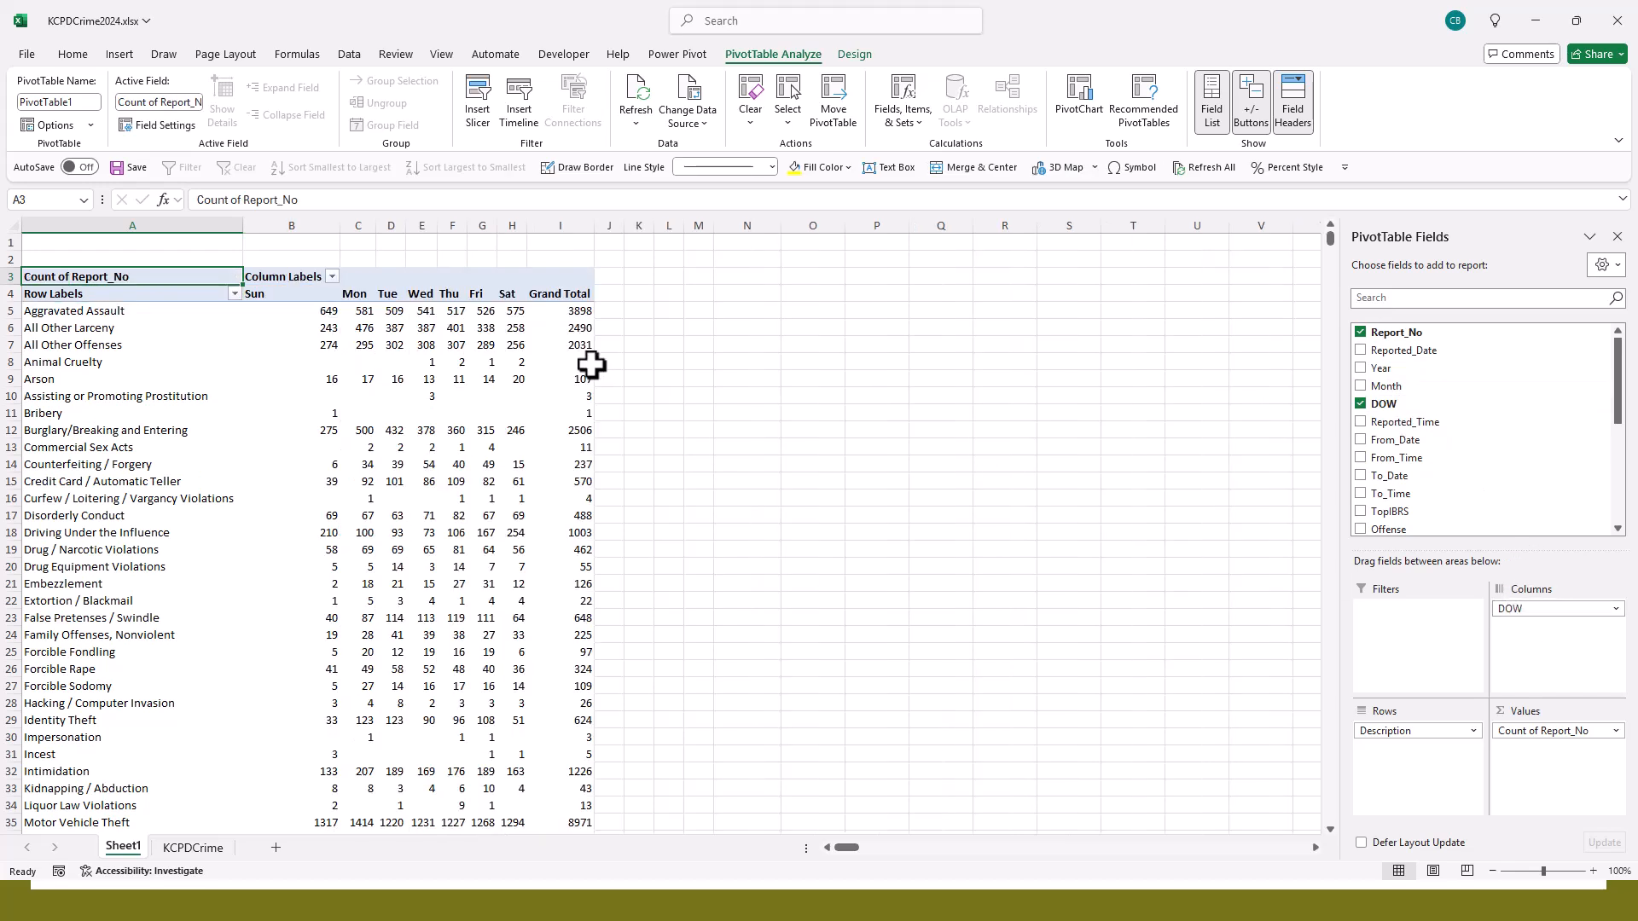
- Examine the weekday counts for Burglary/Breaking and Entering, Credit Card / Automatic Teller and Driving Under the Influence in the PivotTable
mouse_move(591, 364)
click(7, 430)
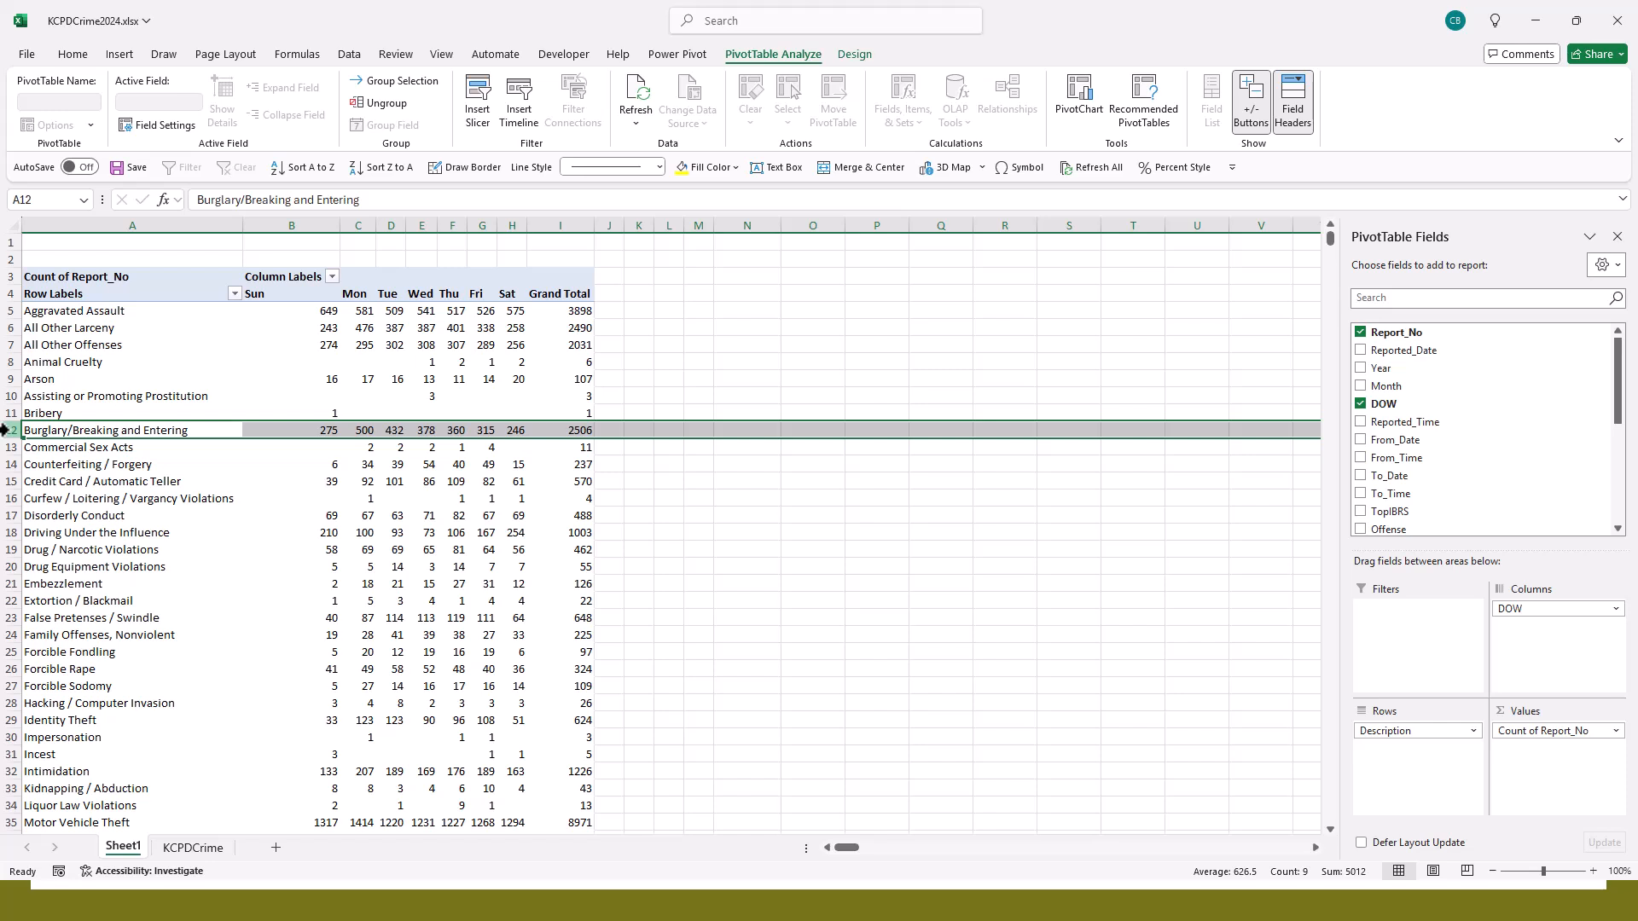
click(365, 430)
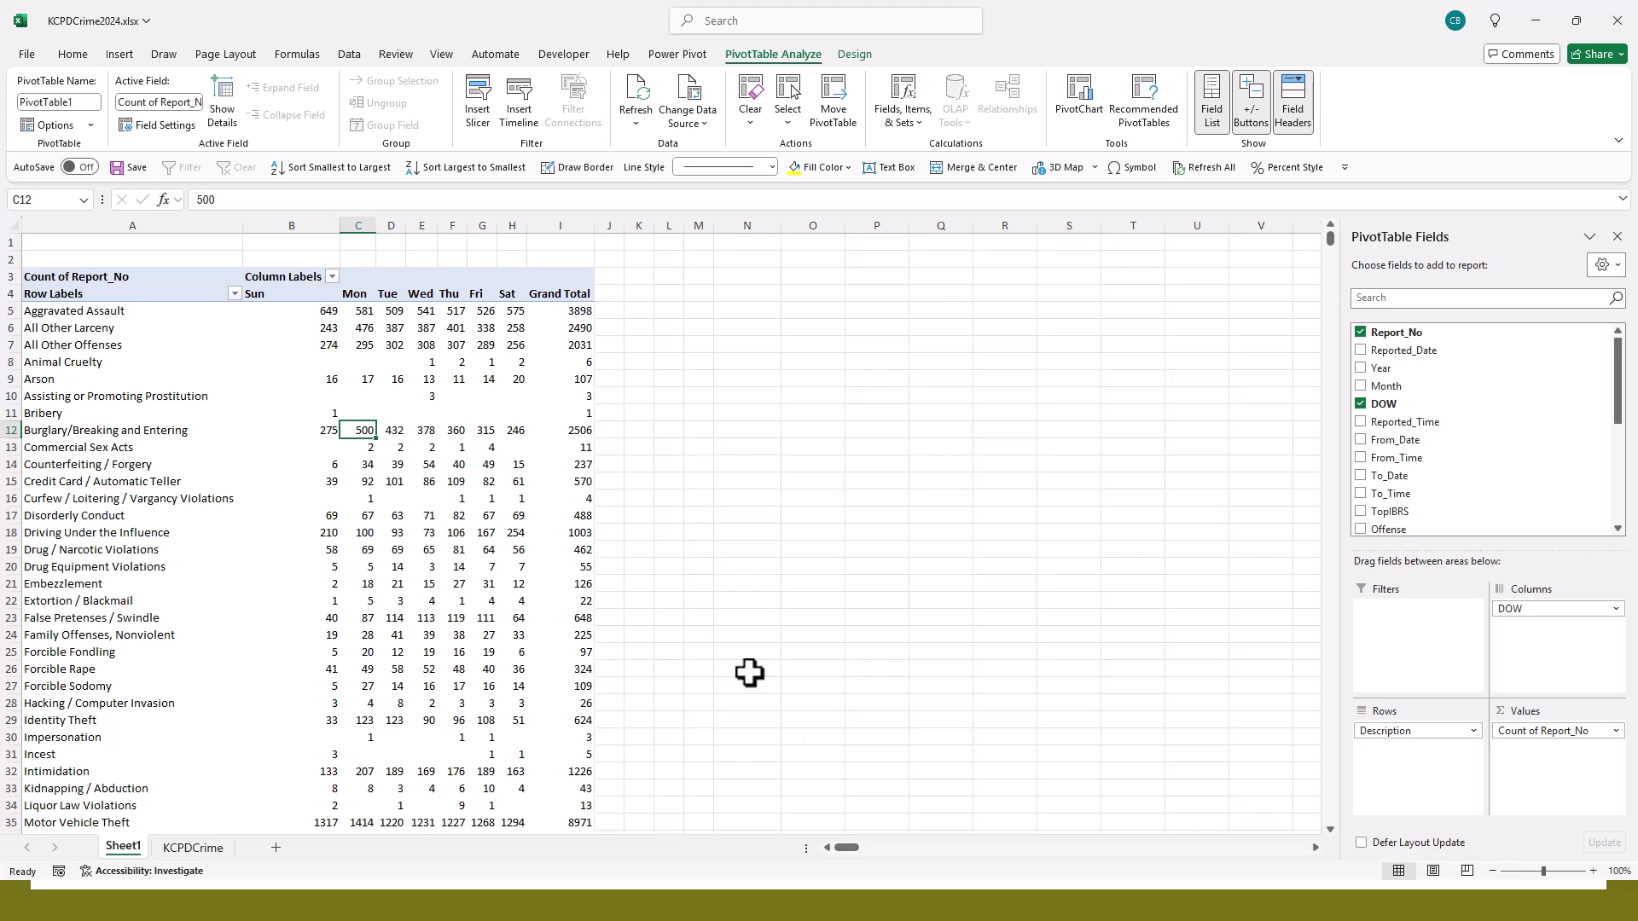
click(11, 482)
mouse_move(325, 726)
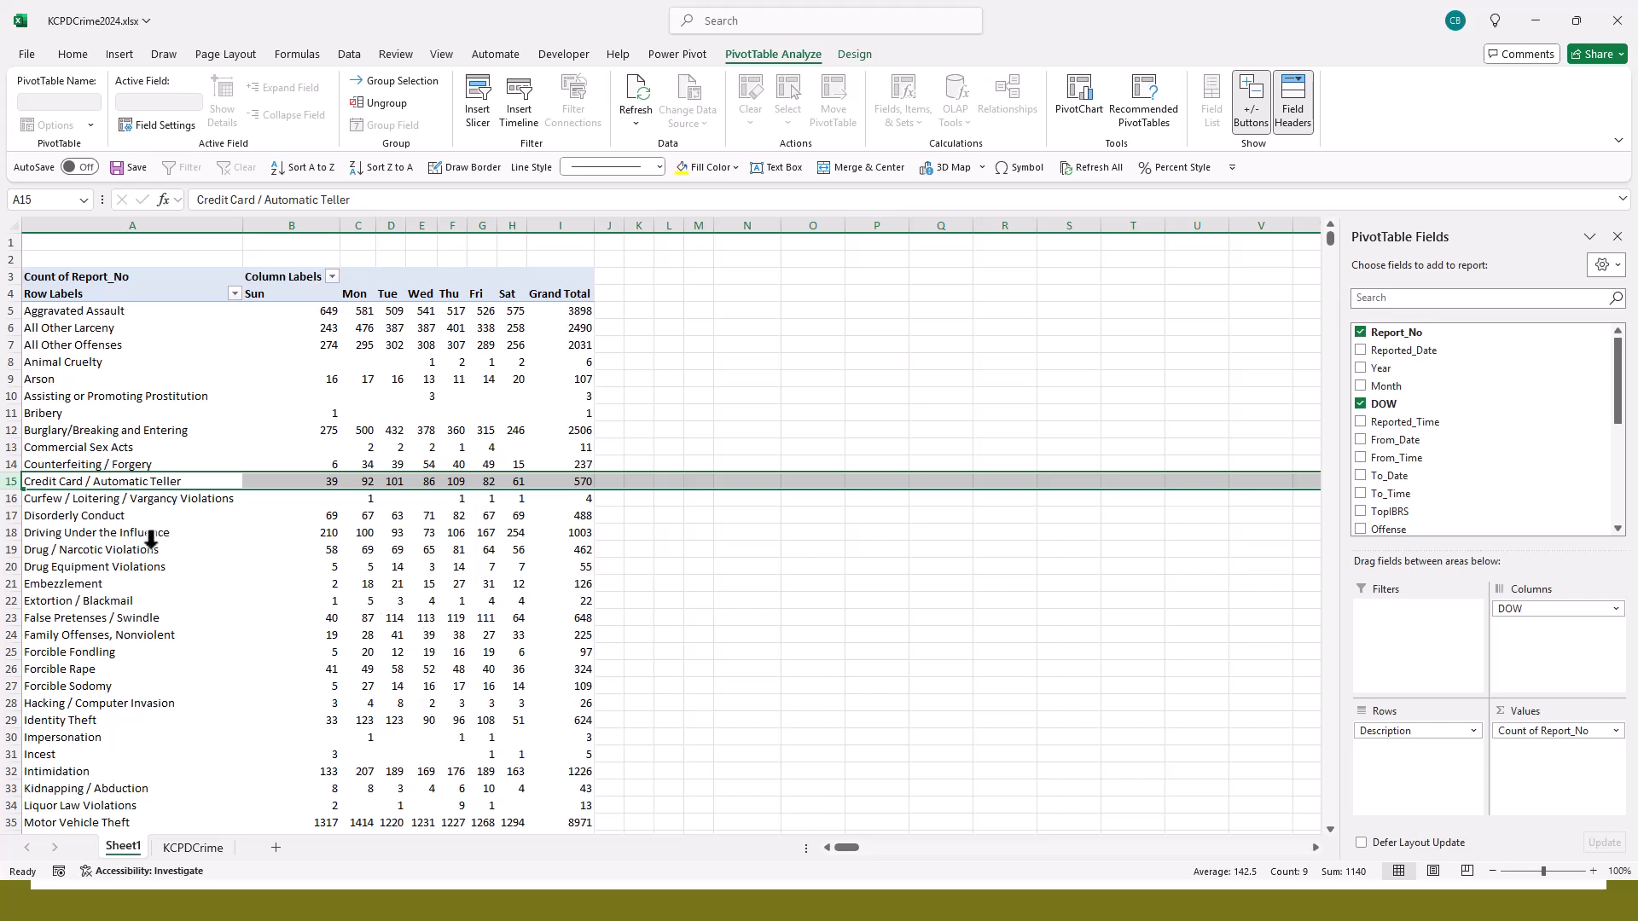
click(10, 532)
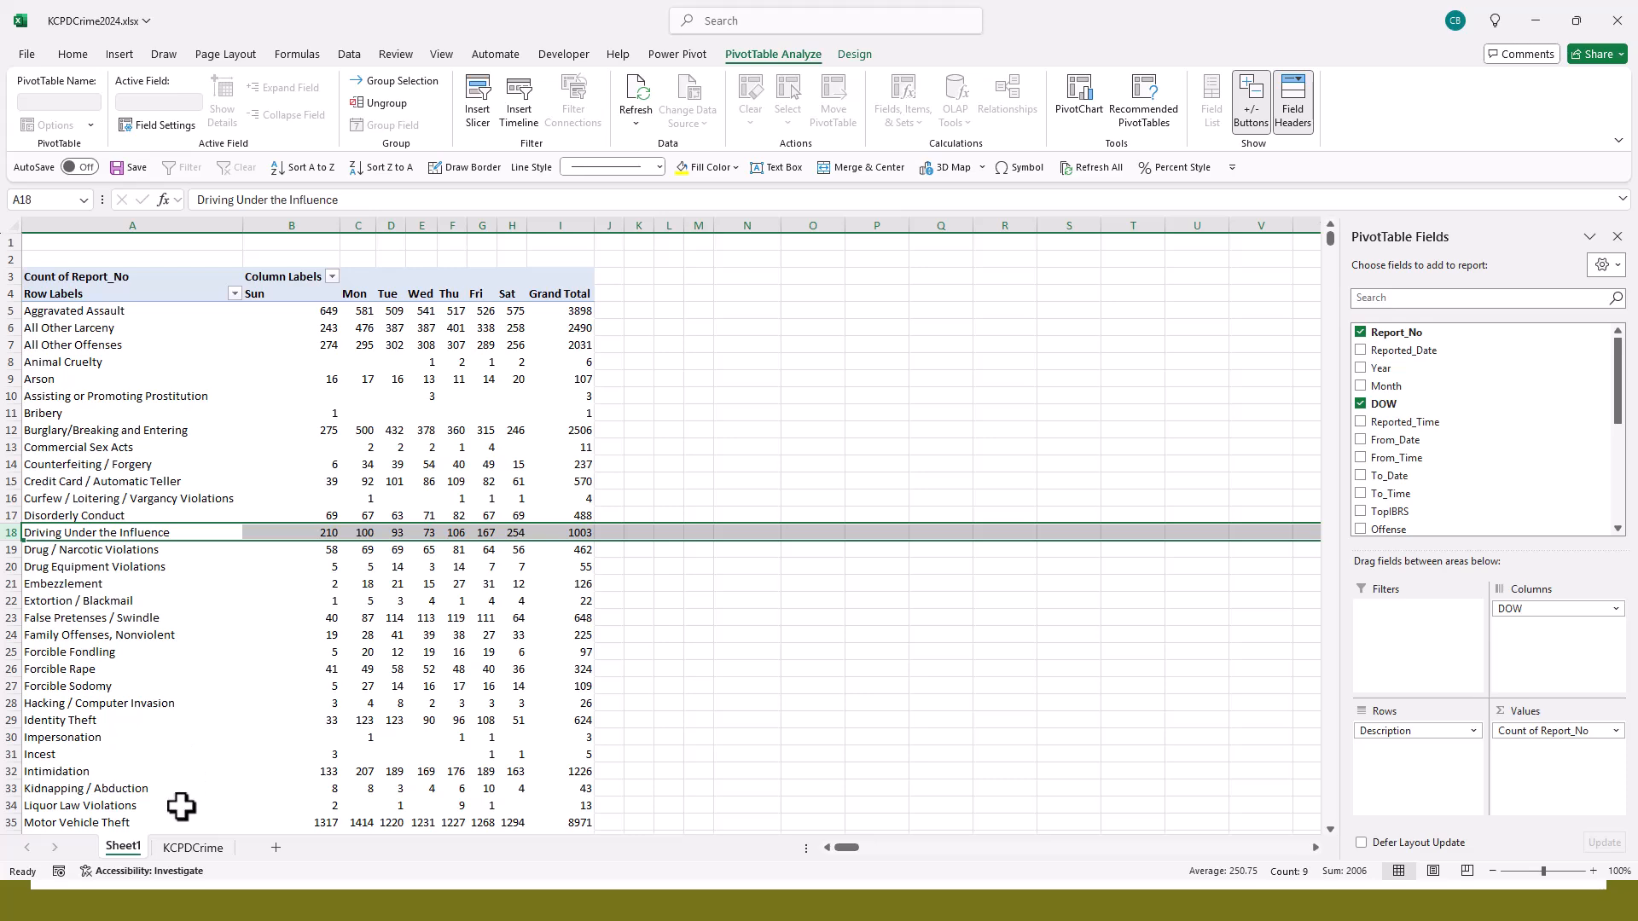
- Switch to the KCPD2024 database in Access and examine the repeated records of one report across all columns of the linked KCPD_Crime_Data table
click(169, 847)
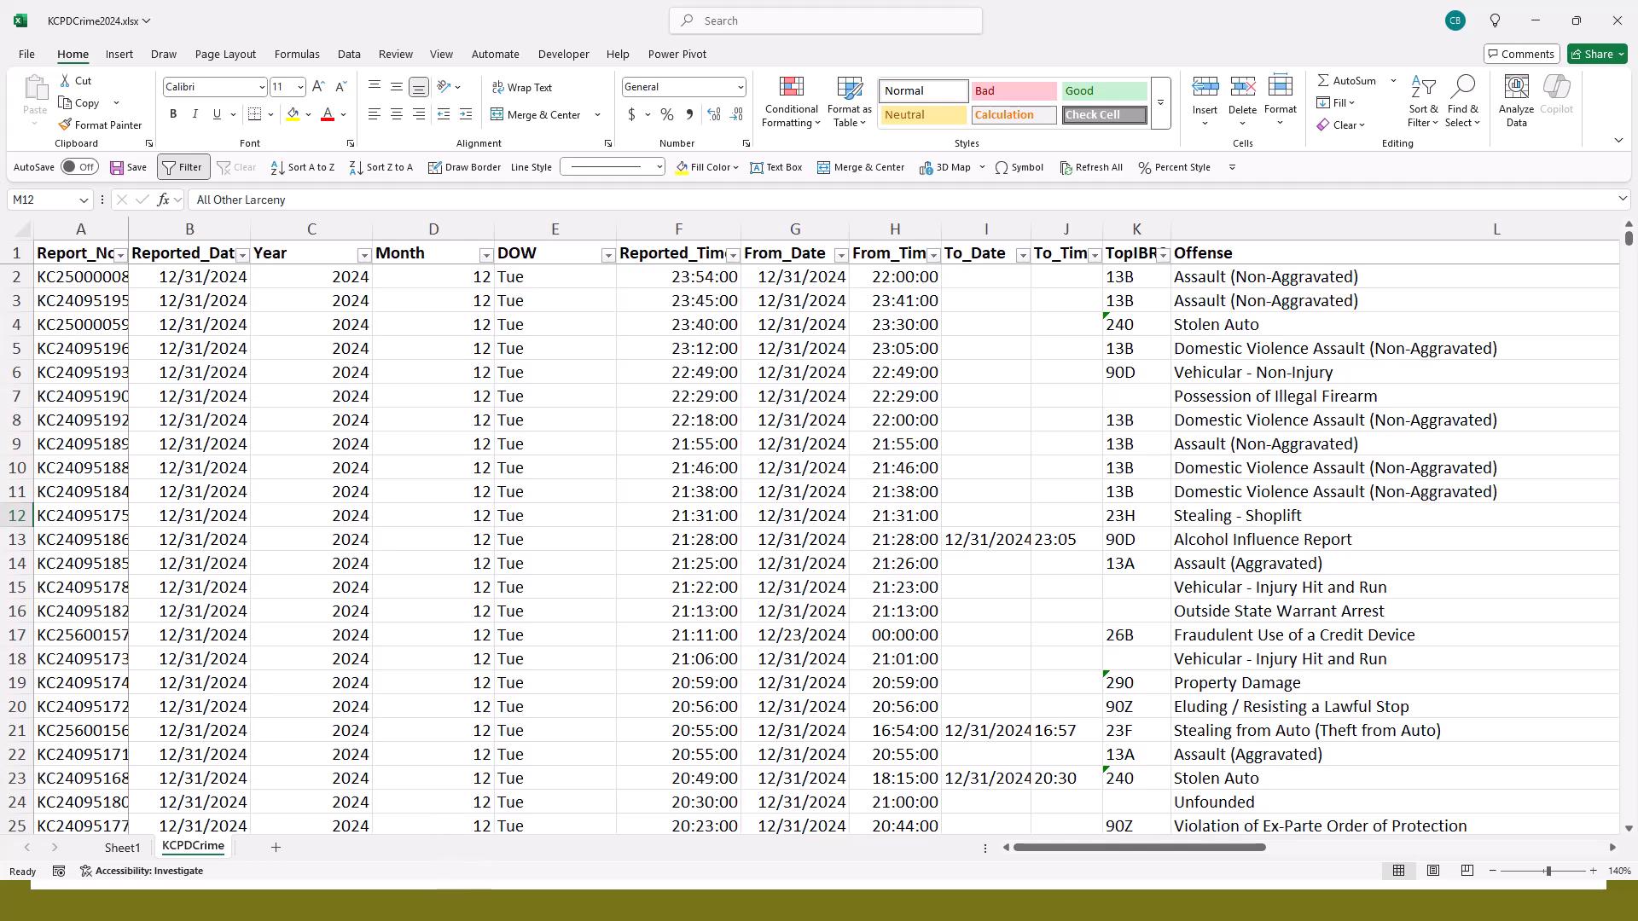
key(alt+Tab)
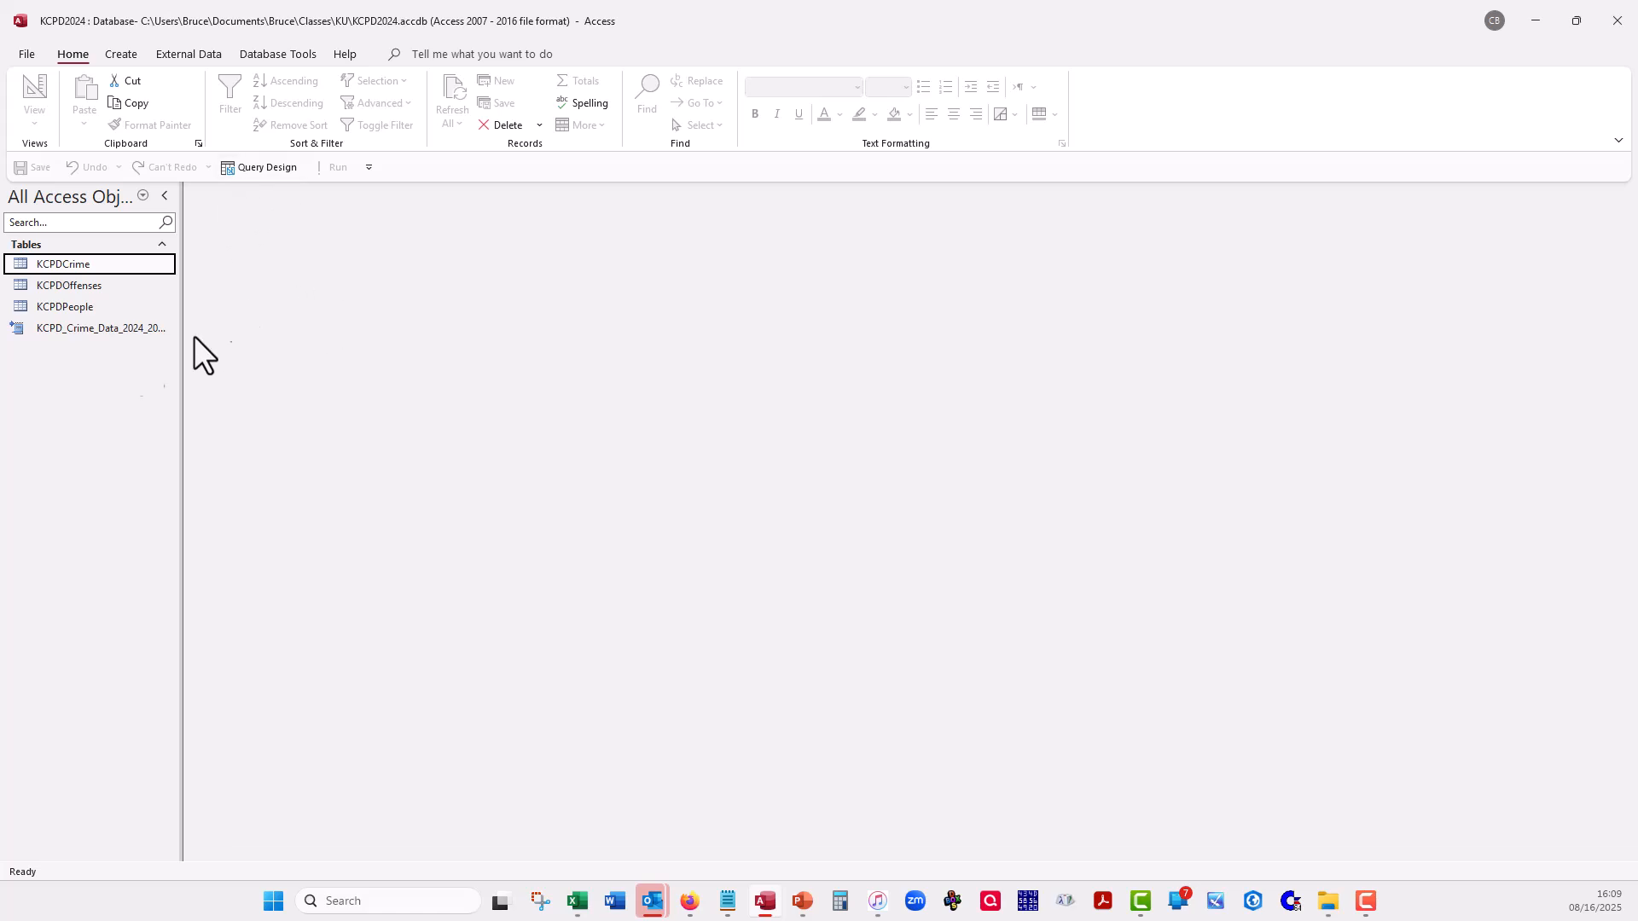
click(77, 327)
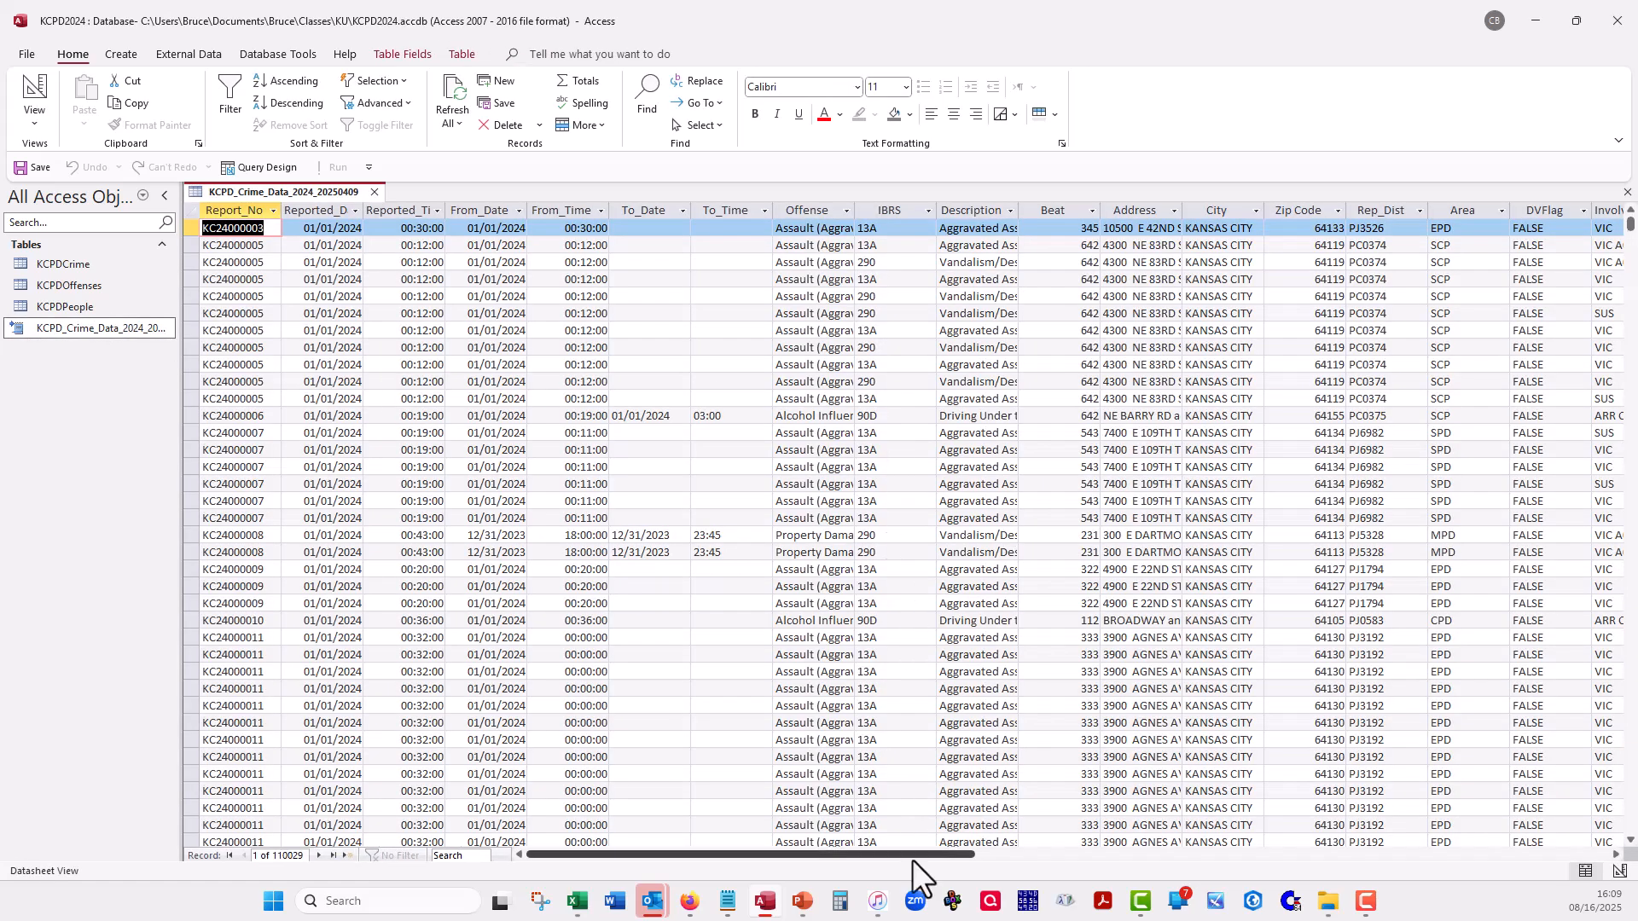
drag(914, 856, 1084, 853)
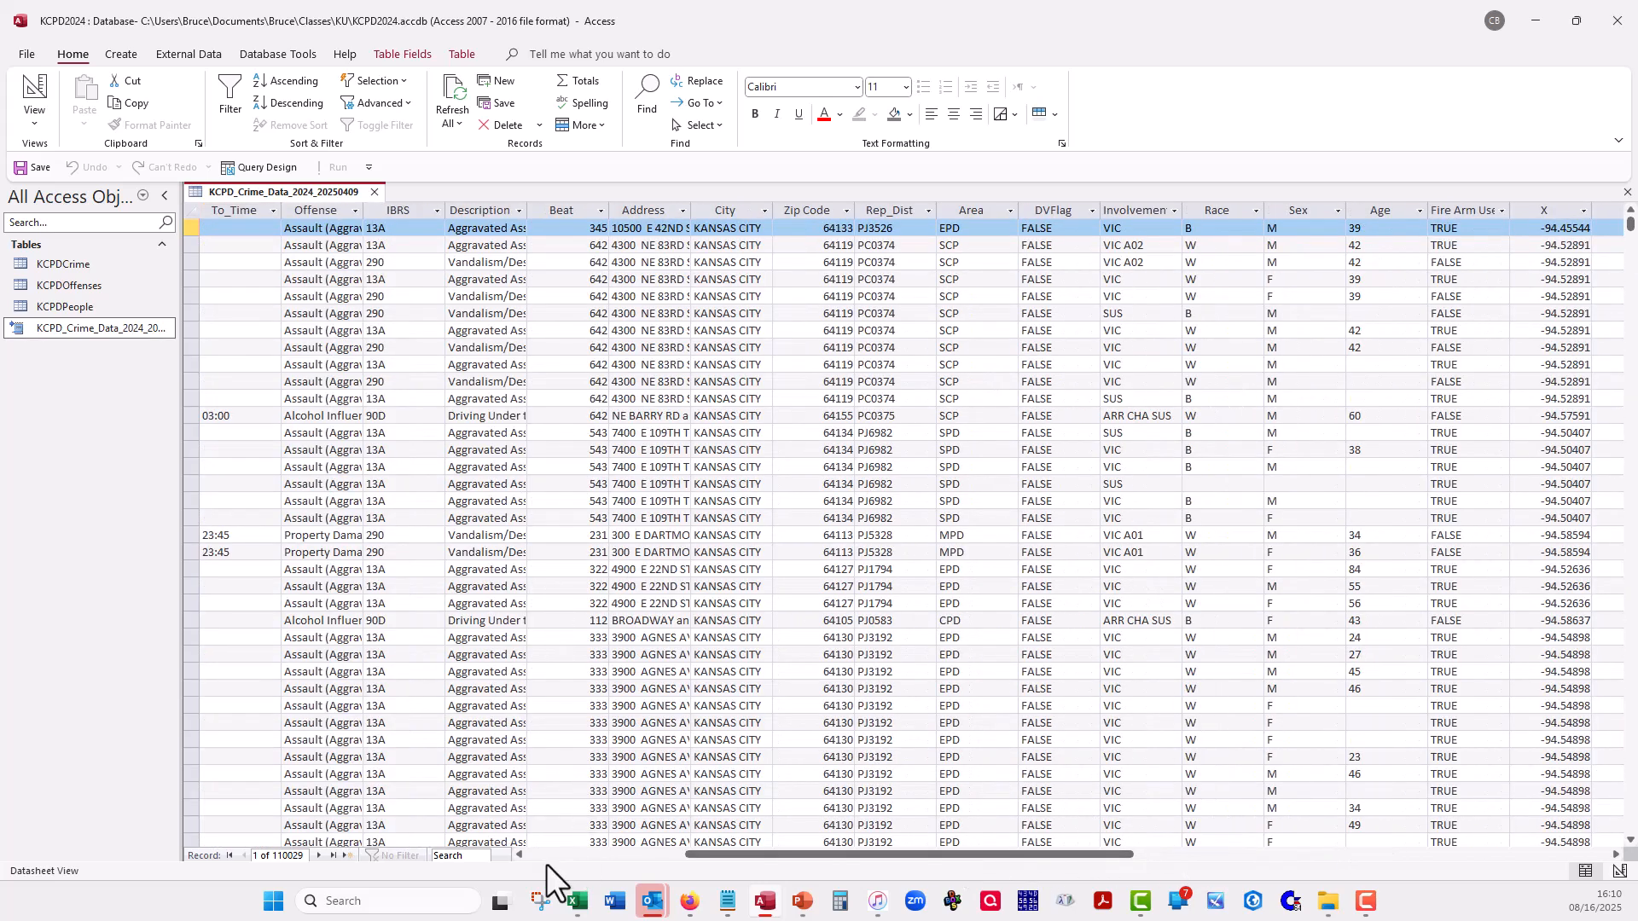
key(Home)
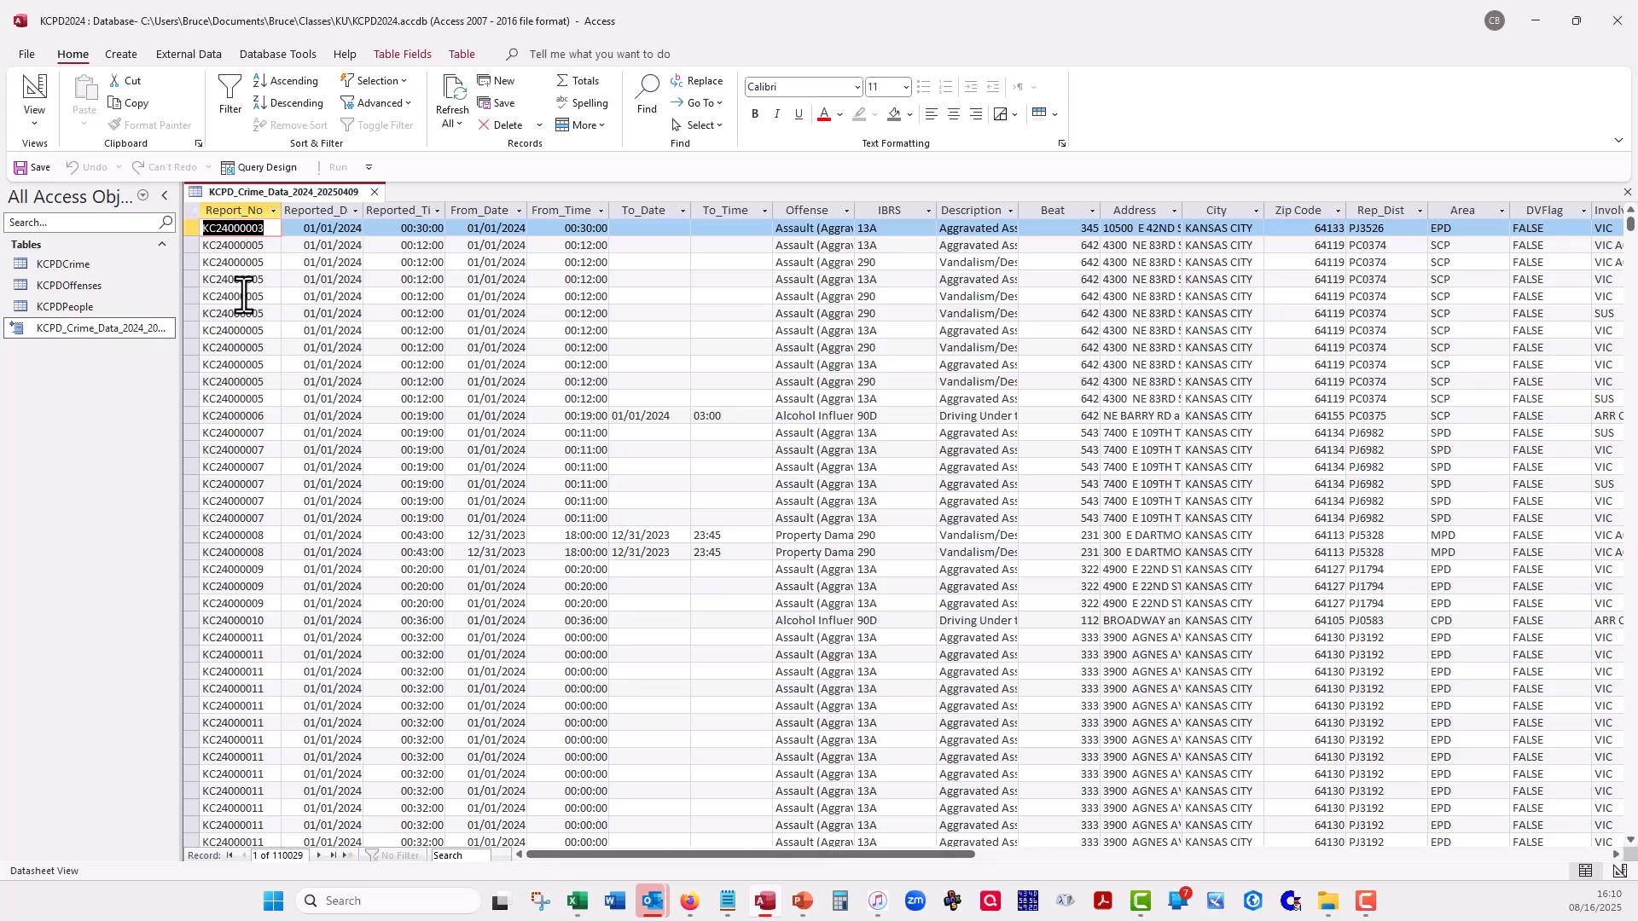
drag(193, 245, 198, 405)
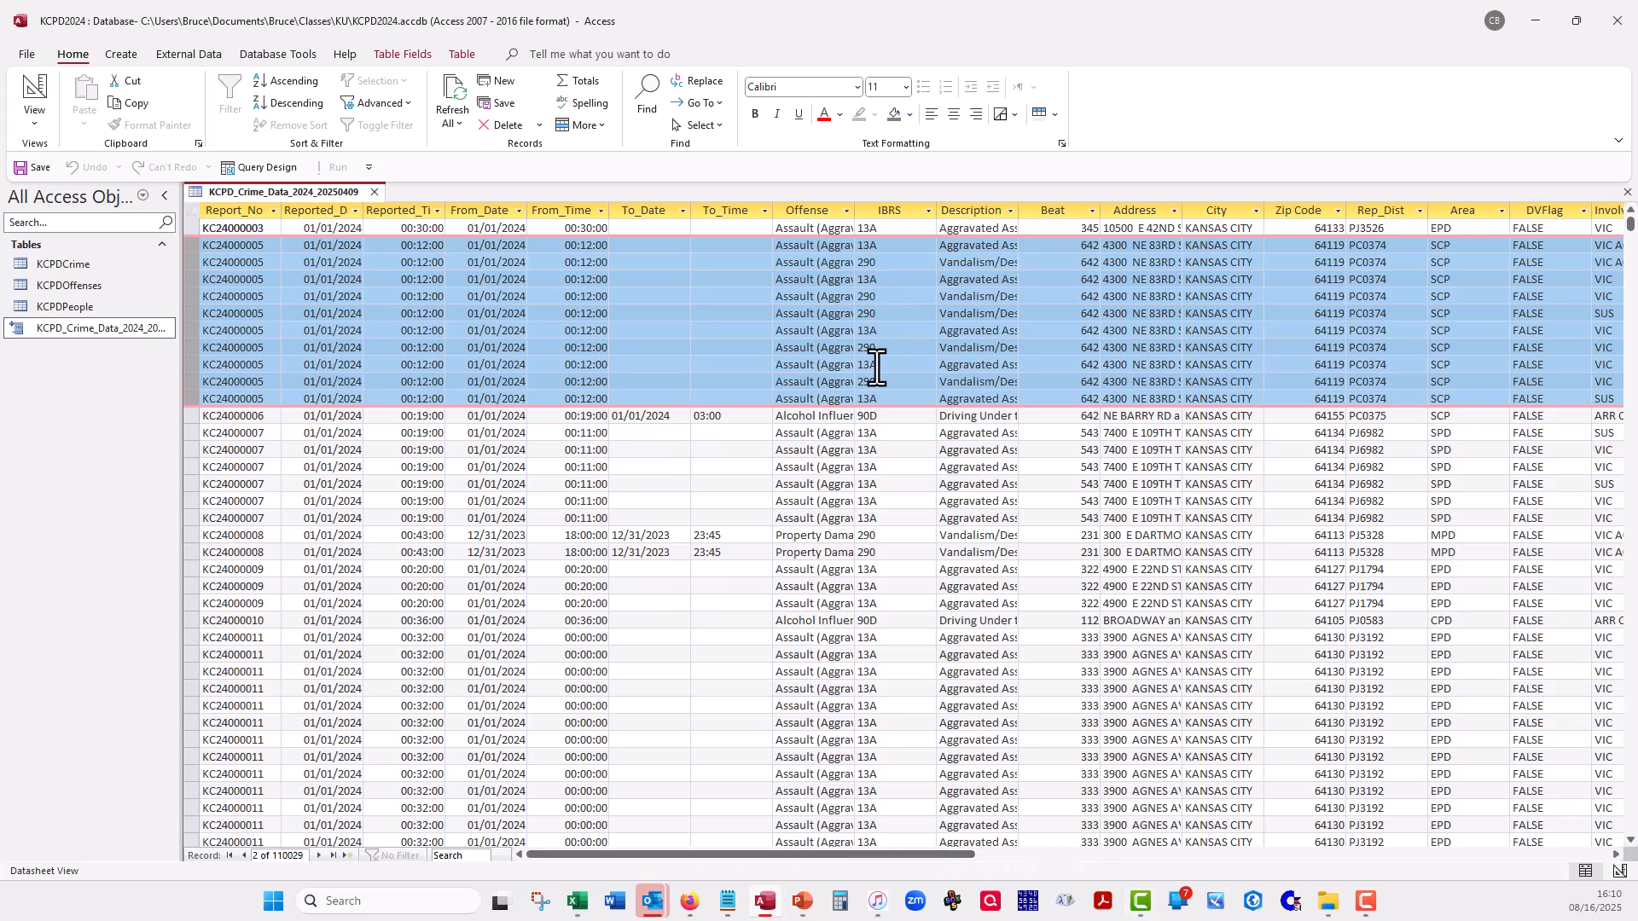
drag(866, 849, 1122, 856)
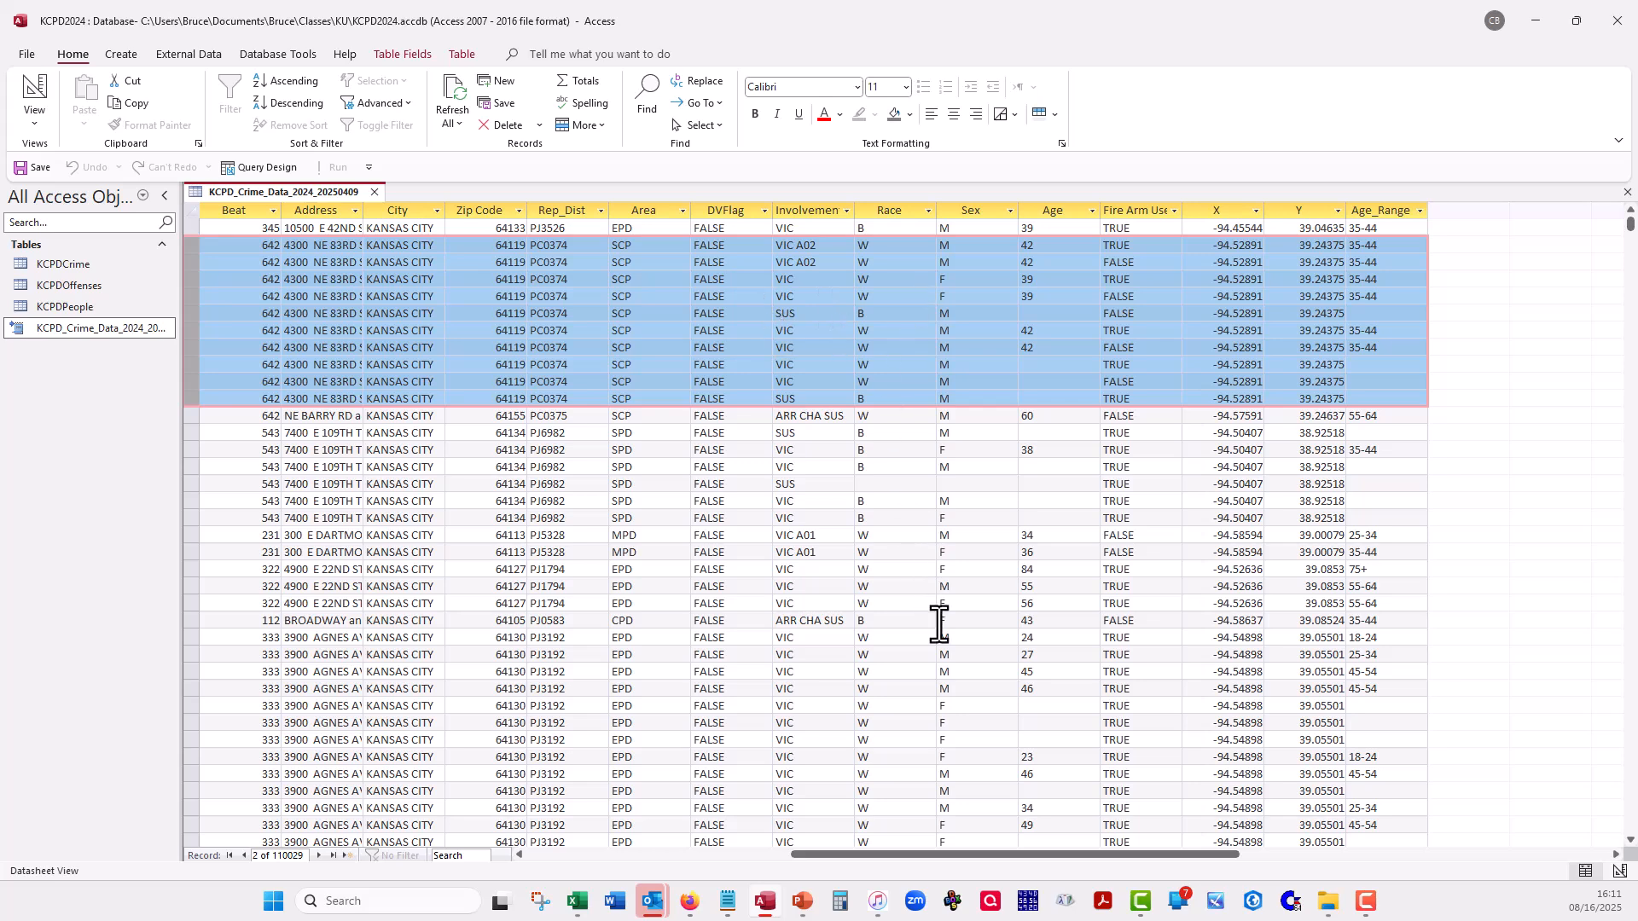
click(553, 853)
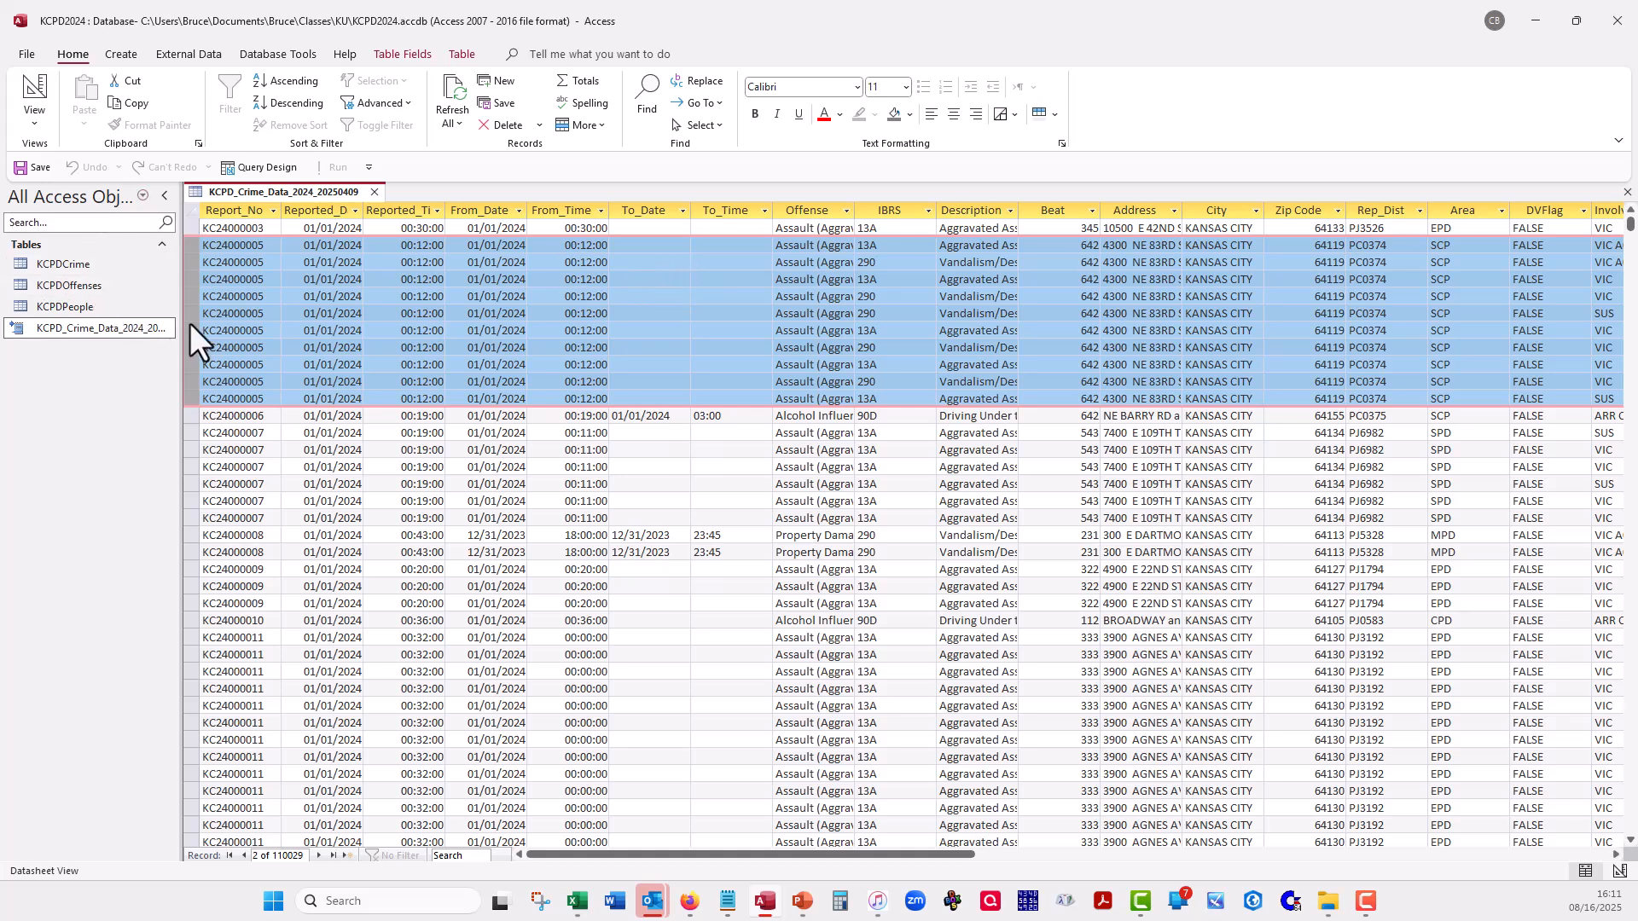
- Open the KCPDCrime, KCPDOffenses and KCPDPeople tables and look over their records
double_click(69, 264)
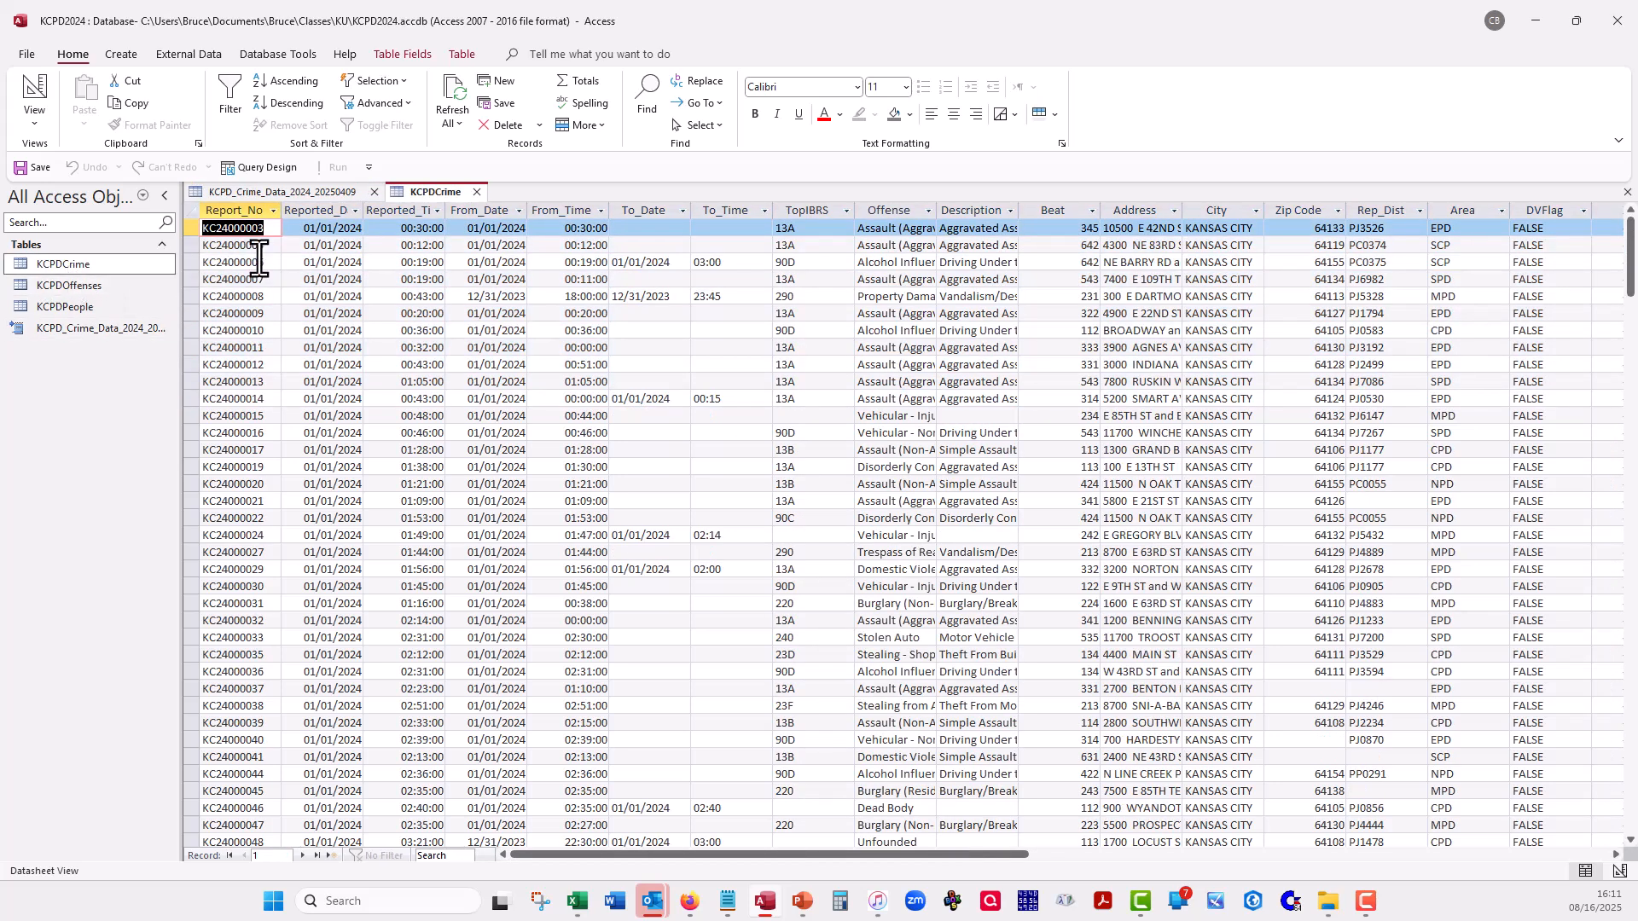
scroll(258, 446, down, 15)
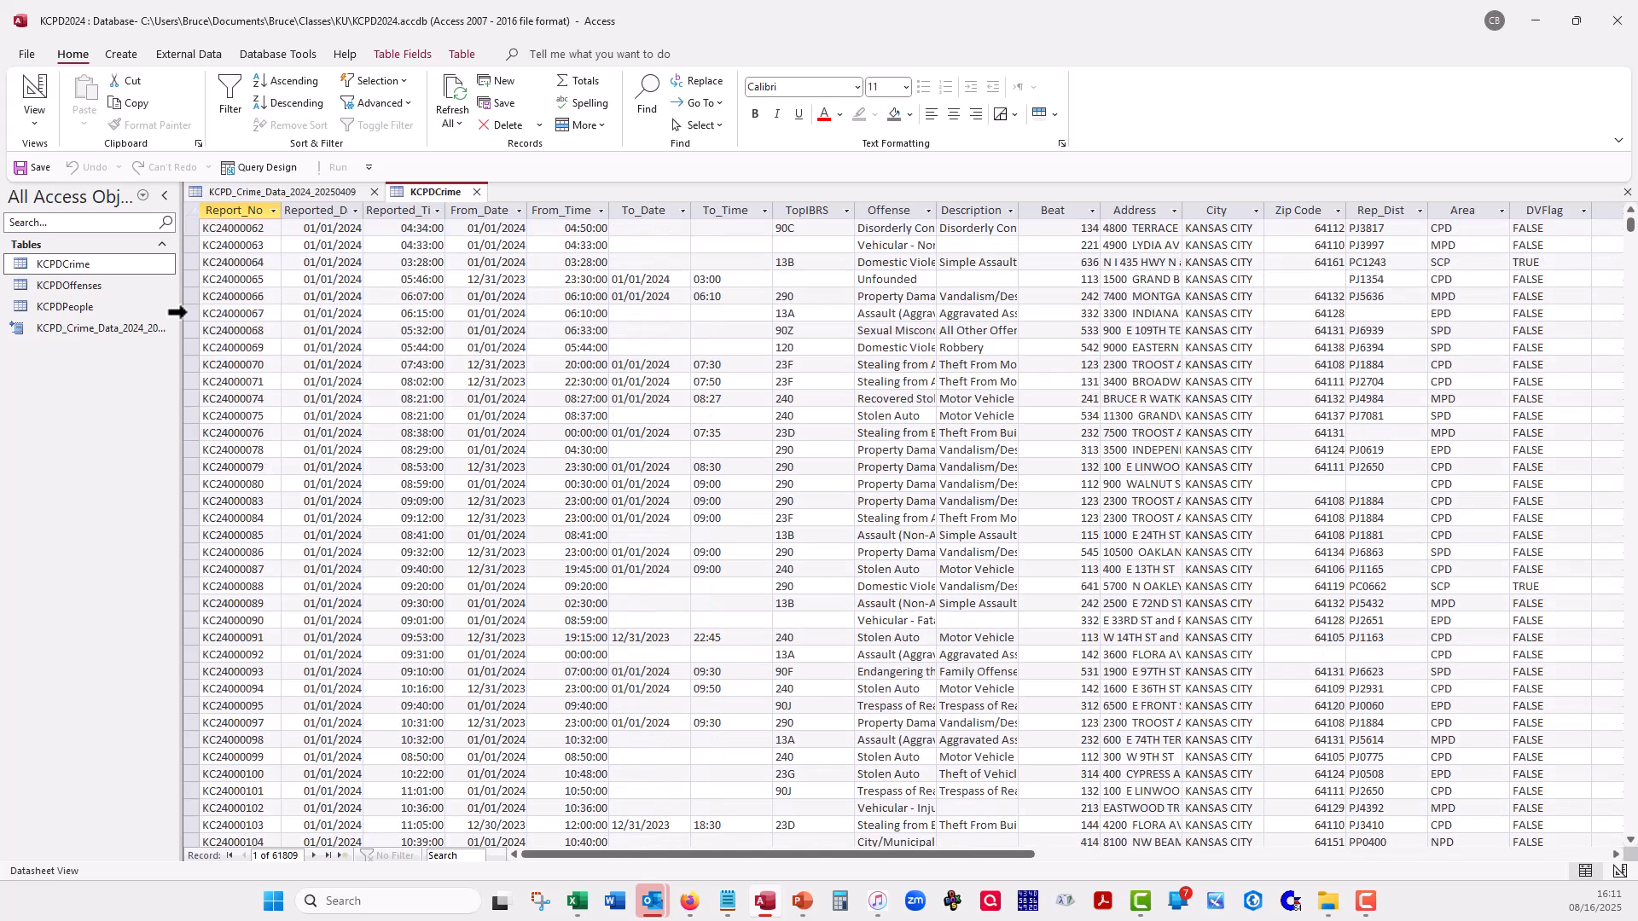
double_click(89, 285)
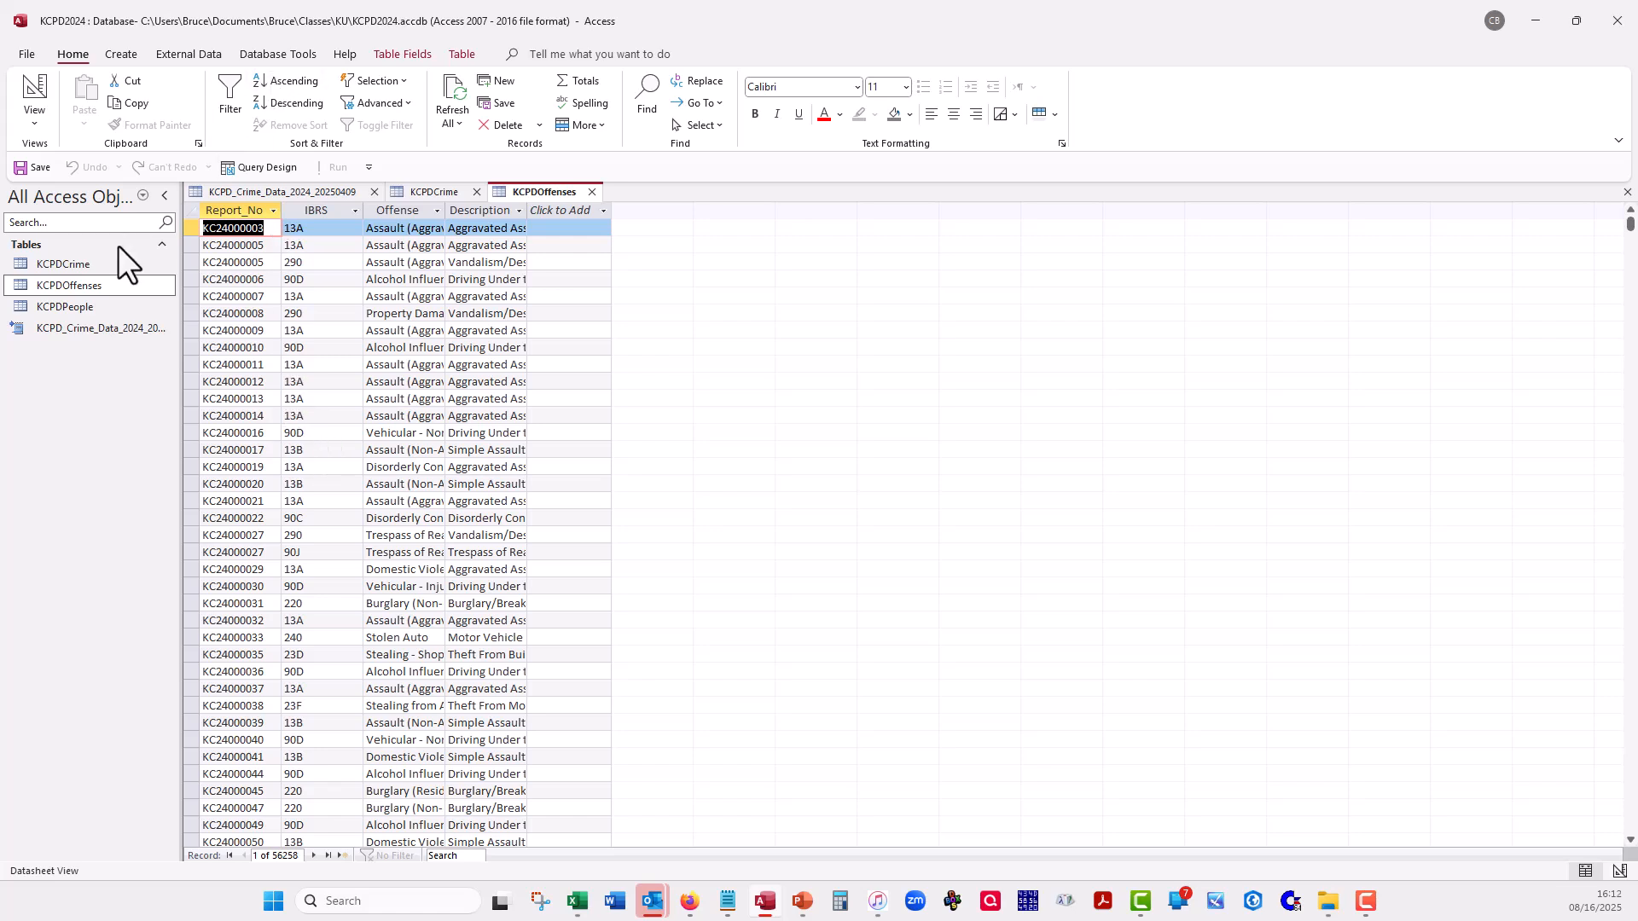
double_click(89, 306)
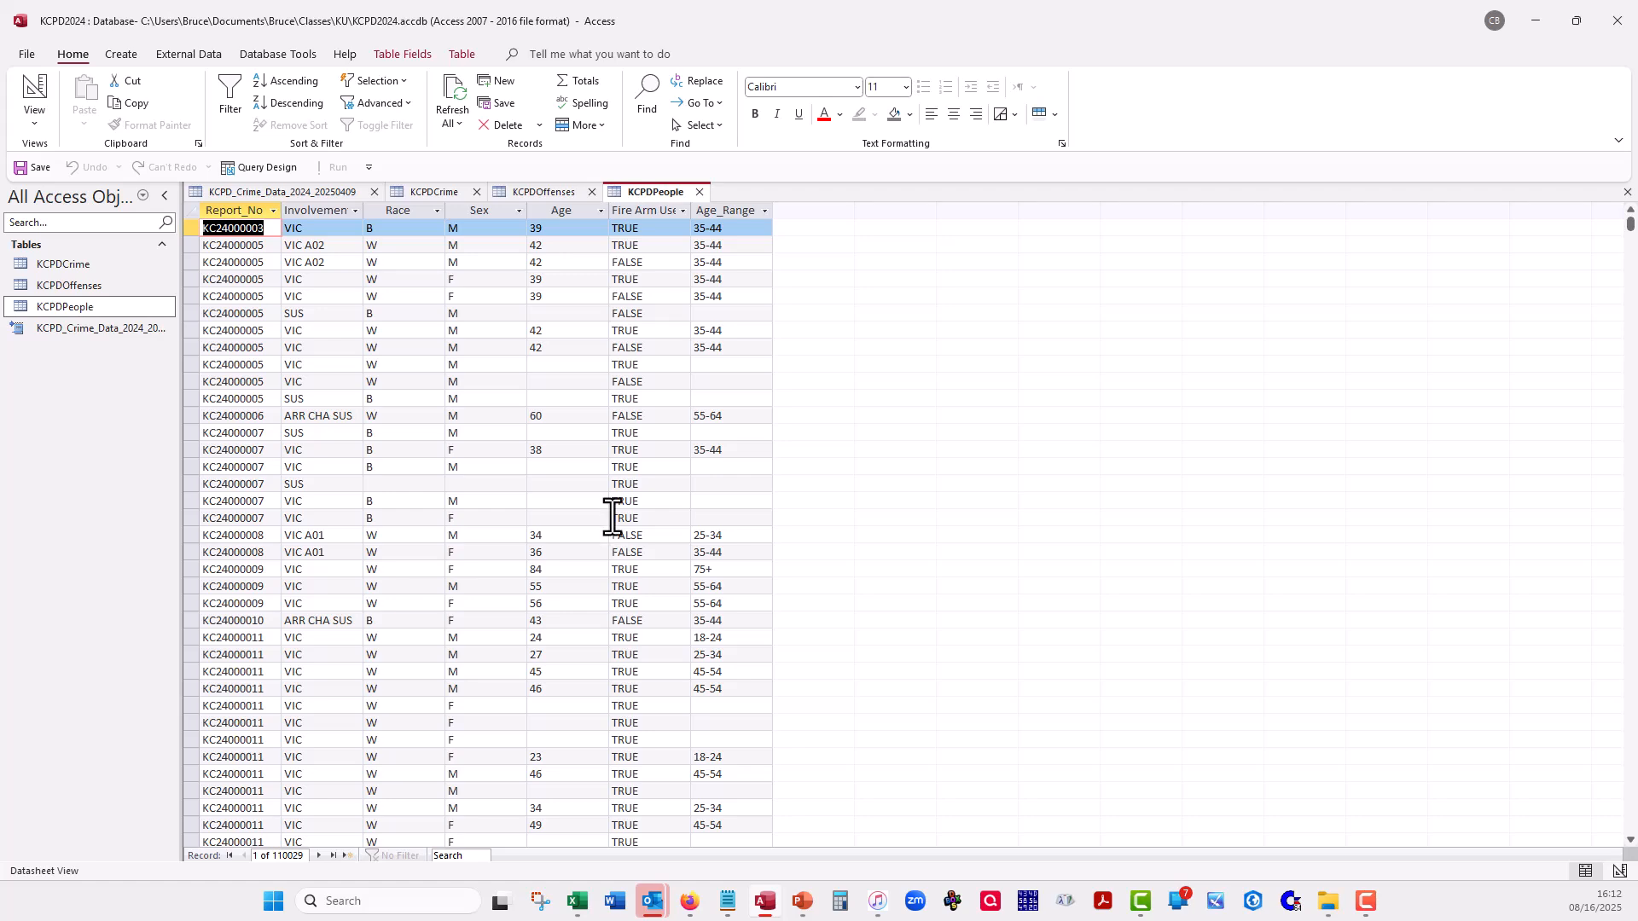
- Close the KCPDPeople, KCPDOffenses, KCPDCrime and linked KCPD_Crime_Data tables
click(700, 191)
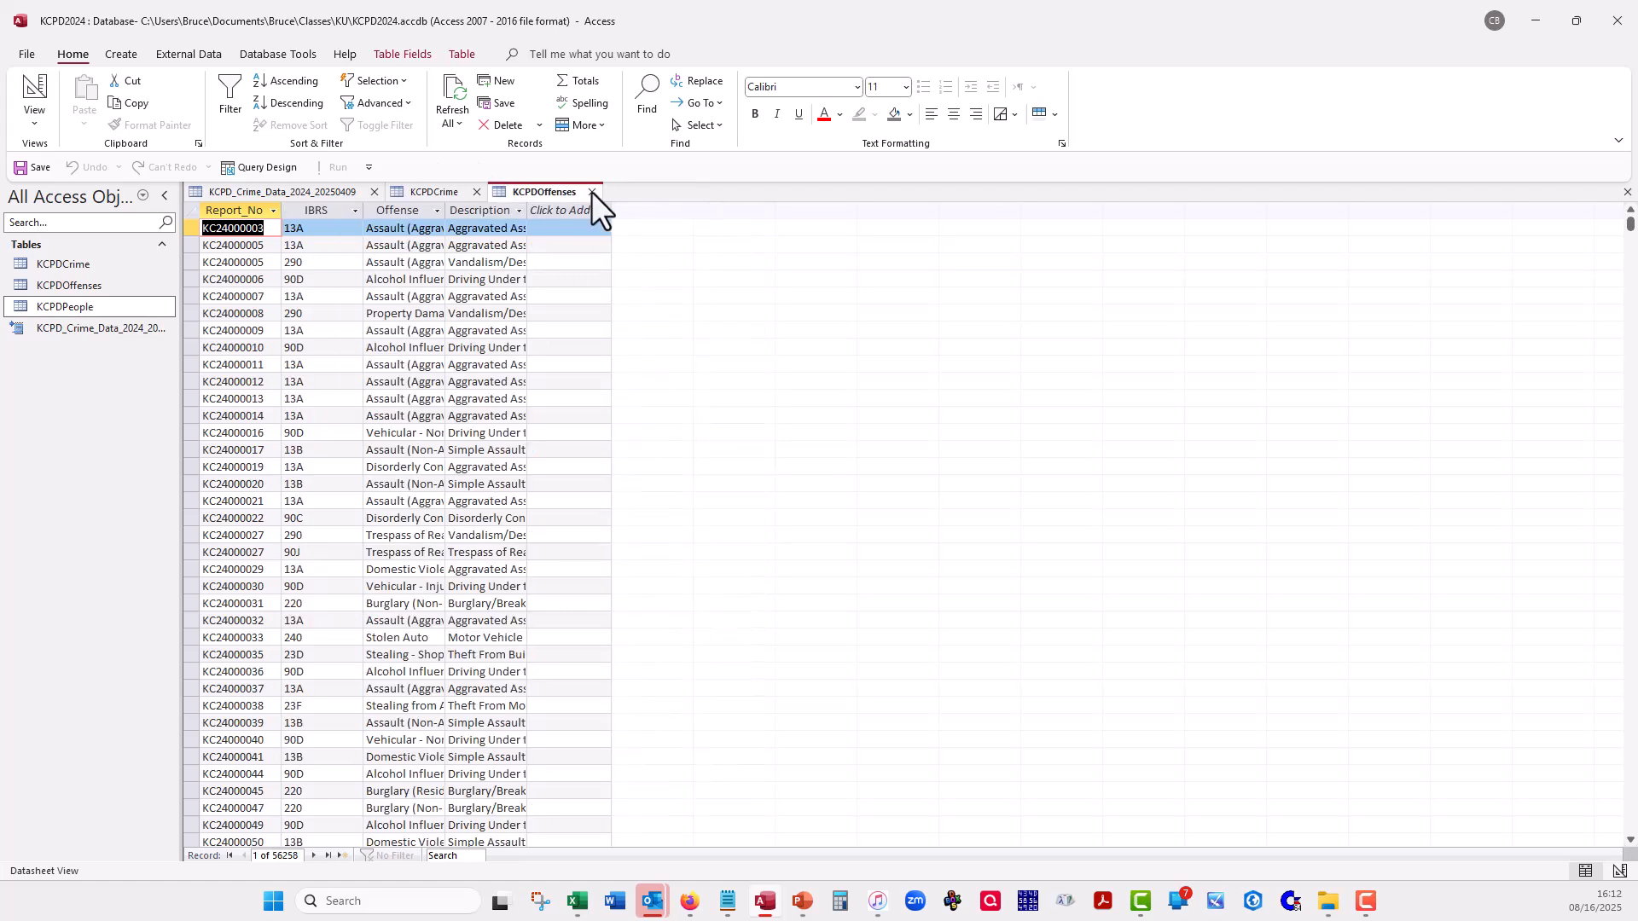
click(591, 191)
click(477, 191)
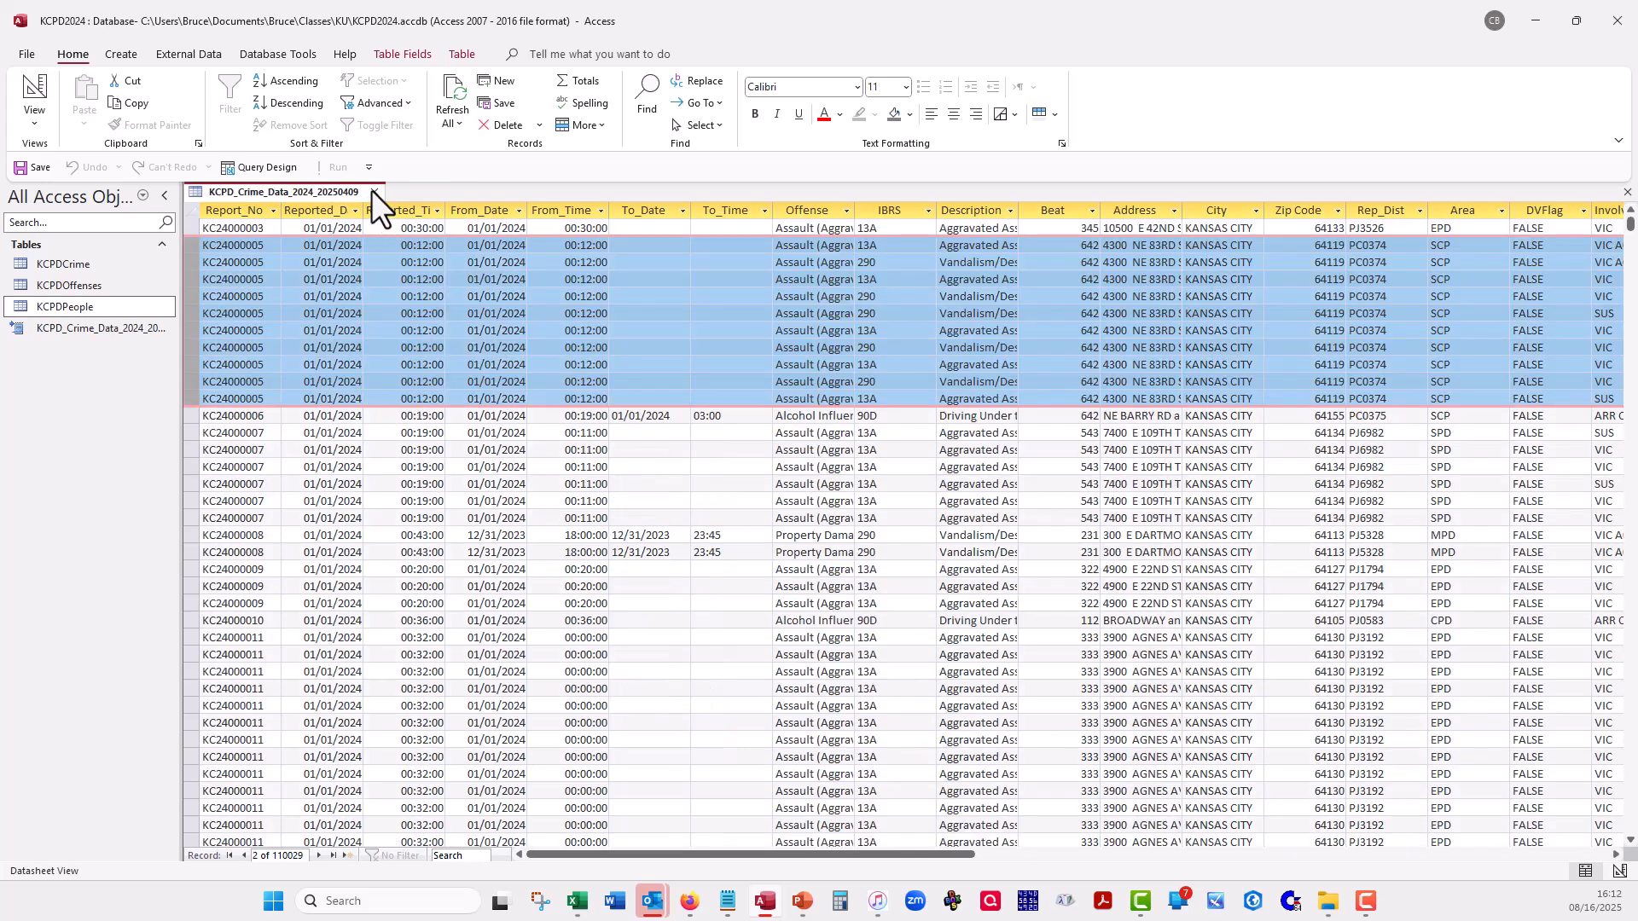
click(373, 191)
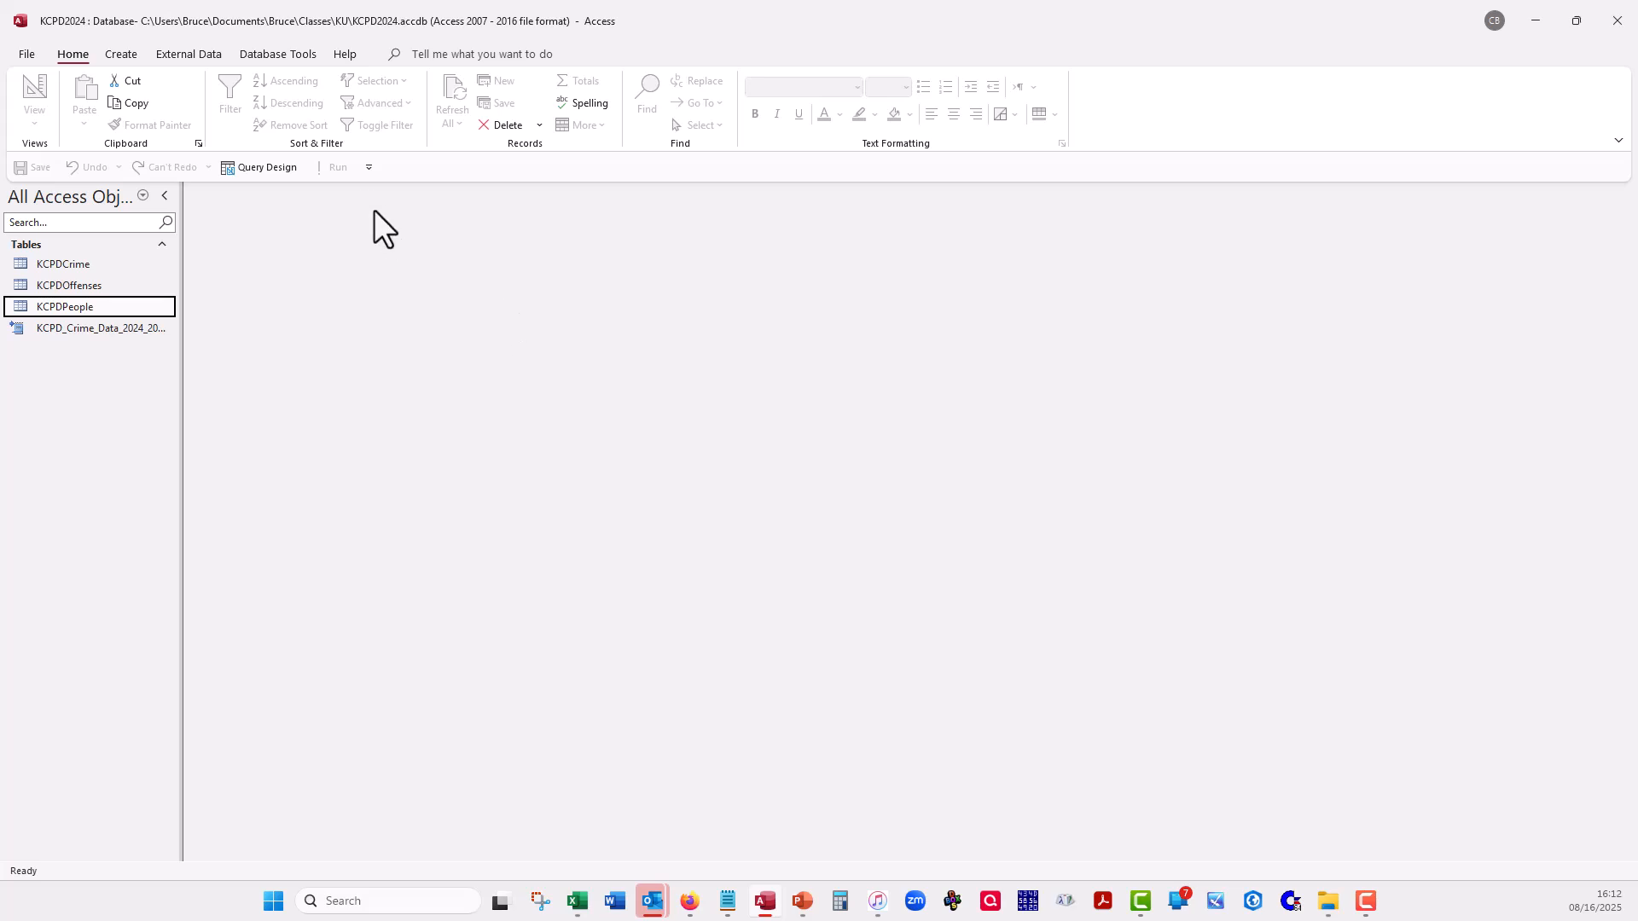
- Create a new query in Design view, add the KCPDCrime table to it and enlarge the table's field list
click(119, 53)
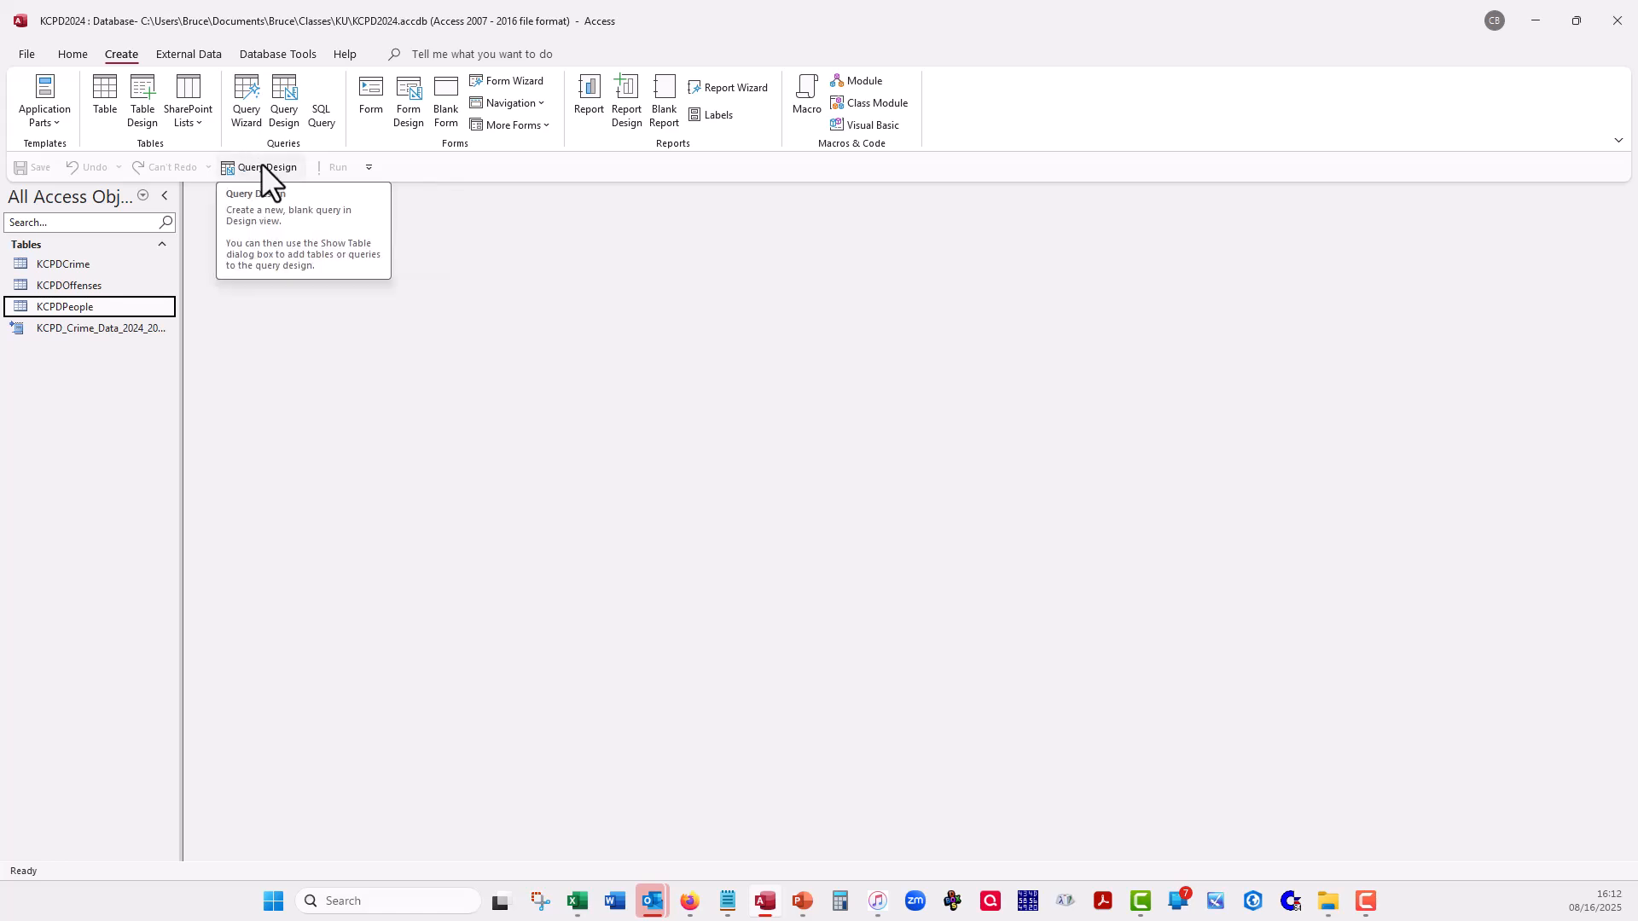
click(278, 96)
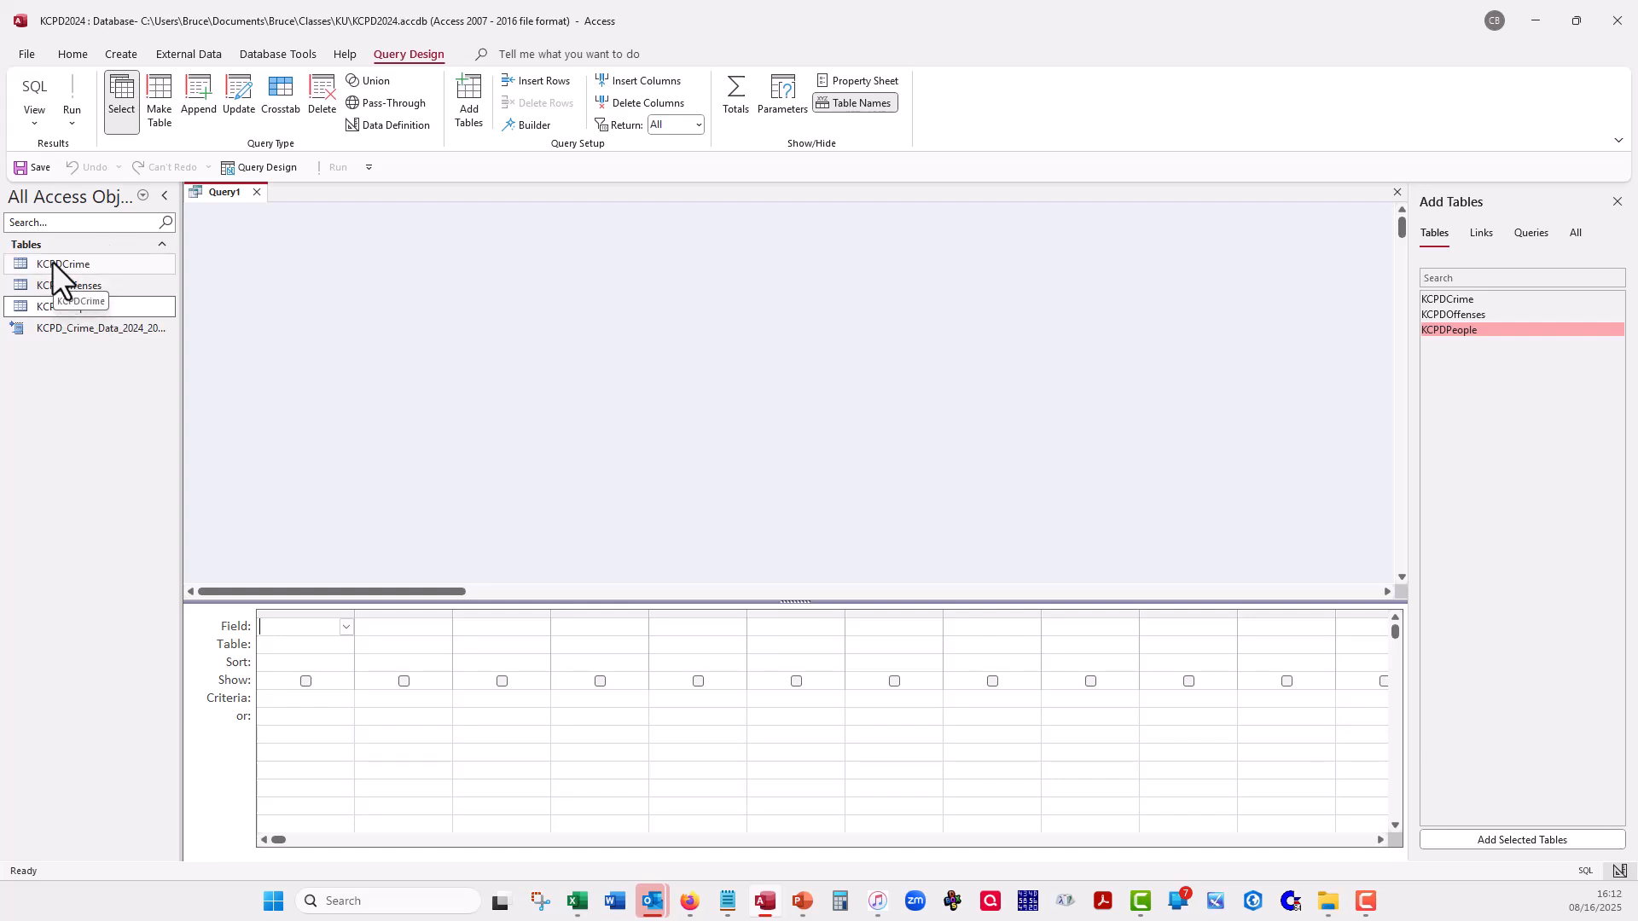
drag(67, 266, 441, 339)
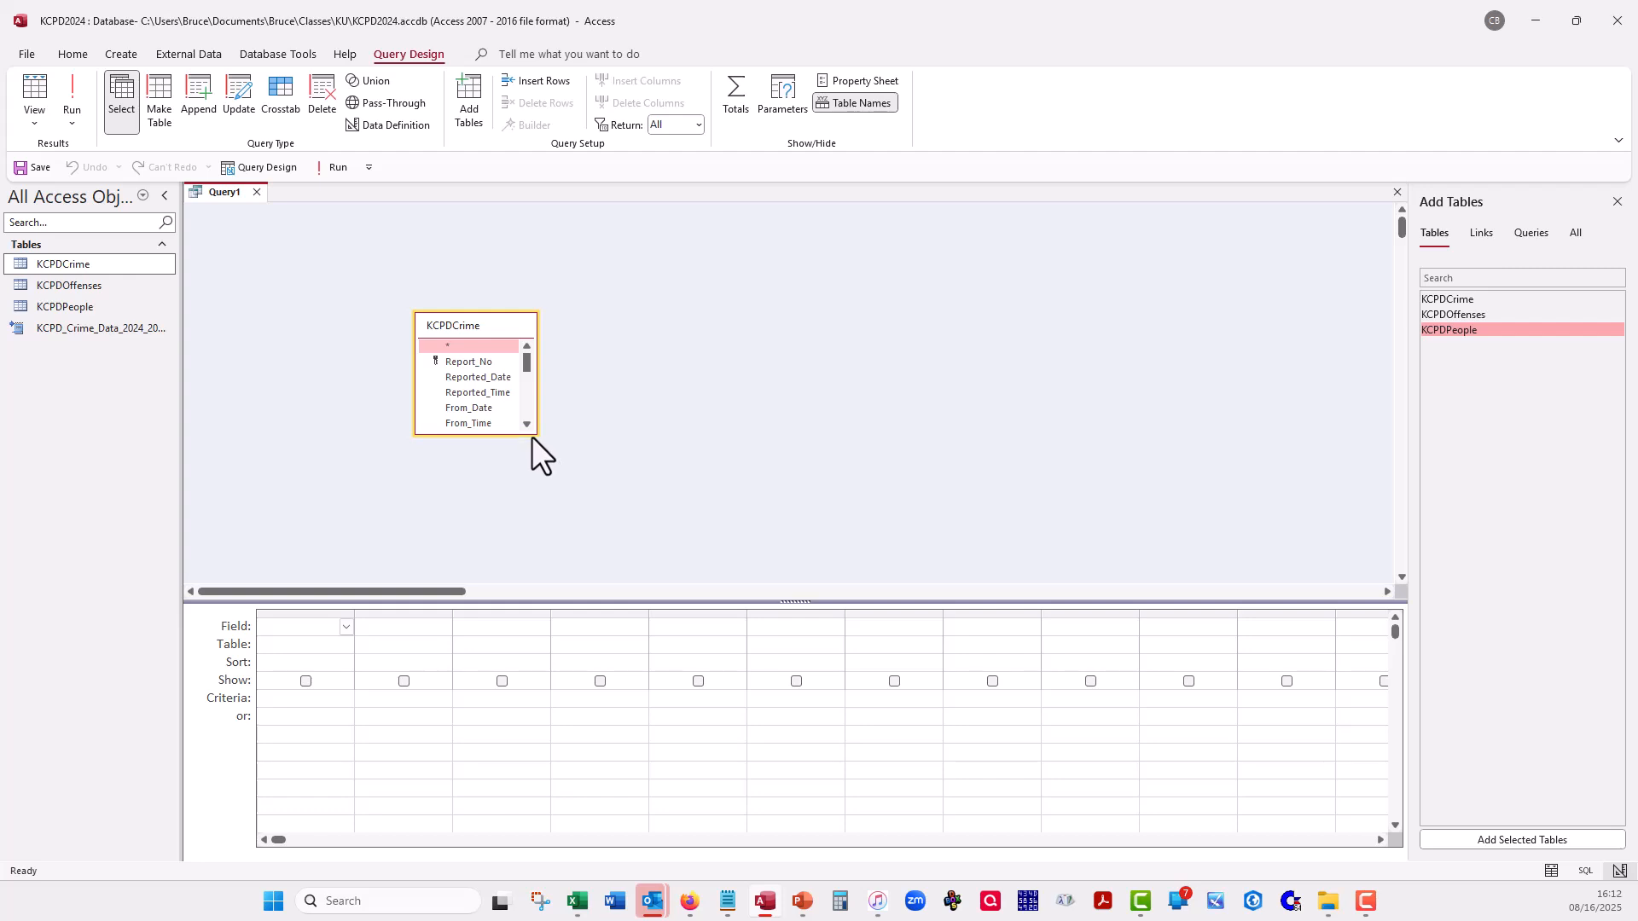
drag(534, 434, 703, 526)
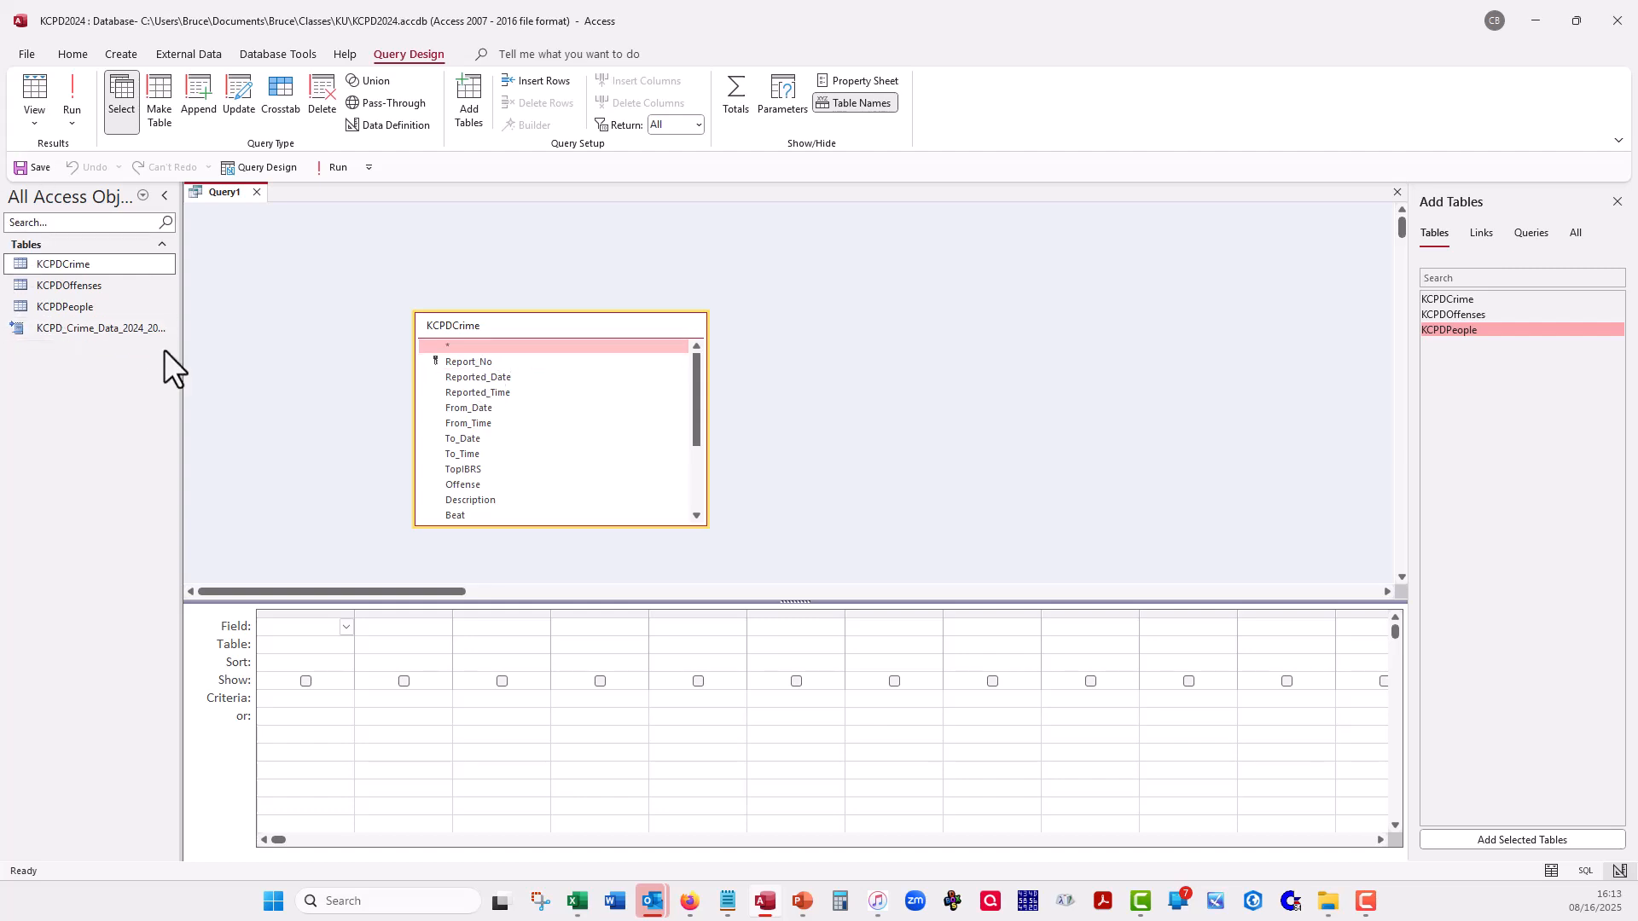
- Add the Report_No, Reported_Date, TopIBRS and Description fields from KCPDCrime to the query
double_click(473, 361)
double_click(479, 375)
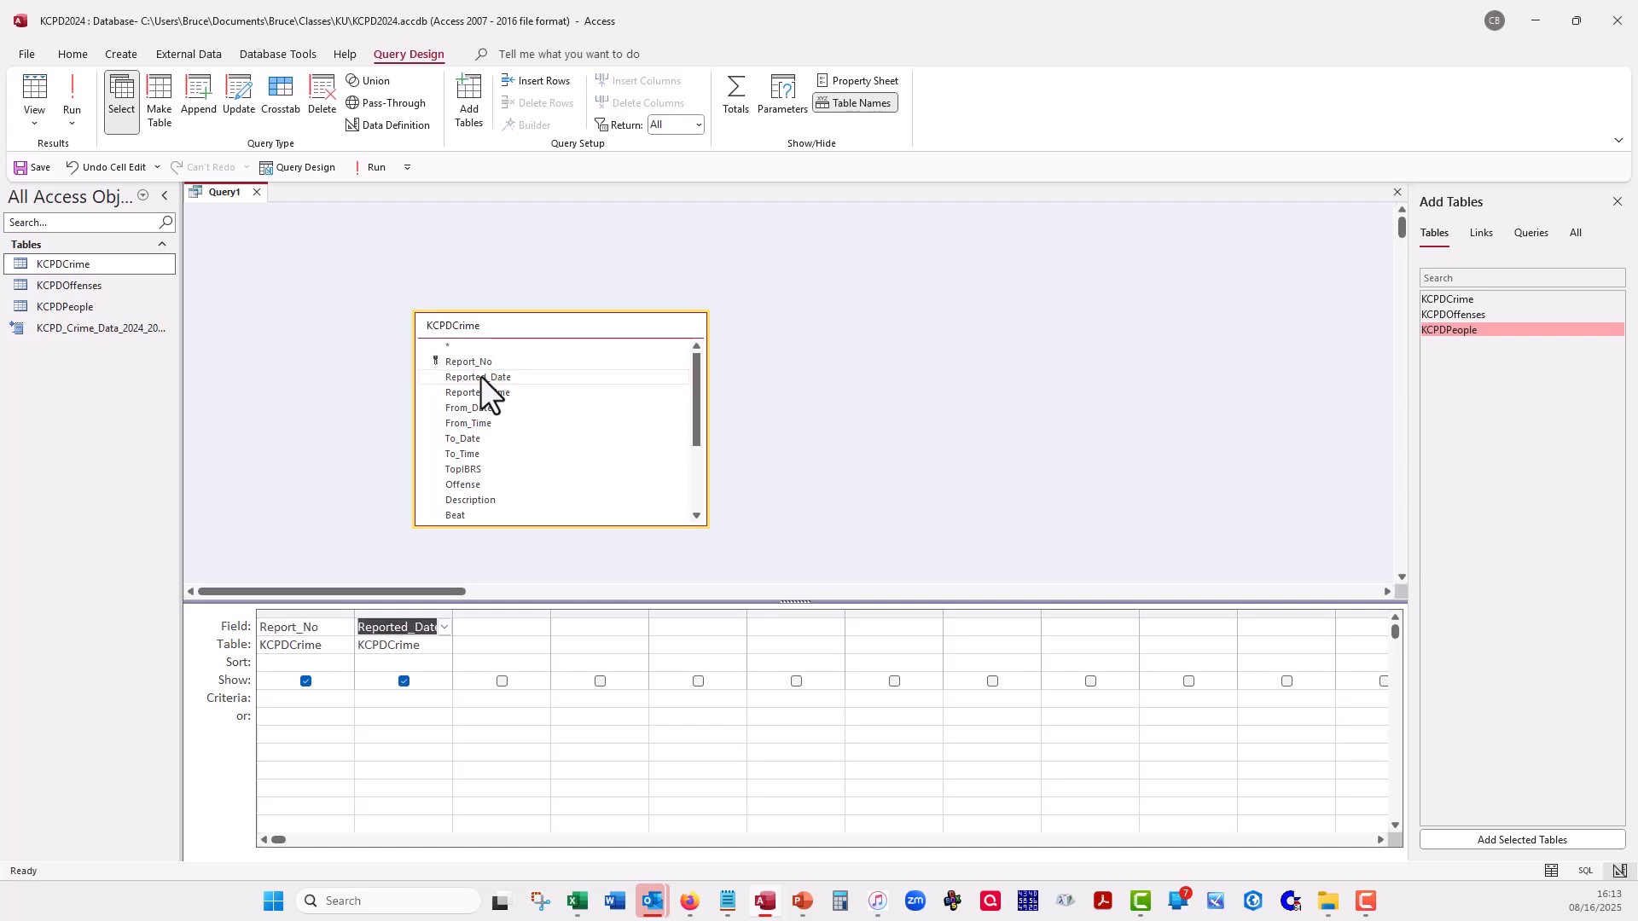
click(470, 469)
double_click(469, 469)
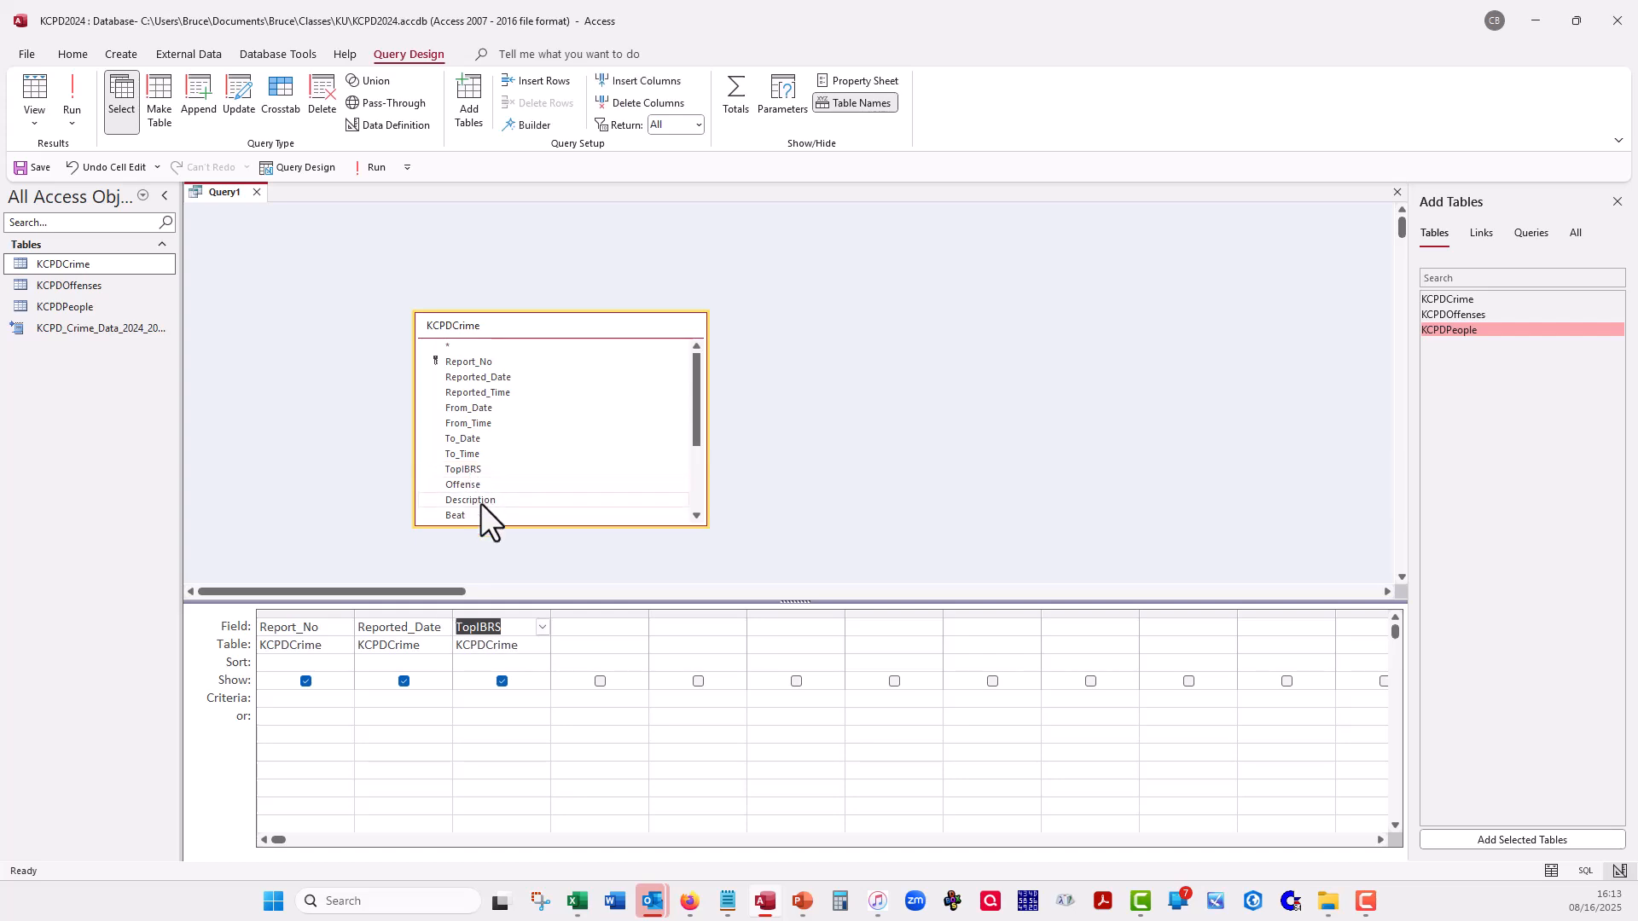
double_click(479, 501)
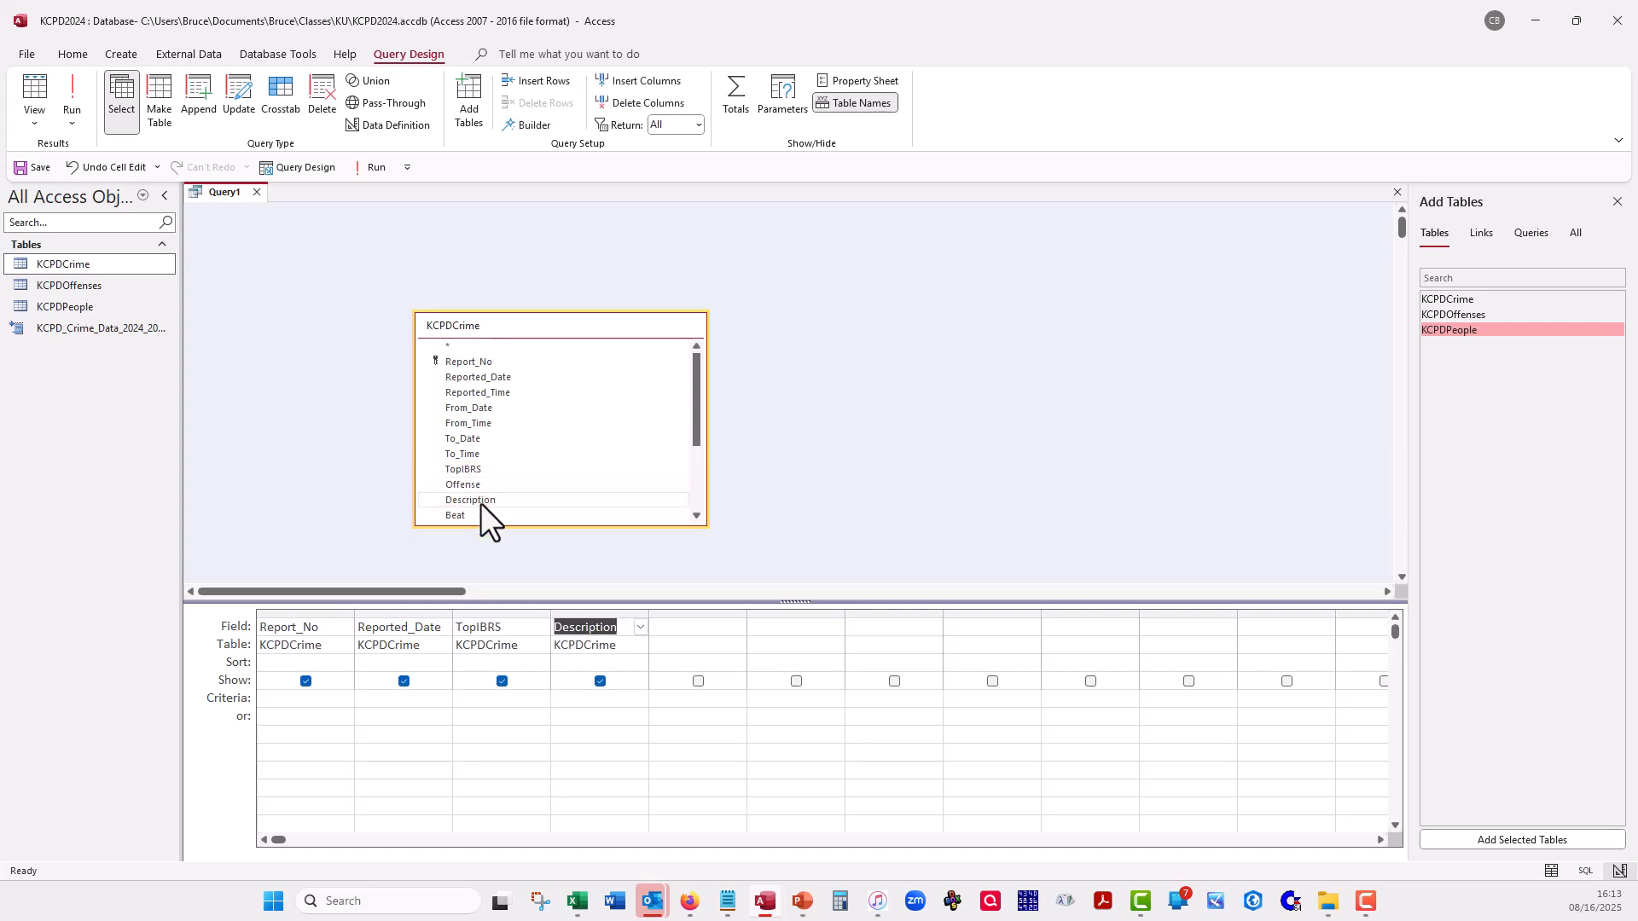
- Add the Beat and DVFlag fields from KCPDCrime to the query
double_click(463, 512)
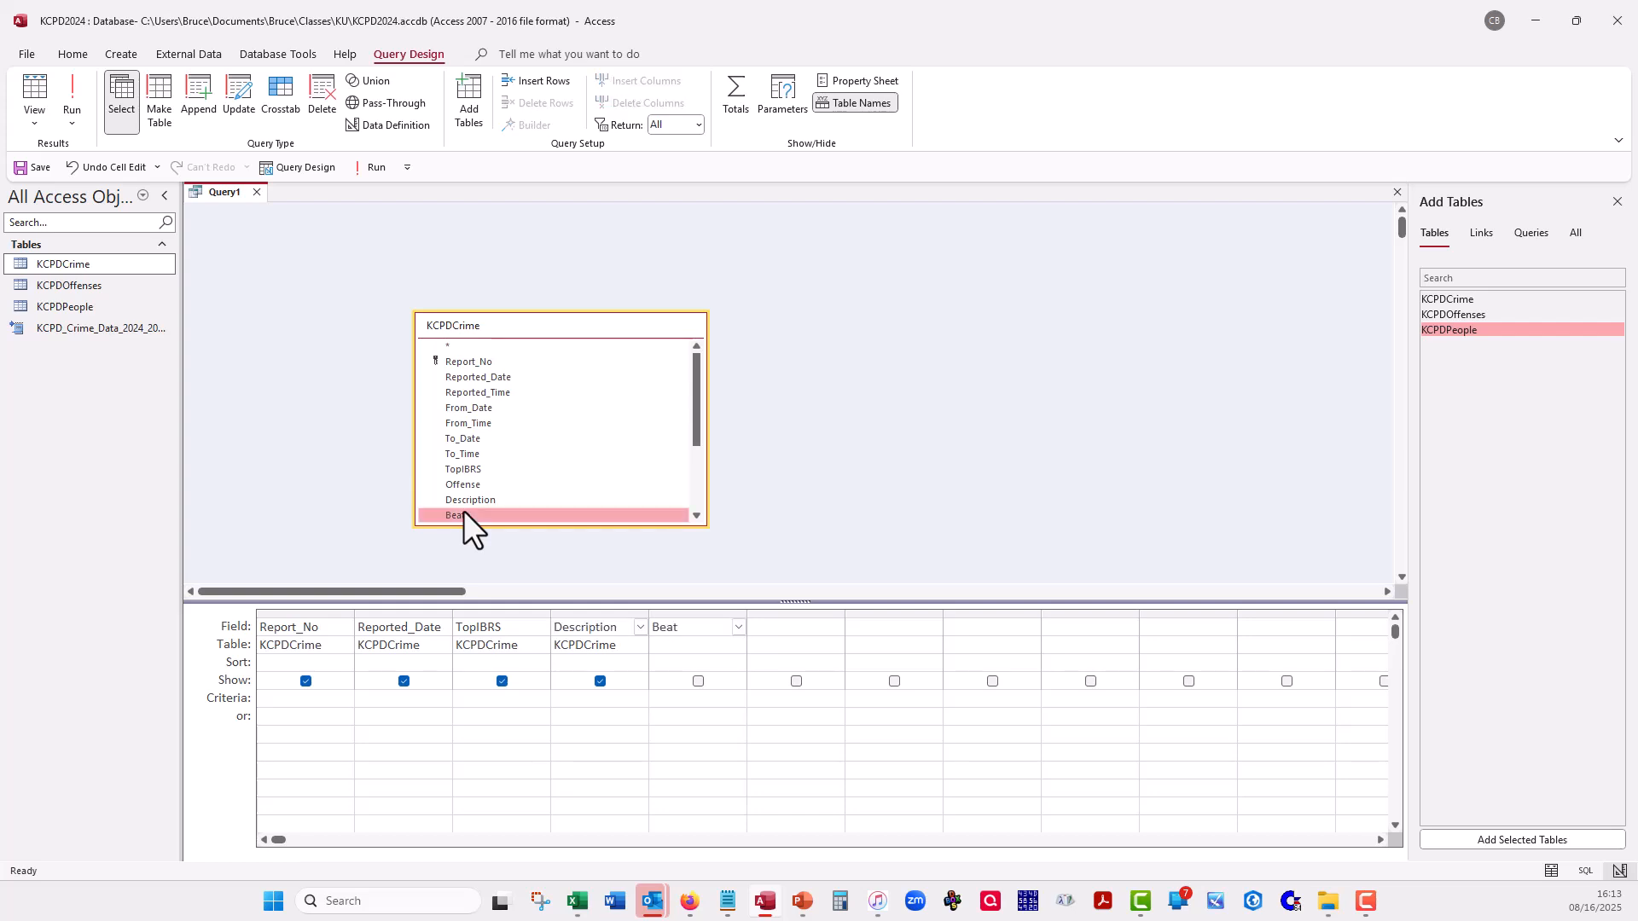
click(694, 485)
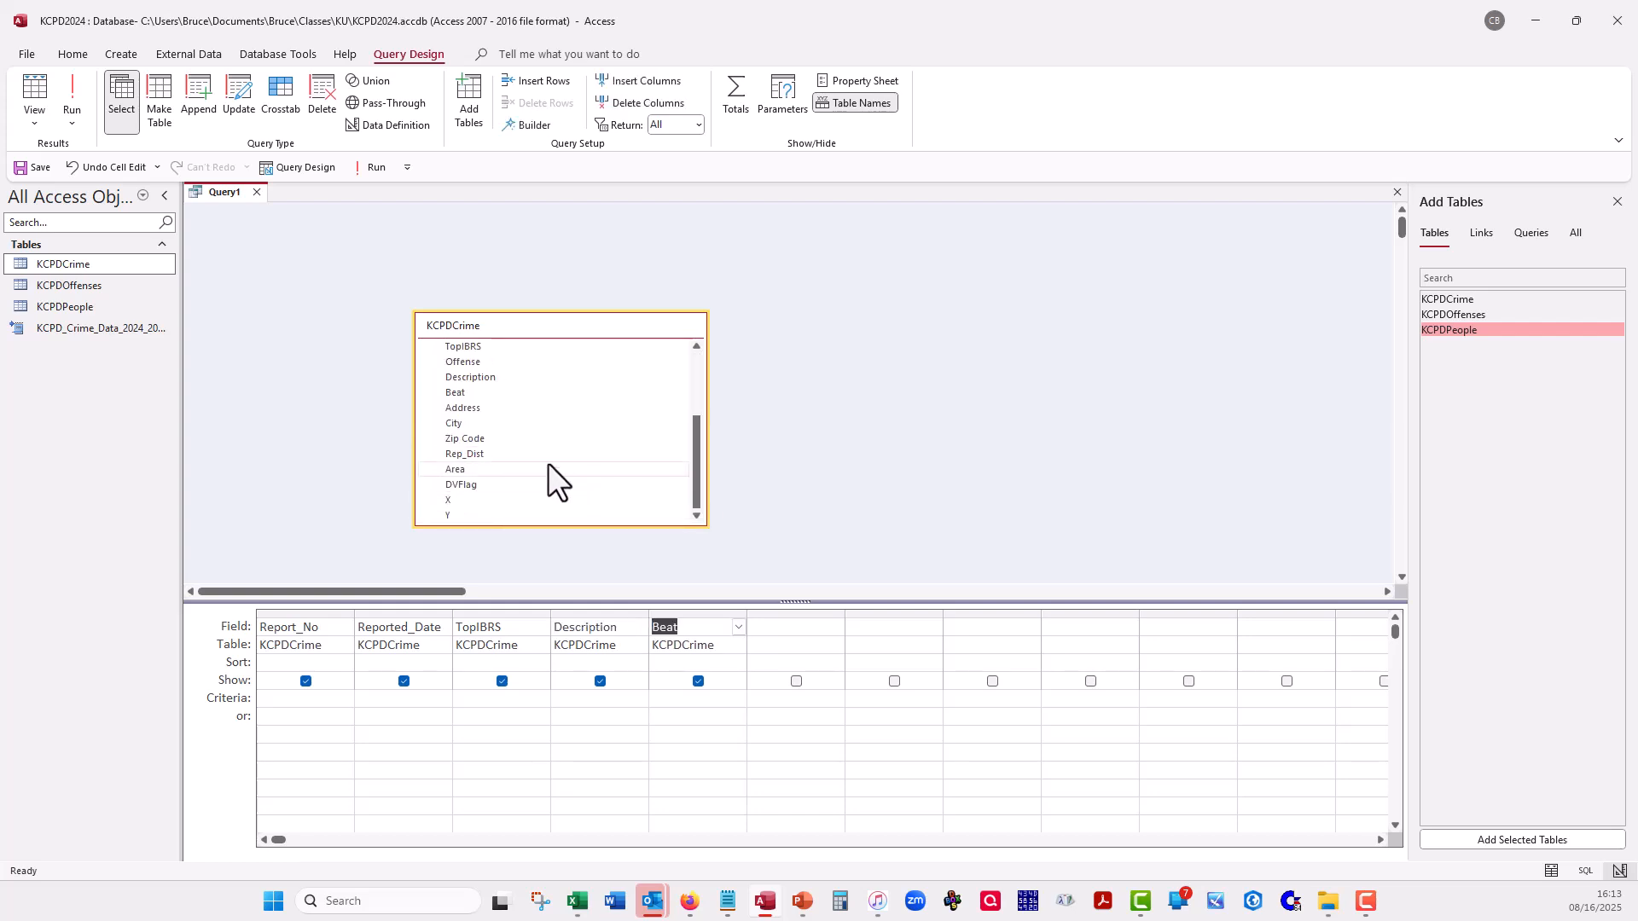
double_click(527, 487)
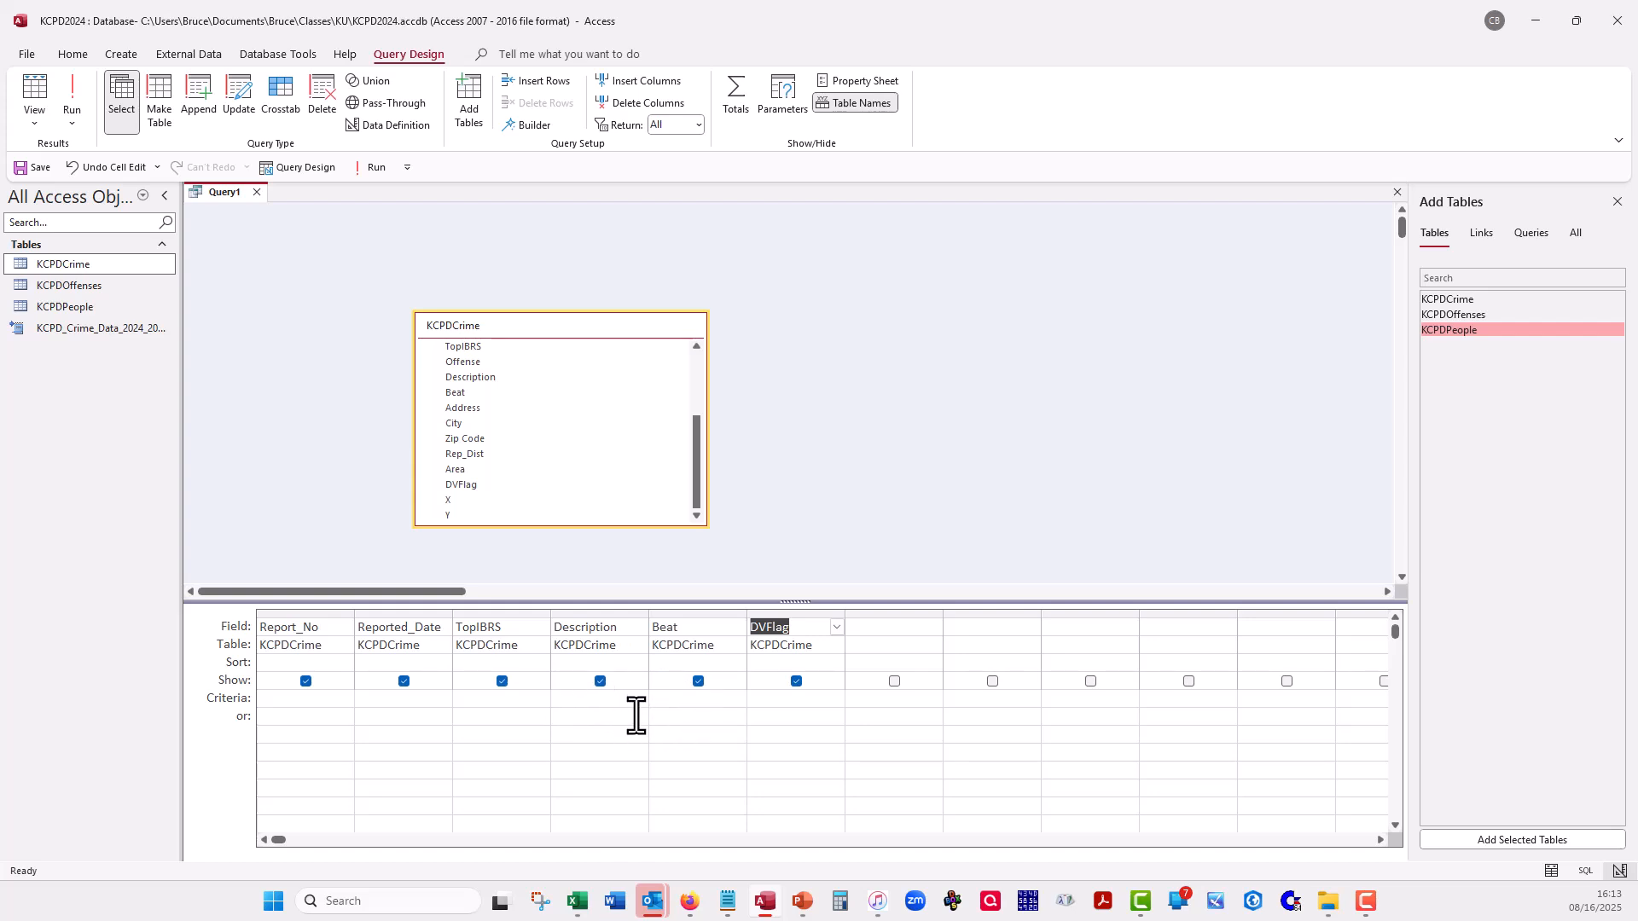
- Preview the query's records in Datasheet view and return to Design view
click(39, 96)
click(36, 89)
click(36, 89)
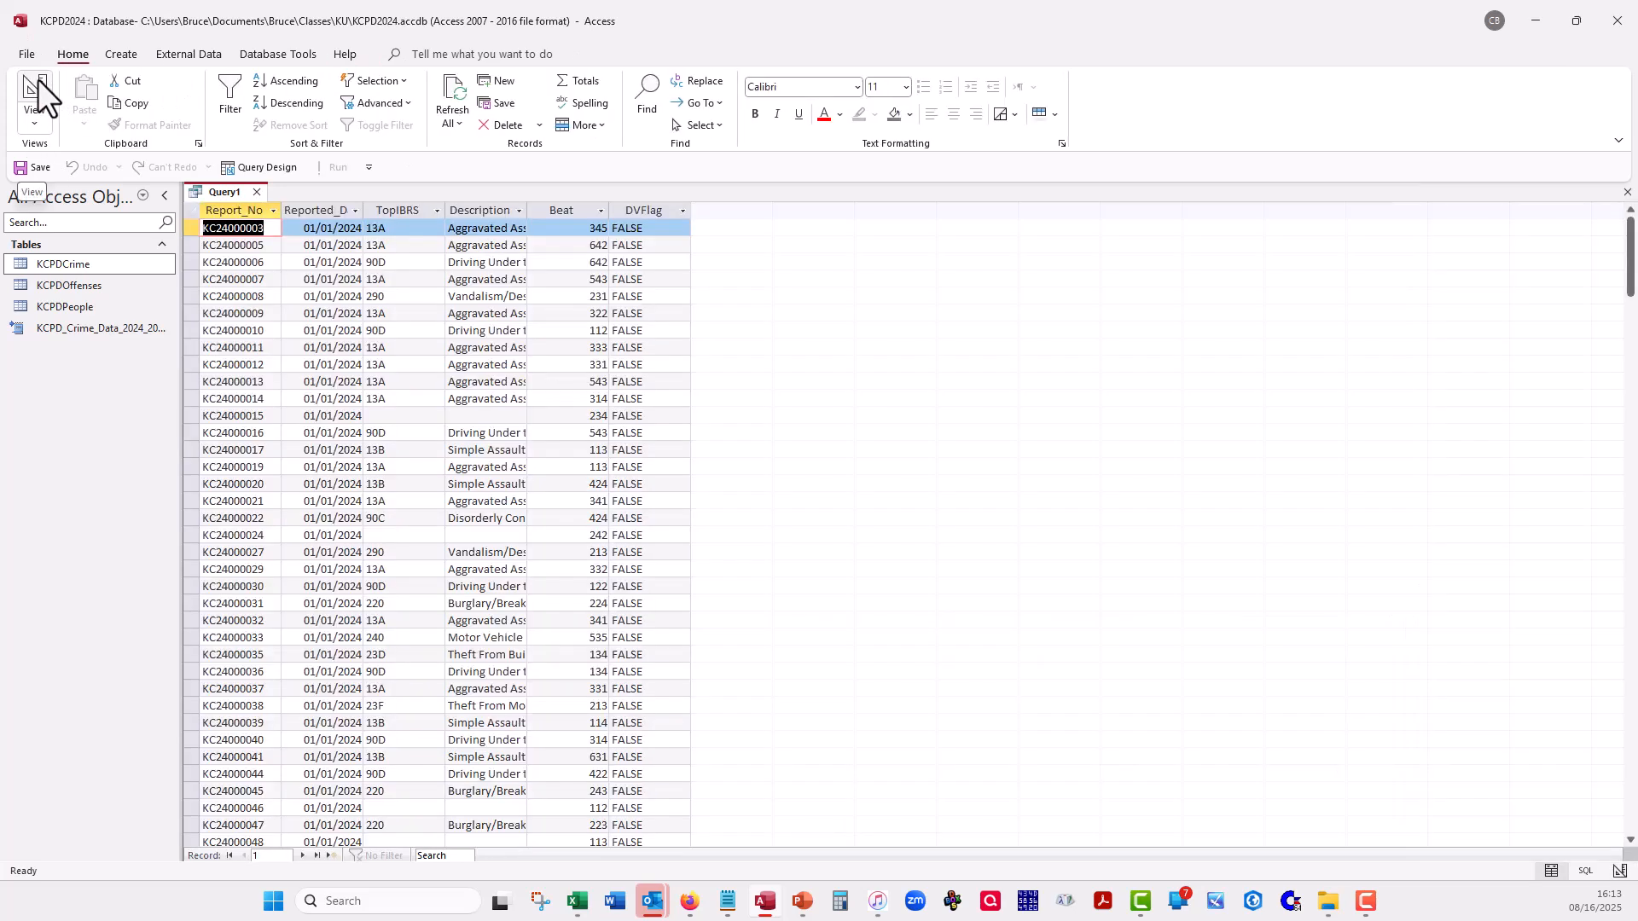
click(36, 89)
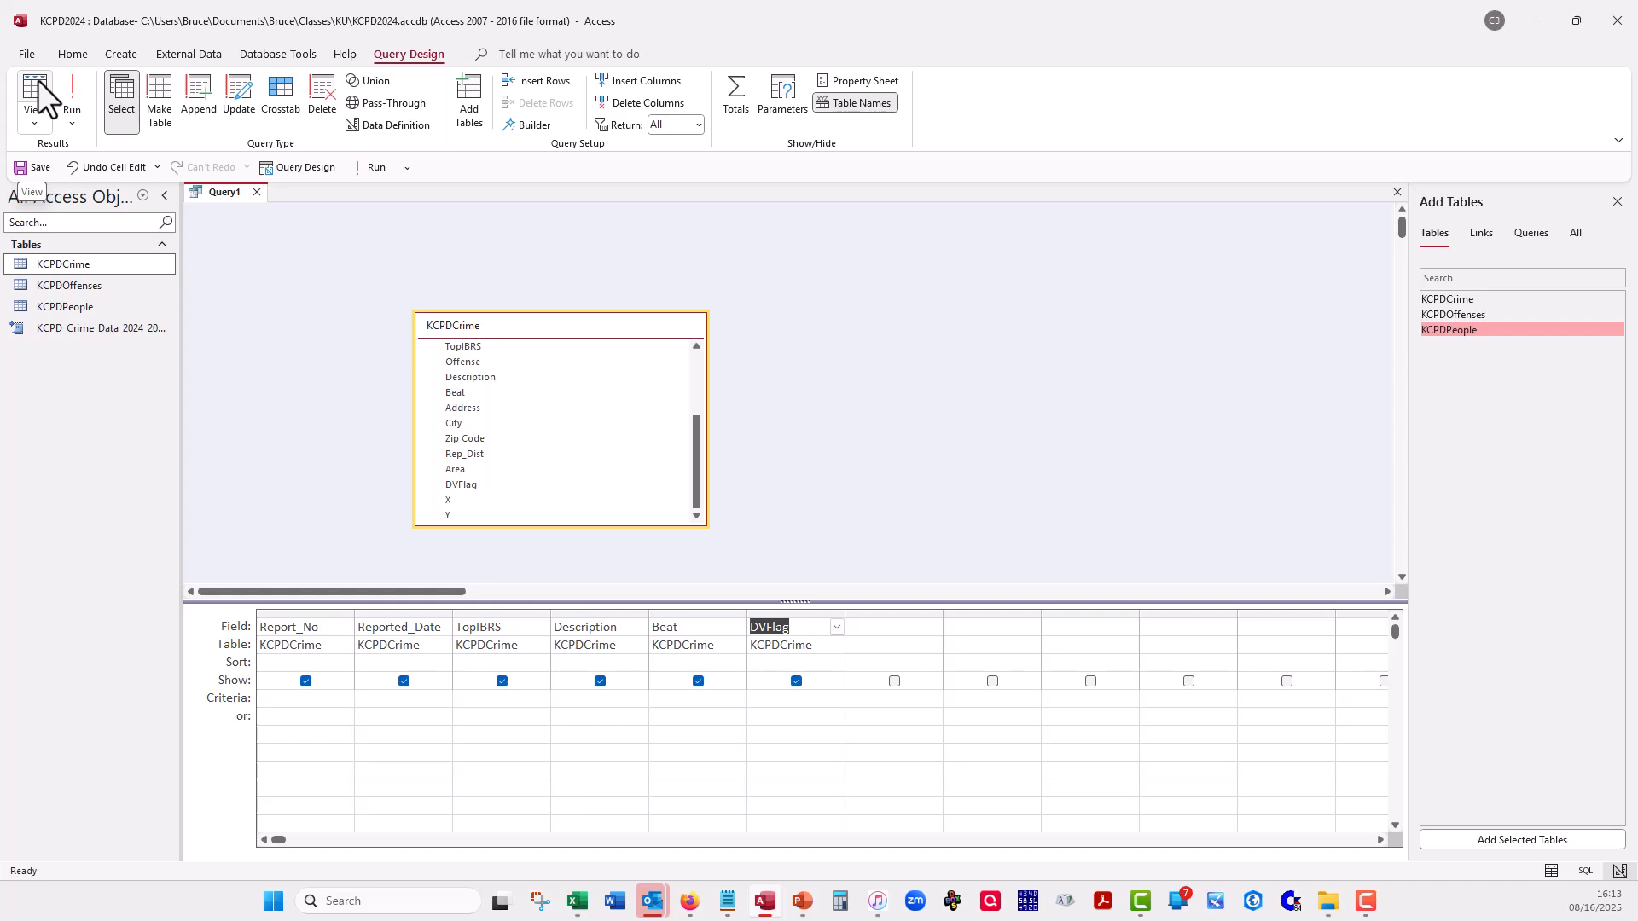
- Set the query criteria to 543 for the Beat field and "TRUE" for the DVFlag field
key(Down)
key(Down)
key(Down)
key(Down)
key(Down)
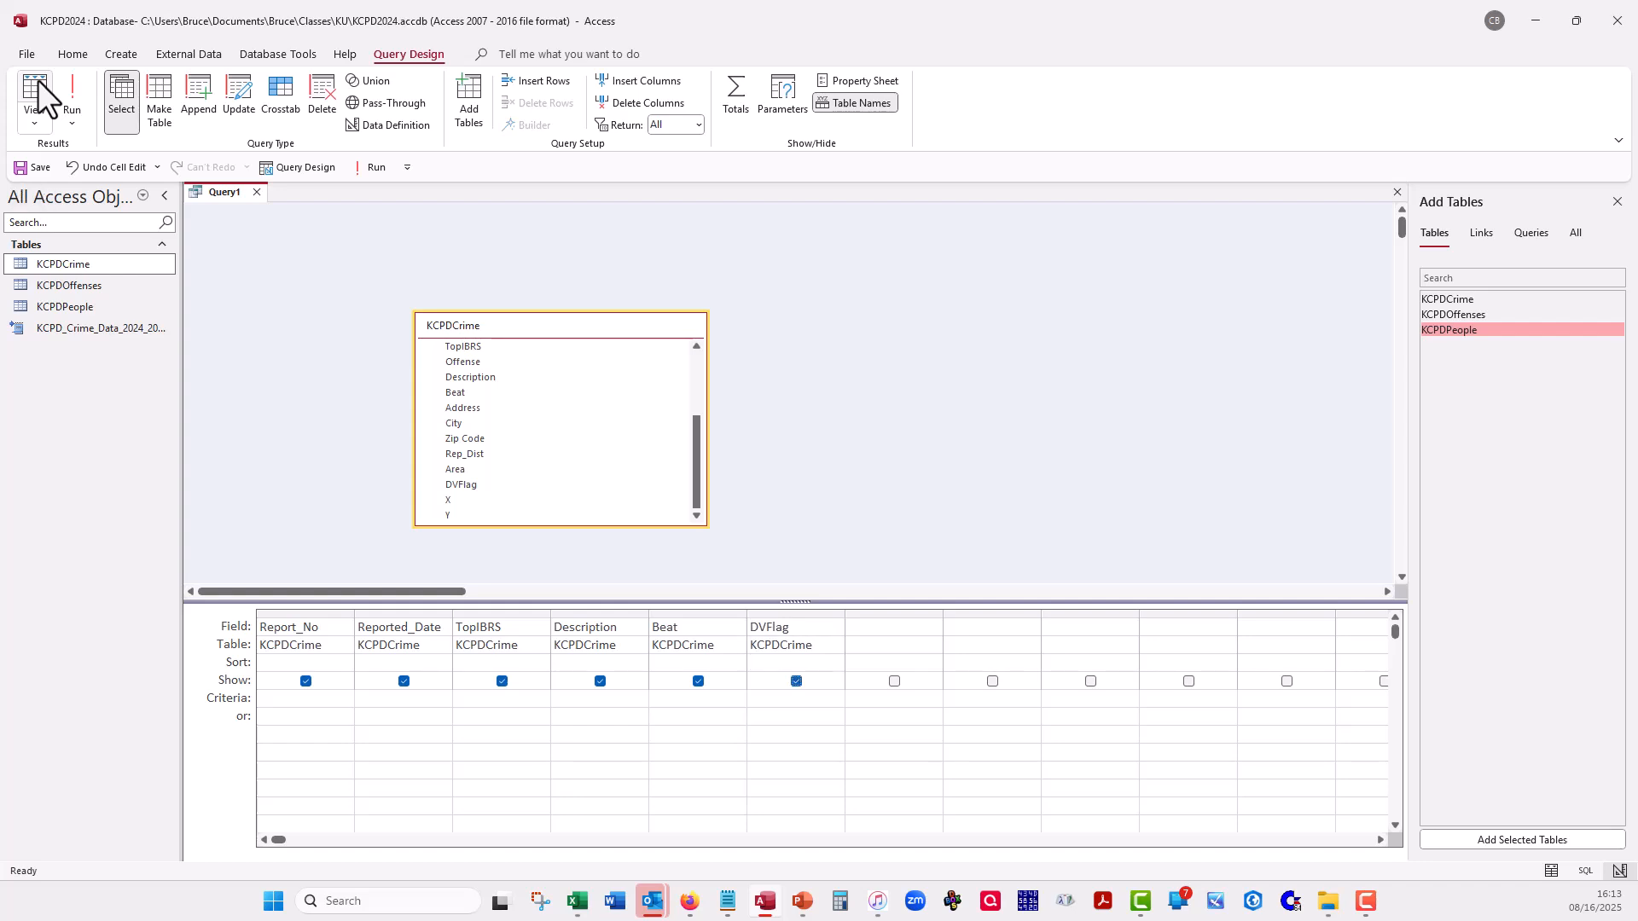
key(Left)
click(38, 89)
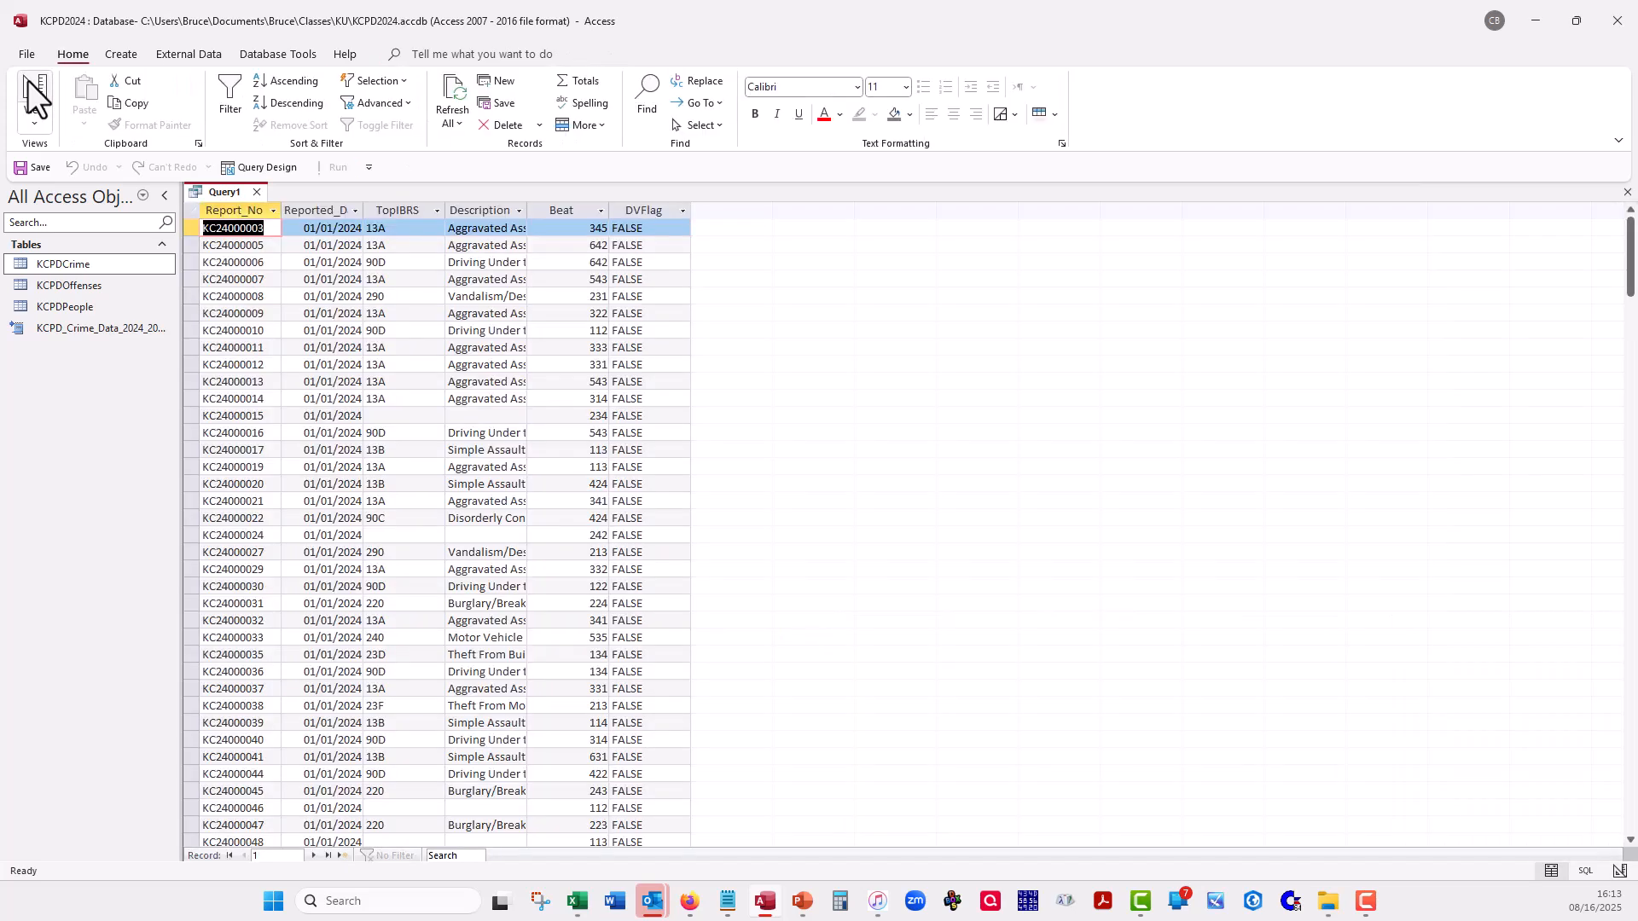
click(36, 89)
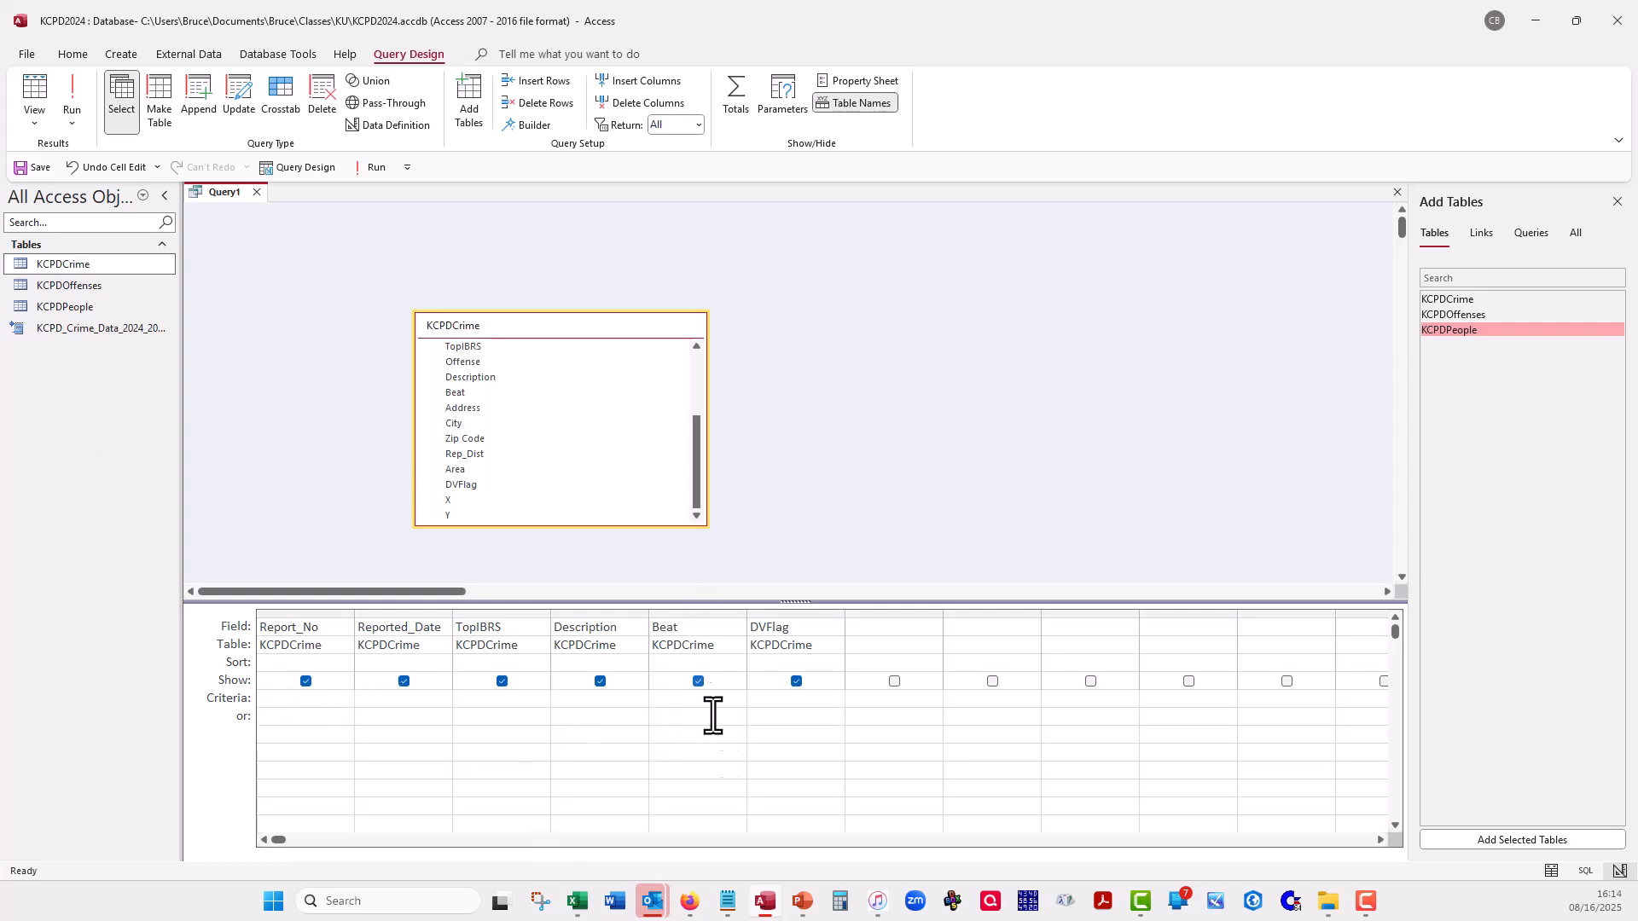
text(543)
key(Tab)
text(TRUE)
key(Tab)
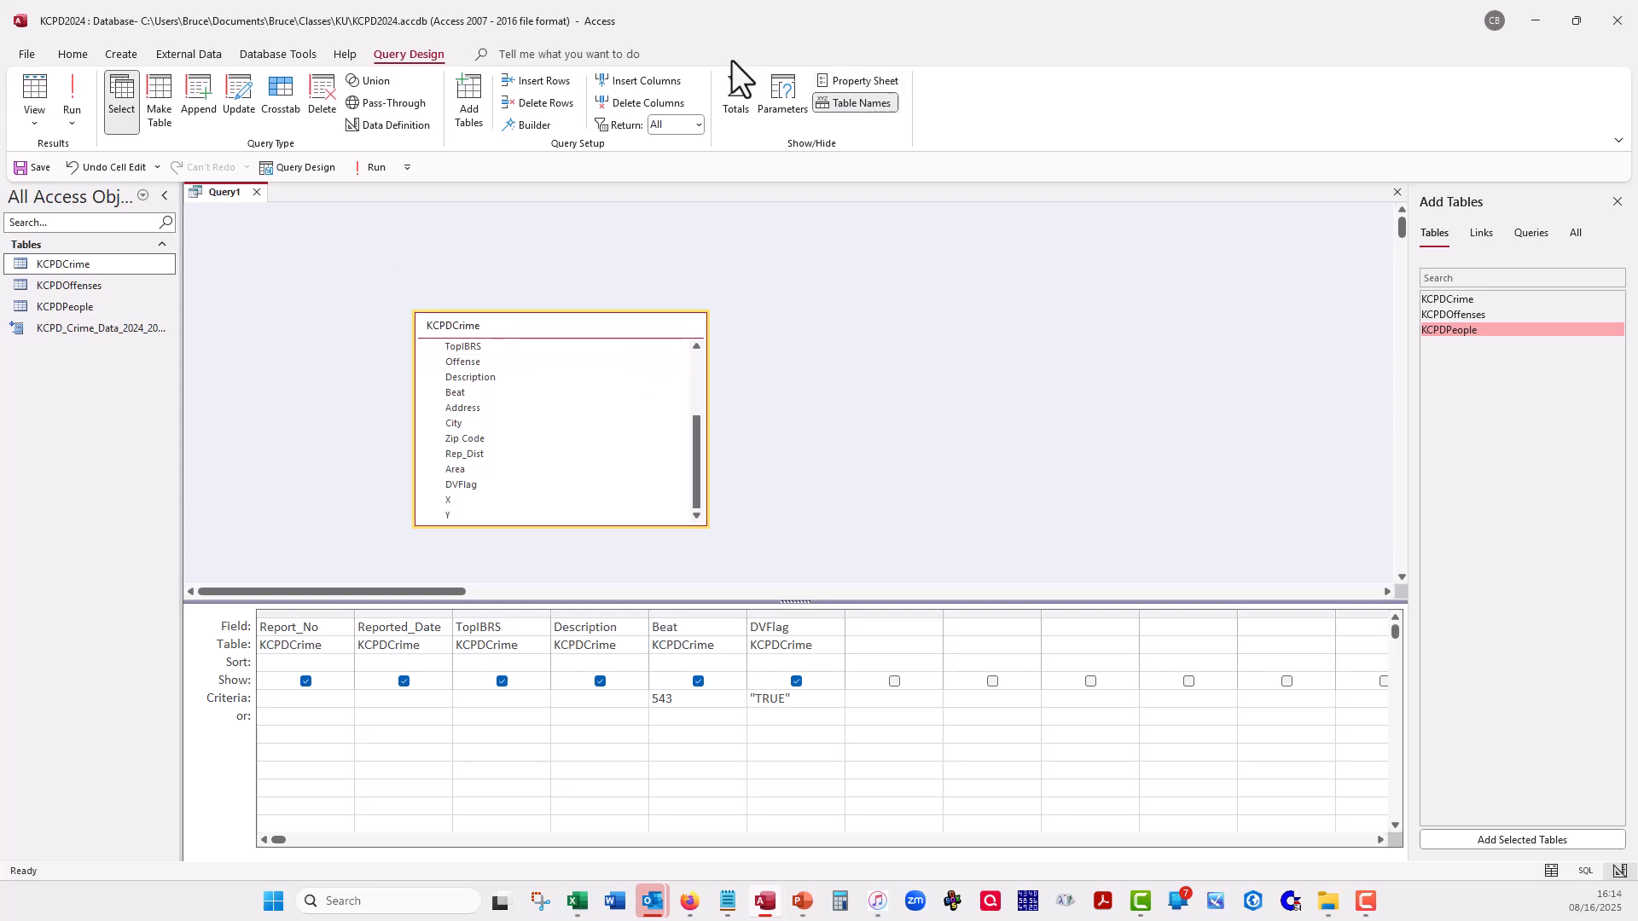
- Look over the filtered records from first to last in Datasheet view and return to the query design
click(36, 94)
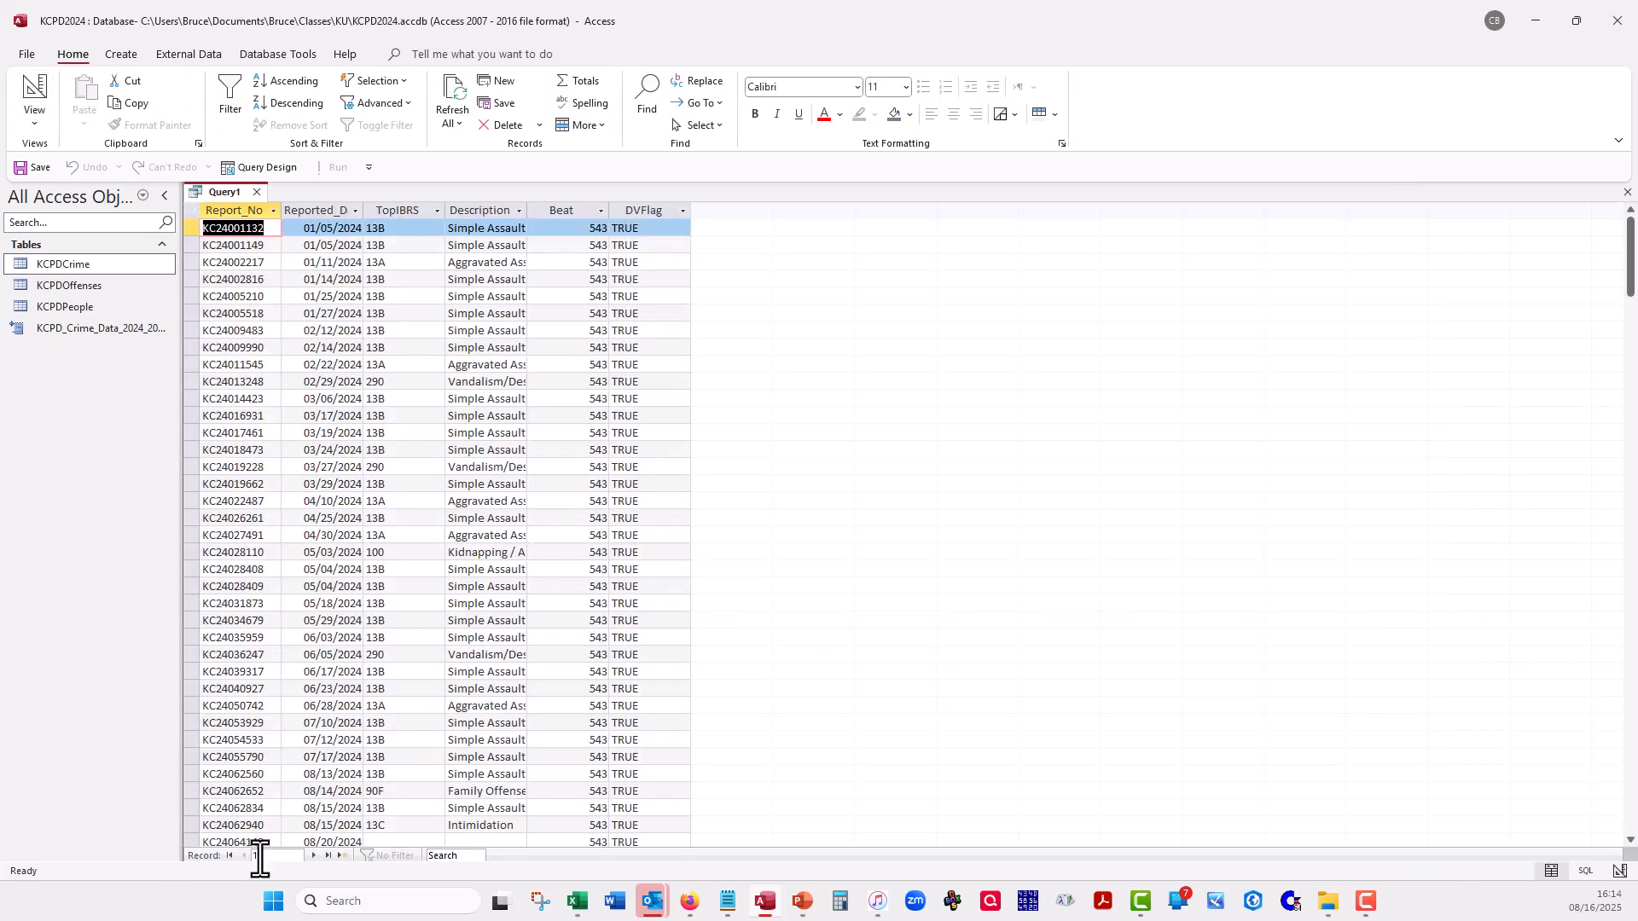
click(326, 855)
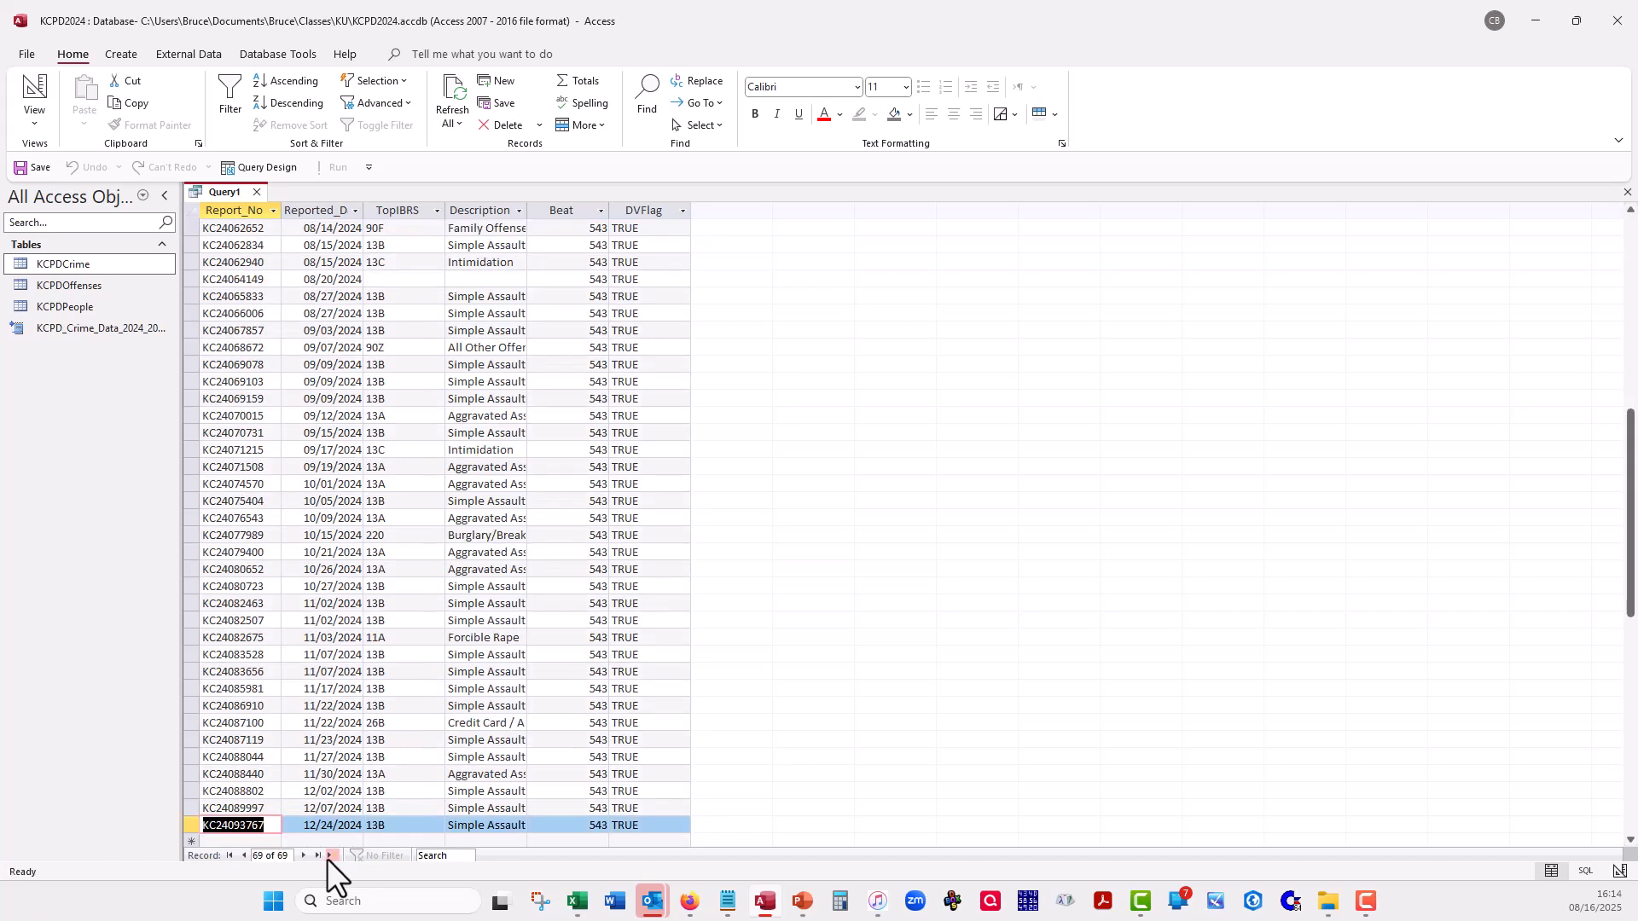
click(231, 856)
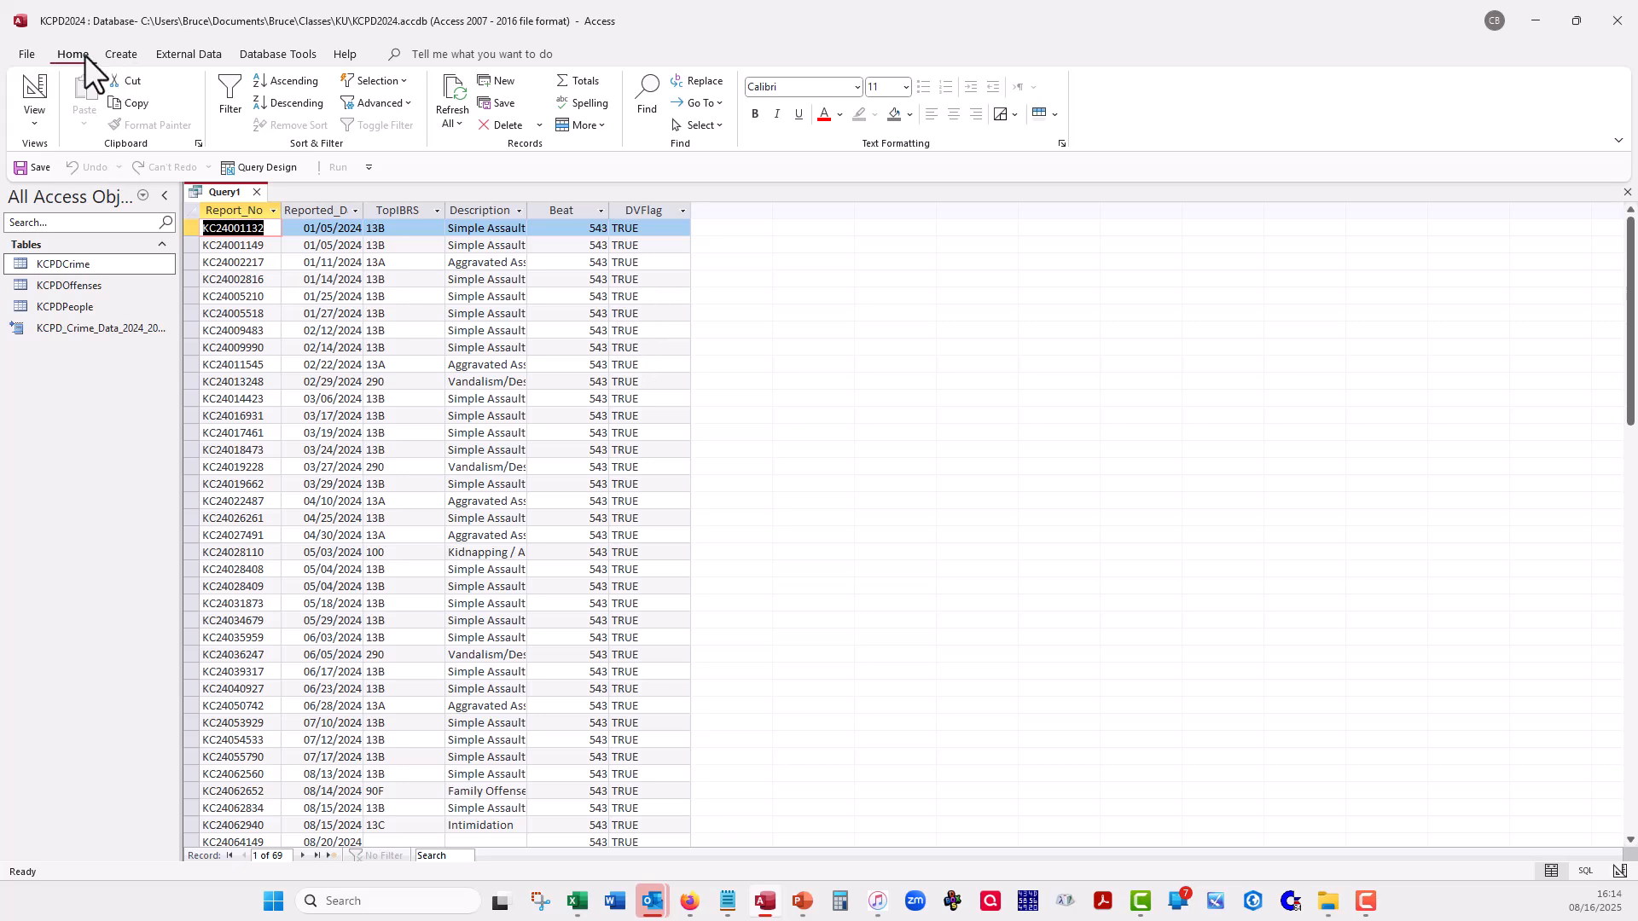
click(42, 89)
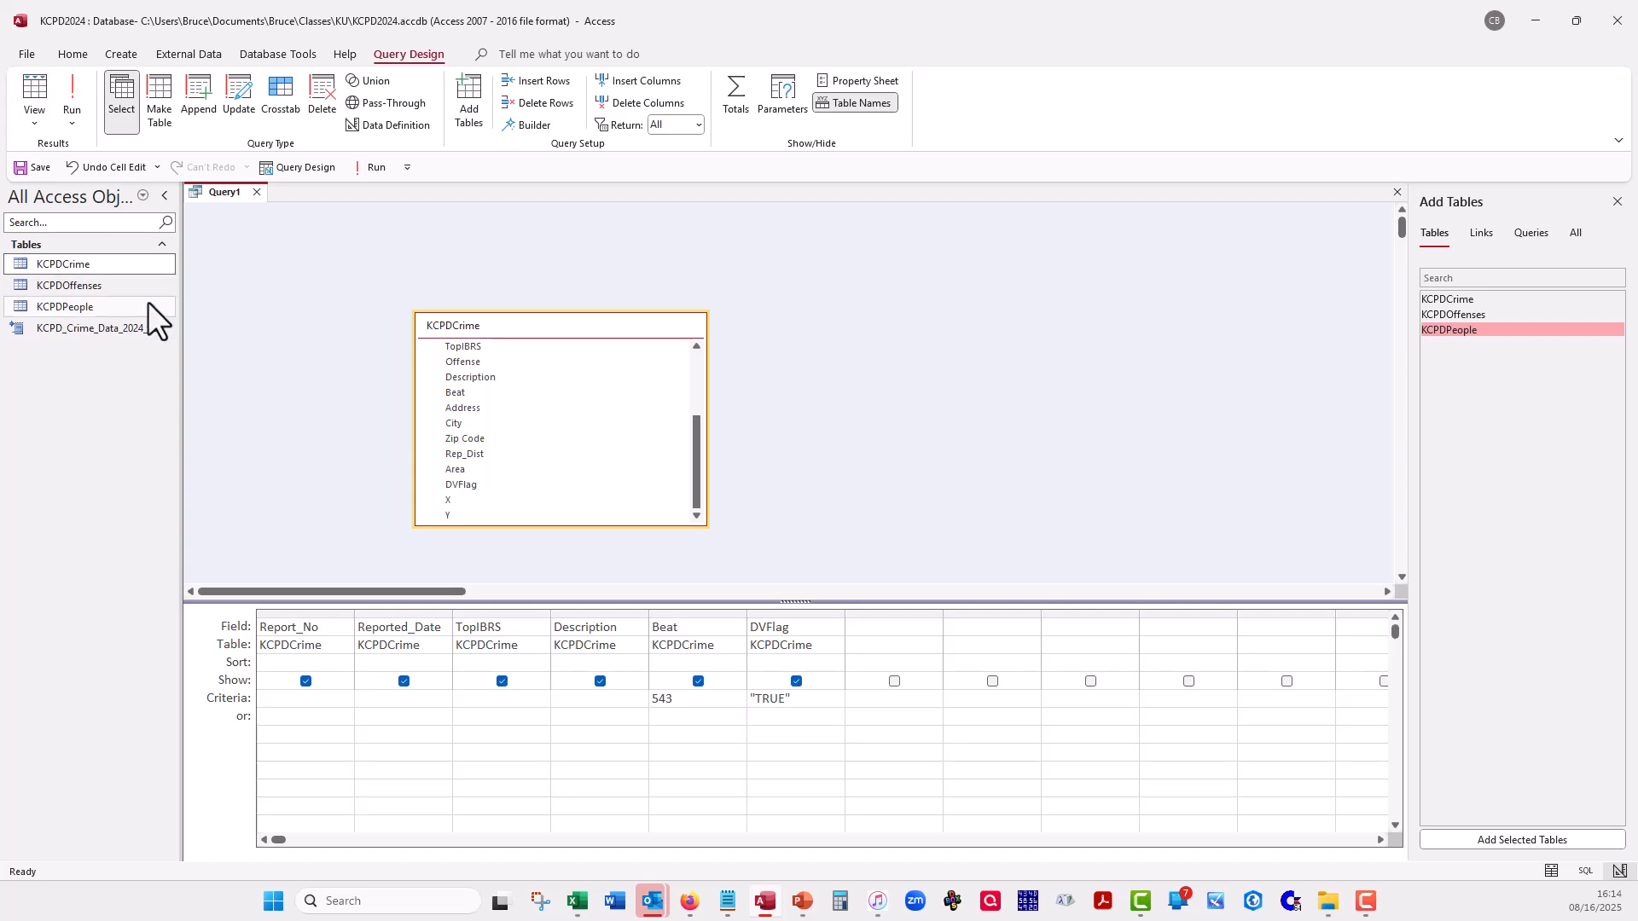
- Try adding the KCPDOffenses table to the query with a join to KCPDCrime on Report_No
drag(79, 289, 918, 259)
drag(692, 456, 692, 385)
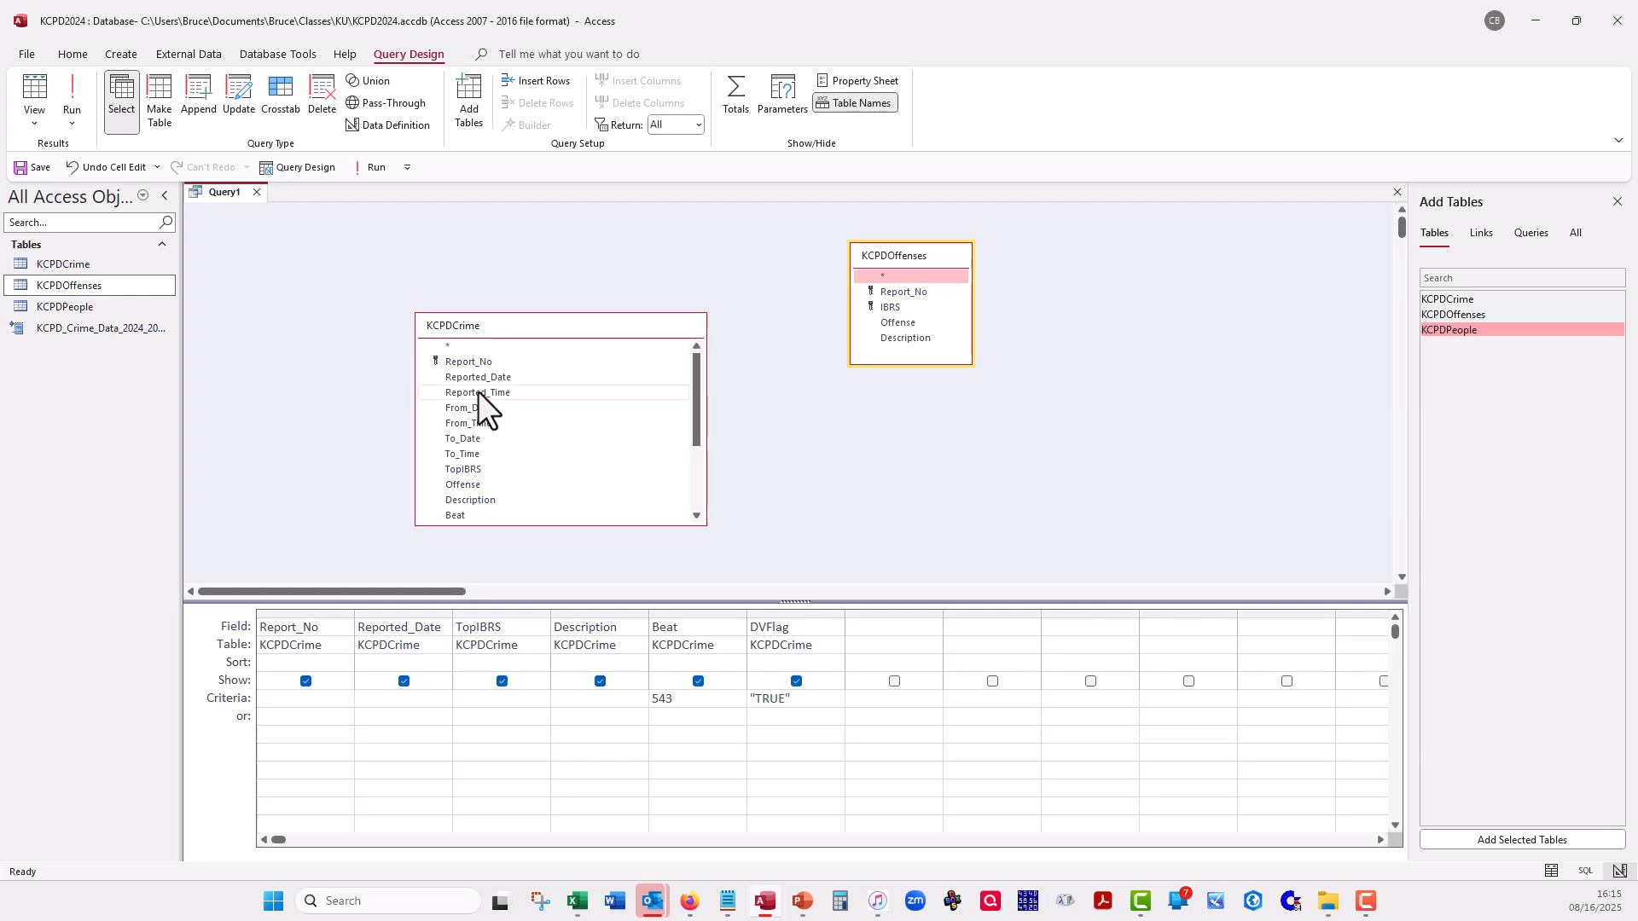
drag(473, 357, 897, 290)
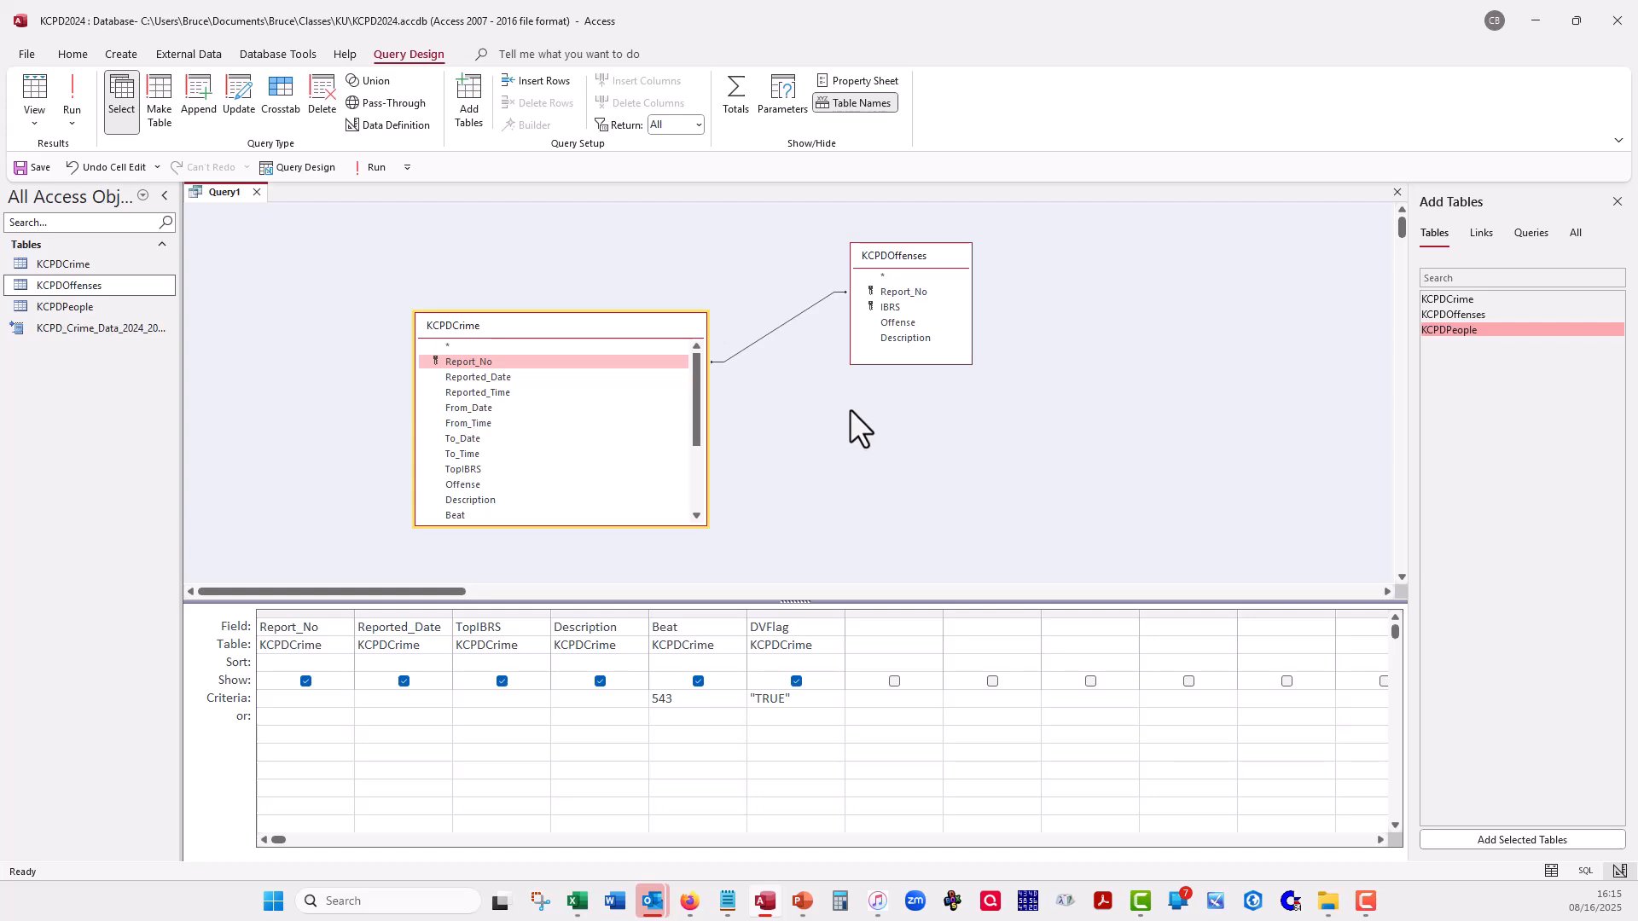
click(899, 258)
key(Delete)
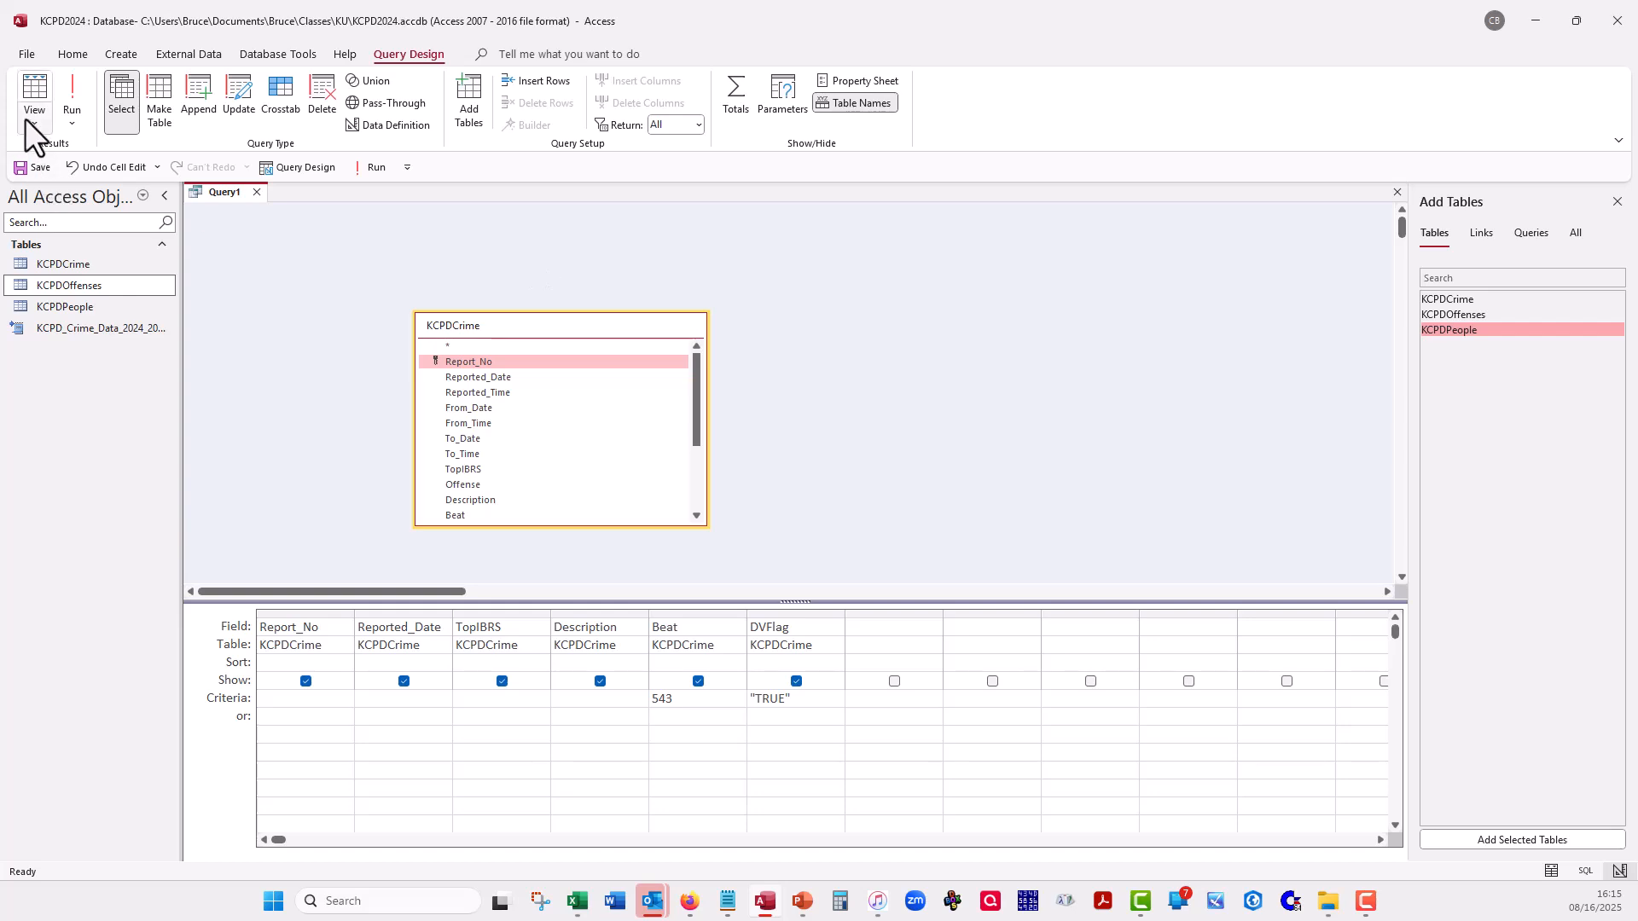
- Check the records returned from KCPDCrime alone, and add KCPDOffenses to the query again, joined on Report_No
click(33, 89)
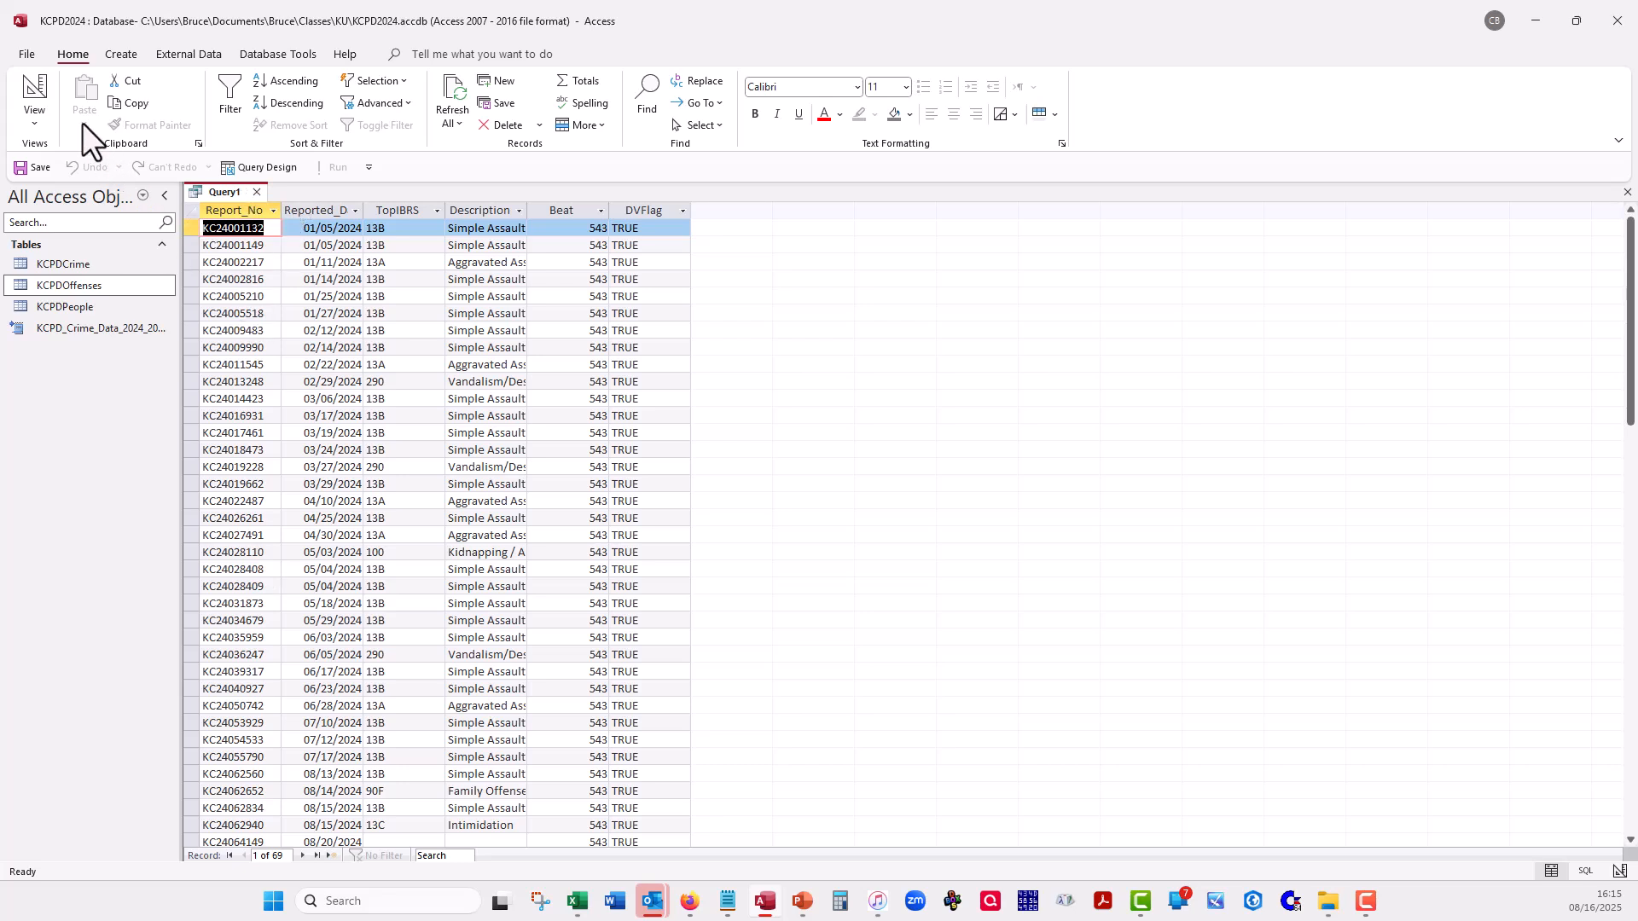
click(10, 82)
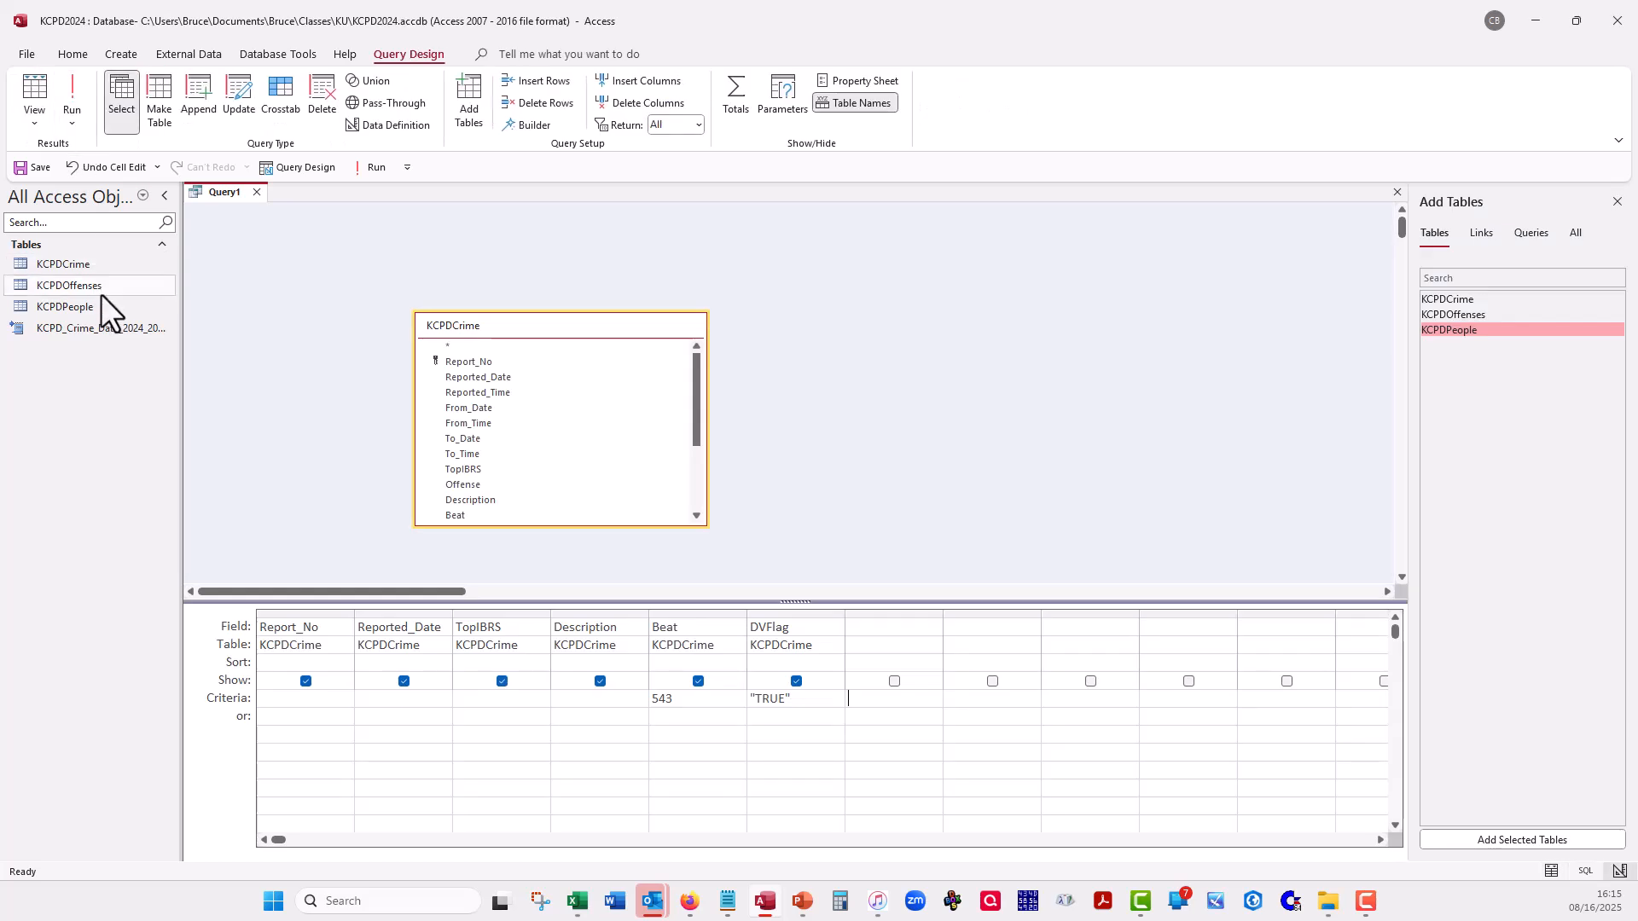
drag(100, 289, 879, 280)
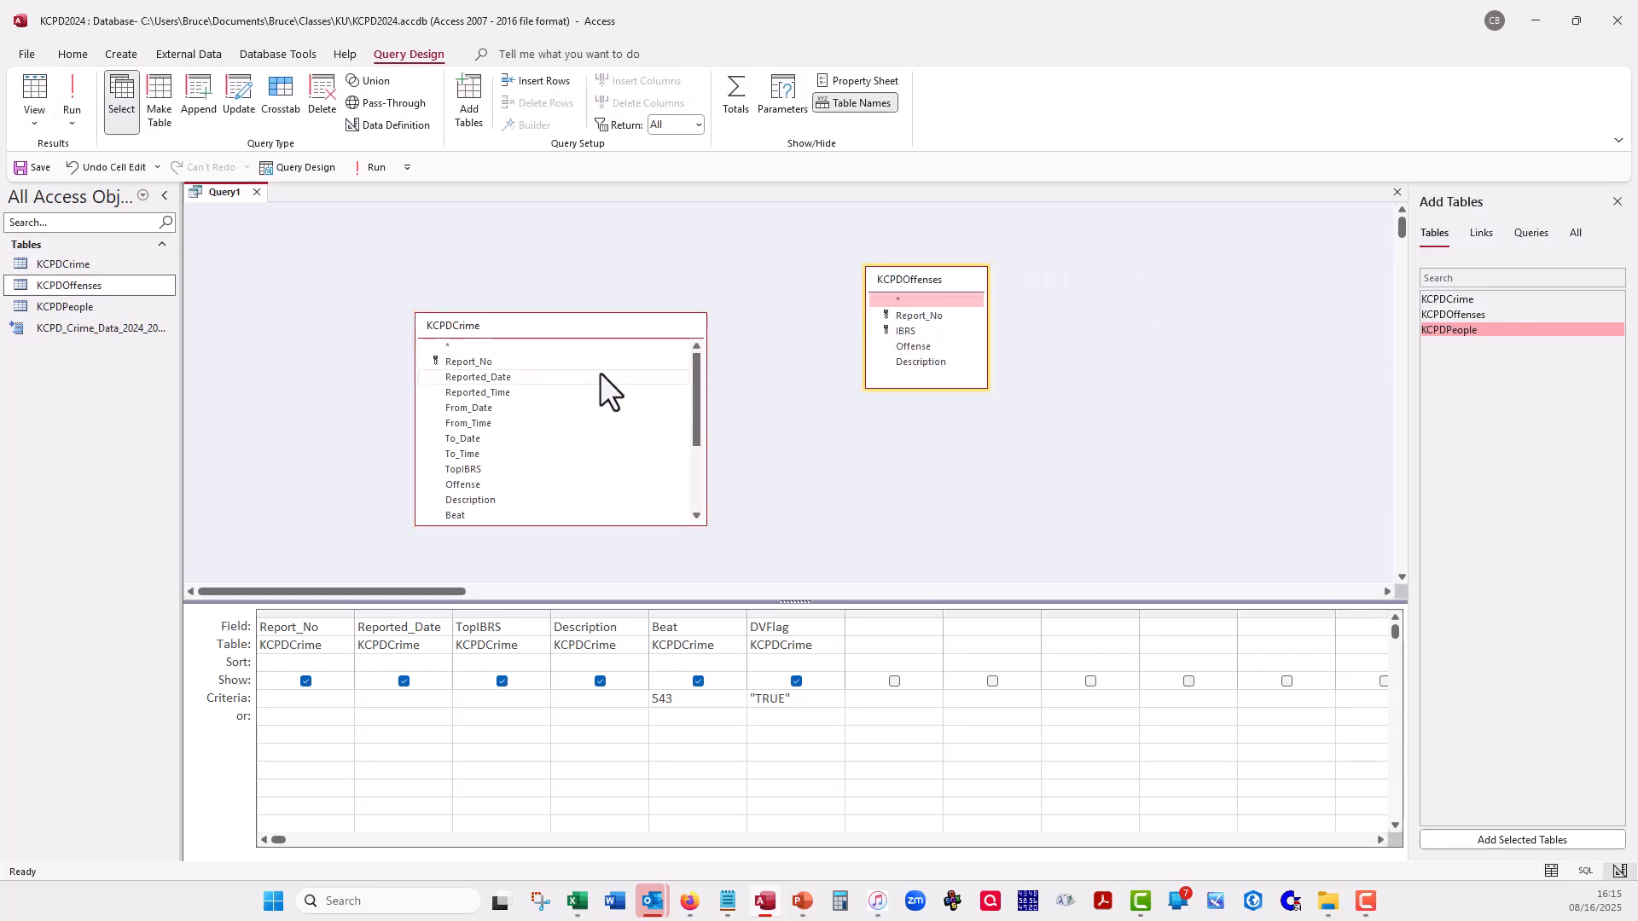
drag(510, 361, 906, 319)
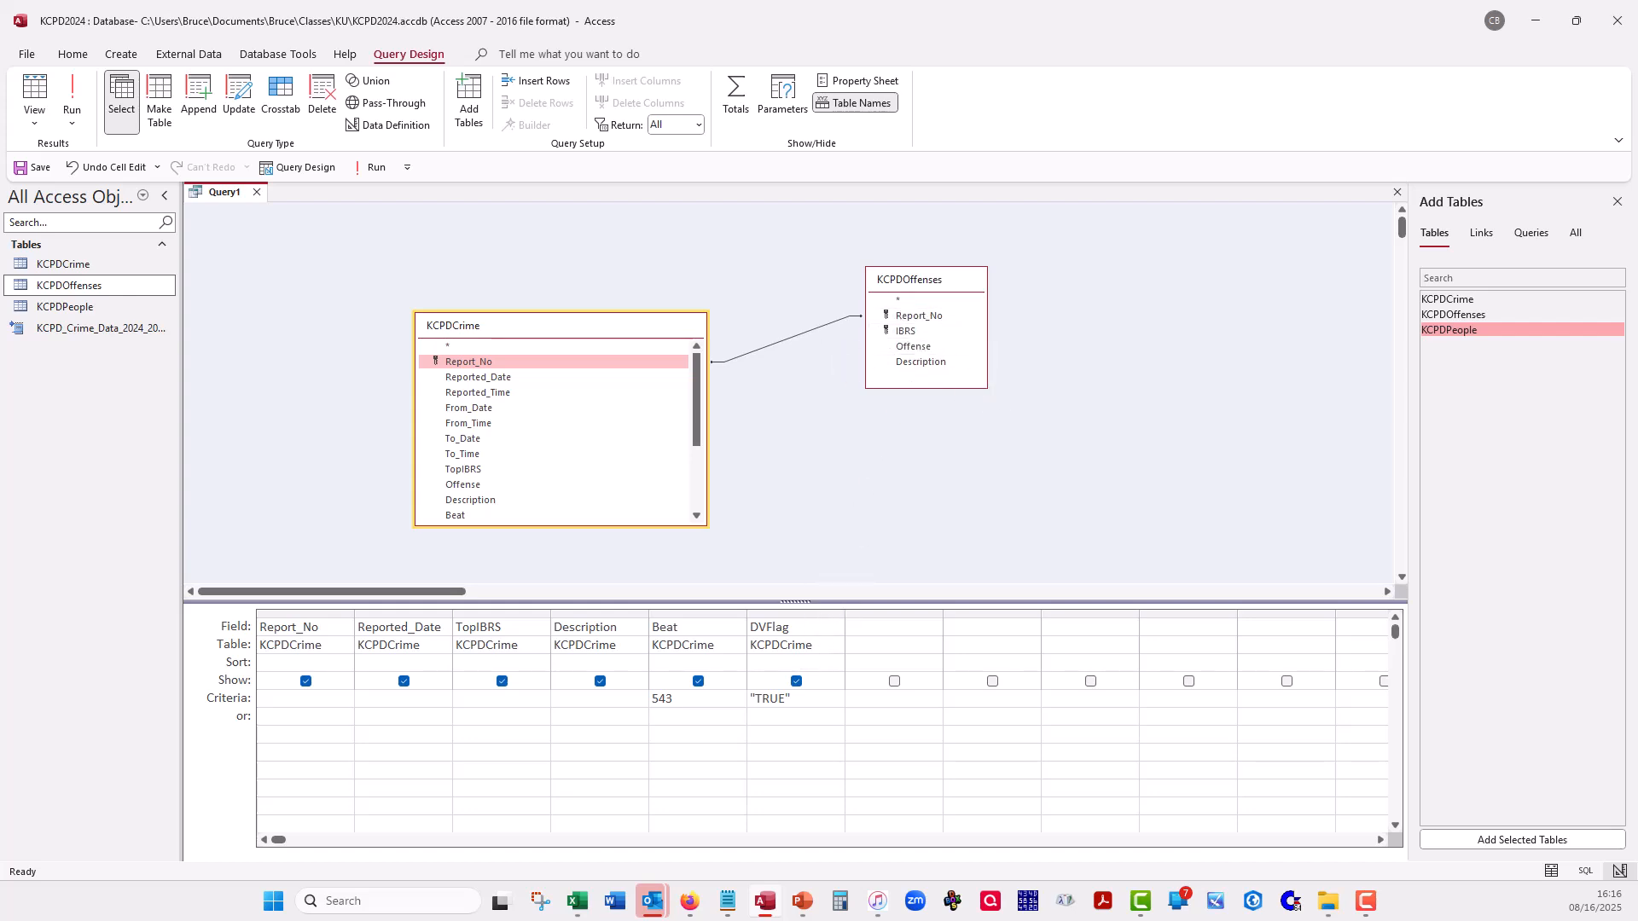
- Run the joined query and examine its record count and the repeated KC24027491 rows, returning to Design view
click(72, 96)
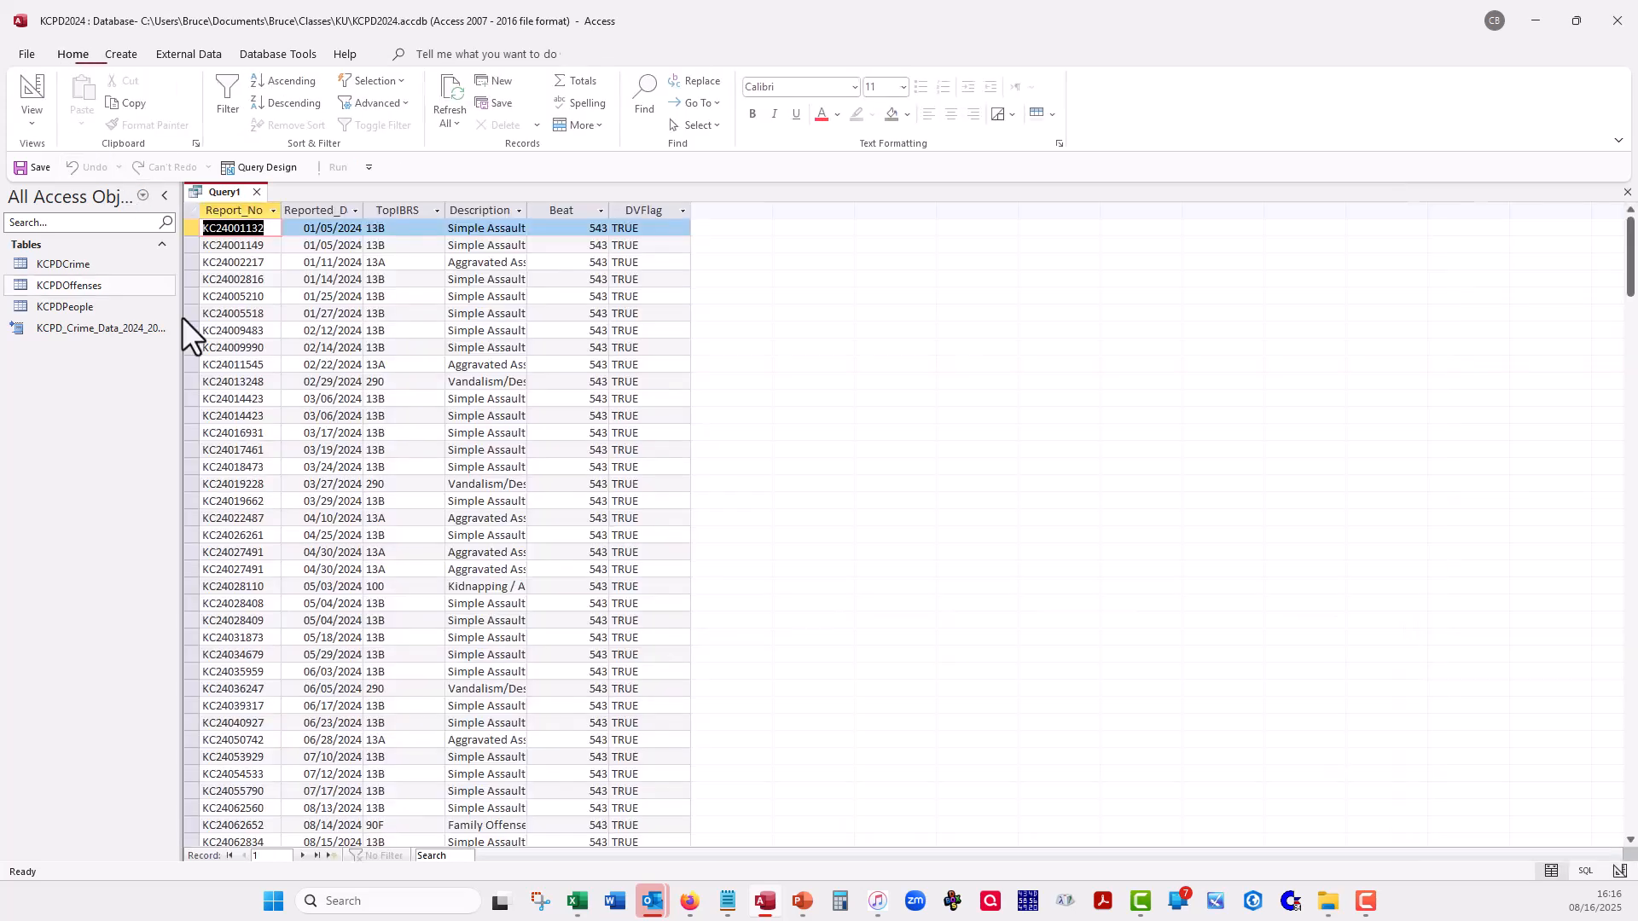
click(317, 856)
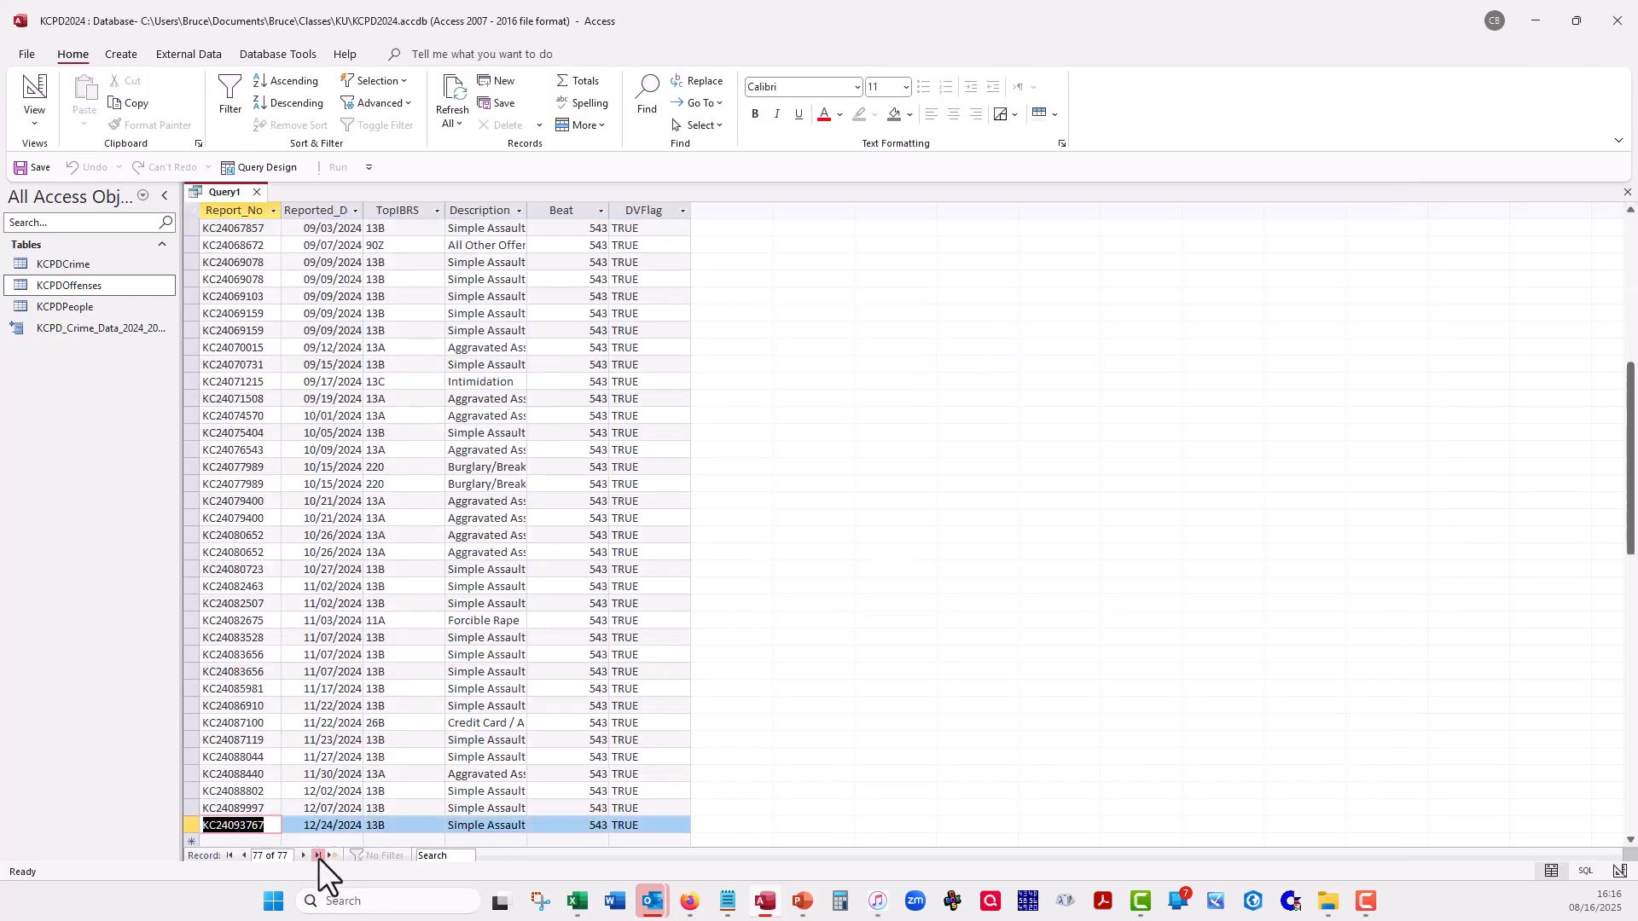
click(231, 855)
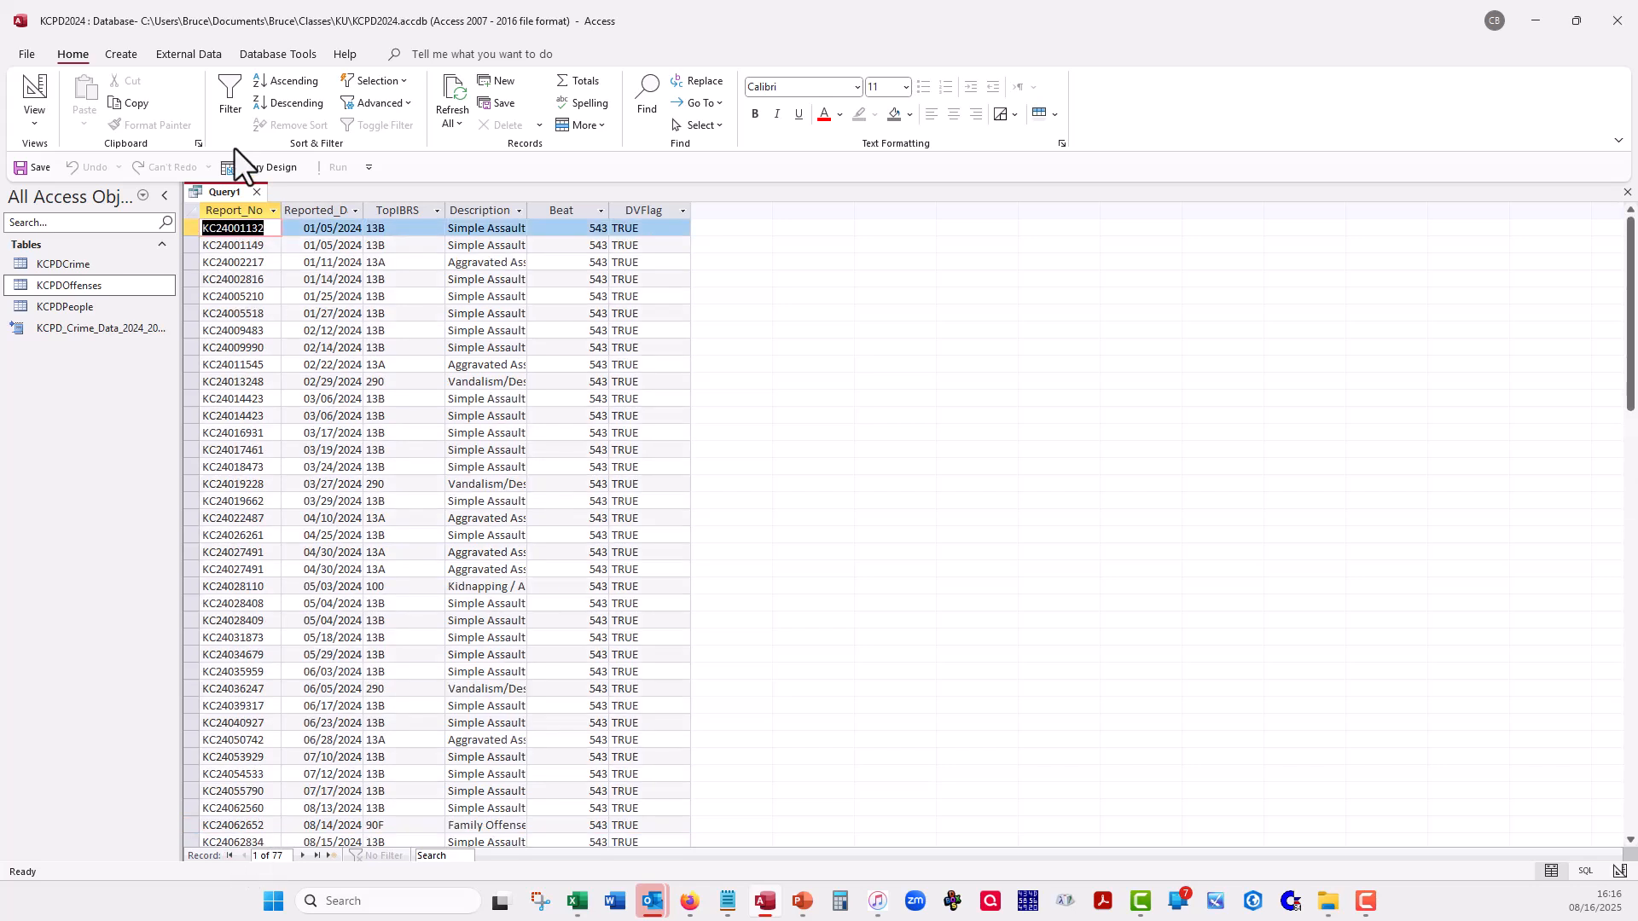
click(191, 570)
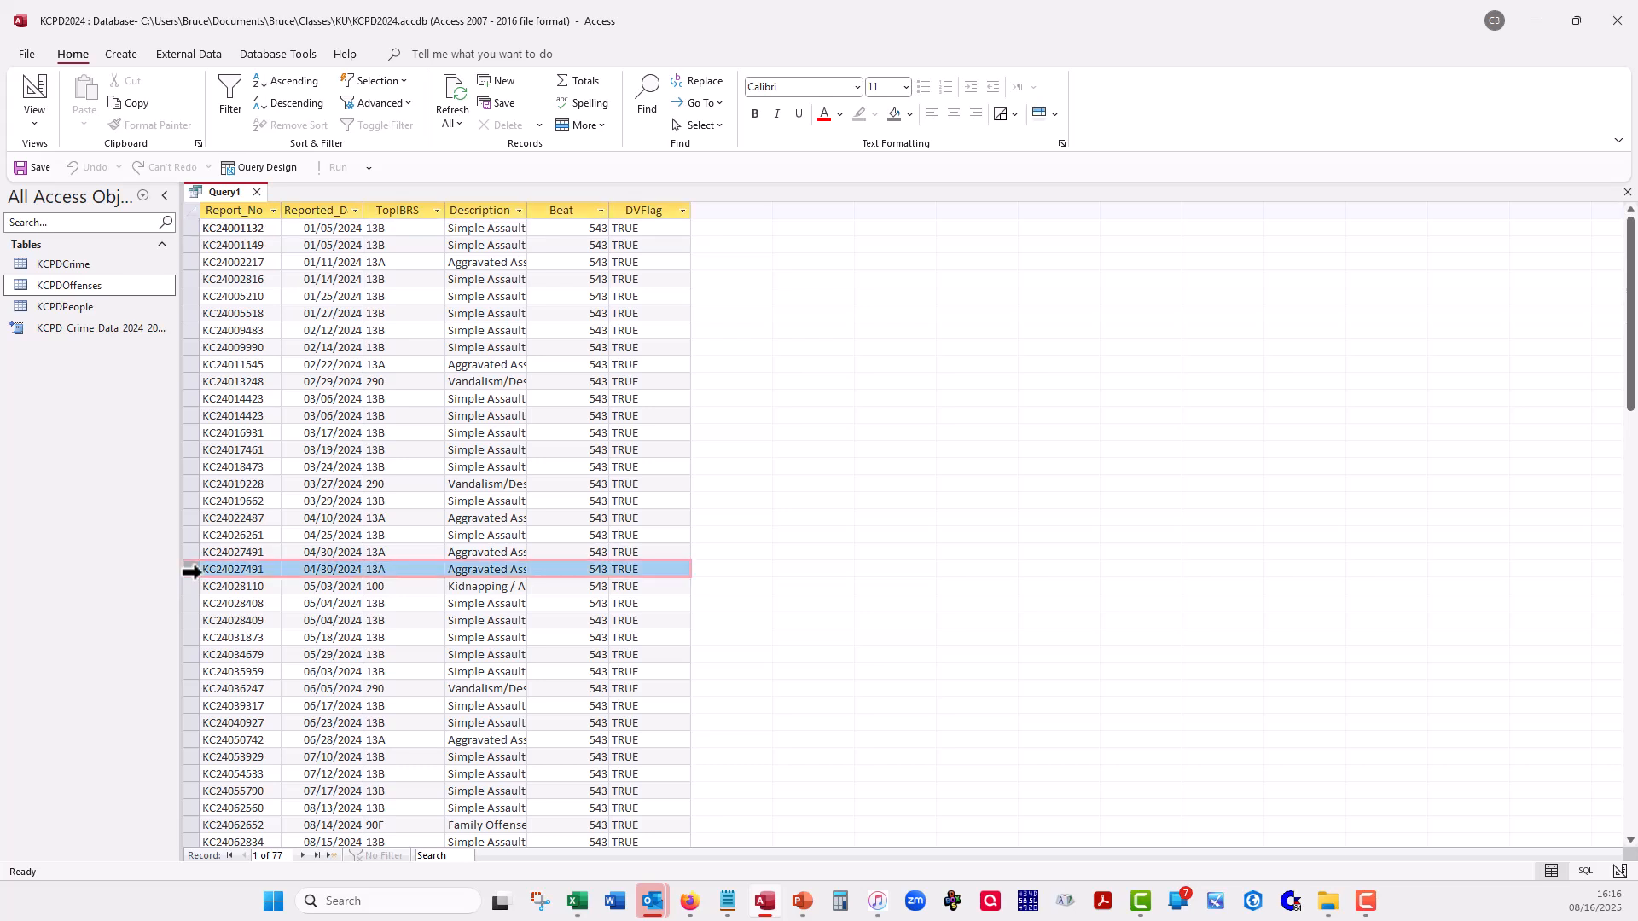
drag(191, 570, 191, 553)
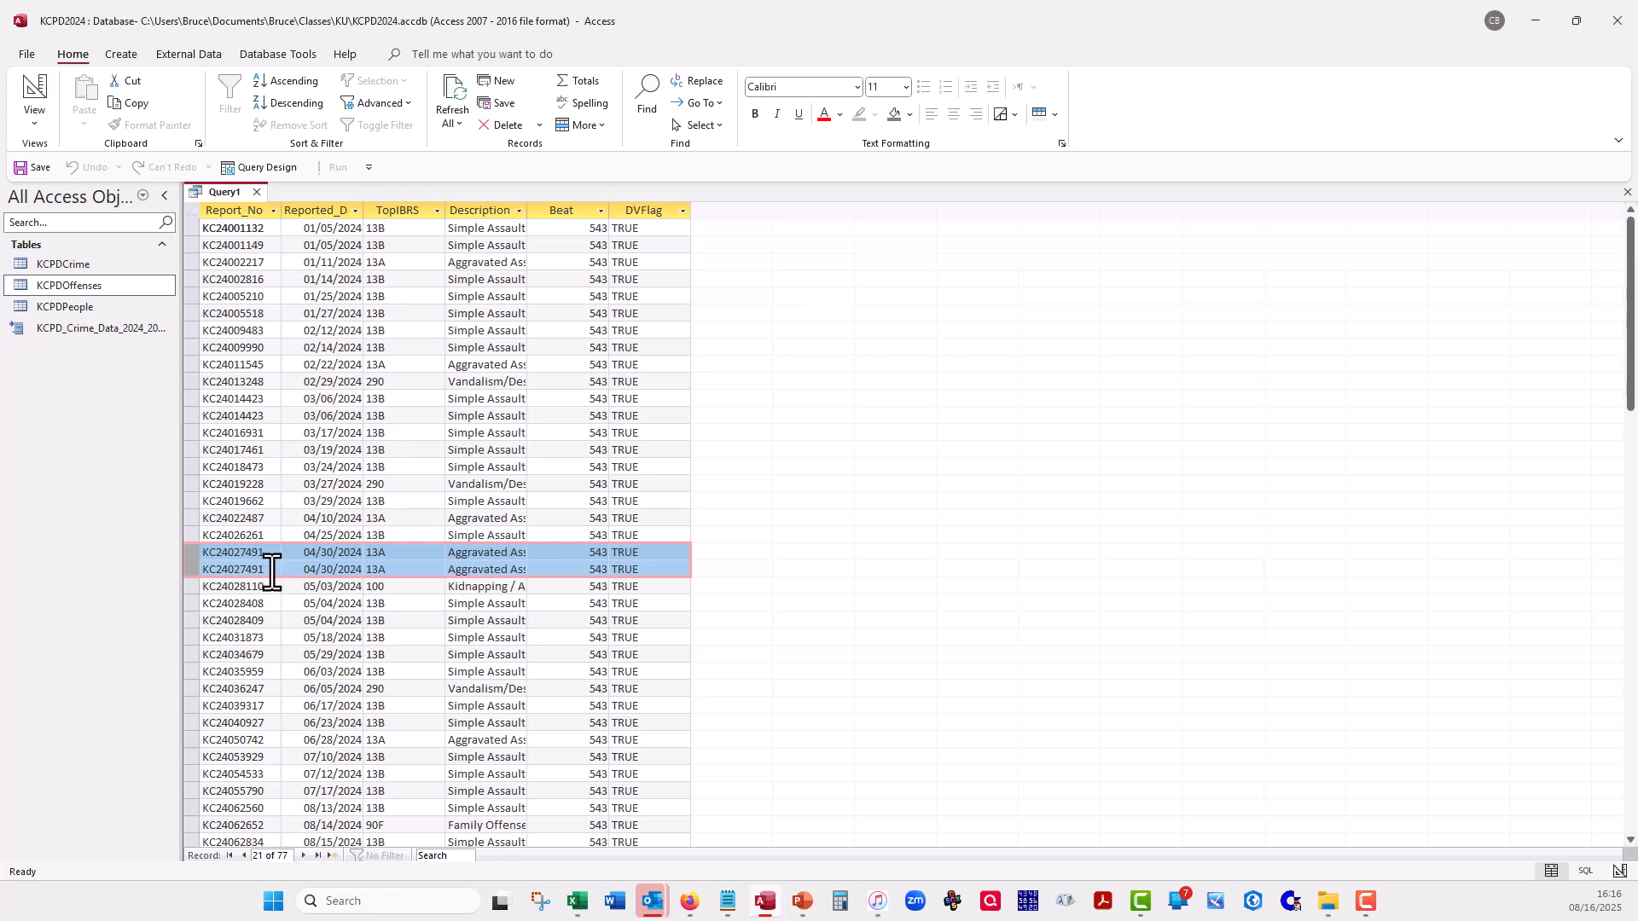
click(30, 90)
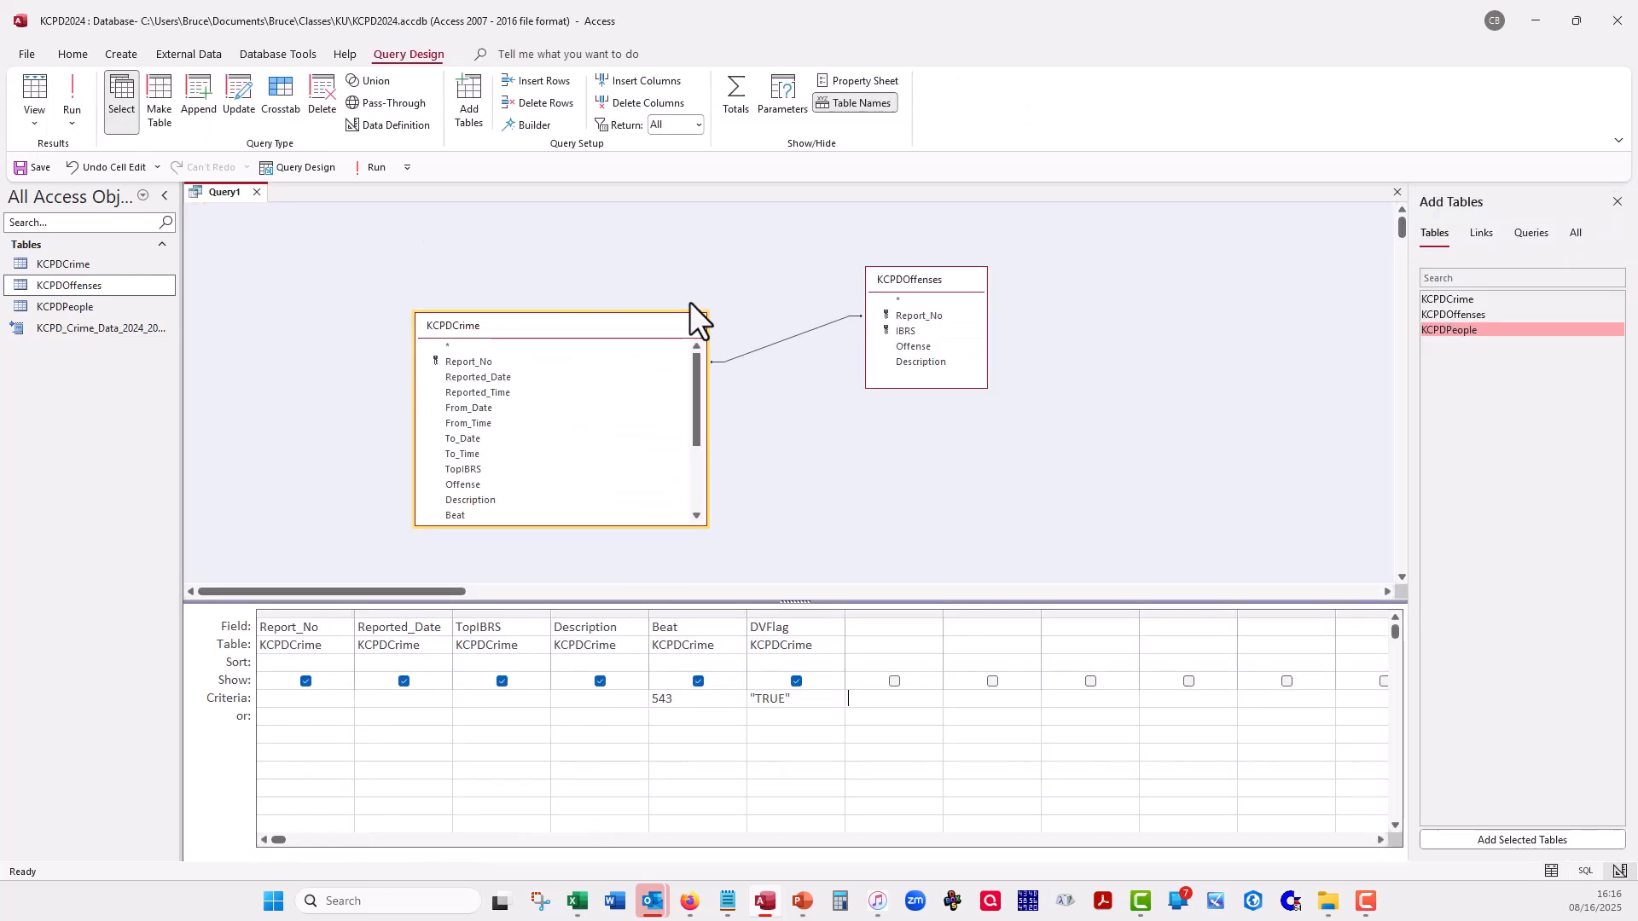
- Replace the KCPDOffenses table with KCPDPeople in the query and add the Age field from KCPDPeople
click(920, 289)
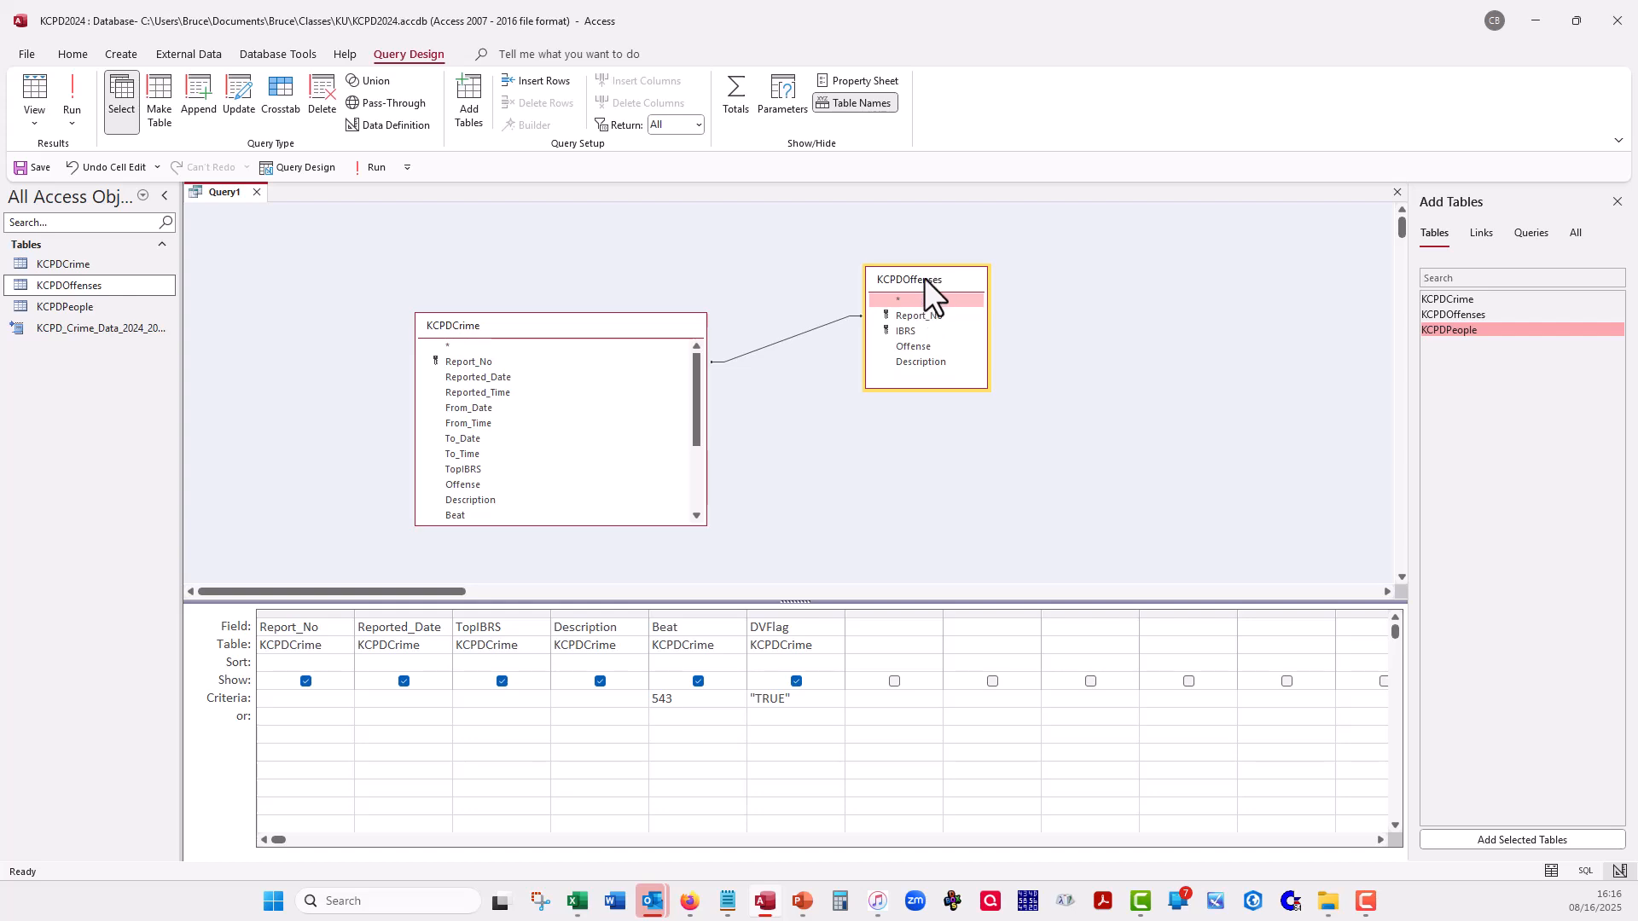
key(Delete)
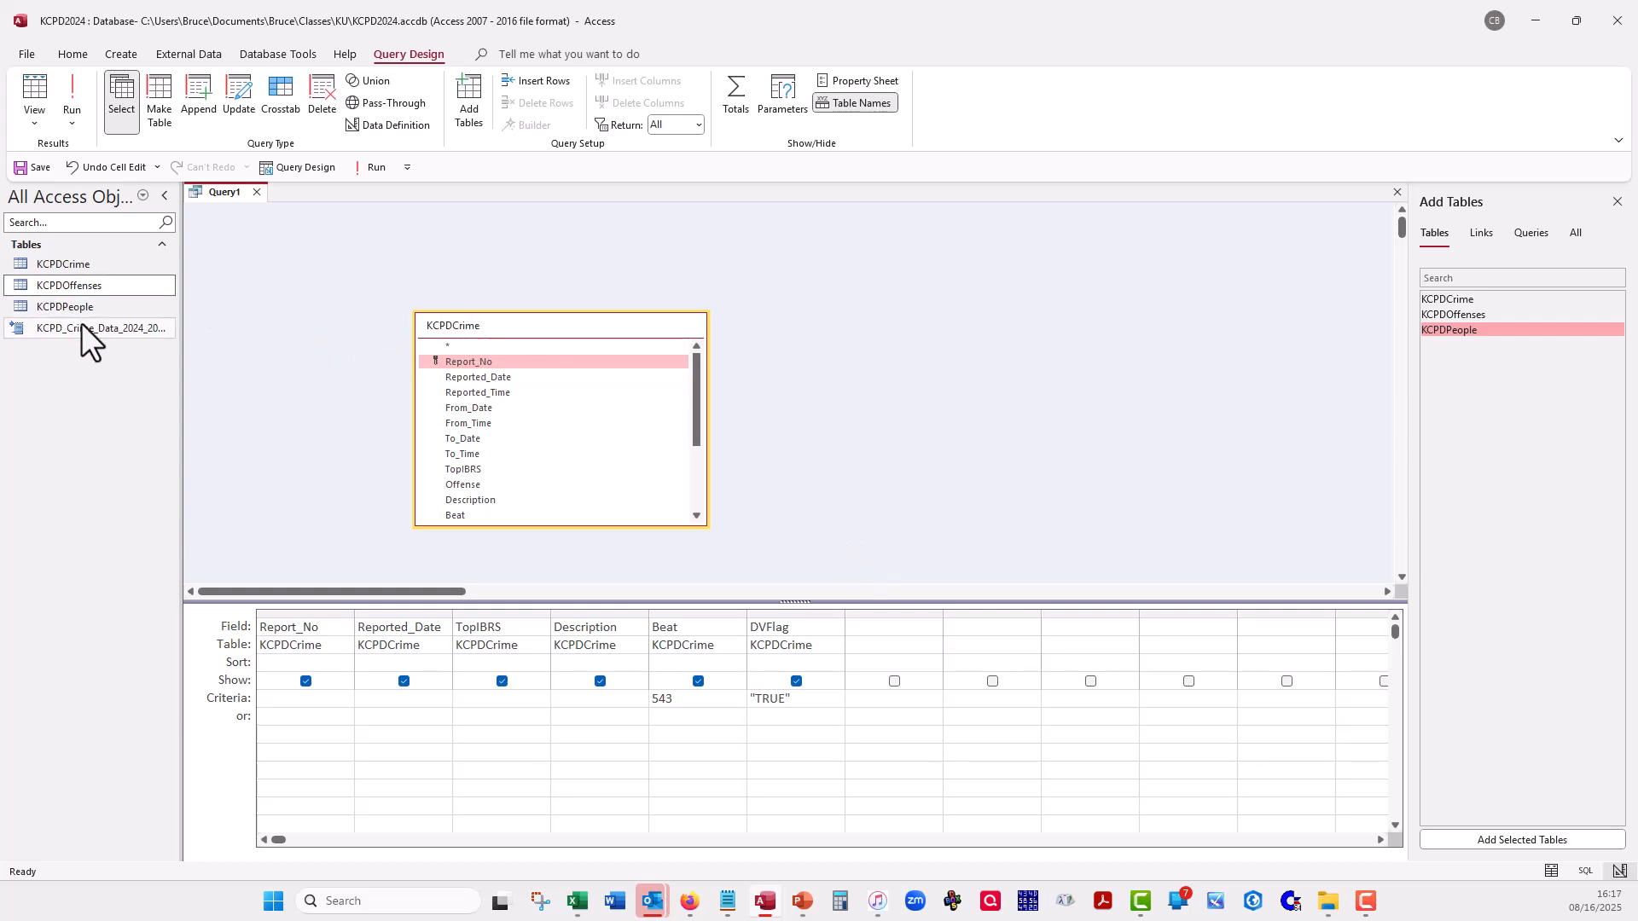
drag(74, 309, 878, 331)
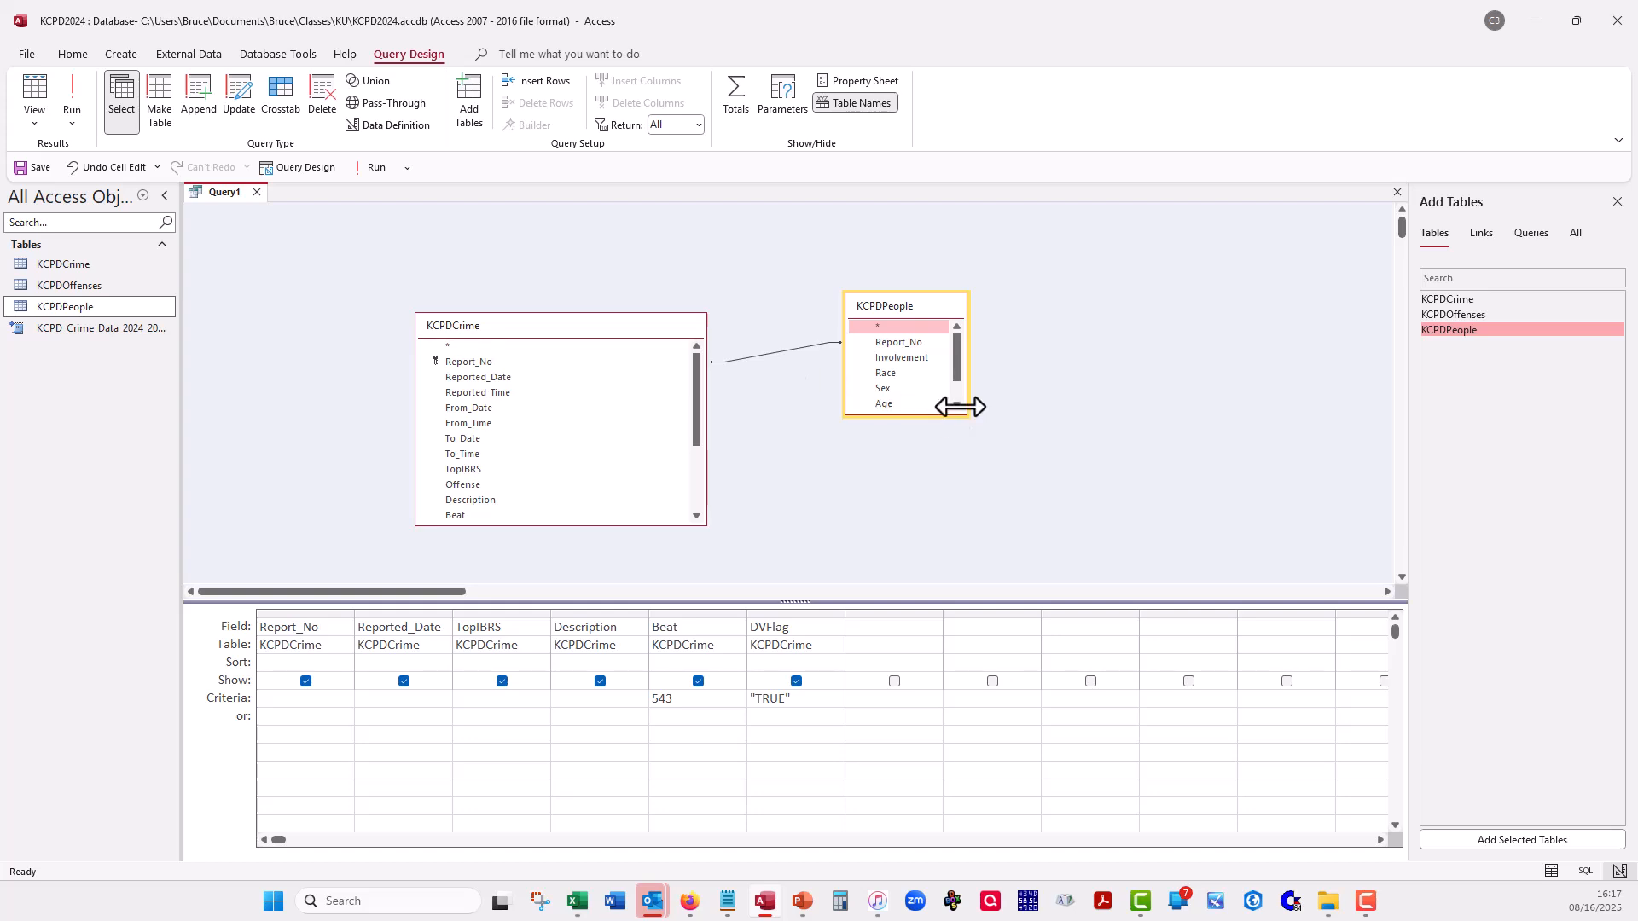
double_click(899, 404)
- Set the criterion for the Age field to <18
click(889, 698)
text(z,)
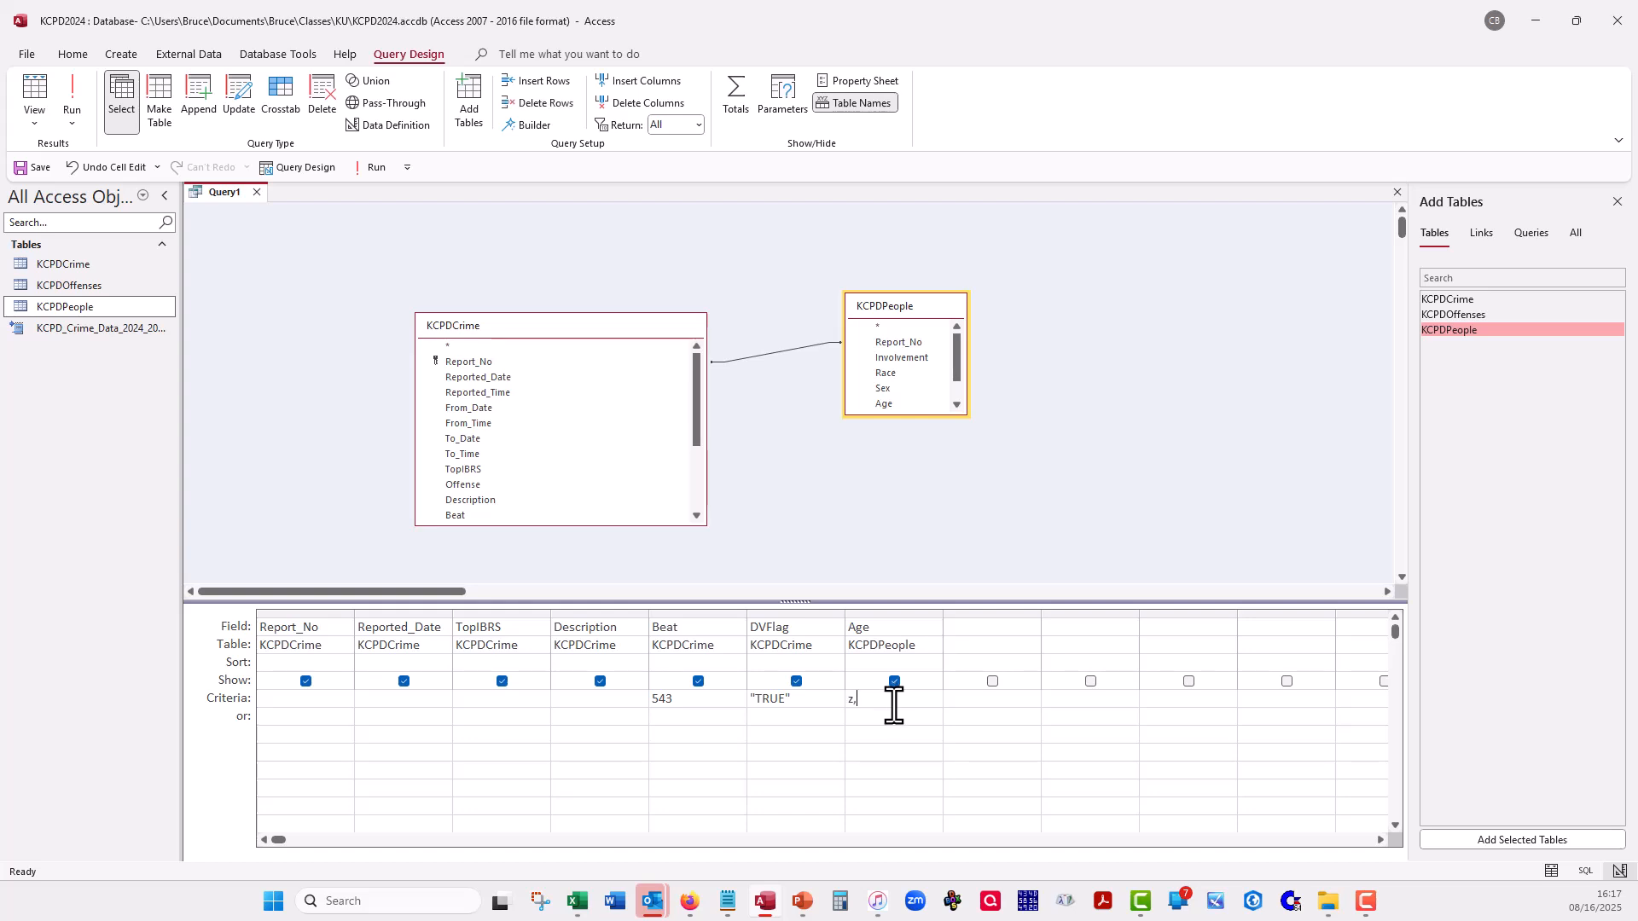
text(z)
key(BackSpace)
key(BackSpace)
key(BackSpace)
text(<18)
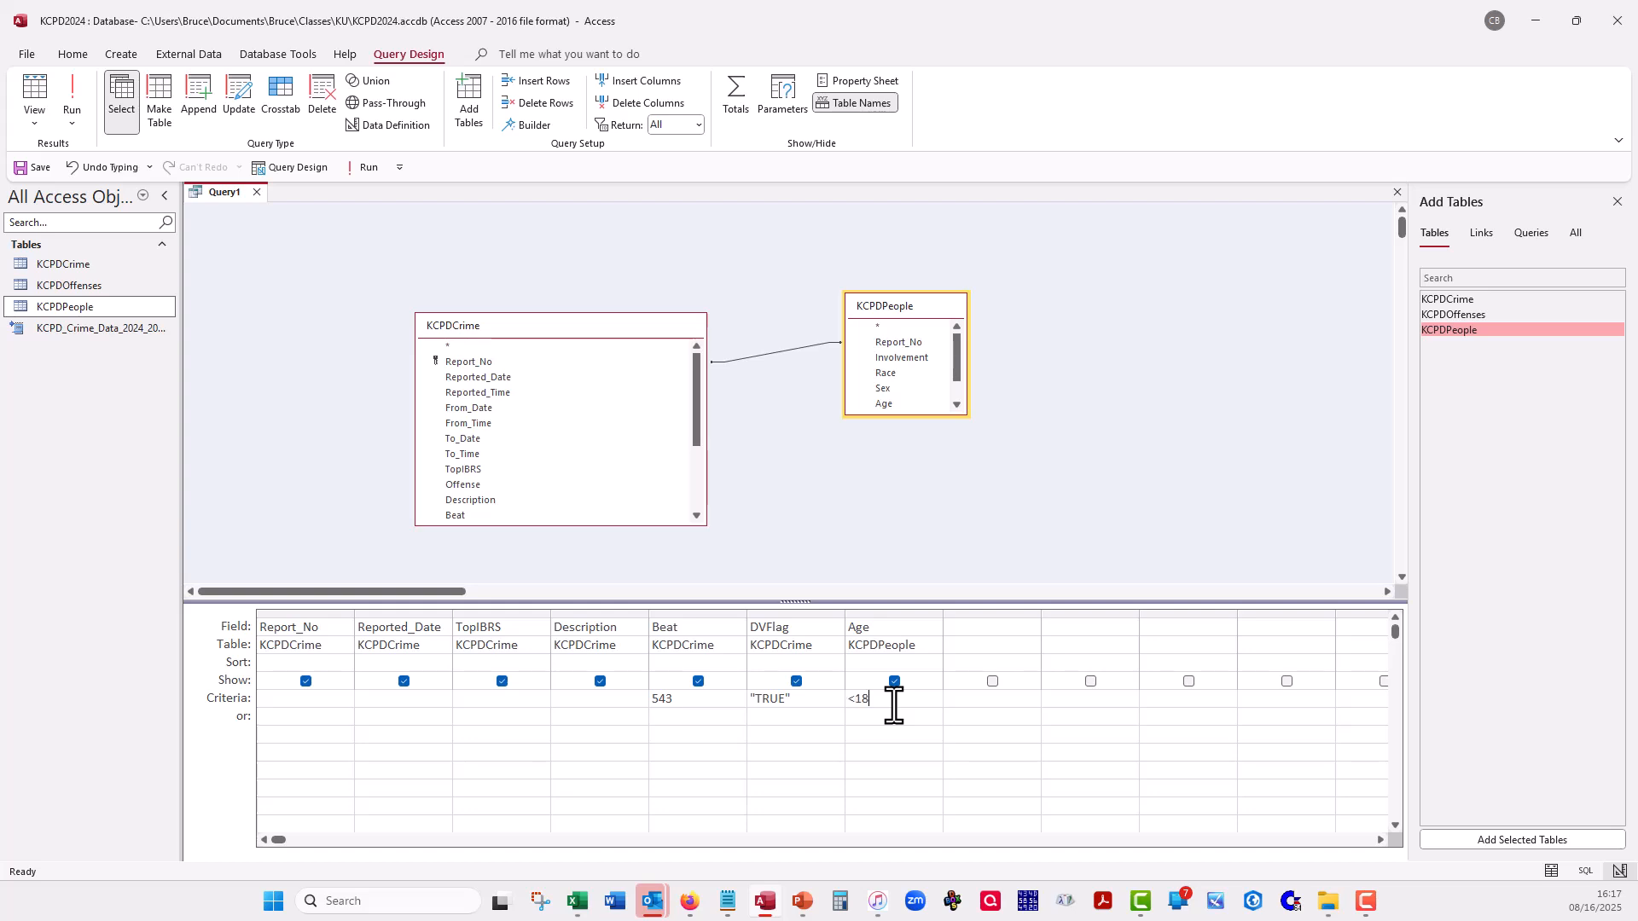
key(Tab)
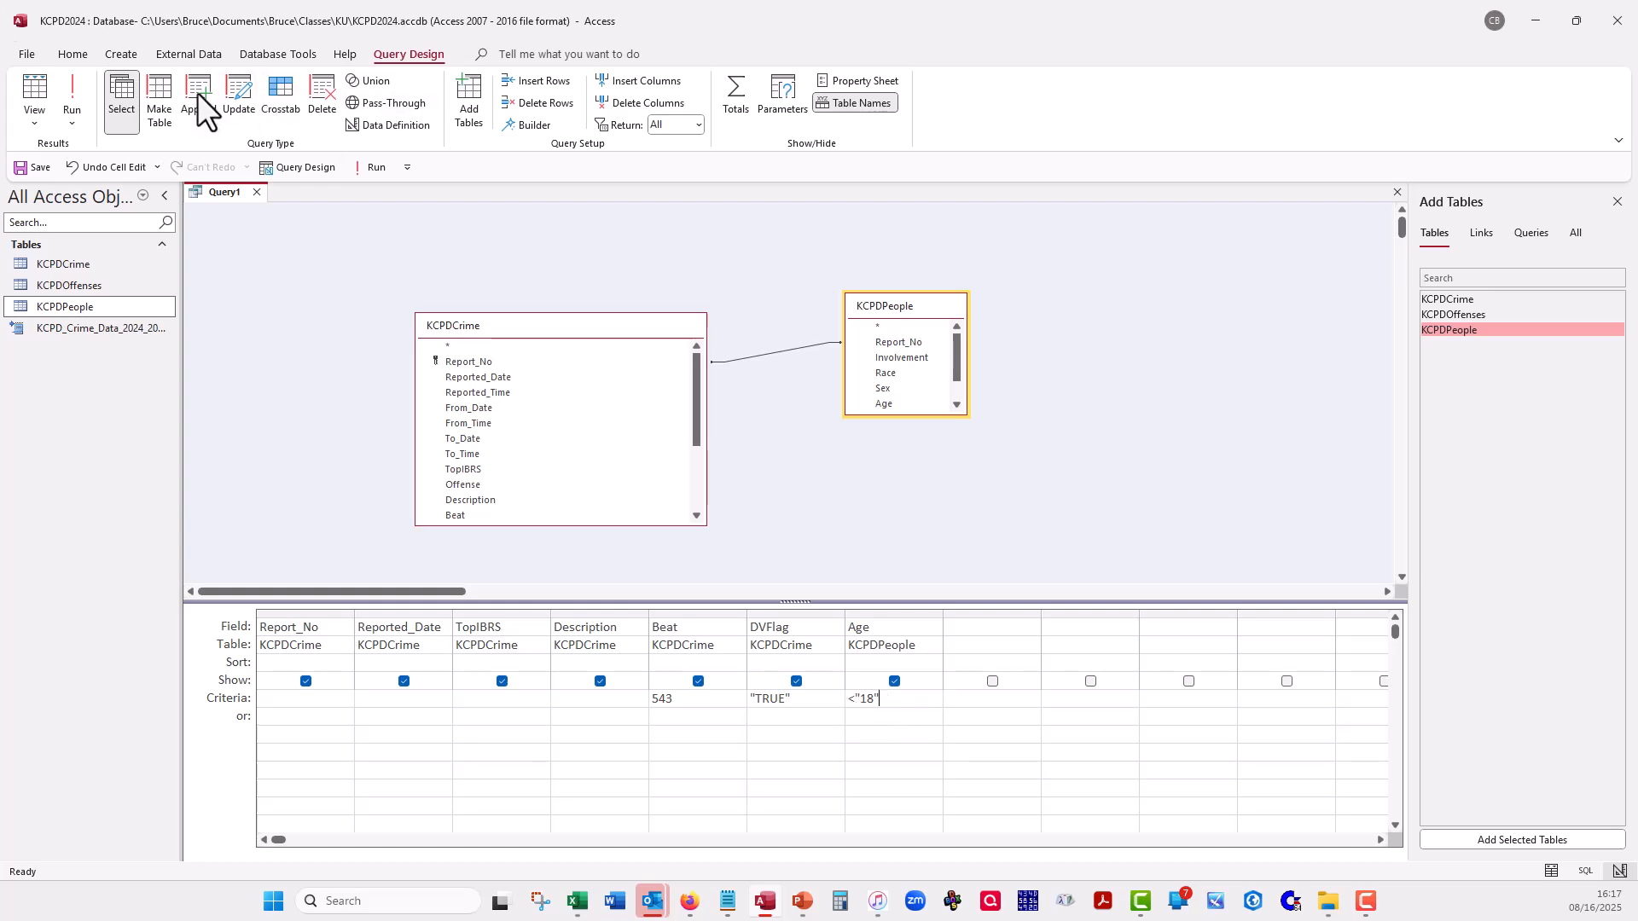
- View the query's records with the age limit applied, and clear the Age criterion in Design view
click(28, 85)
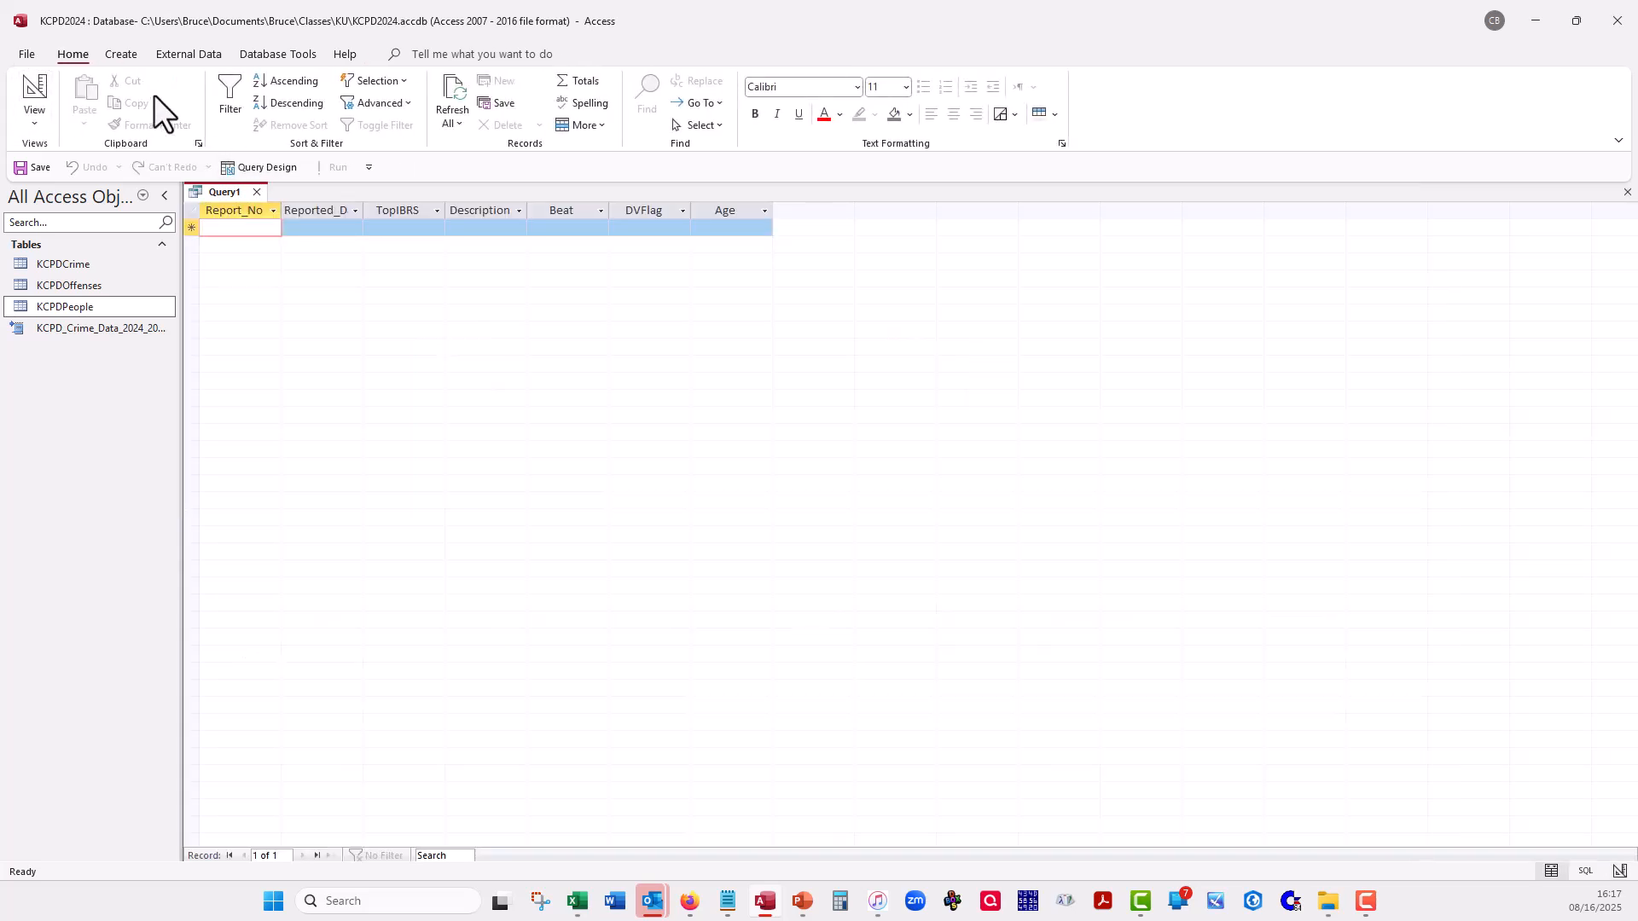
click(39, 94)
key(BackSpace)
key(BackSpace)
key(BackSpace)
key(BackSpace)
key(BackSpace)
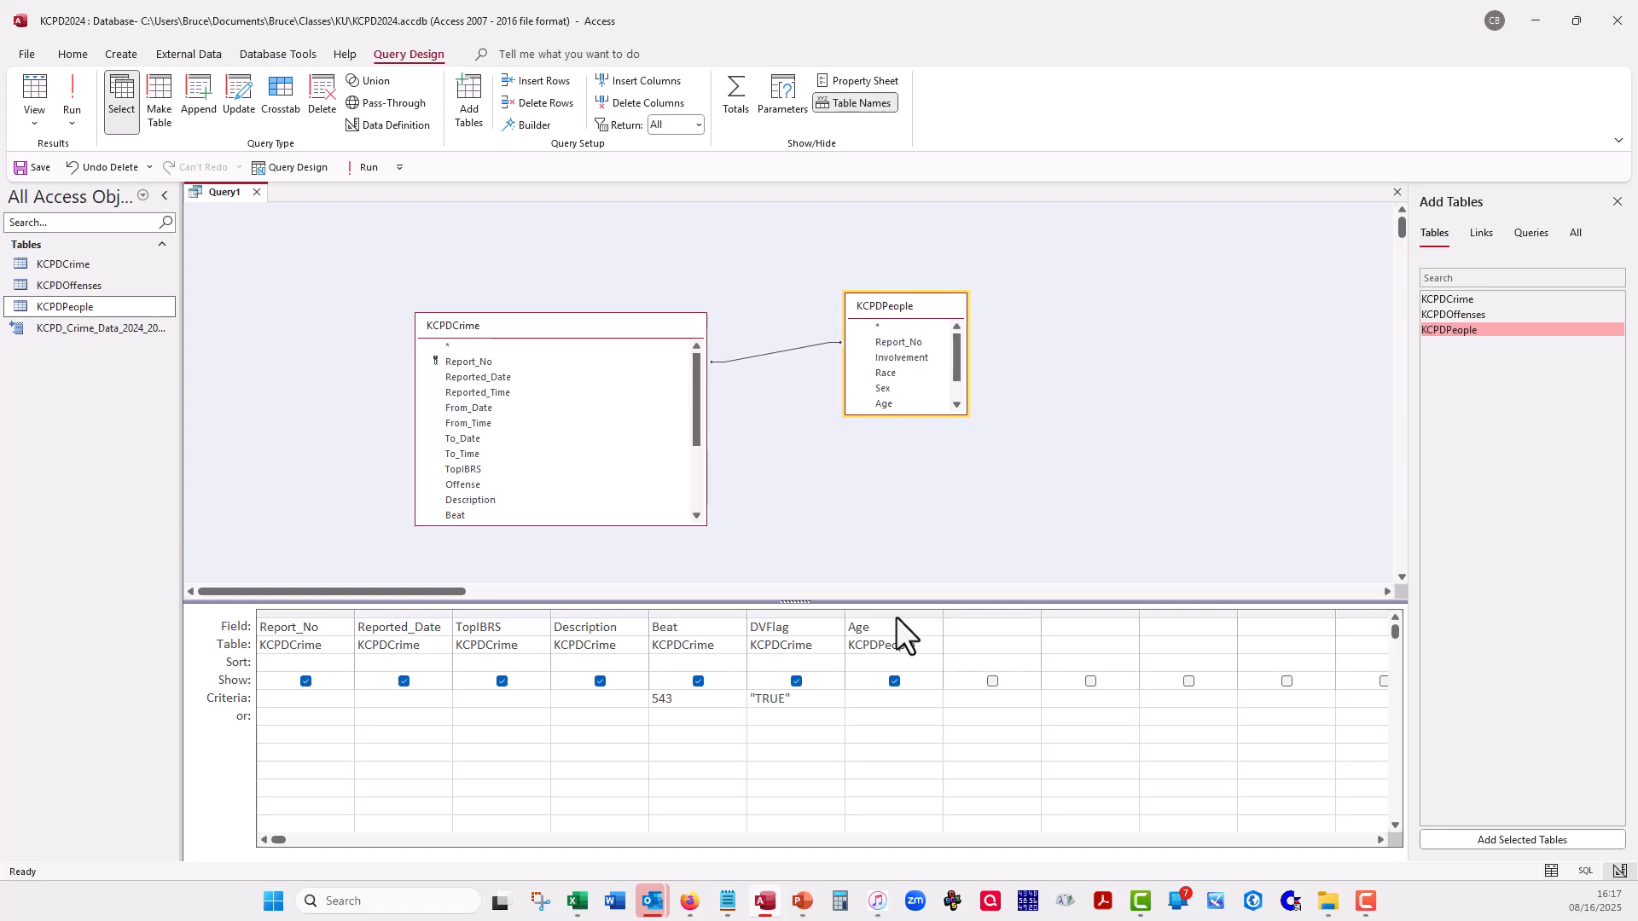
- View the query's records without the age limit, examine the Age column, and return to Design view
click(33, 89)
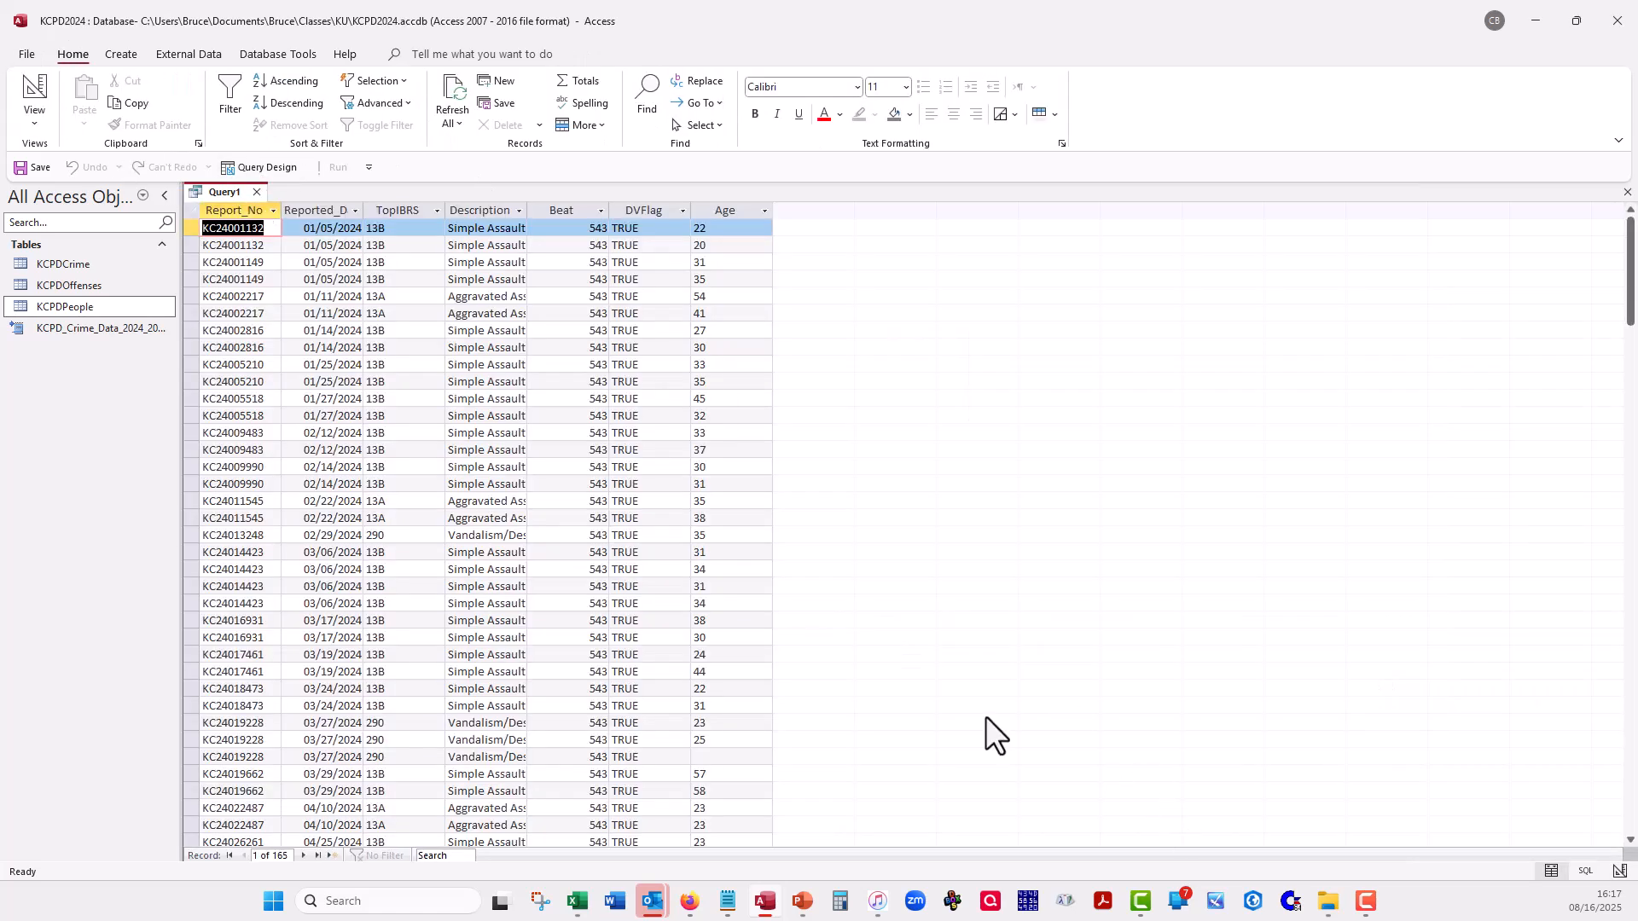
scroll(664, 480, down, 5)
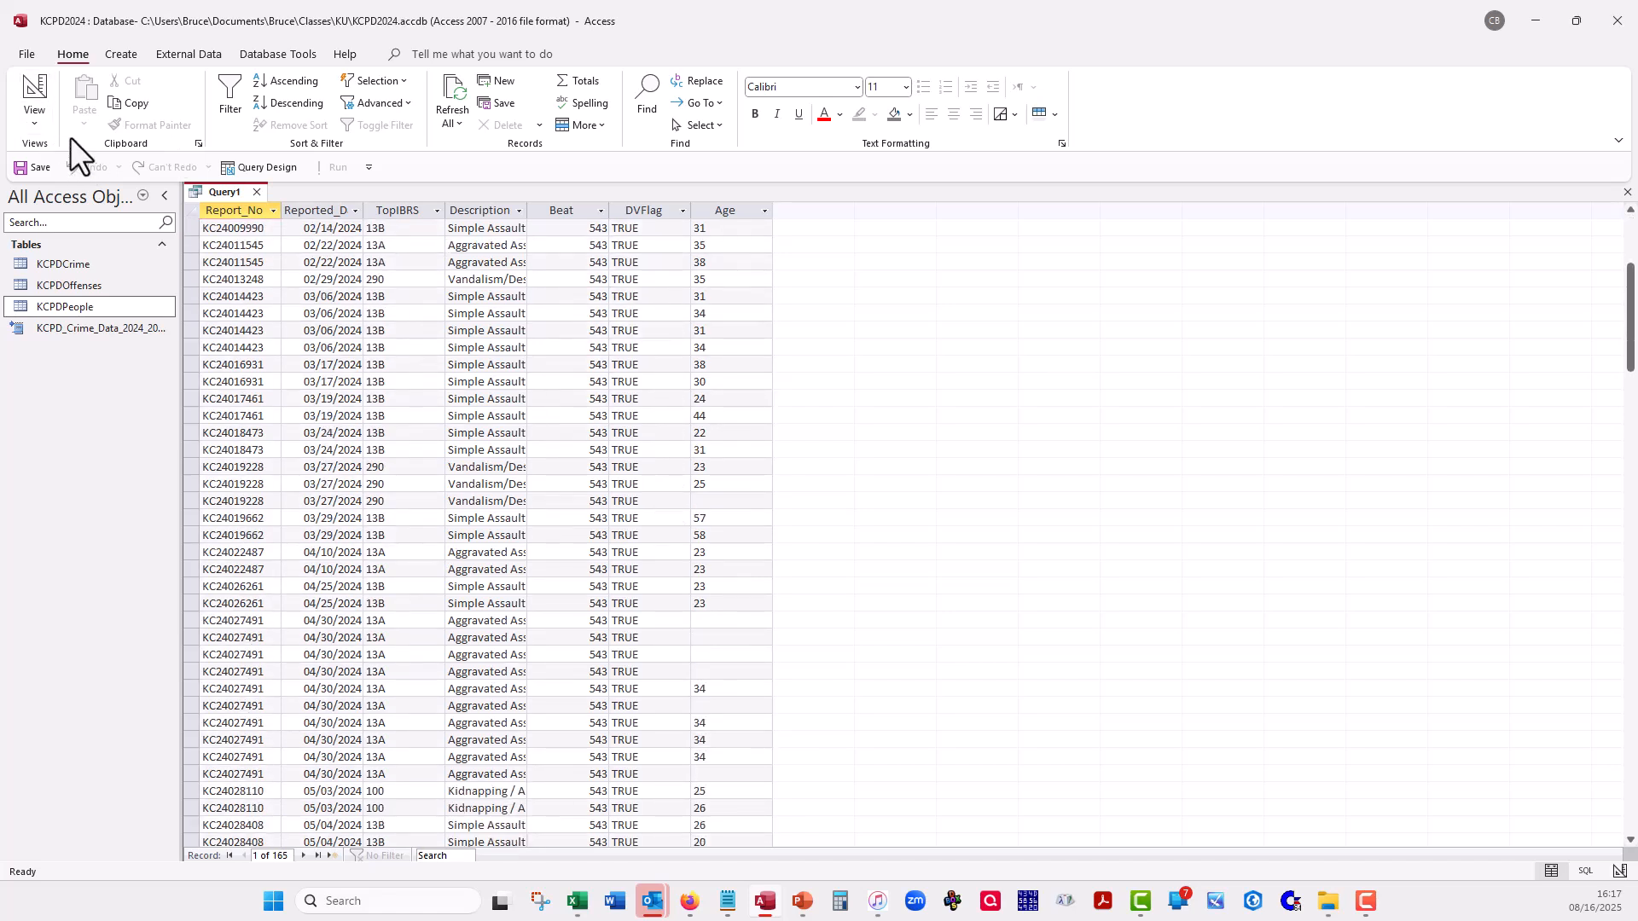
click(35, 87)
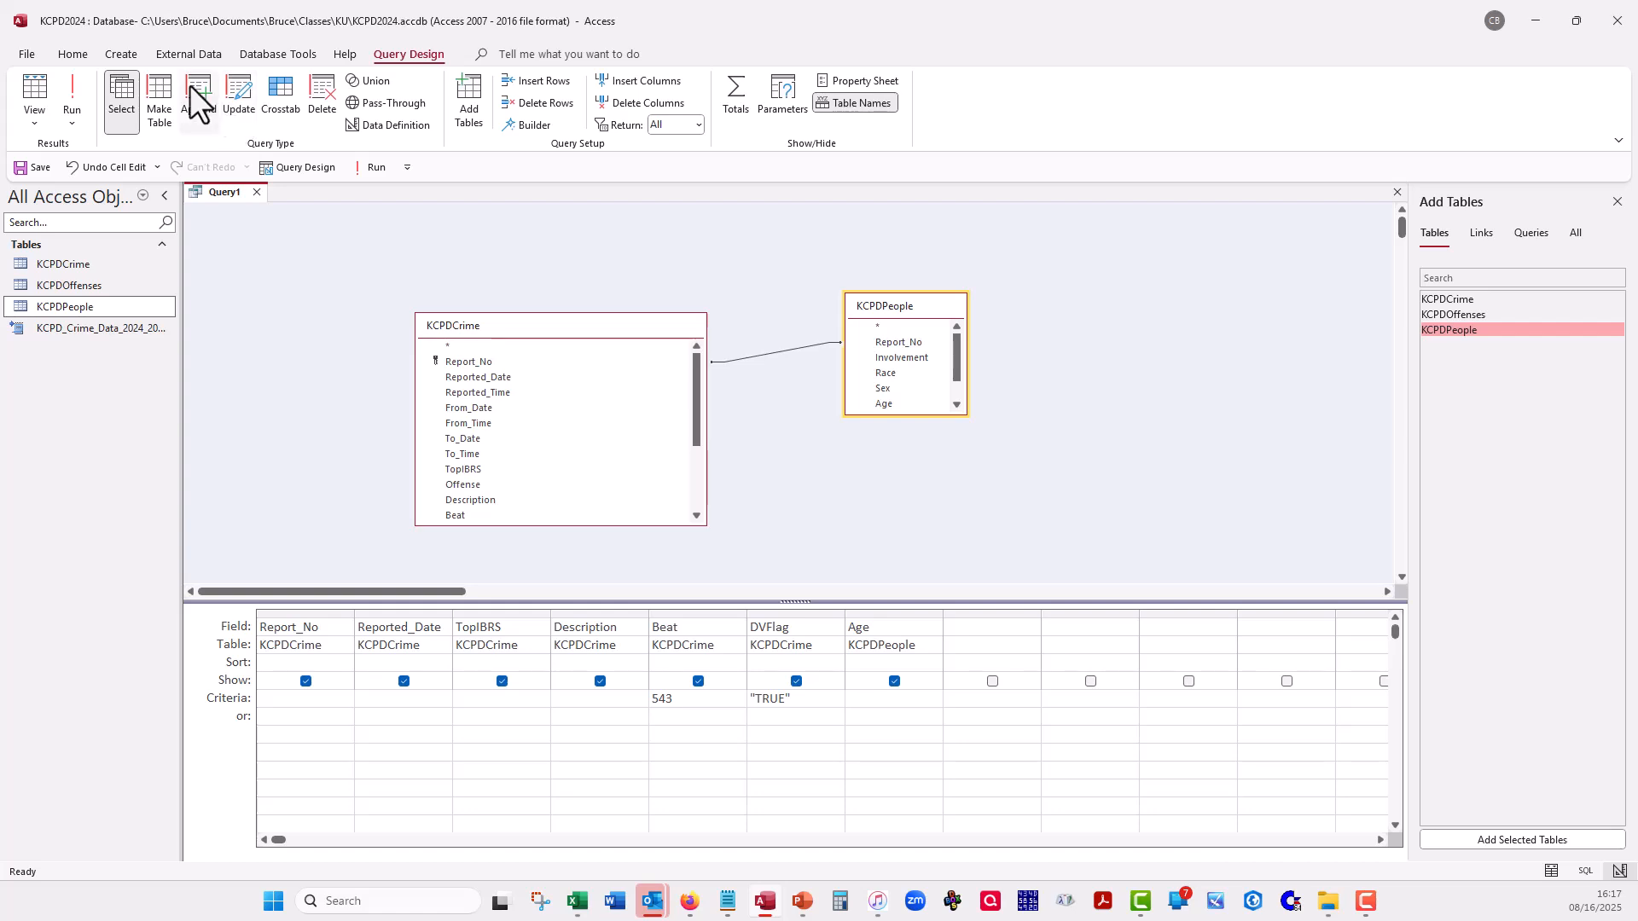
- Add the Involvement field from KCPDPeople to the query and check its codes in the query's records
double_click(888, 358)
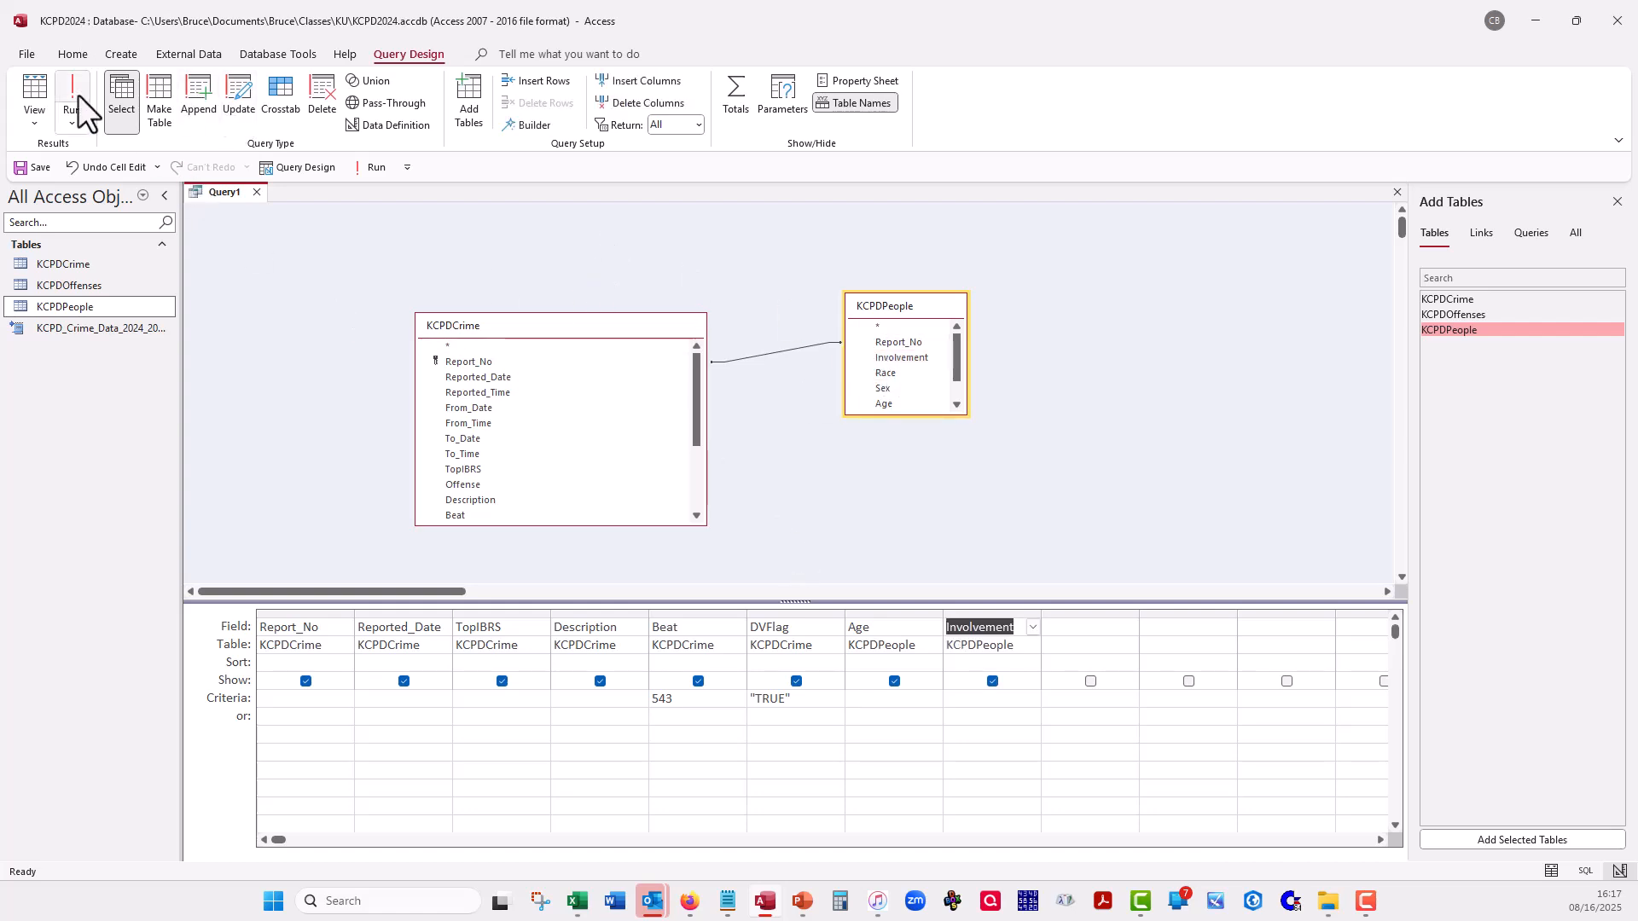
click(33, 85)
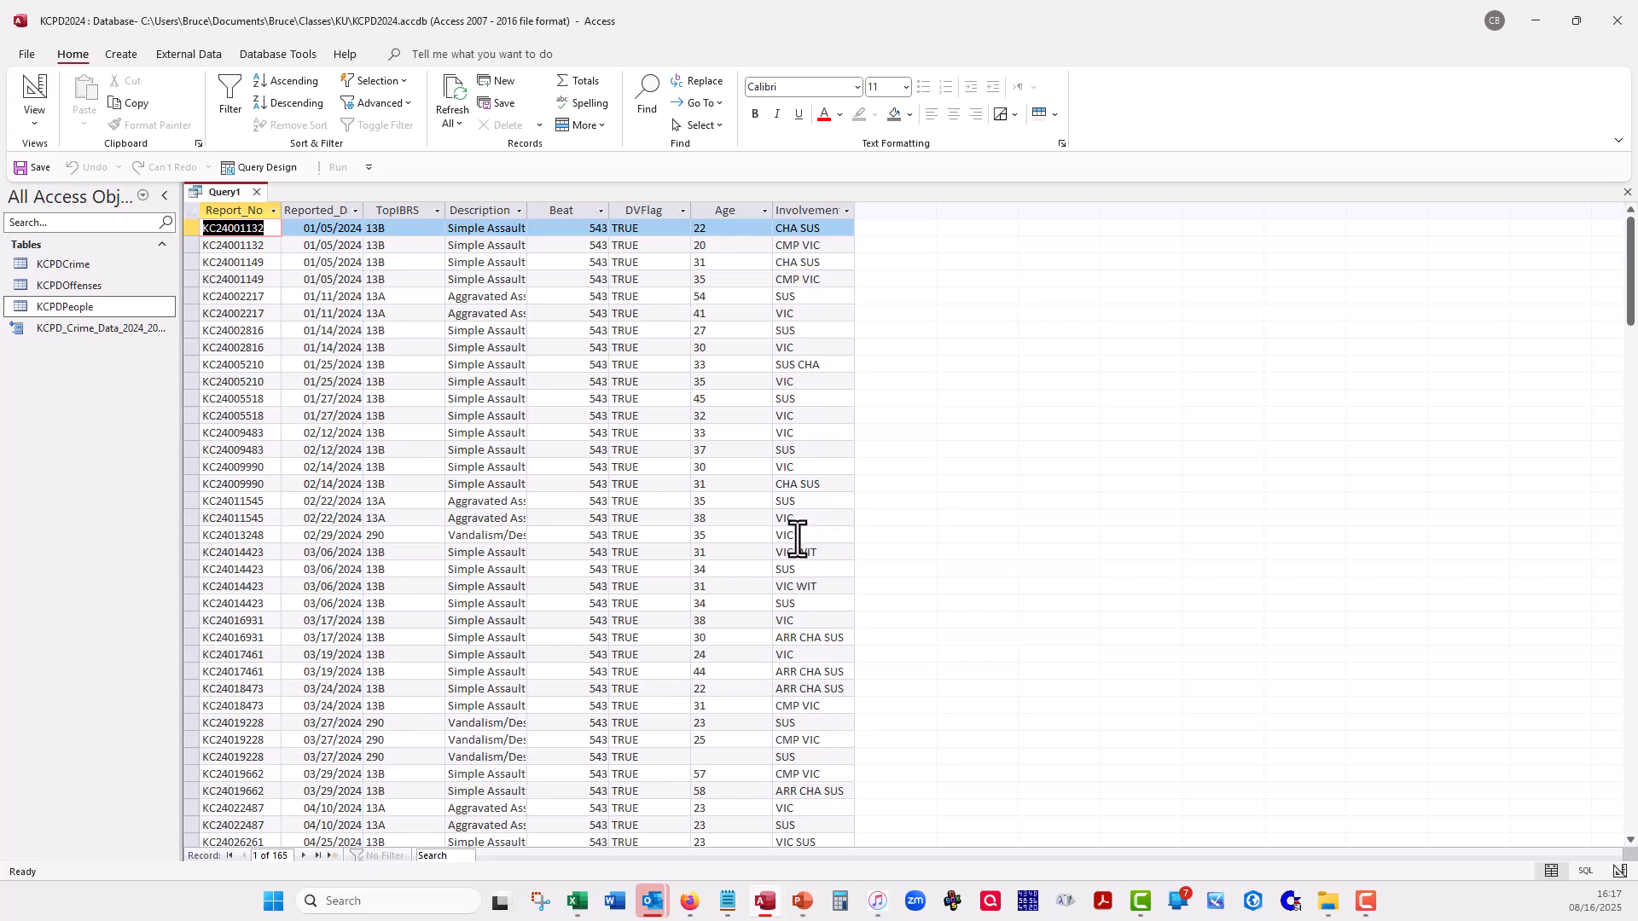
click(791, 705)
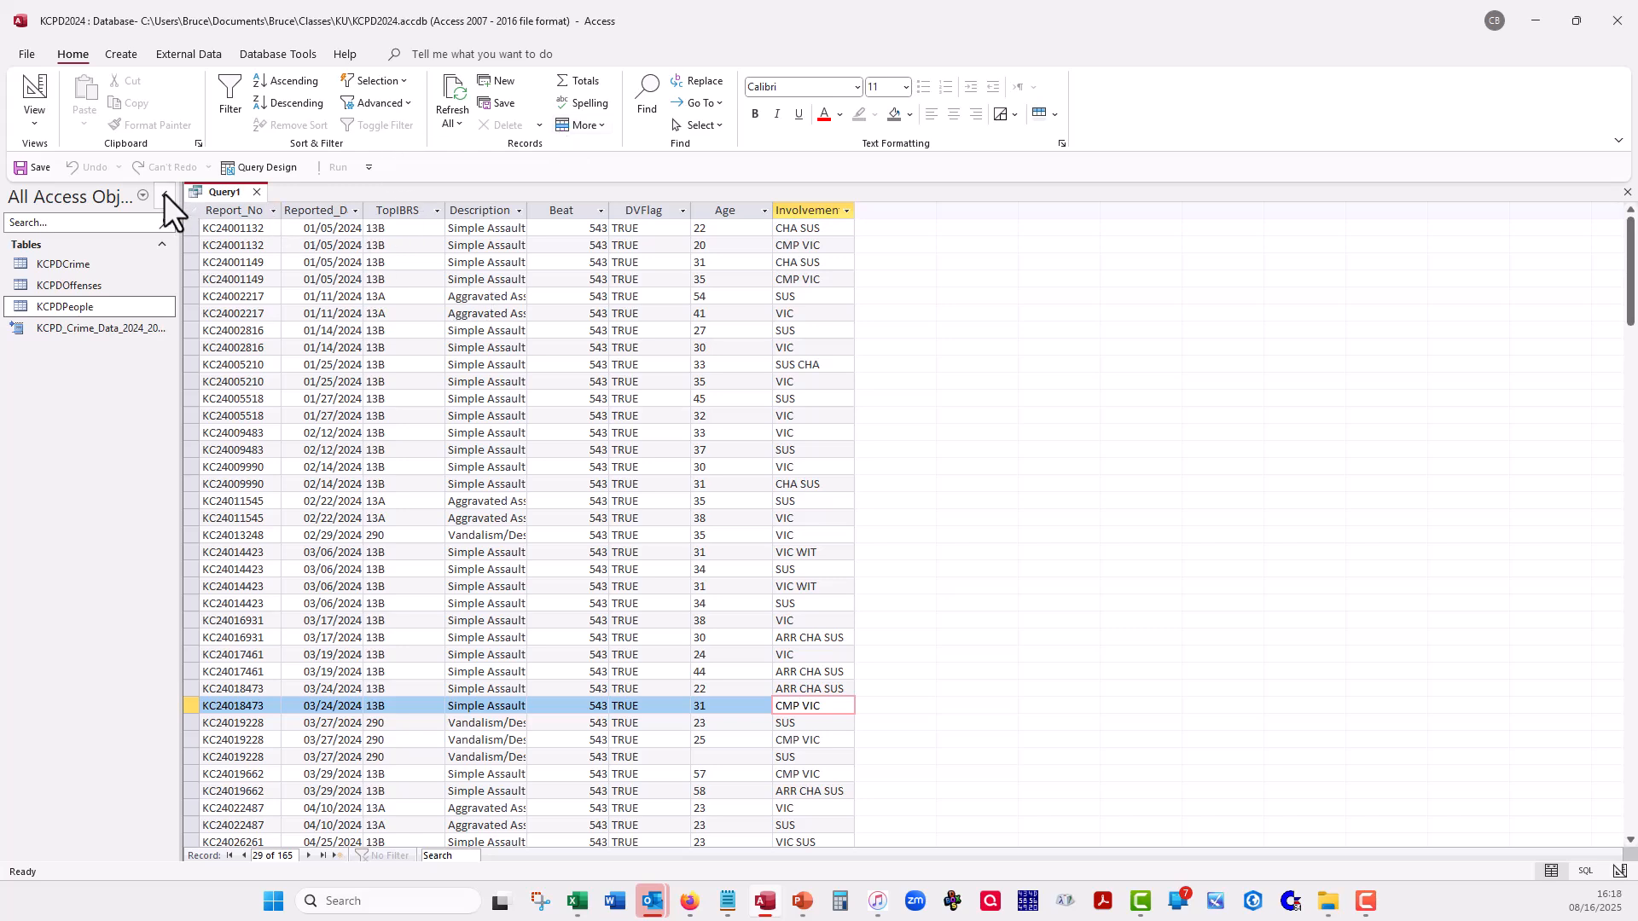
click(35, 79)
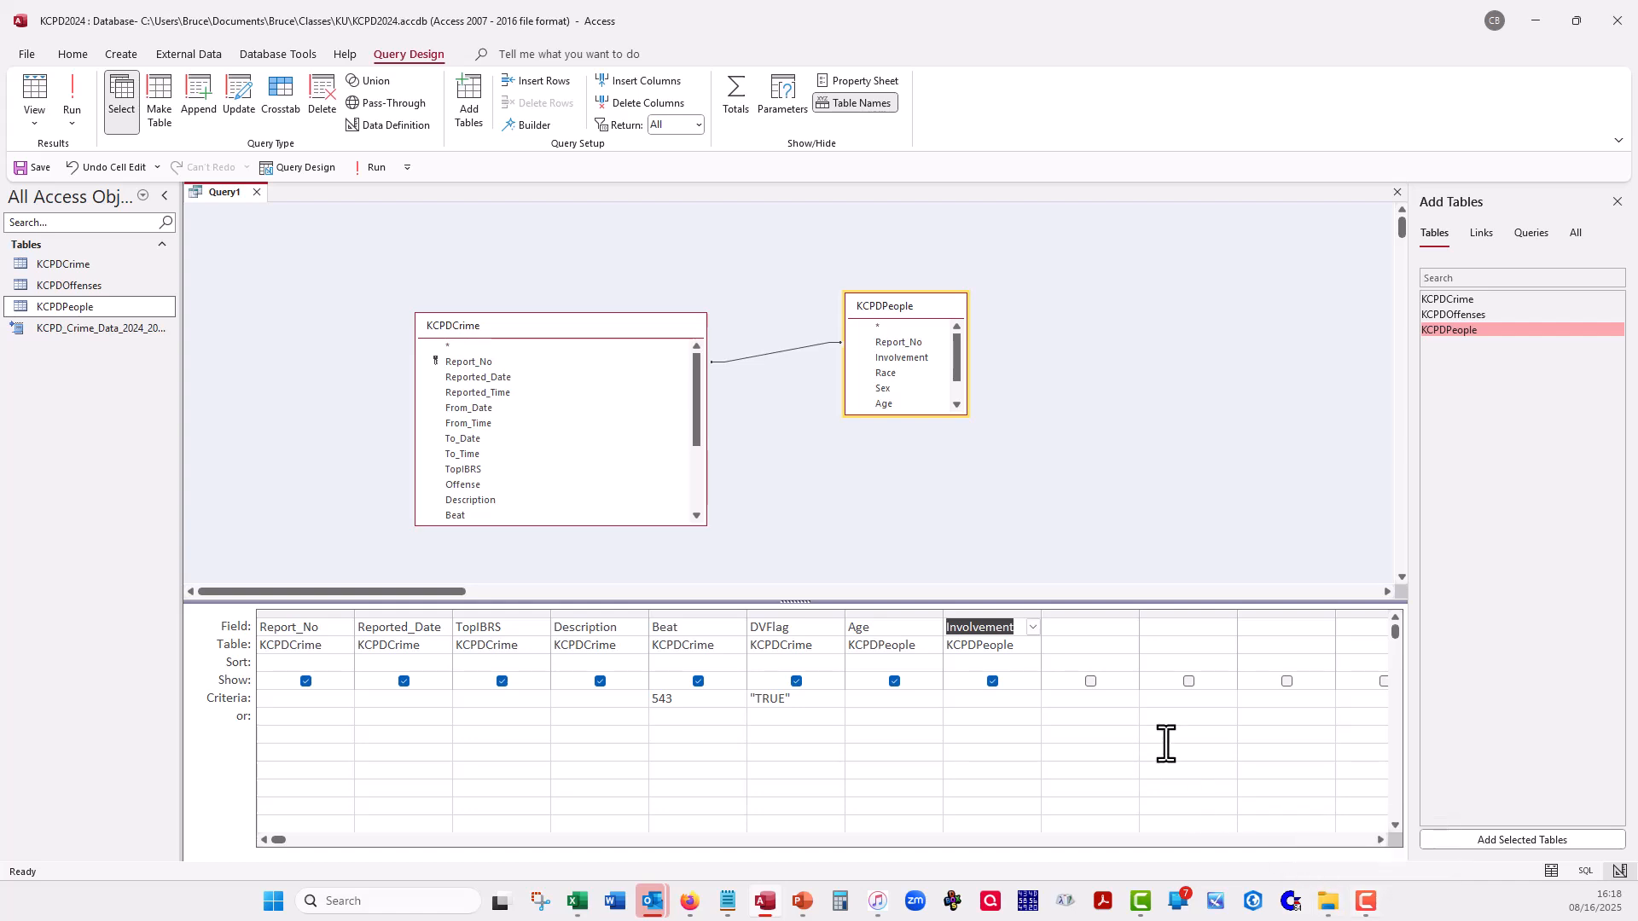
- Set the criterion for the Involvement field to *VIC* so any code containing VIC matches
click(971, 699)
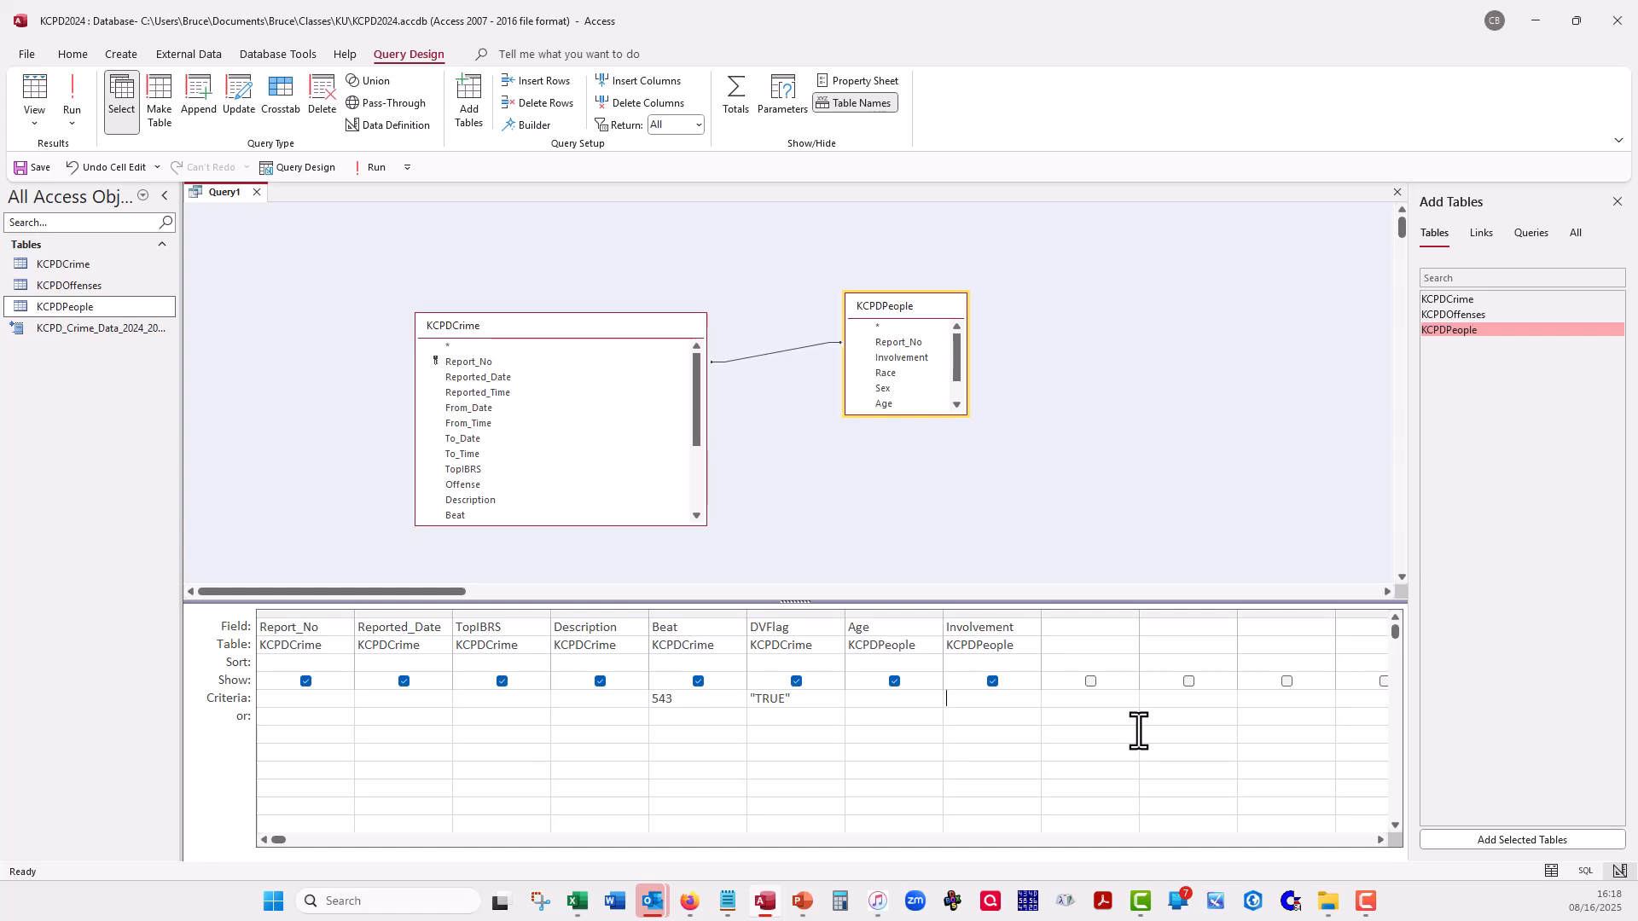
text(*VIC*)
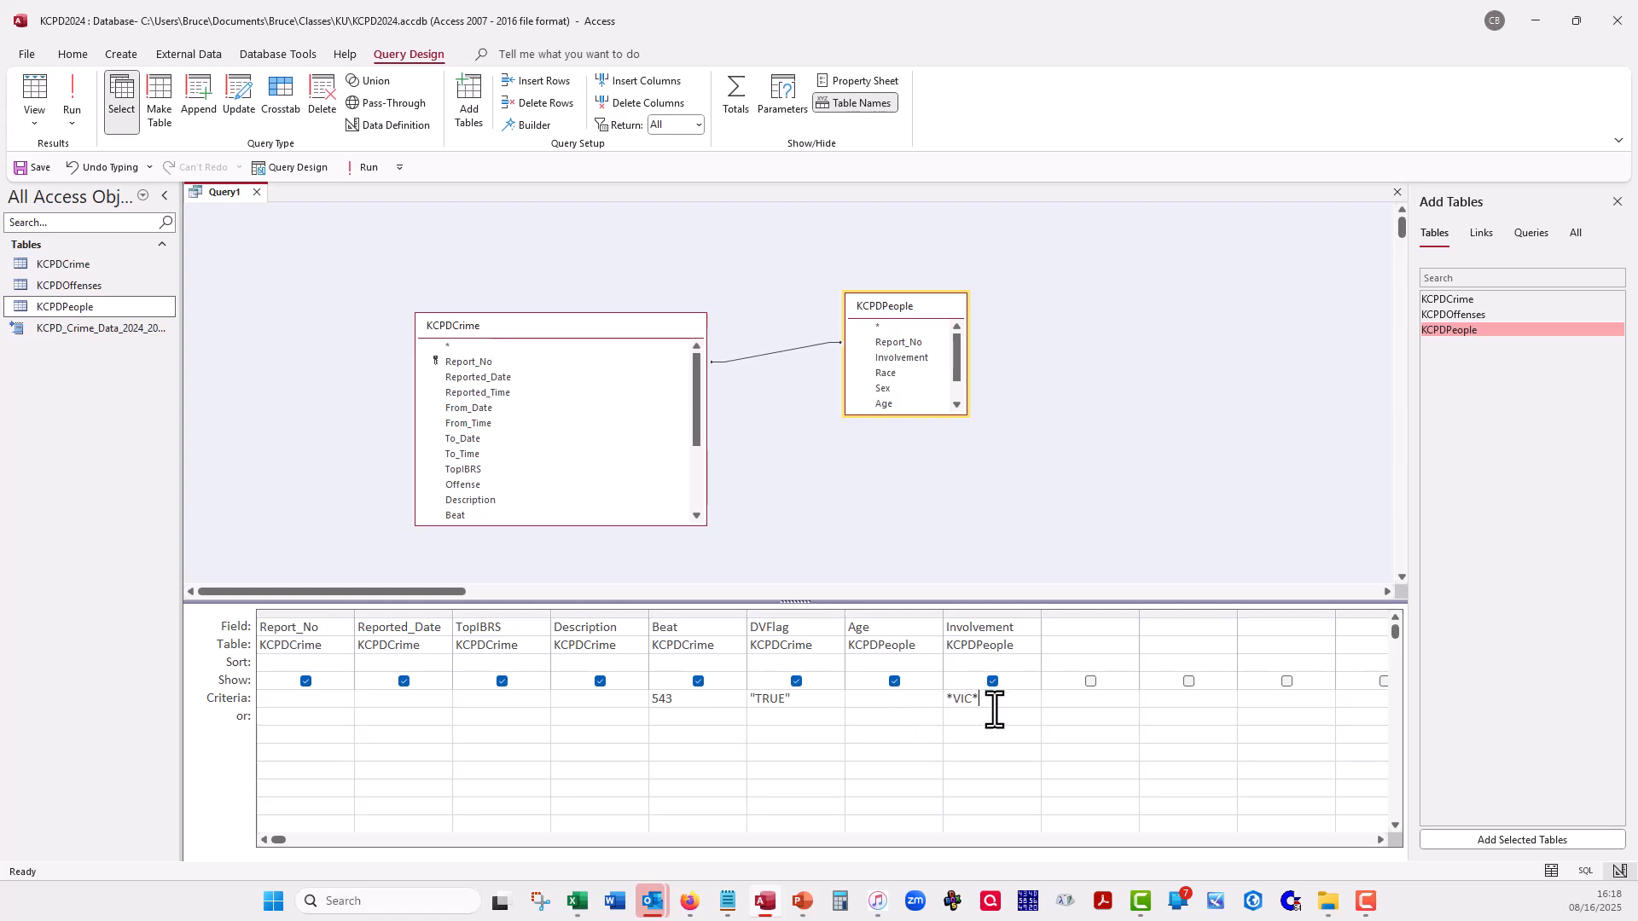
key(Return)
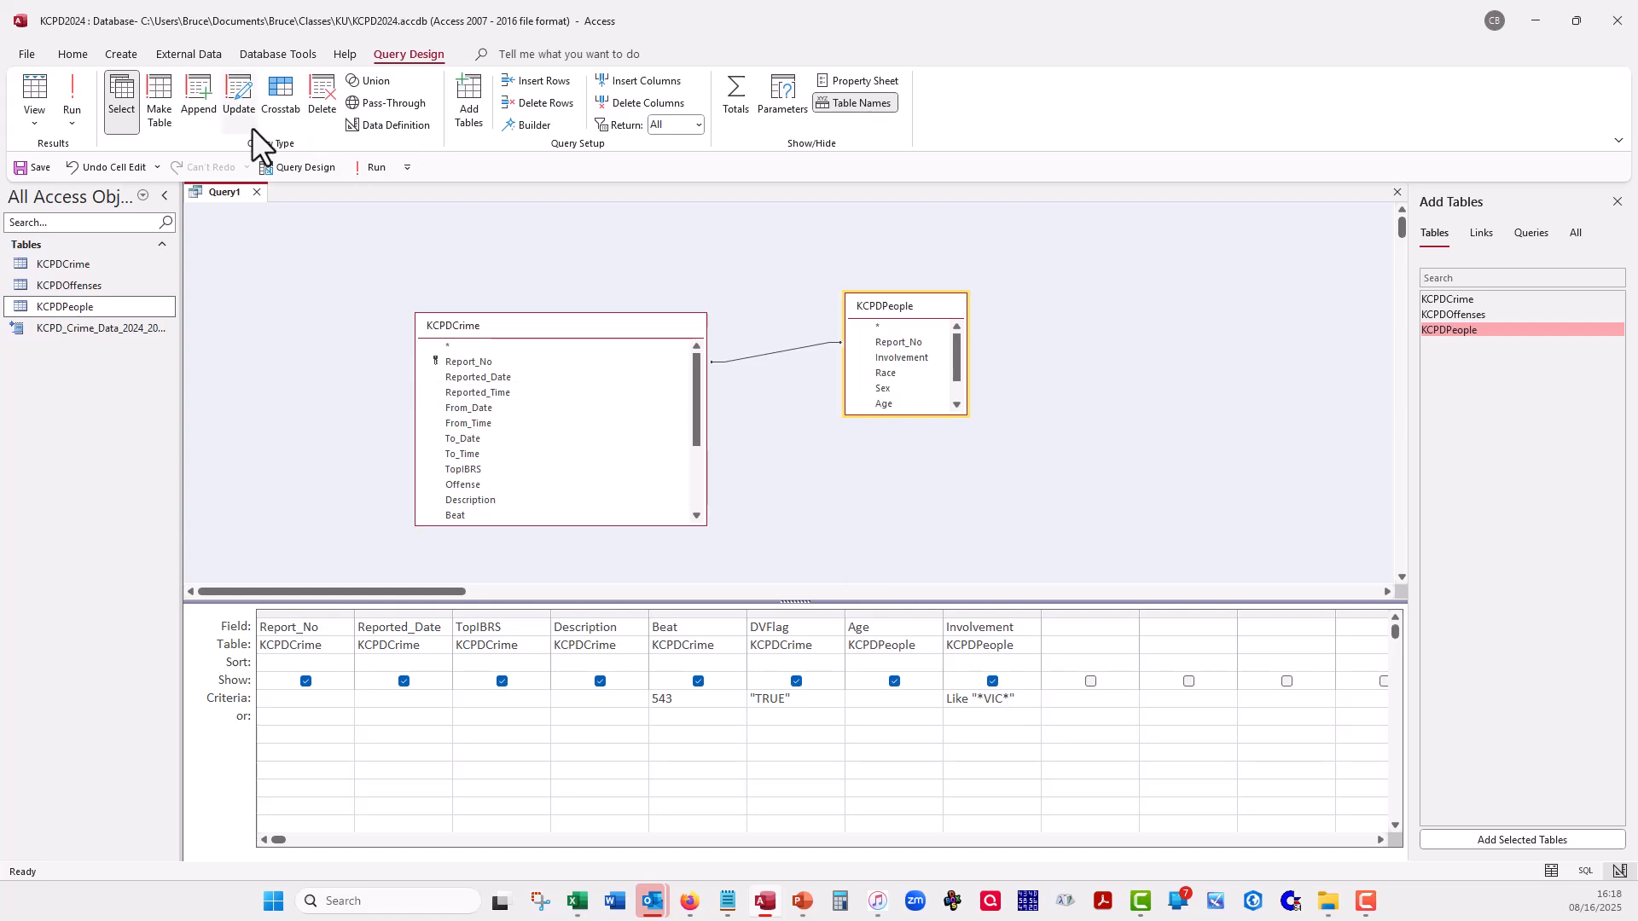
- View the victim records returned by the query, examine their Age and Involvement values, and return to Design view
click(32, 87)
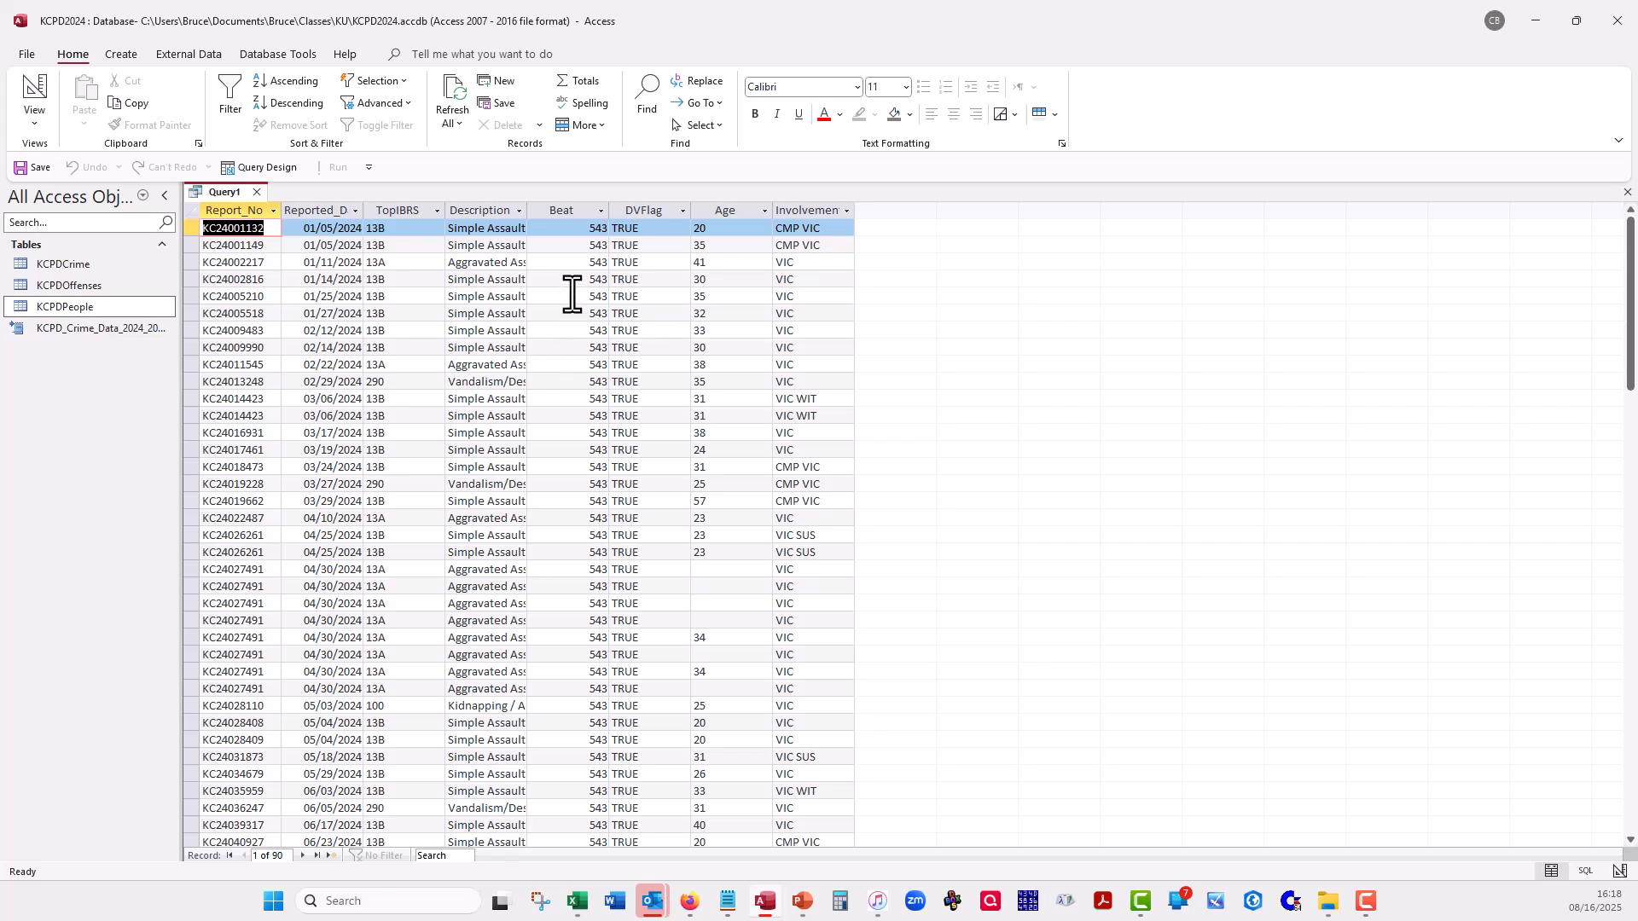
scroll(723, 326, down, 8)
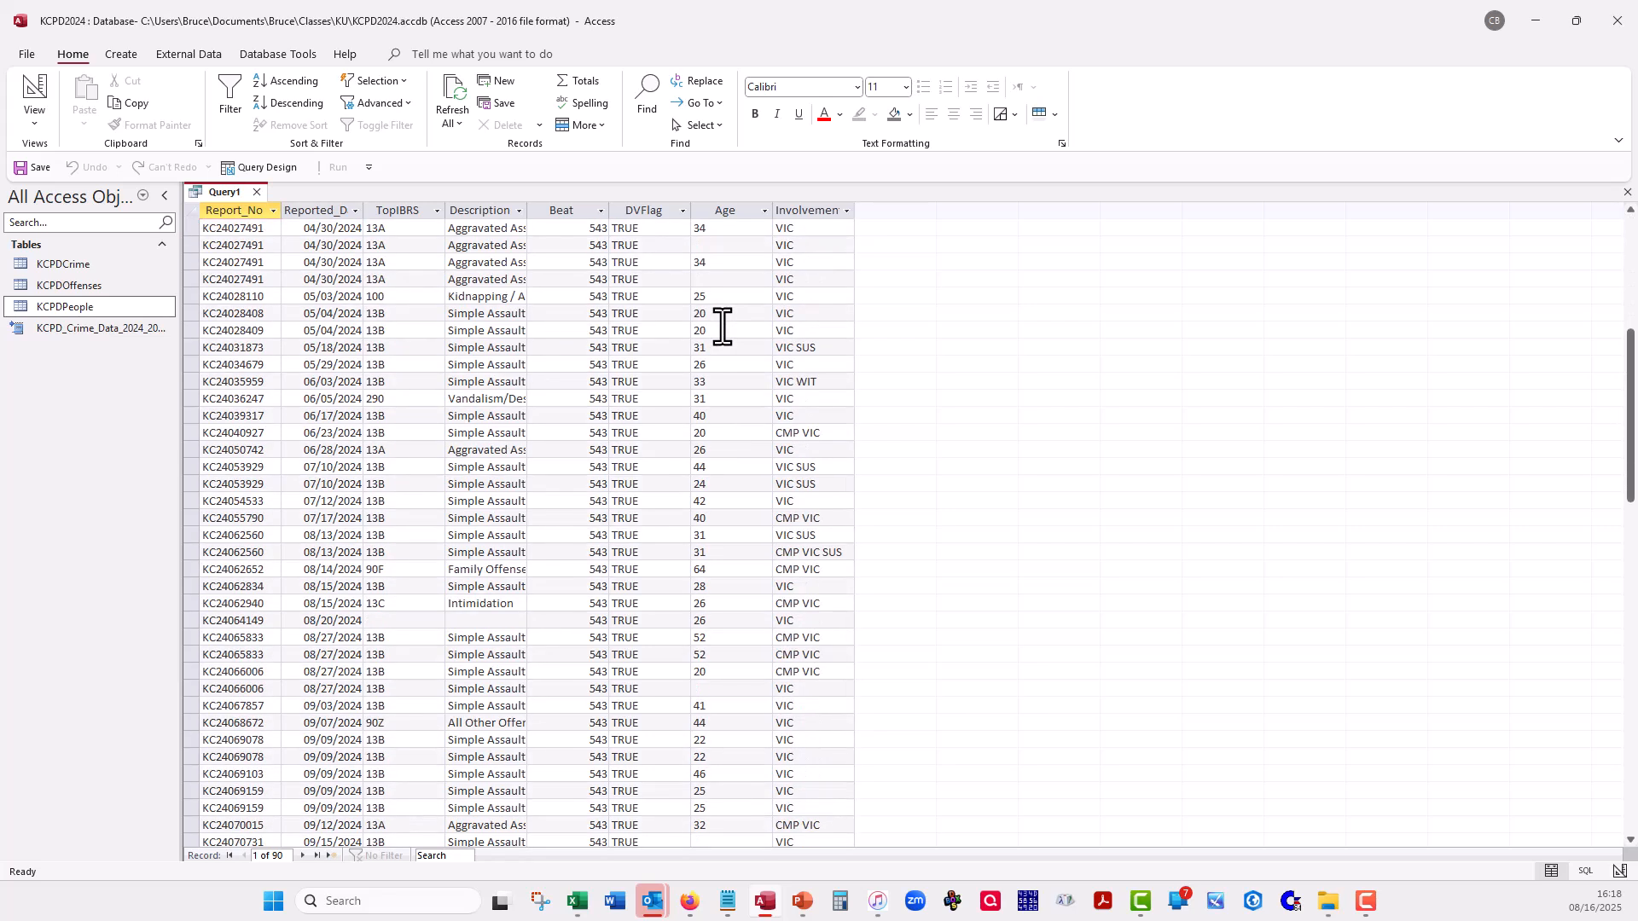
scroll(723, 326, down, 12)
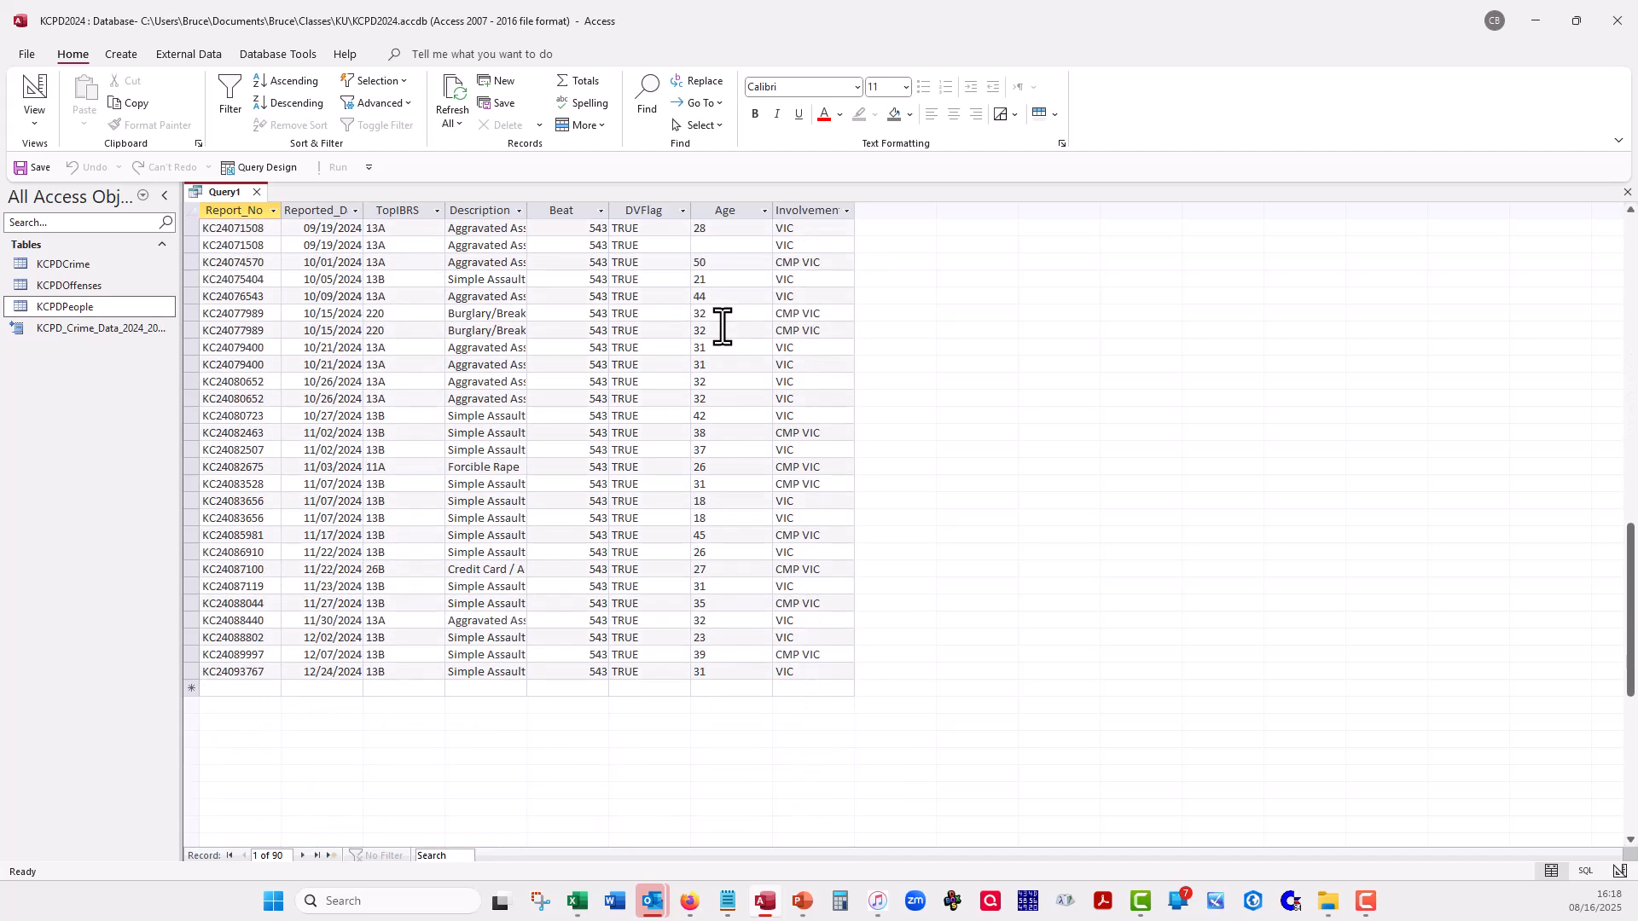
scroll(723, 327, up, 20)
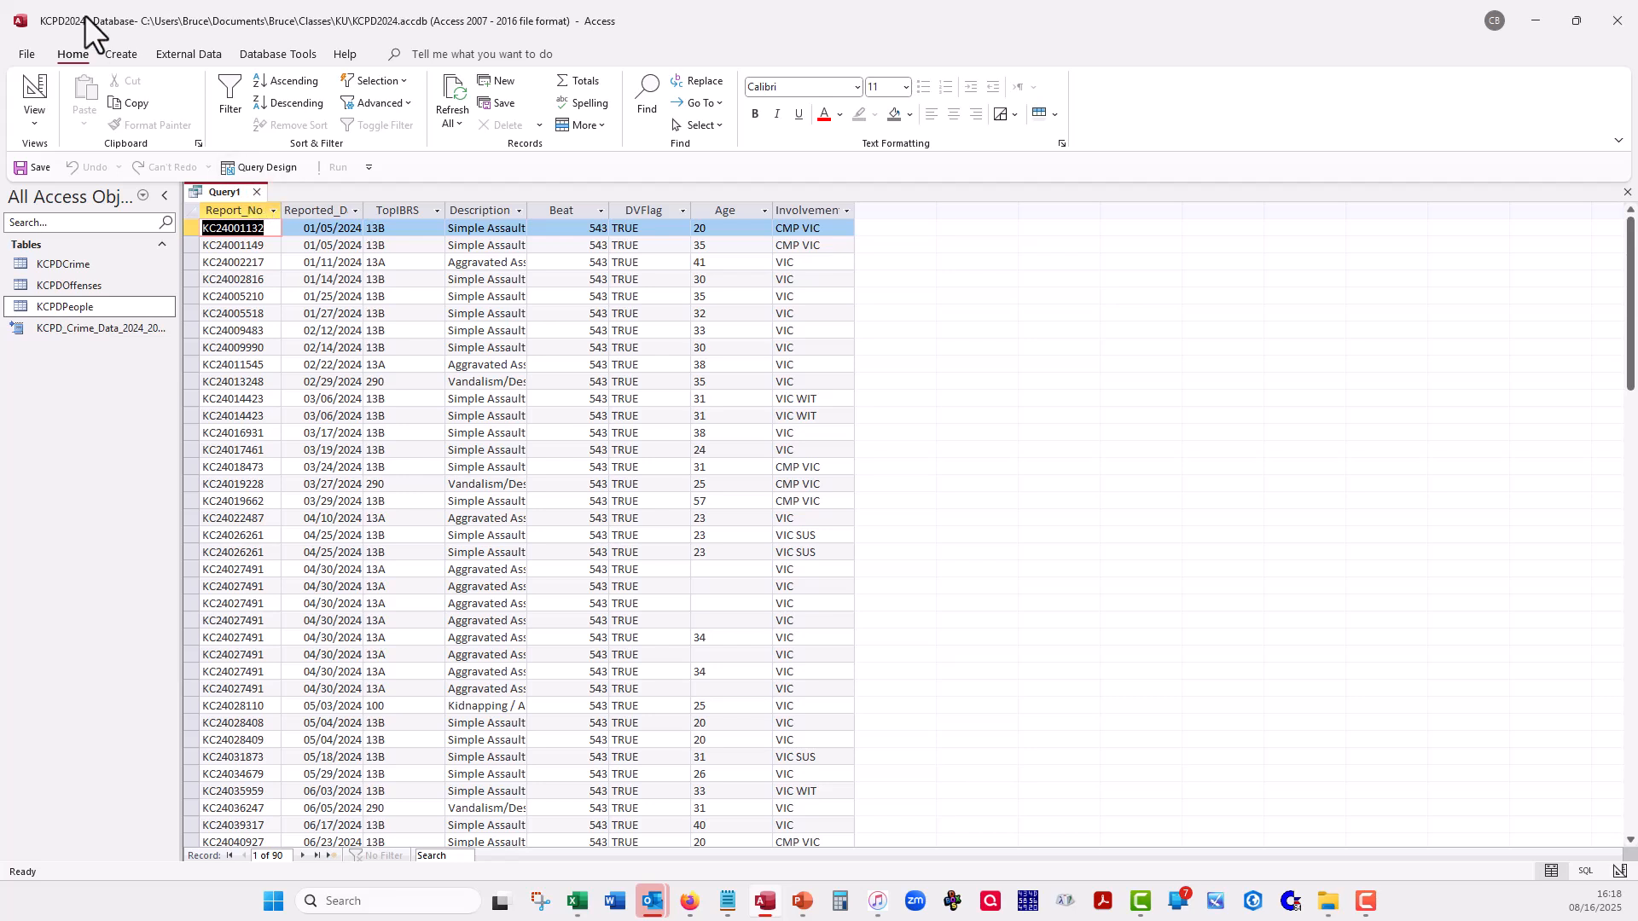
click(26, 81)
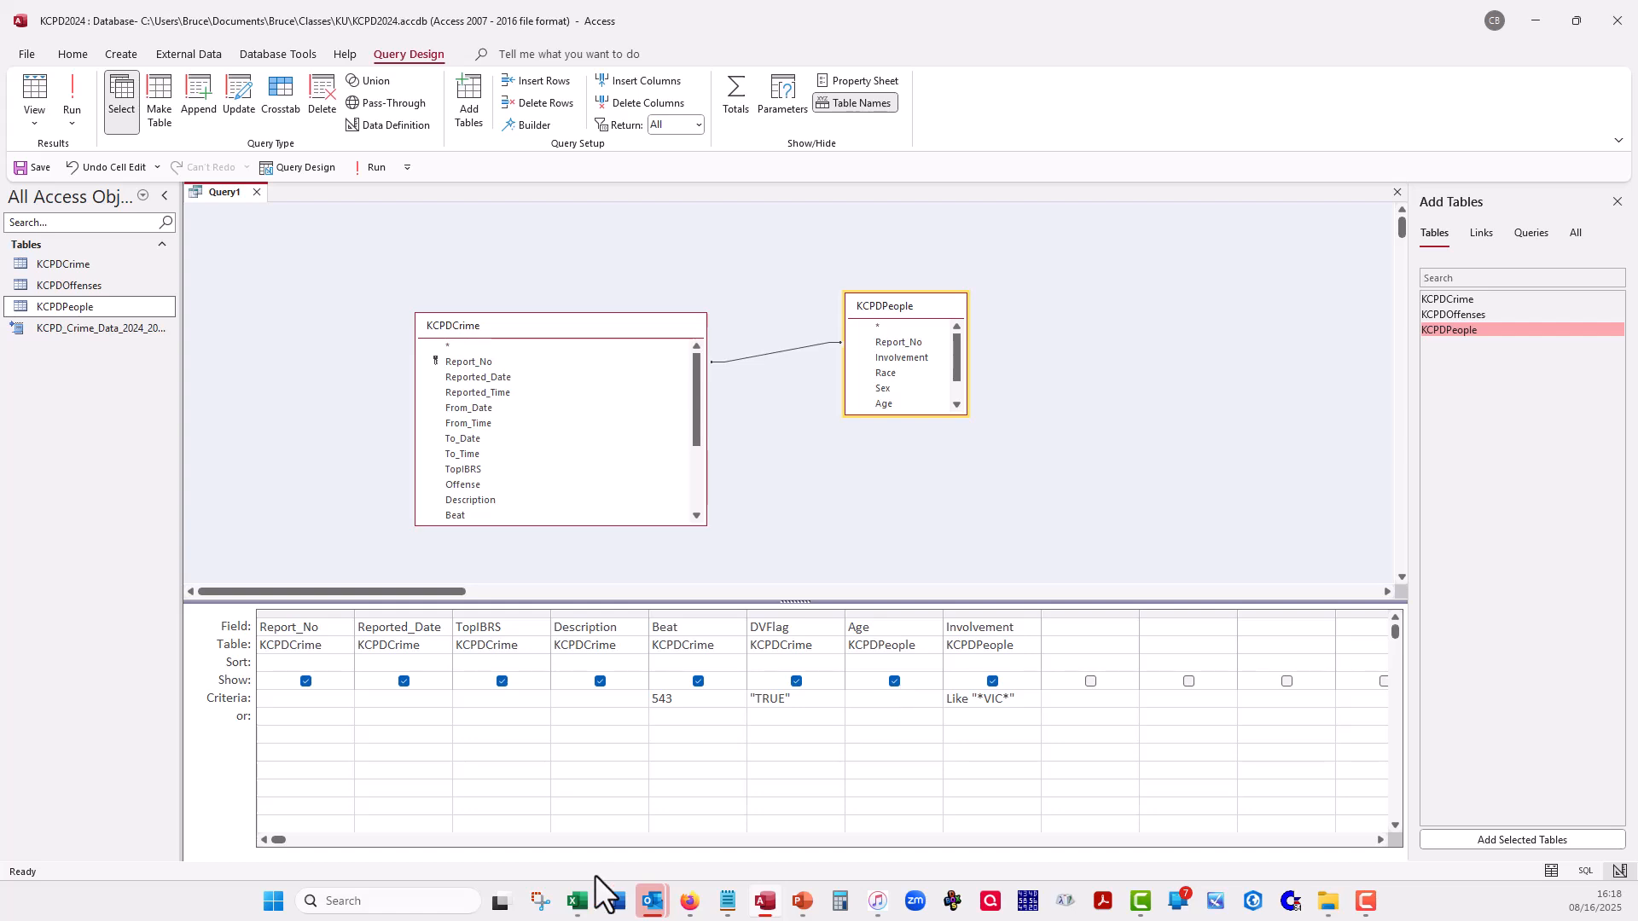
- Set the criterion for the Age field to >50 and view the query's records
text(>50)
key(Tab)
click(40, 85)
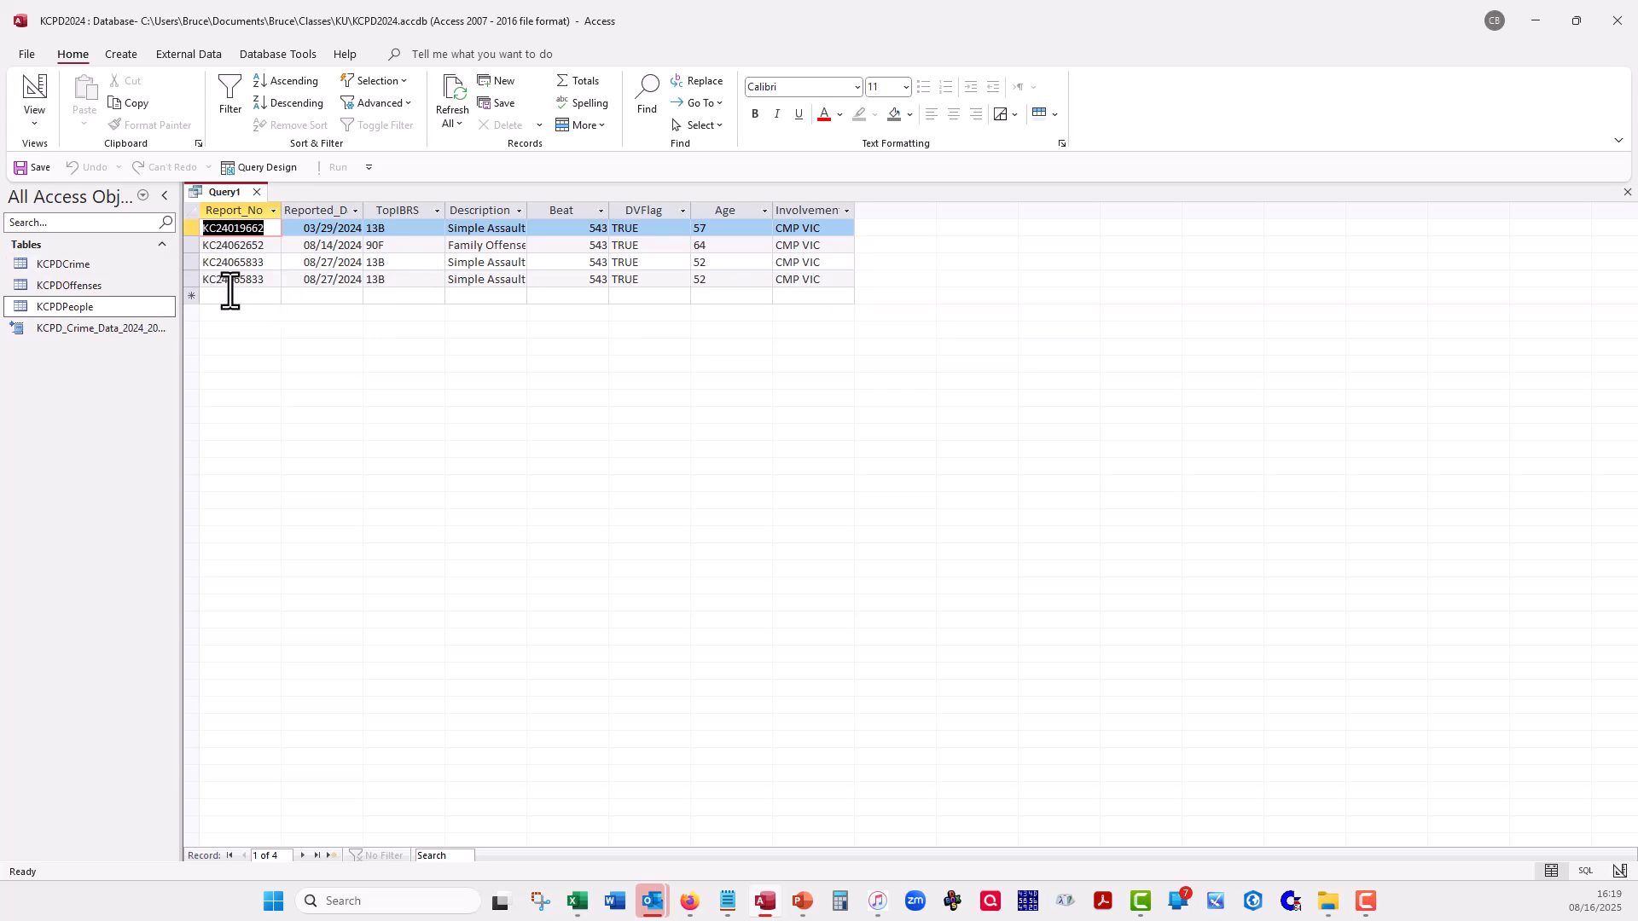
- Highlight the two rows dated 08/27/2024 to examine the repeated report, and return to Design view
click(193, 273)
drag(194, 271, 191, 262)
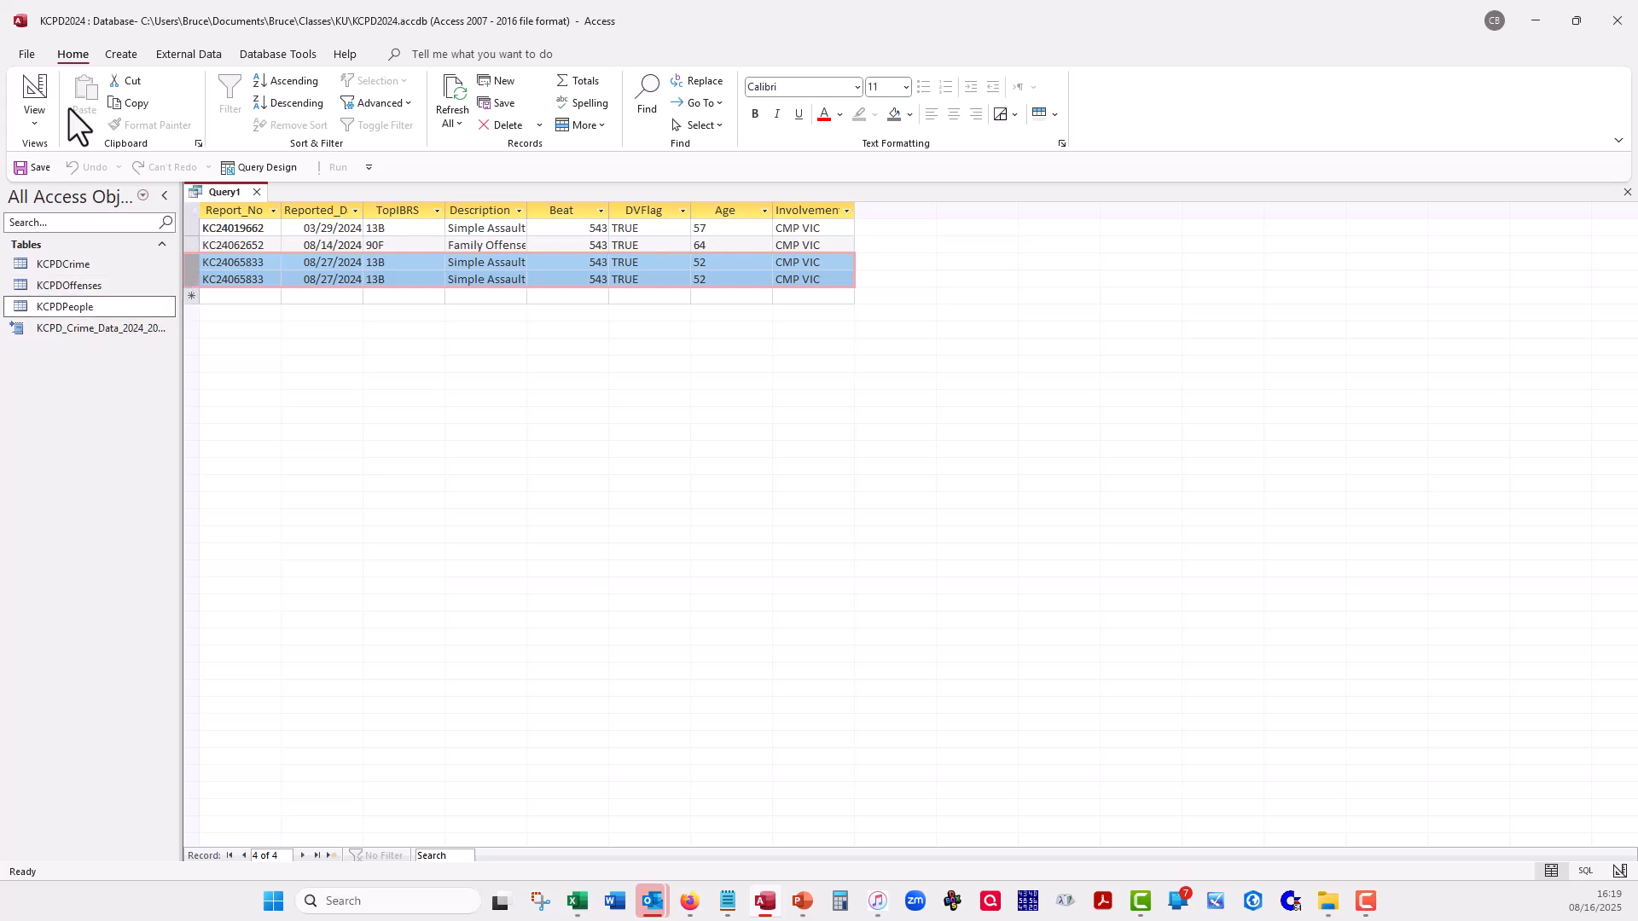
click(37, 88)
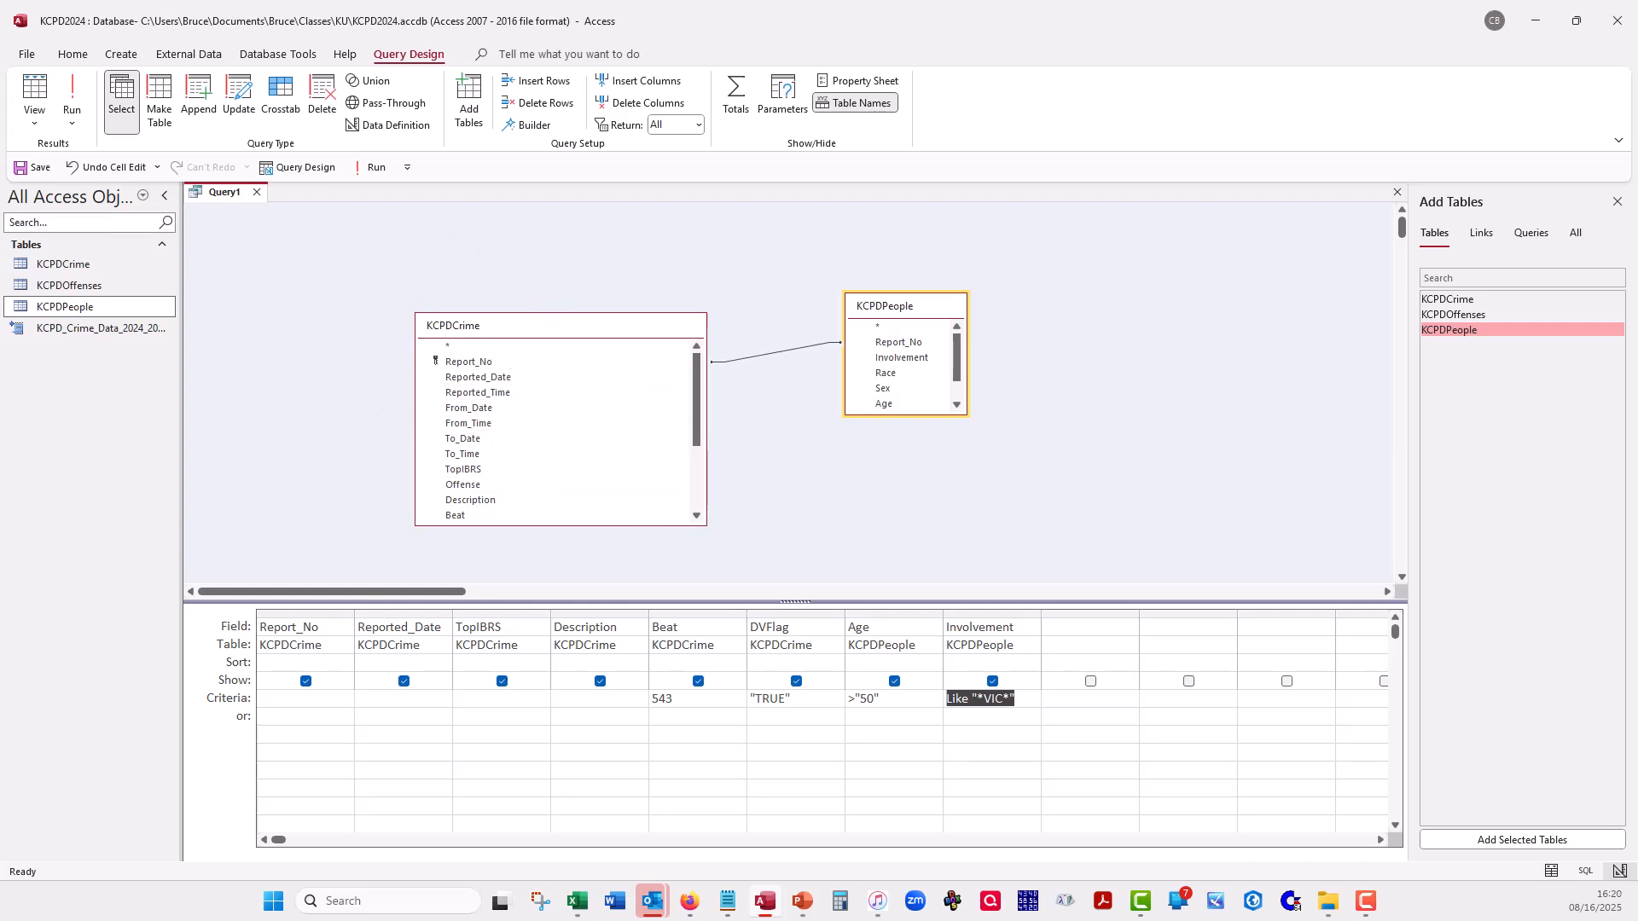
- Show the query's SQL statement to examine its SELECT, INNER JOIN and WHERE clauses, and return to Design view
click(32, 119)
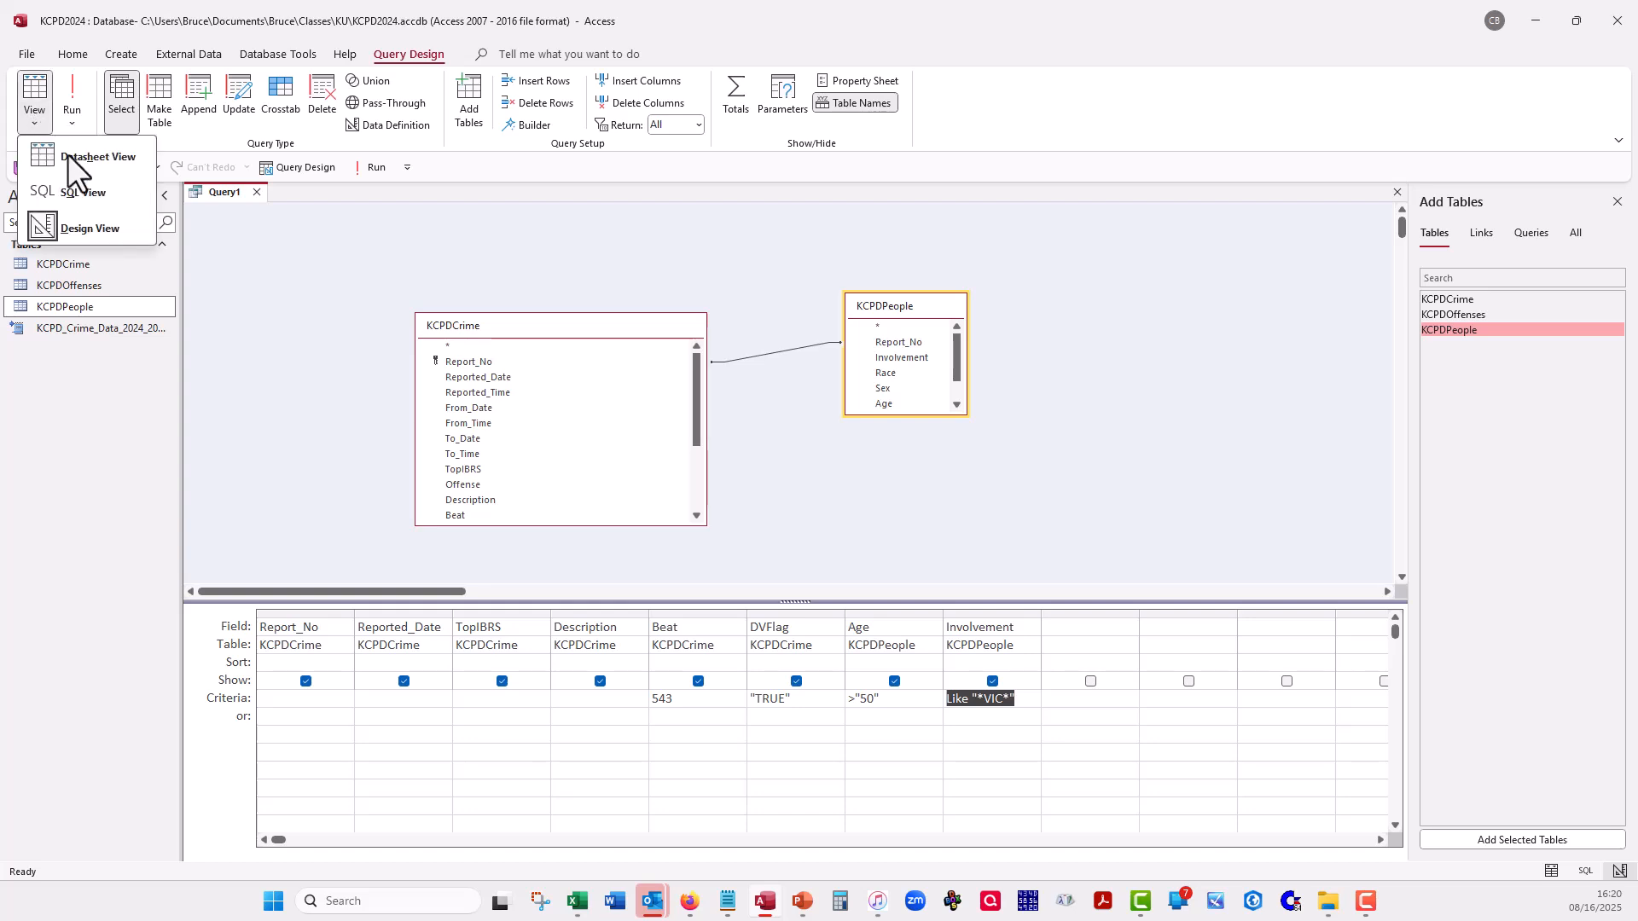
click(85, 194)
click(971, 348)
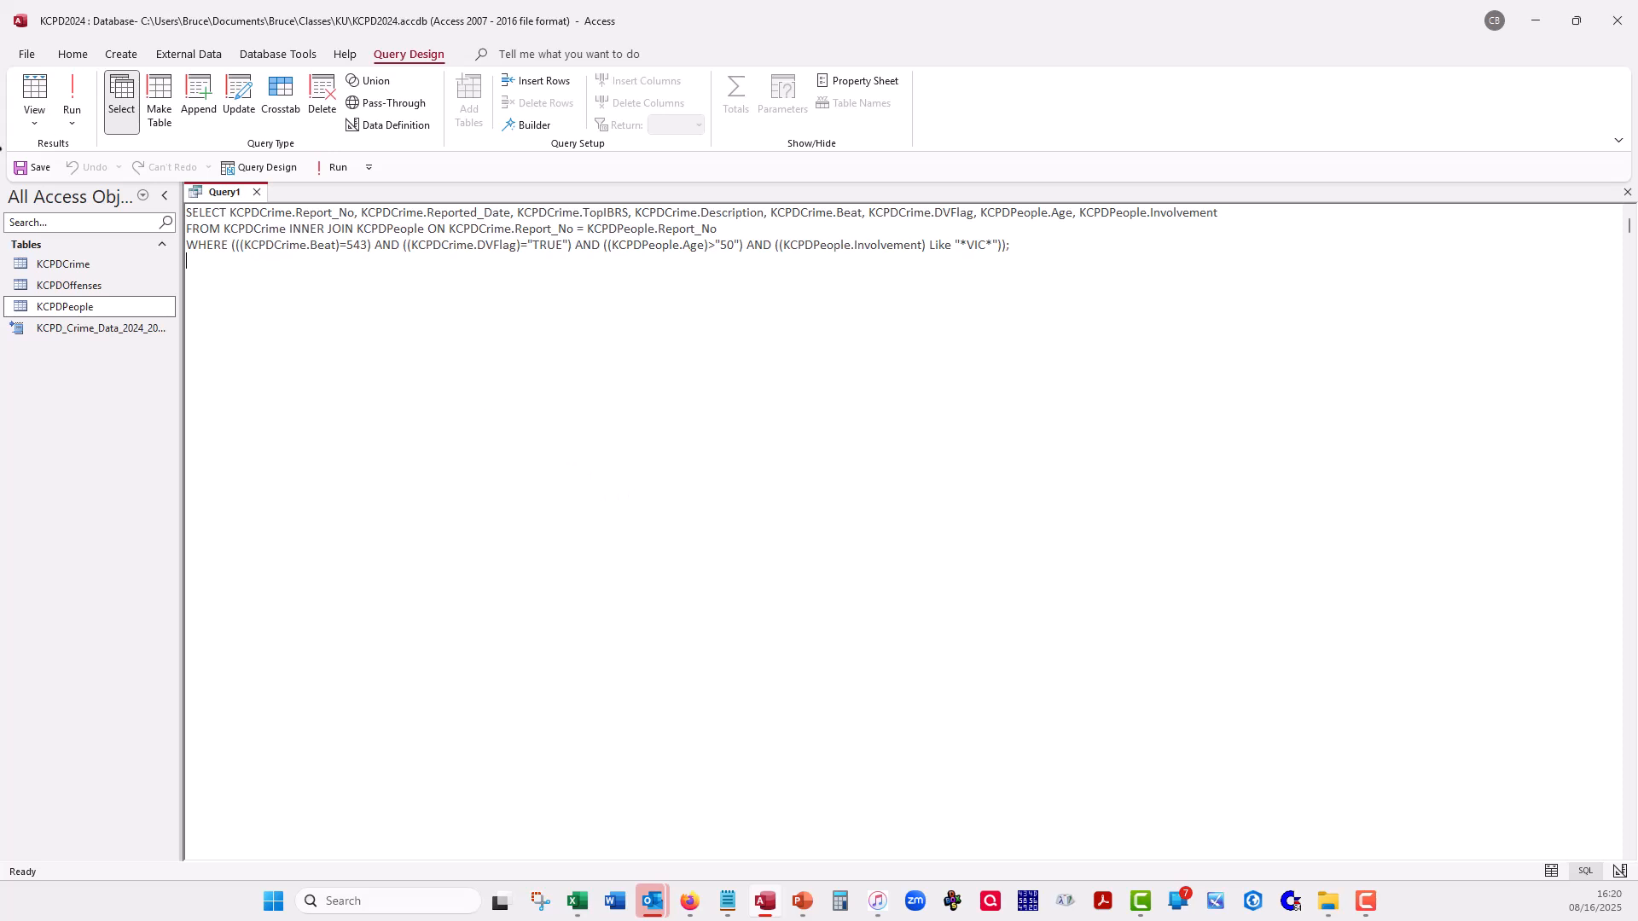
click(38, 120)
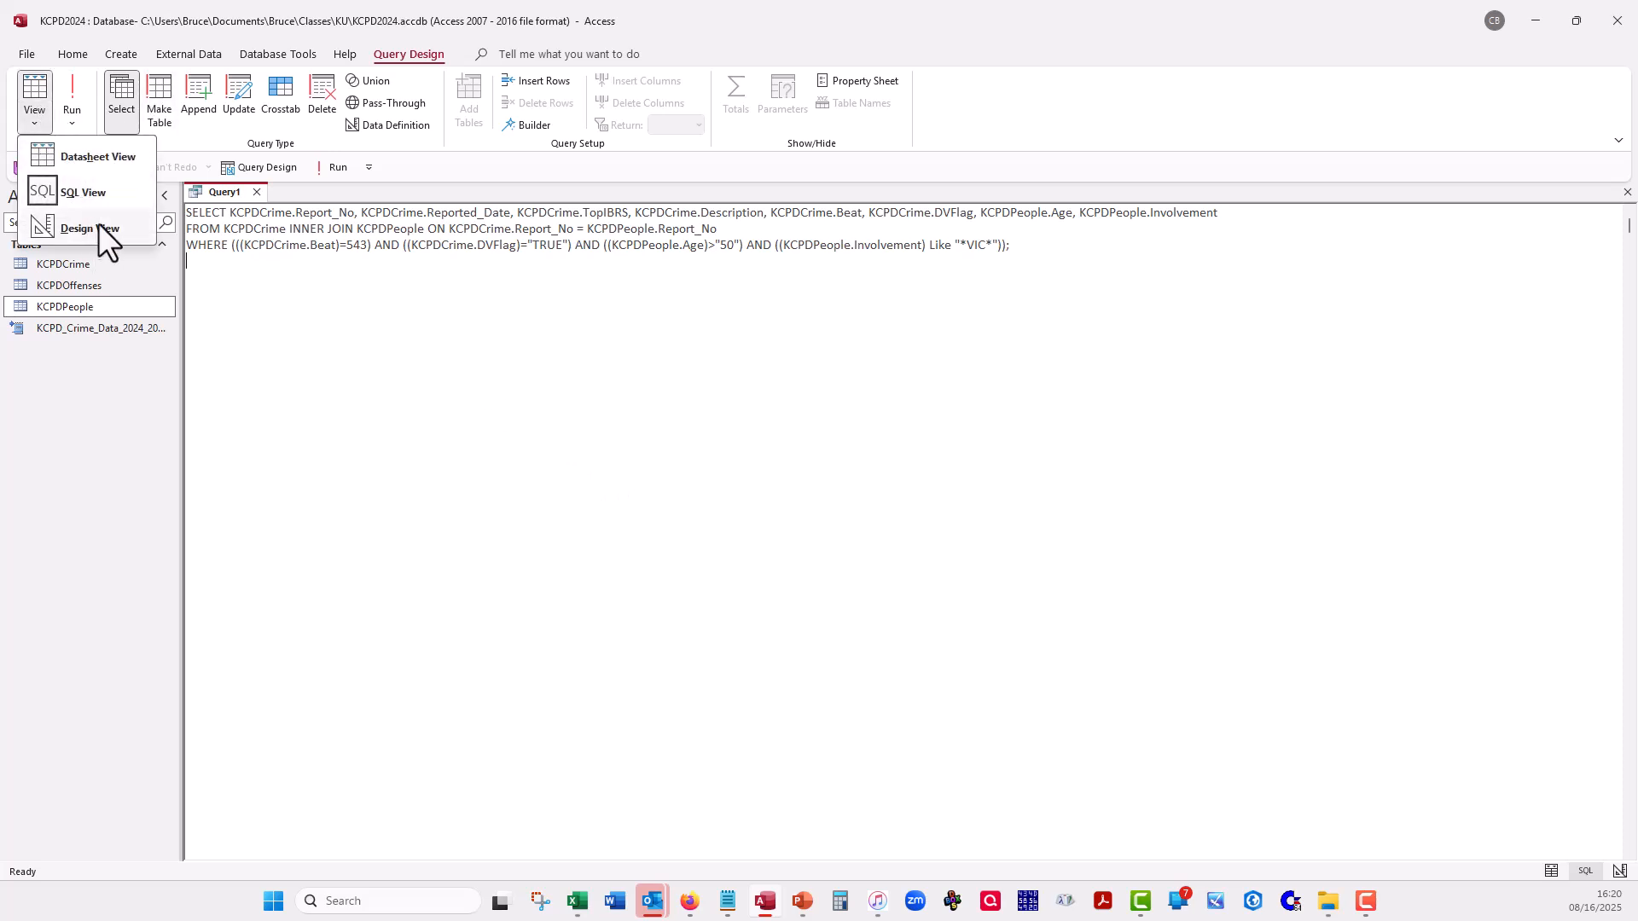
click(98, 225)
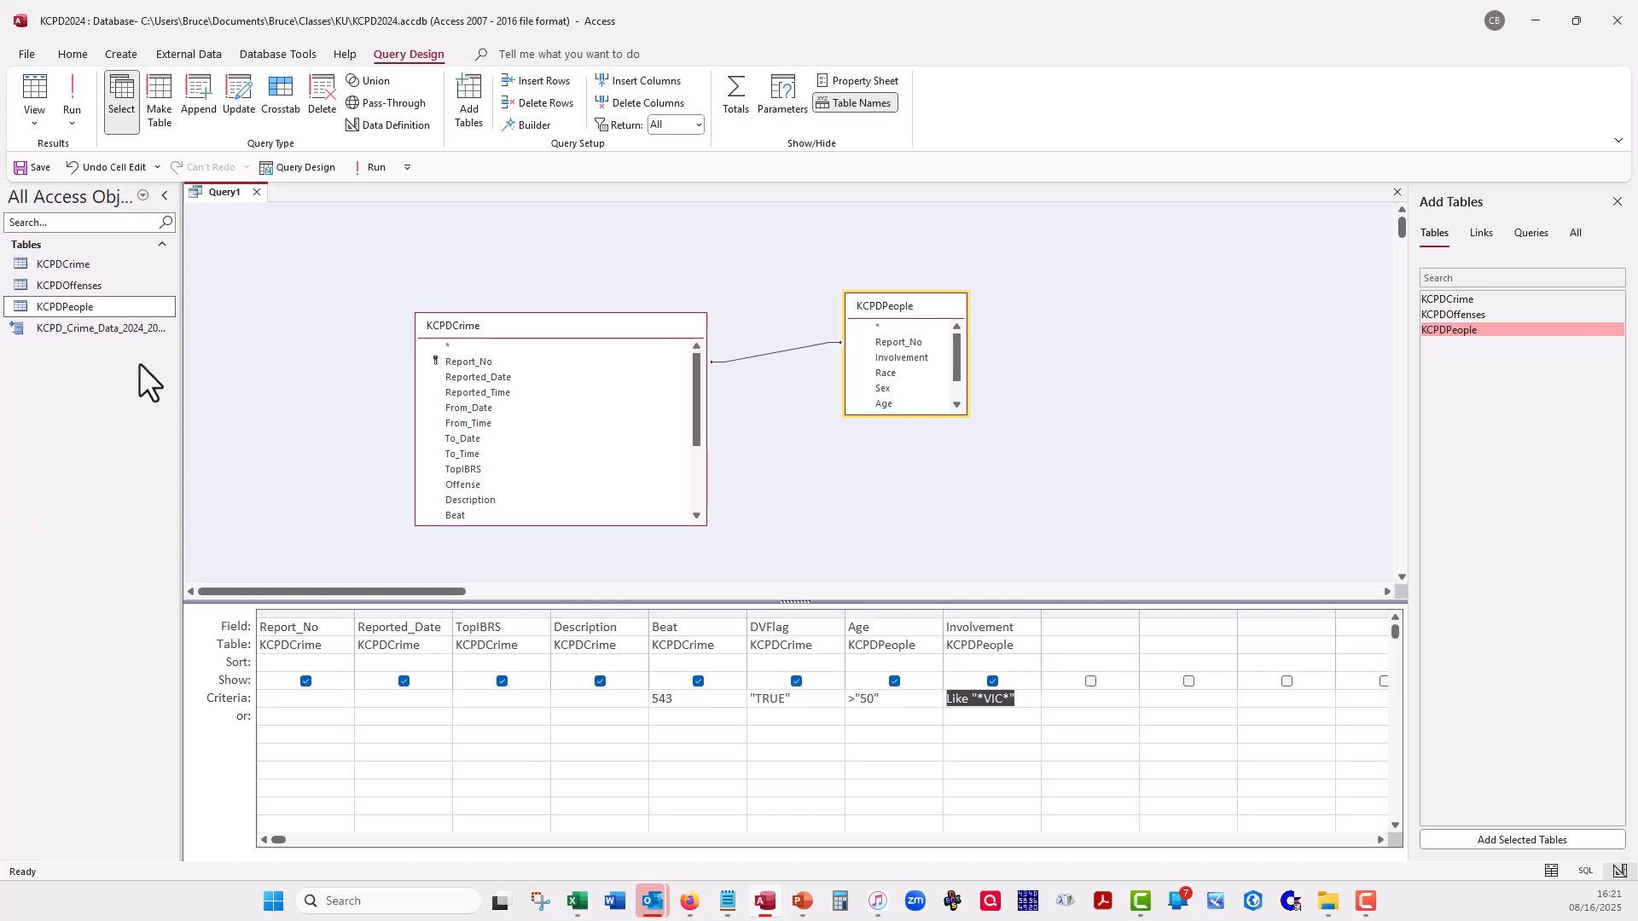
- Close the KCPD2024 database without saving the changes to Query1
click(1628, 12)
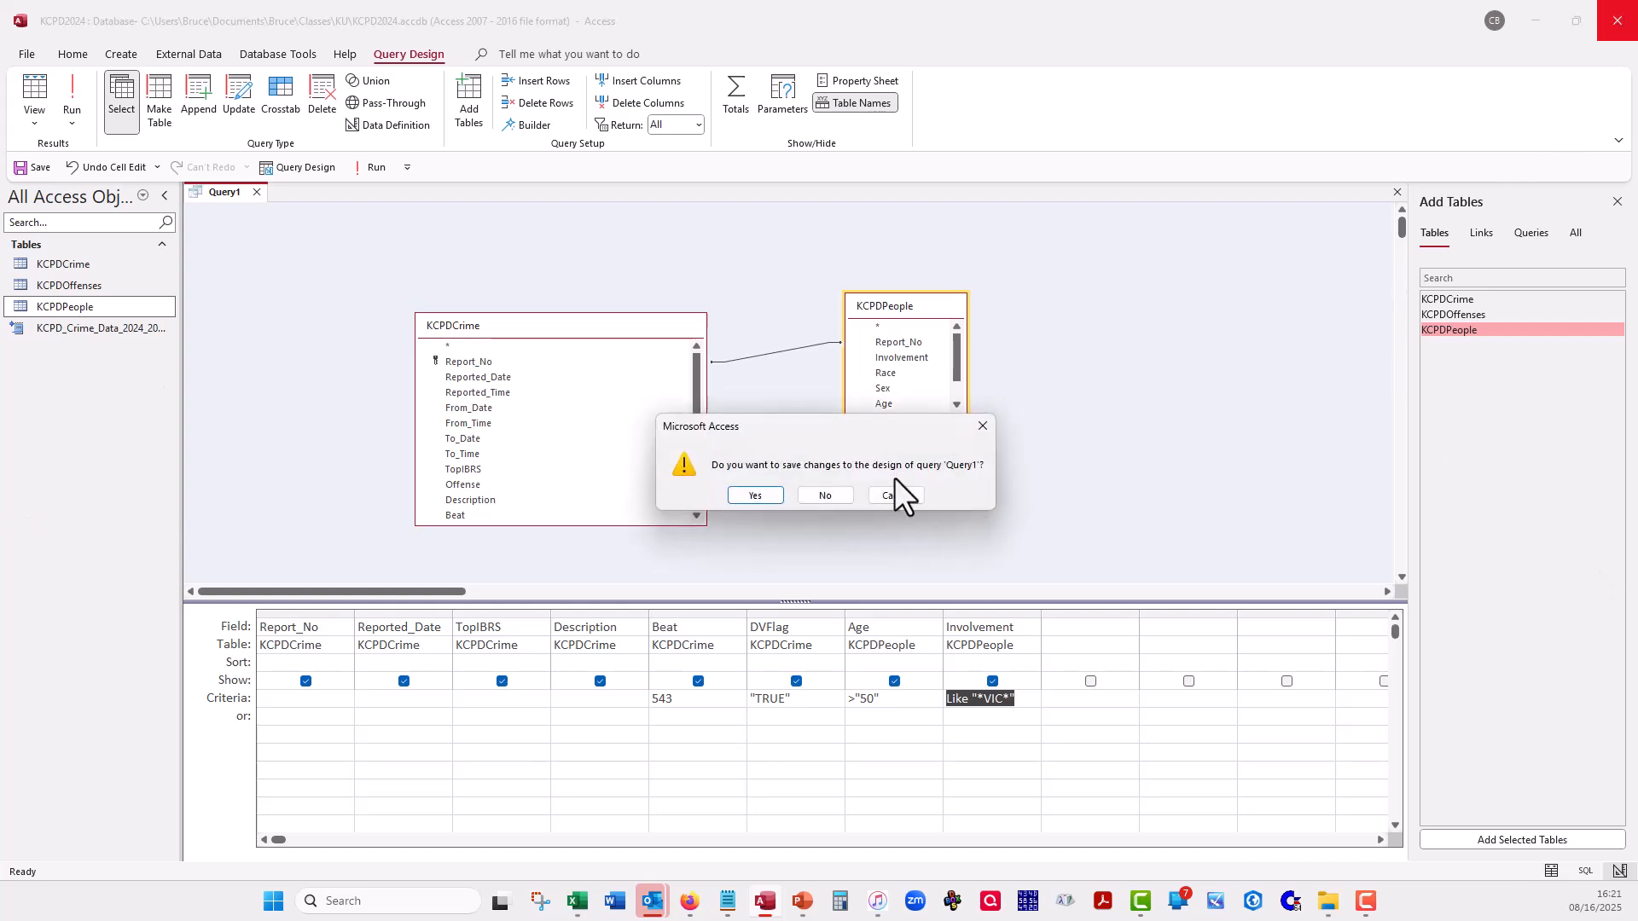
click(838, 495)
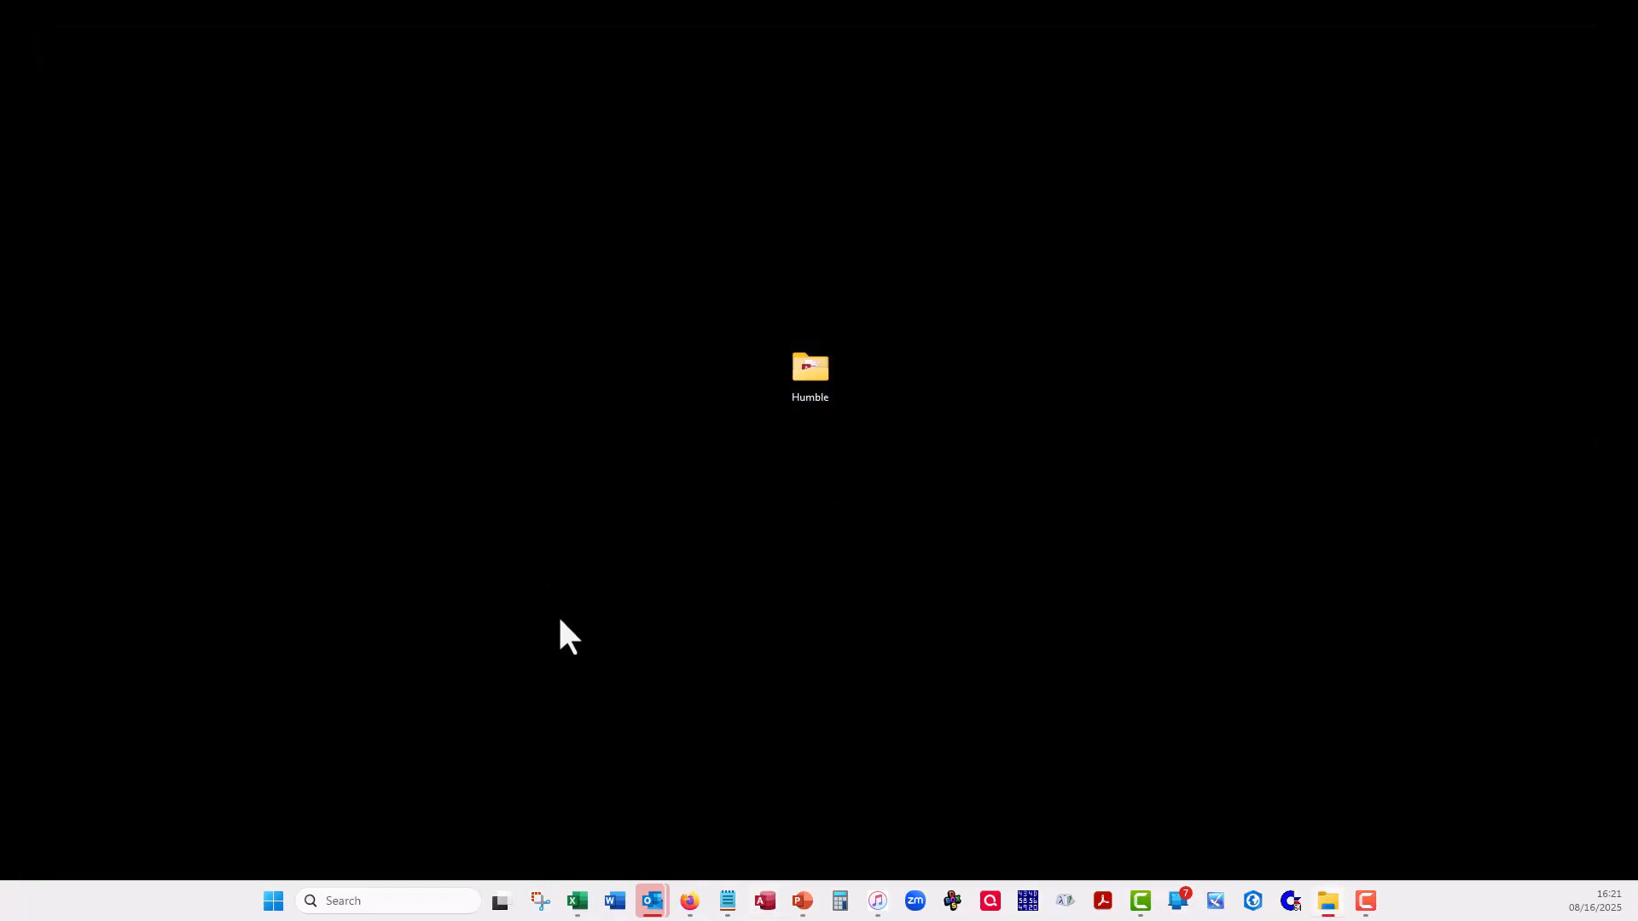
- Bring up the KCPDCrime2024.xlsx workbook in Excel, and switch to the PowerPoint slide show with the presenter's contact details
key(alt+Tab)
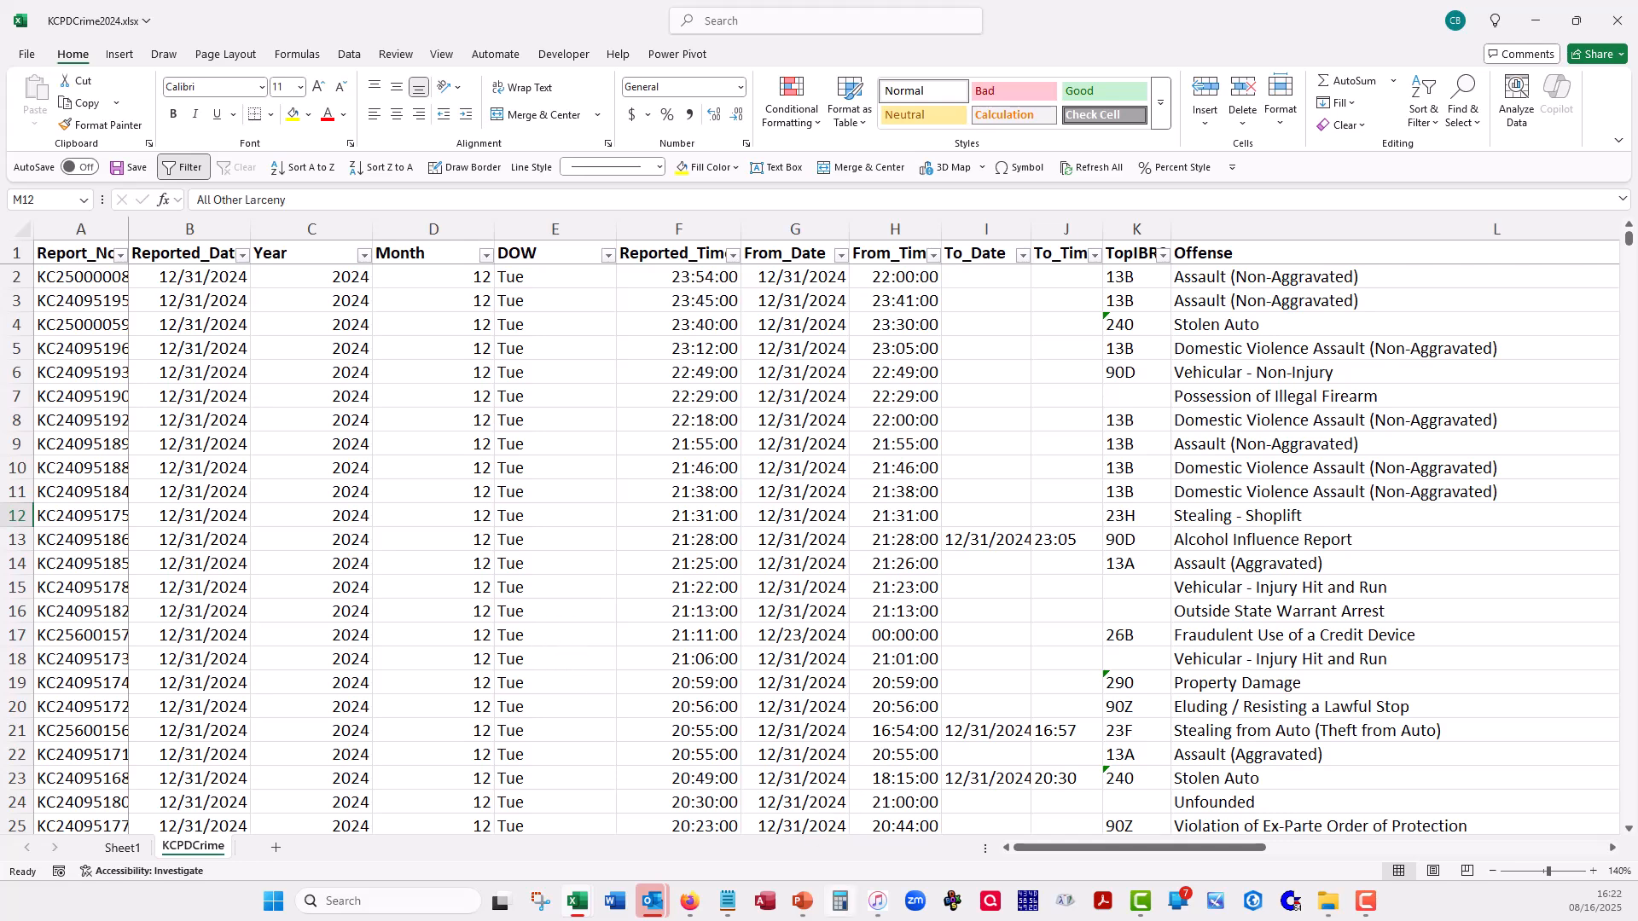
mouse_move(804, 909)
key(alt+Tab)
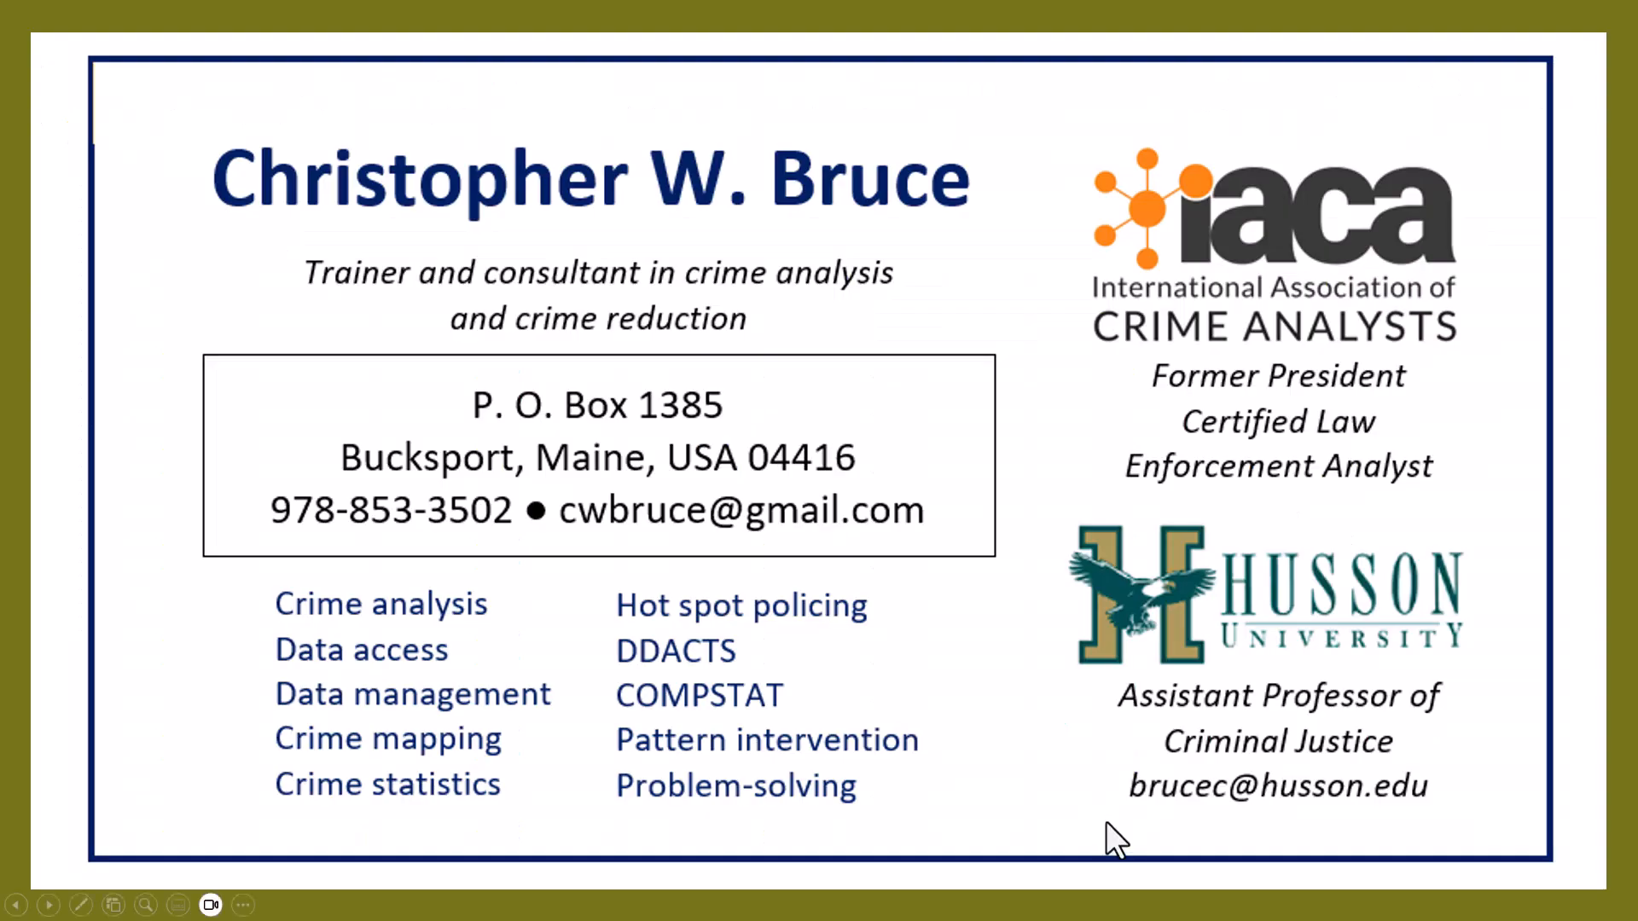